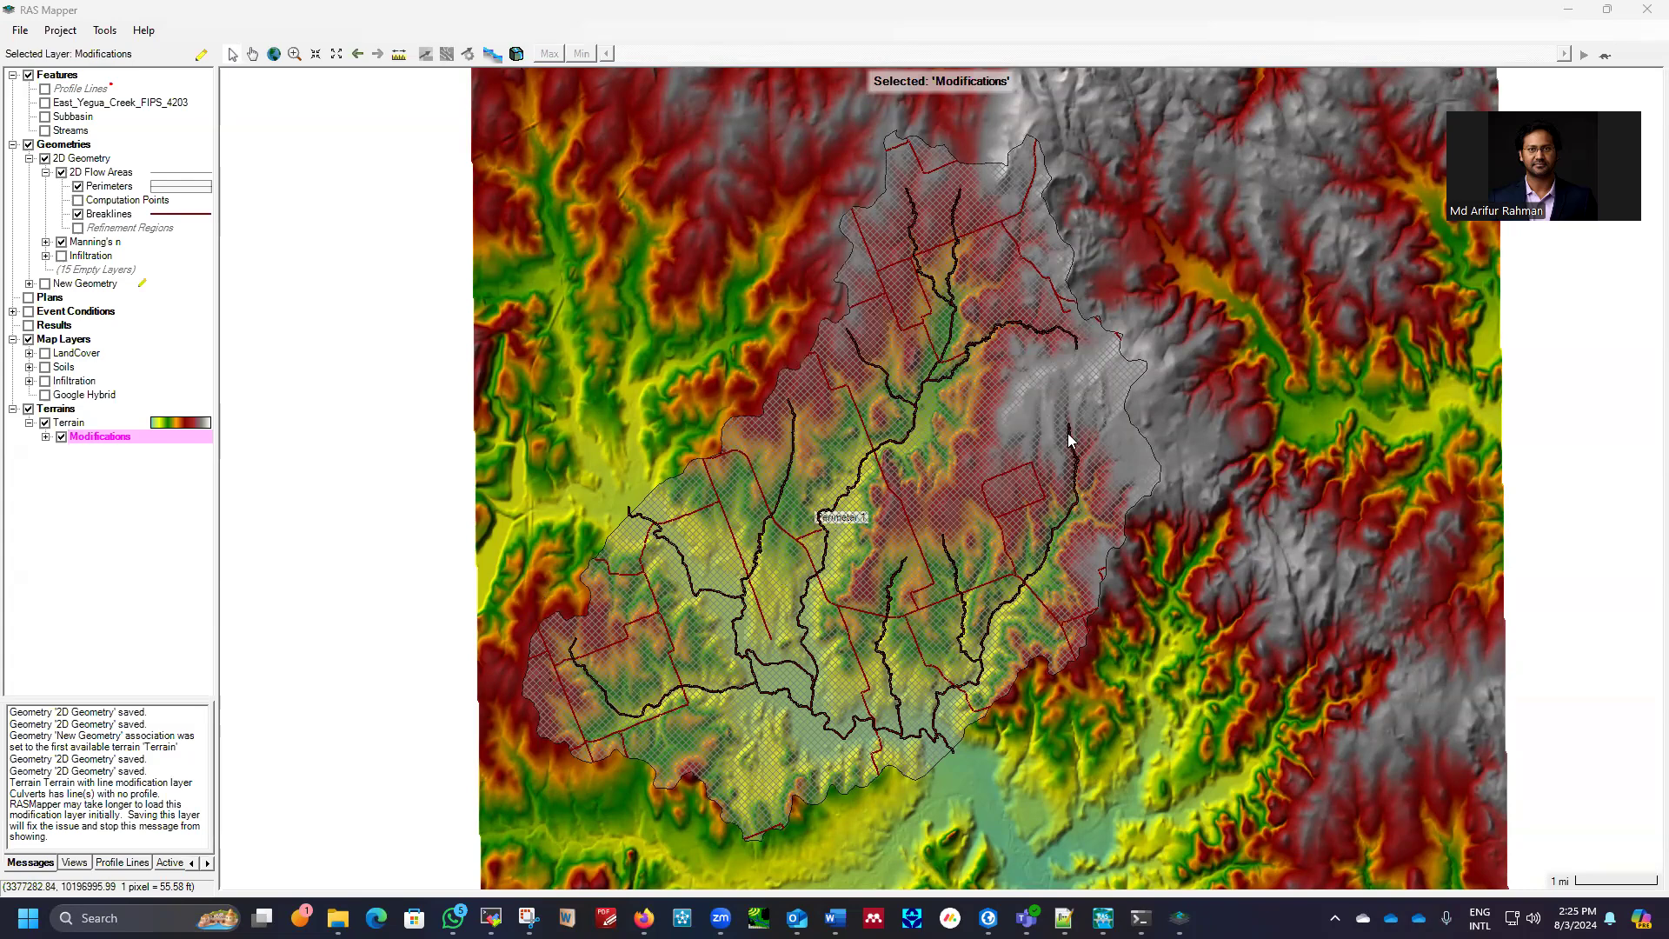
Examine the mesh and terrain around the main channel's outlet on the southeastern perimeter of the 2D flow area
{"action": "scroll", "coordinate": [869, 779], "scroll_direction": "up", "scroll_amount": 1}
{"action": "scroll", "coordinate": [870, 779], "scroll_direction": "up", "scroll_amount": 2}
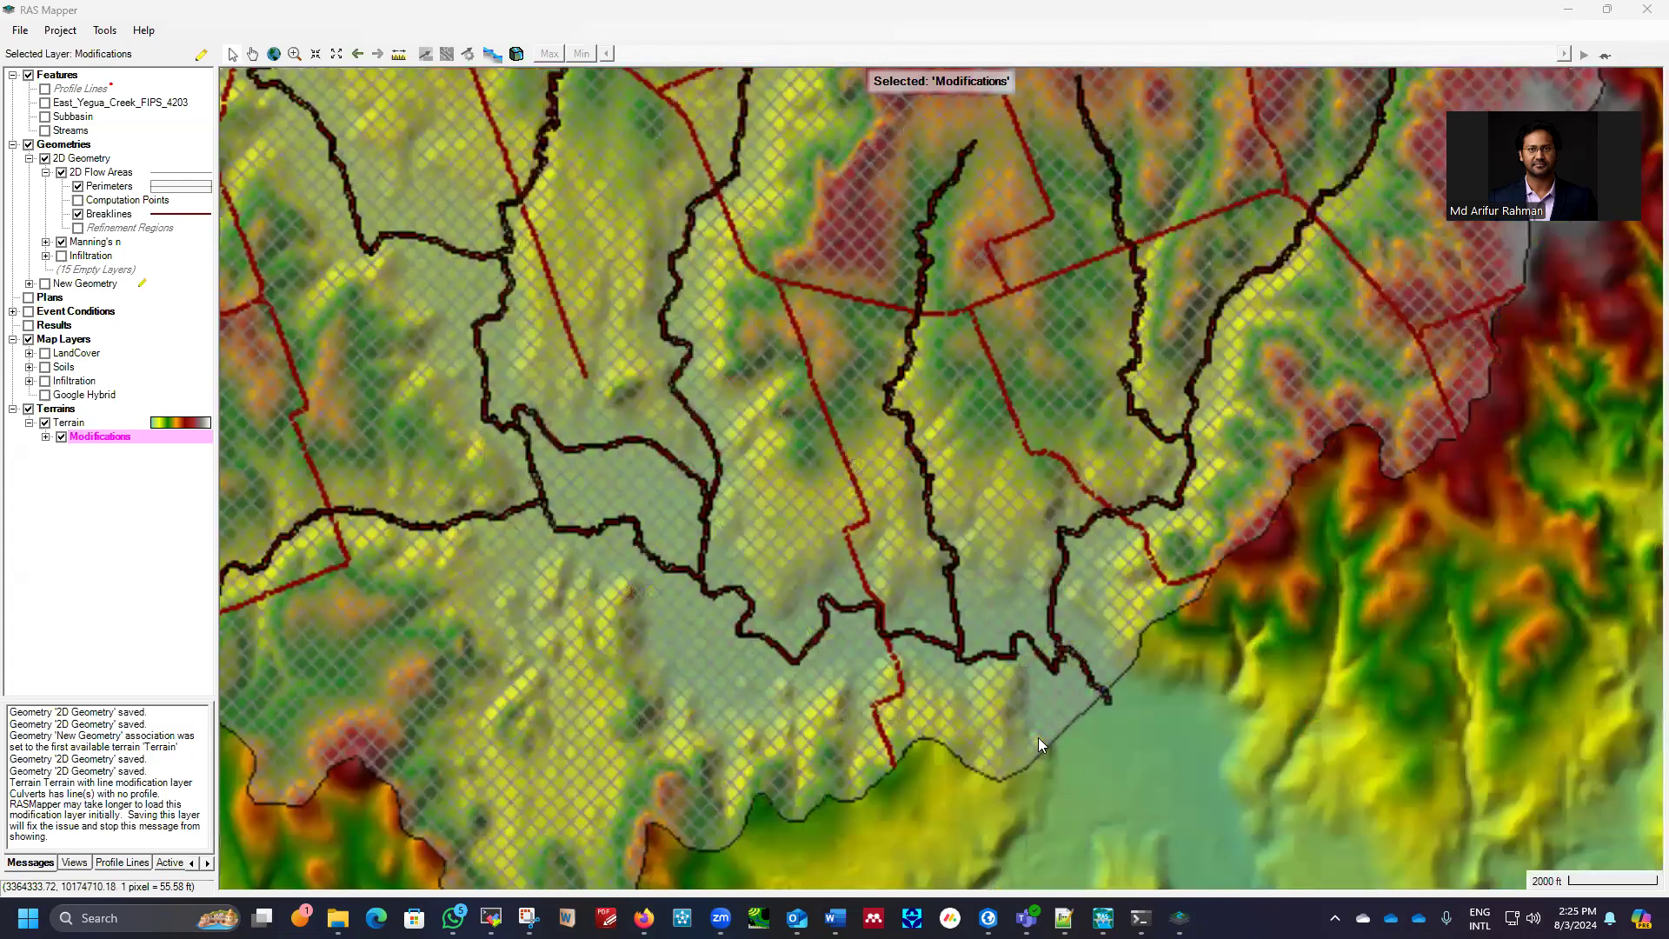
{"action": "scroll", "coordinate": [1038, 737], "scroll_direction": "up", "scroll_amount": 1}
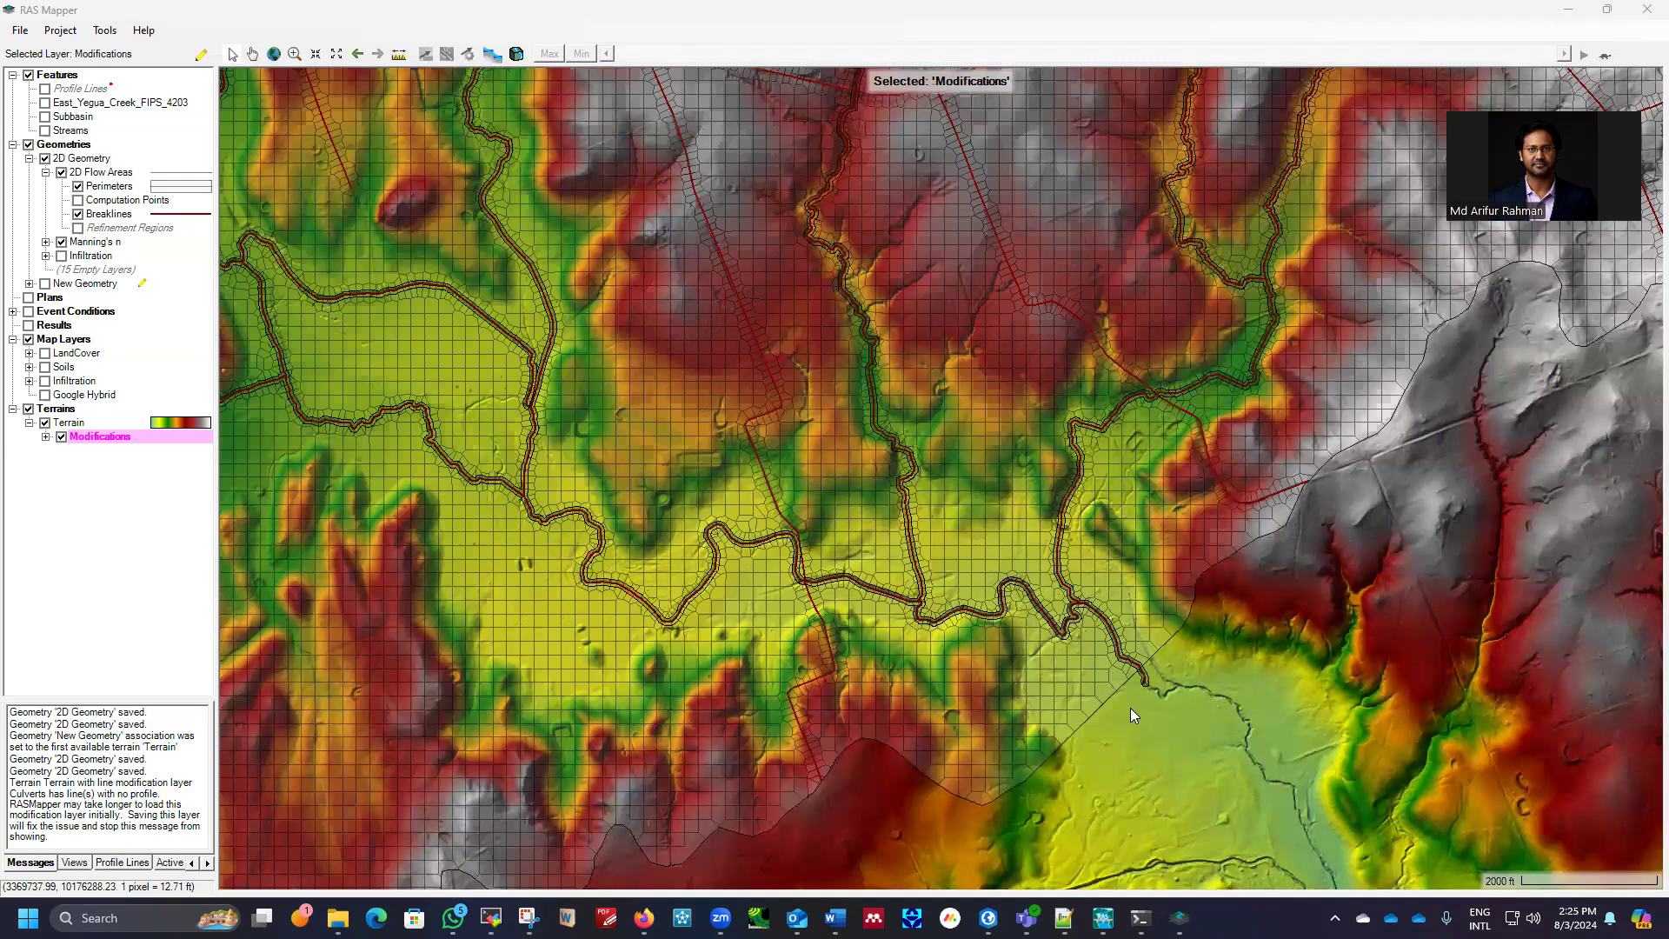
{"action": "scroll", "coordinate": [1130, 707], "scroll_direction": "up", "scroll_amount": 1}
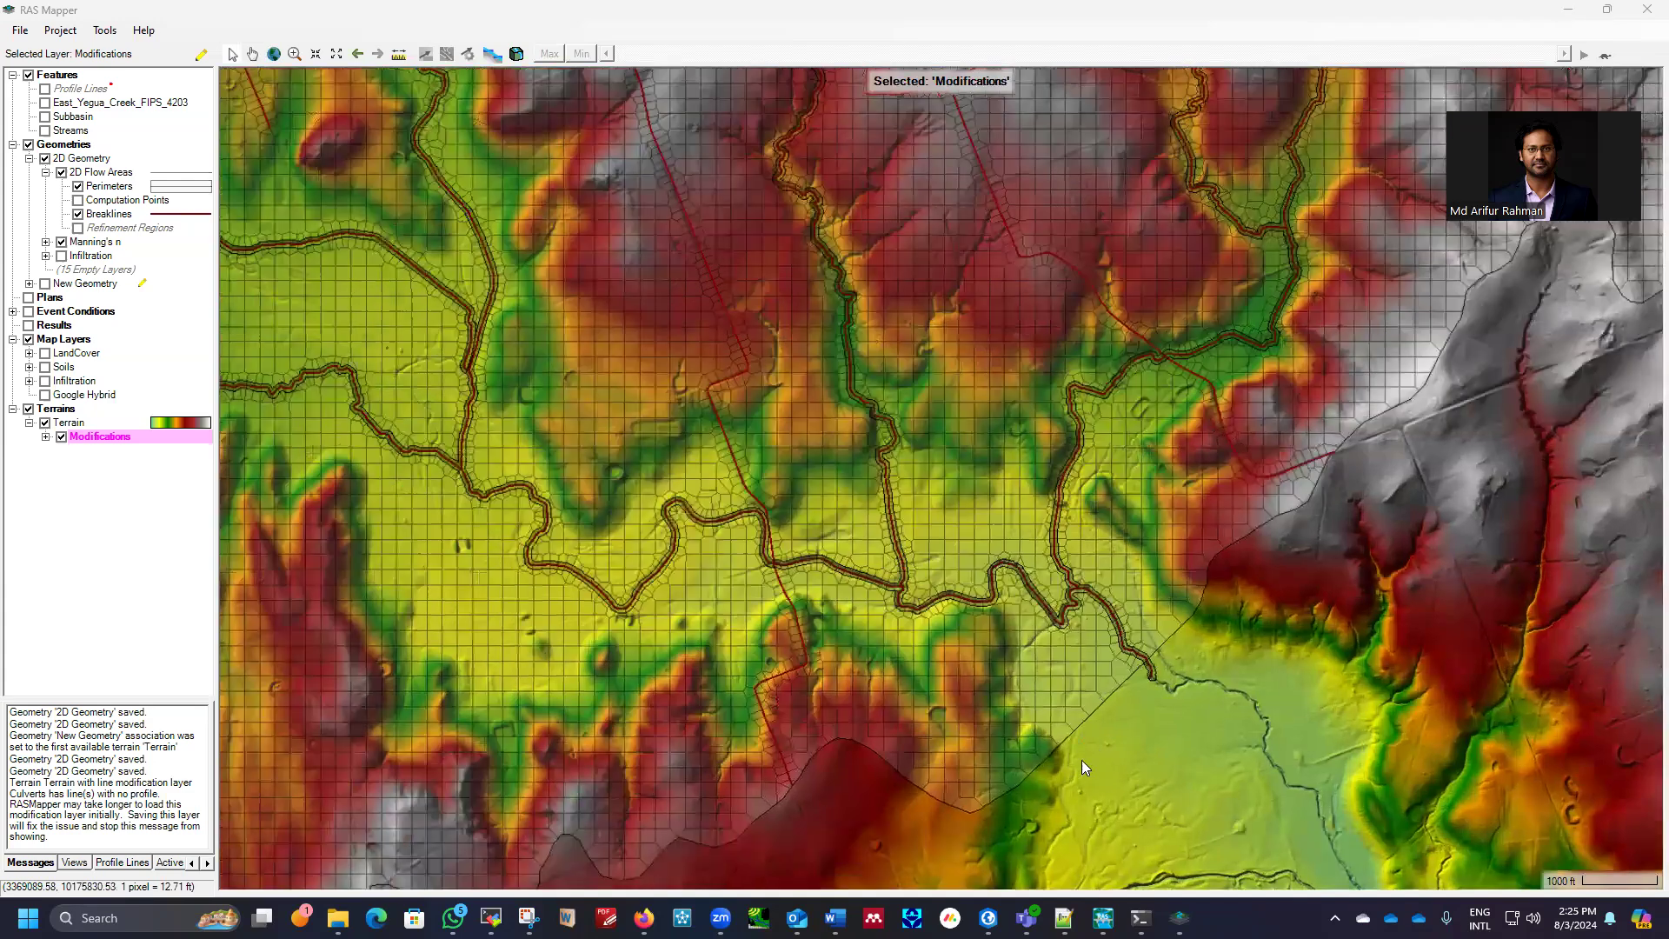
{"action": "scroll", "coordinate": [1087, 760], "scroll_direction": "up", "scroll_amount": 1}
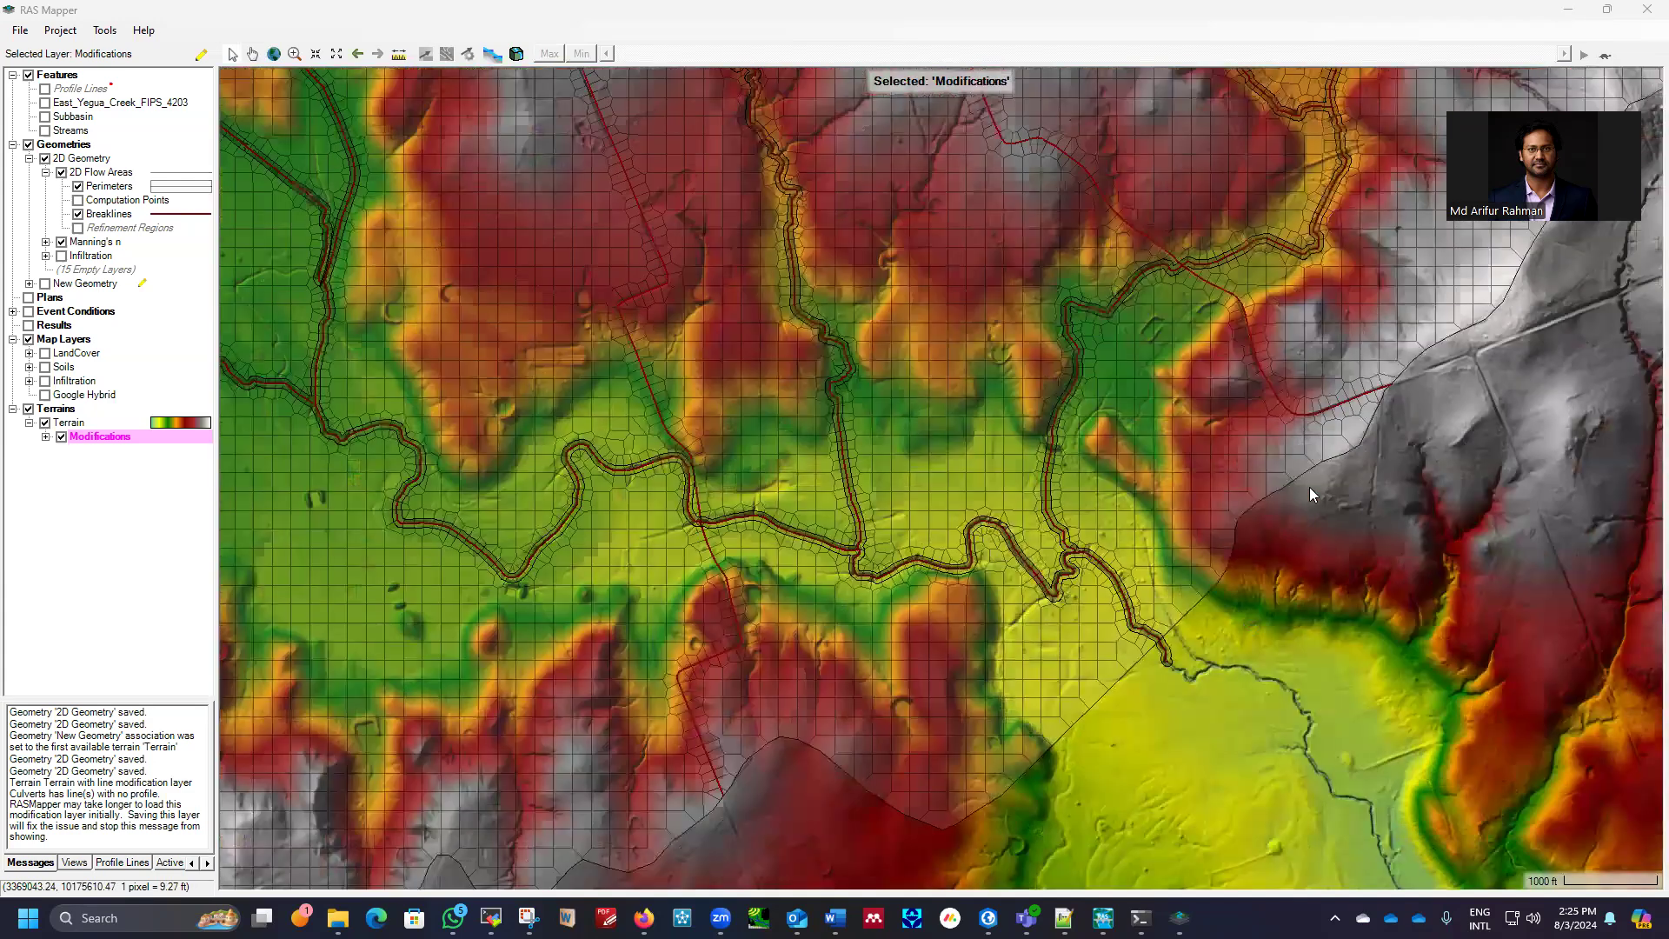
{"action": "scroll", "coordinate": [1313, 493], "scroll_direction": "up", "scroll_amount": 1}
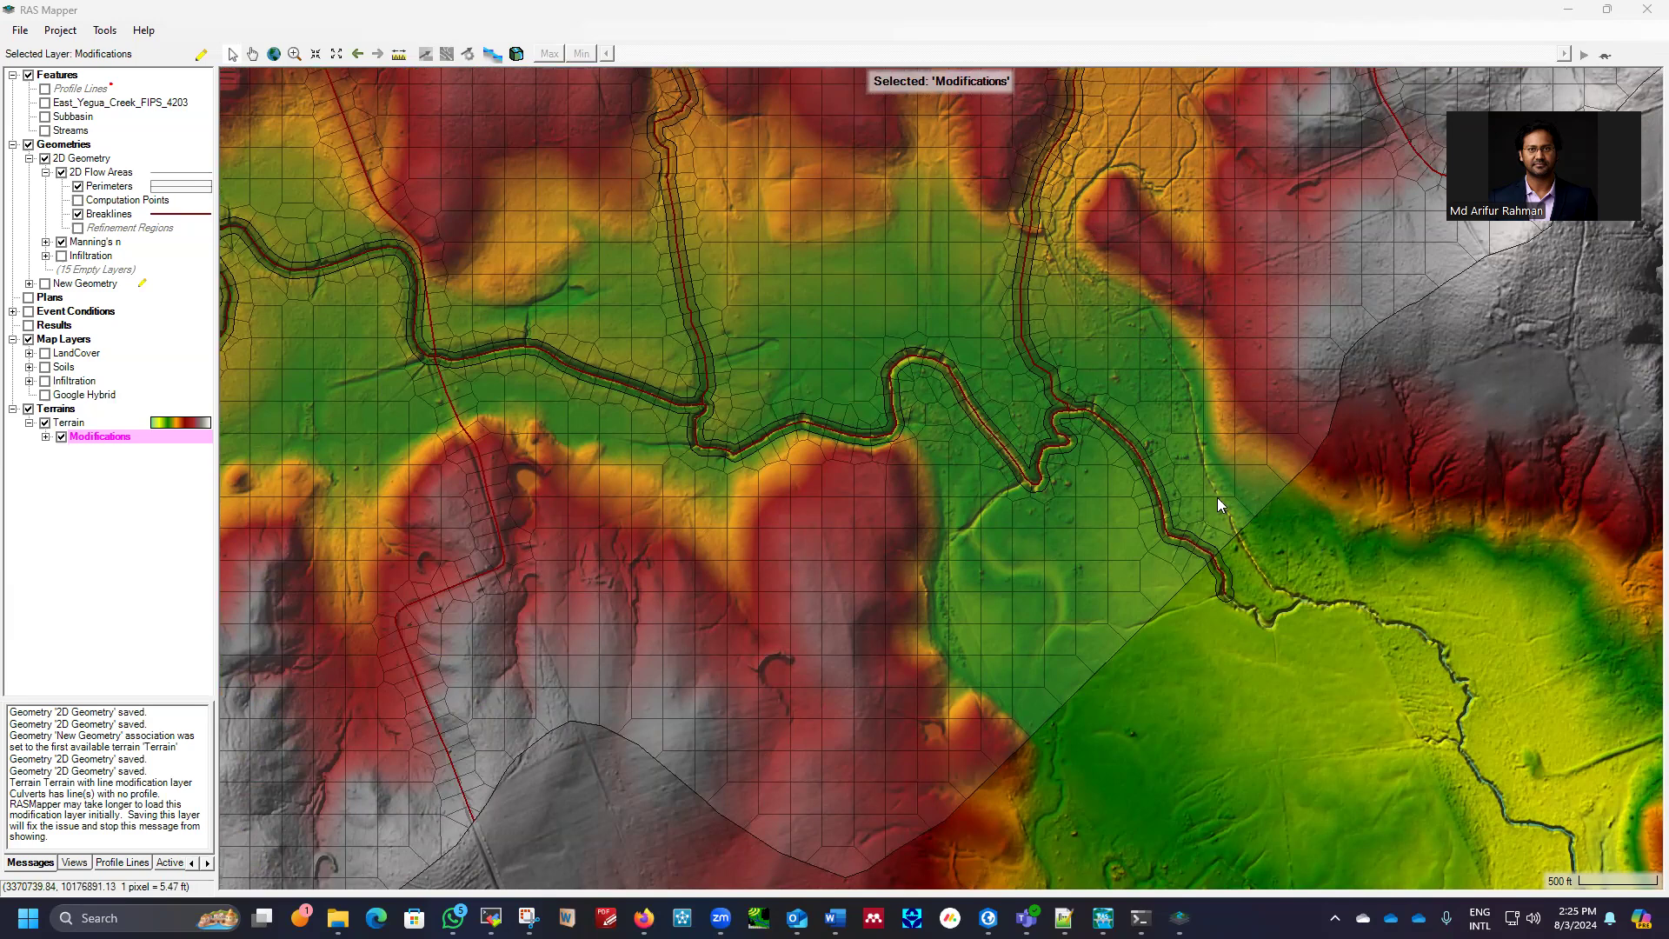
{"action": "scroll", "coordinate": [1312, 539], "scroll_direction": "down", "scroll_amount": 4}
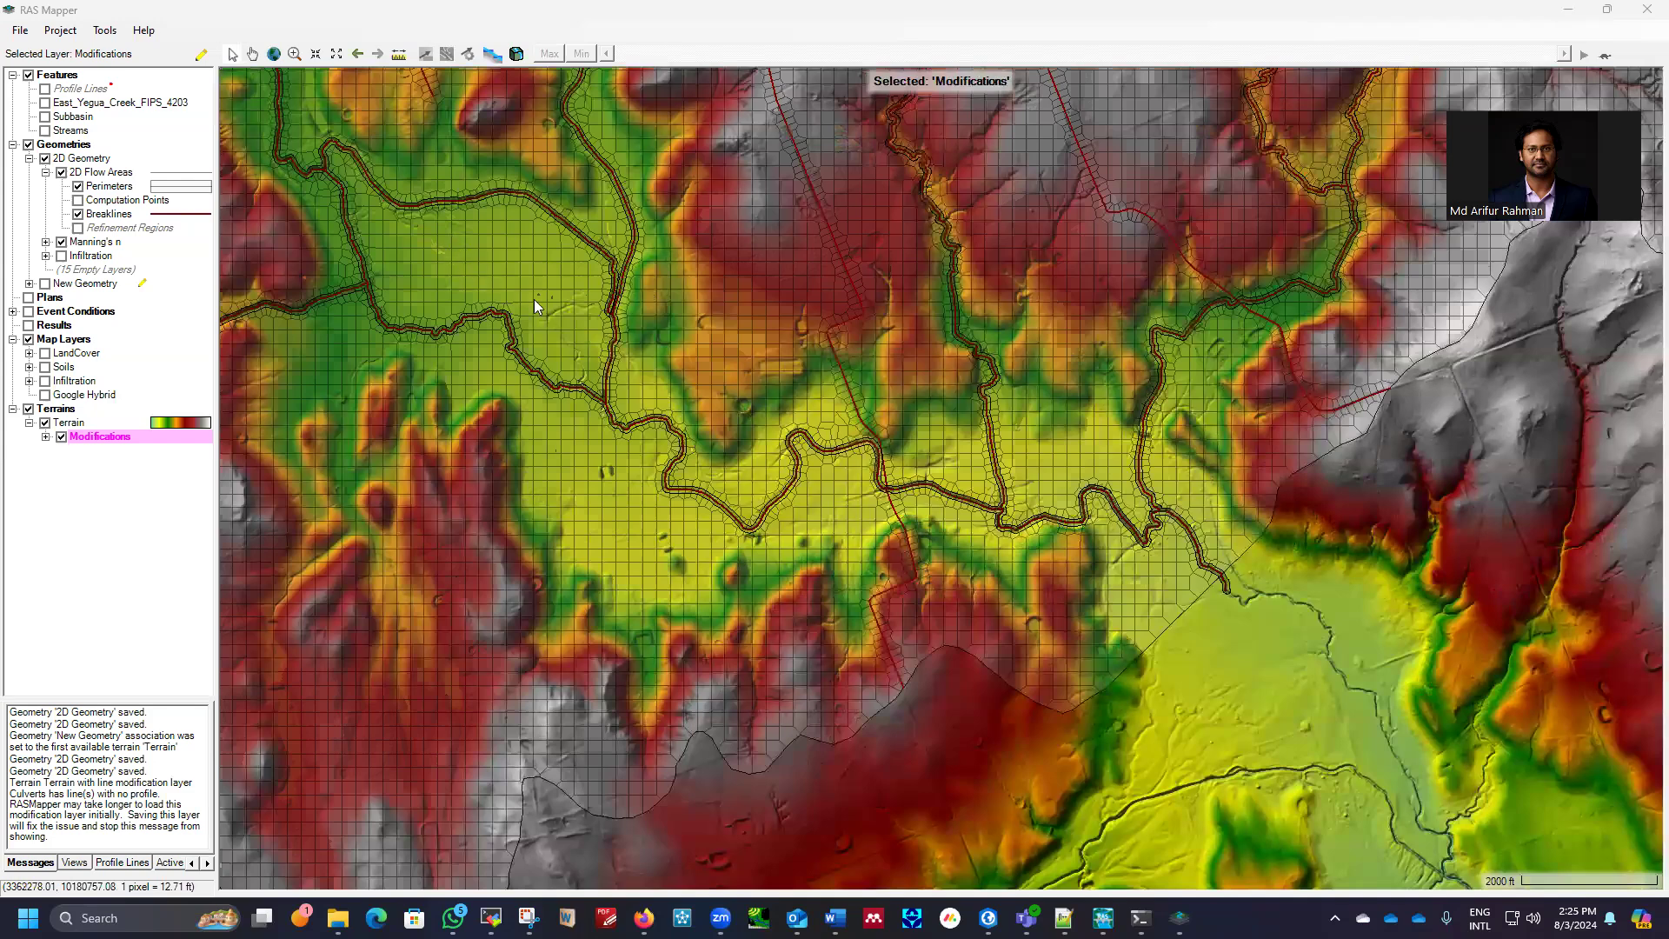
{"action": "scroll", "coordinate": [912, 483], "scroll_direction": "down", "scroll_amount": 1}
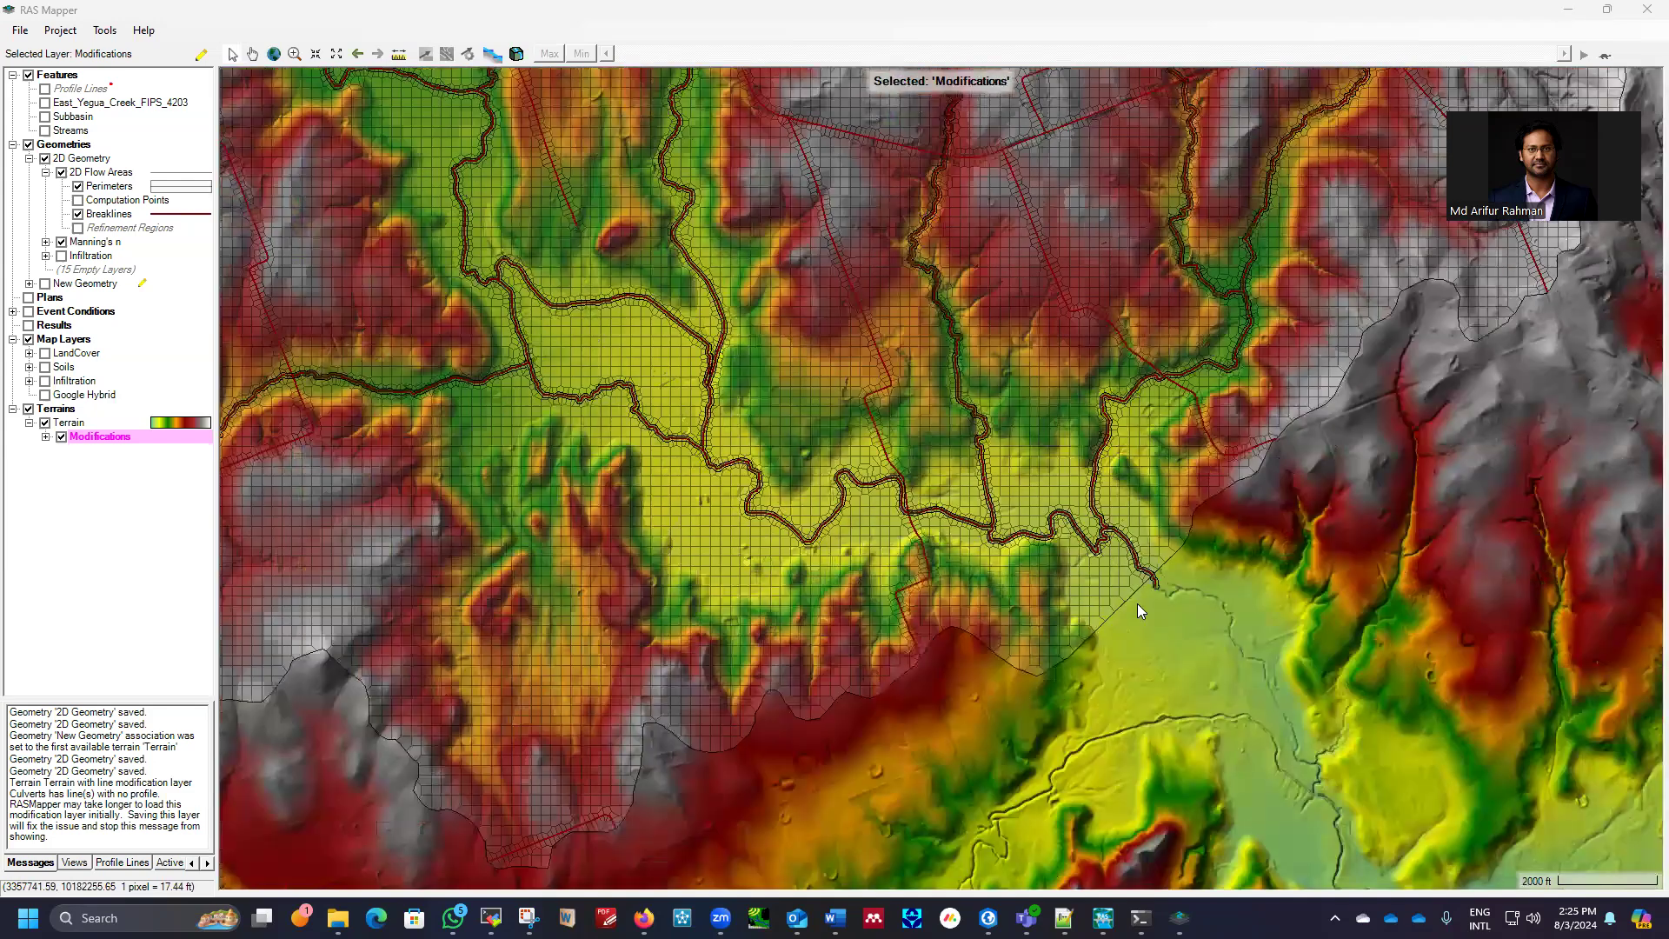
{"action": "scroll", "coordinate": [1137, 603], "scroll_direction": "up", "scroll_amount": 1}
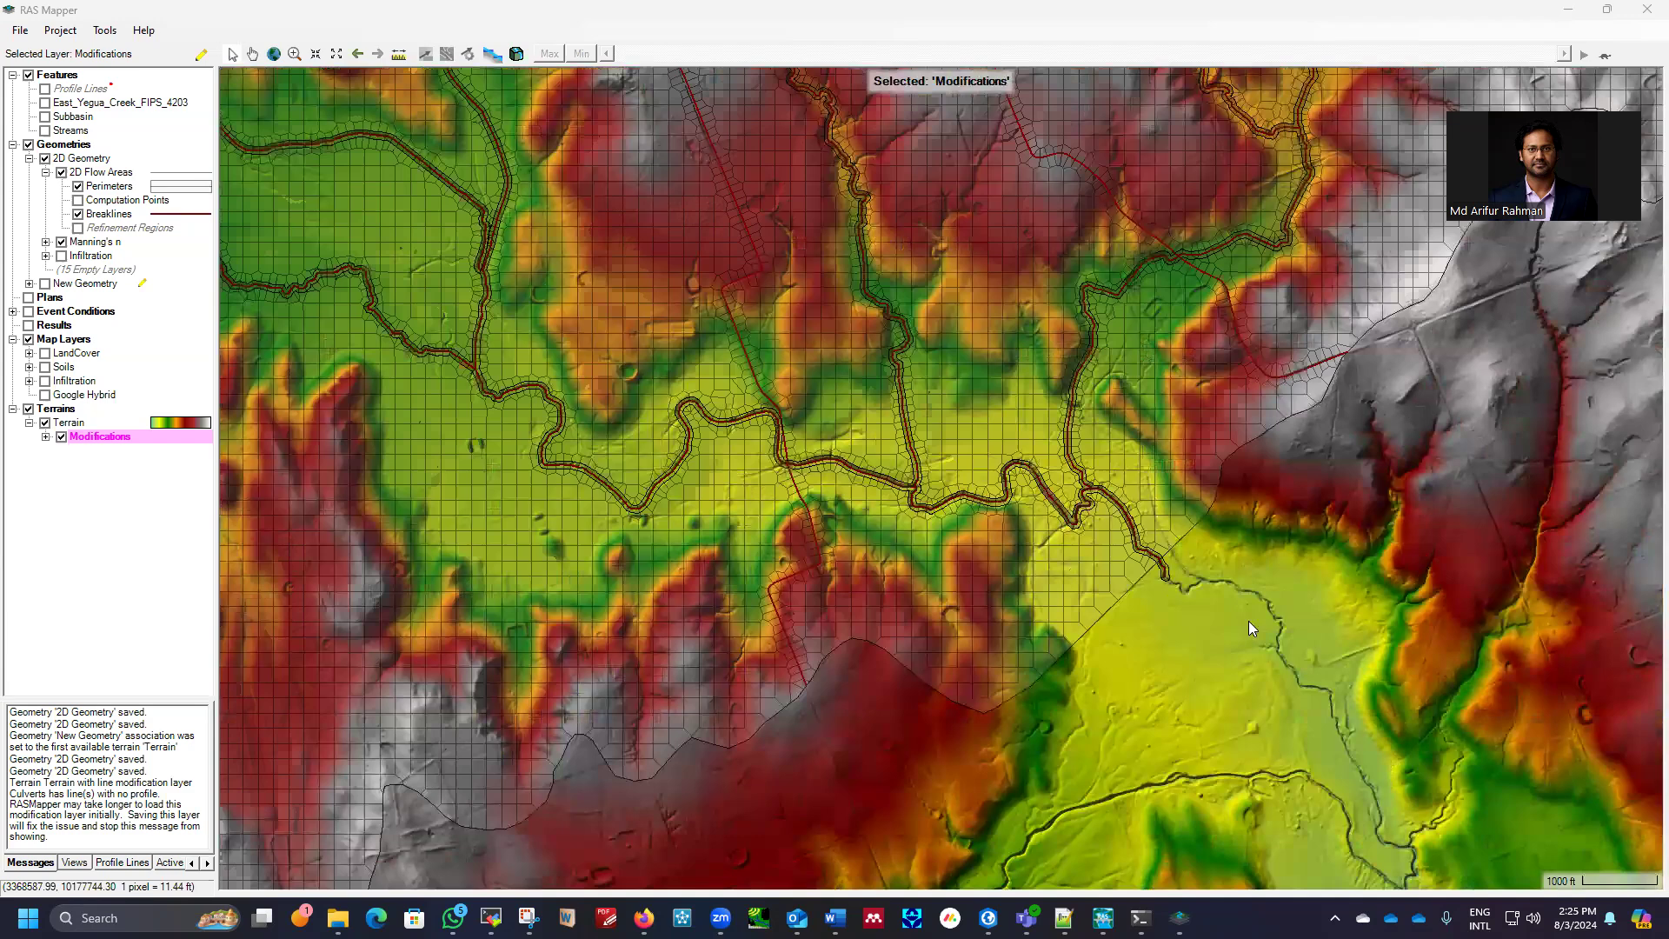
{"action": "scroll", "coordinate": [1217, 474], "scroll_direction": "up", "scroll_amount": 1}
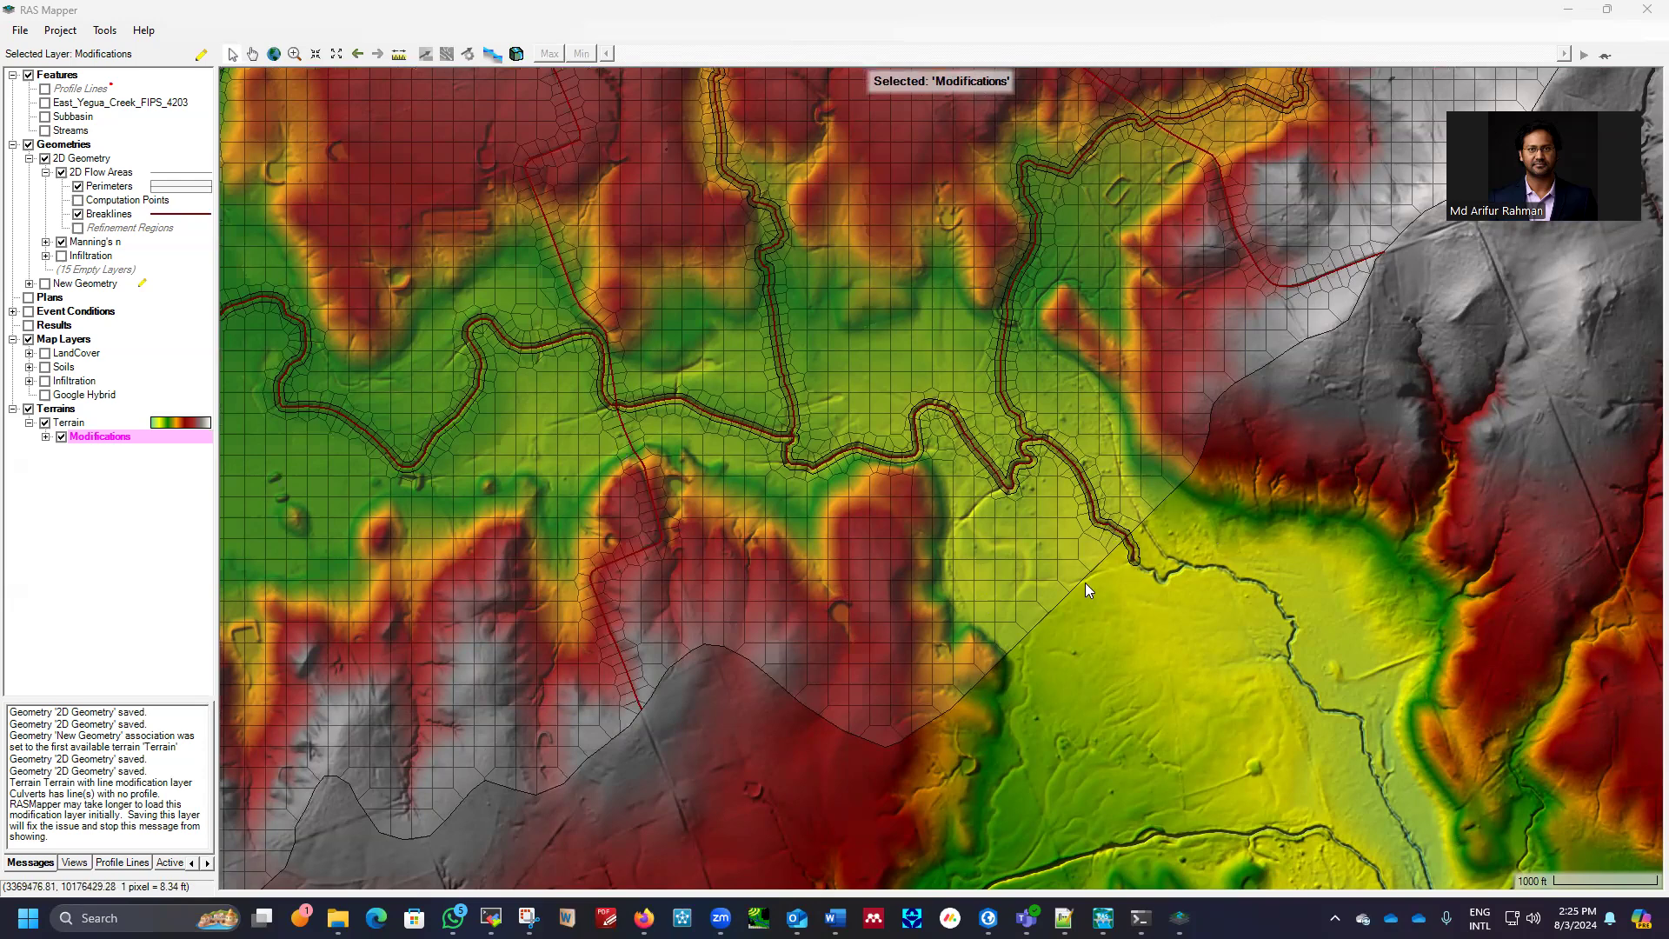
Examine the western and northern perimeter of the 2D flow area and the terrain surrounding the whole watershed
{"action": "scroll", "coordinate": [1320, 631], "scroll_direction": "down", "scroll_amount": 2}
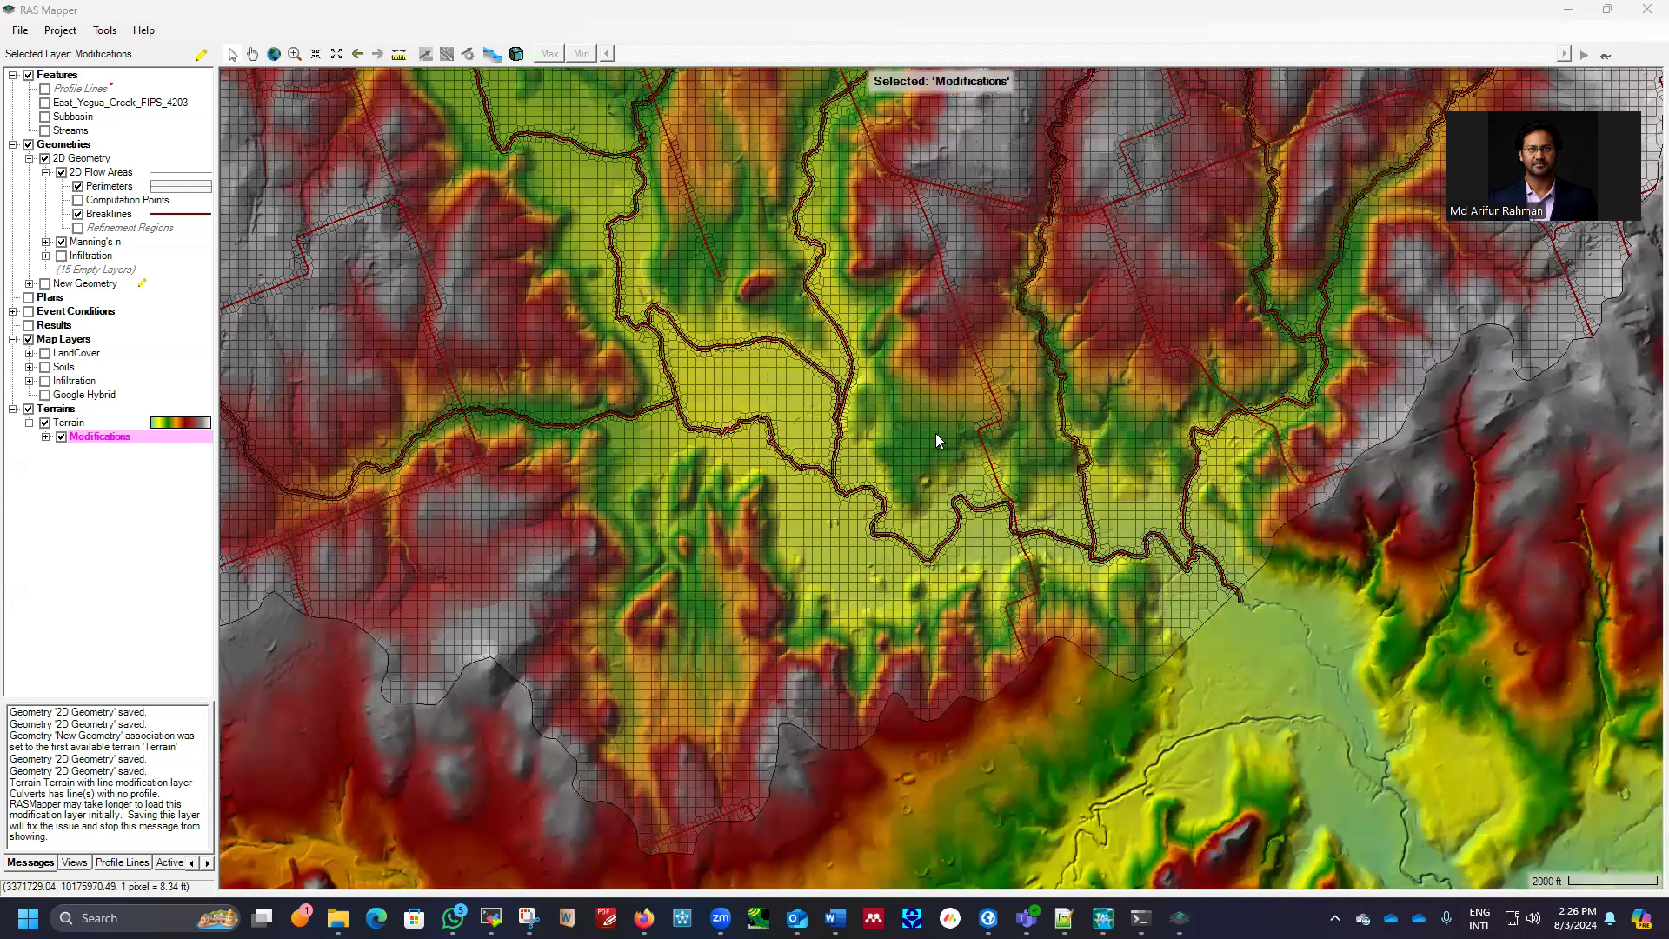
{"action": "scroll", "coordinate": [937, 434], "scroll_direction": "up", "scroll_amount": 3}
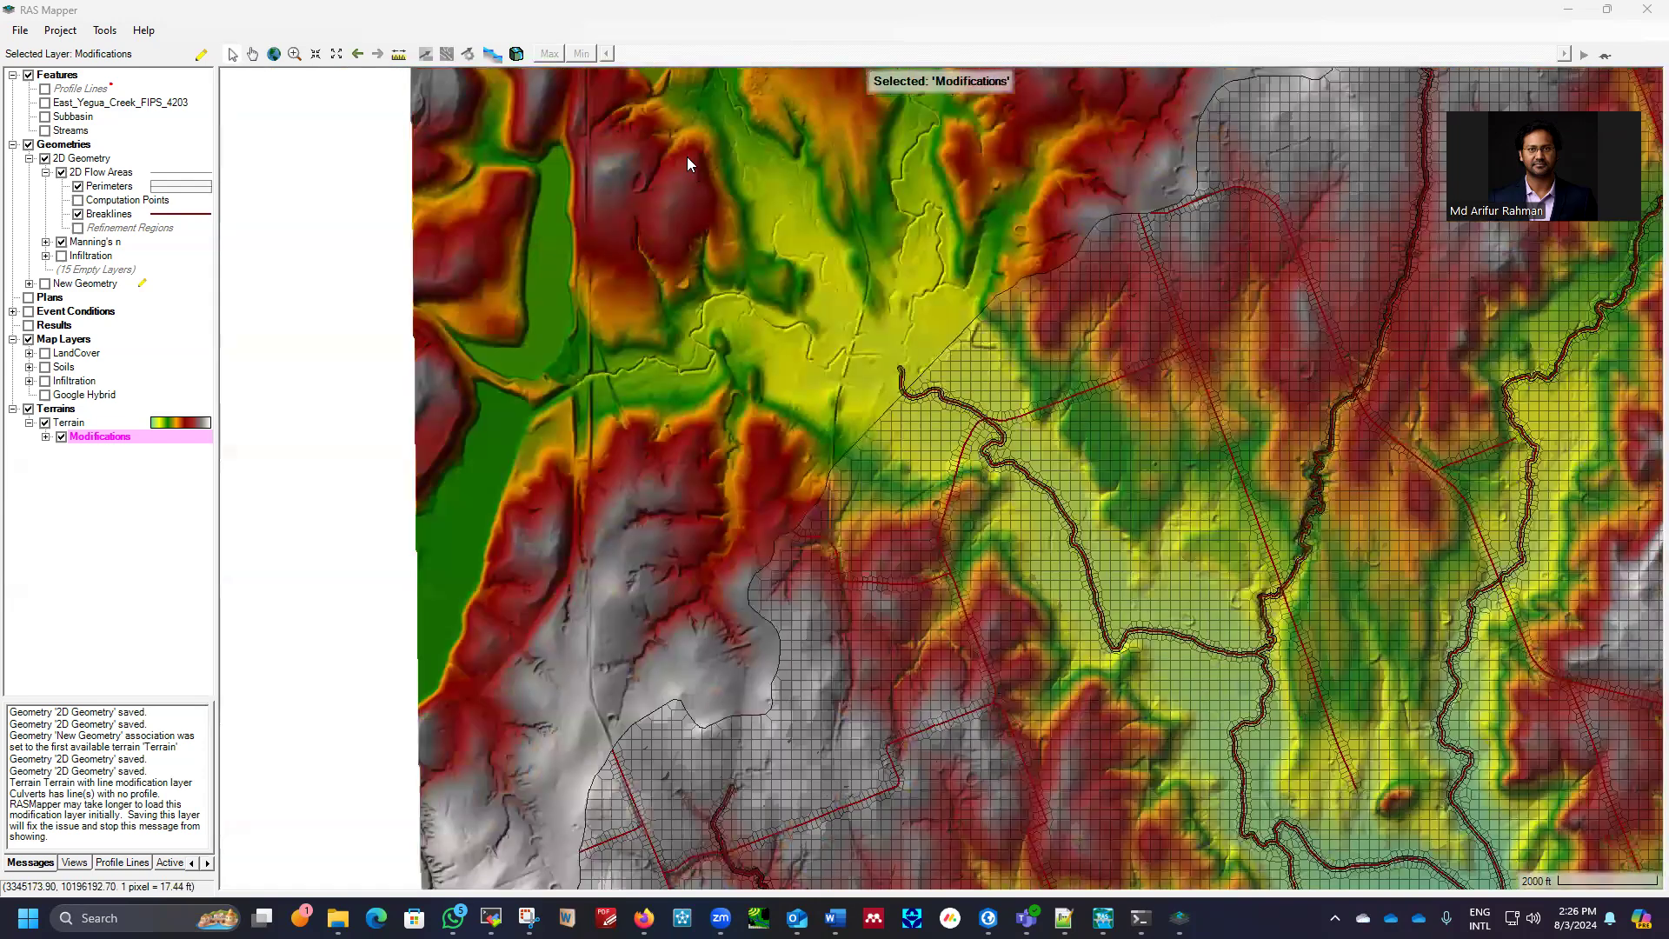
{"action": "scroll", "coordinate": [1063, 501], "scroll_direction": "down", "scroll_amount": 2}
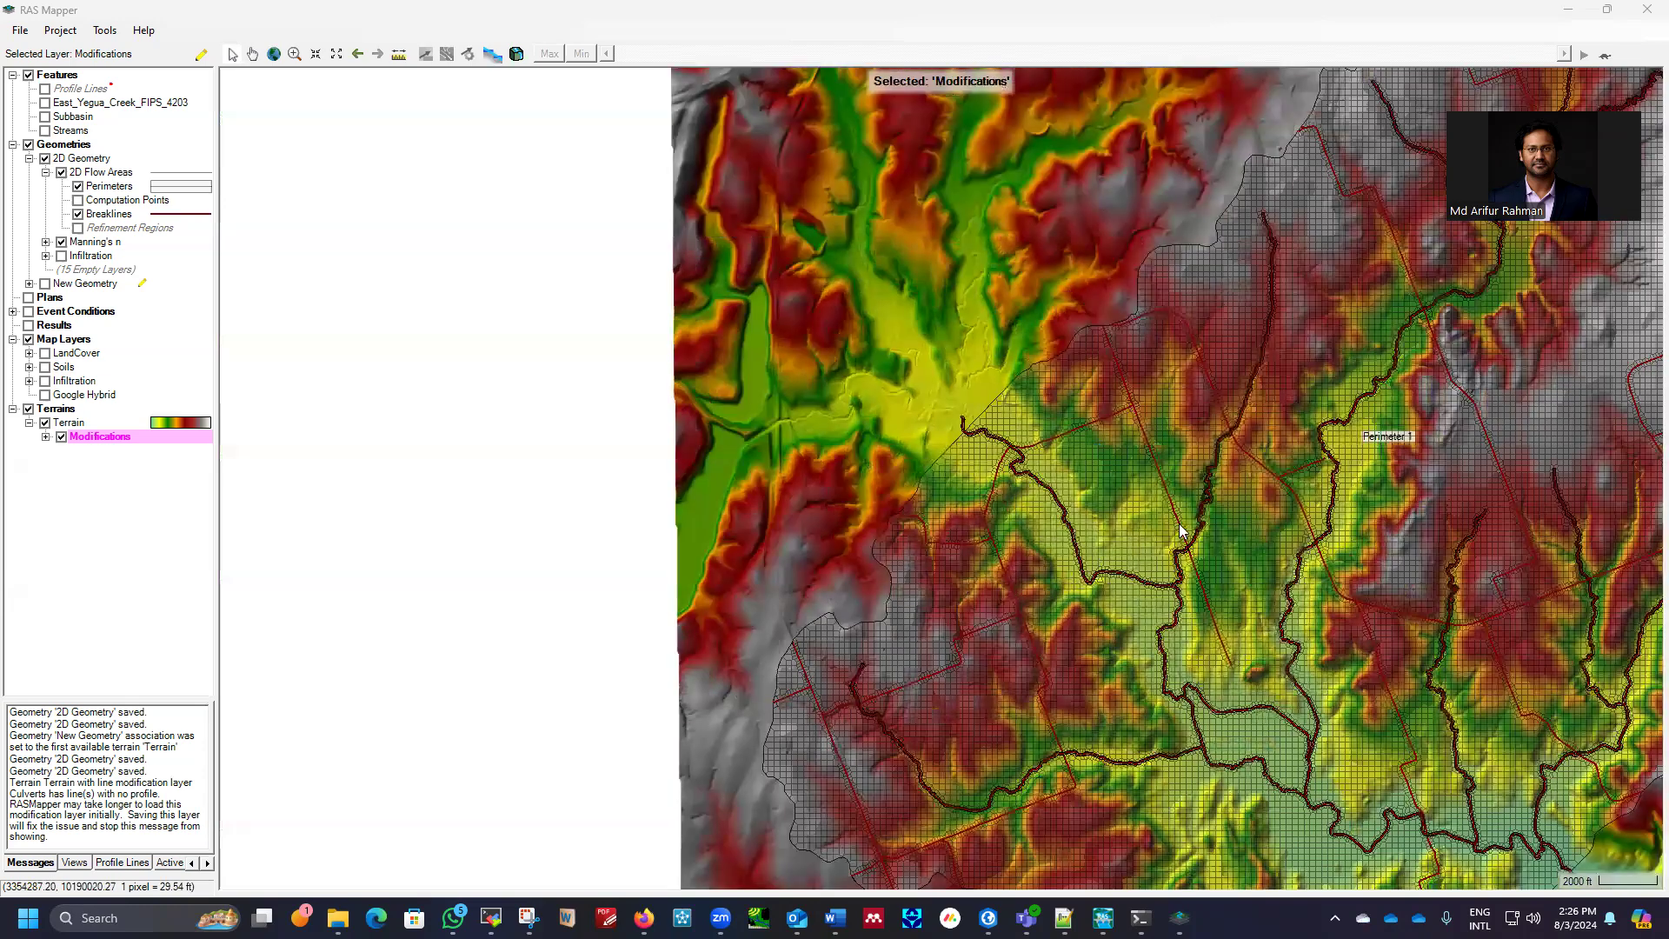
{"action": "scroll", "coordinate": [1205, 539], "scroll_direction": "down", "scroll_amount": 2}
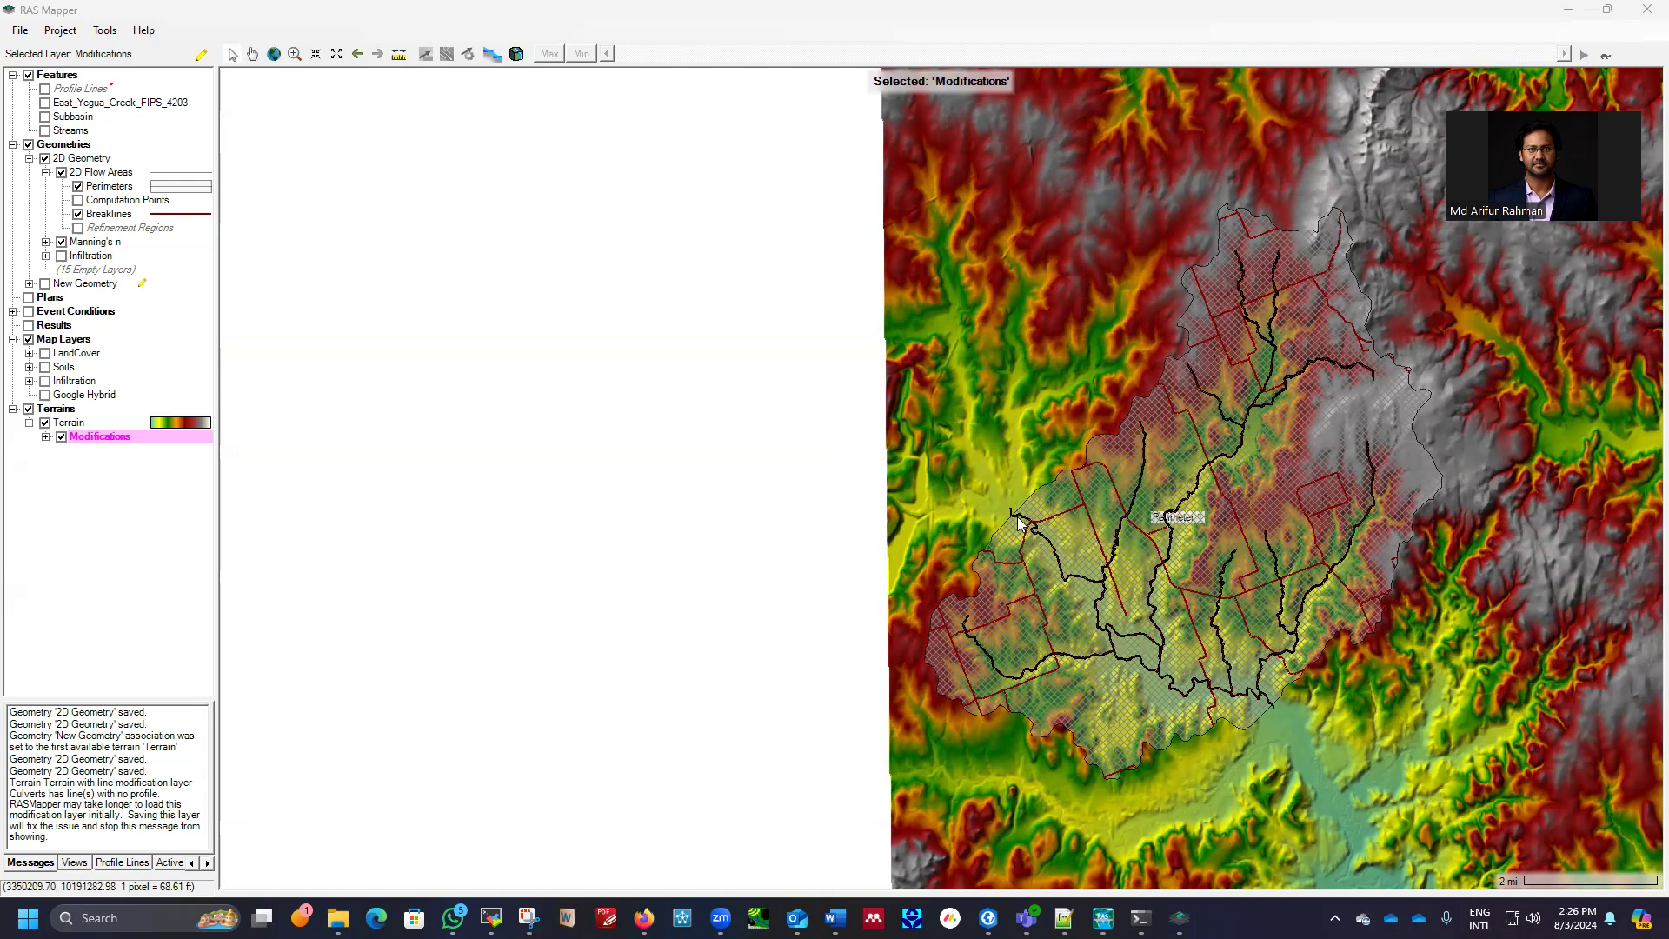
{"action": "scroll", "coordinate": [1083, 576], "scroll_direction": "up", "scroll_amount": 2}
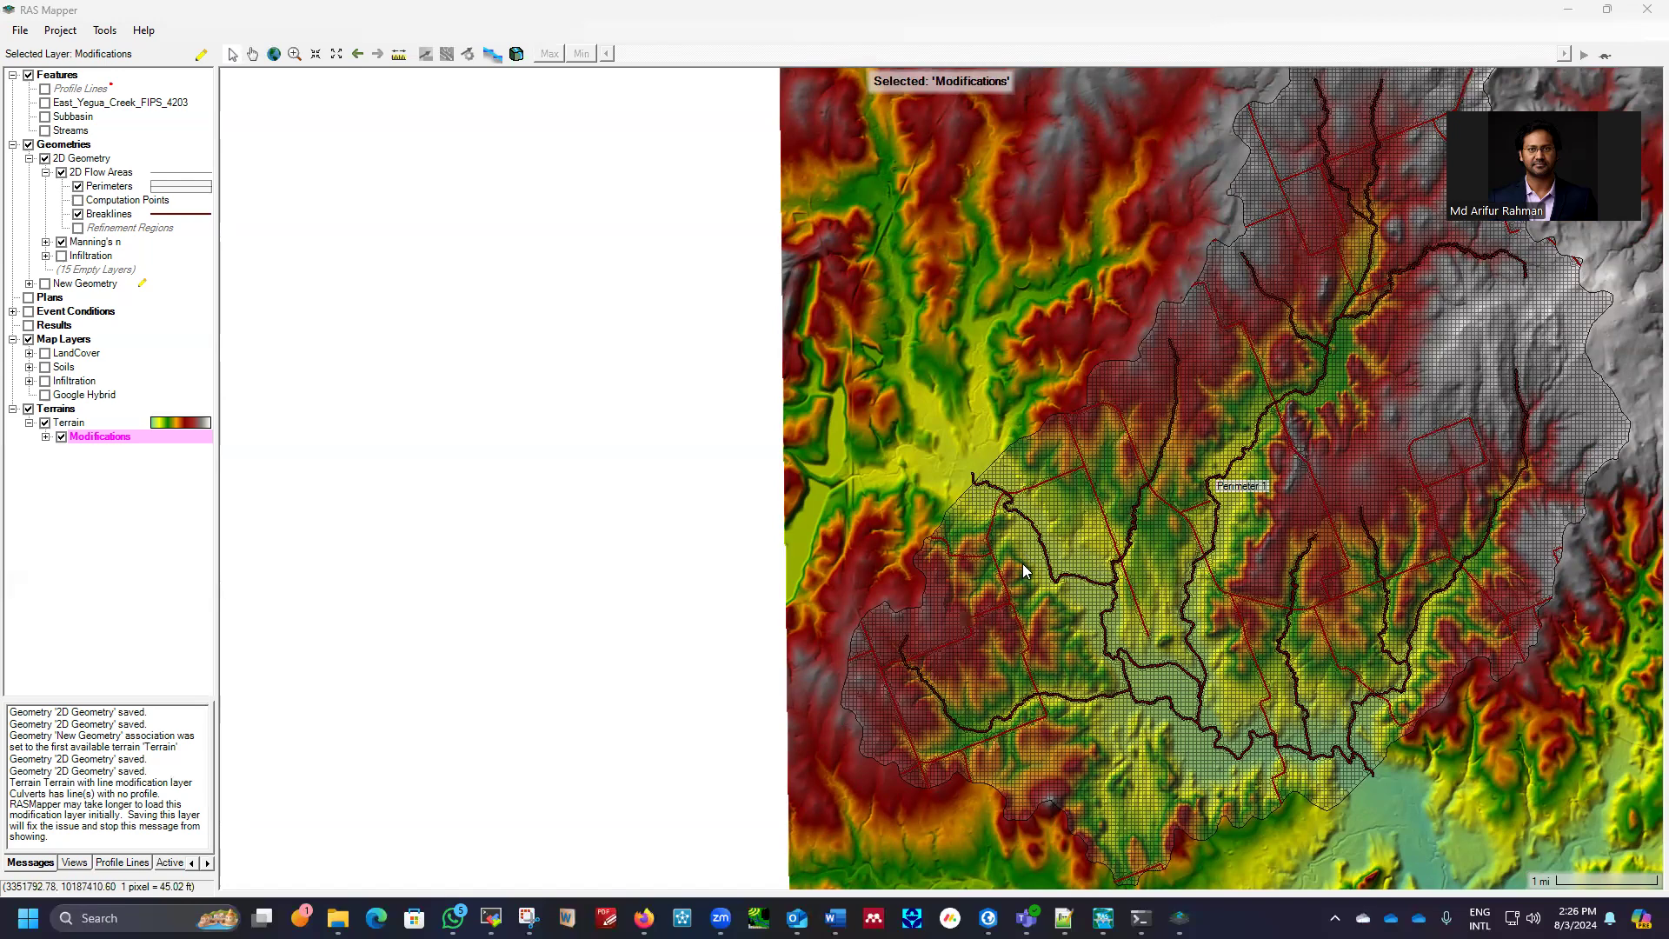
{"action": "scroll", "coordinate": [868, 596], "scroll_direction": "down", "scroll_amount": 1}
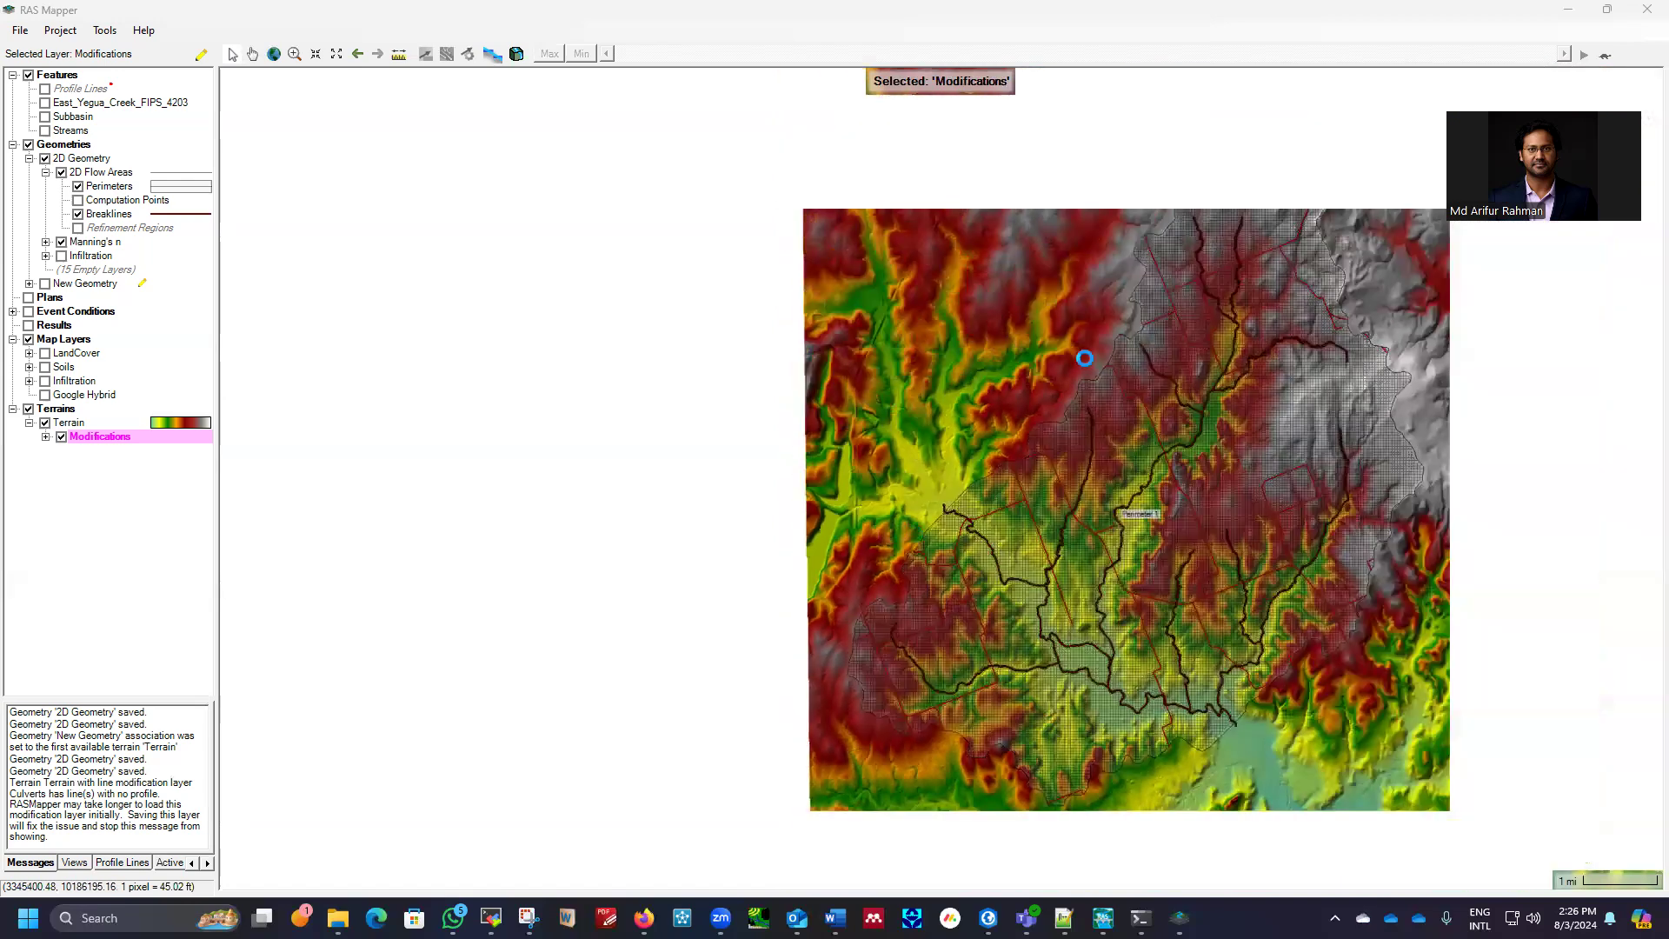
{"action": "scroll", "coordinate": [1184, 496], "scroll_direction": "down", "scroll_amount": 2}
{"action": "scroll", "coordinate": [1209, 363], "scroll_direction": "up", "scroll_amount": 1}
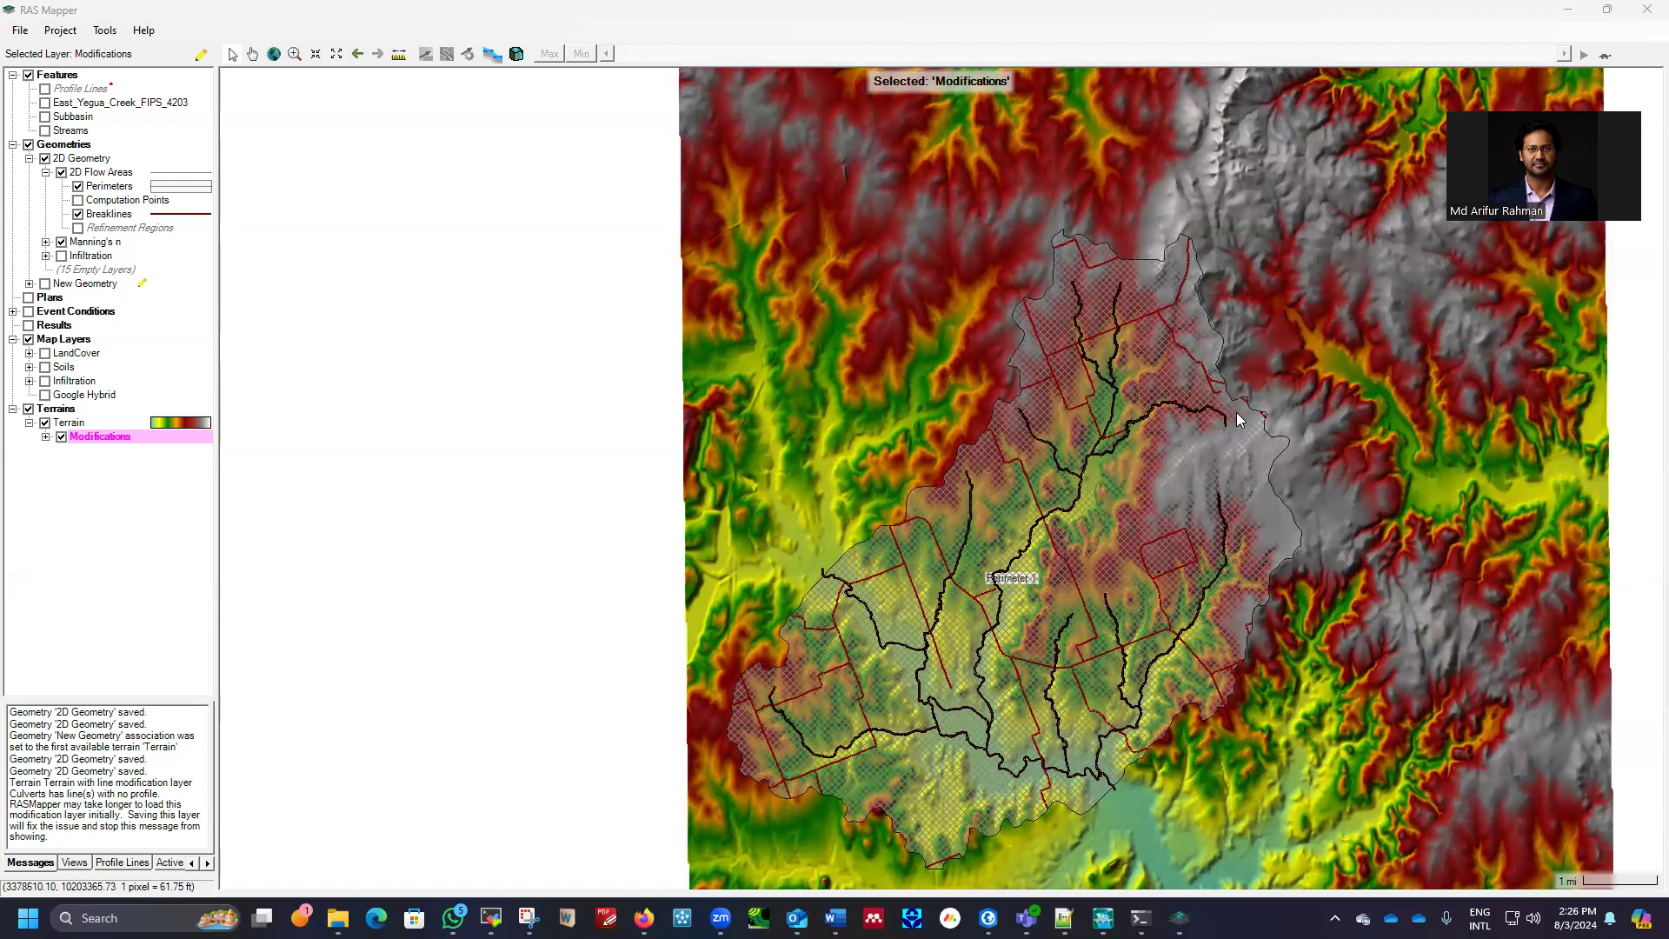
{"action": "scroll", "coordinate": [1076, 819], "scroll_direction": "up", "scroll_amount": 1}
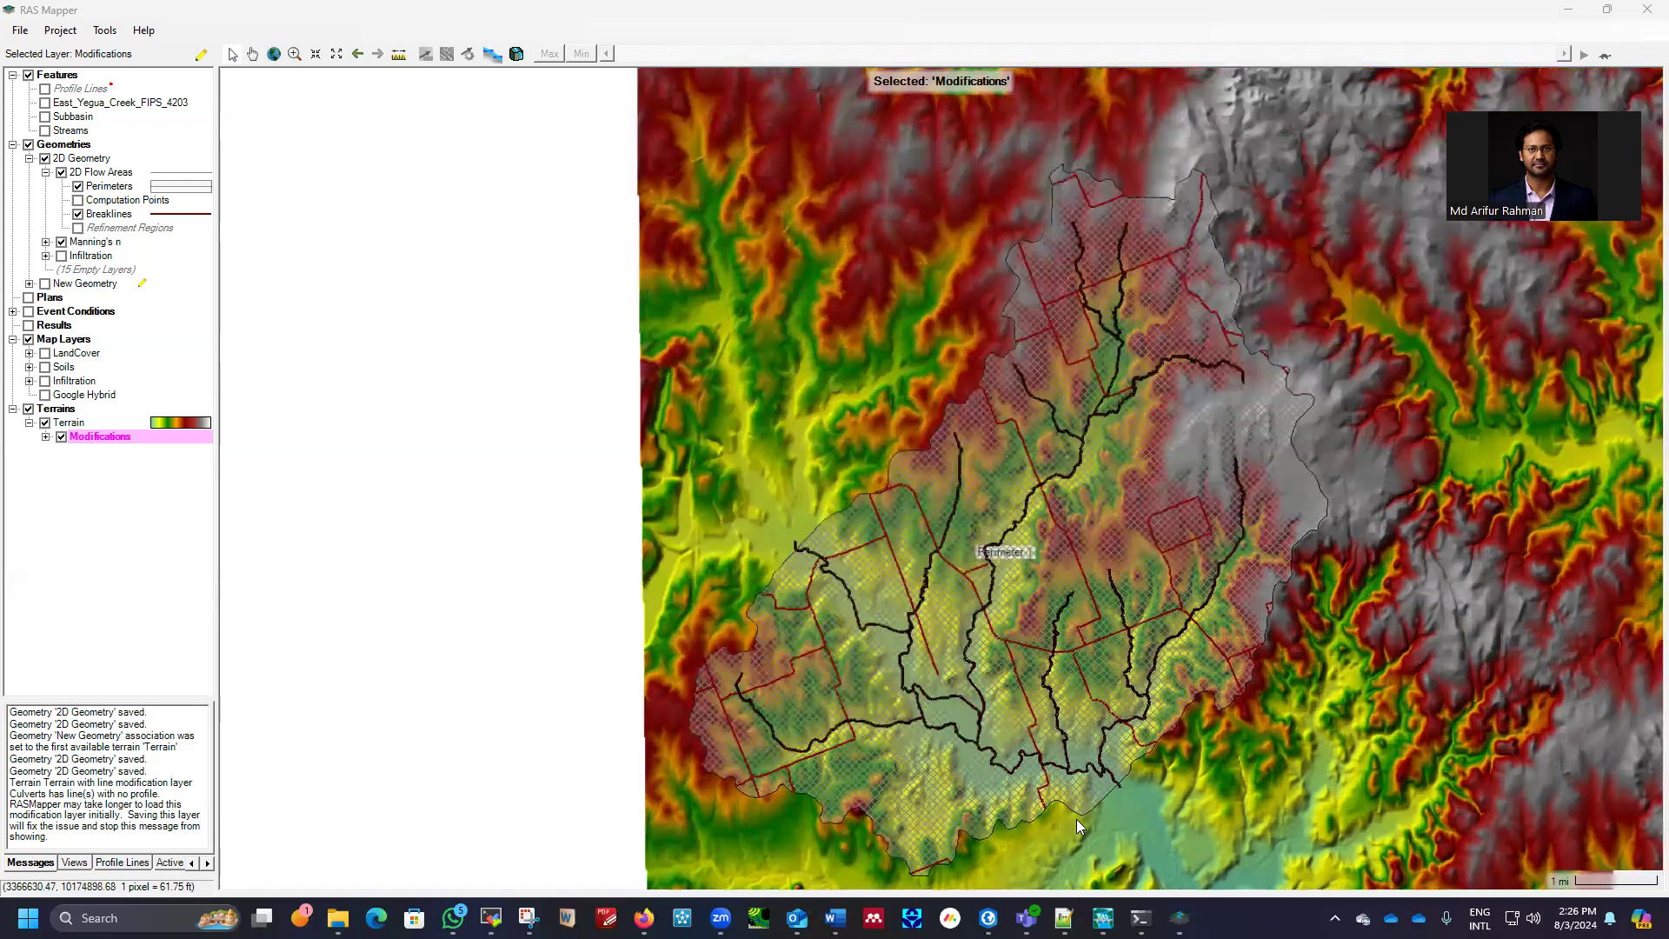
Start editing the 2D Geometry and make its Boundary Condition Lines layer active for the southeastern outlet
{"action": "scroll", "coordinate": [1196, 768], "scroll_direction": "up", "scroll_amount": 3}
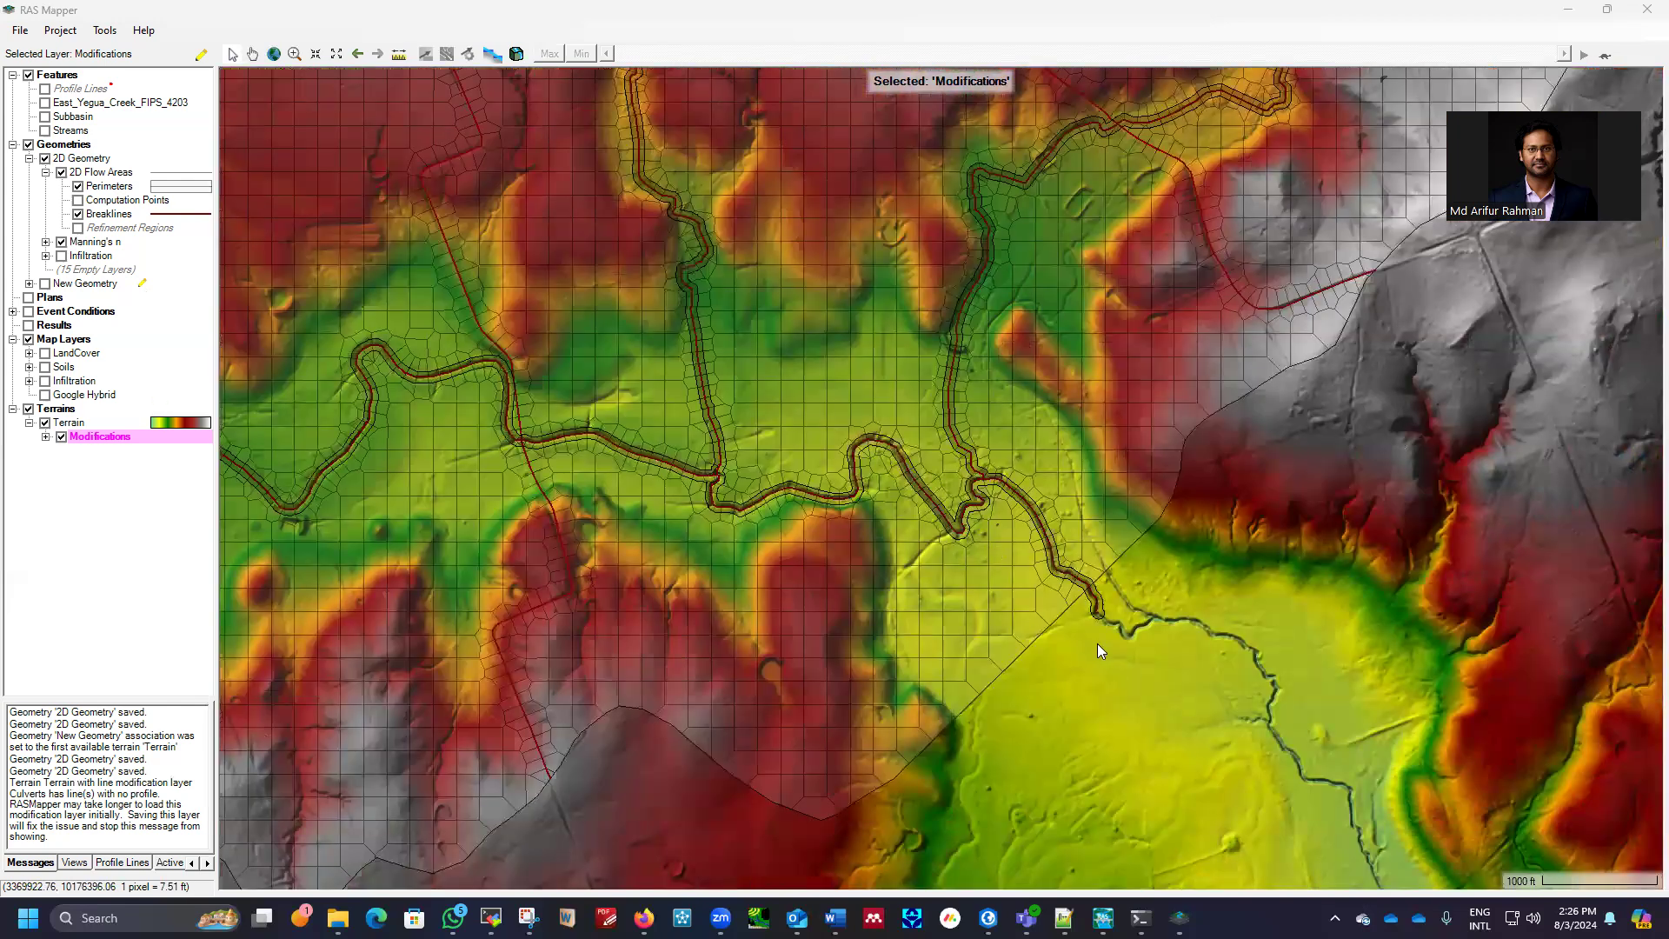
{"action": "left_click", "coordinate": [91, 161]}
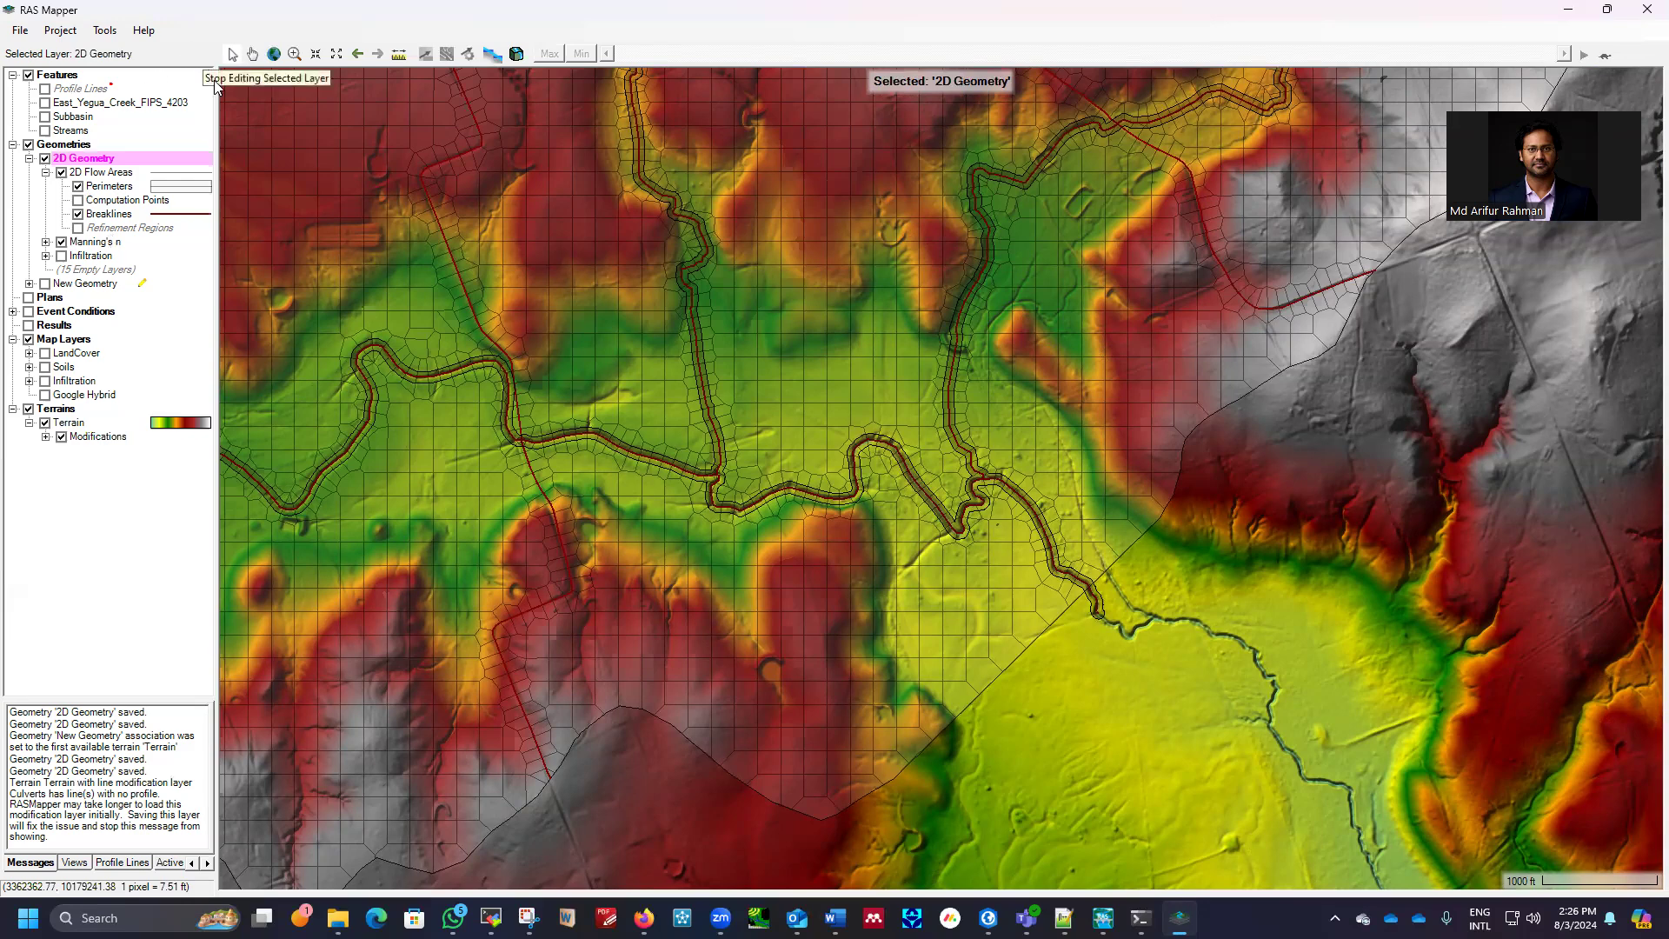
{"action": "left_click", "coordinate": [203, 55]}
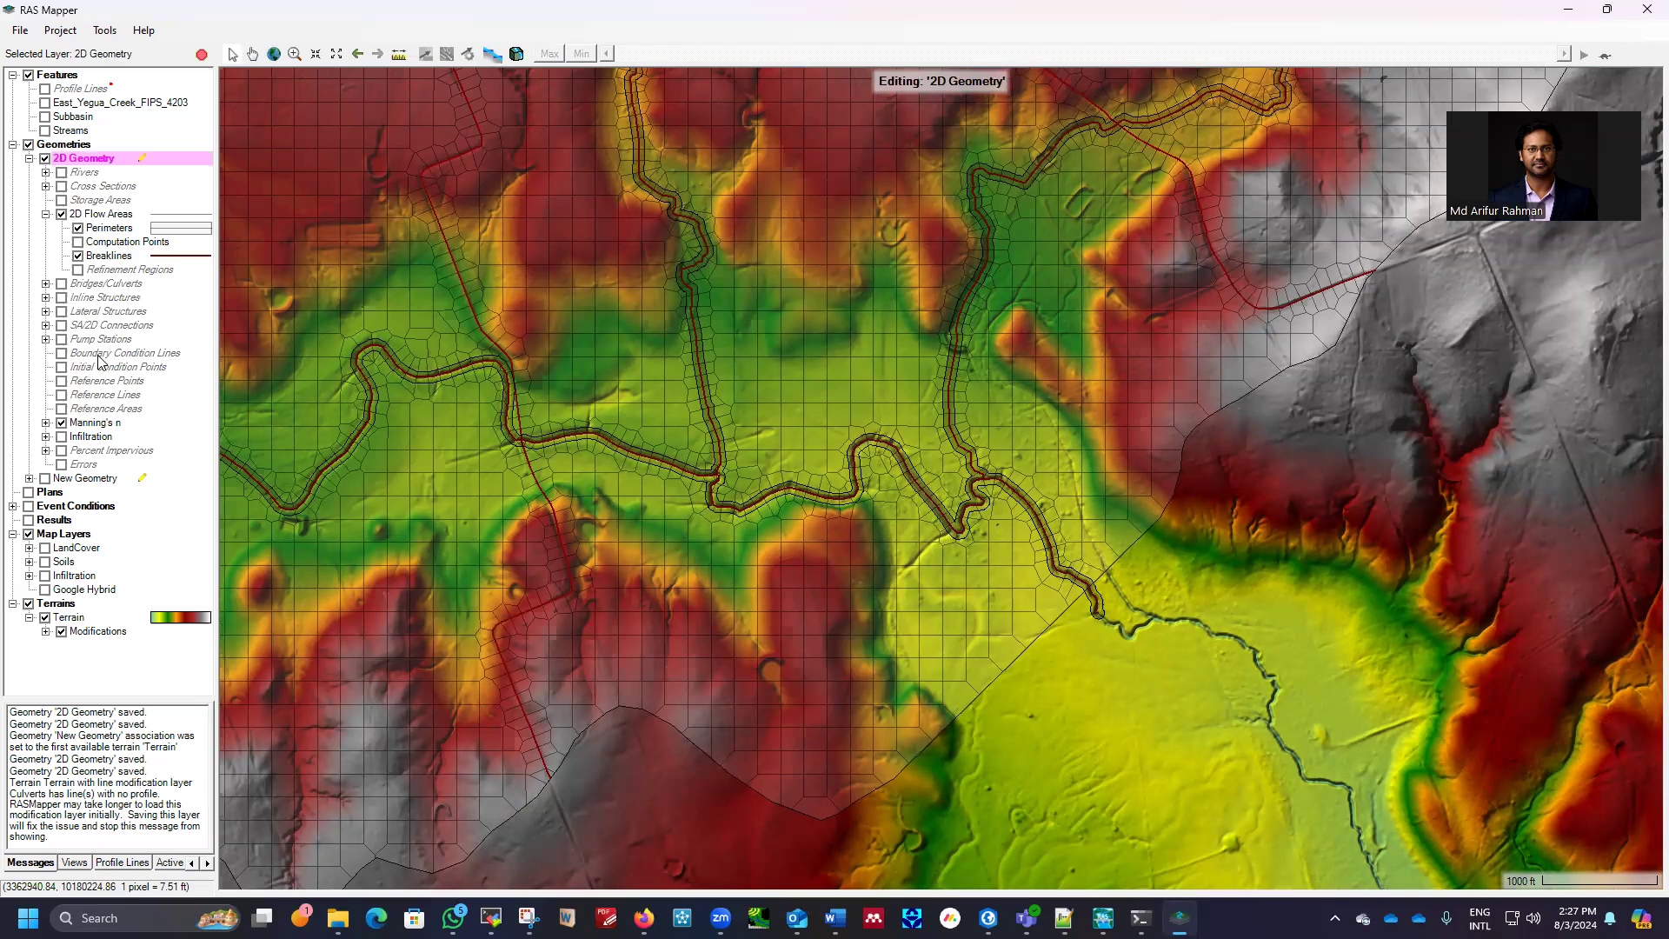
{"action": "left_click", "coordinate": [99, 354]}
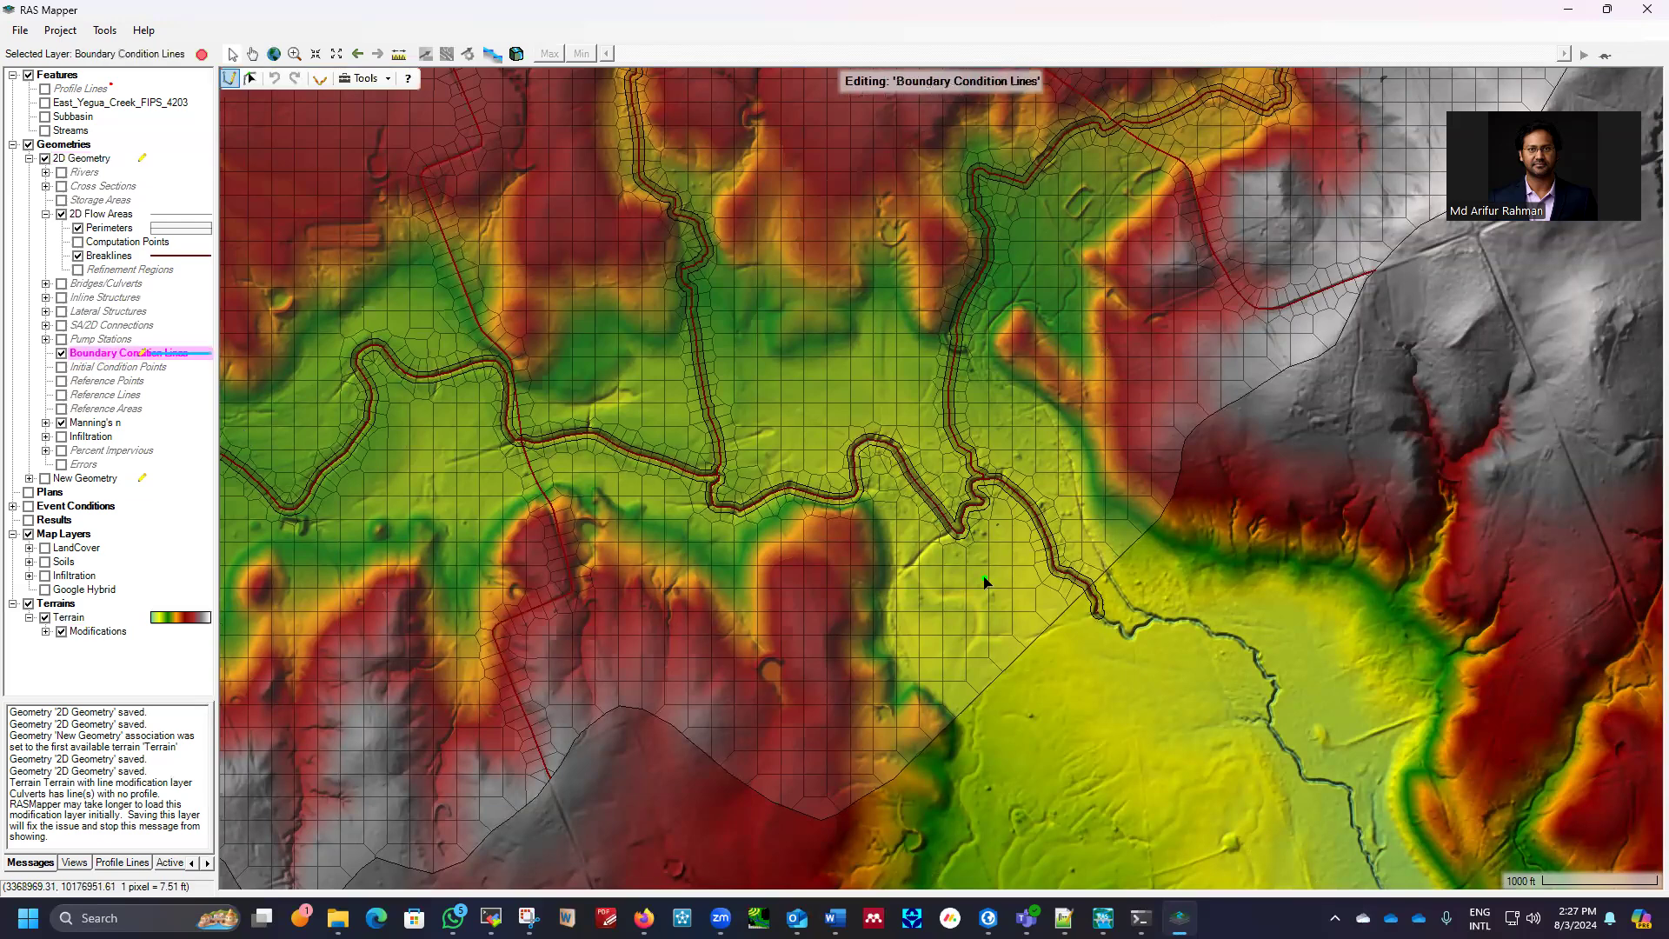
Draw a boundary condition line just outside the southeastern perimeter, from northeast to southwest across the outlet channel, and name it Outflow_BC
{"action": "left_click", "coordinate": [232, 81]}
{"action": "scroll", "coordinate": [960, 782], "scroll_direction": "up", "scroll_amount": 2}
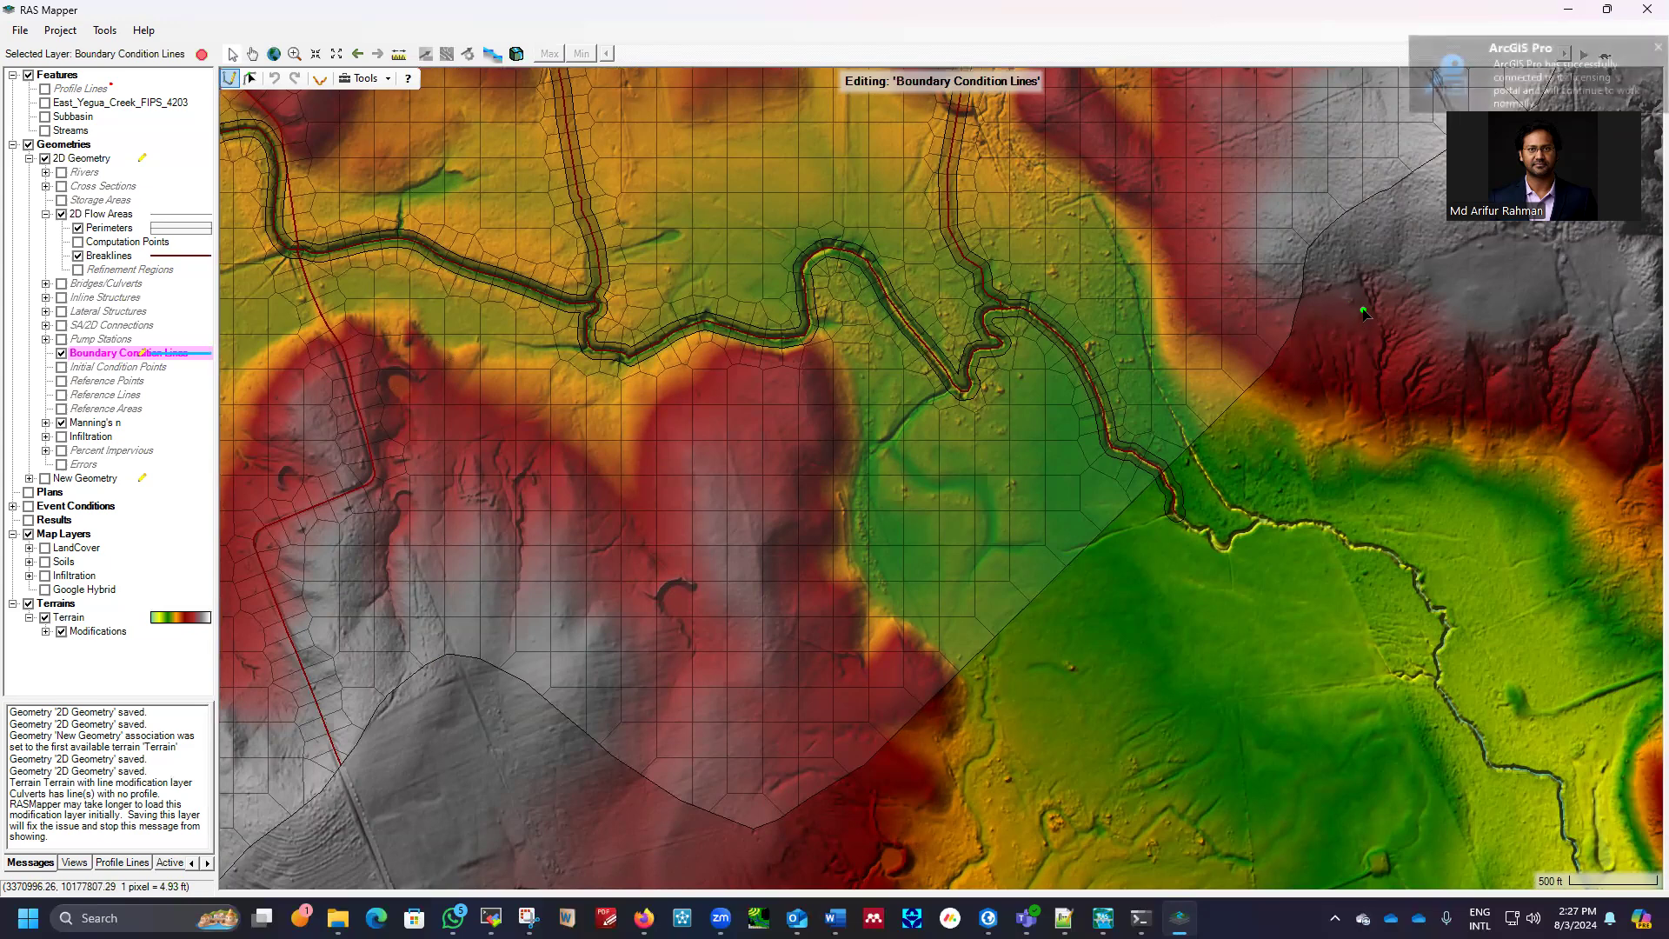
{"action": "left_click", "coordinate": [1426, 219]}
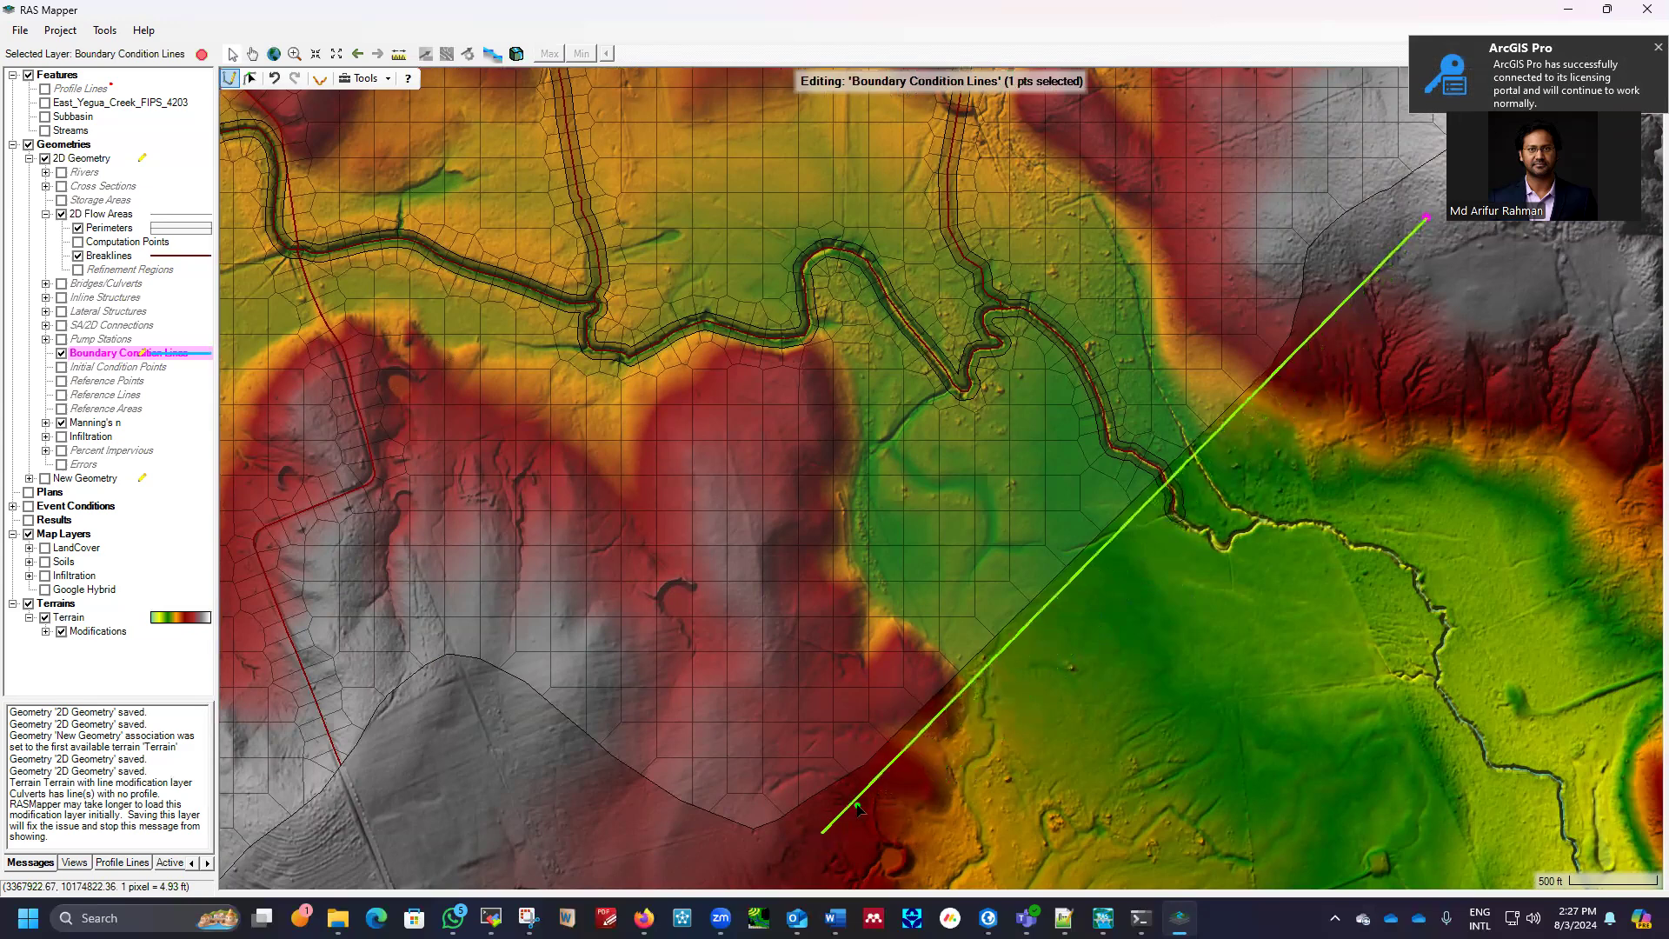
{"action": "scroll", "coordinate": [971, 541], "scroll_direction": "down", "scroll_amount": 2}
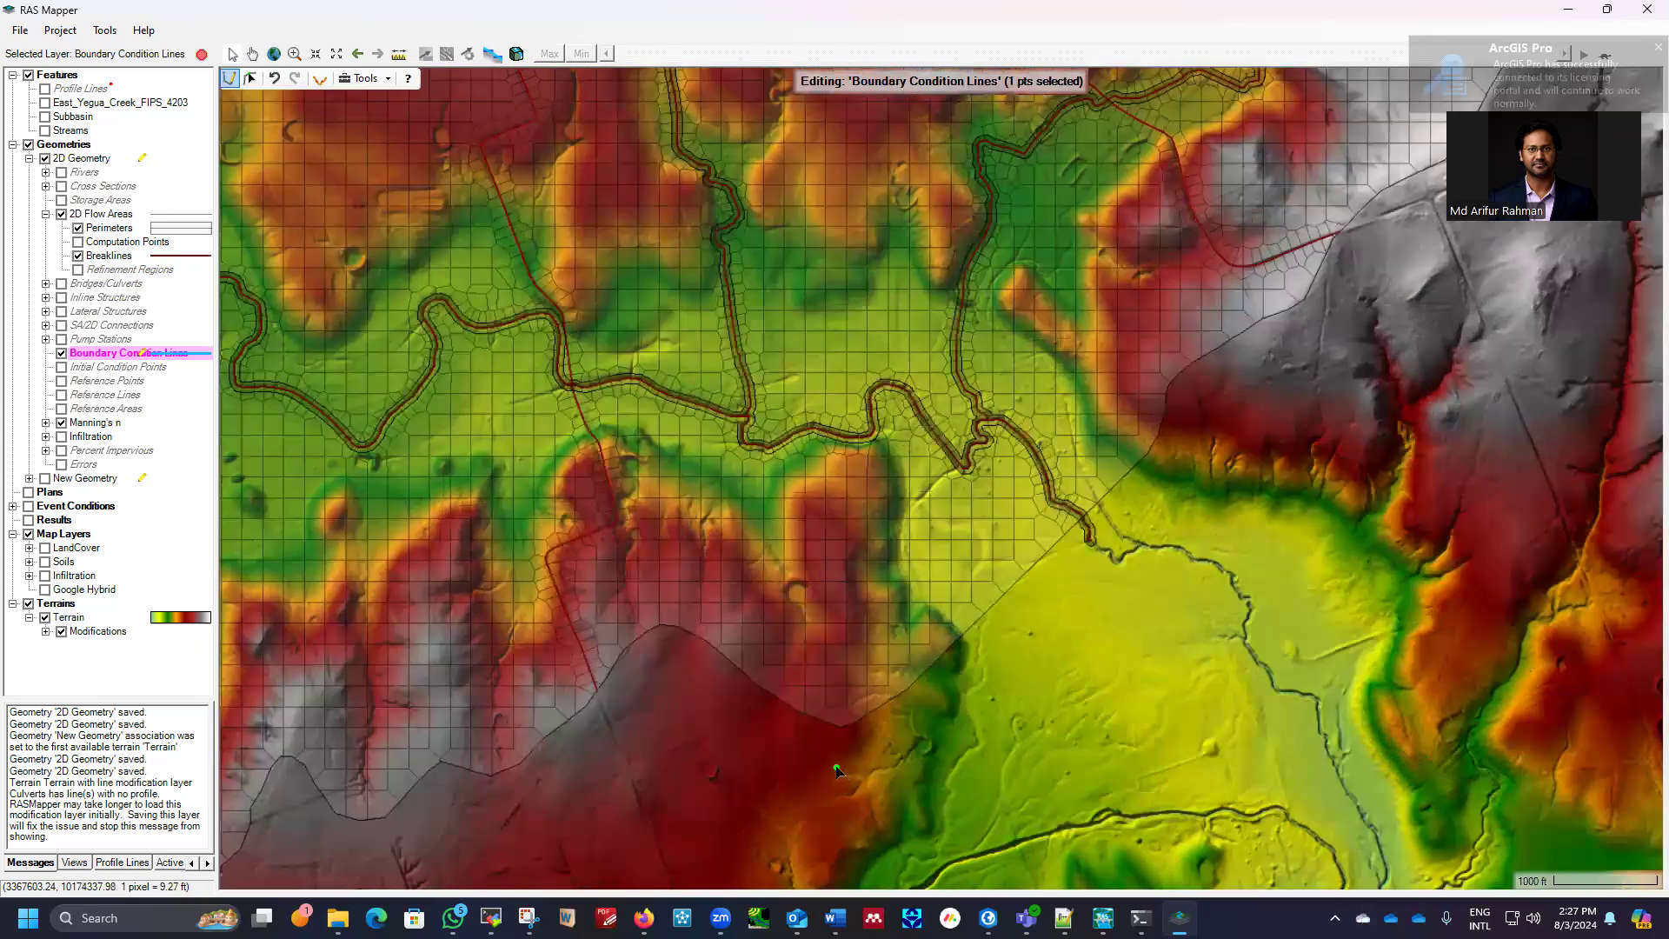
{"action": "scroll", "coordinate": [836, 771], "scroll_direction": "up", "scroll_amount": 1}
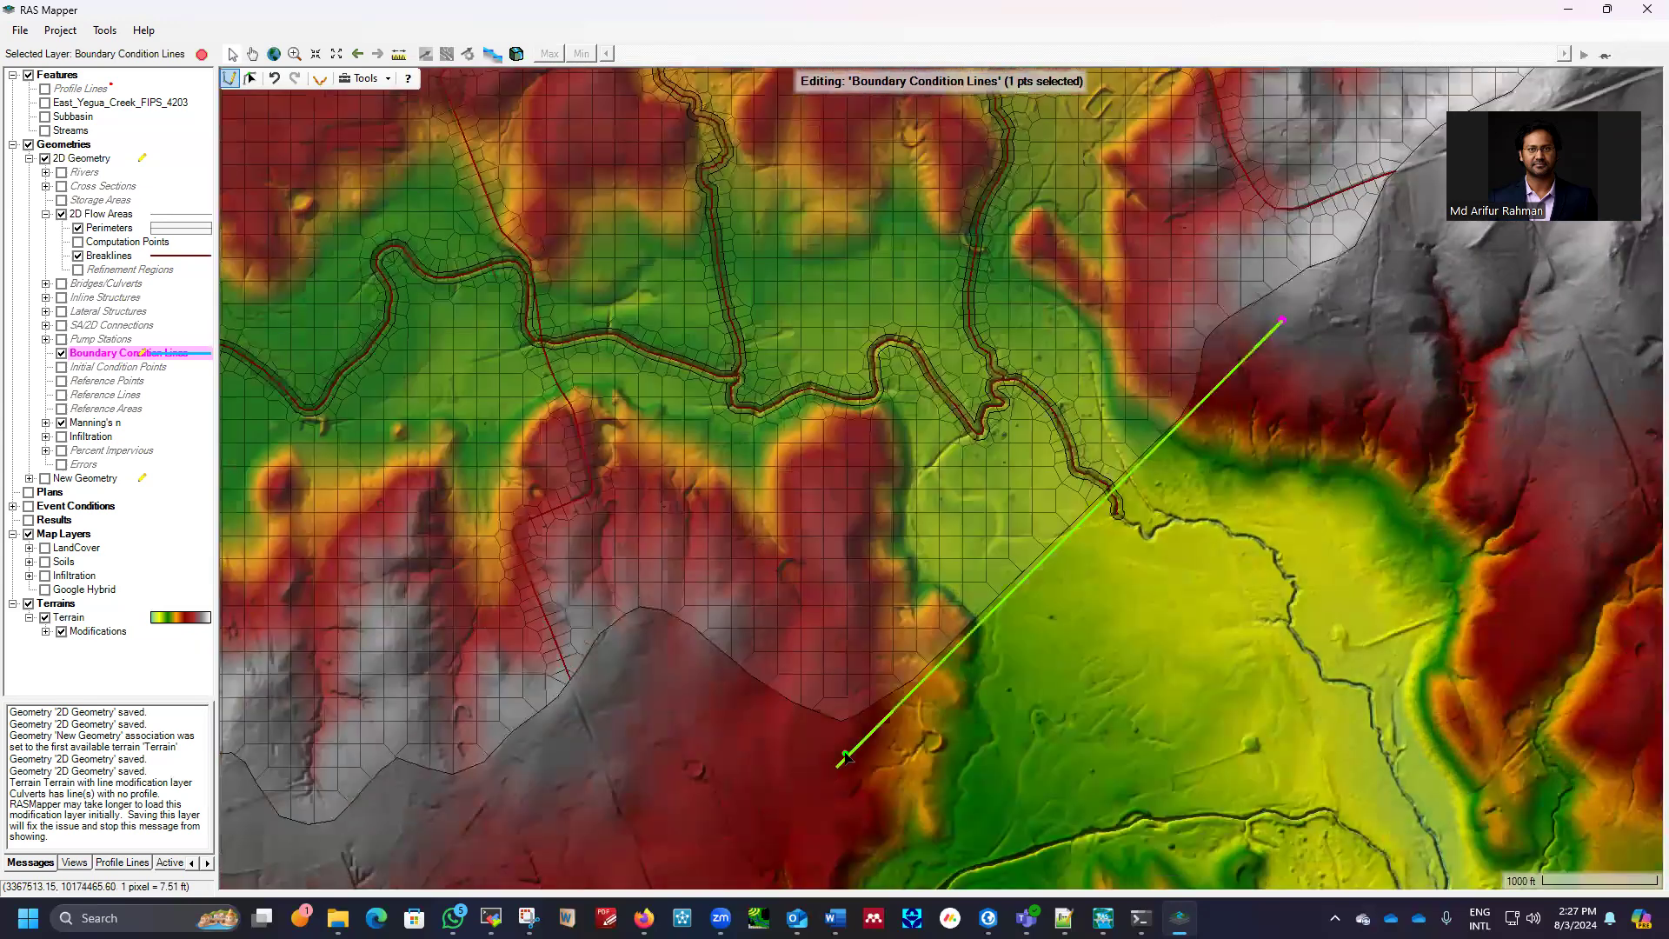
{"action": "left_click", "coordinate": [933, 673]}
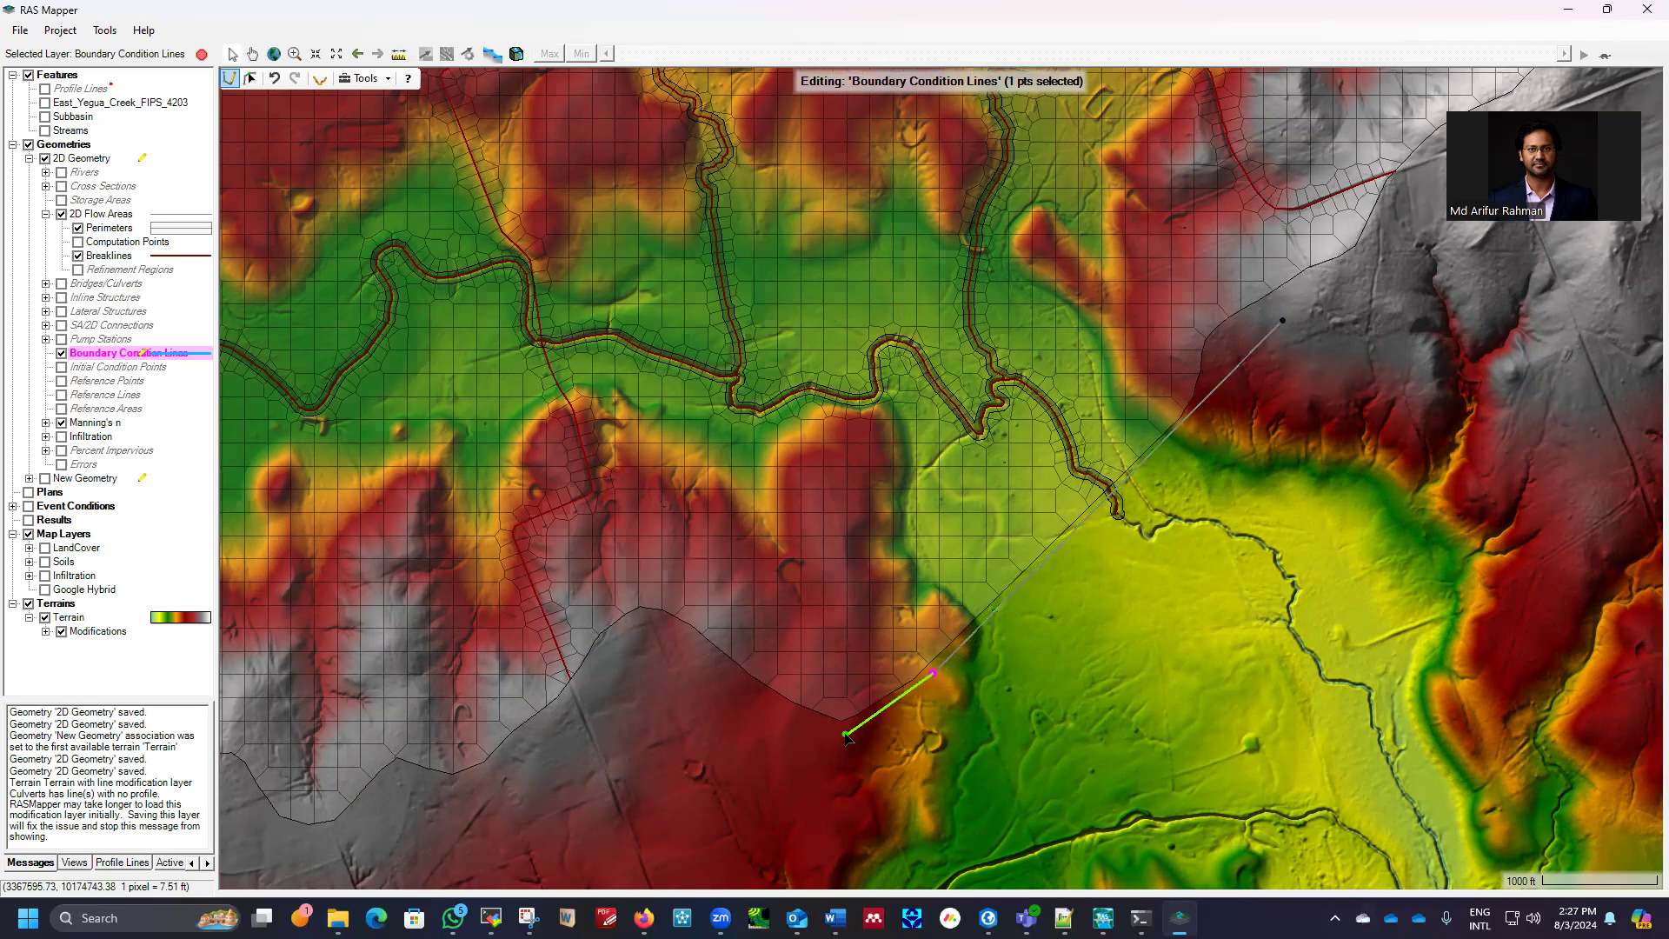
{"action": "double_click", "coordinate": [845, 734]}
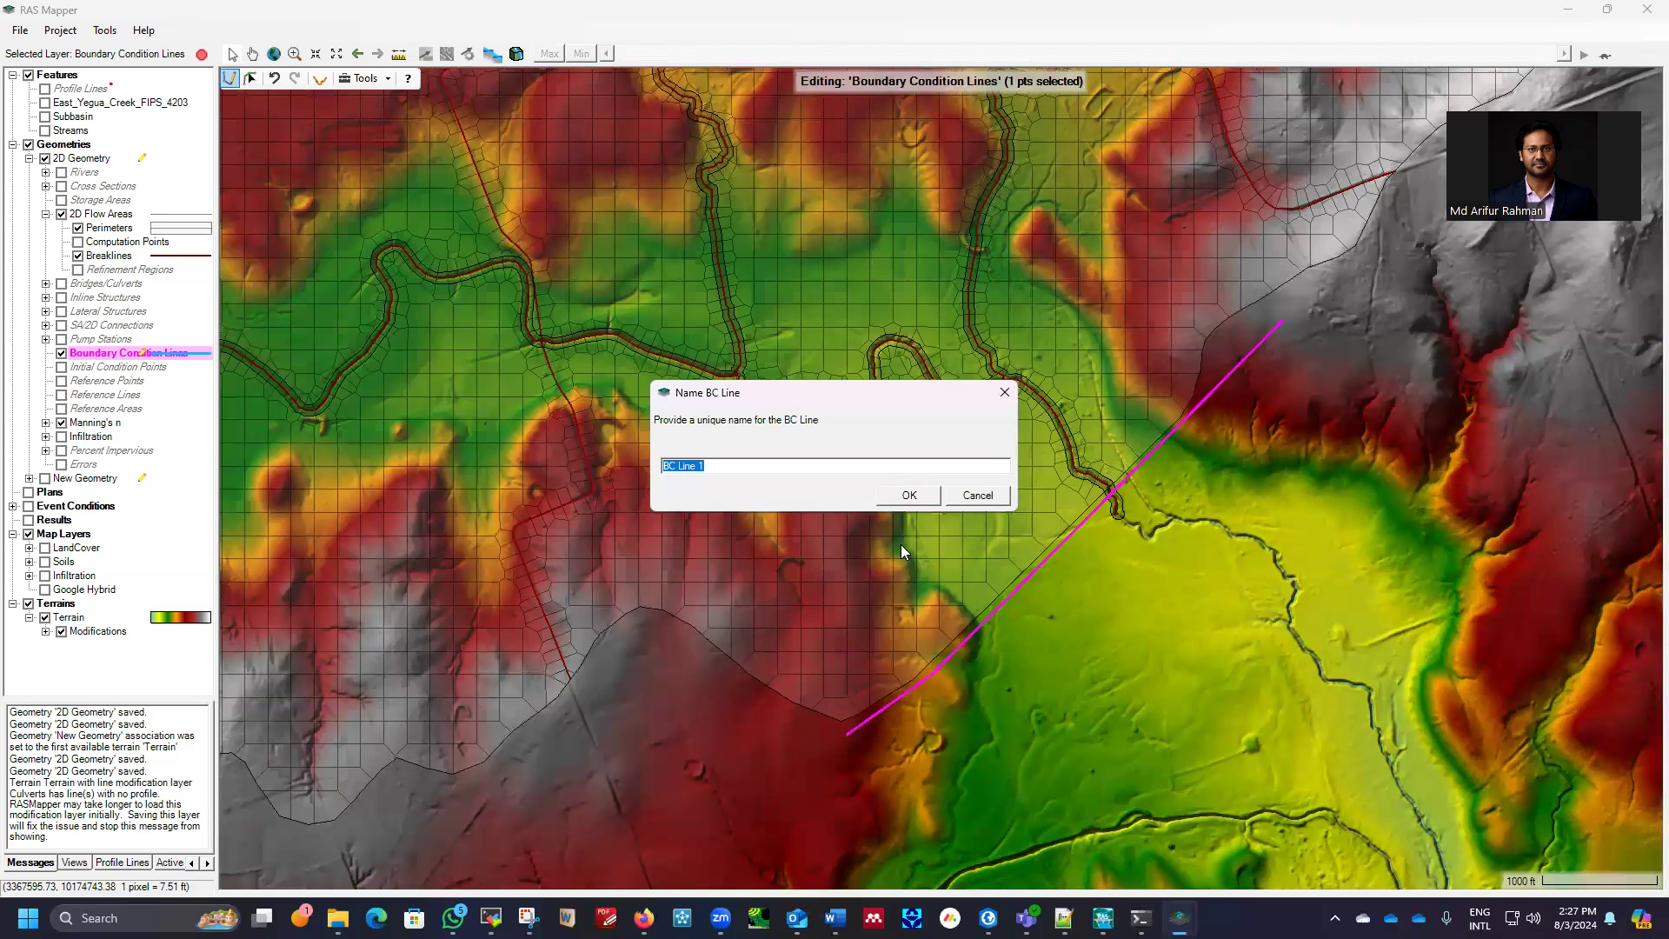
{"action": "type", "text": "Outflow_BC"}
{"action": "left_click", "coordinate": [909, 498]}
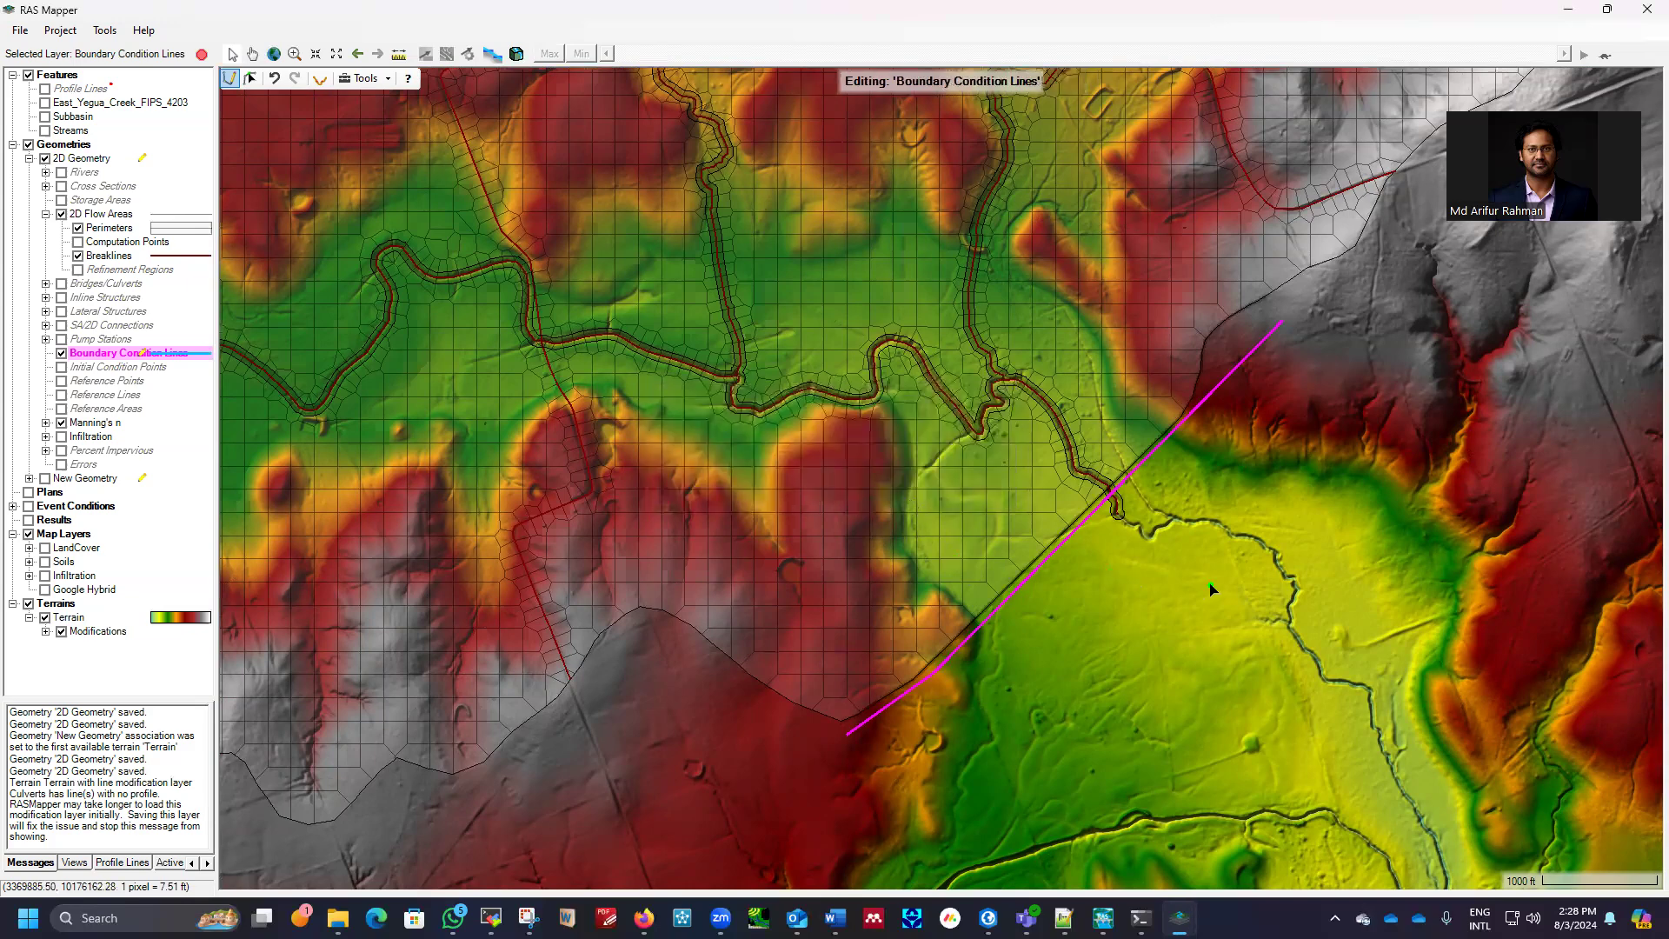
Examine the outflow line's position along the outlet and the terrain beside the southern perimeter near its southwestern end
{"action": "scroll", "coordinate": [1163, 501], "scroll_direction": "up", "scroll_amount": 3}
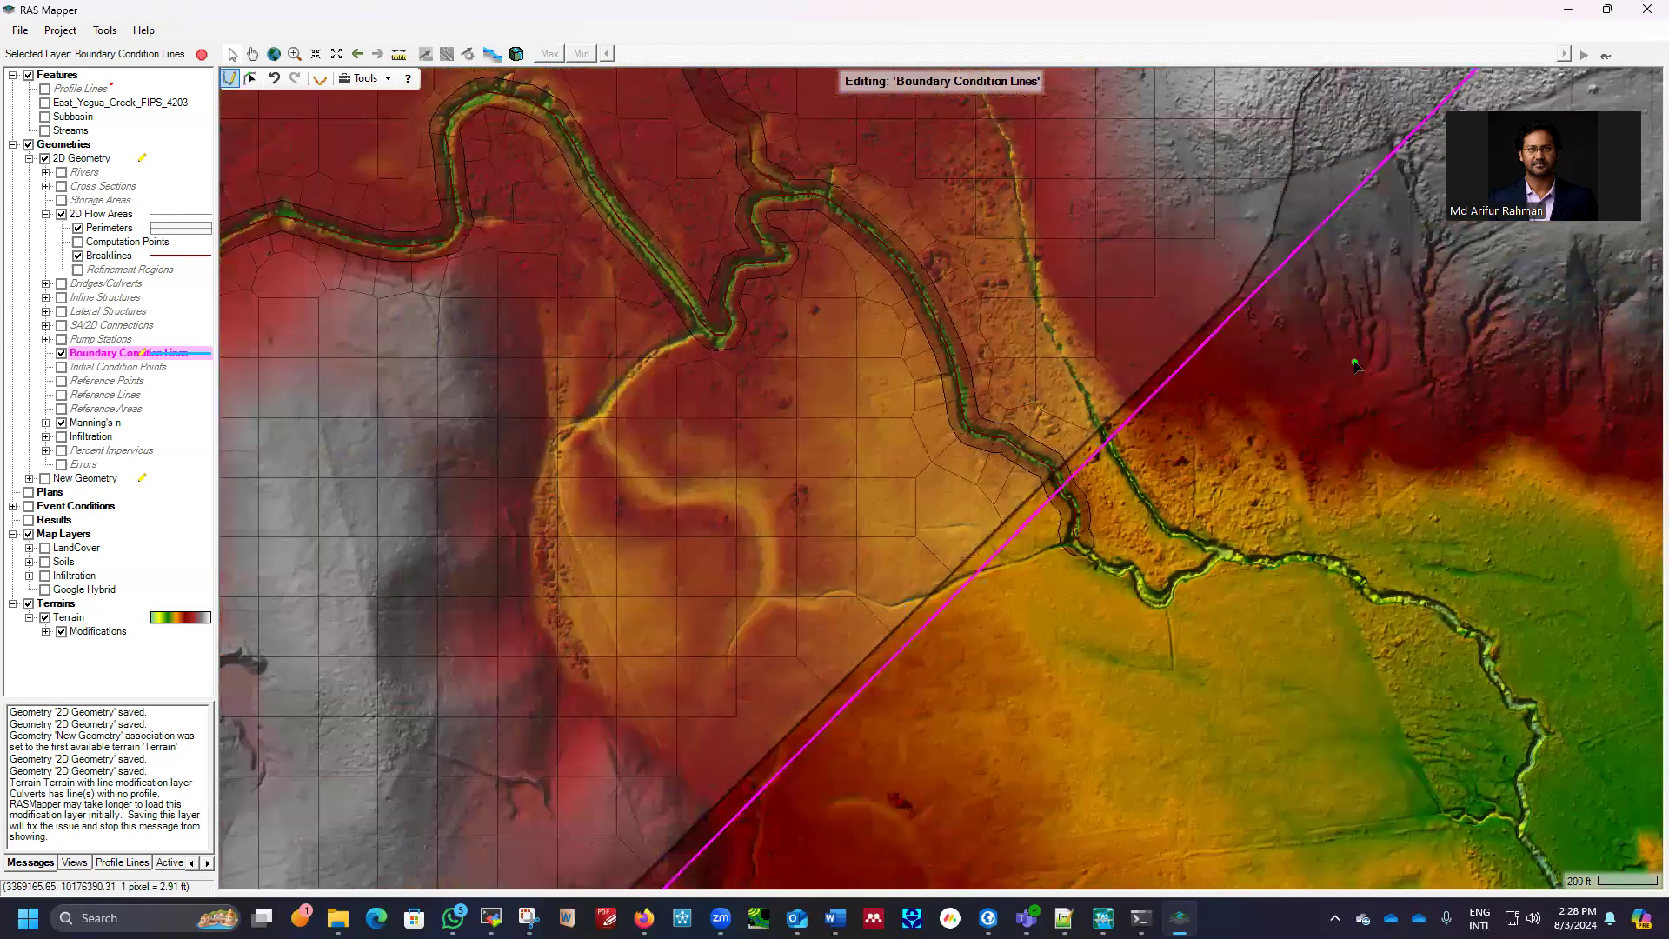
{"action": "scroll", "coordinate": [1347, 400], "scroll_direction": "down", "scroll_amount": 3}
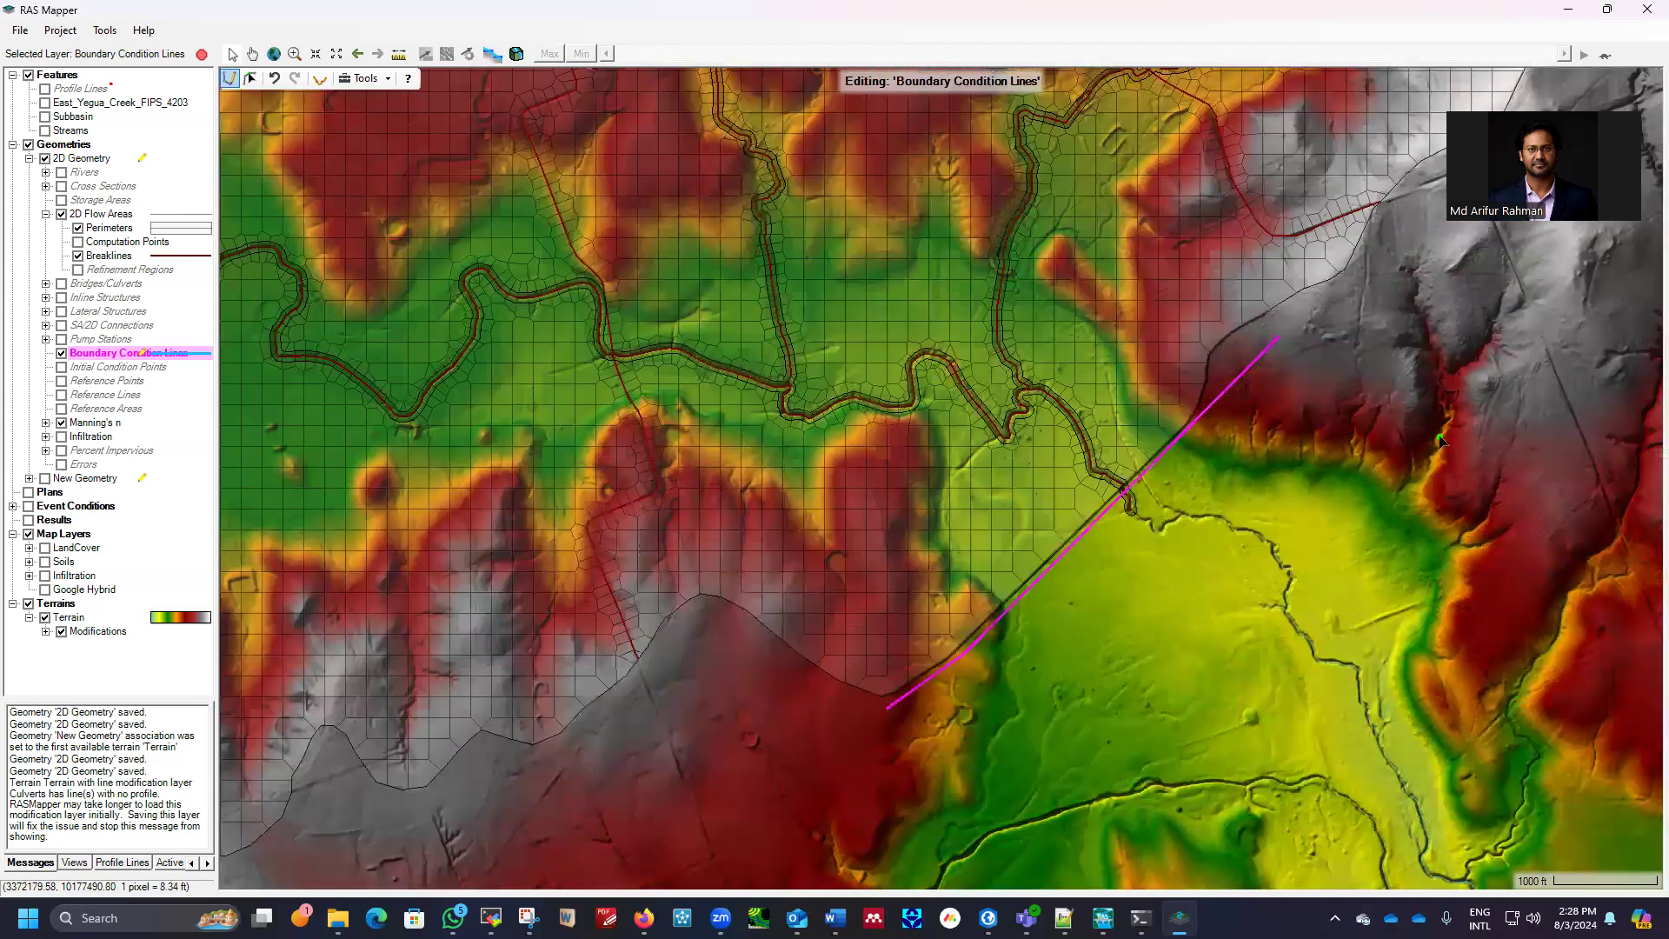
{"action": "scroll", "coordinate": [1100, 598], "scroll_direction": "down", "scroll_amount": 1}
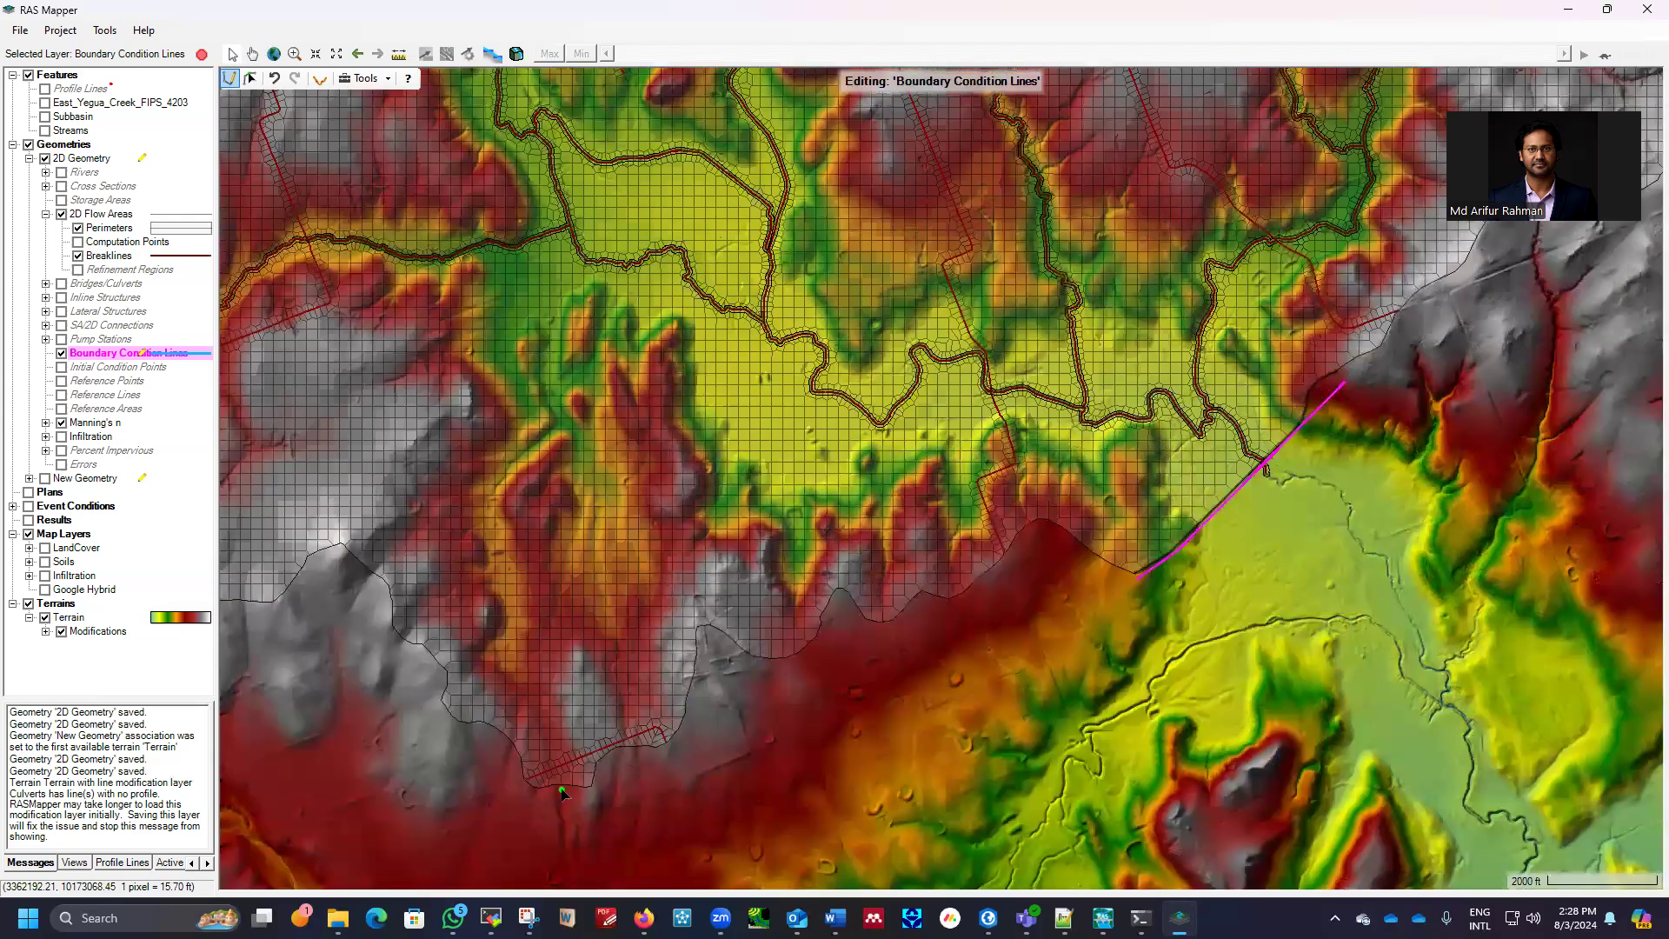
{"action": "scroll", "coordinate": [978, 566], "scroll_direction": "up", "scroll_amount": 1}
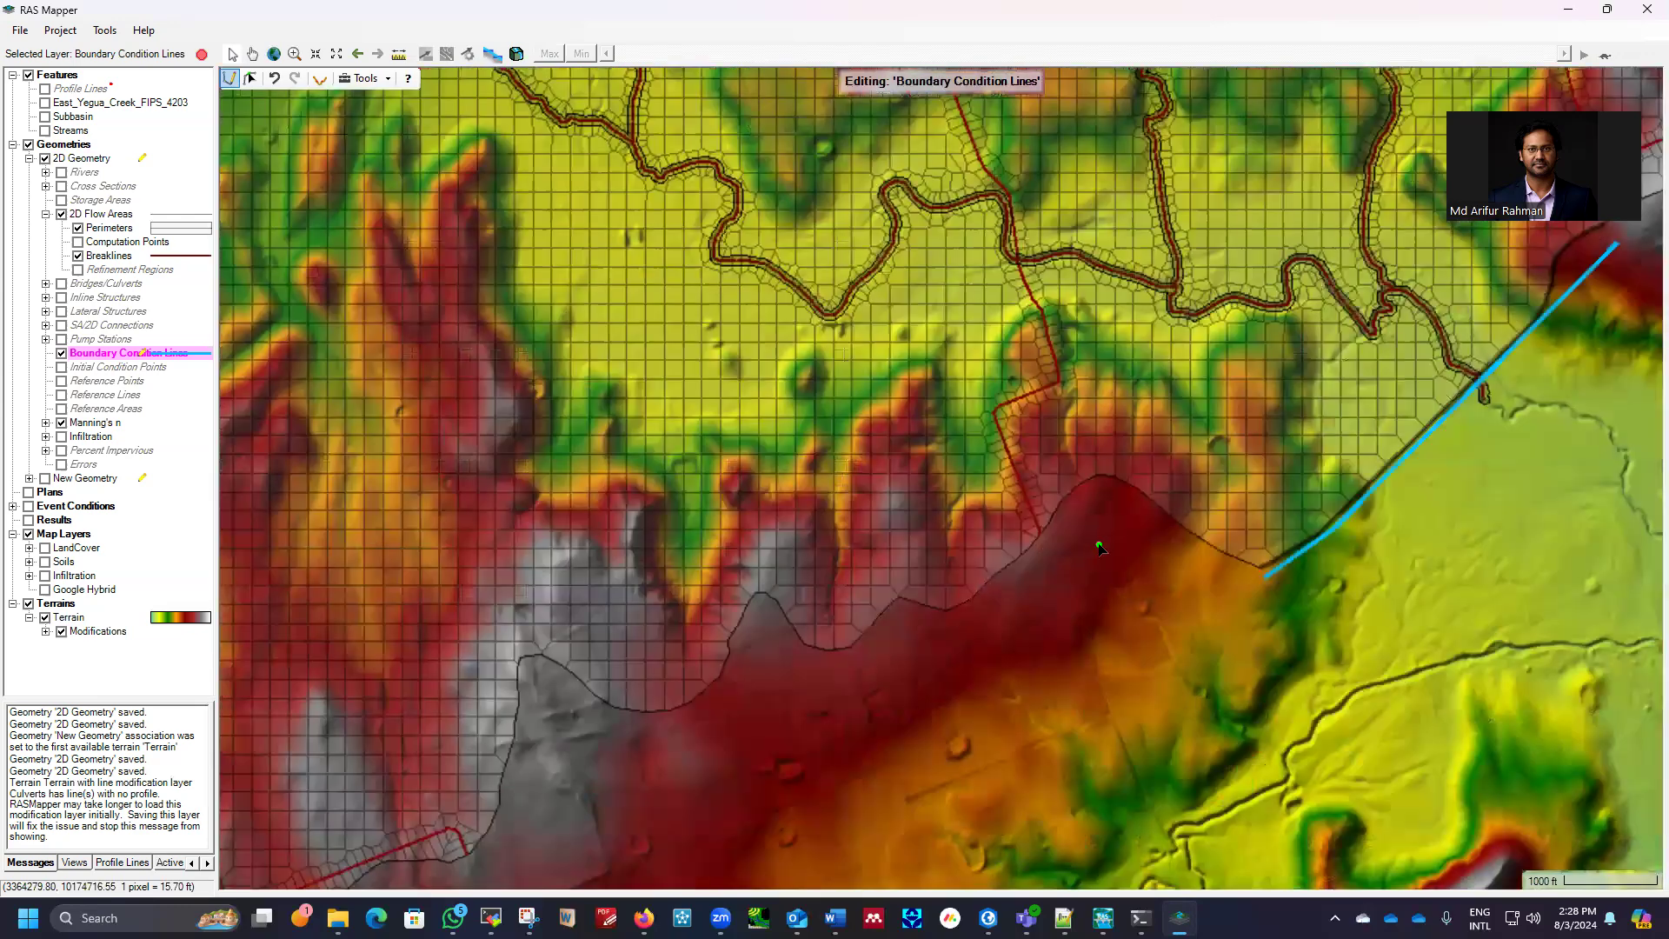
{"action": "scroll", "coordinate": [1108, 530], "scroll_direction": "up", "scroll_amount": 1}
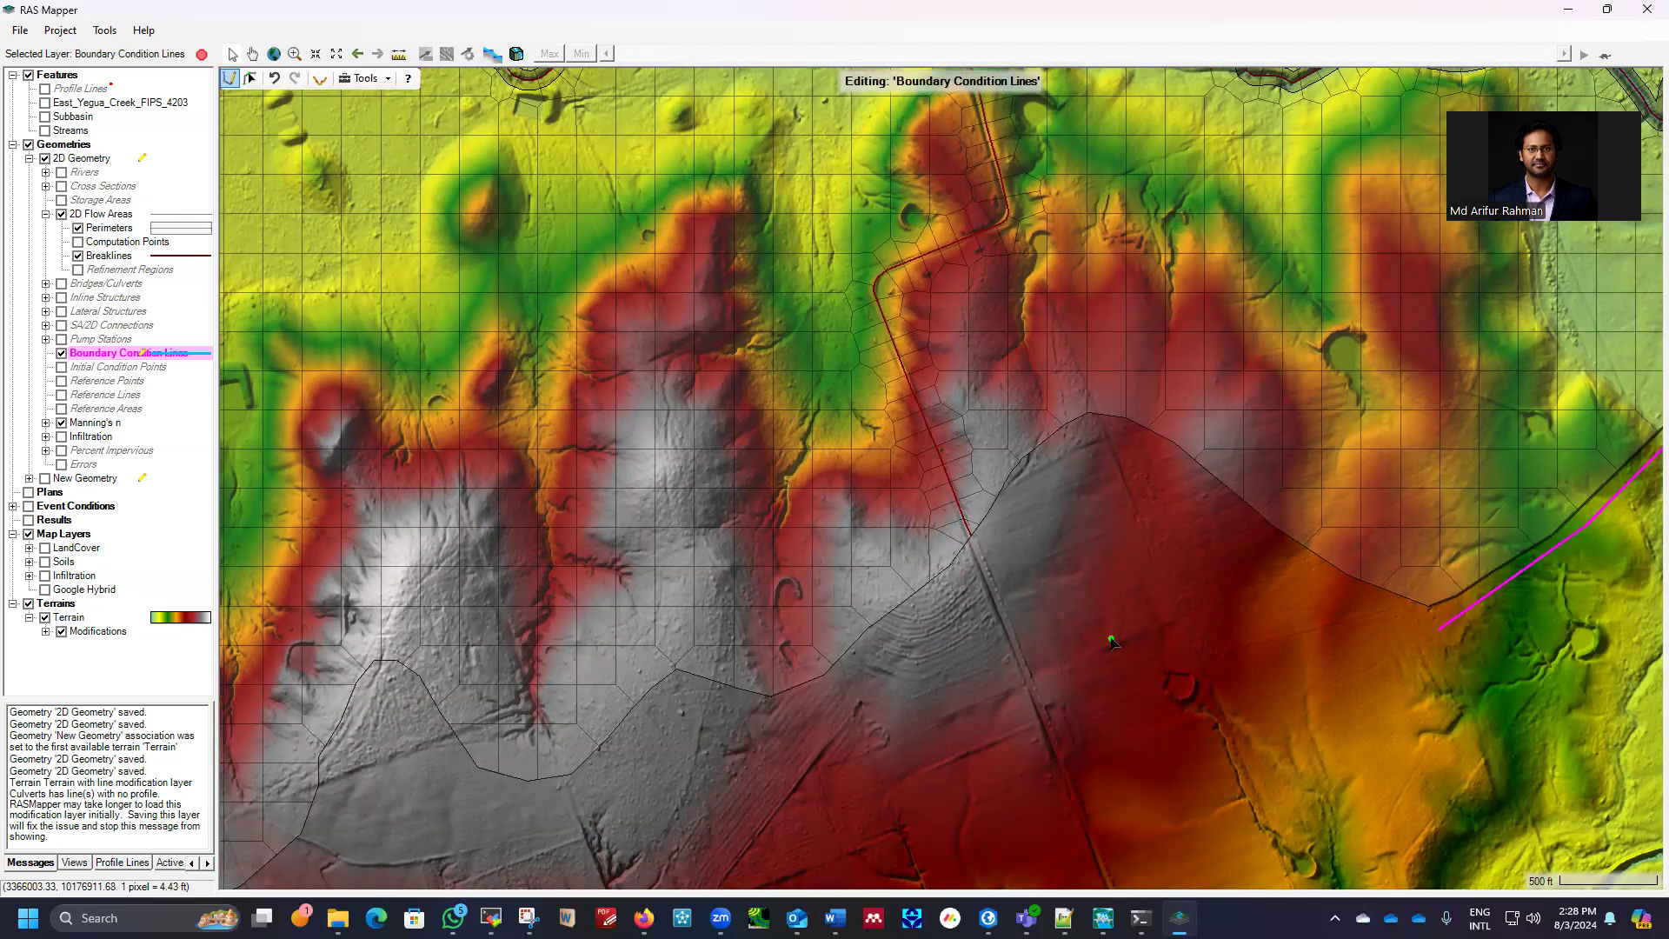
{"action": "scroll", "coordinate": [1482, 647], "scroll_direction": "up", "scroll_amount": 1}
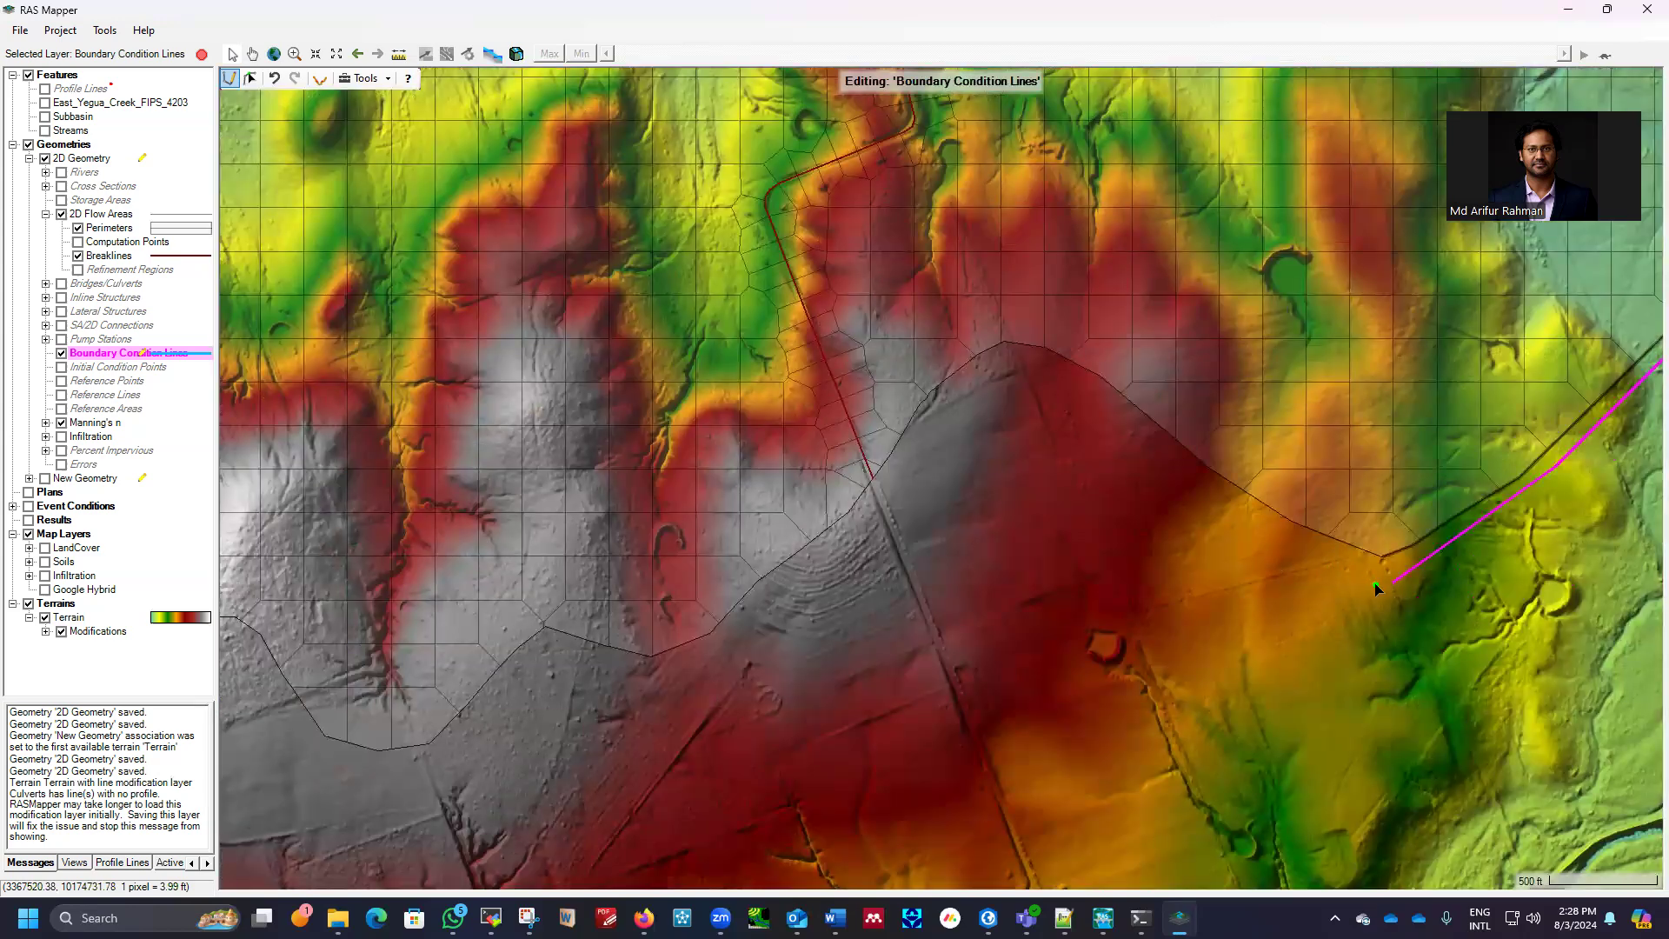
{"action": "scroll", "coordinate": [1313, 565], "scroll_direction": "up", "scroll_amount": 2}
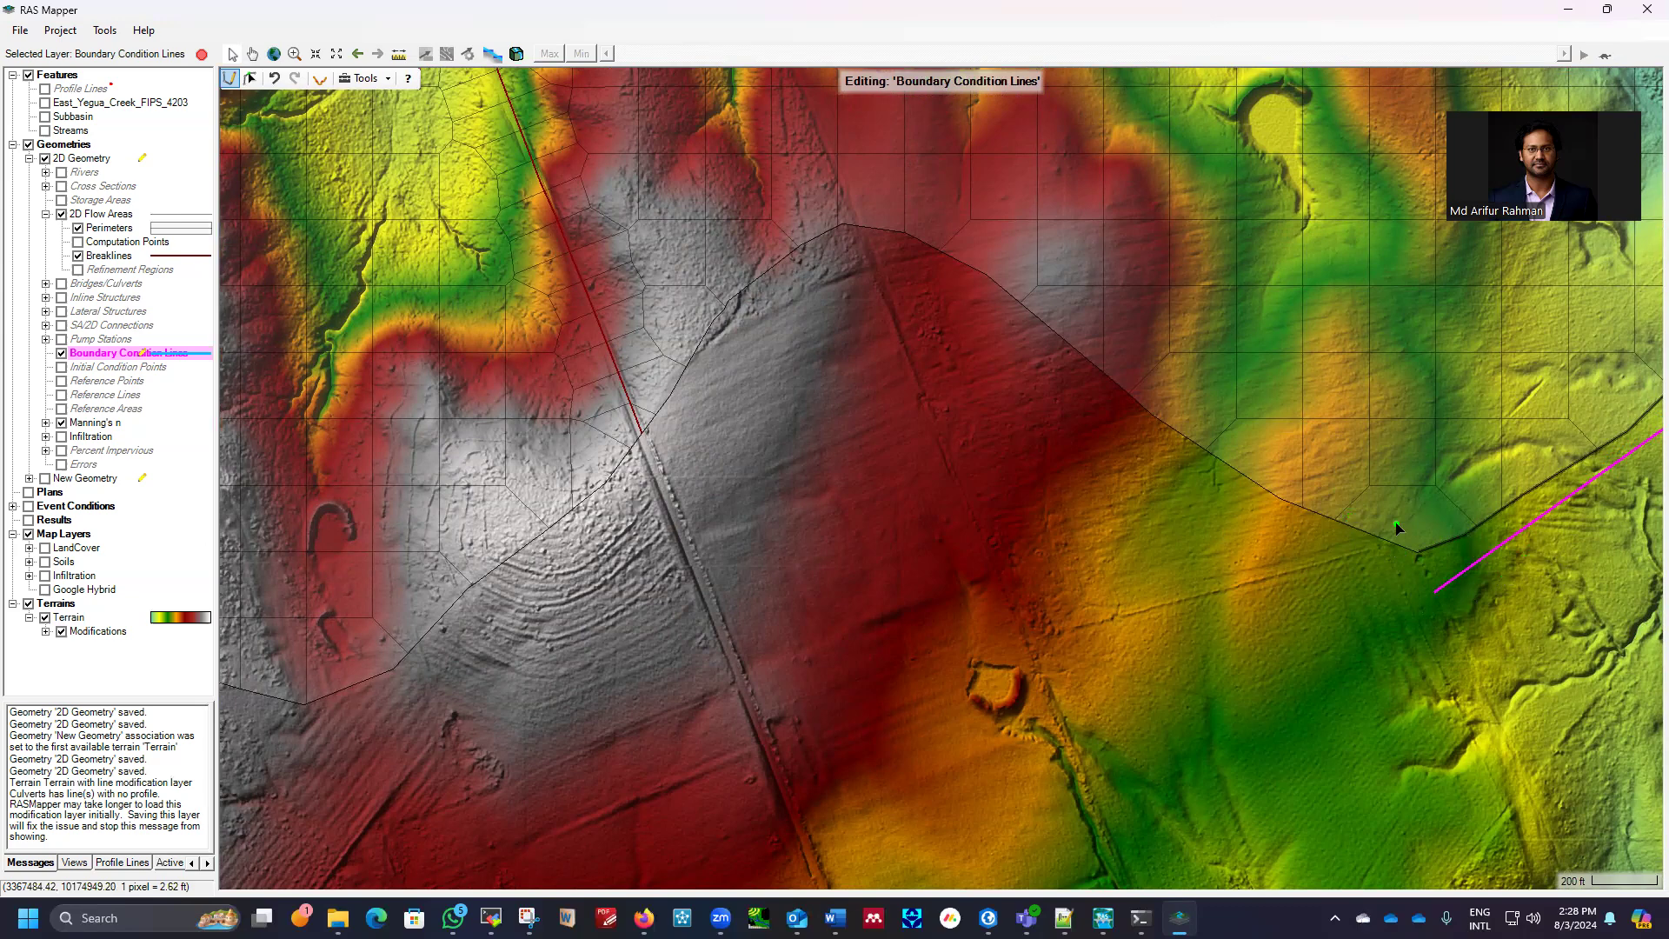
Start a boundary condition line just beyond the outflow line's southwestern end and trace it west outside the perimeter to the diagonal breakline
{"action": "scroll", "coordinate": [1395, 528], "scroll_direction": "down", "scroll_amount": 3}
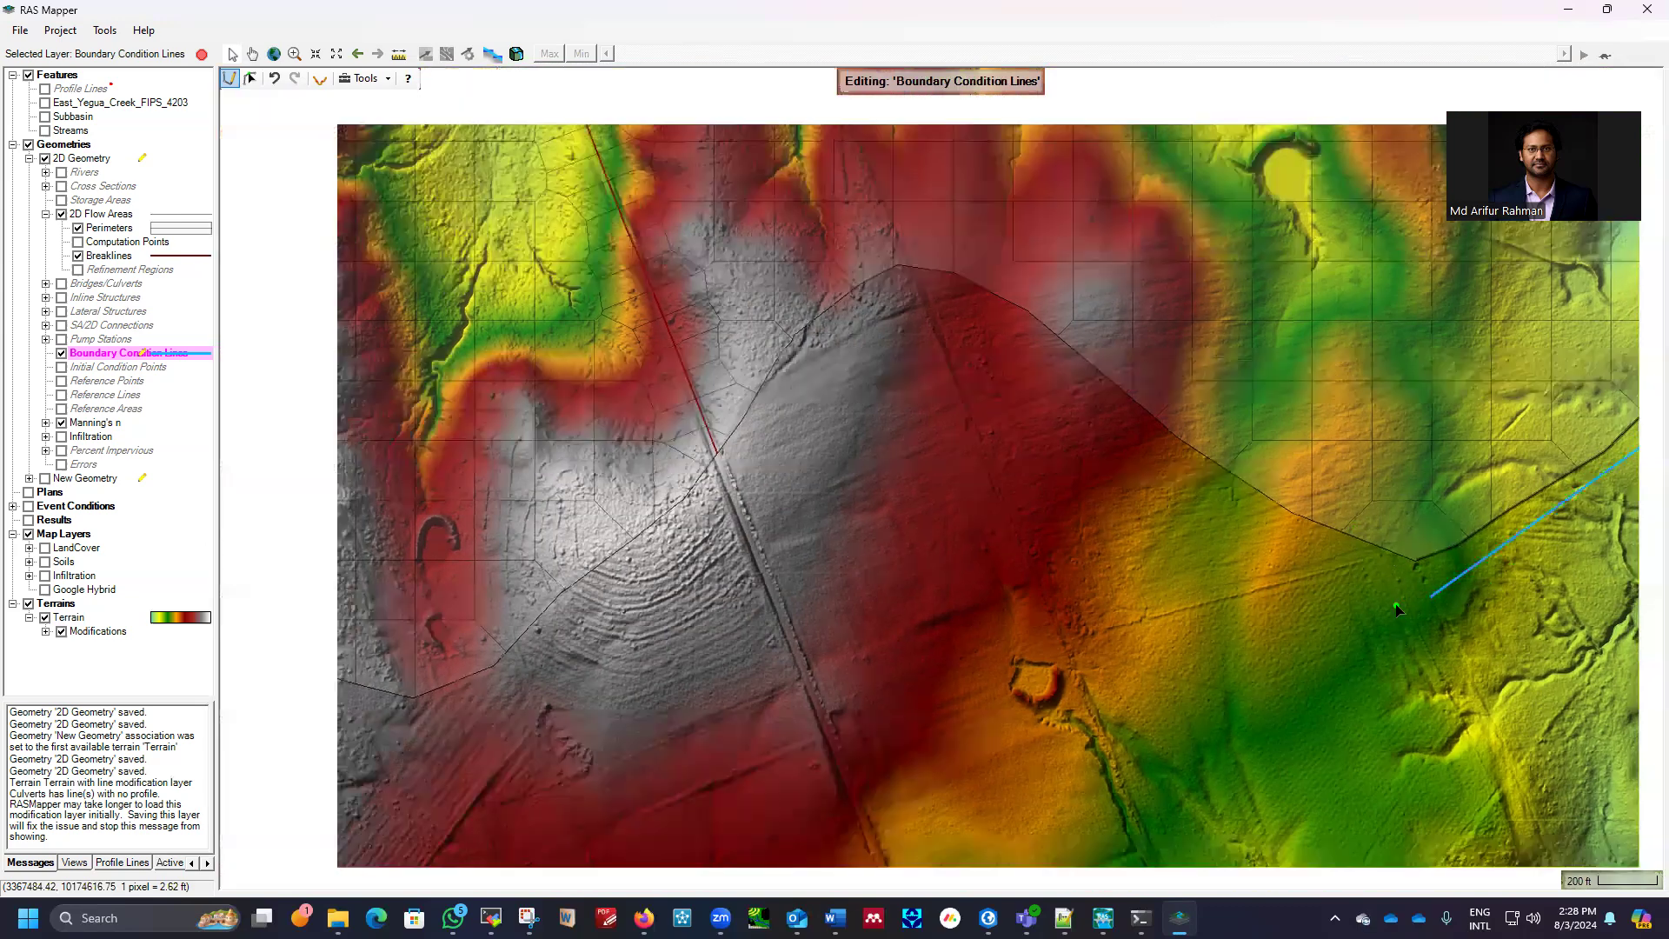
{"action": "scroll", "coordinate": [1319, 606], "scroll_direction": "up", "scroll_amount": 3}
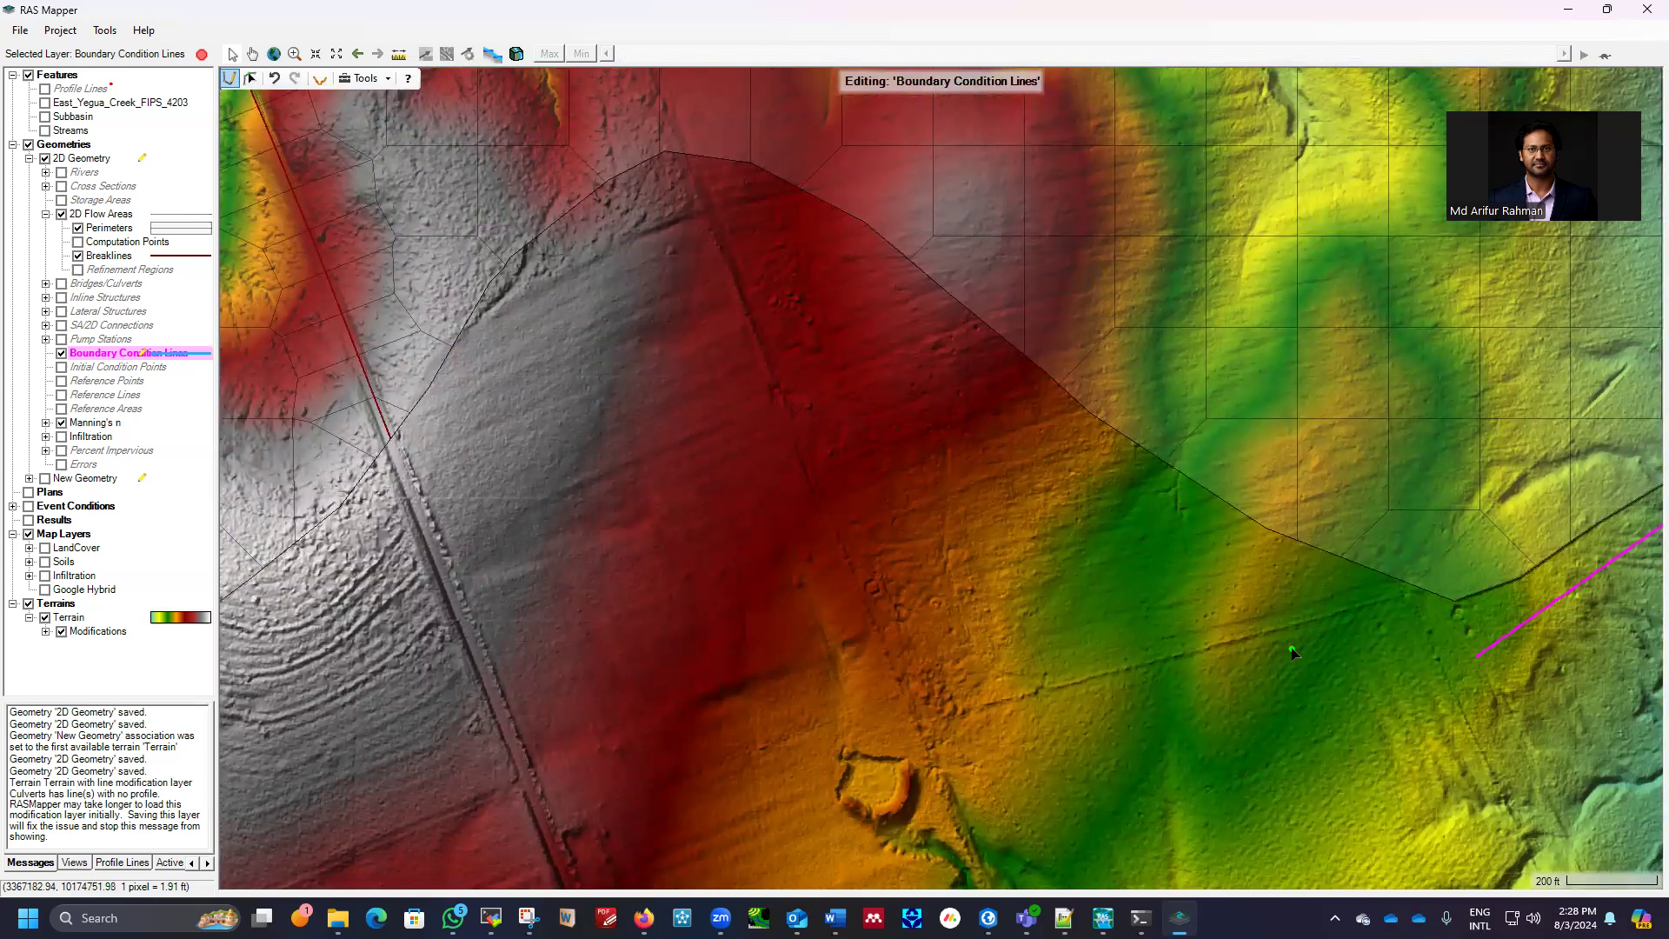
{"action": "left_click", "coordinate": [842, 294]}
{"action": "left_click", "coordinate": [684, 235]}
{"action": "left_click", "coordinate": [557, 329]}
{"action": "scroll", "coordinate": [1607, 398], "scroll_direction": "down", "scroll_amount": 1}
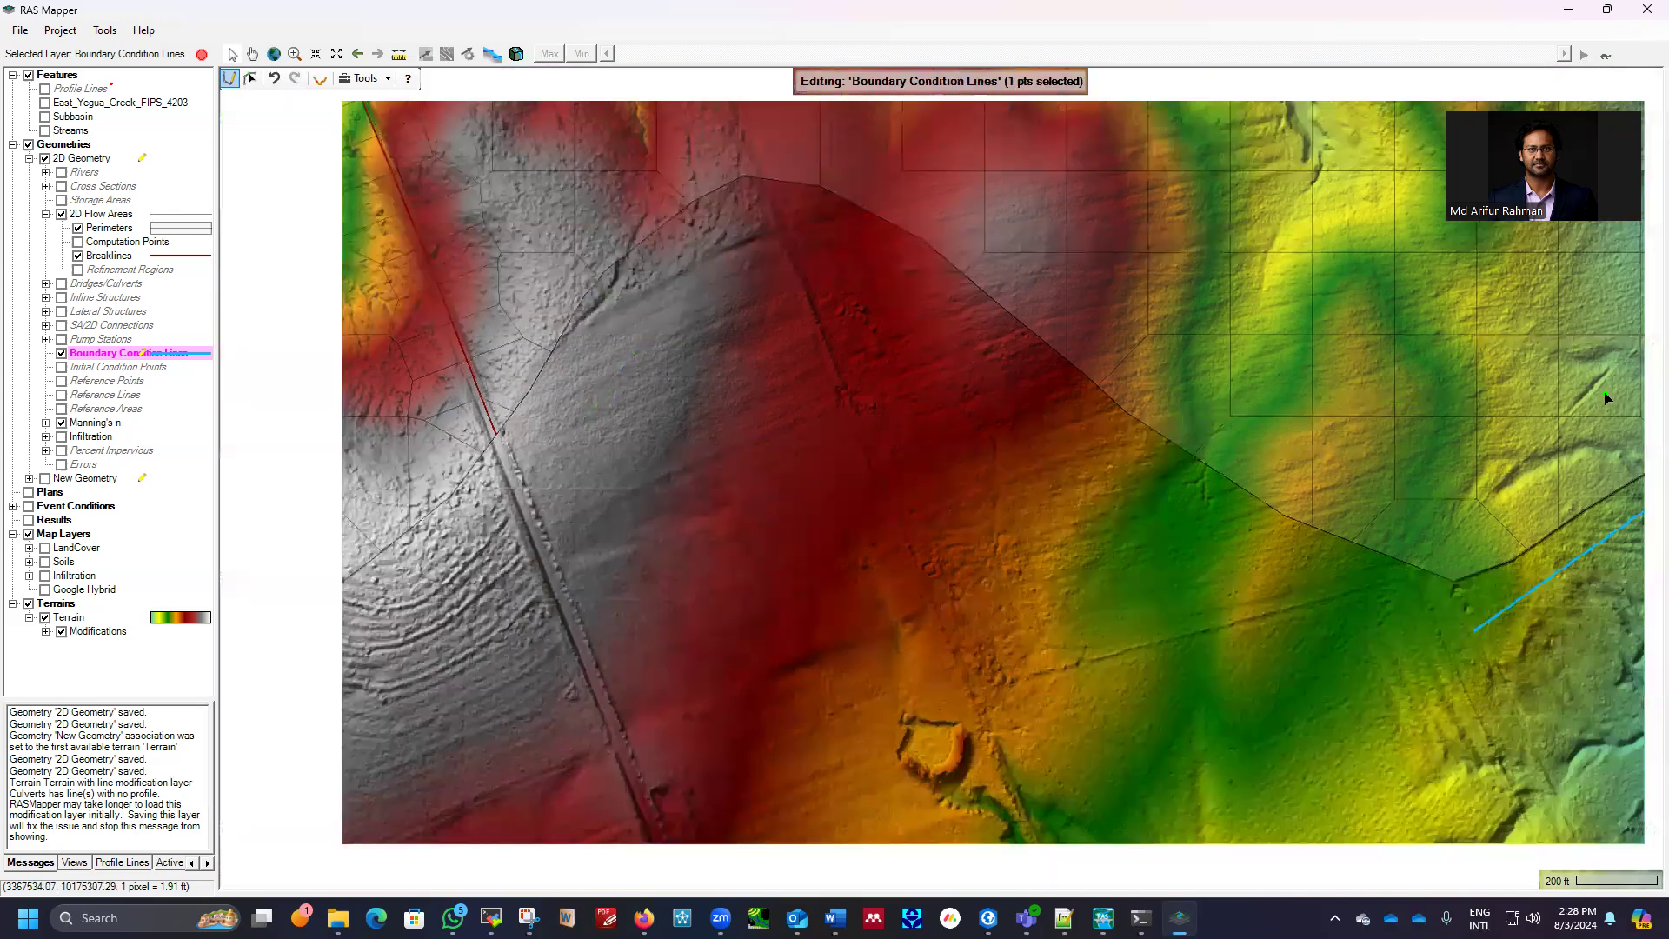
{"action": "scroll", "coordinate": [1457, 451], "scroll_direction": "down", "scroll_amount": 2}
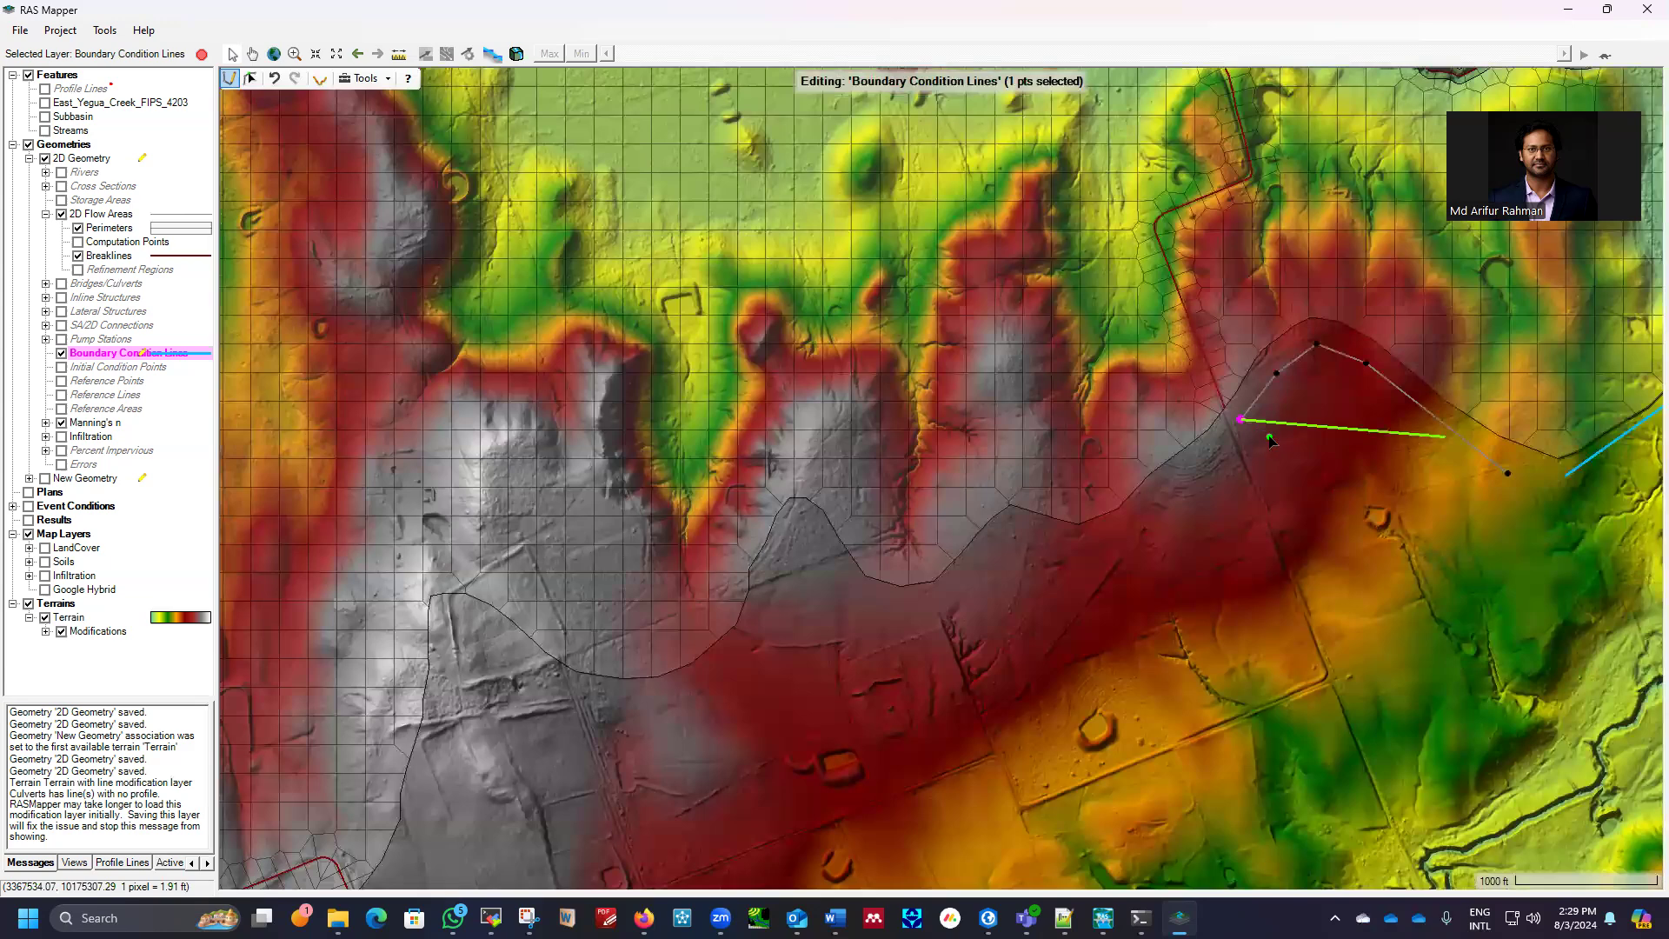
Continue the boundary condition line west just outside the southern perimeter, from the diagonal breakline to beyond the rounded bump in the boundary
{"action": "scroll", "coordinate": [1270, 441], "scroll_direction": "down", "scroll_amount": 1}
{"action": "left_click", "coordinate": [1216, 482]}
{"action": "left_click", "coordinate": [1176, 516]}
{"action": "left_click", "coordinate": [1146, 528]}
{"action": "left_click", "coordinate": [1090, 518]}
{"action": "left_click", "coordinate": [1053, 551]}
{"action": "left_click", "coordinate": [1024, 576]}
{"action": "left_click", "coordinate": [986, 574]}
{"action": "left_click", "coordinate": [953, 557]}
{"action": "left_click", "coordinate": [918, 519]}
{"action": "left_click", "coordinate": [884, 558]}
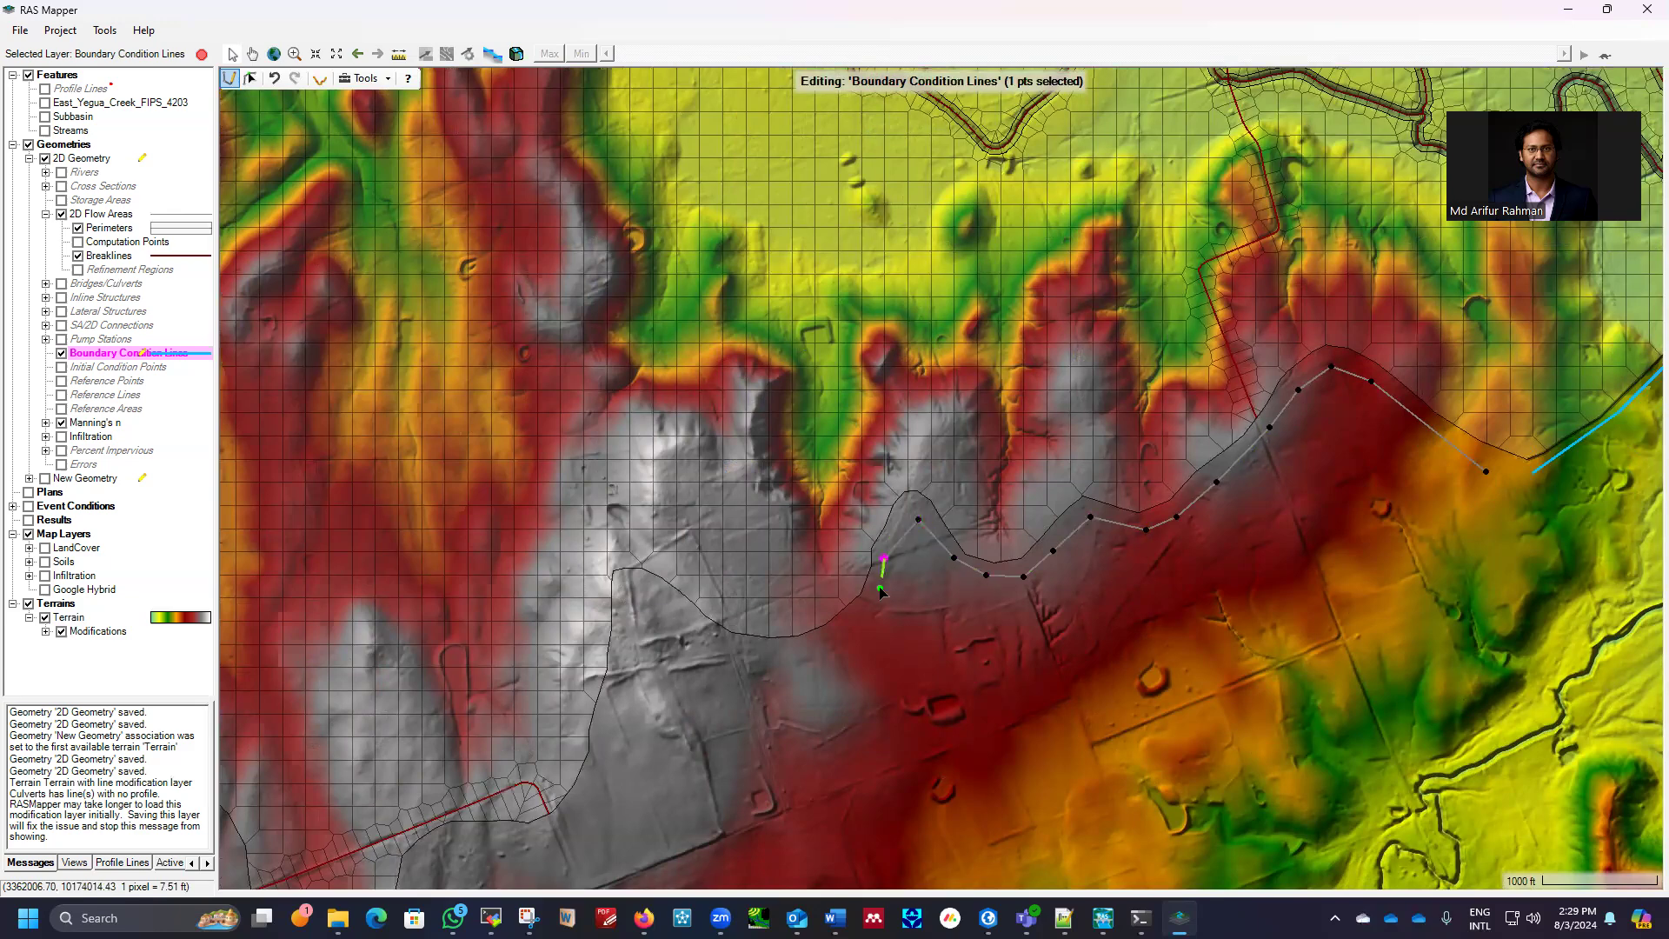
Extend the line around the perimeter's sagging curve and corner, then southwest towards the short breakline near the southern tip
{"action": "left_click", "coordinate": [867, 608]}
{"action": "left_click", "coordinate": [830, 638]}
{"action": "left_click", "coordinate": [772, 650]}
{"action": "left_click", "coordinate": [725, 644]}
{"action": "left_click", "coordinate": [684, 617]}
{"action": "left_click", "coordinate": [655, 595]}
{"action": "left_click", "coordinate": [630, 589]}
{"action": "left_click", "coordinate": [618, 651]}
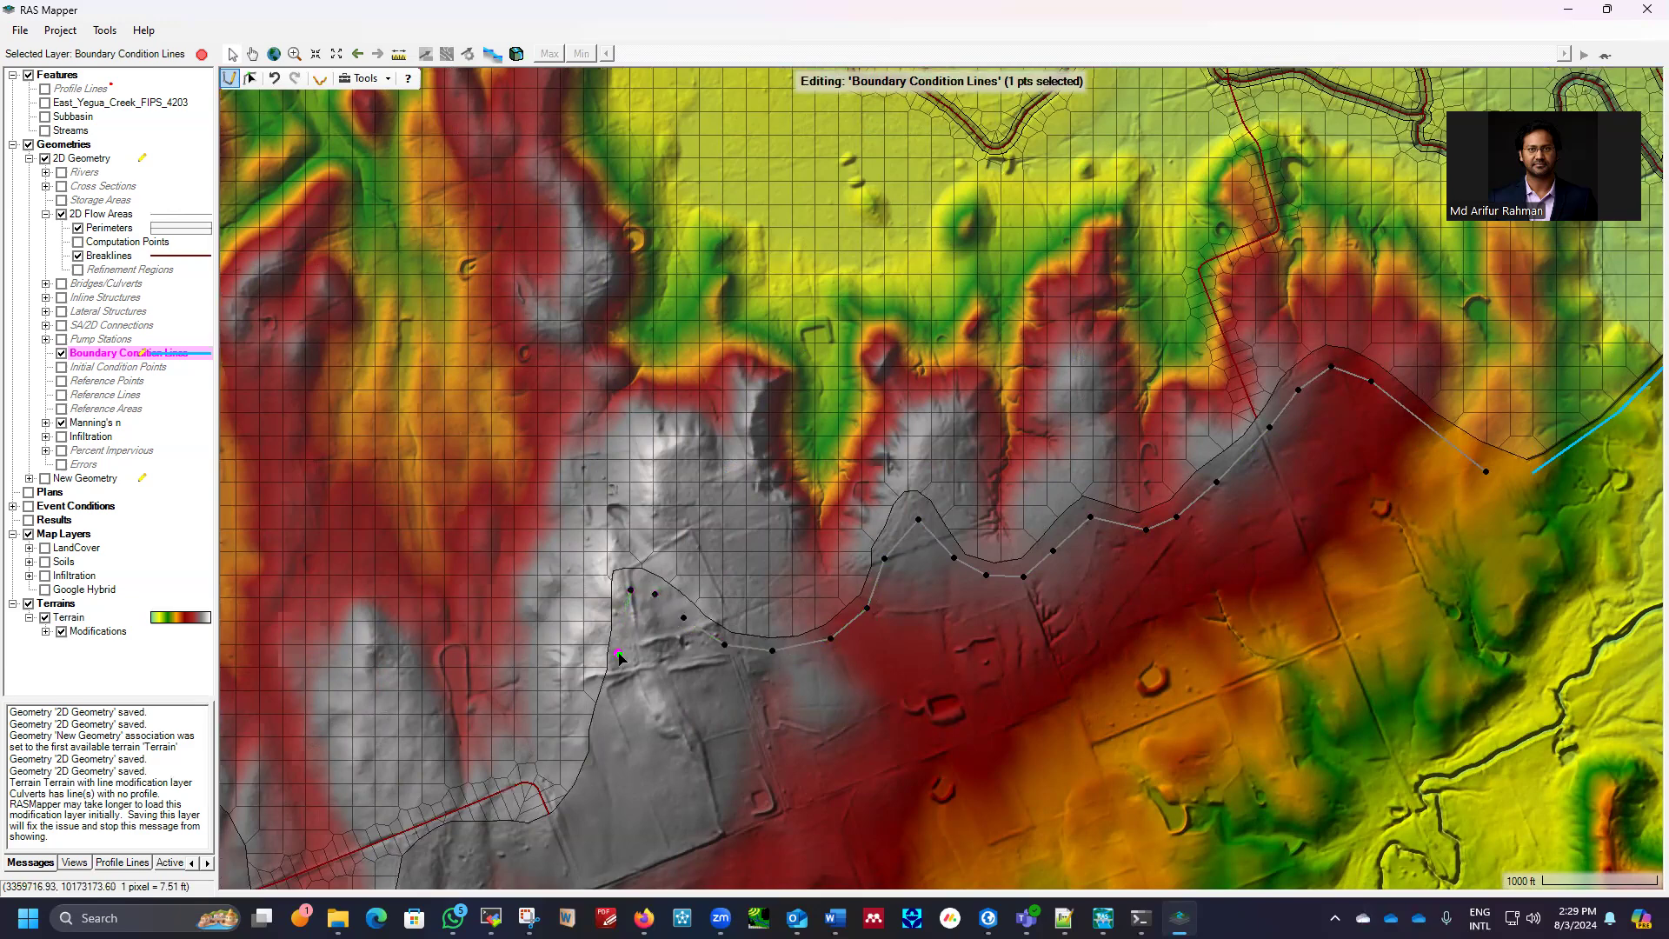
{"action": "left_click", "coordinate": [599, 734]}
{"action": "left_click", "coordinate": [588, 783]}
{"action": "left_click", "coordinate": [573, 813]}
{"action": "left_click", "coordinate": [542, 832]}
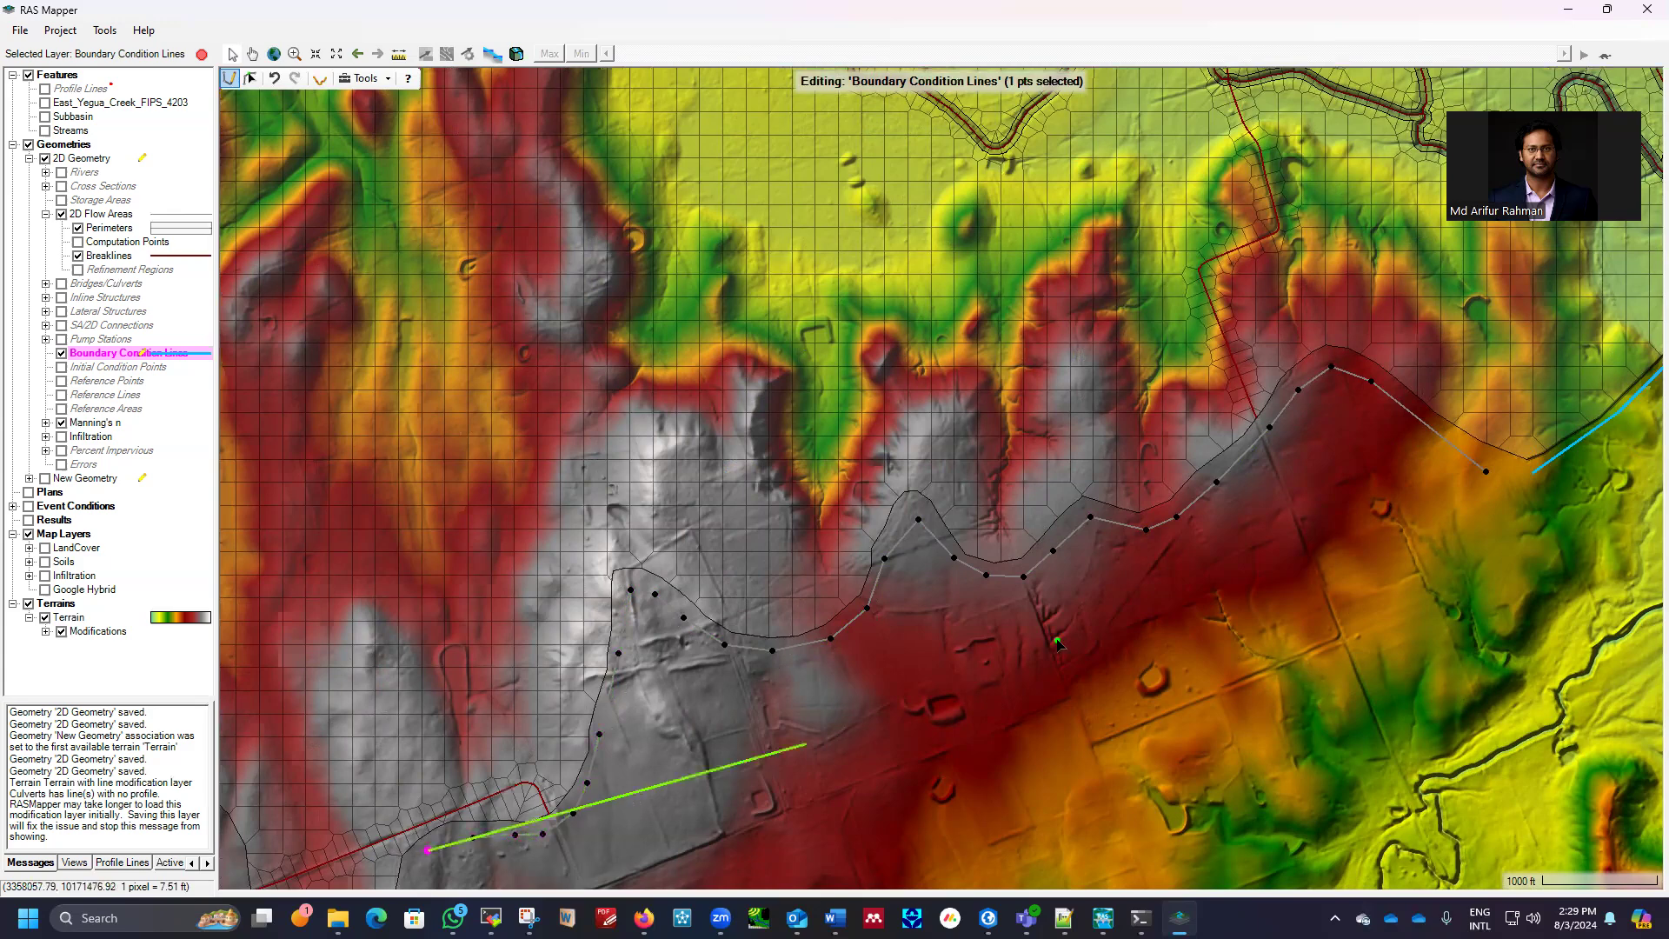
Trace the line around the outside of the perimeter's southernmost tip, past the short breakline, and up its western side
{"action": "scroll", "coordinate": [1530, 396], "scroll_direction": "down", "scroll_amount": 1}
{"action": "scroll", "coordinate": [1127, 465], "scroll_direction": "down", "scroll_amount": 1}
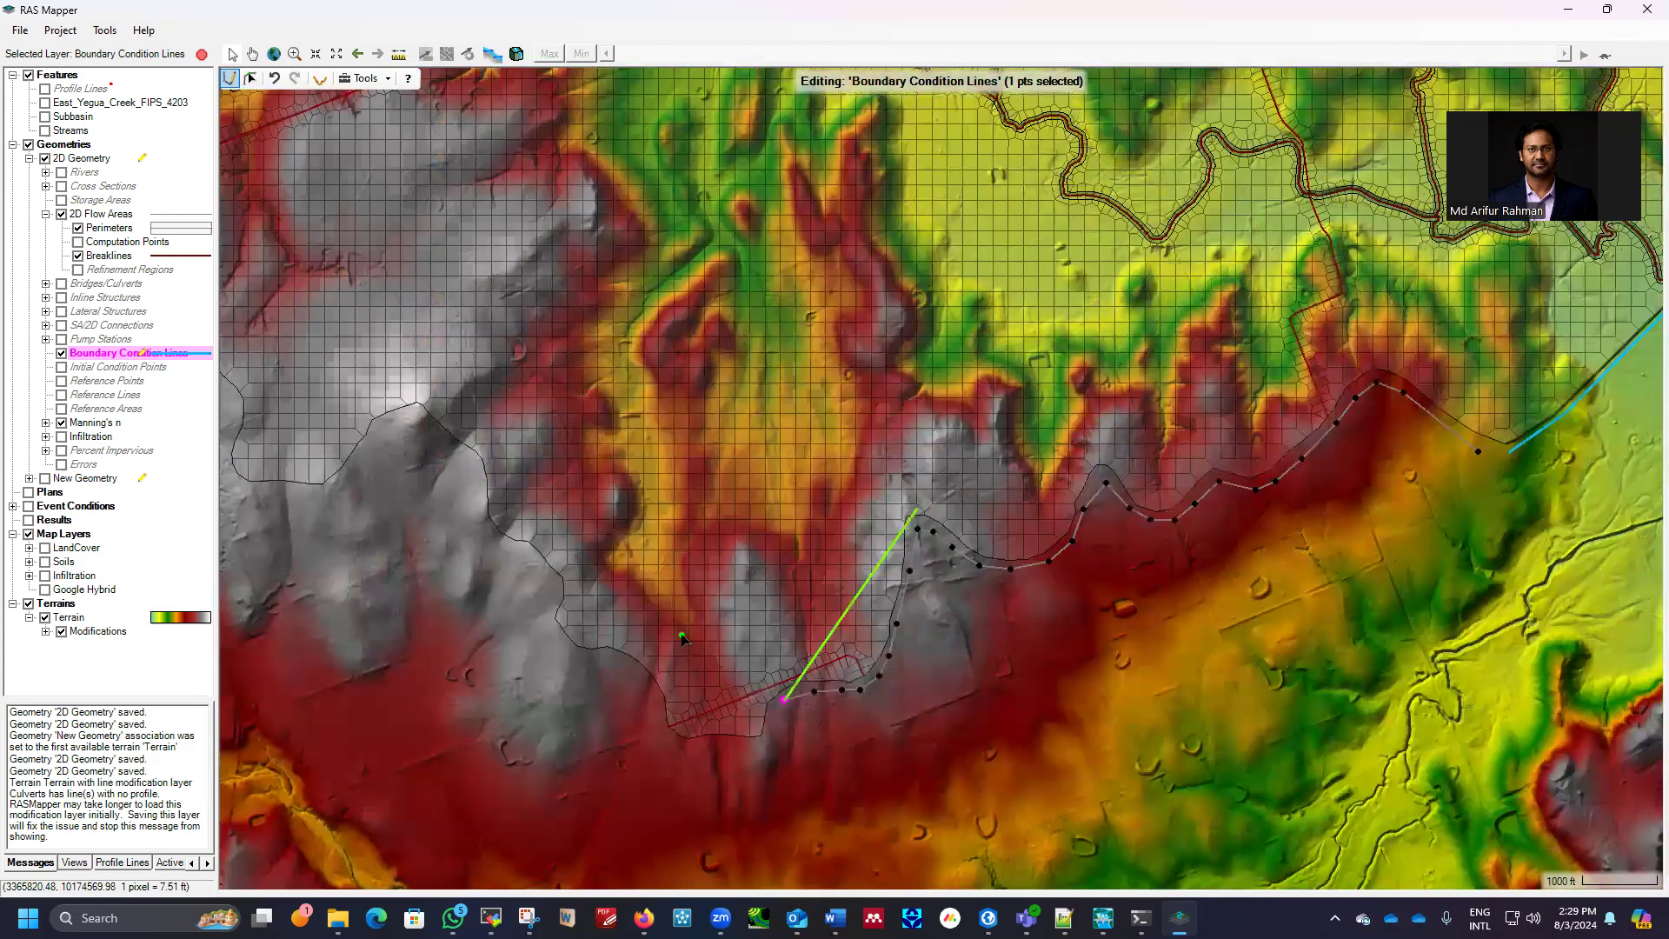
{"action": "scroll", "coordinate": [540, 648], "scroll_direction": "up", "scroll_amount": 1}
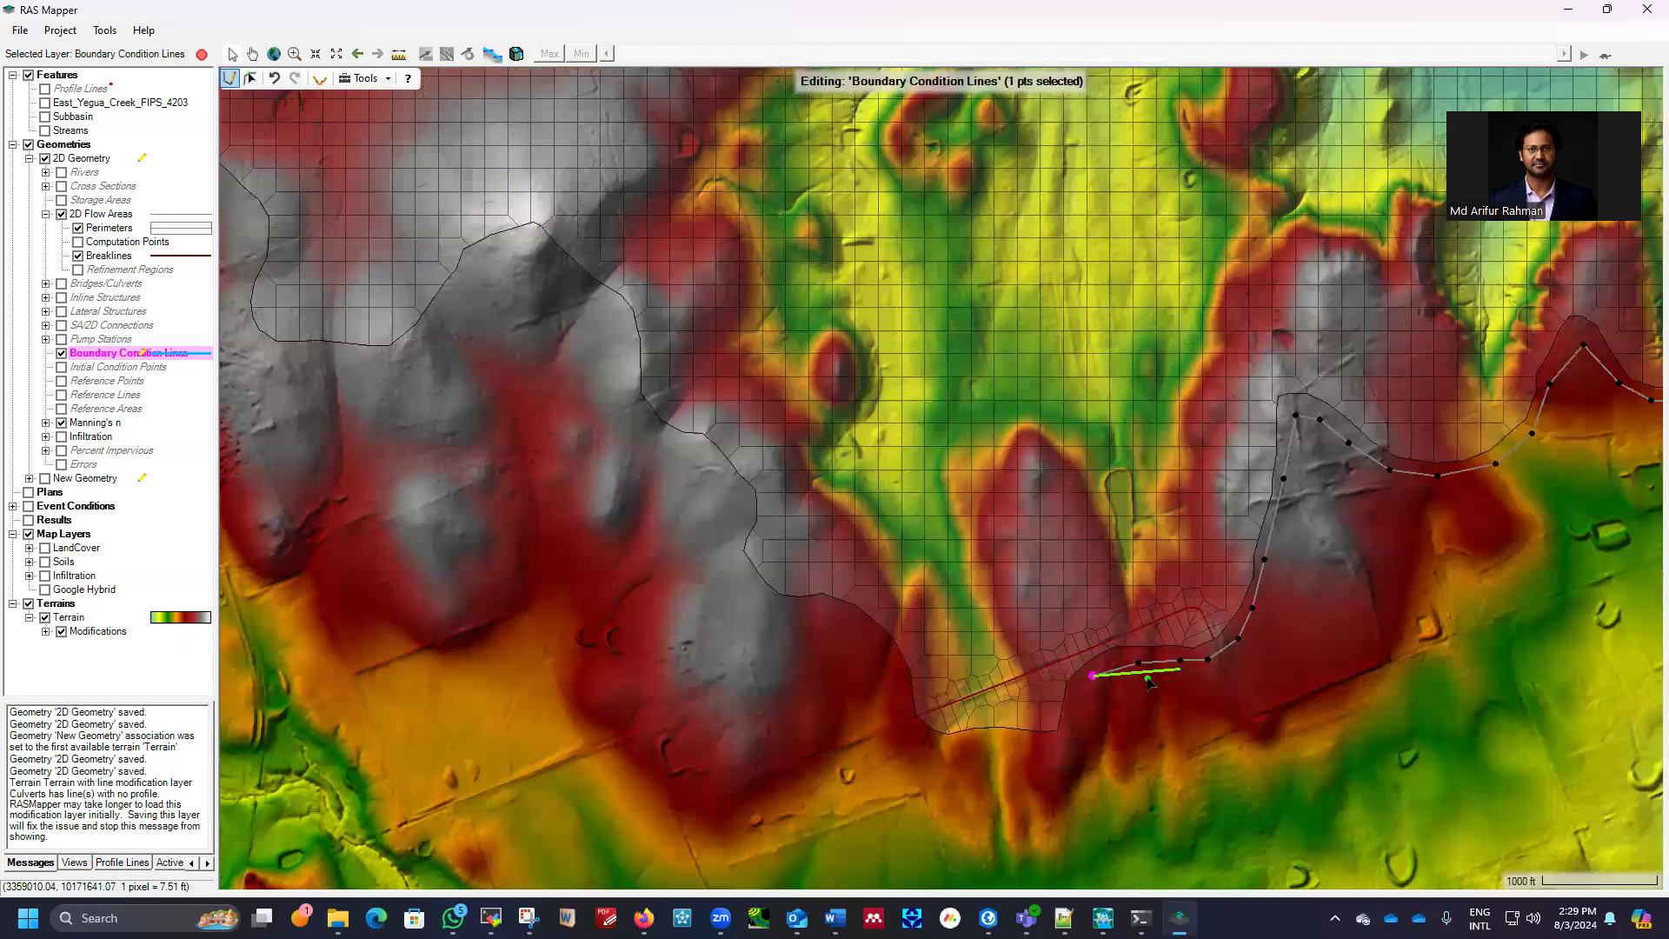
{"action": "left_click", "coordinate": [1082, 689]}
{"action": "left_click", "coordinate": [1066, 737]}
{"action": "left_click", "coordinate": [1022, 750]}
{"action": "left_click", "coordinate": [969, 745]}
{"action": "left_click", "coordinate": [915, 738]}
{"action": "left_click", "coordinate": [896, 697]}
{"action": "left_click", "coordinate": [867, 645]}
{"action": "left_click", "coordinate": [788, 607]}
Continue the line northwest along the perimeter, over the hilltop bend and into the flat stretch west of it
{"action": "left_click", "coordinate": [746, 593]}
{"action": "left_click", "coordinate": [735, 546]}
{"action": "left_click", "coordinate": [735, 505]}
{"action": "left_click", "coordinate": [676, 447]}
{"action": "left_click", "coordinate": [642, 414]}
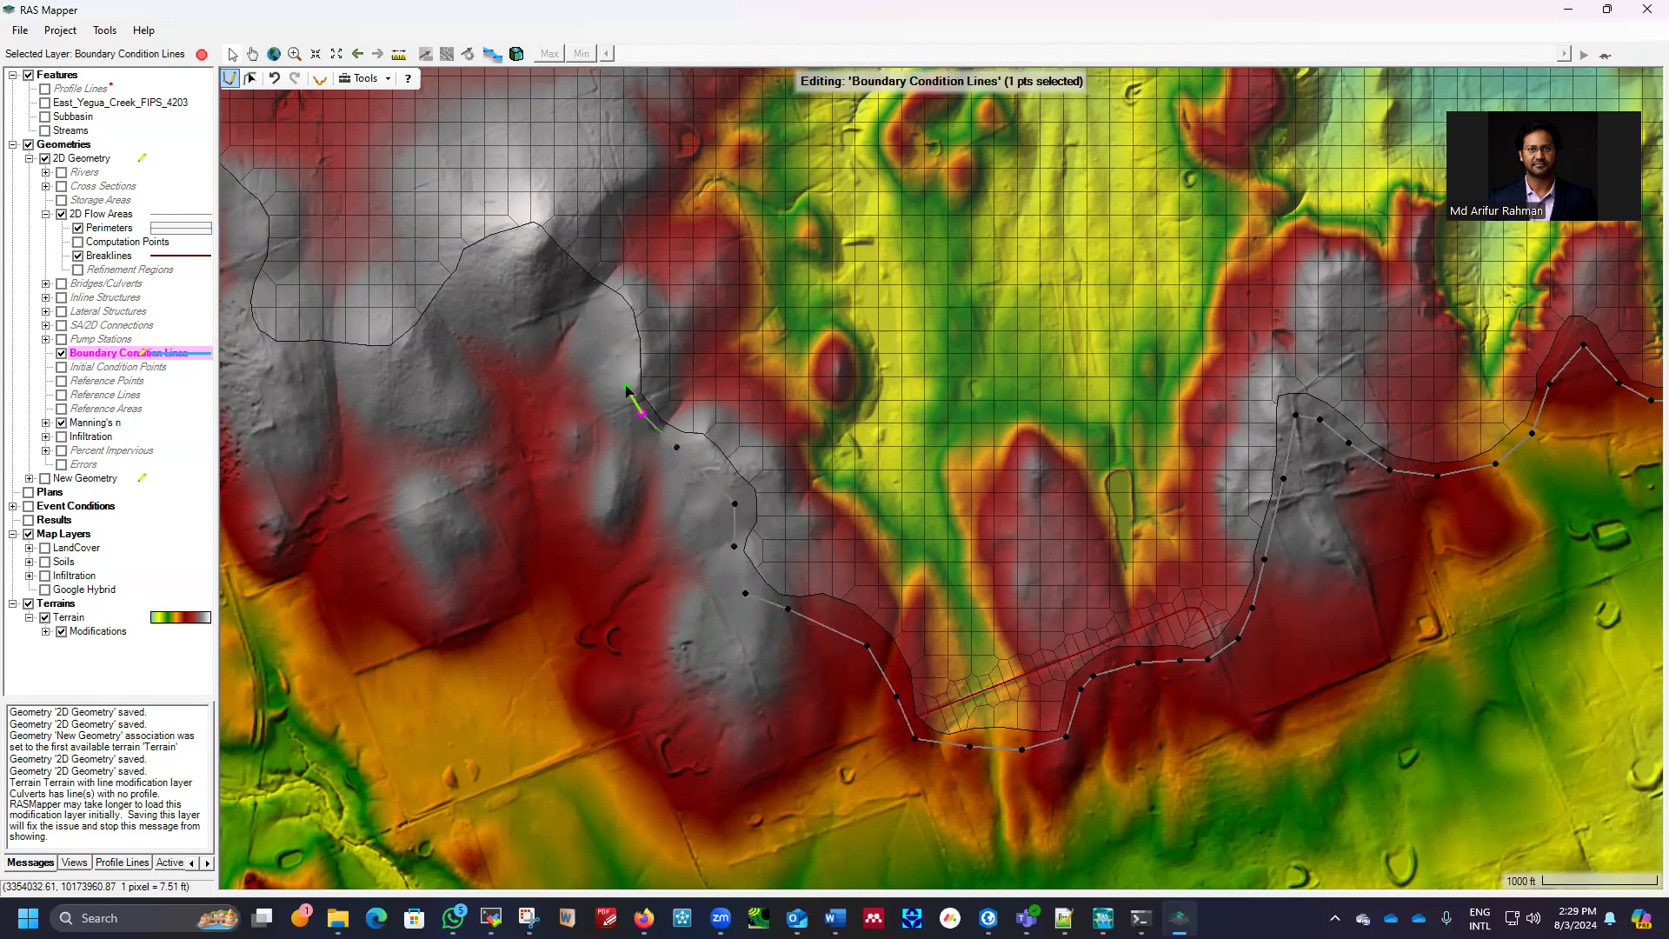
{"action": "left_click", "coordinate": [627, 341]}
{"action": "left_click", "coordinate": [593, 295]}
{"action": "left_click", "coordinate": [550, 250]}
{"action": "left_click", "coordinate": [510, 244]}
{"action": "left_click", "coordinate": [480, 261]}
{"action": "left_click", "coordinate": [440, 315]}
{"action": "left_click", "coordinate": [394, 361]}
{"action": "left_click", "coordinate": [338, 358]}
Extend the line west outside the southwestern perimeter, past the breaklines that reach the boundary, to the end of the short branch breakline
{"action": "scroll", "coordinate": [1247, 643], "scroll_direction": "down", "scroll_amount": 1}
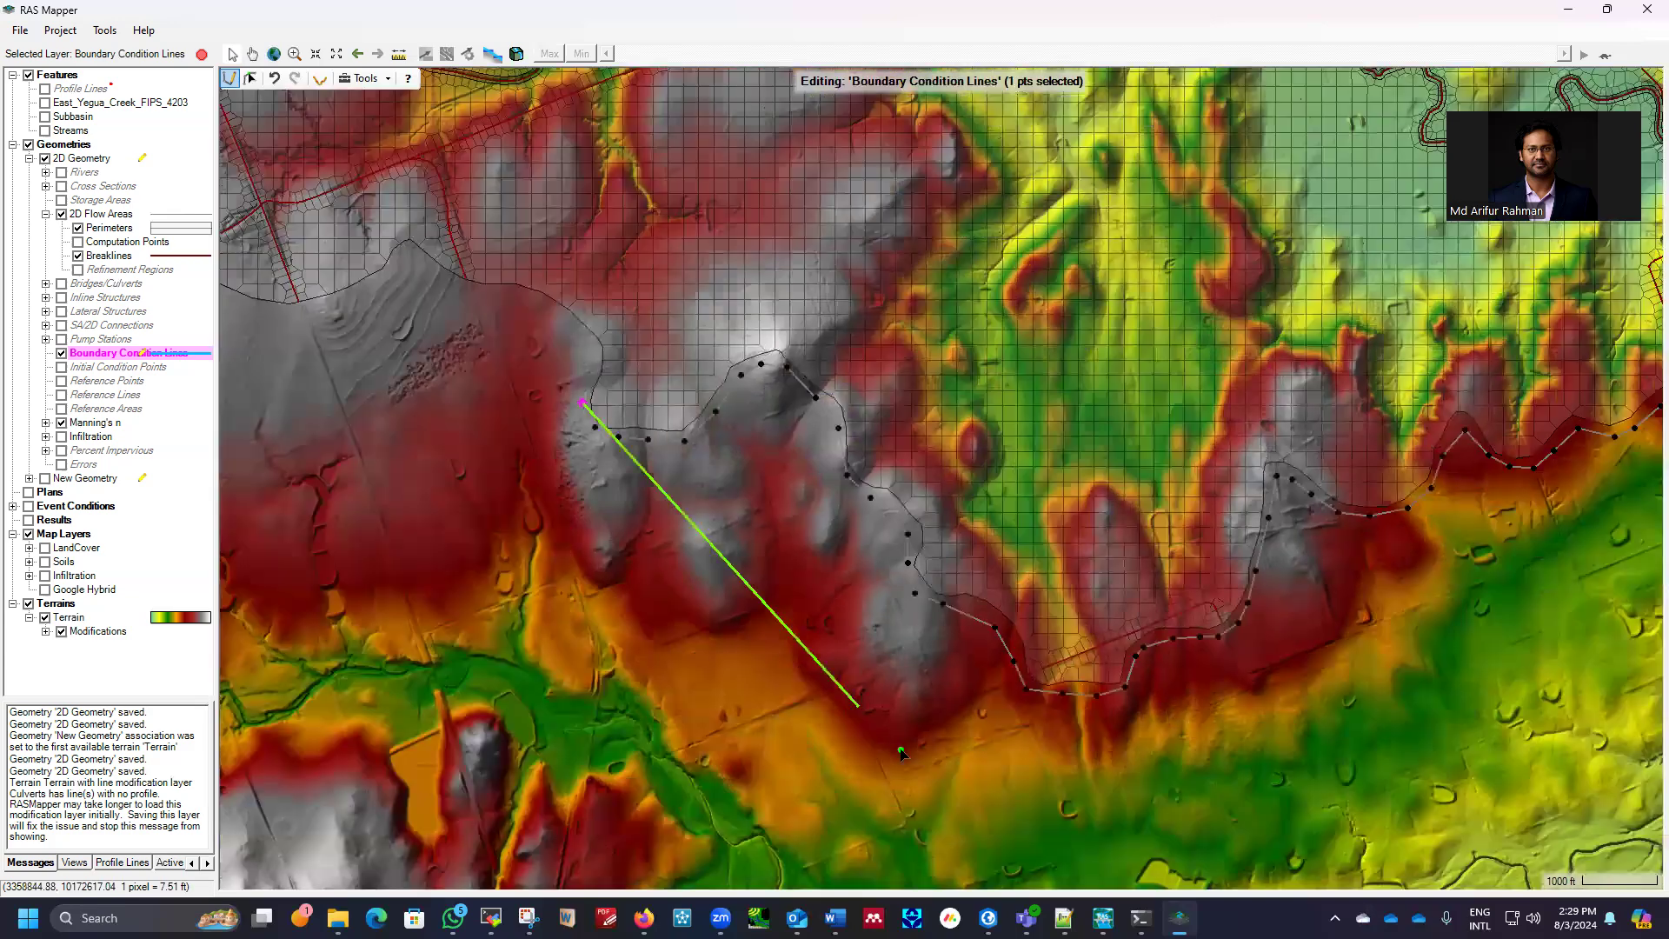
{"action": "scroll", "coordinate": [799, 481], "scroll_direction": "down", "scroll_amount": 1}
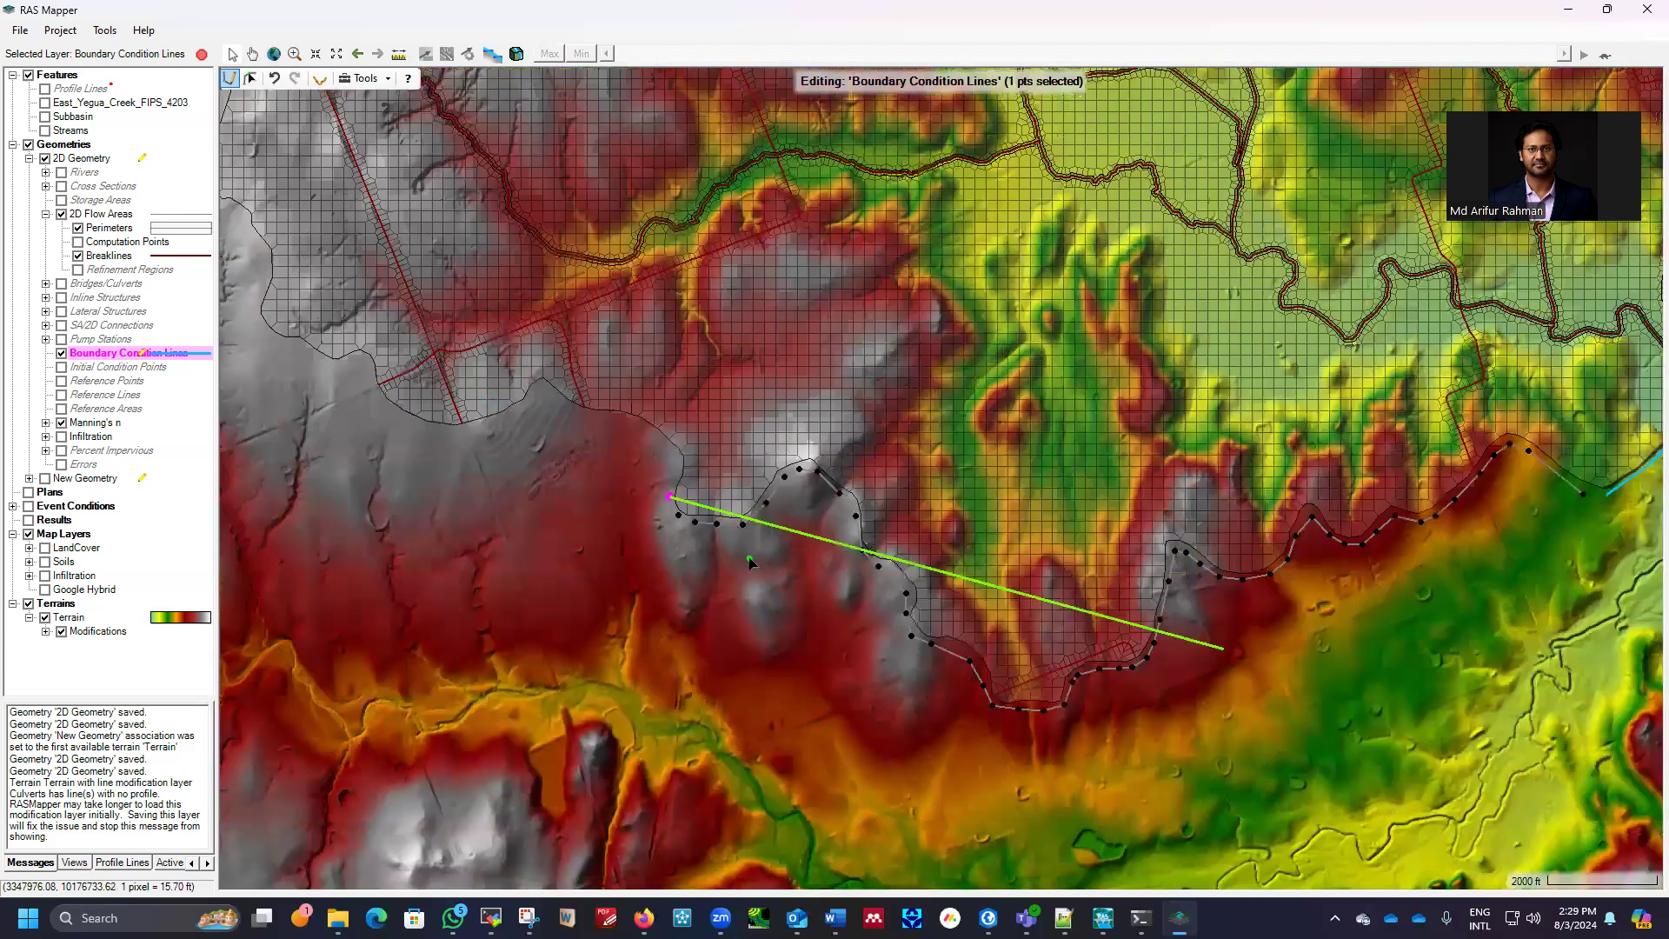
{"action": "scroll", "coordinate": [553, 425], "scroll_direction": "up", "scroll_amount": 1}
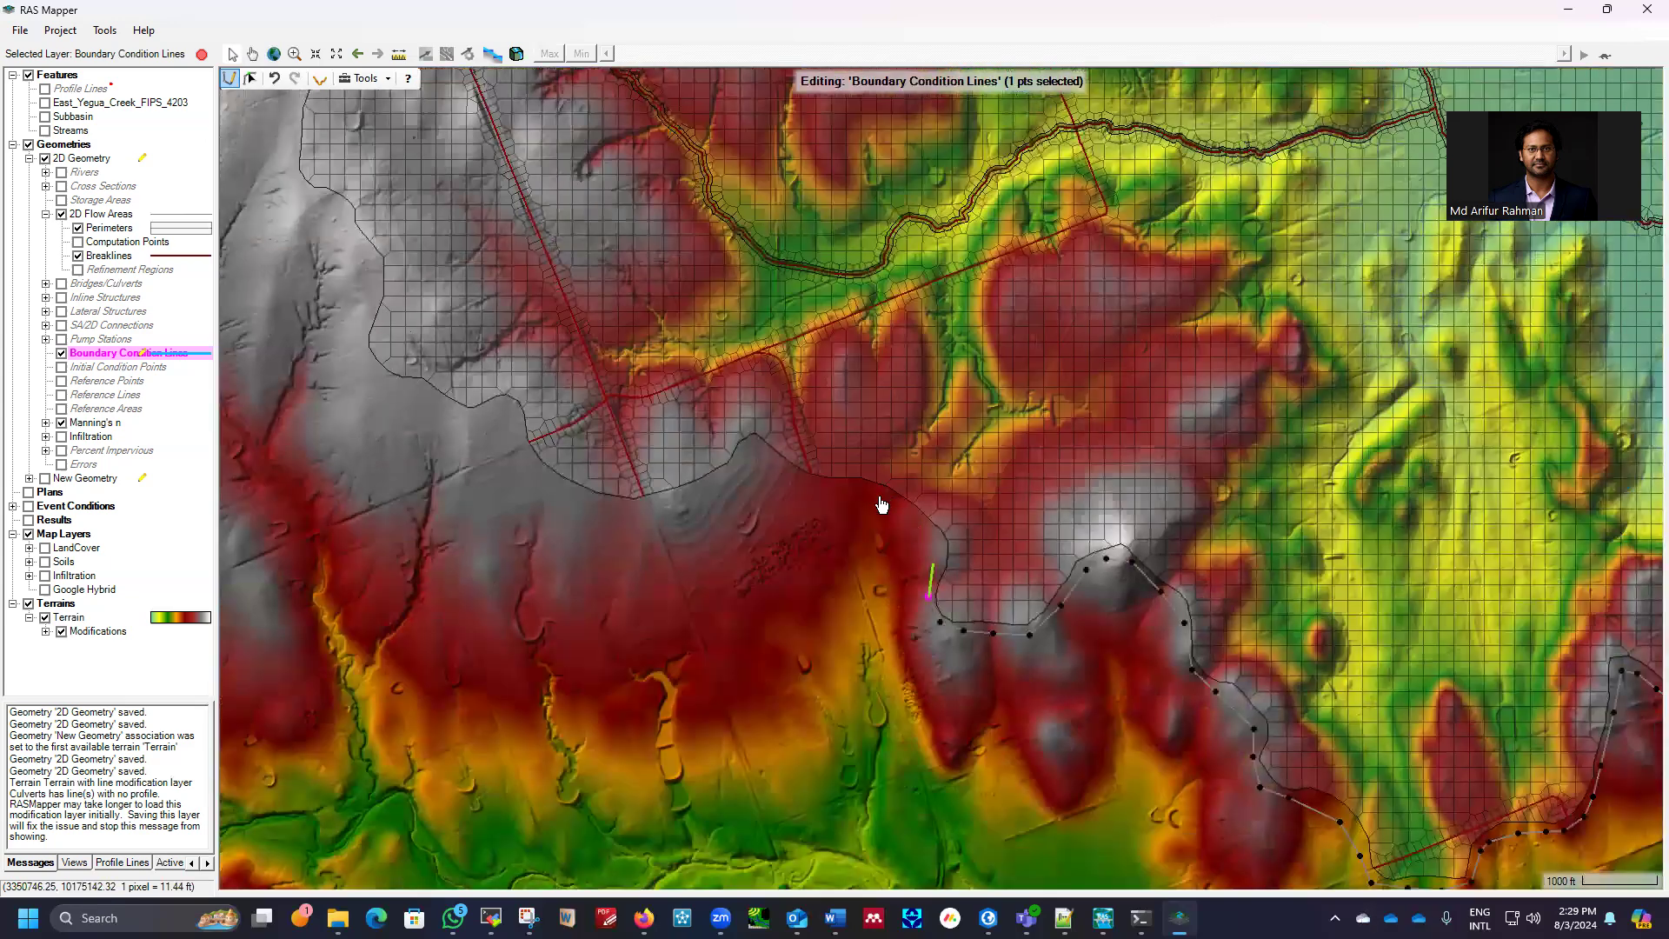
{"action": "left_click", "coordinate": [704, 493]}
{"action": "left_click", "coordinate": [650, 505]}
{"action": "left_click", "coordinate": [597, 500]}
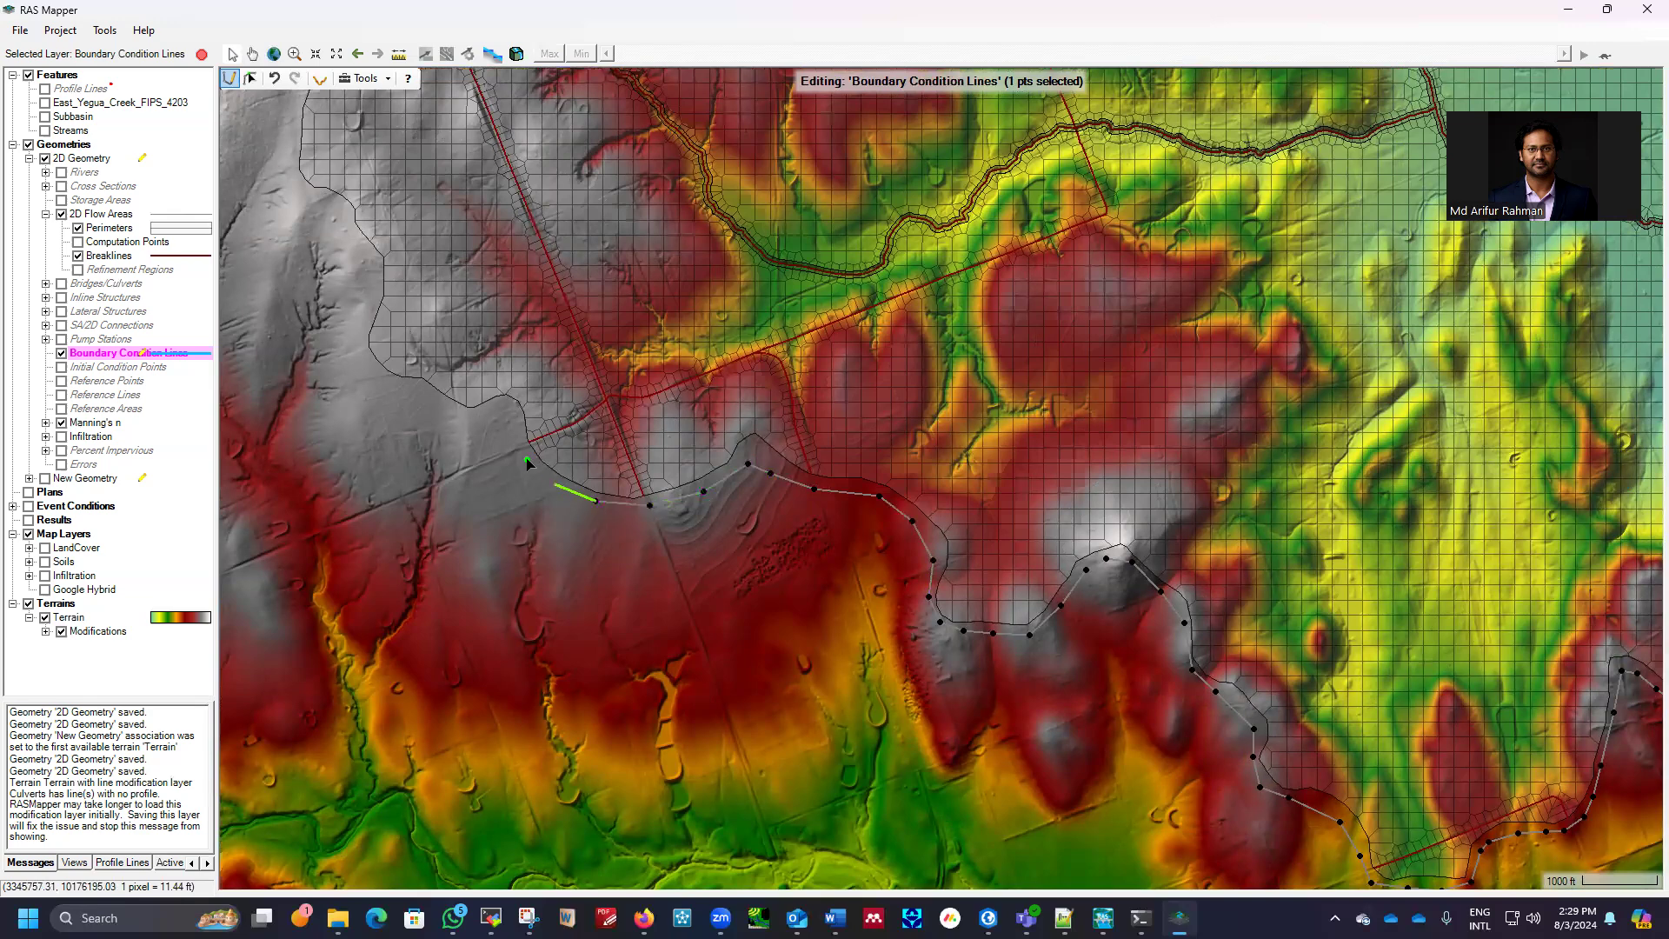
{"action": "left_click", "coordinate": [553, 482]}
{"action": "left_click", "coordinate": [527, 458]}
Carry the line northwest and north outside the perimeter, from the short branch breakline to the watershed's western edge
{"action": "left_click", "coordinate": [503, 408]}
{"action": "left_click", "coordinate": [467, 416]}
{"action": "left_click", "coordinate": [426, 396]}
{"action": "left_click", "coordinate": [386, 382]}
{"action": "left_click", "coordinate": [363, 364]}
{"action": "left_click", "coordinate": [353, 337]}
{"action": "left_click", "coordinate": [364, 294]}
{"action": "left_click", "coordinate": [359, 262]}
{"action": "left_click", "coordinate": [342, 221]}
{"action": "left_click", "coordinate": [308, 204]}
{"action": "left_click", "coordinate": [293, 183]}
Trace the line north along the western perimeter and around its northwestern bend, staying just outside the boundary
{"action": "scroll", "coordinate": [1090, 756], "scroll_direction": "down", "scroll_amount": 2}
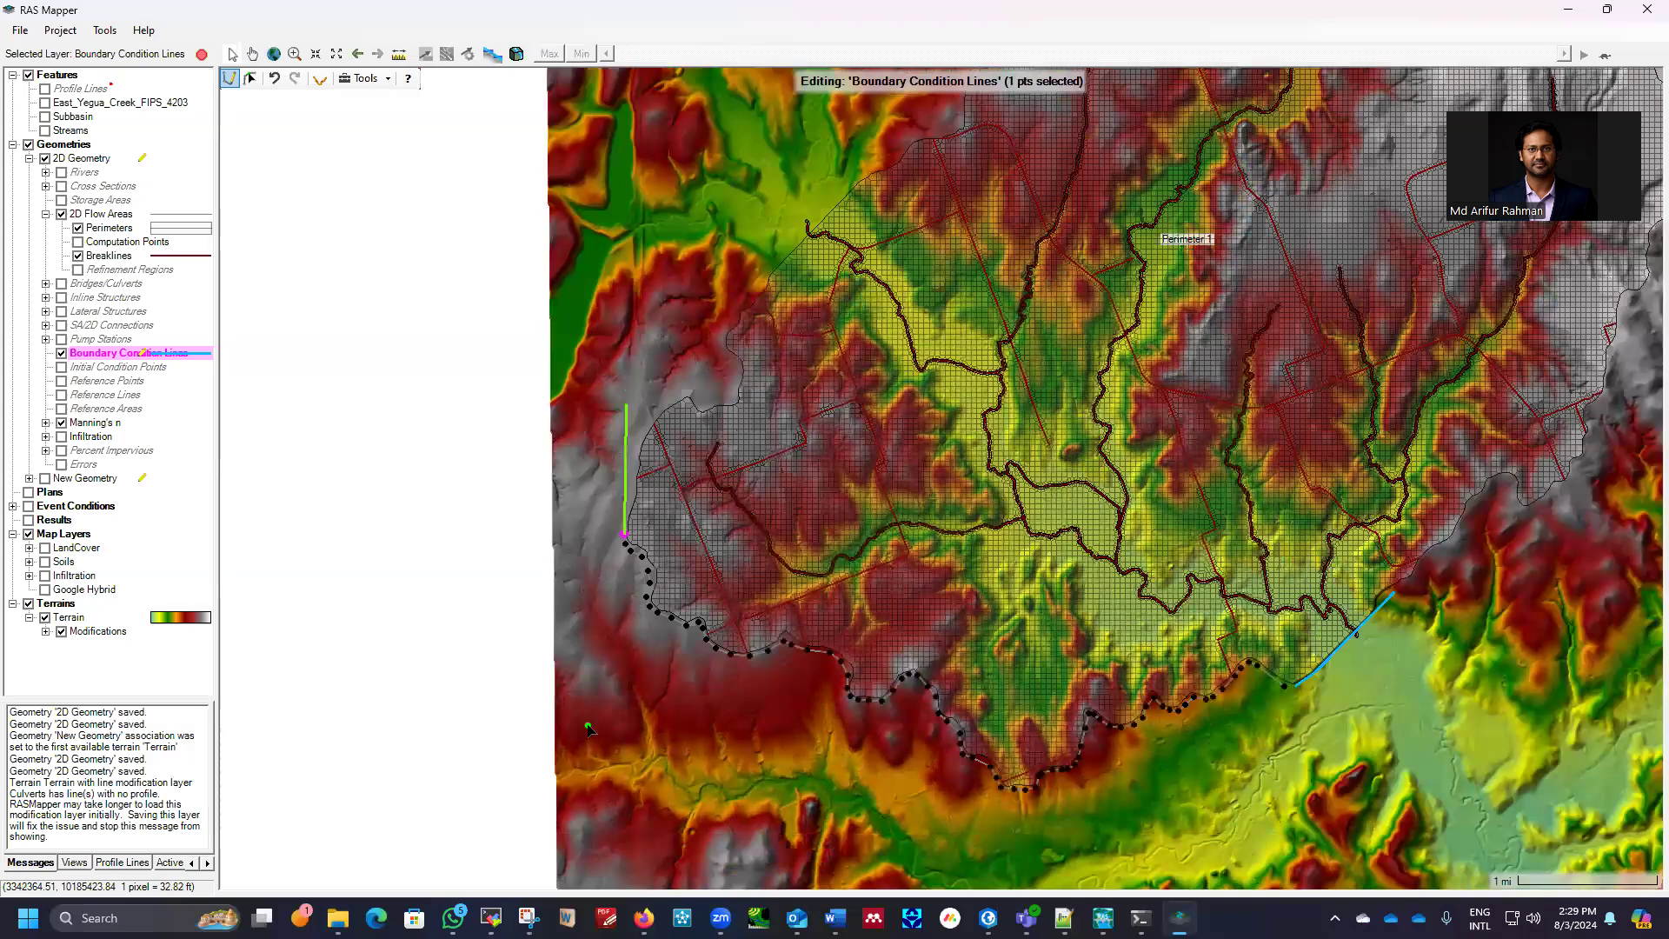
{"action": "scroll", "coordinate": [589, 729], "scroll_direction": "up", "scroll_amount": 2}
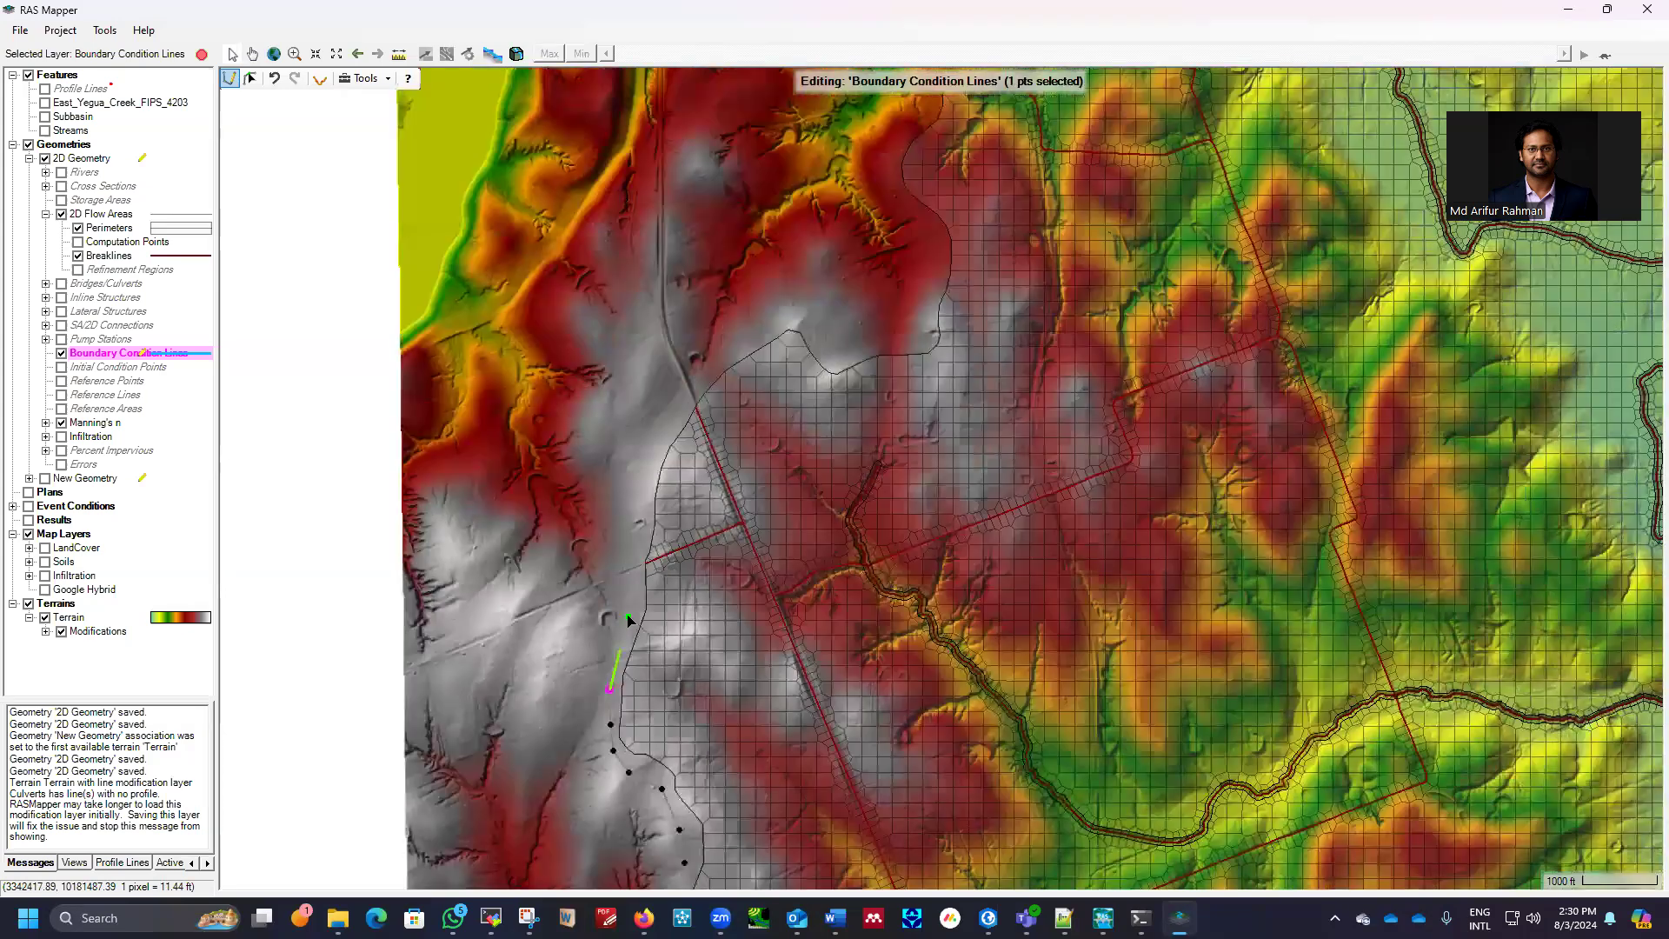
{"action": "left_click", "coordinate": [651, 460]}
{"action": "left_click", "coordinate": [680, 409]}
{"action": "left_click", "coordinate": [706, 369]}
{"action": "left_click", "coordinate": [782, 320]}
{"action": "left_click", "coordinate": [830, 353]}
{"action": "left_click", "coordinate": [863, 347]}
{"action": "left_click", "coordinate": [900, 342]}
{"action": "left_click", "coordinate": [924, 310]}
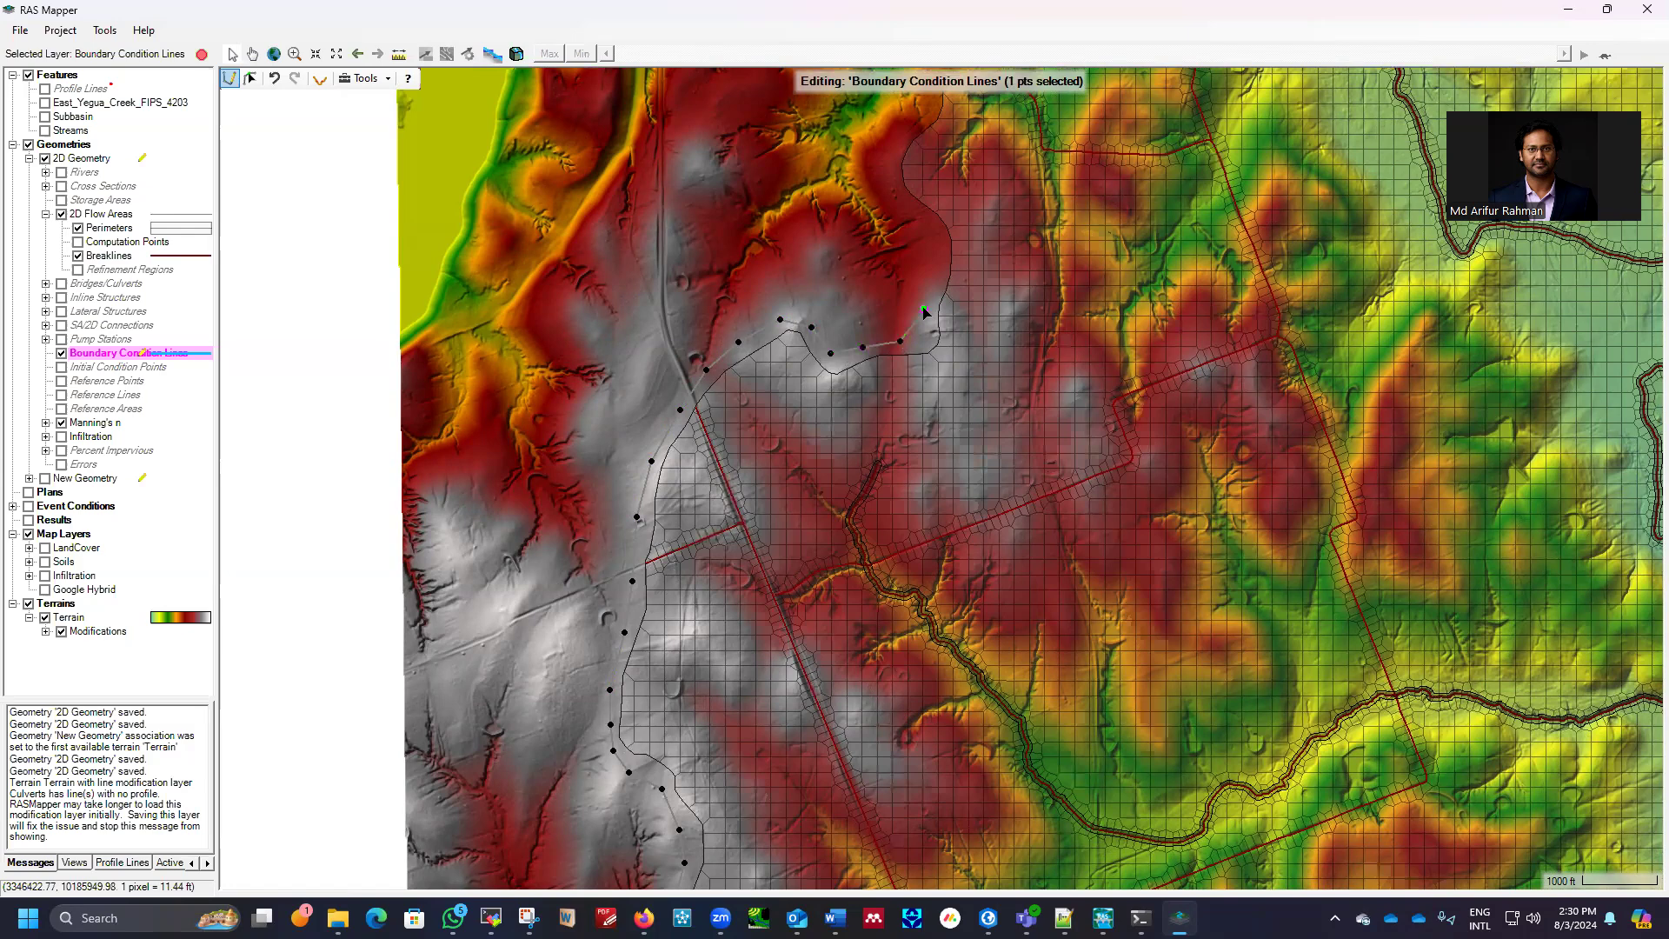
{"action": "left_click", "coordinate": [940, 261]}
{"action": "left_click", "coordinate": [923, 231]}
Continue the line northeast outside the perimeter towards the straight boundary section across the northwestern inlet valley
{"action": "scroll", "coordinate": [786, 501], "scroll_direction": "down", "scroll_amount": 2}
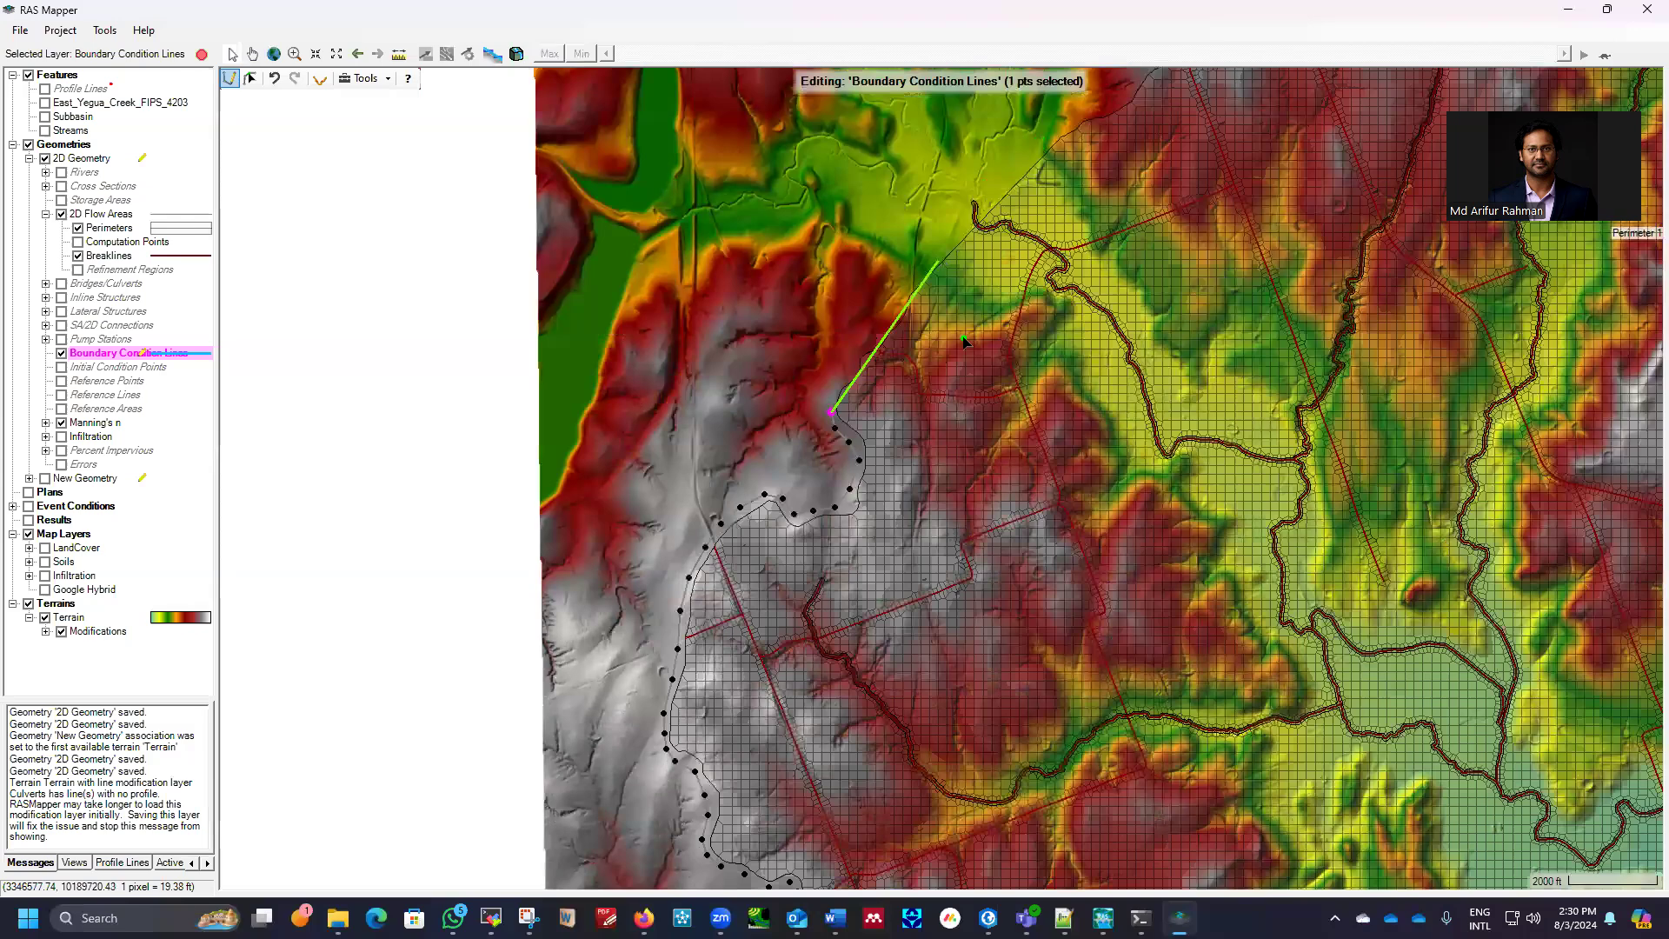
{"action": "scroll", "coordinate": [967, 479], "scroll_direction": "up", "scroll_amount": 2}
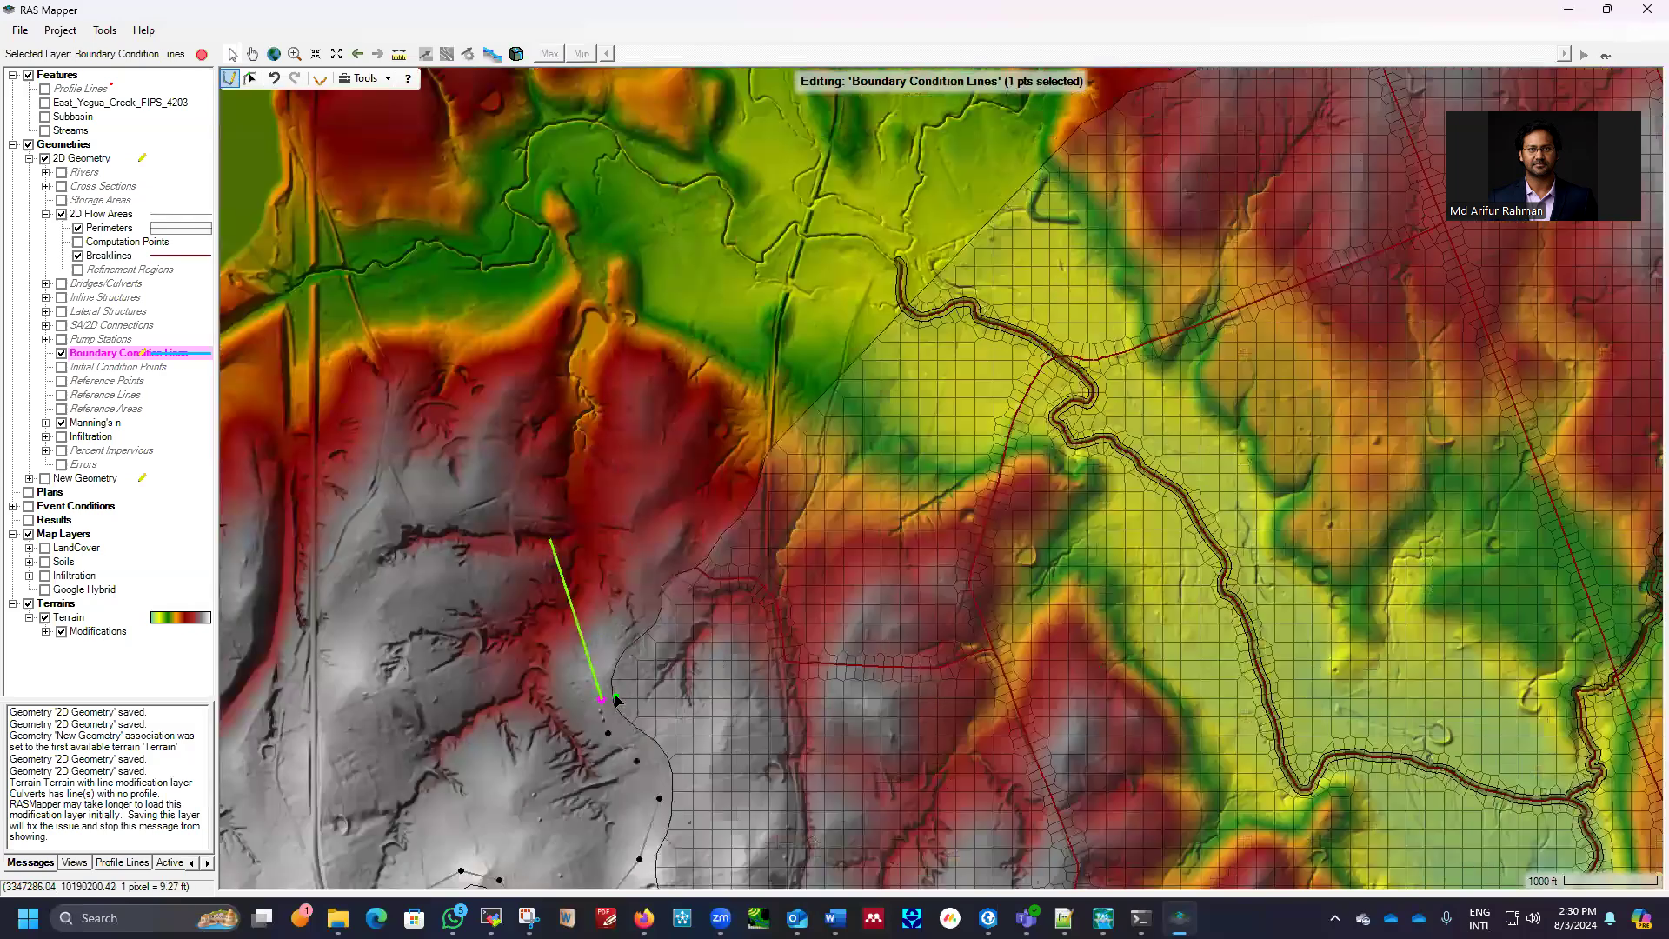
{"action": "scroll", "coordinate": [574, 740], "scroll_direction": "up", "scroll_amount": 1}
{"action": "left_click", "coordinate": [608, 688]}
{"action": "left_click", "coordinate": [681, 578]}
{"action": "left_click", "coordinate": [717, 560]}
{"action": "left_click", "coordinate": [751, 527]}
{"action": "left_click", "coordinate": [773, 493]}
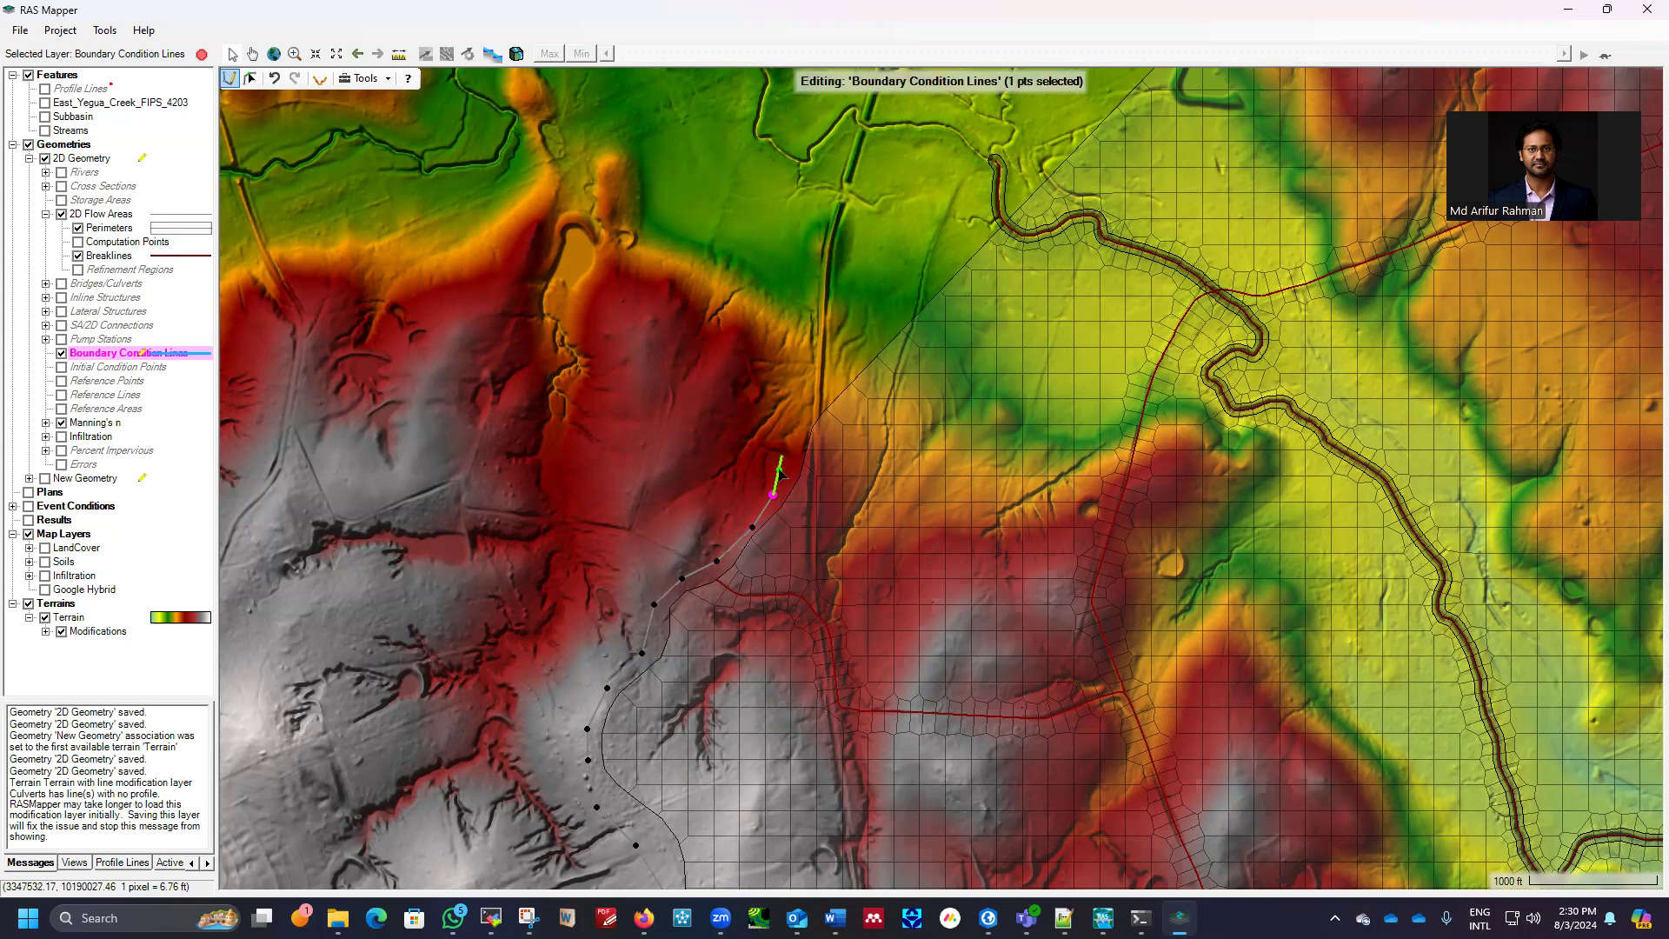
Finish the line just southwest of the inlet valley and name it Overflow_BC1
{"action": "double_click", "coordinate": [777, 474]}
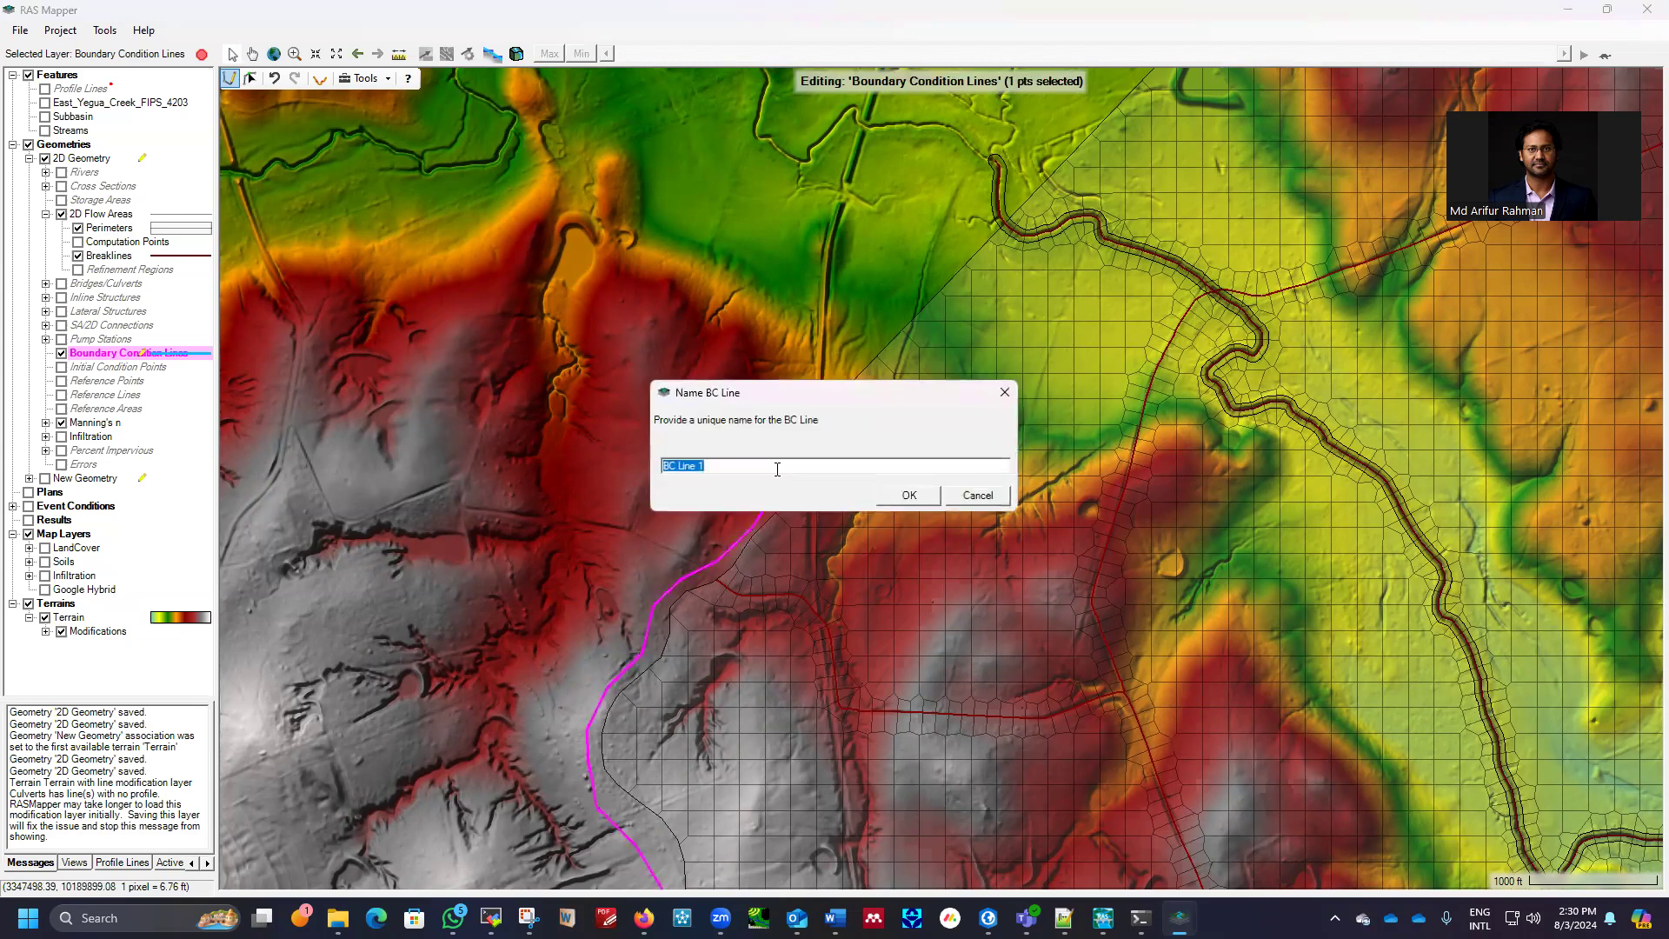
{"action": "type", "text": "Ov"}
{"action": "left_click_drag", "start_coordinate": [742, 465], "coordinate": [624, 454]}
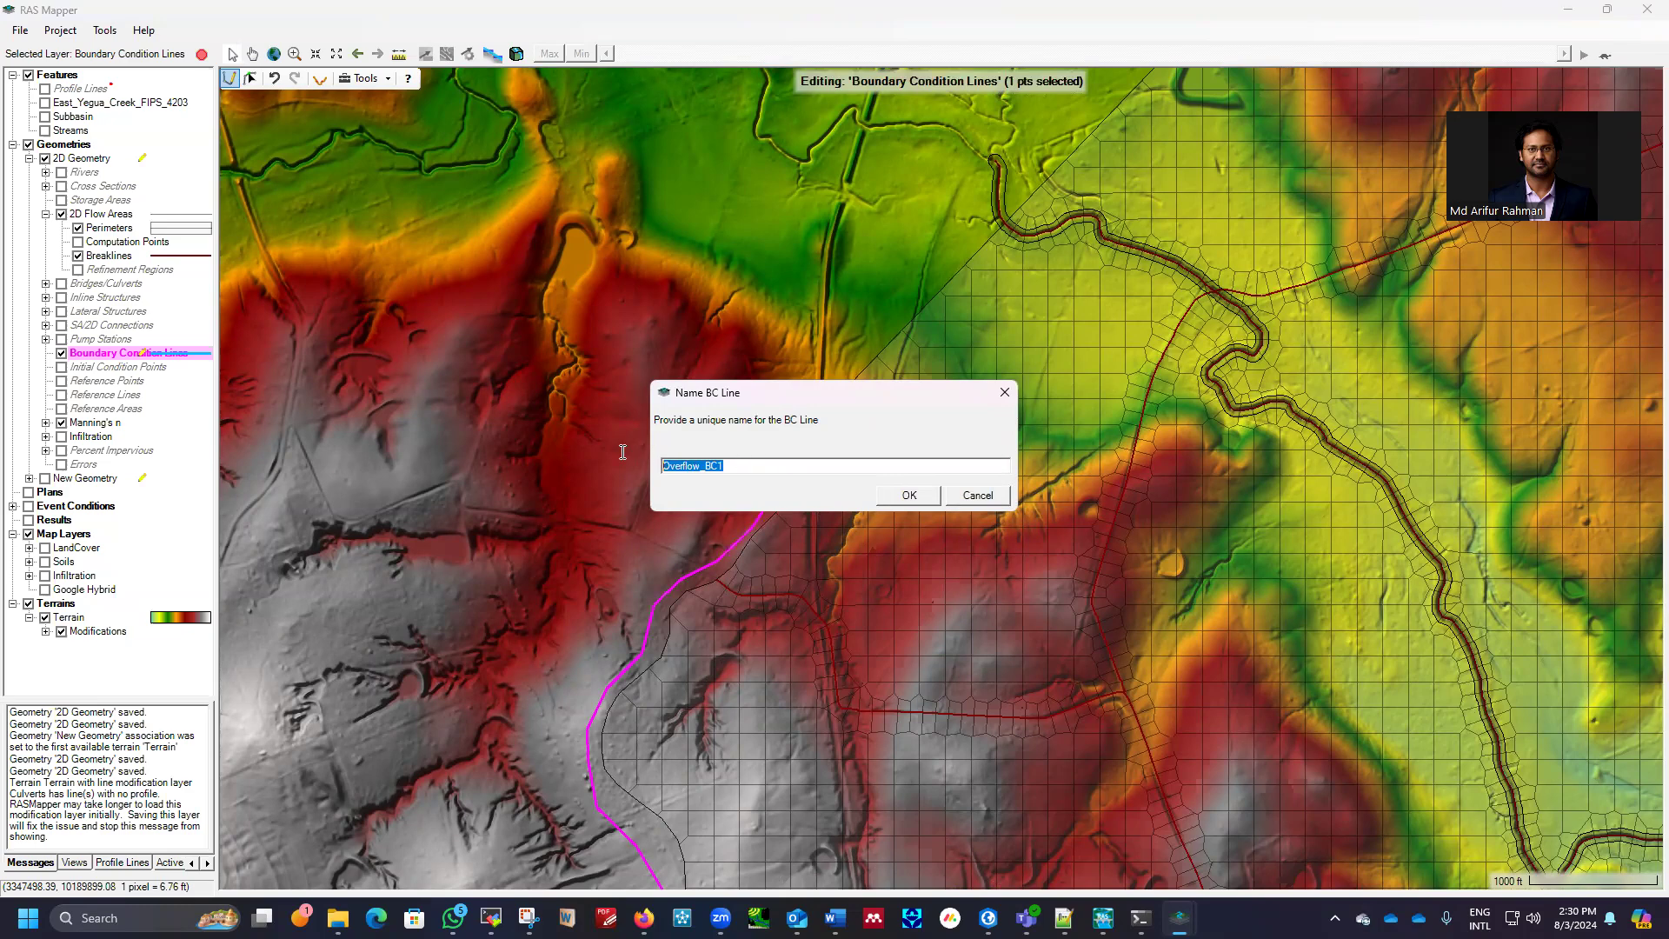
{"action": "left_click", "coordinate": [910, 494]}
Draw a straight inflow boundary condition line from northeast to southwest just outside the northwestern perimeter across the inlet channel, and name it as inflow
{"action": "scroll", "coordinate": [713, 670], "scroll_direction": "down", "scroll_amount": 1}
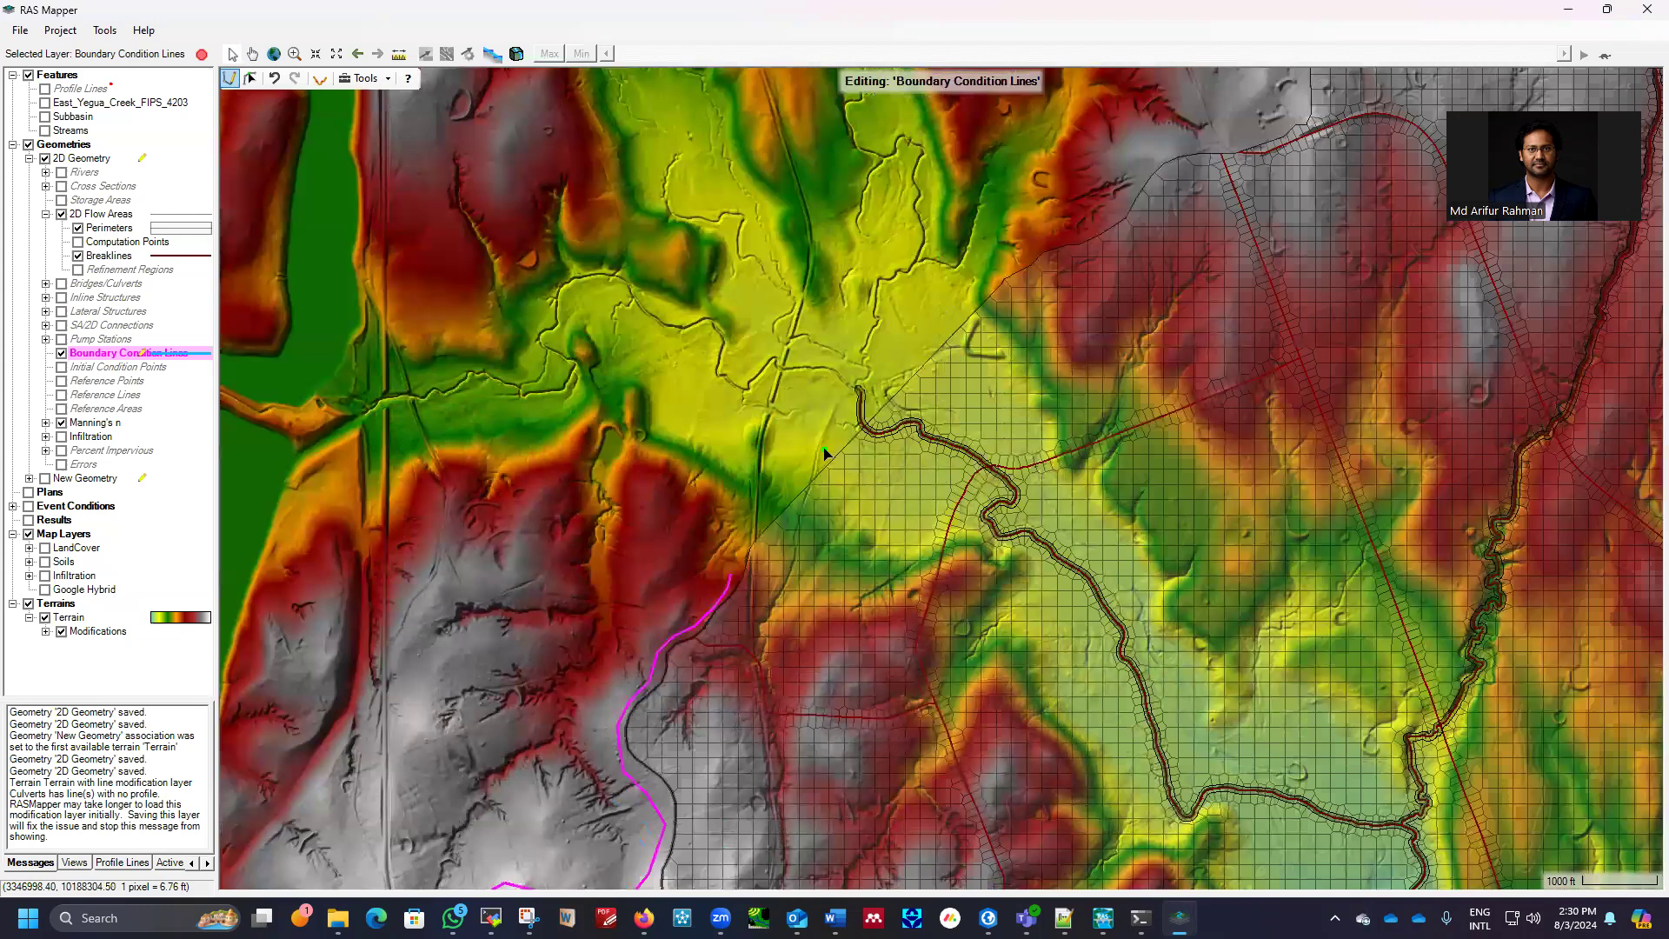
{"action": "scroll", "coordinate": [824, 453], "scroll_direction": "up", "scroll_amount": 1}
{"action": "scroll", "coordinate": [719, 502], "scroll_direction": "up", "scroll_amount": 1}
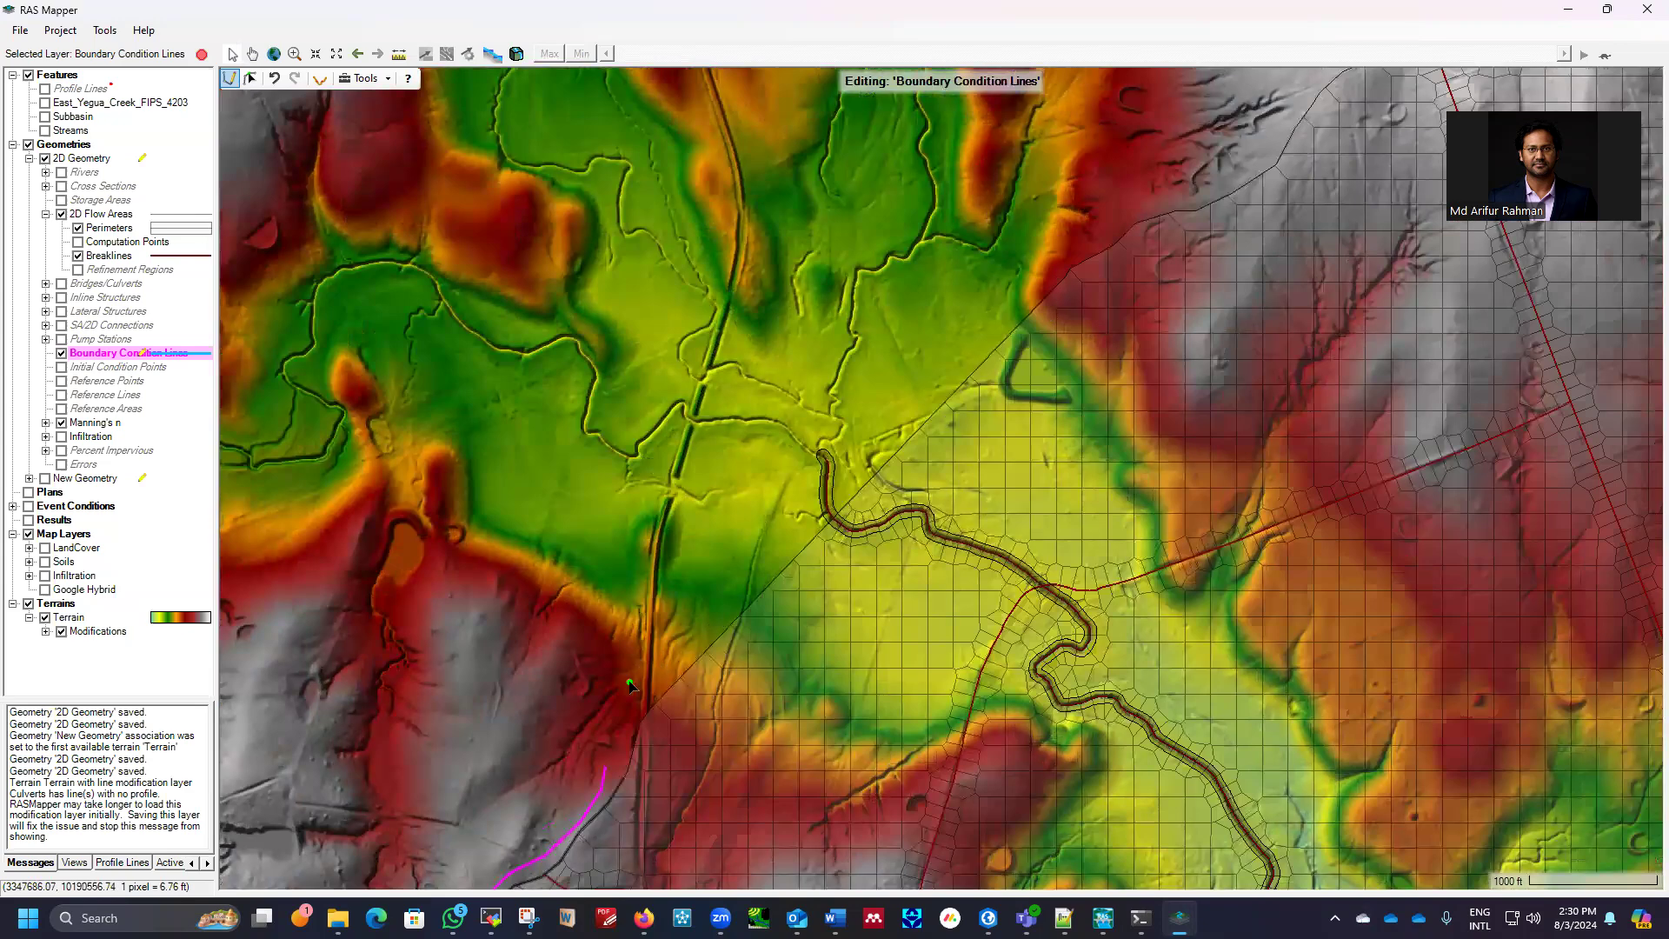
{"action": "scroll", "coordinate": [656, 589], "scroll_direction": "up", "scroll_amount": 1}
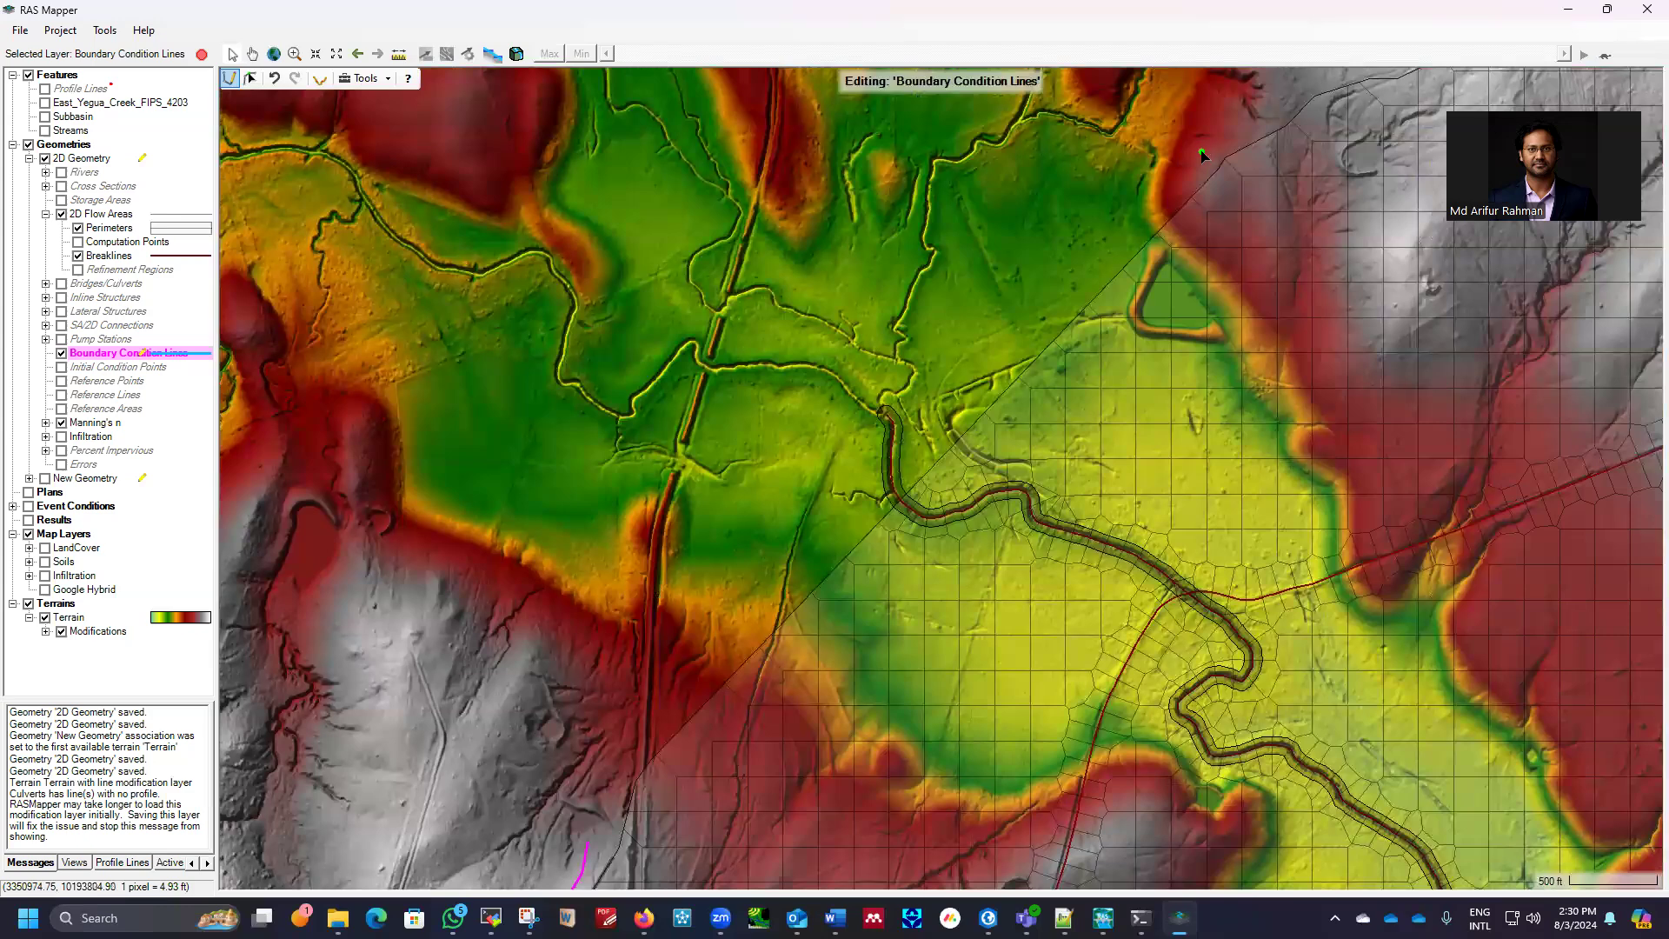
{"action": "left_click", "coordinate": [1201, 154]}
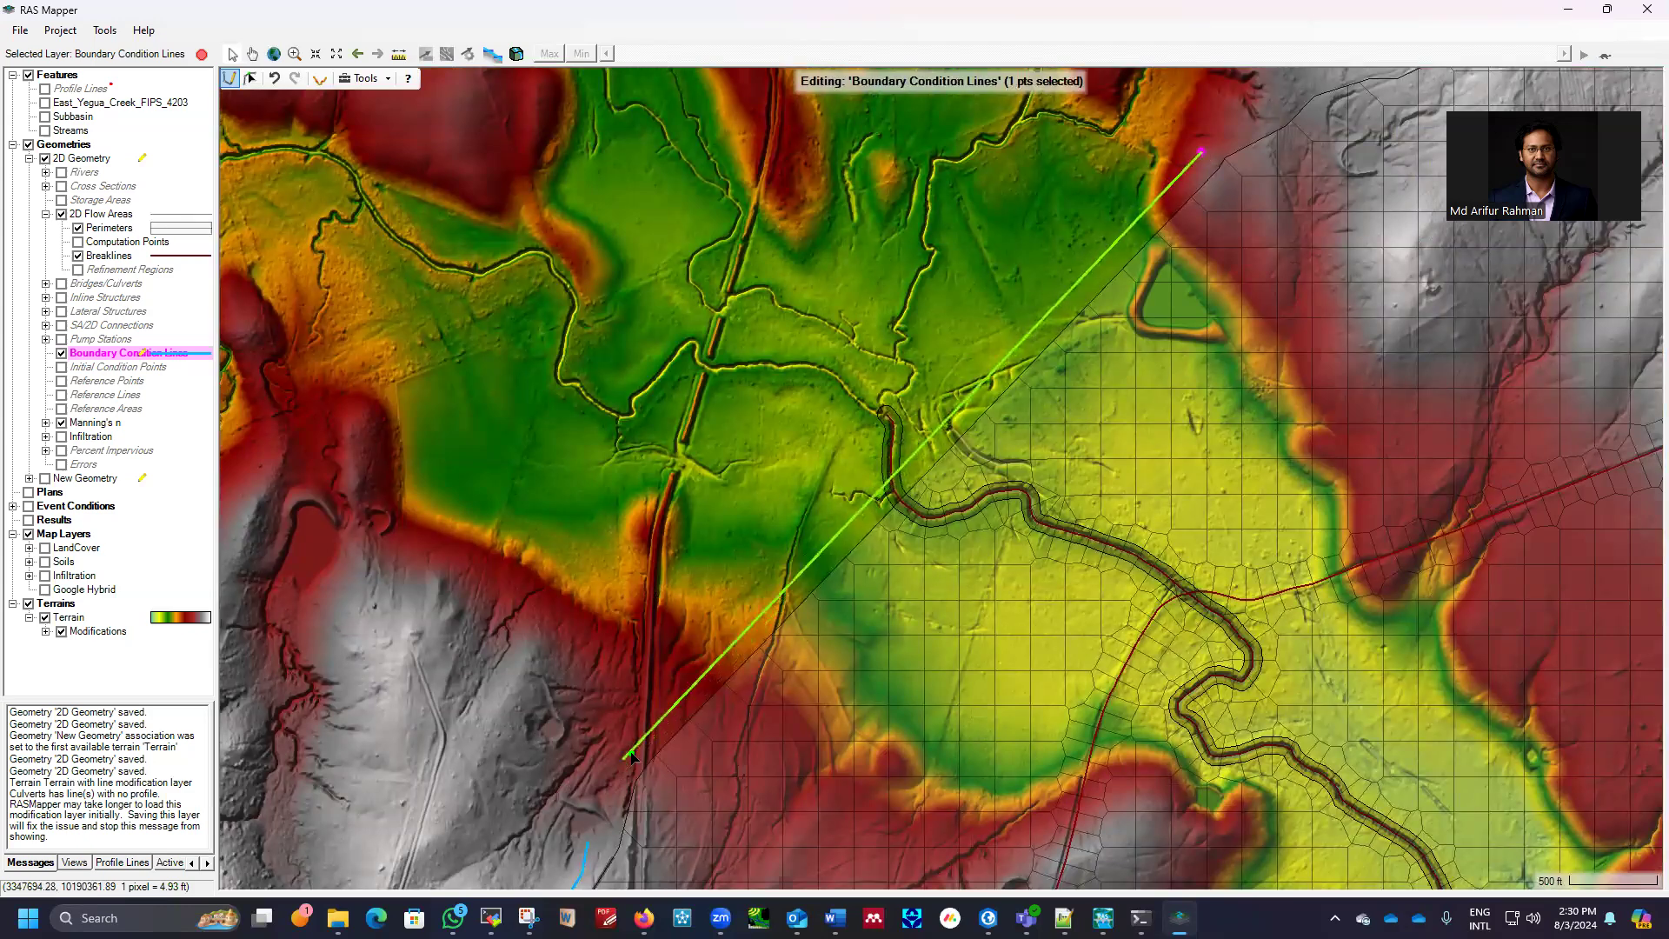
{"action": "double_click", "coordinate": [587, 792]}
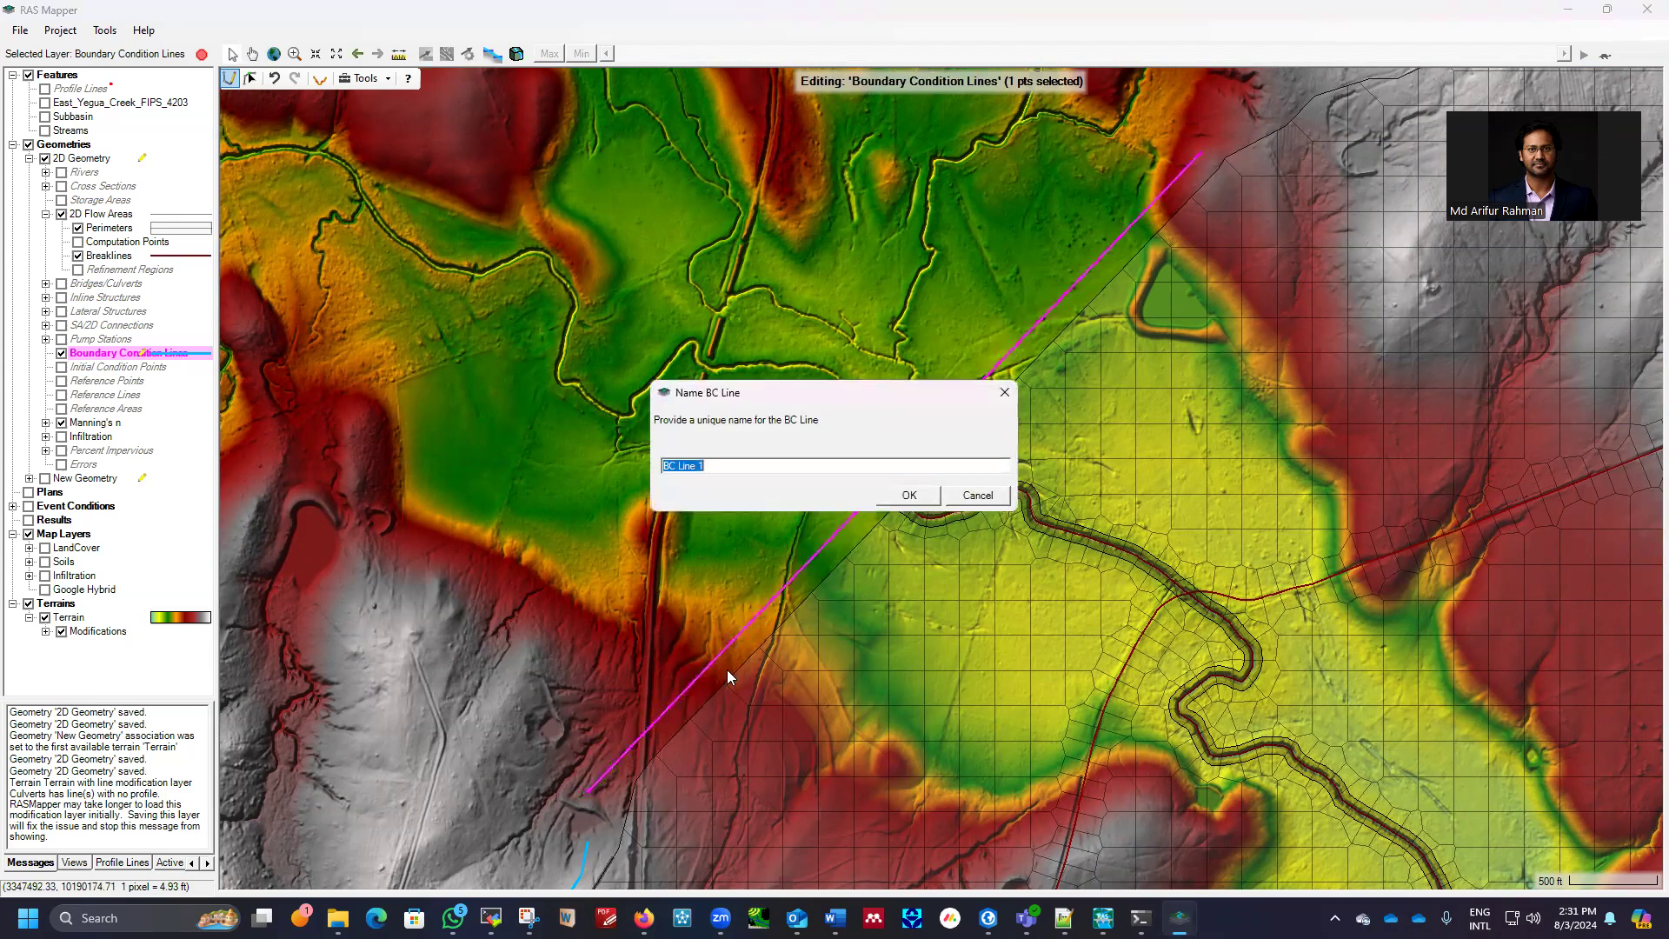
{"action": "type", "text": "Inflo"}
{"action": "left_click", "coordinate": [906, 496]}
Move the northern end point of the Overflow_BC1 line closer to the inflow line's southwestern end
{"action": "scroll", "coordinate": [600, 869], "scroll_direction": "up", "scroll_amount": 1}
{"action": "scroll", "coordinate": [599, 869], "scroll_direction": "up", "scroll_amount": 3}
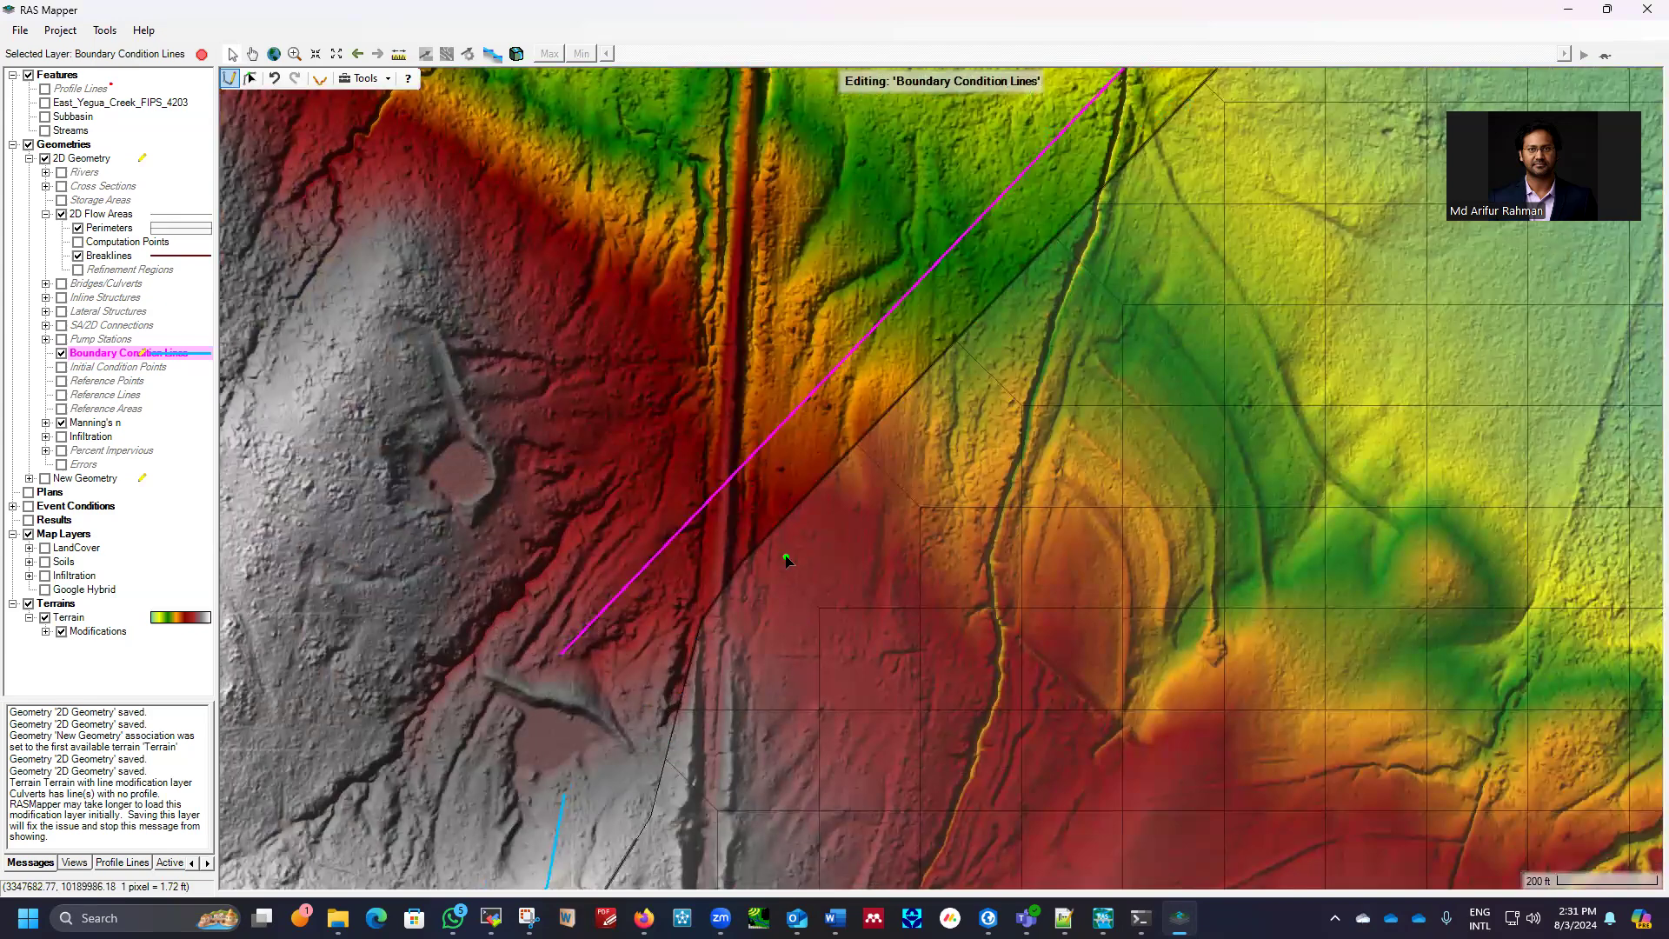
{"action": "scroll", "coordinate": [850, 470], "scroll_direction": "down", "scroll_amount": 1}
{"action": "scroll", "coordinate": [665, 739], "scroll_direction": "up", "scroll_amount": 1}
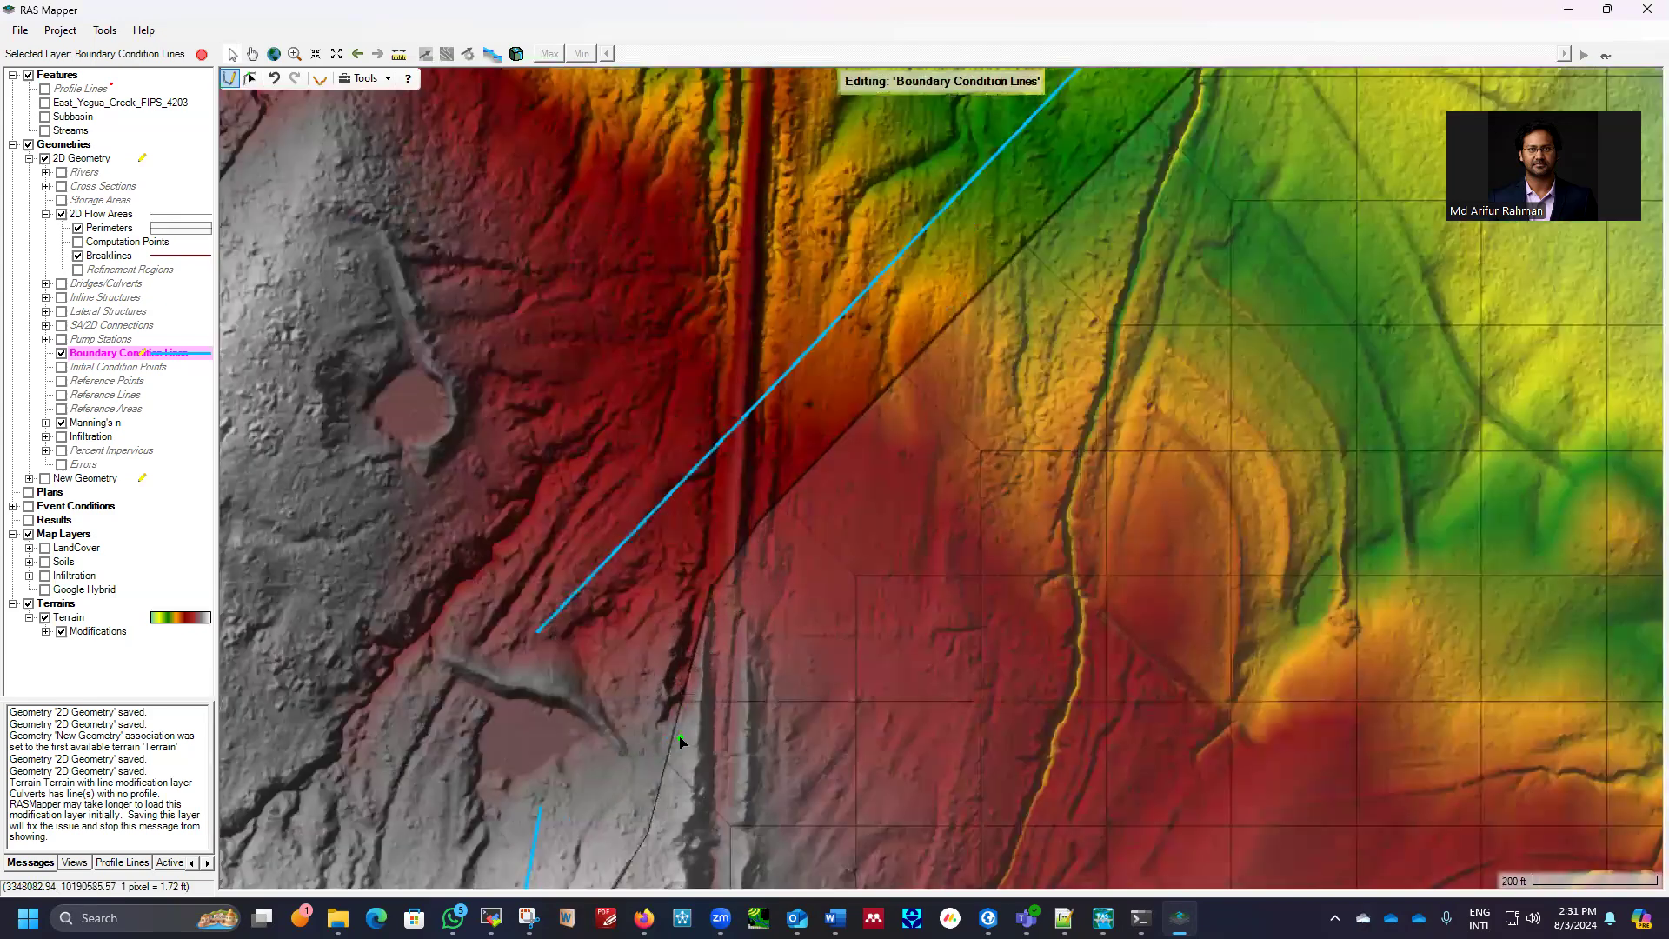
{"action": "scroll", "coordinate": [681, 739], "scroll_direction": "up", "scroll_amount": 1}
{"action": "scroll", "coordinate": [540, 766], "scroll_direction": "down", "scroll_amount": 1}
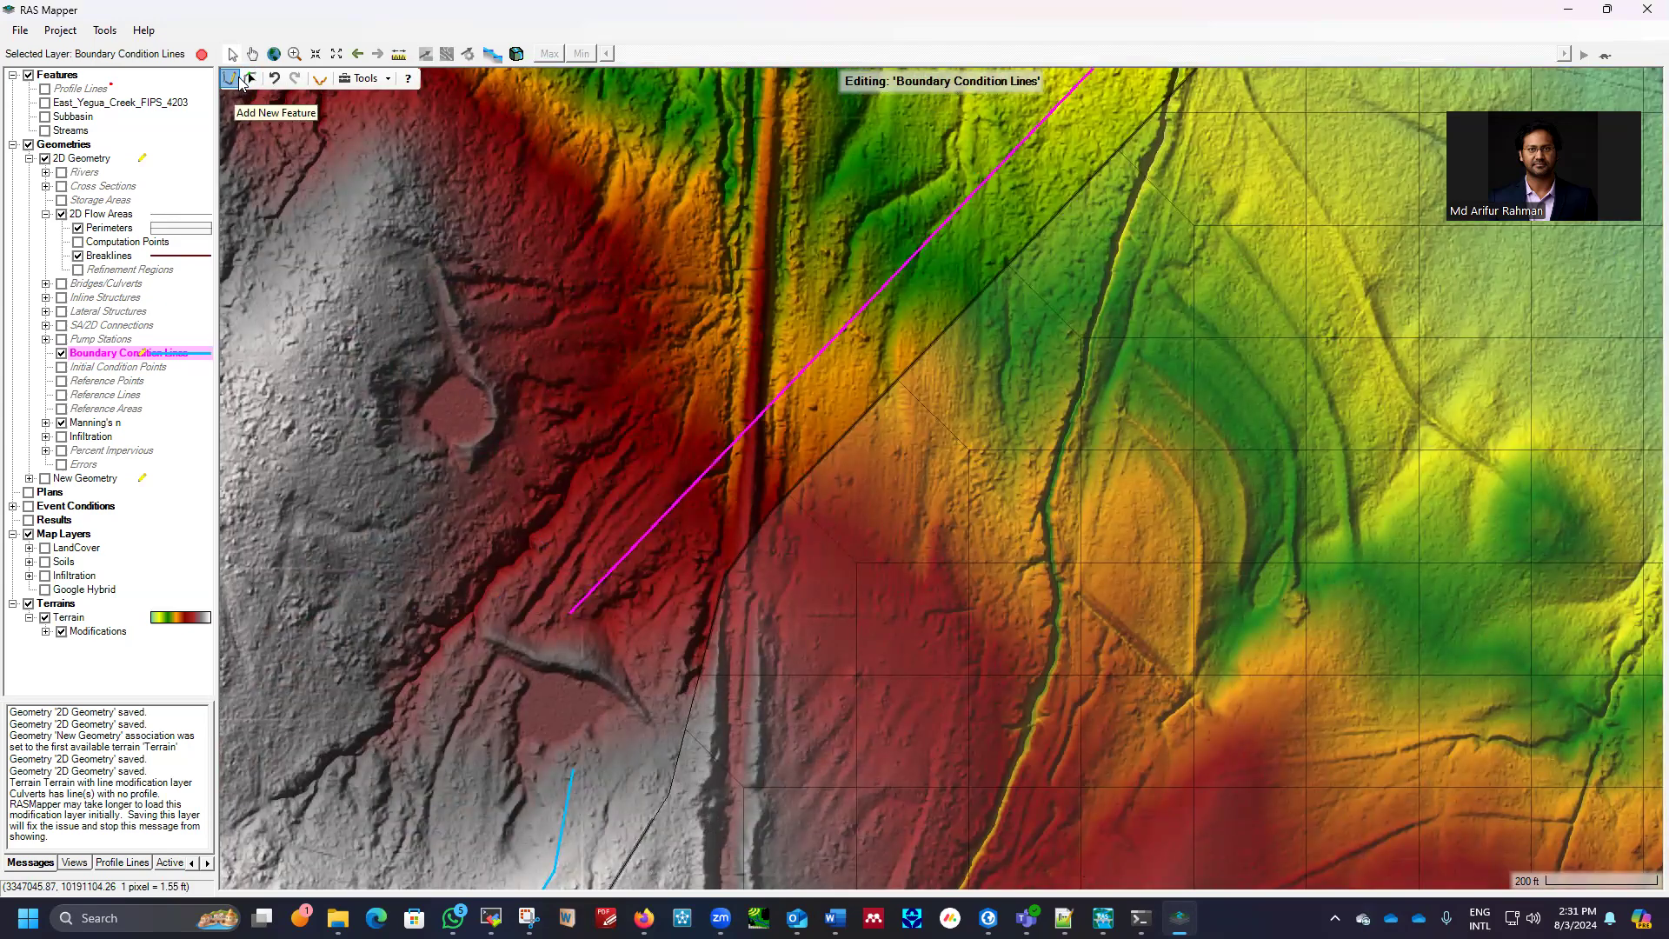
{"action": "left_click", "coordinate": [572, 785]}
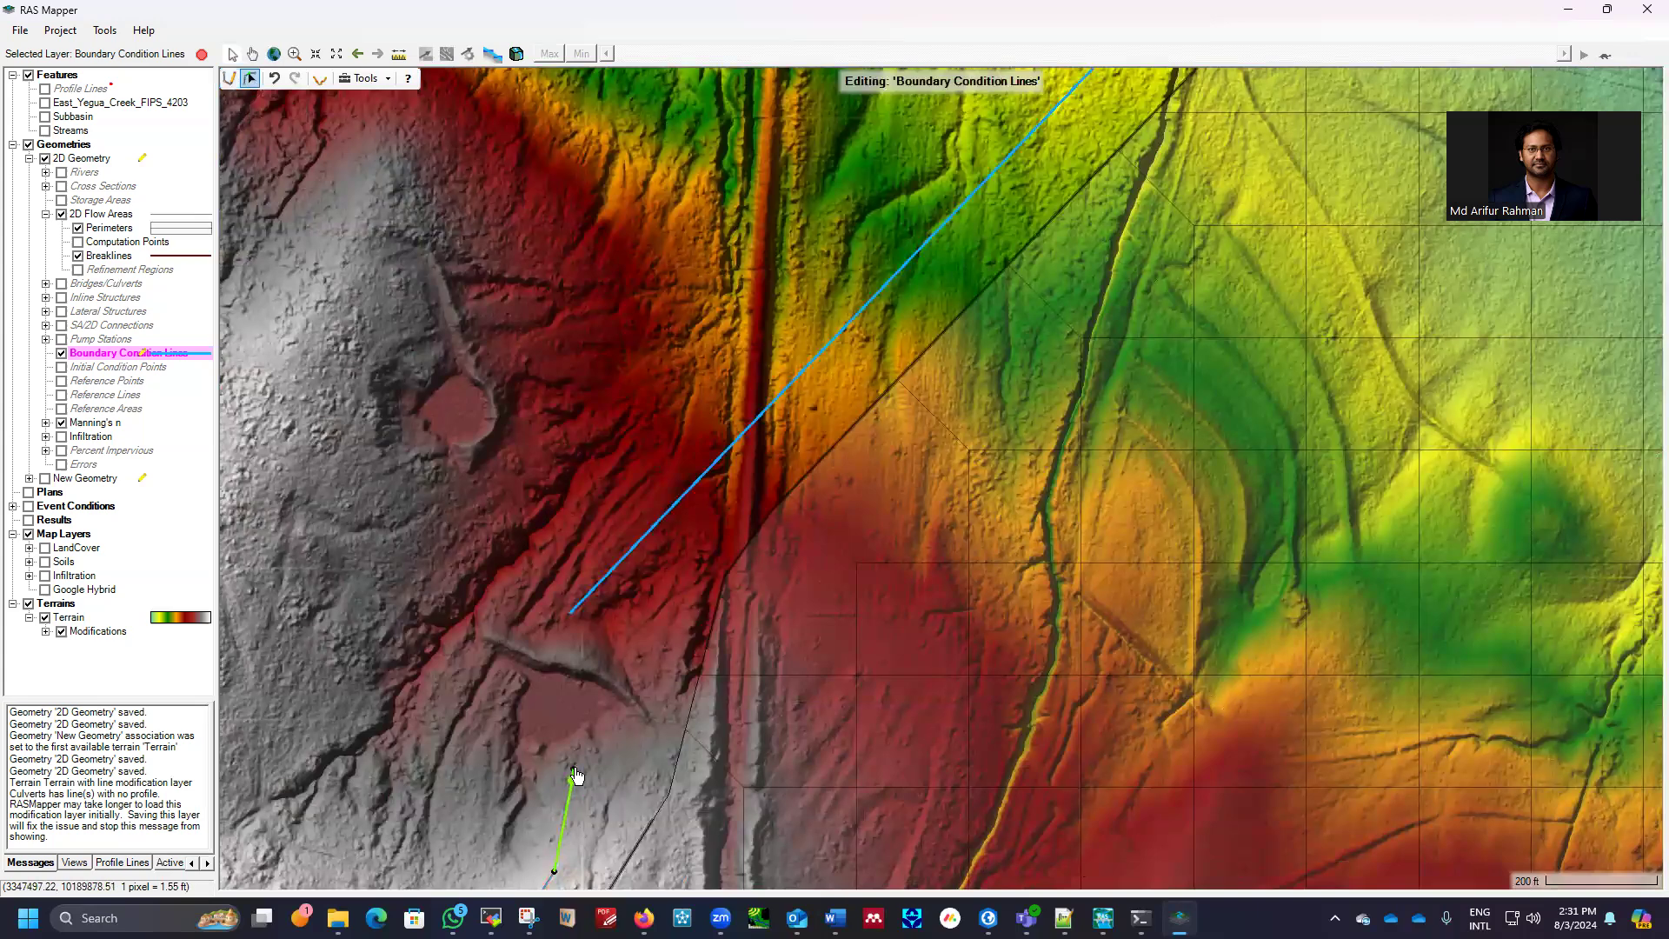
{"action": "mouse_move", "coordinate": [574, 769]}
{"action": "left_mouse_down"}
{"action": "mouse_move", "coordinate": [597, 691]}
{"action": "mouse_move", "coordinate": [591, 723]}
{"action": "left_mouse_up"}
Examine the gap between the overflow and inflow lines and the northern perimeter beyond the inflow line's northeastern end
{"action": "scroll", "coordinate": [699, 697], "scroll_direction": "up", "scroll_amount": 1}
{"action": "scroll", "coordinate": [702, 600], "scroll_direction": "up", "scroll_amount": 2}
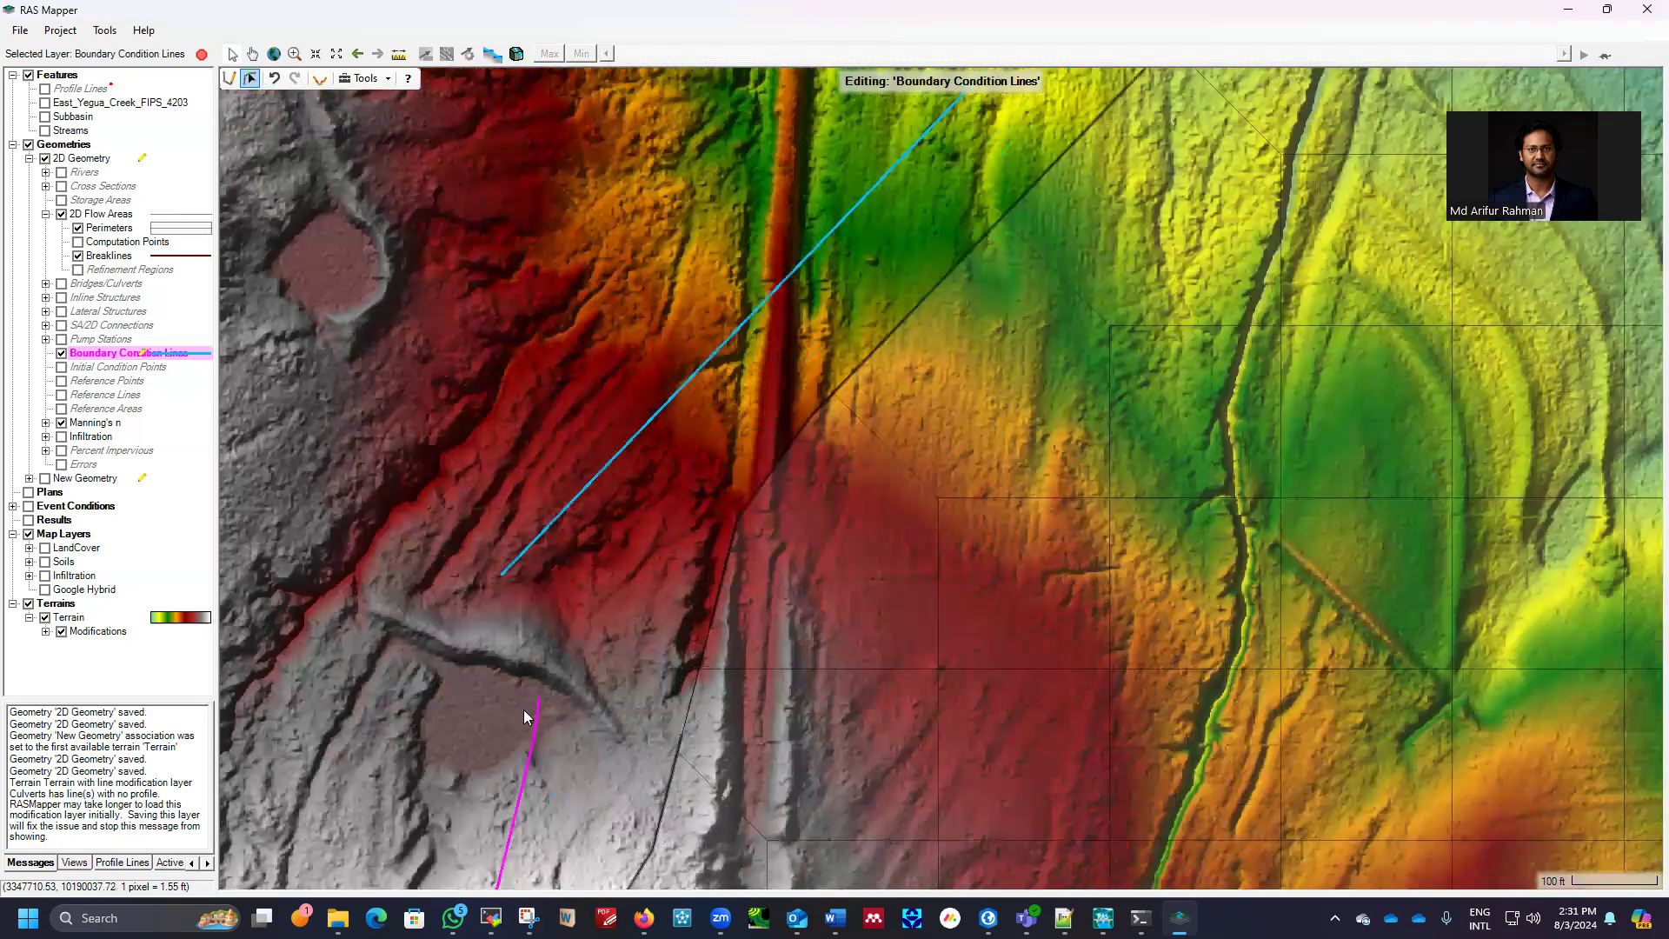
{"action": "scroll", "coordinate": [500, 685], "scroll_direction": "down", "scroll_amount": 3}
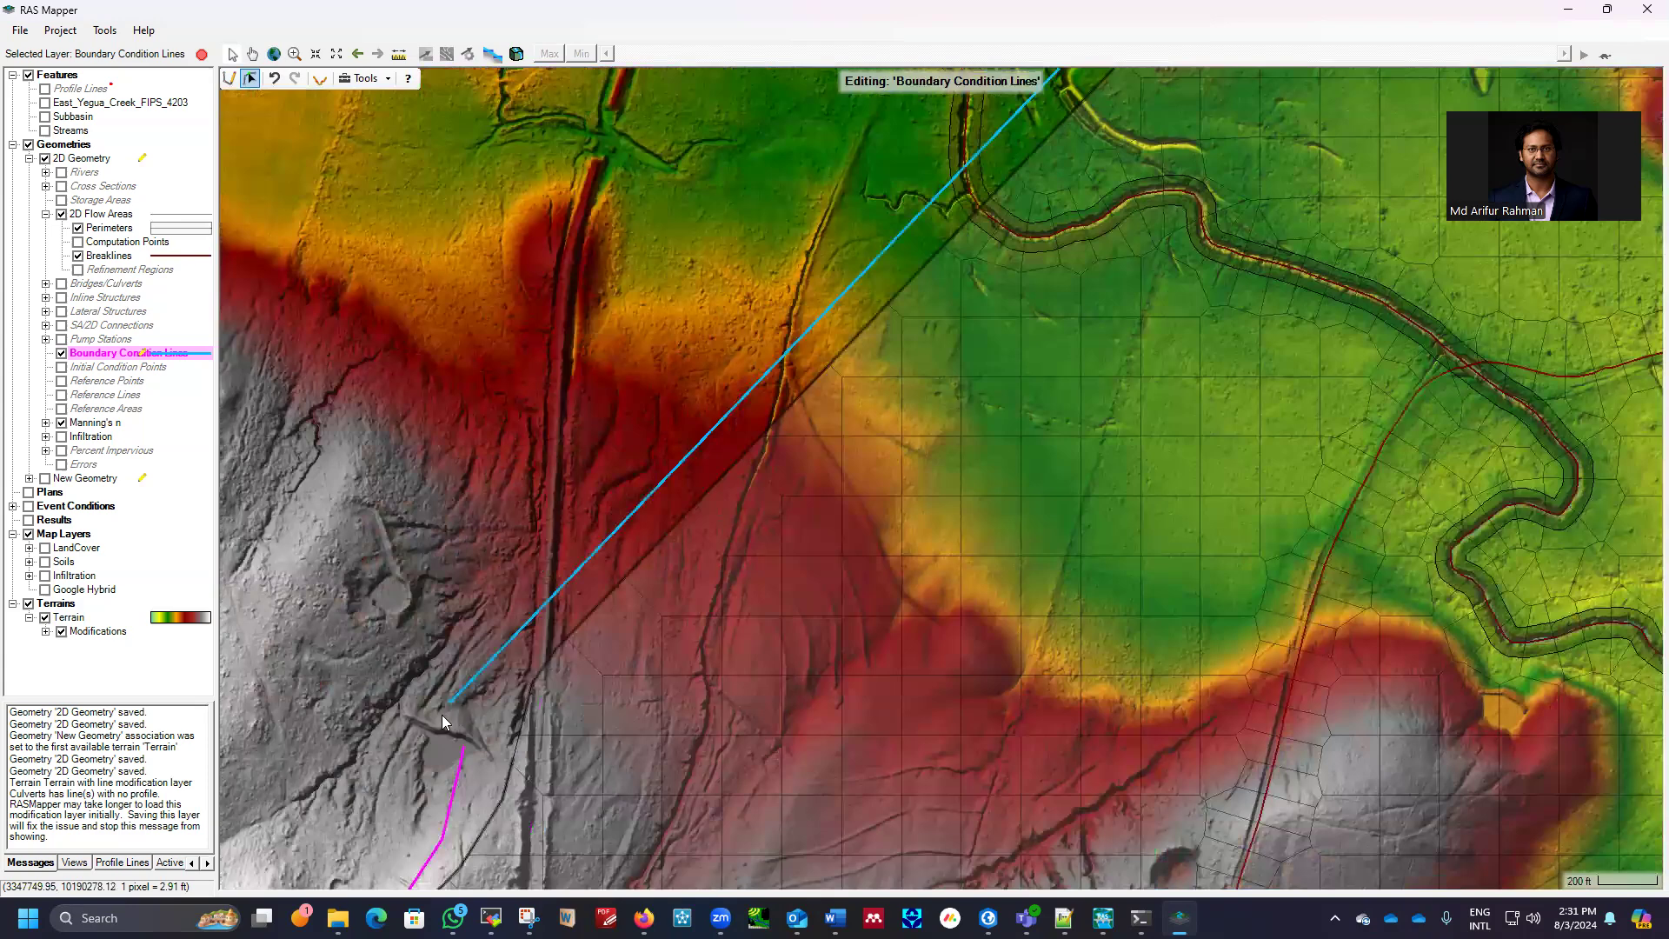
{"action": "scroll", "coordinate": [485, 634], "scroll_direction": "up", "scroll_amount": 1}
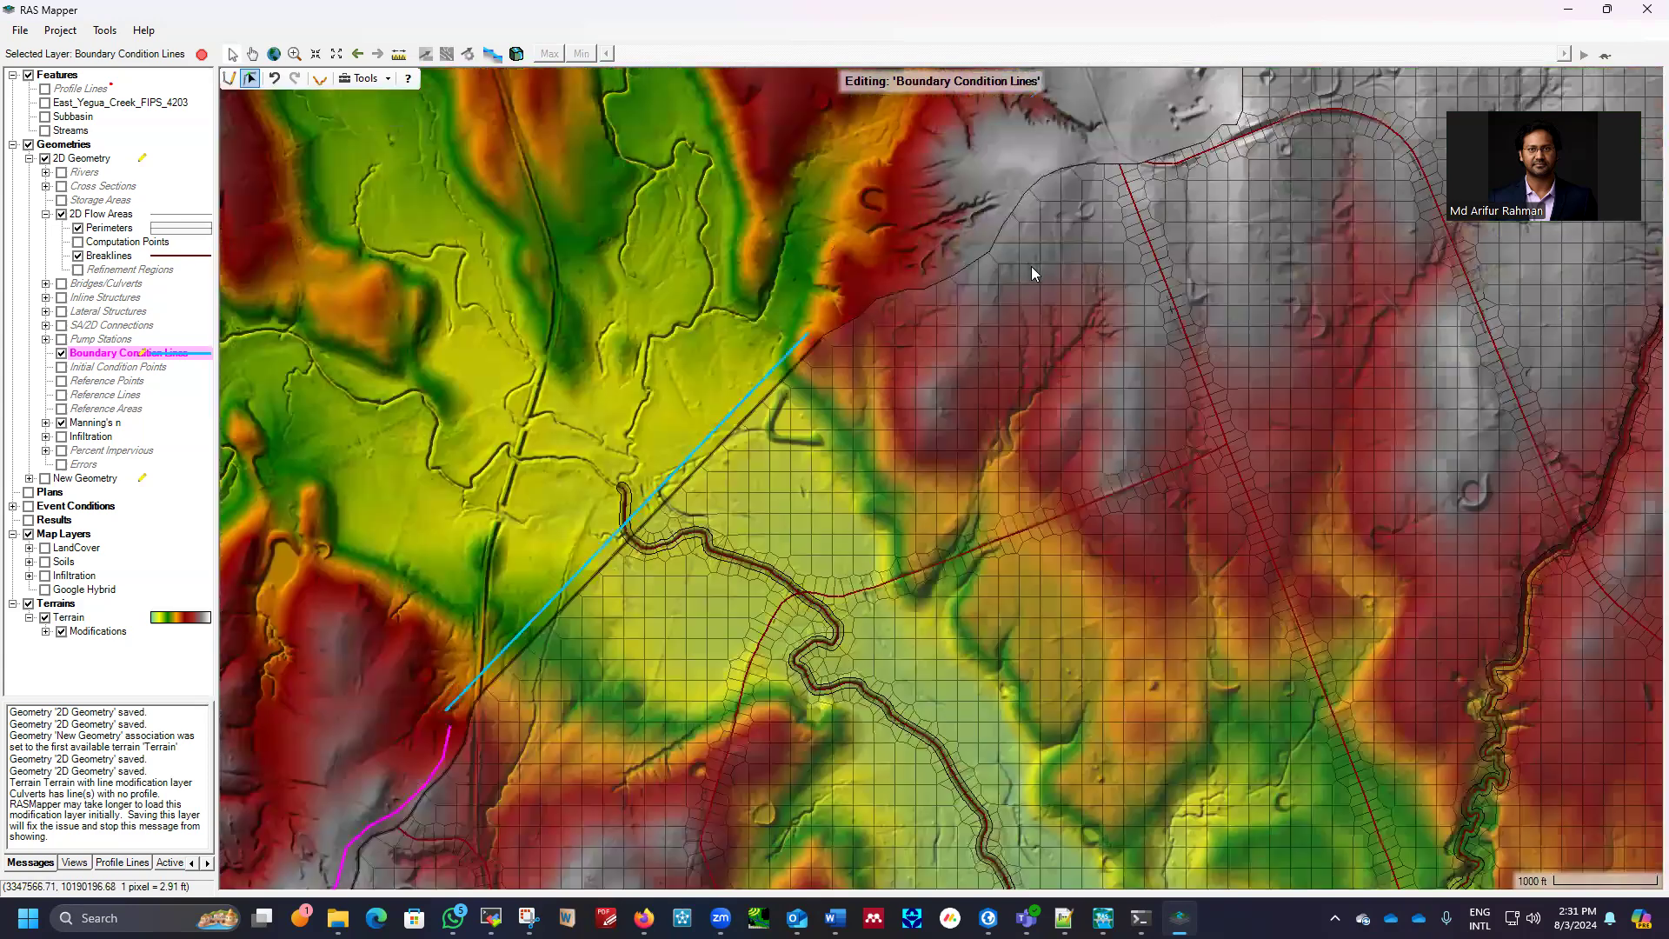
{"action": "scroll", "coordinate": [683, 371], "scroll_direction": "down", "scroll_amount": 3}
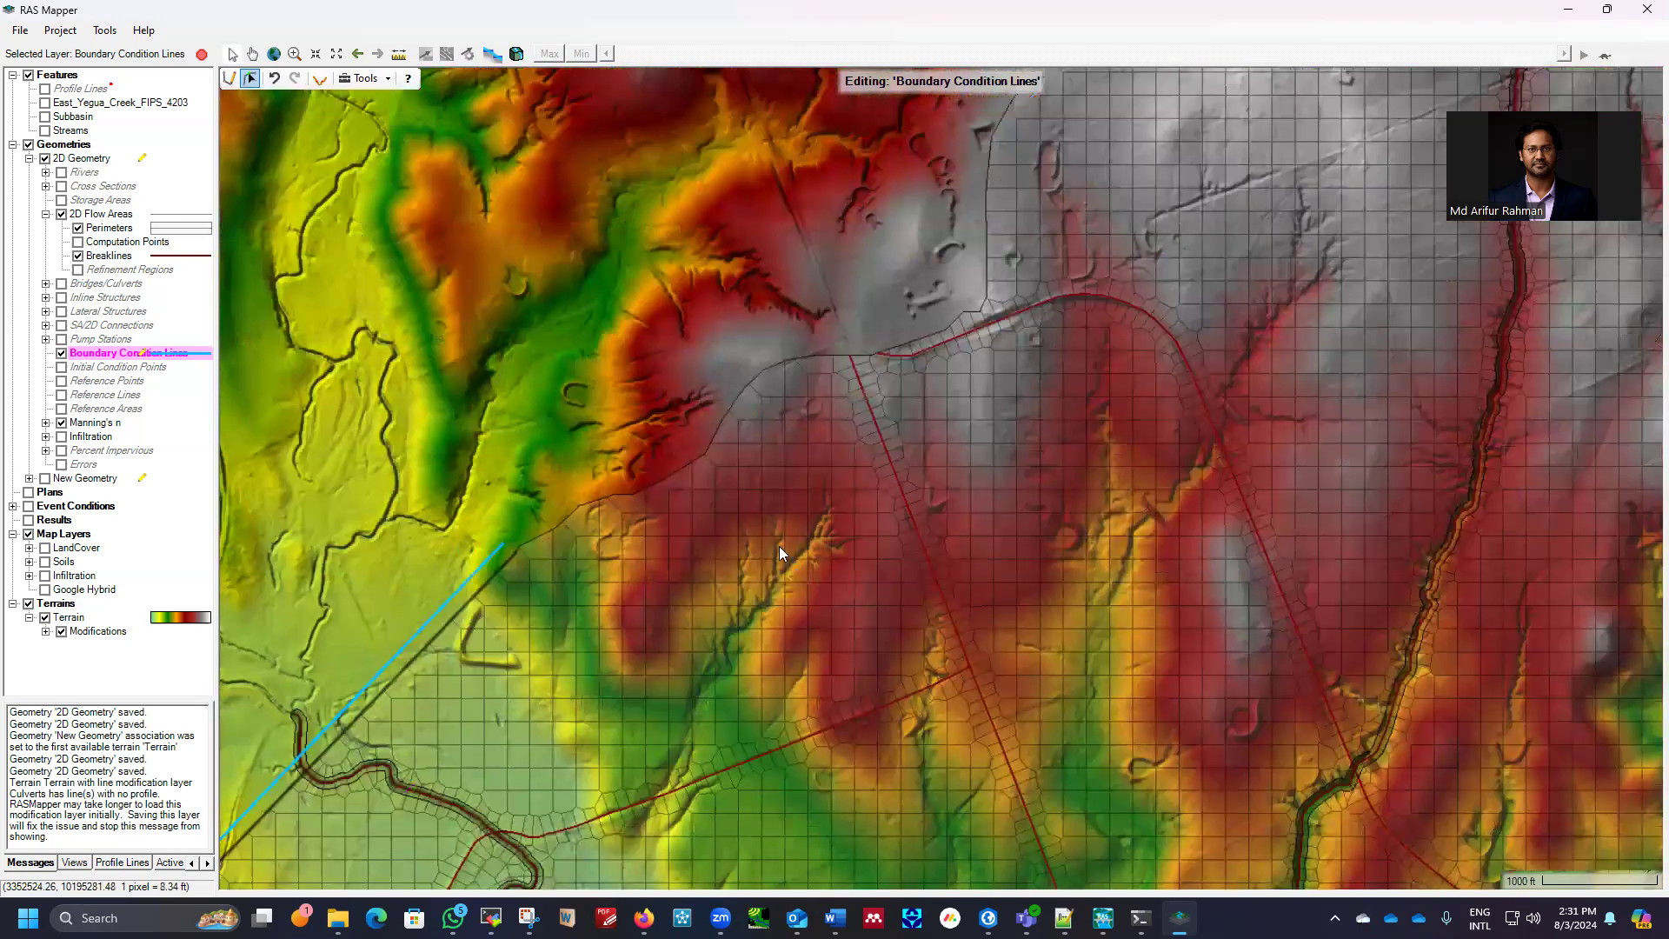
Start a new boundary condition line just past the inflow line's northeastern end and trace it outside the perimeter up the first ridge
{"action": "scroll", "coordinate": [498, 598], "scroll_direction": "up", "scroll_amount": 1}
{"action": "scroll", "coordinate": [480, 604], "scroll_direction": "up", "scroll_amount": 1}
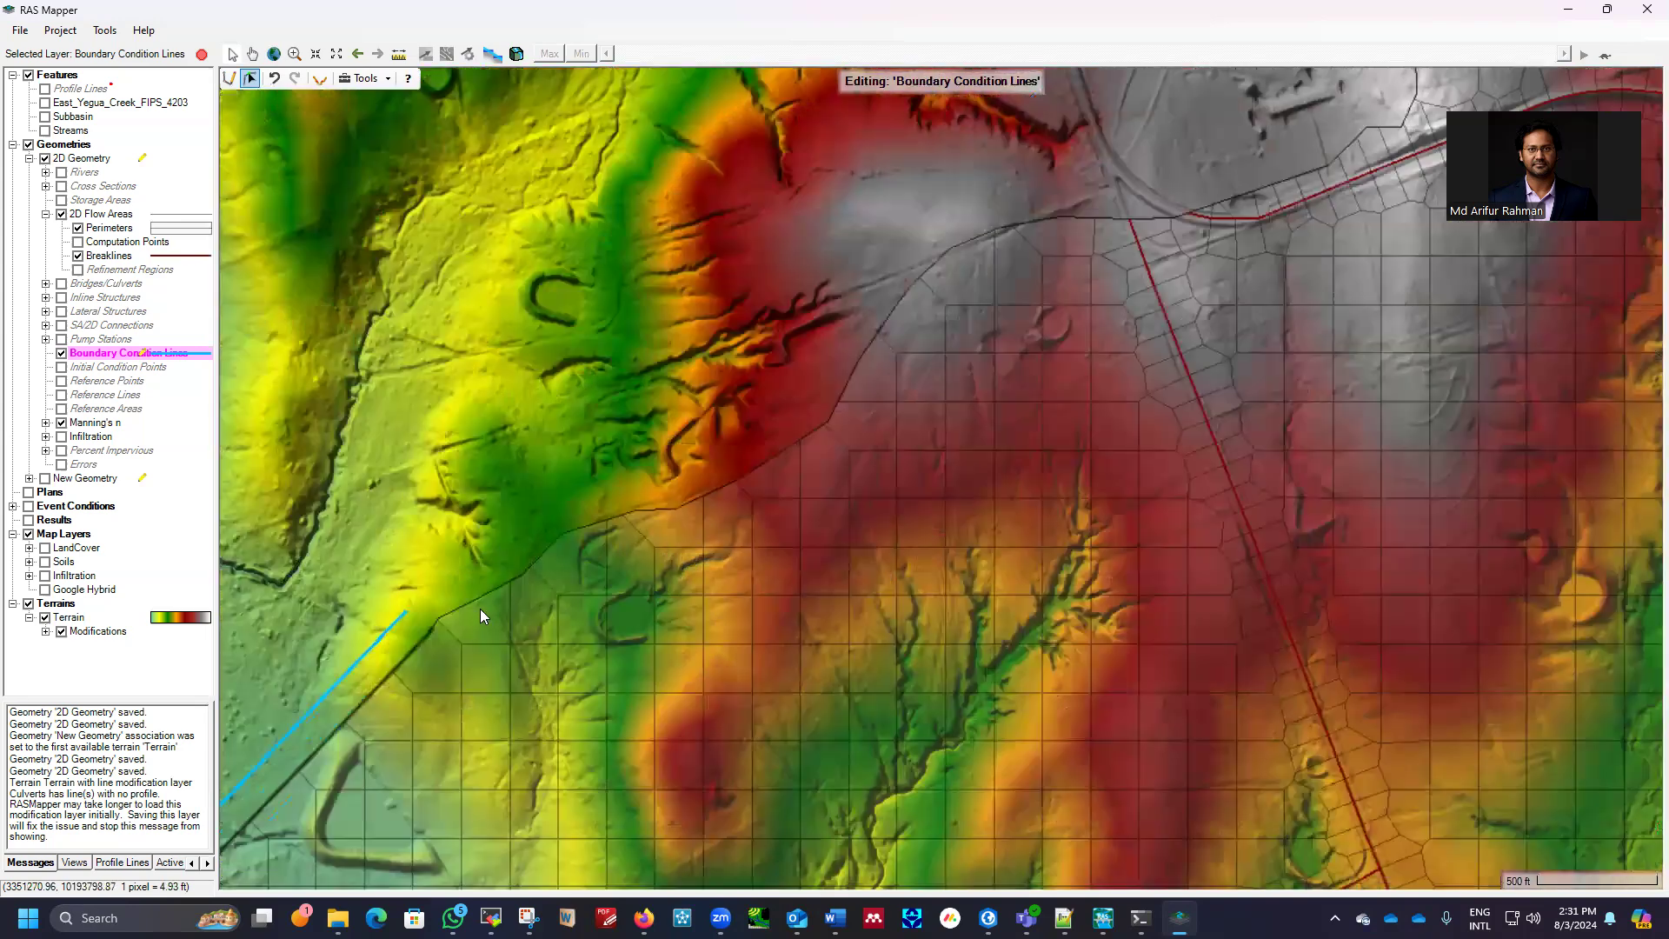
{"action": "scroll", "coordinate": [431, 586], "scroll_direction": "up", "scroll_amount": 2}
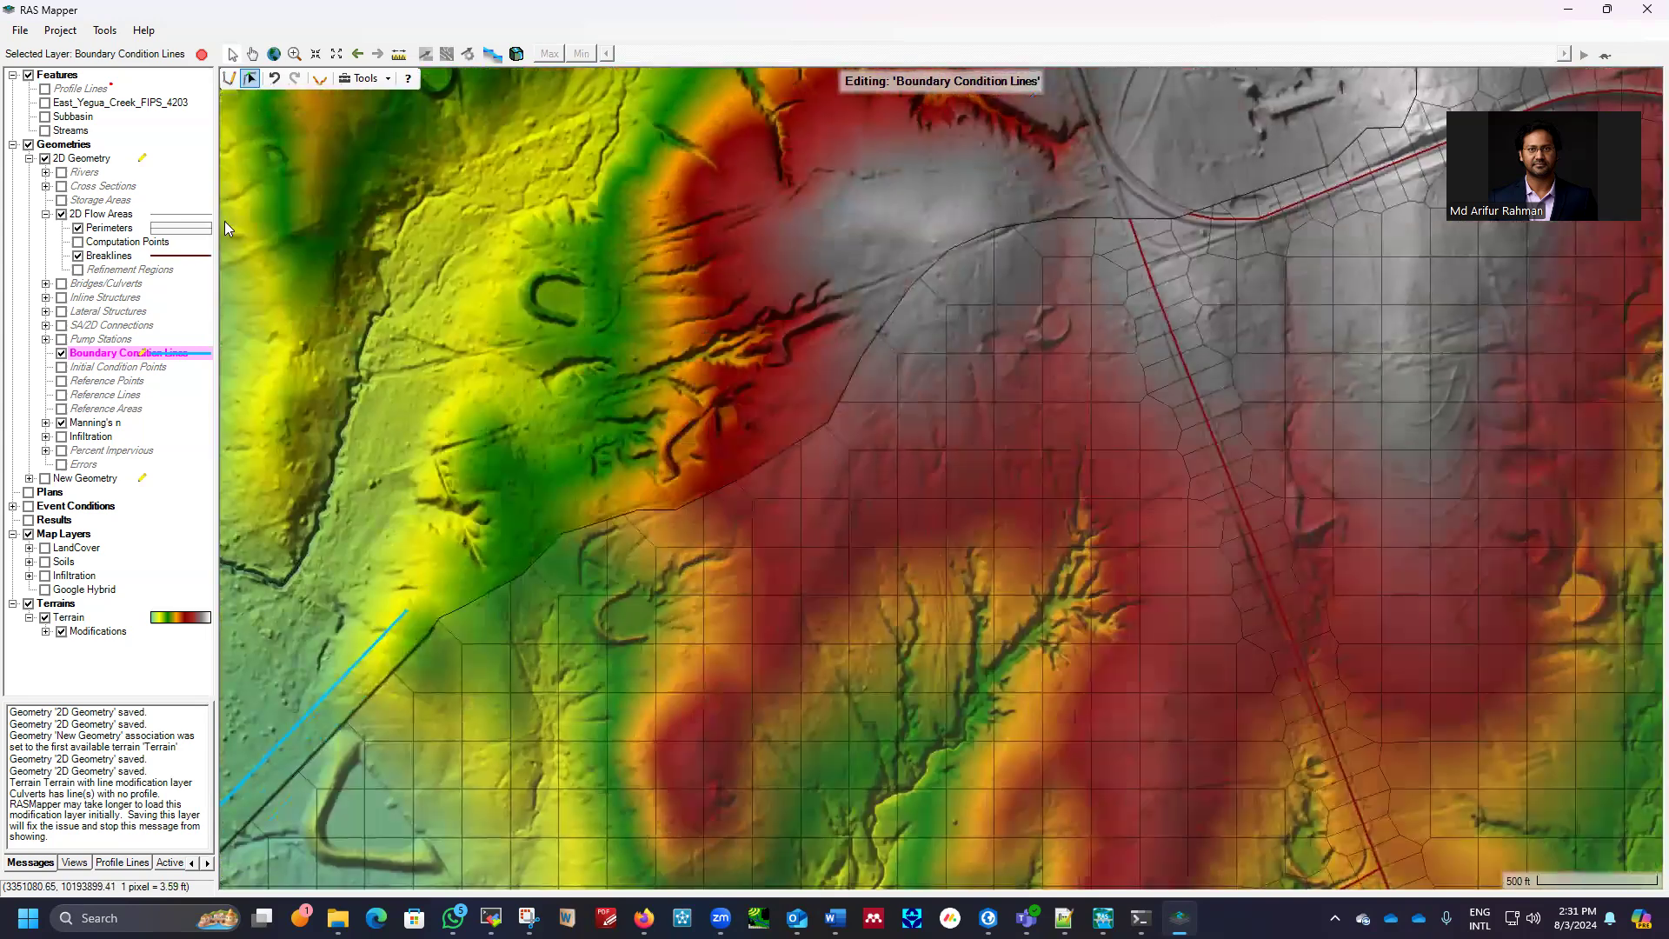
{"action": "left_click", "coordinate": [229, 79]}
{"action": "left_click", "coordinate": [519, 519]}
{"action": "left_click", "coordinate": [600, 483]}
{"action": "left_click", "coordinate": [679, 461]}
{"action": "left_click", "coordinate": [742, 425]}
{"action": "left_click", "coordinate": [810, 358]}
{"action": "left_click", "coordinate": [855, 289]}
Extend the line east outside the perimeter past the curved breakline's end and turn it north at the perimeter corner
{"action": "left_click", "coordinate": [964, 205]}
{"action": "left_click", "coordinate": [1071, 184]}
{"action": "left_click", "coordinate": [1161, 179]}
{"action": "left_click", "coordinate": [1247, 155]}
{"action": "left_click", "coordinate": [1318, 130]}
{"action": "left_click", "coordinate": [1361, 102]}
{"action": "scroll", "coordinate": [998, 426], "scroll_direction": "down", "scroll_amount": 3}
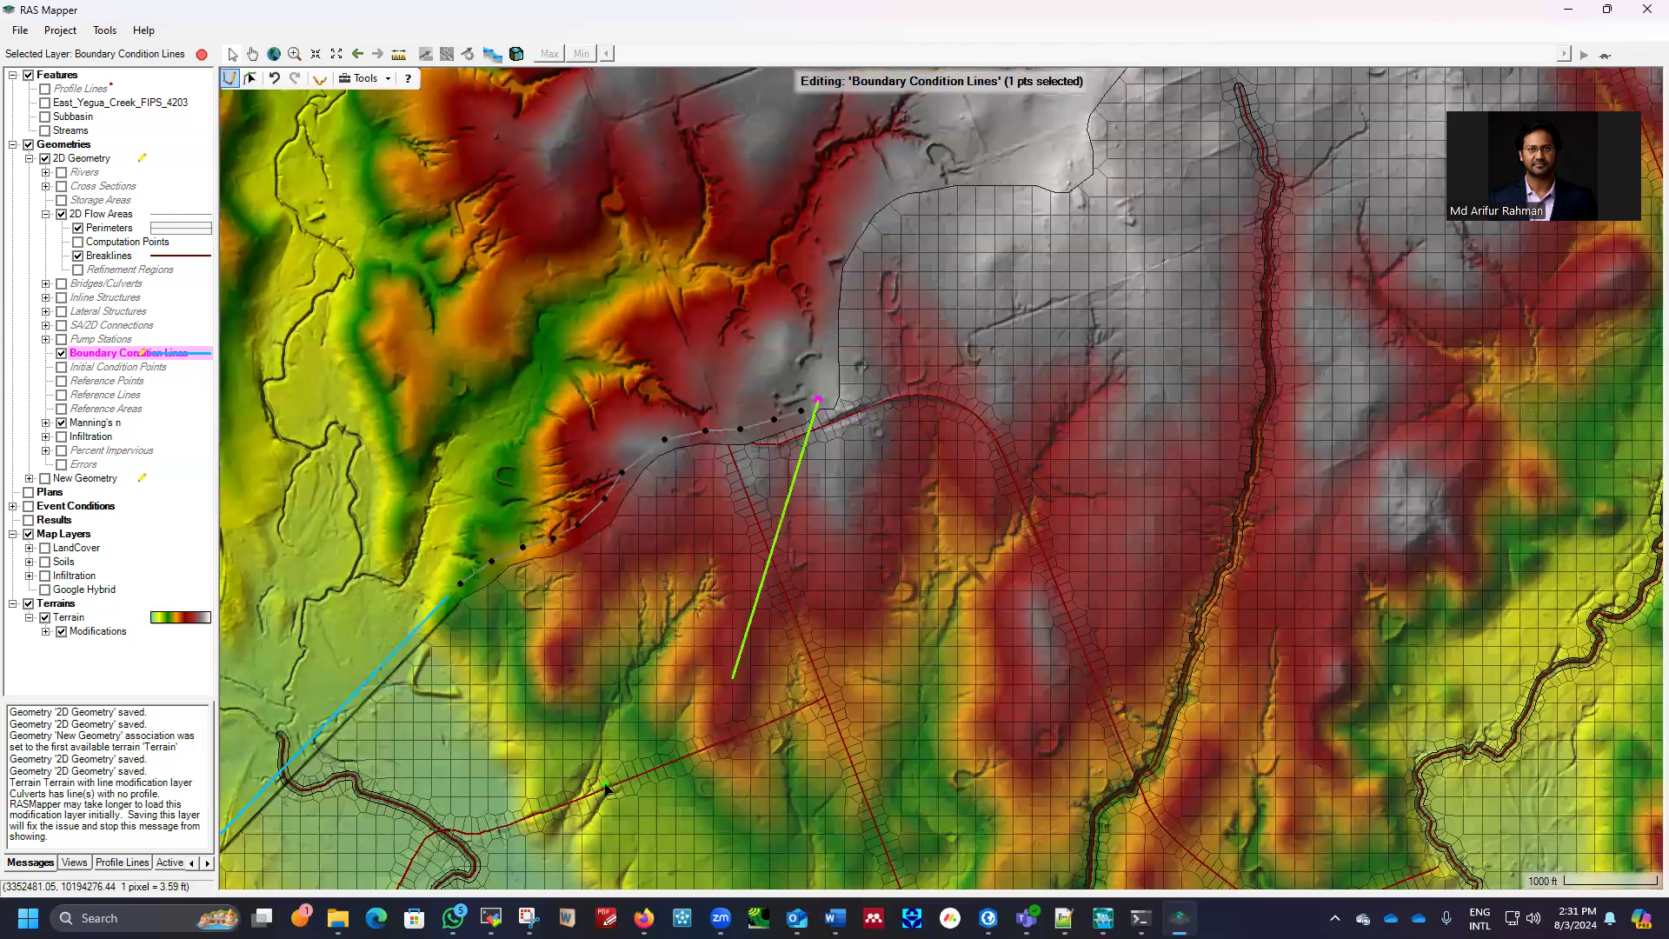
{"action": "scroll", "coordinate": [876, 380], "scroll_direction": "down", "scroll_amount": 2}
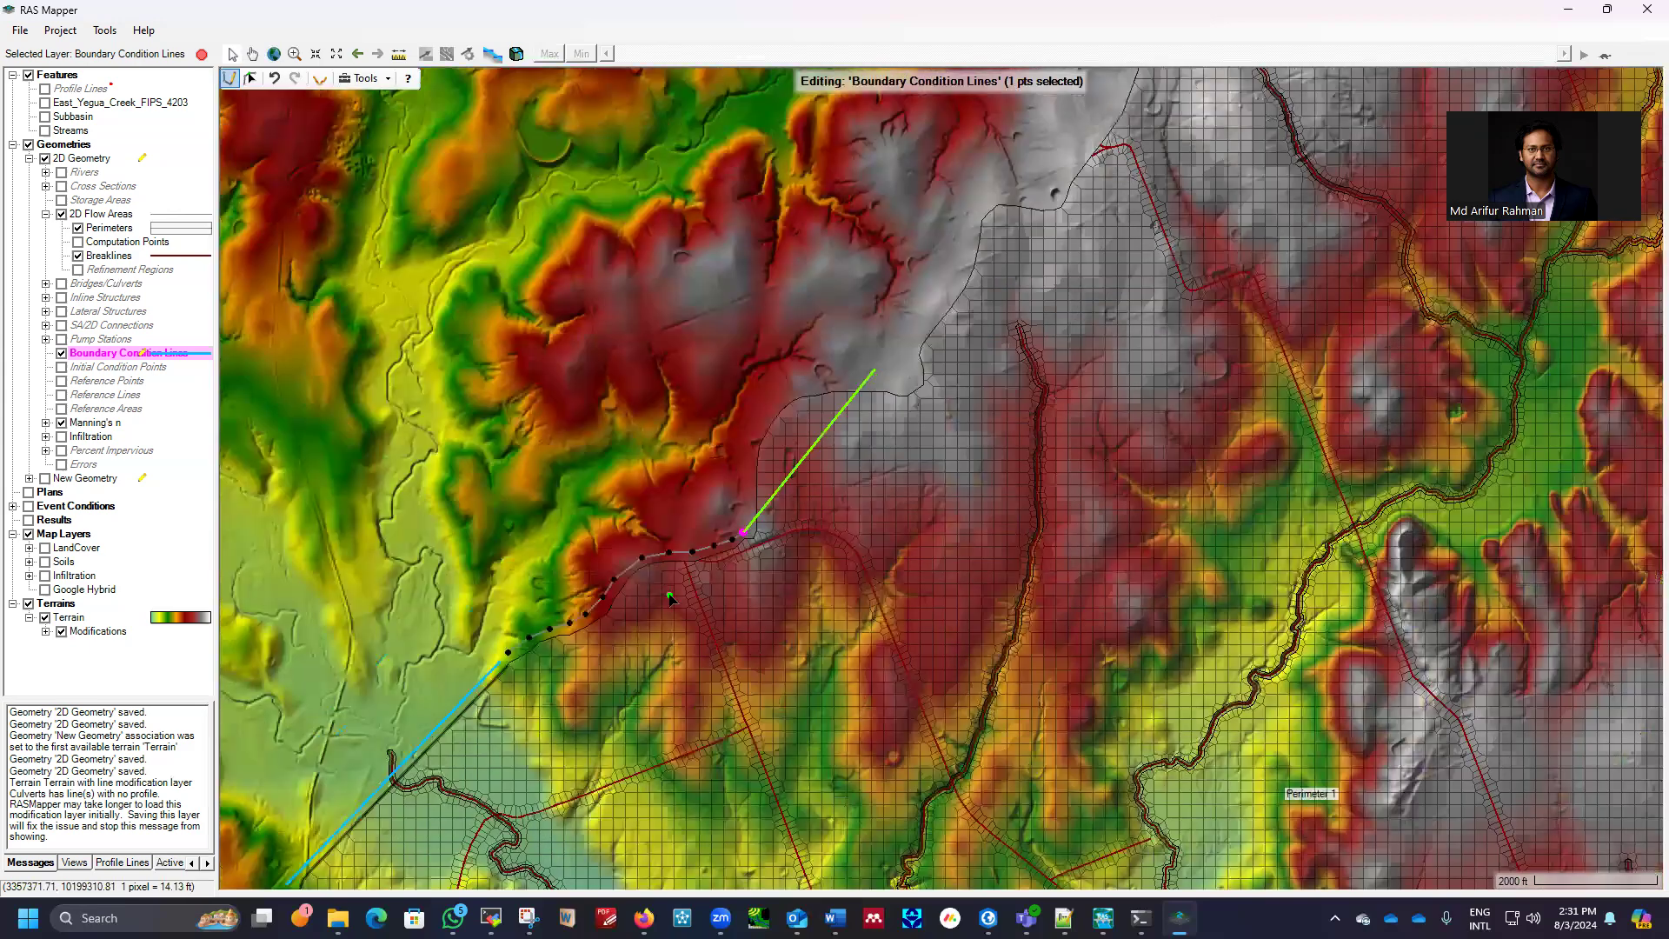
{"action": "scroll", "coordinate": [676, 531], "scroll_direction": "up", "scroll_amount": 1}
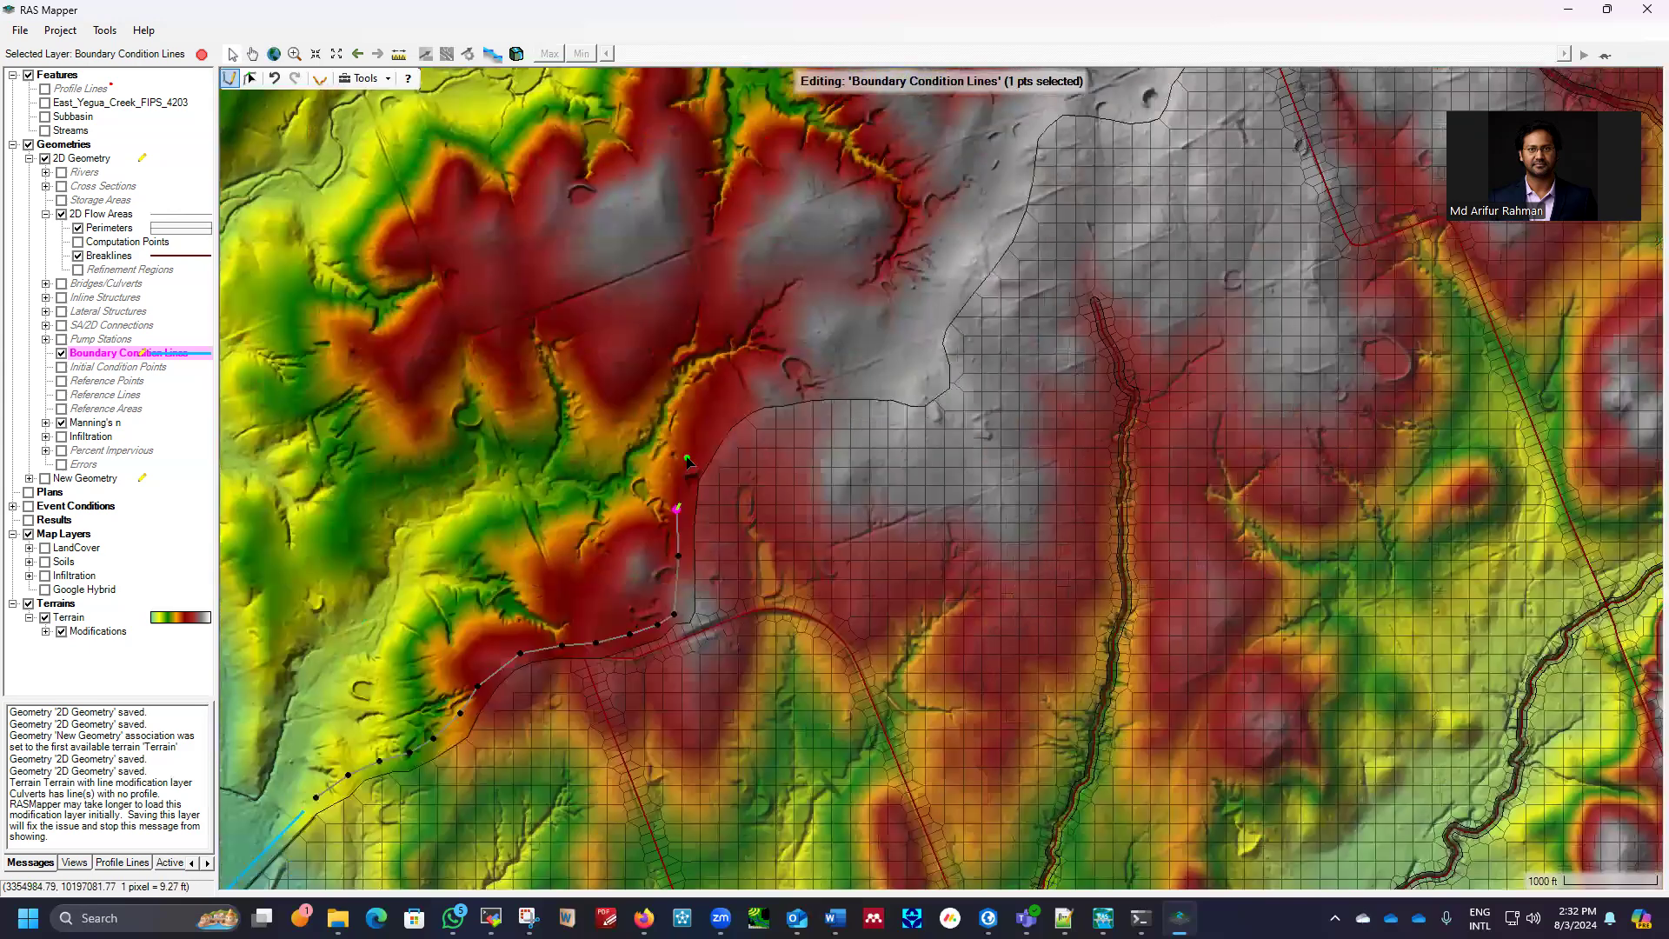
Continue the line around the next perimeter bend, running east along the short edge and northeast up the ridge
{"action": "left_click", "coordinate": [711, 422]}
{"action": "left_click", "coordinate": [738, 395]}
{"action": "left_click", "coordinate": [785, 383]}
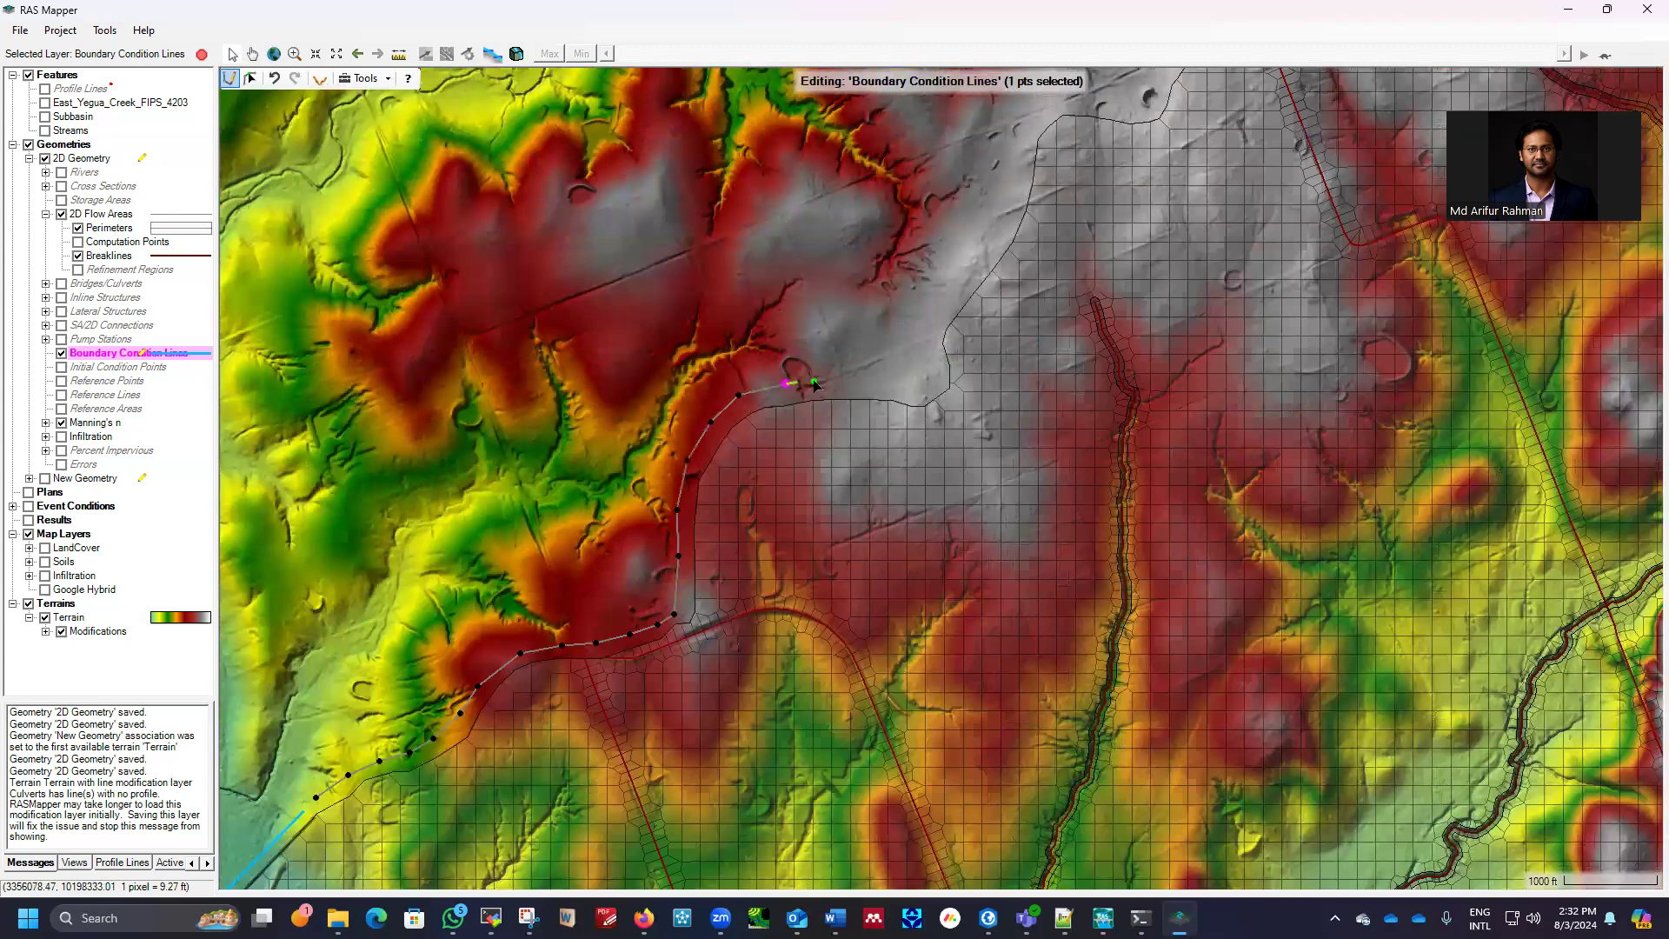
{"action": "left_click", "coordinate": [841, 379]}
{"action": "left_click", "coordinate": [896, 383]}
{"action": "left_click", "coordinate": [923, 367]}
{"action": "left_click", "coordinate": [928, 332]}
{"action": "left_click", "coordinate": [956, 283]}
{"action": "scroll", "coordinate": [504, 629], "scroll_direction": "down", "scroll_amount": 1}
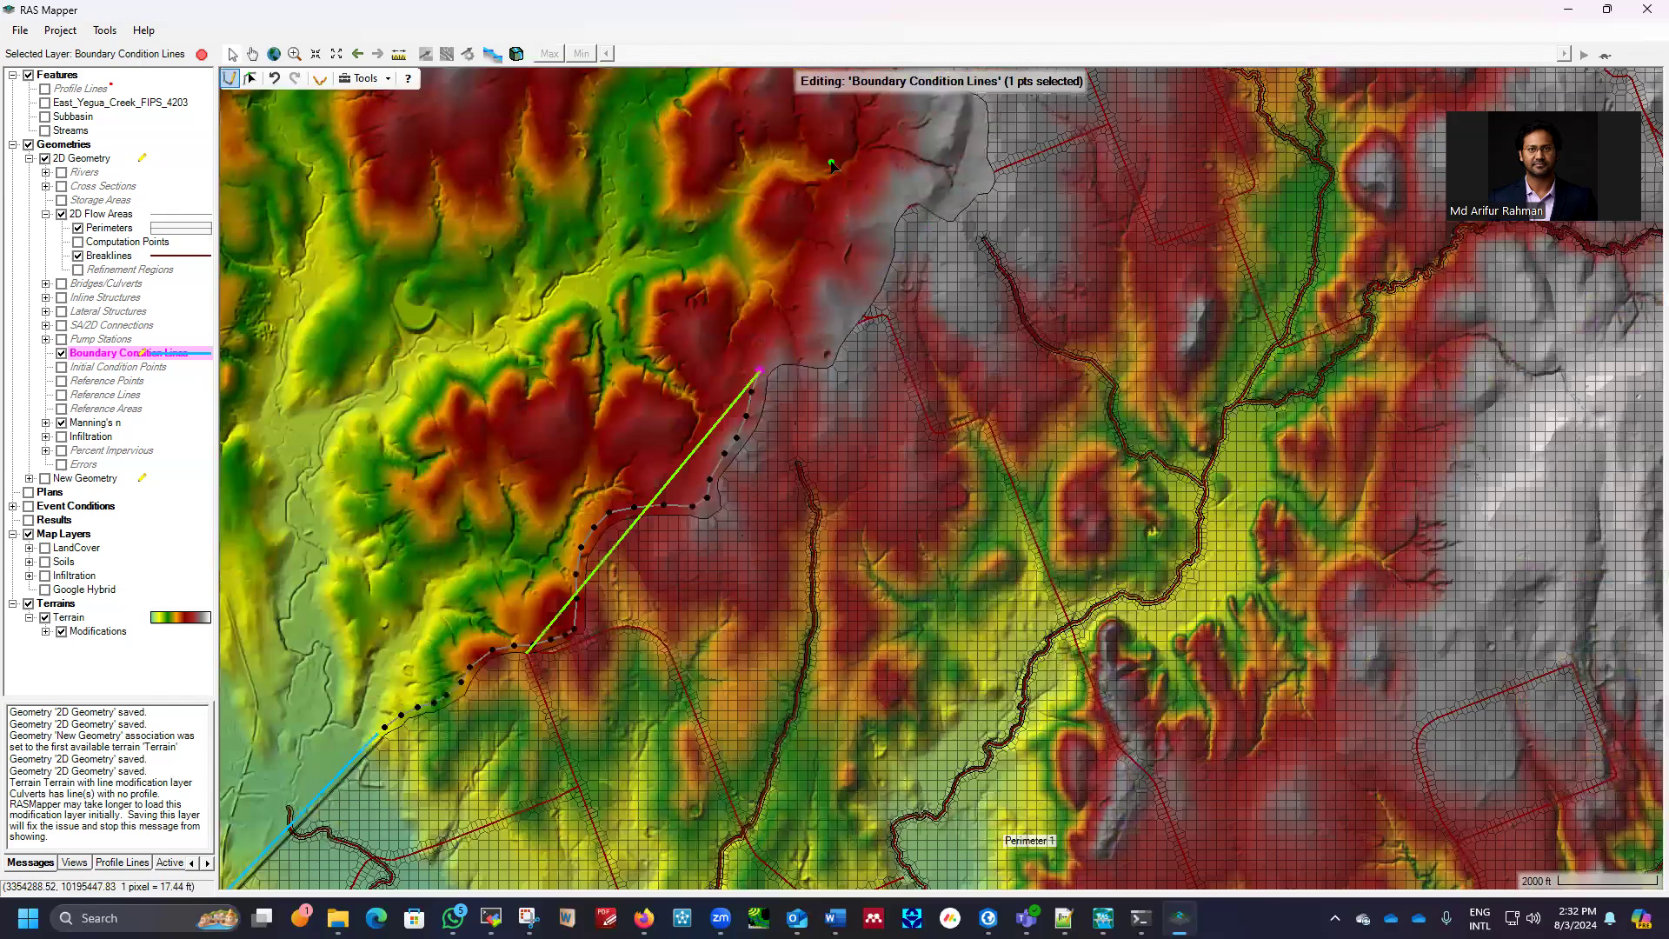
{"action": "scroll", "coordinate": [668, 714], "scroll_direction": "up", "scroll_amount": 1}
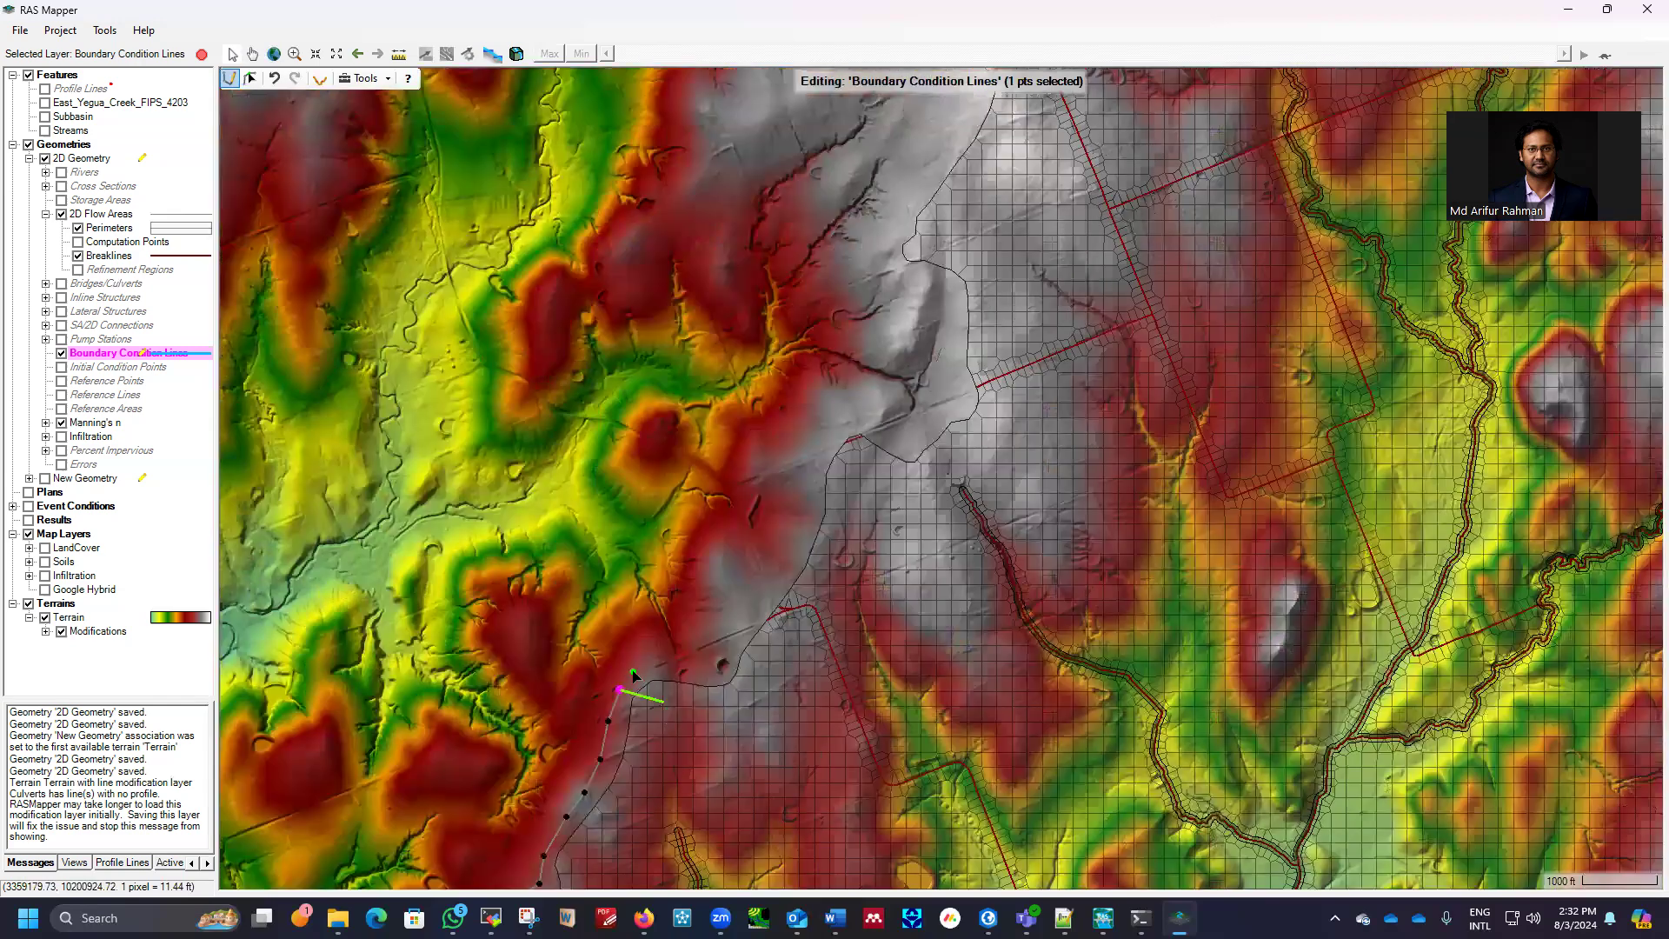
Extend the line around the small pit beside the perimeter and northeast to the start of the next eastward jog
{"action": "left_click", "coordinate": [633, 671]}
{"action": "left_click", "coordinate": [662, 662]}
{"action": "left_click", "coordinate": [703, 667]}
{"action": "left_click", "coordinate": [726, 648]}
{"action": "left_click", "coordinate": [774, 581]}
{"action": "left_click", "coordinate": [814, 471]}
{"action": "left_click", "coordinate": [892, 434]}
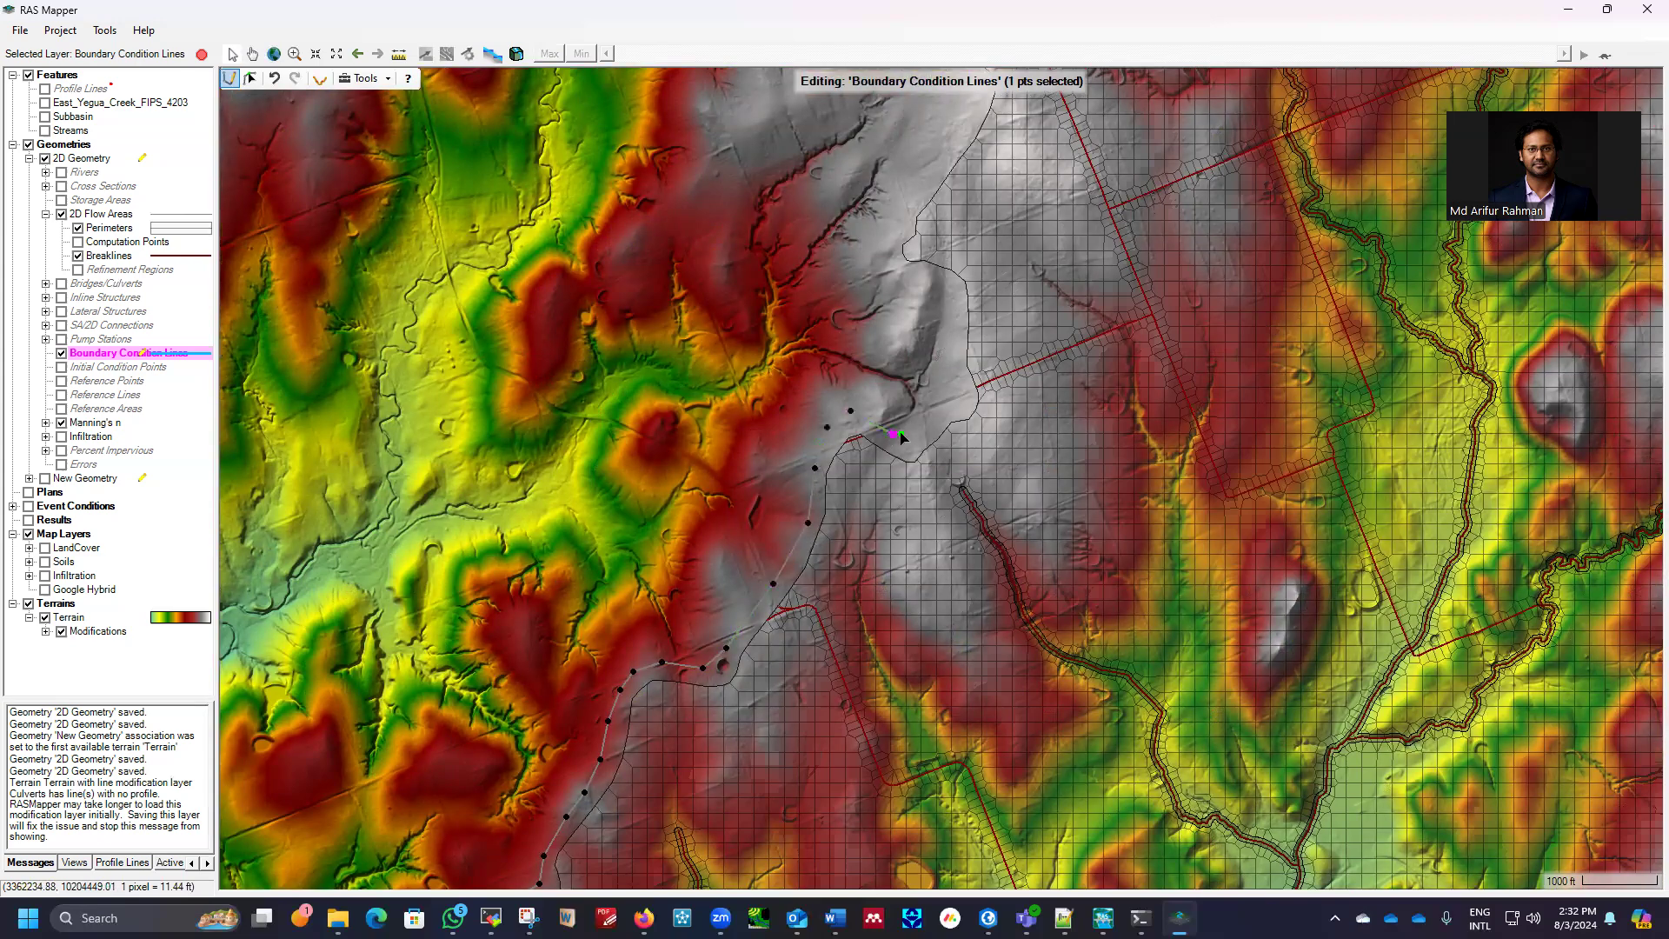
Trace the line around the eastward jog in the northwestern perimeter, back west, and on to the north
{"action": "left_click", "coordinate": [922, 421]}
{"action": "left_click", "coordinate": [950, 340]}
{"action": "left_click", "coordinate": [945, 304]}
{"action": "left_click", "coordinate": [929, 286]}
{"action": "left_click", "coordinate": [889, 271]}
{"action": "left_click", "coordinate": [884, 234]}
{"action": "left_click", "coordinate": [914, 190]}
{"action": "left_click", "coordinate": [938, 157]}
{"action": "scroll", "coordinate": [470, 664], "scroll_direction": "down", "scroll_amount": 3}
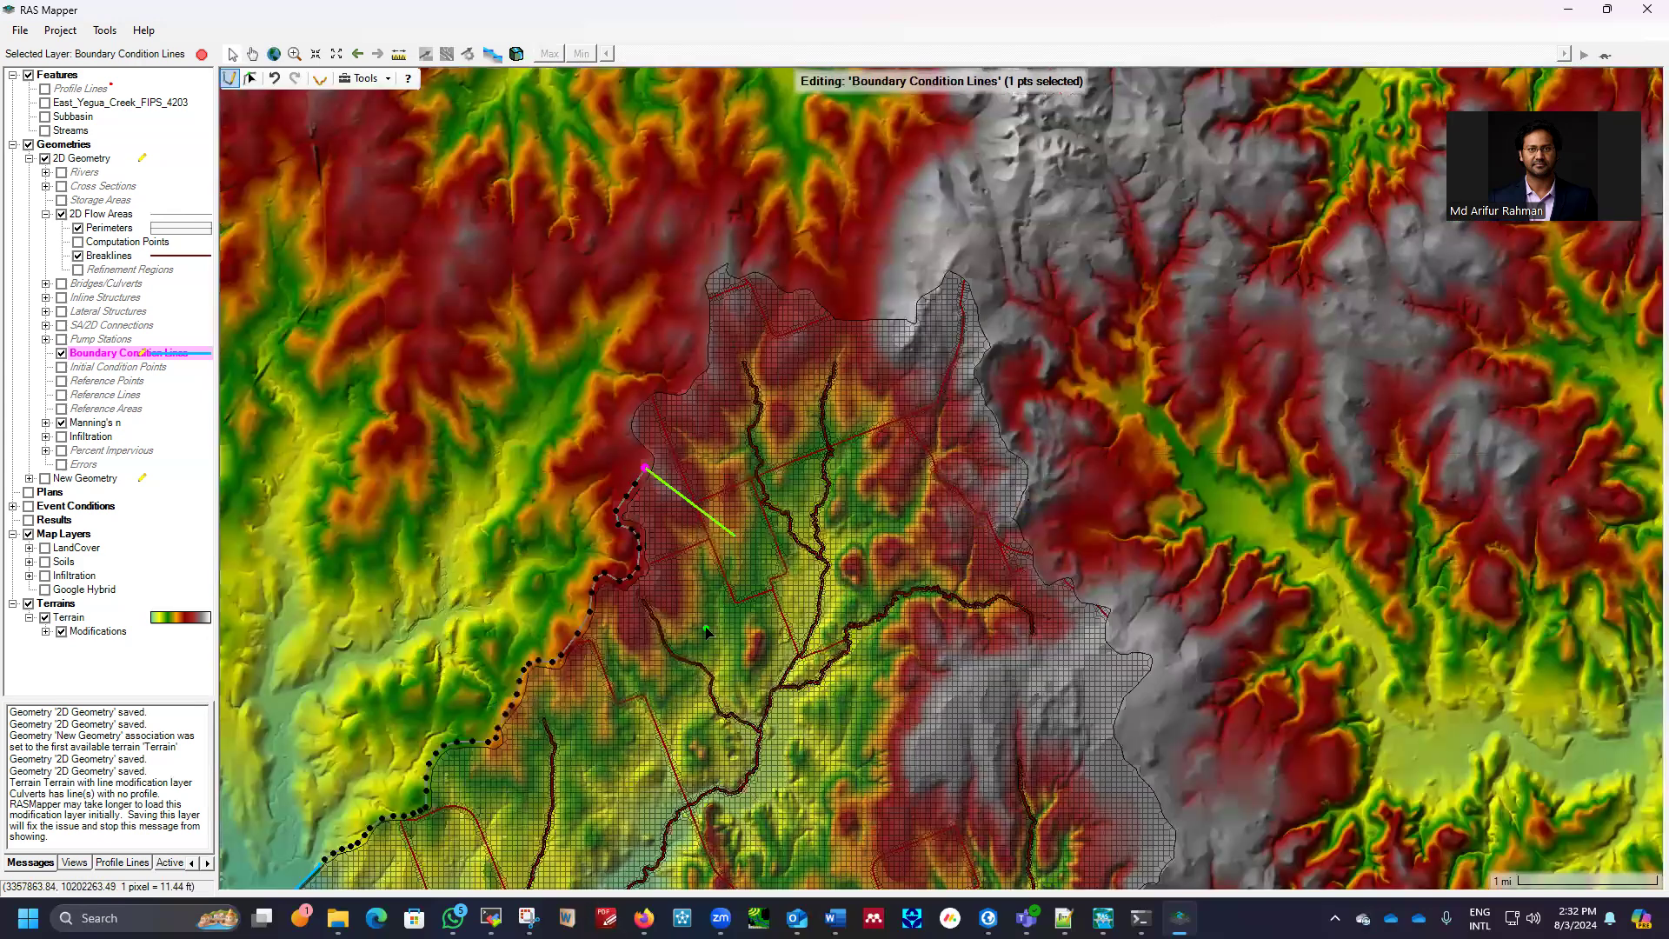
{"action": "scroll", "coordinate": [682, 259], "scroll_direction": "up", "scroll_amount": 2}
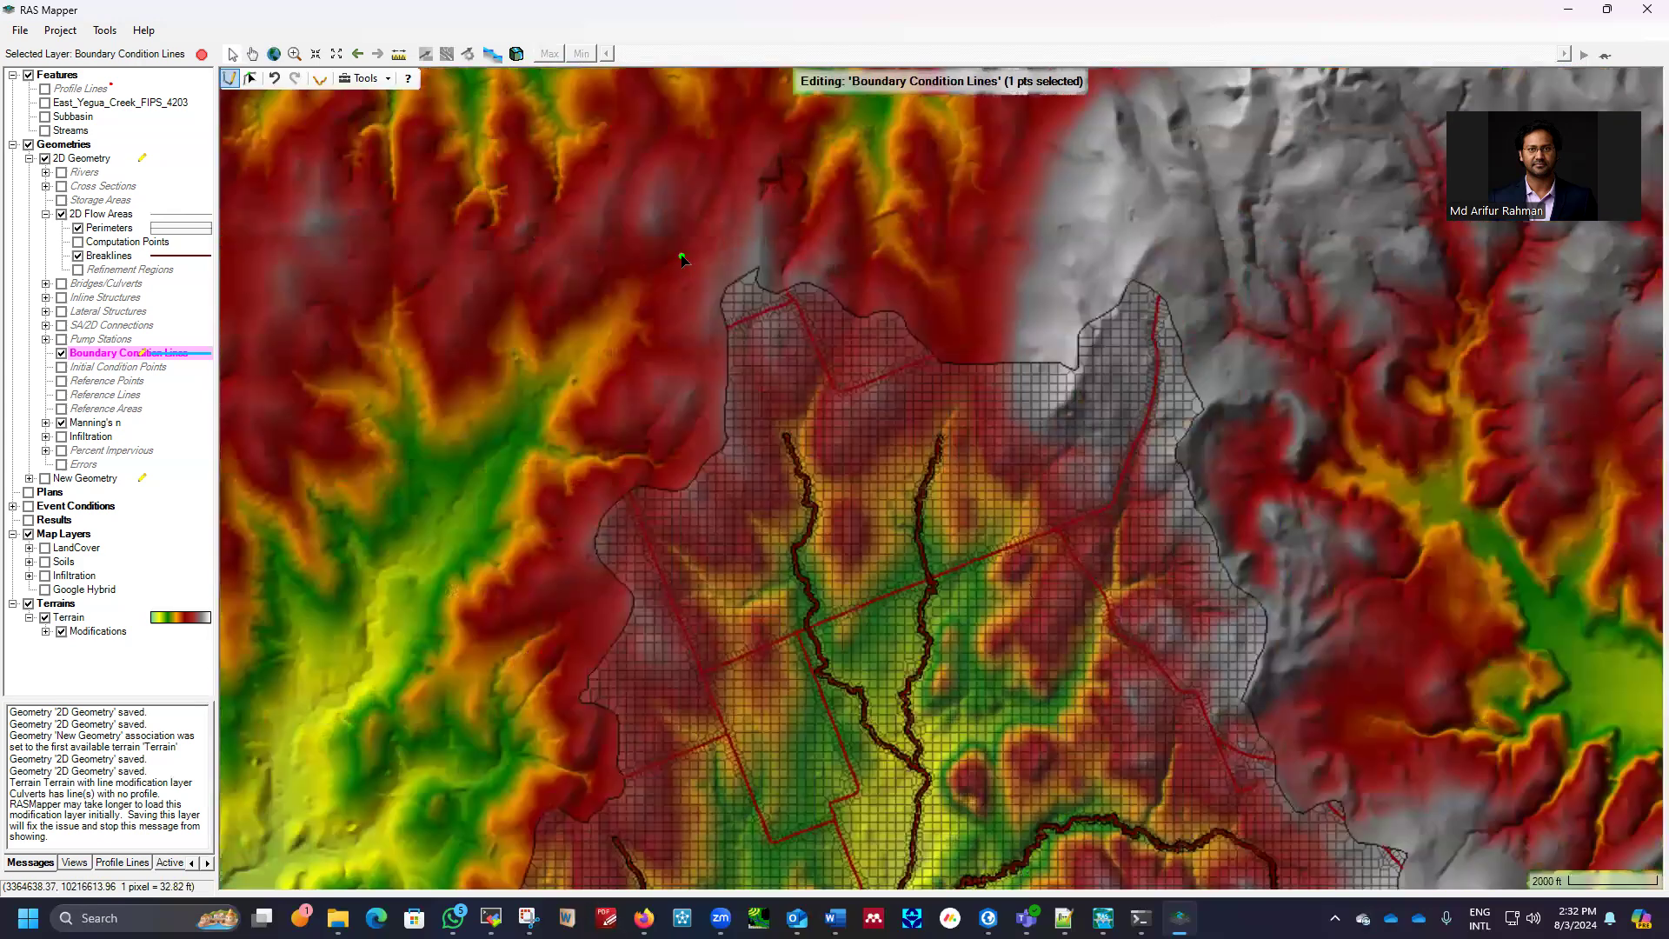
{"action": "scroll", "coordinate": [582, 502], "scroll_direction": "up", "scroll_amount": 1}
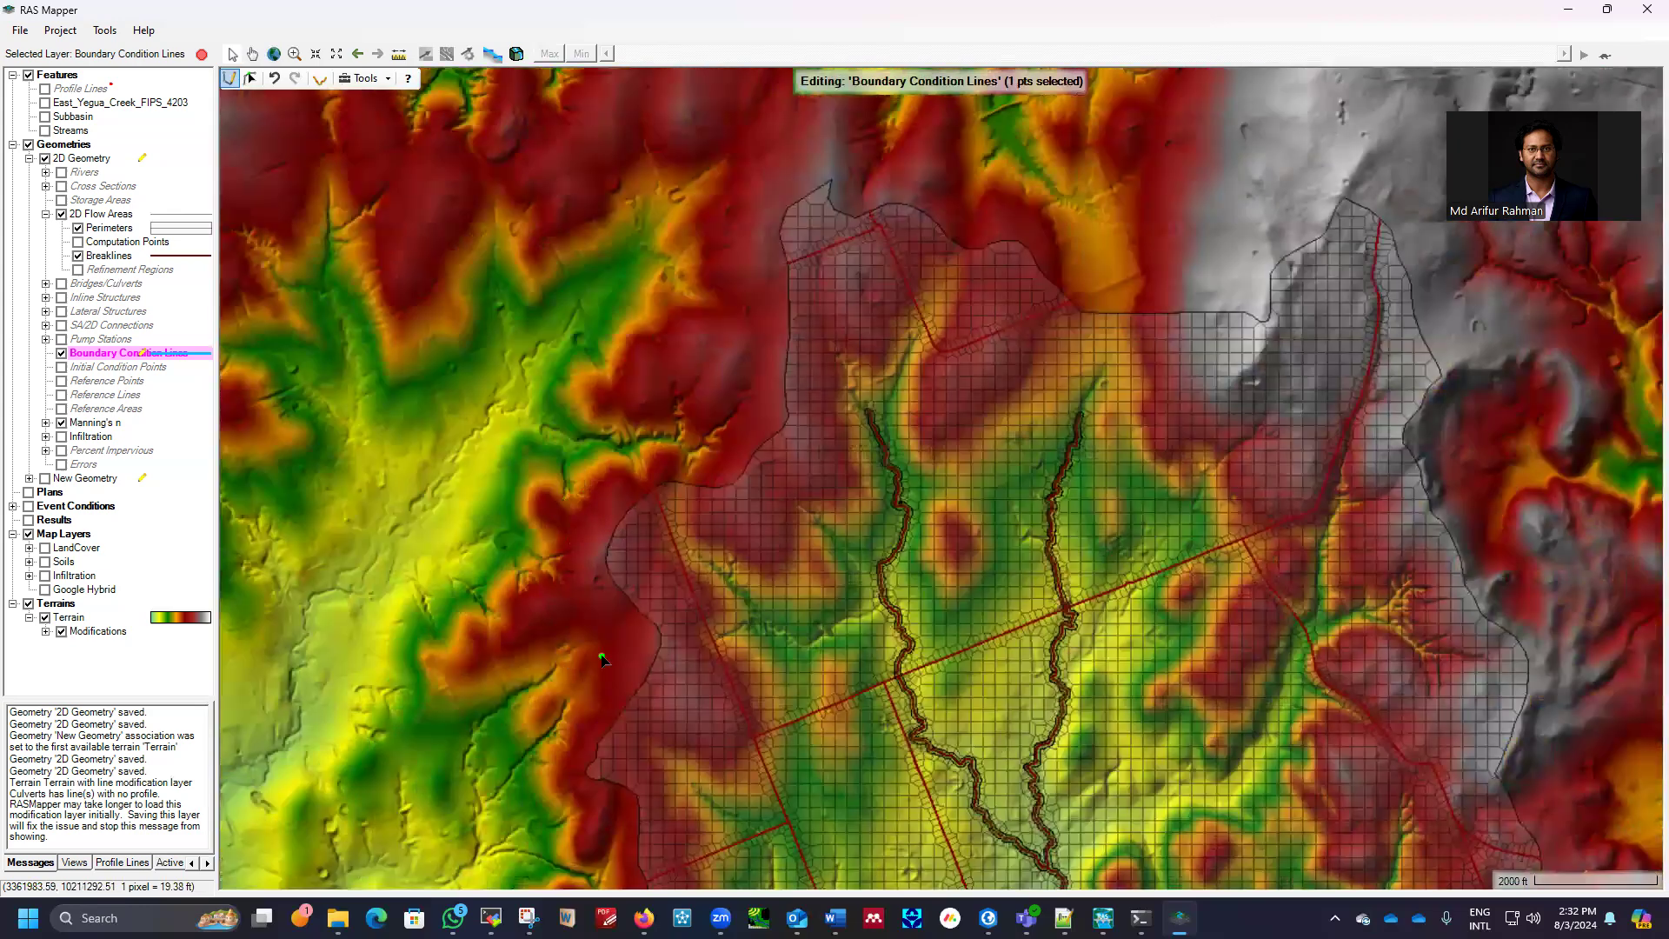
Carry the line around the rounded western bulge of the perimeter and northeast to the straight north-south edge
{"action": "scroll", "coordinate": [643, 639], "scroll_direction": "up", "scroll_amount": 1}
{"action": "left_click", "coordinate": [598, 573]}
{"action": "left_click", "coordinate": [594, 540]}
{"action": "left_click", "coordinate": [615, 501]}
{"action": "left_click", "coordinate": [645, 479]}
{"action": "left_click", "coordinate": [664, 467]}
{"action": "left_click", "coordinate": [695, 474]}
{"action": "left_click", "coordinate": [720, 467]}
{"action": "left_click", "coordinate": [752, 436]}
{"action": "left_click", "coordinate": [771, 408]}
{"action": "left_click", "coordinate": [773, 372]}
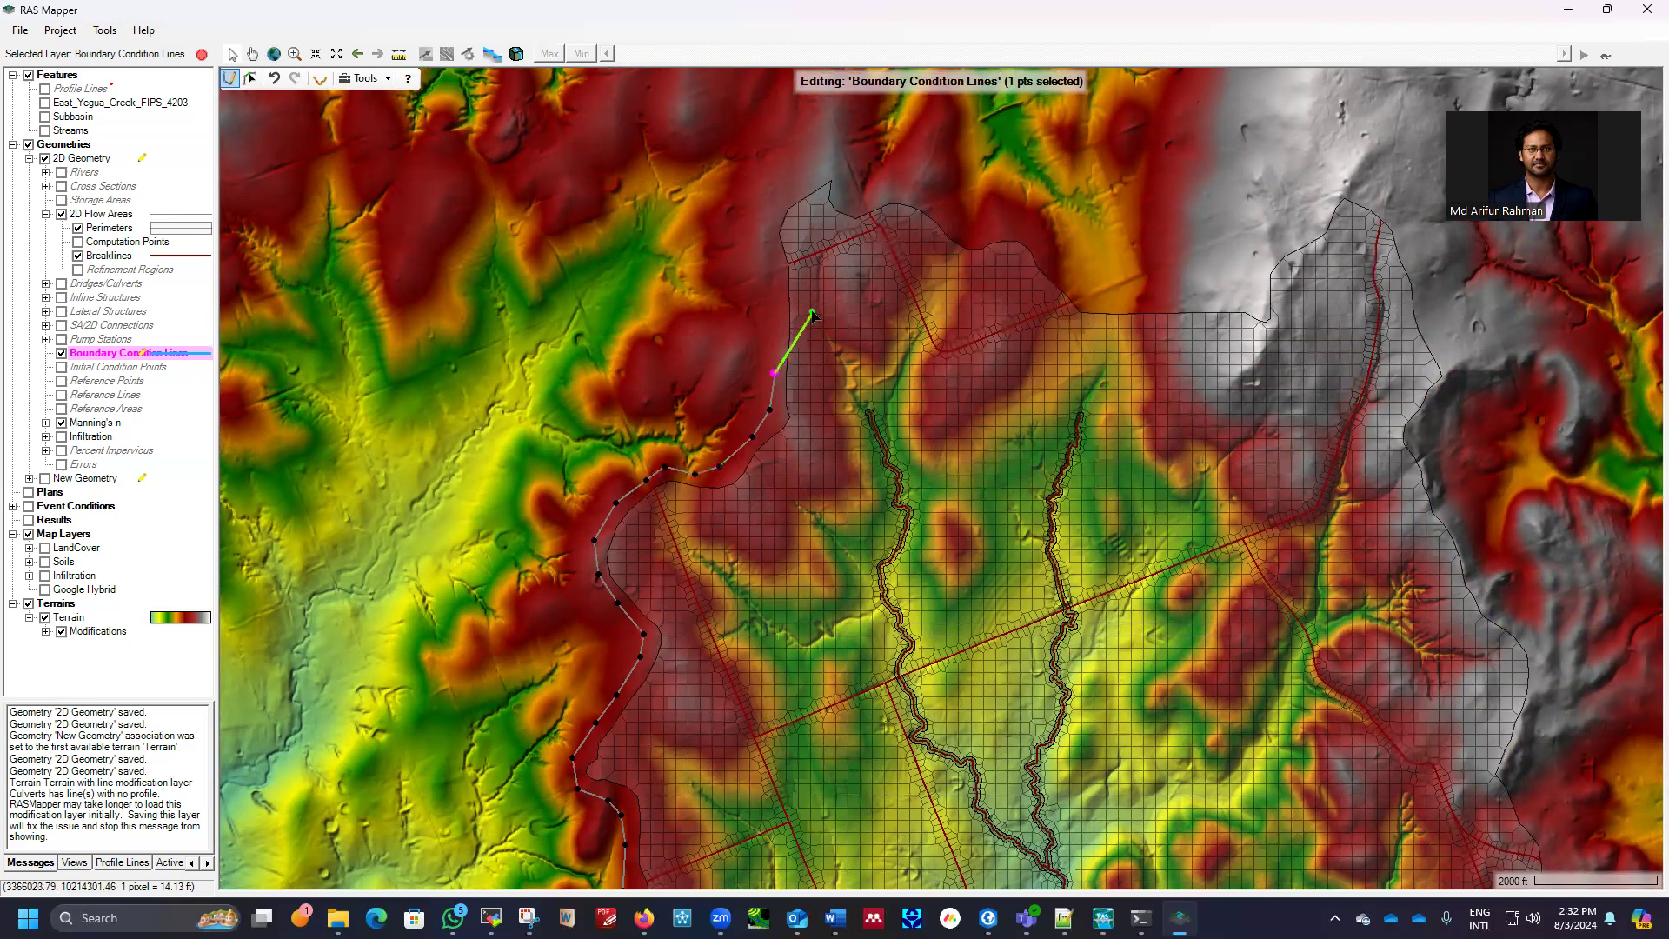
Extend the line north along the straight edge and around the corner to the northwestern lobe's pointed tip
{"action": "left_click", "coordinate": [776, 340]}
{"action": "left_click", "coordinate": [776, 291]}
{"action": "left_click", "coordinate": [771, 252]}
{"action": "left_click", "coordinate": [770, 217]}
{"action": "left_click", "coordinate": [786, 187]}
{"action": "left_click", "coordinate": [817, 168]}
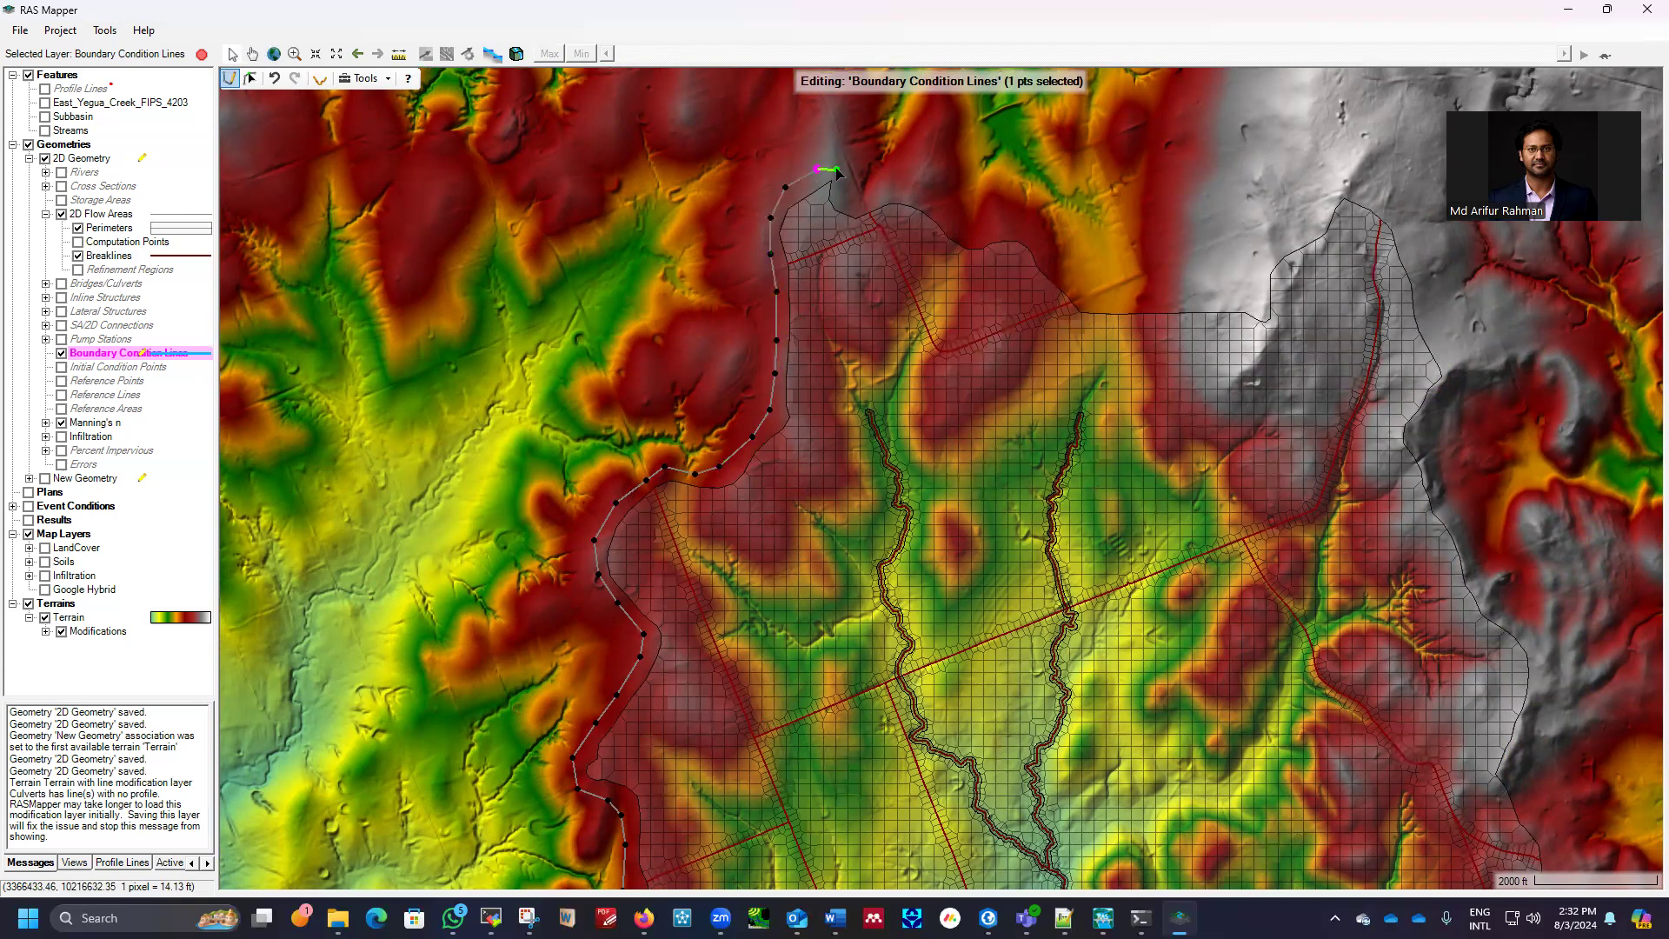
Trace the line over the northwestern lobe's tip and southeast outside the perimeter toward the breakline at the northern edge
{"action": "left_click", "coordinate": [836, 170]}
{"action": "left_click", "coordinate": [842, 197]}
{"action": "left_click", "coordinate": [862, 193]}
{"action": "left_click", "coordinate": [898, 191]}
{"action": "left_click", "coordinate": [934, 209]}
{"action": "left_click", "coordinate": [957, 232]}
{"action": "left_click", "coordinate": [984, 228]}
{"action": "left_click", "coordinate": [1010, 227]}
{"action": "left_click", "coordinate": [1043, 254]}
{"action": "left_click", "coordinate": [1063, 283]}
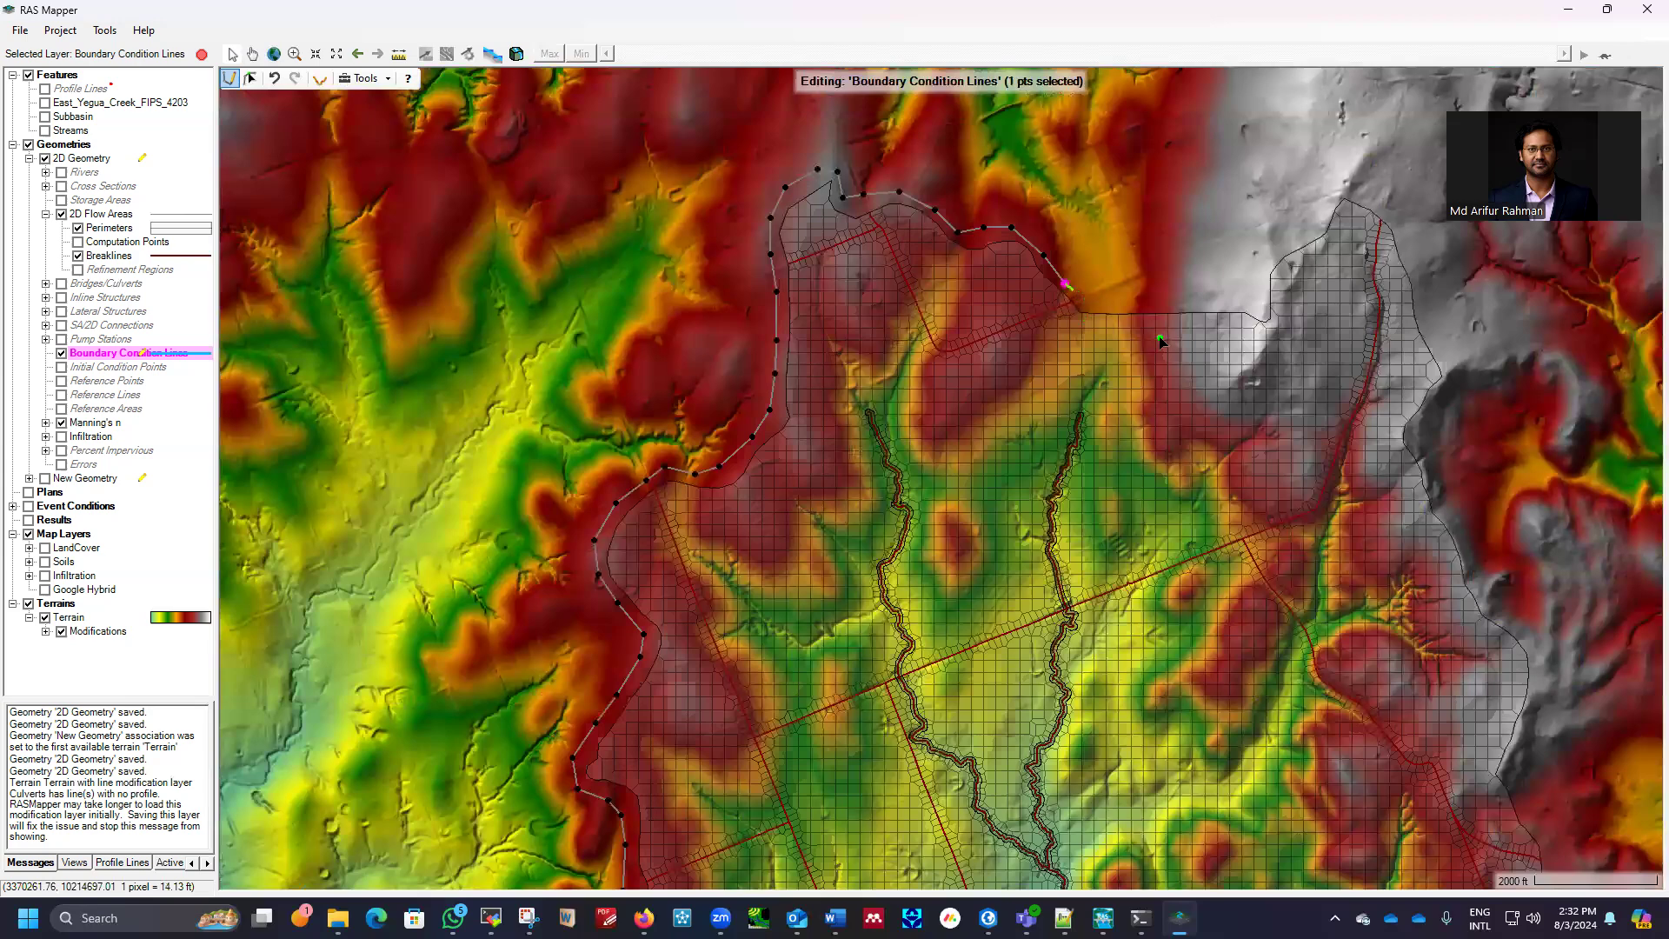
Extend the line east above the straight northern edge and northeast up the ridge toward the perimeter's northeastern tip
{"action": "left_click", "coordinate": [1088, 299]}
{"action": "left_click", "coordinate": [1105, 296]}
{"action": "left_click", "coordinate": [1153, 300]}
{"action": "scroll", "coordinate": [1410, 189], "scroll_direction": "up", "scroll_amount": 1}
{"action": "scroll", "coordinate": [1250, 209], "scroll_direction": "up", "scroll_amount": 2}
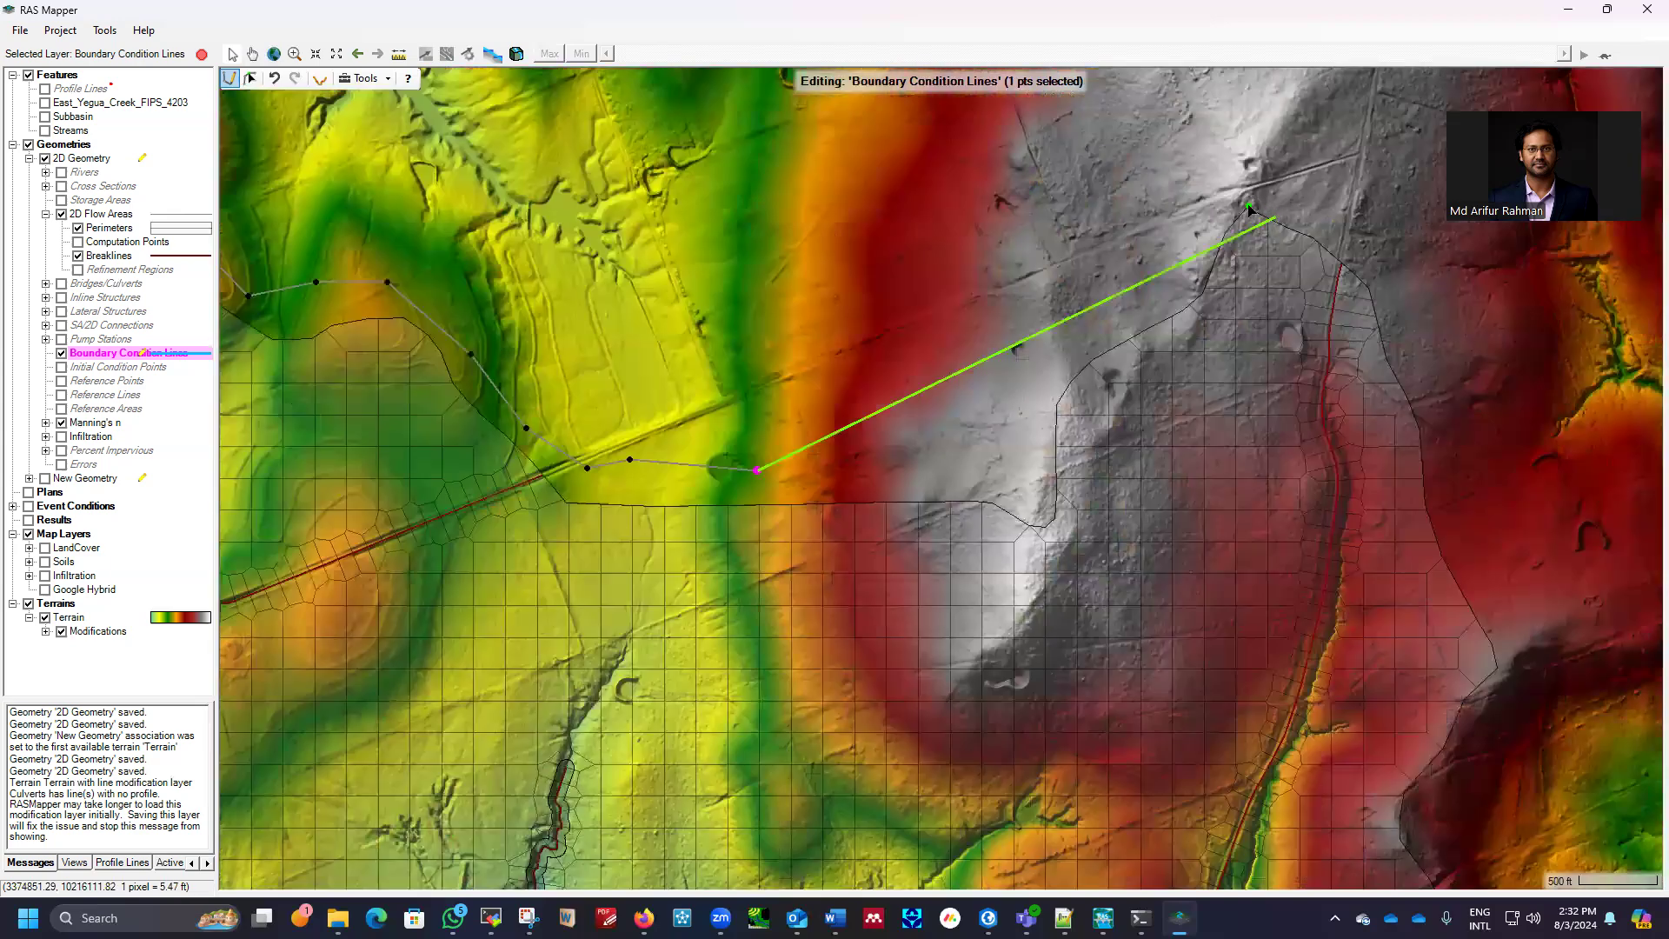
{"action": "left_click", "coordinate": [801, 473]}
{"action": "left_click", "coordinate": [898, 478]}
{"action": "left_click", "coordinate": [980, 474]}
{"action": "left_click", "coordinate": [1023, 451]}
{"action": "left_click", "coordinate": [1037, 392]}
{"action": "left_click", "coordinate": [1079, 348]}
{"action": "left_click", "coordinate": [1190, 259]}
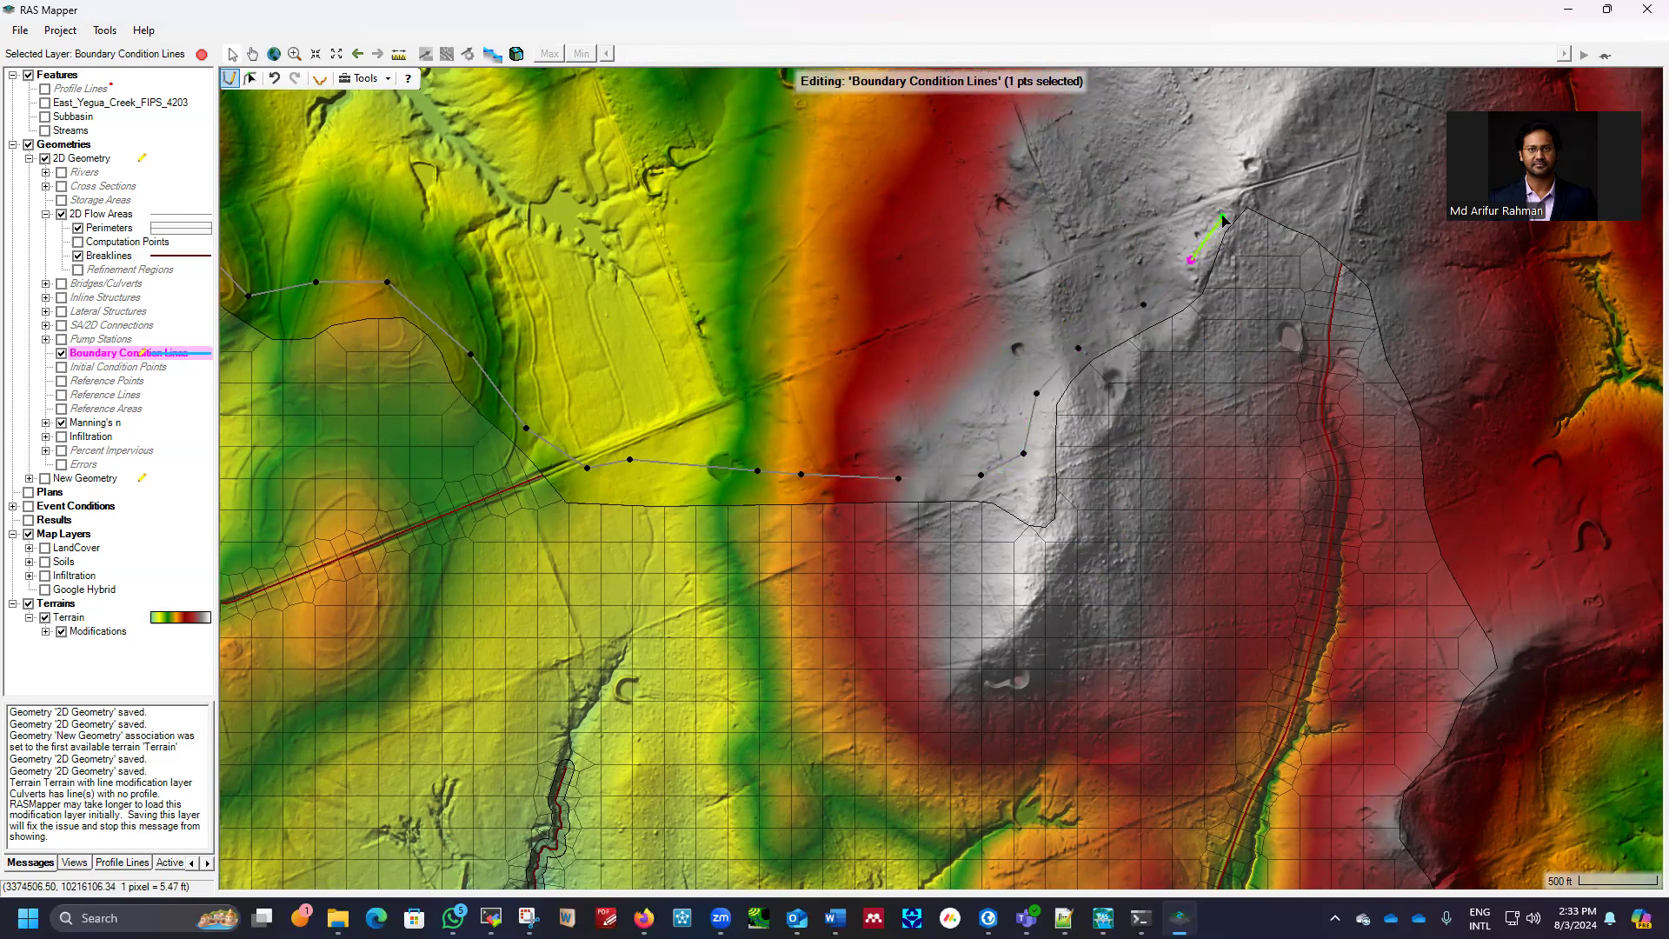
Finish the line at the perimeter's northeastern tip and name it with the Overflow_BC prefix
{"action": "double_click", "coordinate": [1233, 203]}
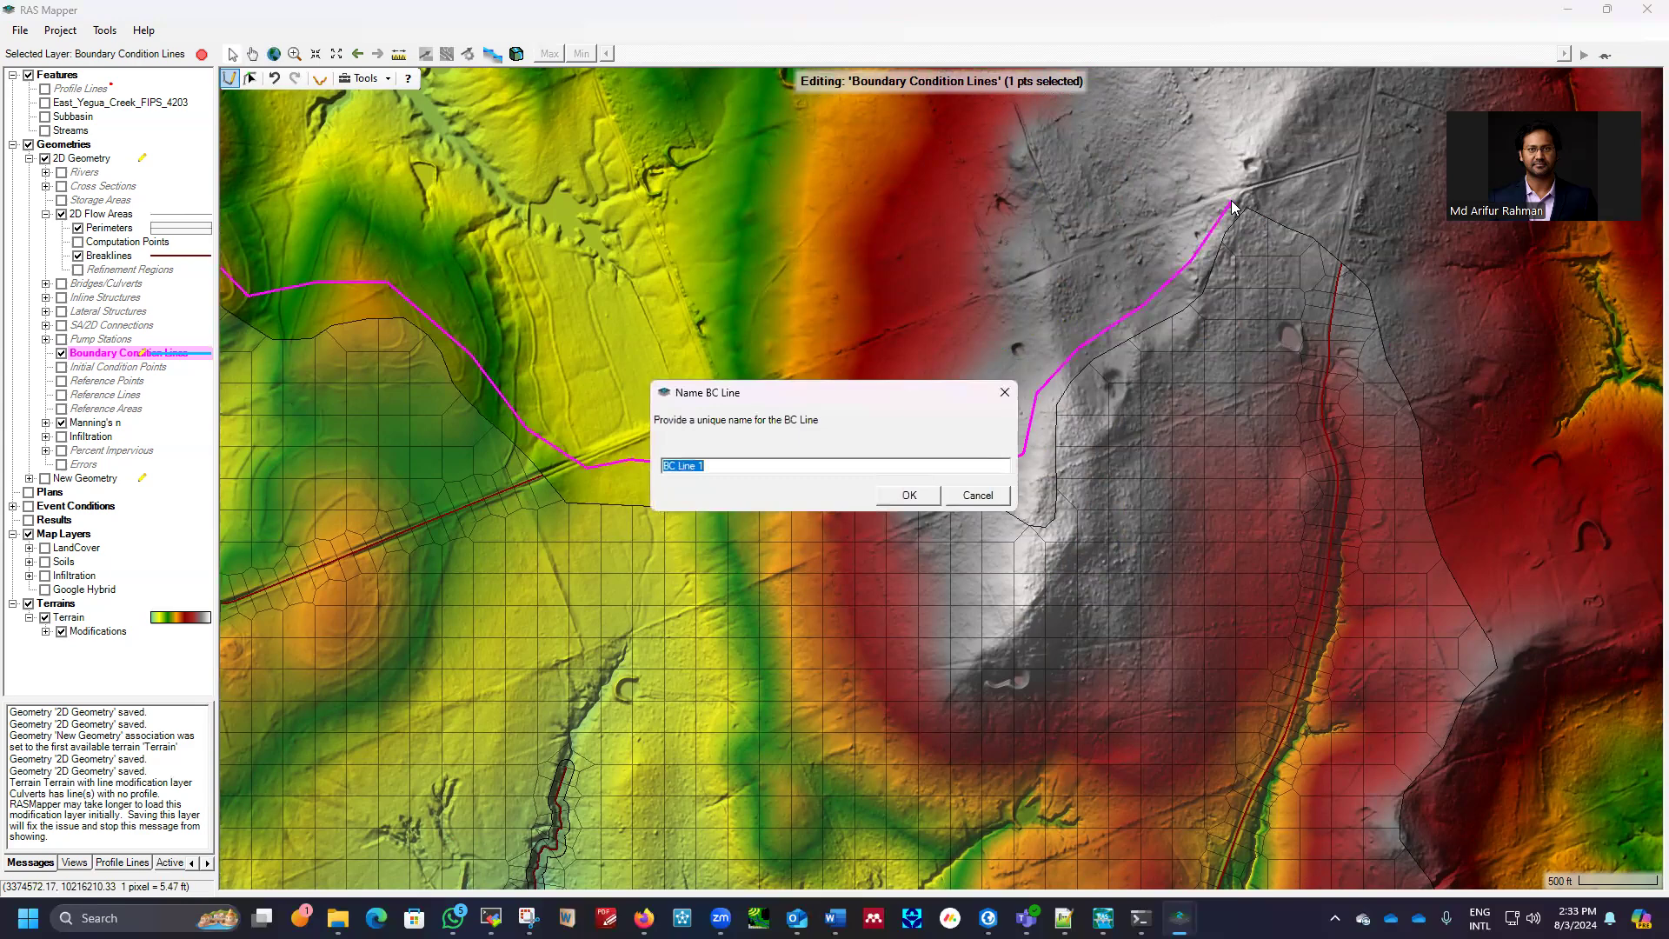
{"action": "type", "text": "Overflow_BC1"}
{"action": "key", "text": "BackSpace"}
{"action": "left_click_drag", "start_coordinate": [800, 470], "coordinate": [642, 473]}
{"action": "left_click", "coordinate": [908, 495]}
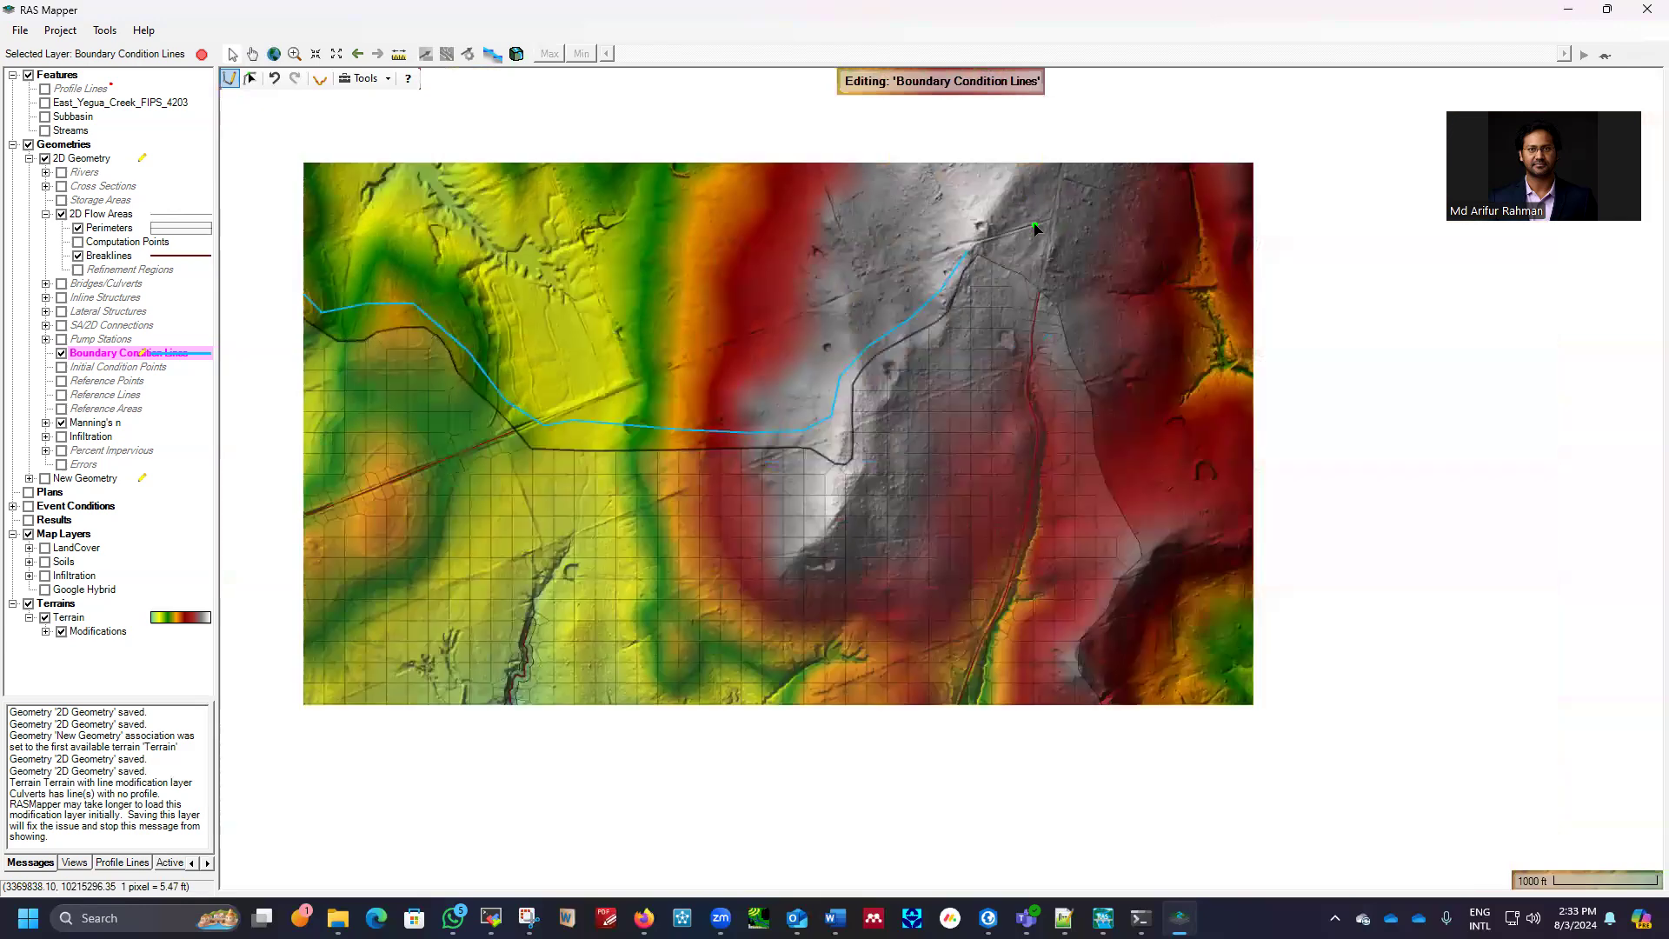
Start another boundary condition line just east of the northeastern tip, leaving a gap to the overflow line, and trace it southeast outside the perimeter
{"action": "scroll", "coordinate": [1035, 235], "scroll_direction": "up", "scroll_amount": 1}
{"action": "scroll", "coordinate": [1057, 261], "scroll_direction": "up", "scroll_amount": 1}
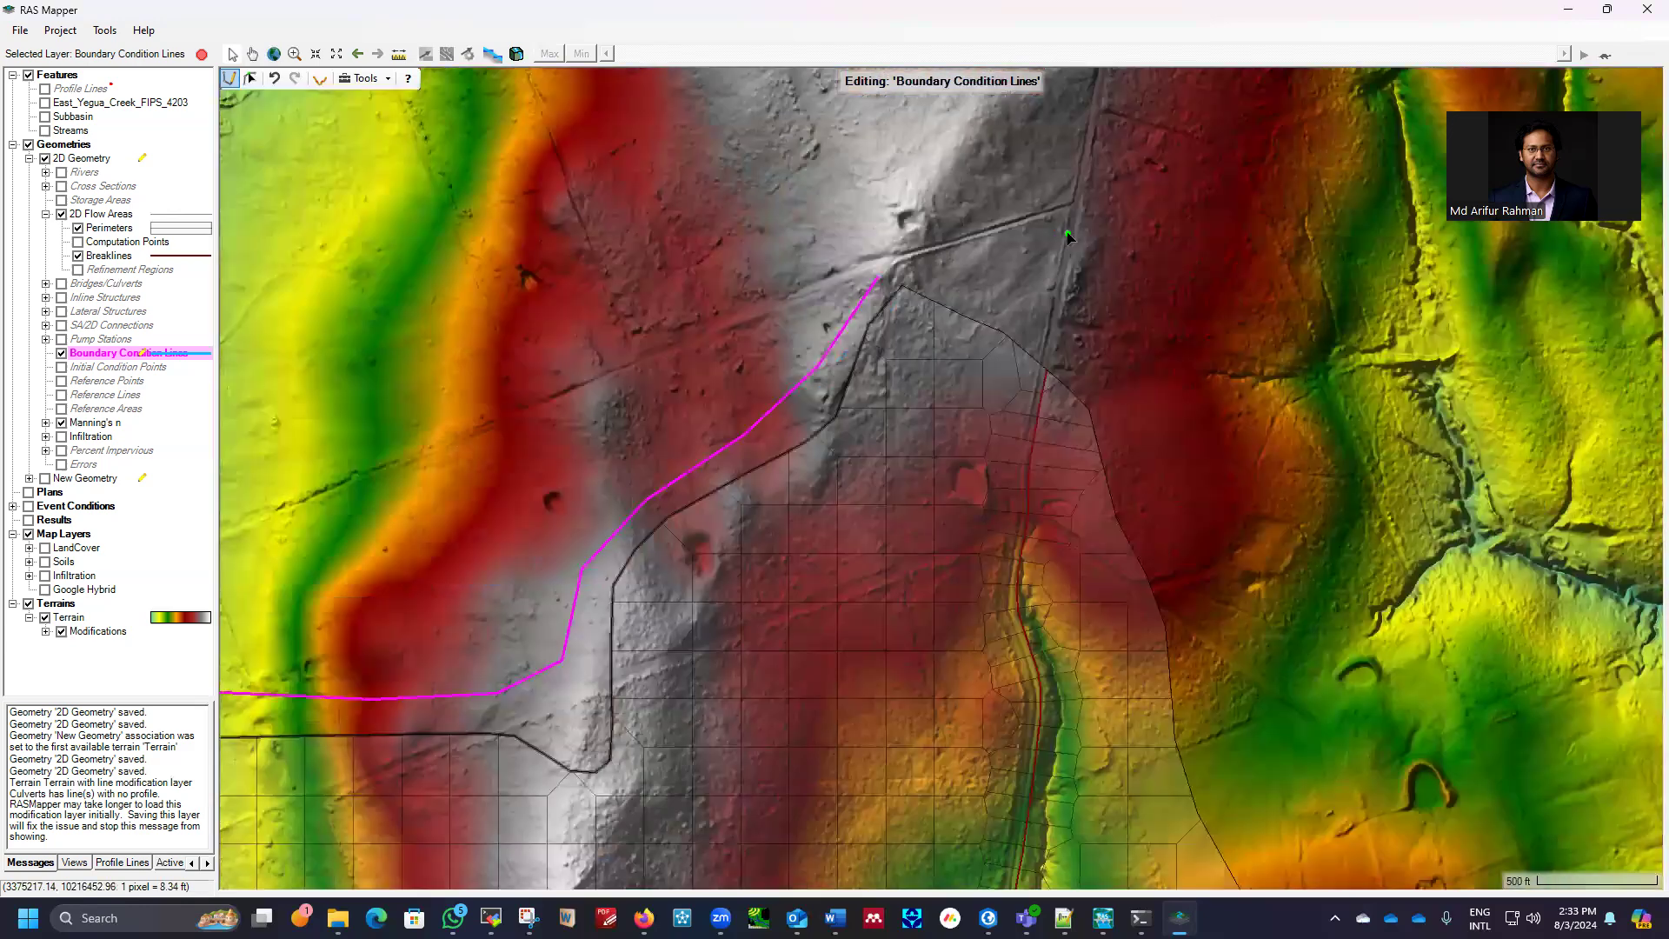
{"action": "scroll", "coordinate": [839, 295], "scroll_direction": "up", "scroll_amount": 2}
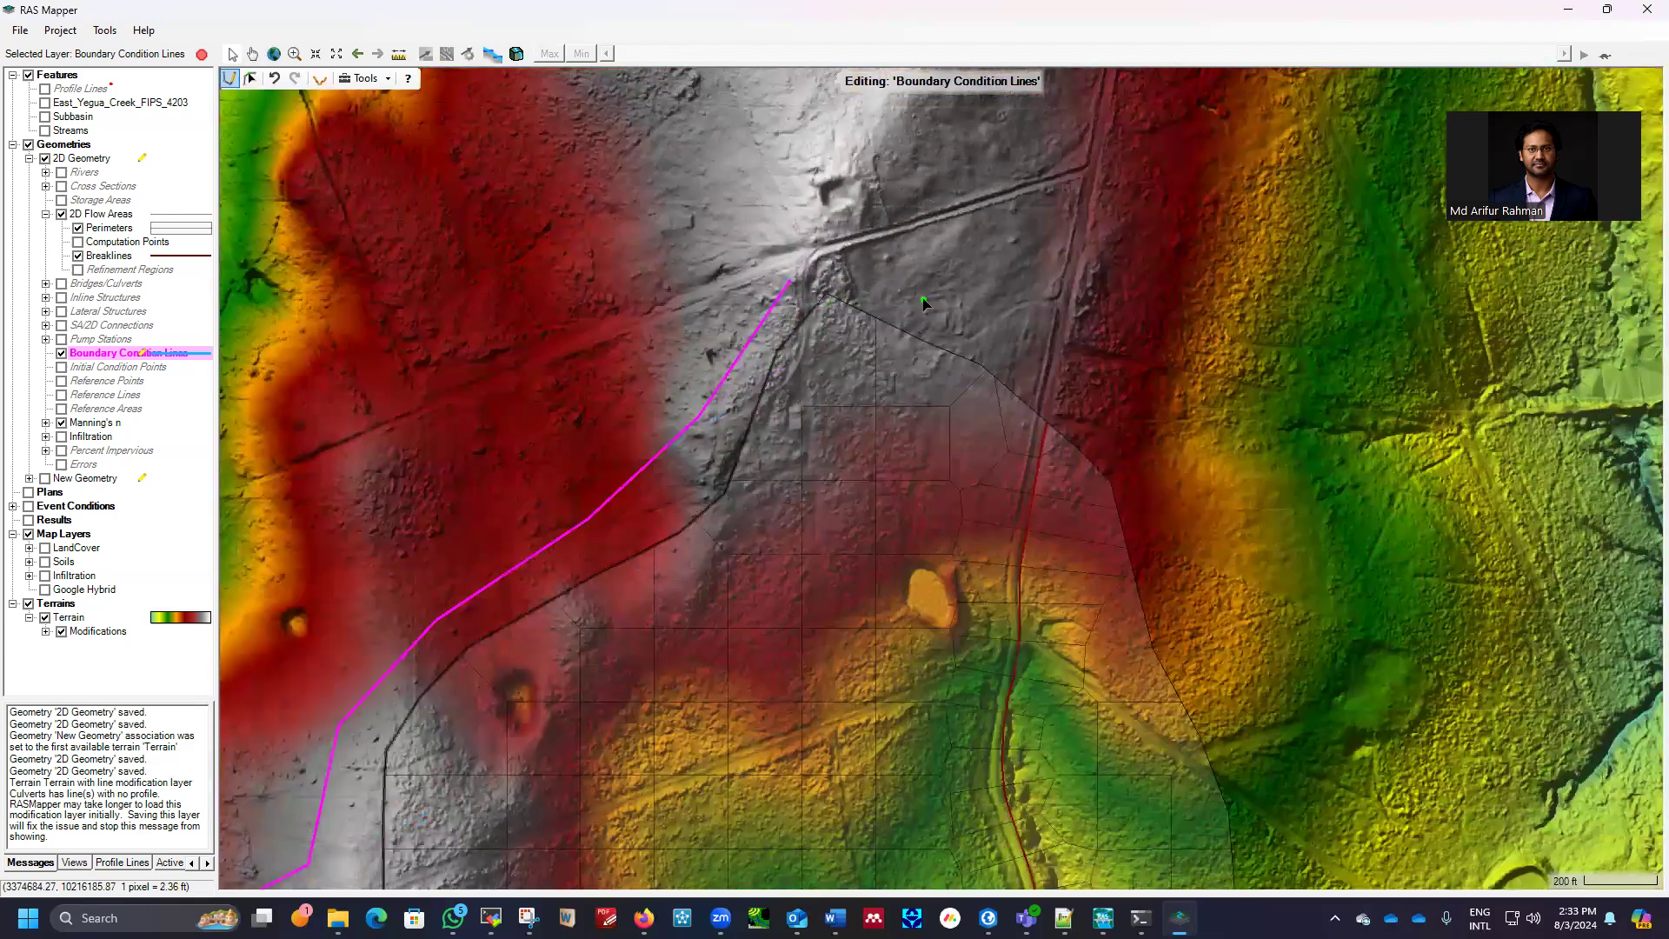
{"action": "scroll", "coordinate": [925, 303], "scroll_direction": "up", "scroll_amount": 1}
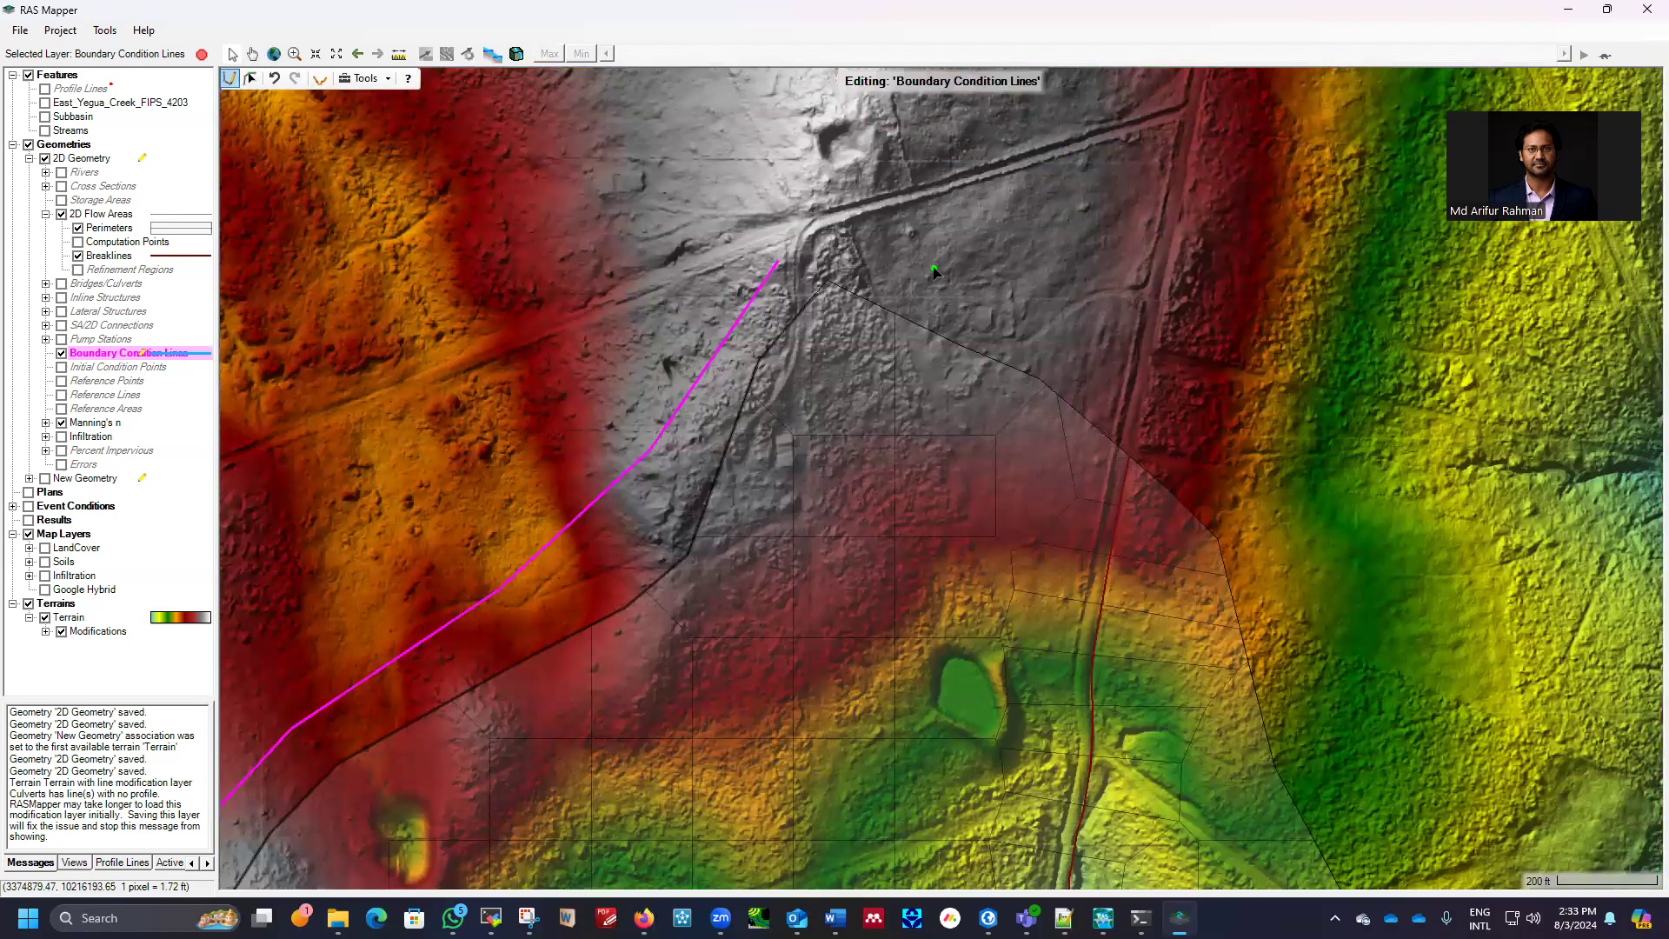
{"action": "left_click", "coordinate": [933, 271]}
{"action": "left_click", "coordinate": [1045, 307]}
{"action": "left_click", "coordinate": [1273, 516]}
{"action": "left_click", "coordinate": [1311, 671]}
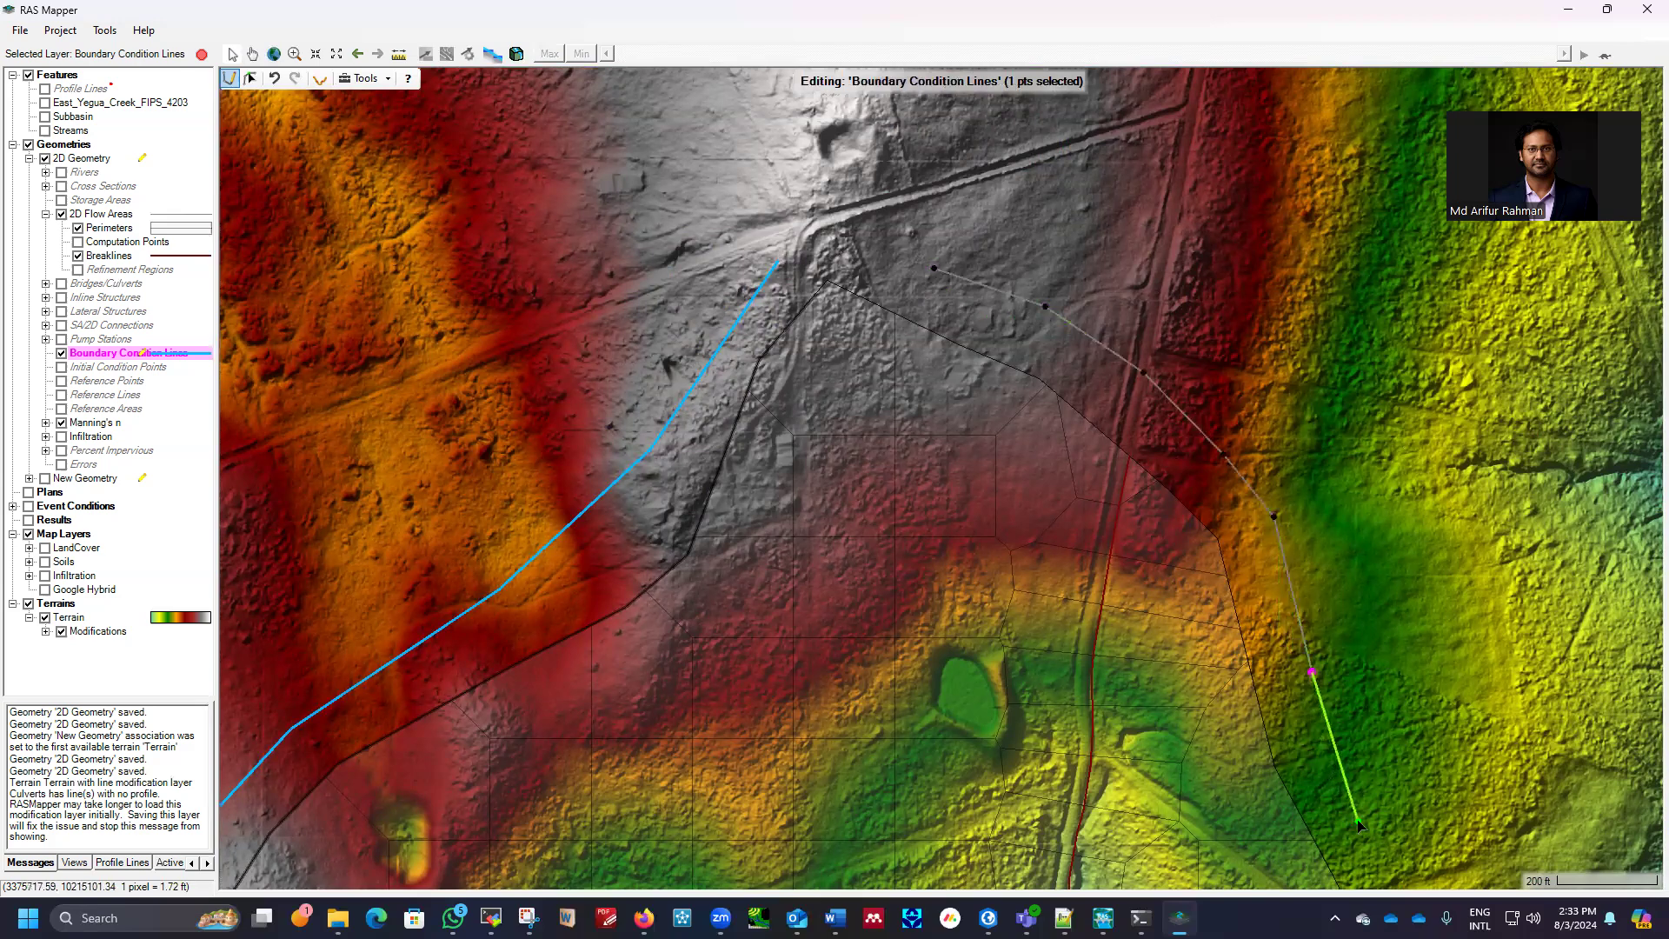
{"action": "double_click", "coordinate": [1360, 826]}
{"action": "scroll", "coordinate": [882, 478], "scroll_direction": "down", "scroll_amount": 1}
{"action": "scroll", "coordinate": [656, 322], "scroll_direction": "down", "scroll_amount": 1}
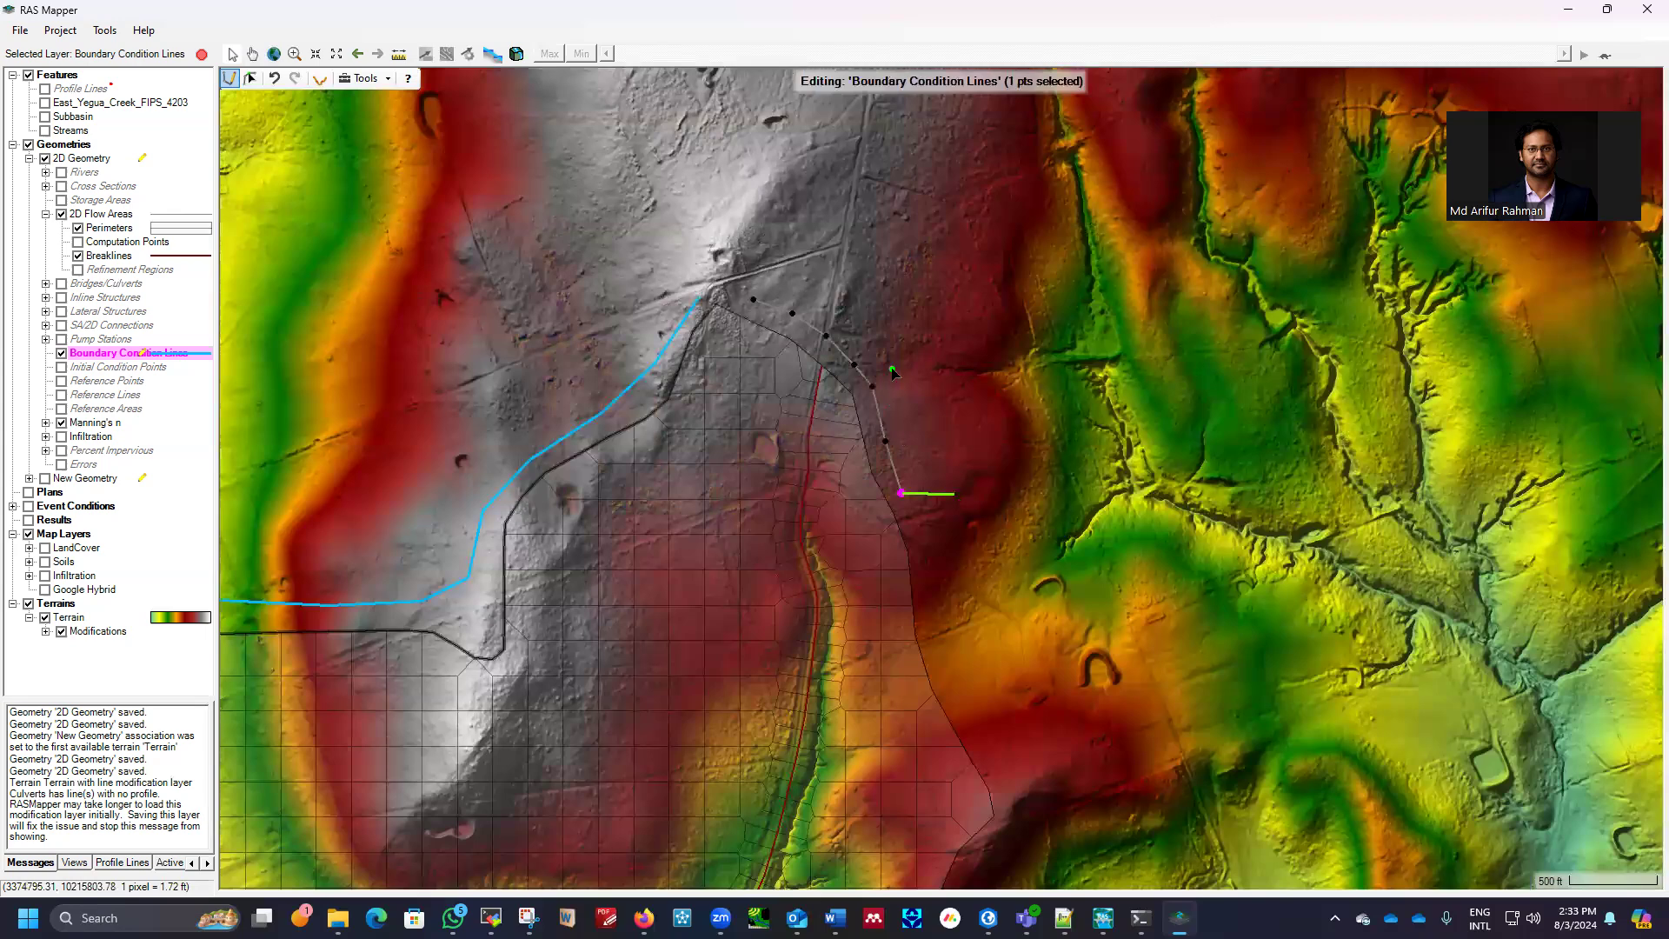
{"action": "scroll", "coordinate": [921, 502], "scroll_direction": "down", "scroll_amount": 1}
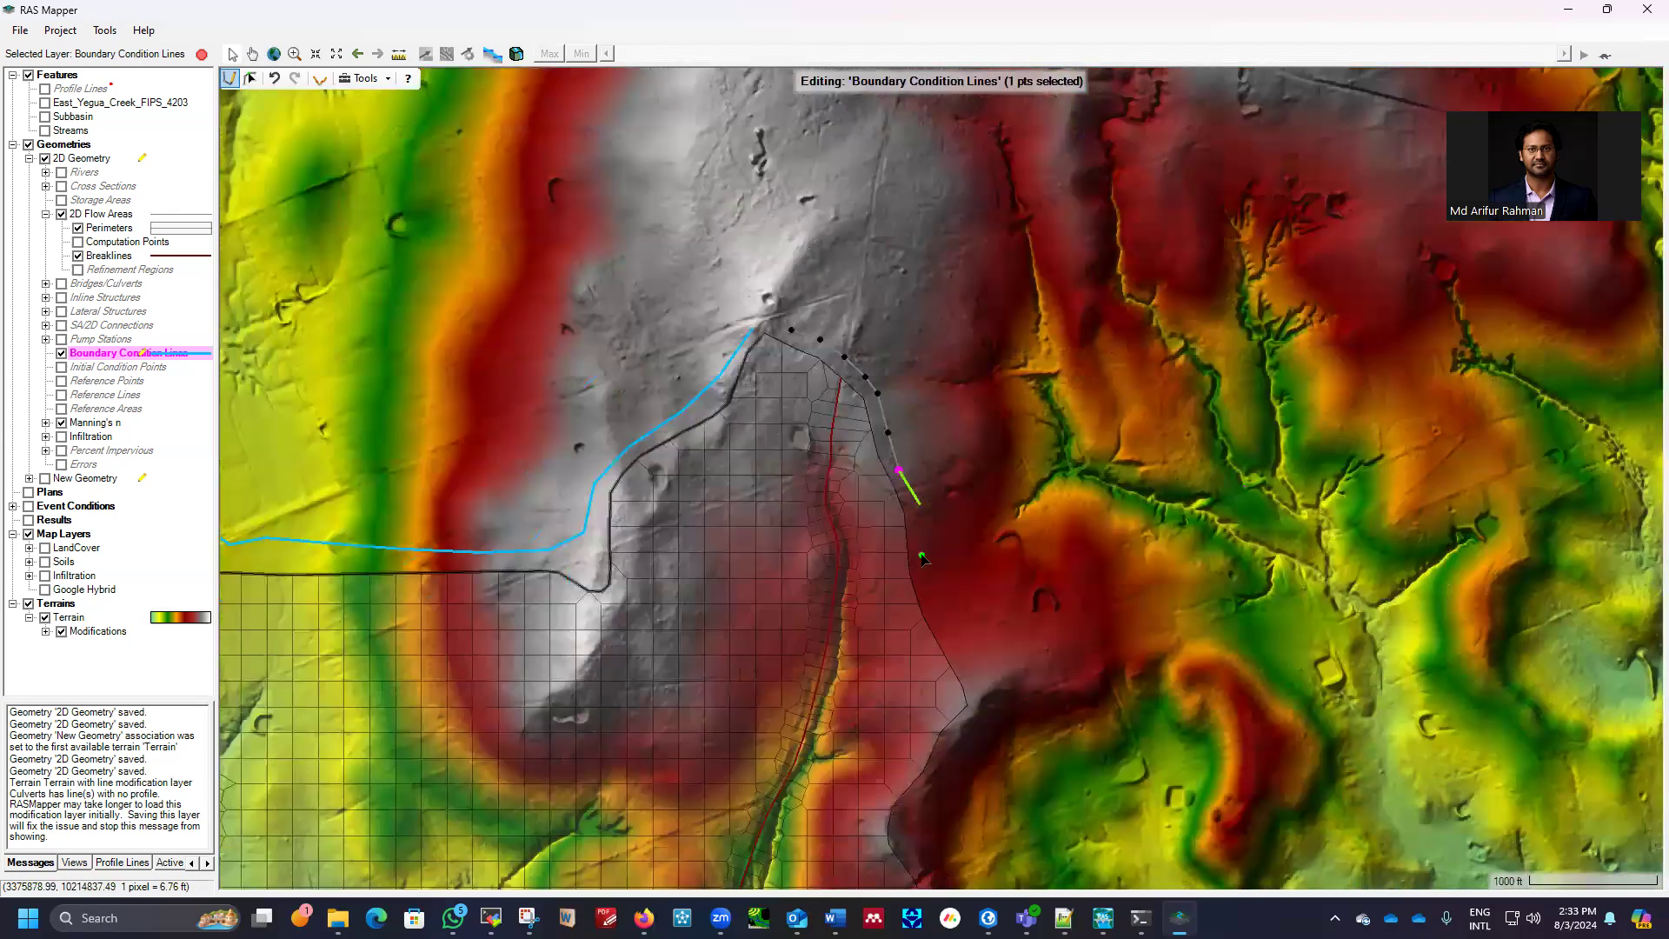
Continue the new line around the pointed corner of the eastern perimeter and southwest into the inward bend
{"action": "left_click", "coordinate": [965, 662]}
{"action": "left_click", "coordinate": [983, 698]}
{"action": "left_click", "coordinate": [977, 745]}
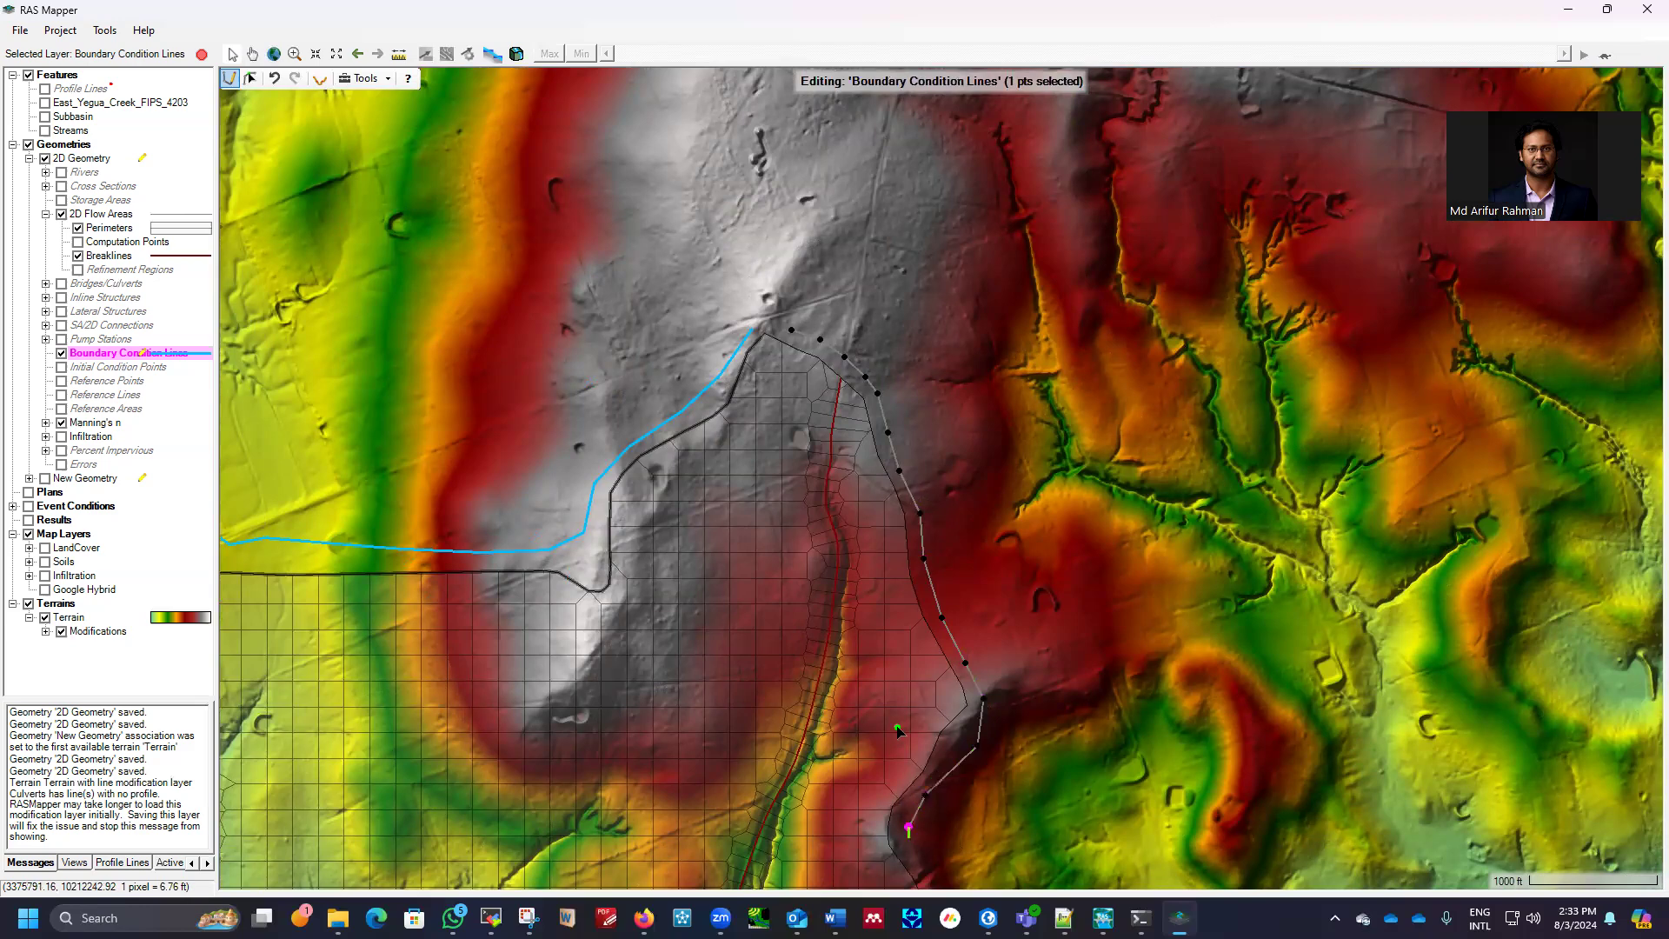
{"action": "scroll", "coordinate": [934, 276], "scroll_direction": "down", "scroll_amount": 1}
{"action": "scroll", "coordinate": [1007, 656], "scroll_direction": "down", "scroll_amount": 3}
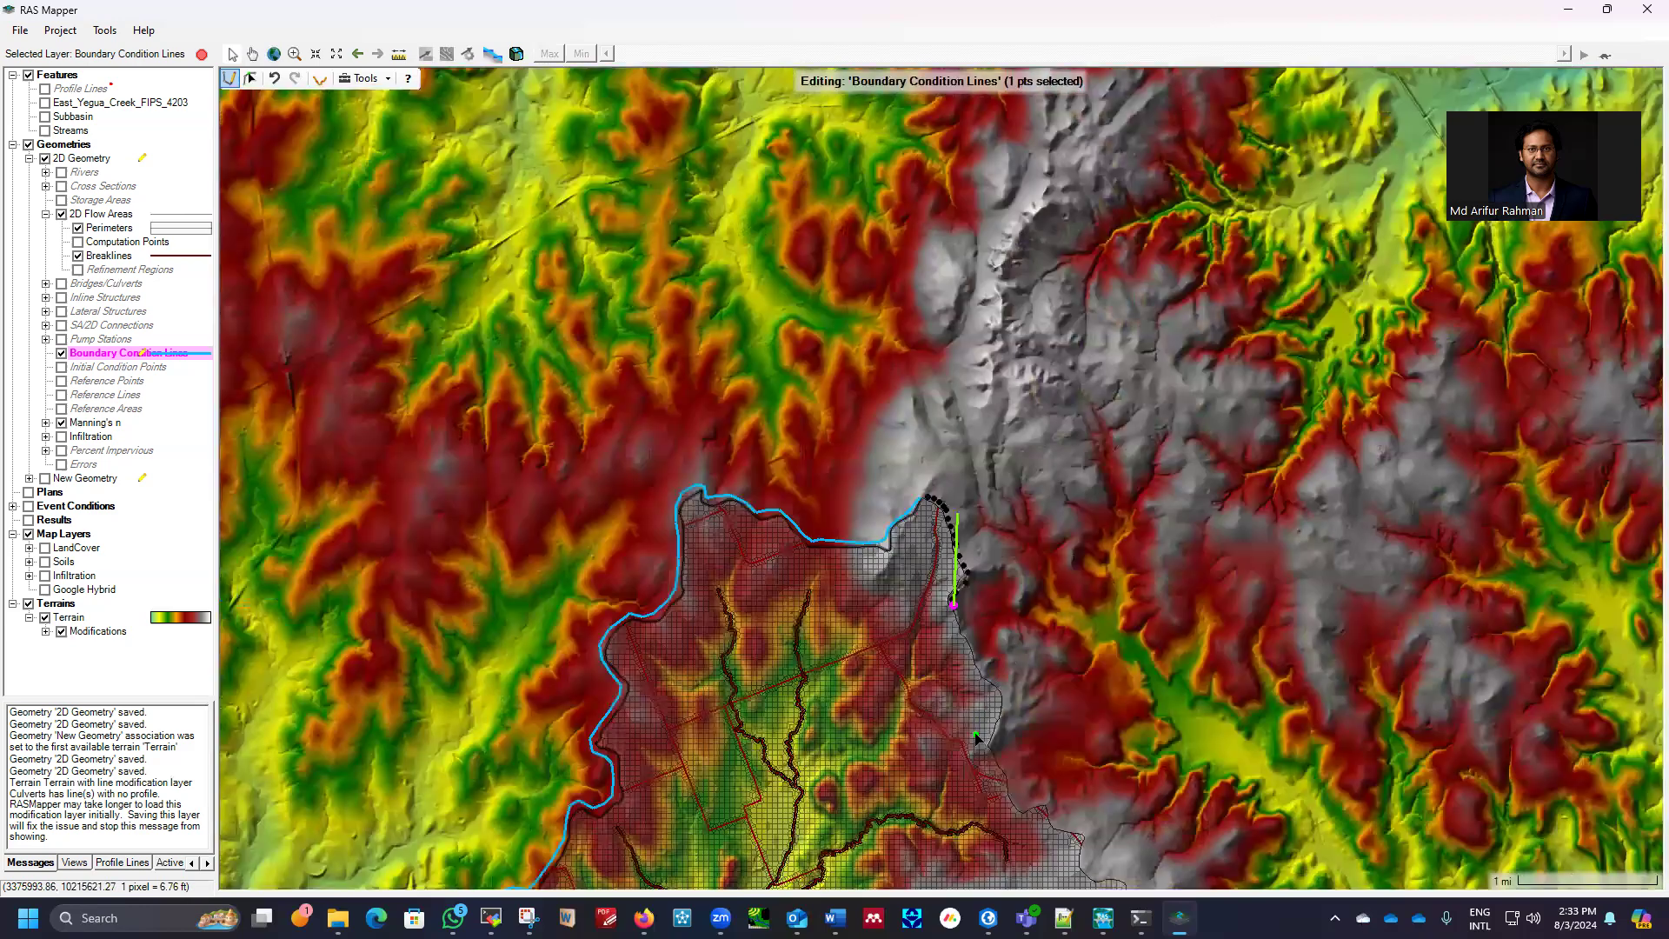
{"action": "scroll", "coordinate": [913, 313], "scroll_direction": "up", "scroll_amount": 3}
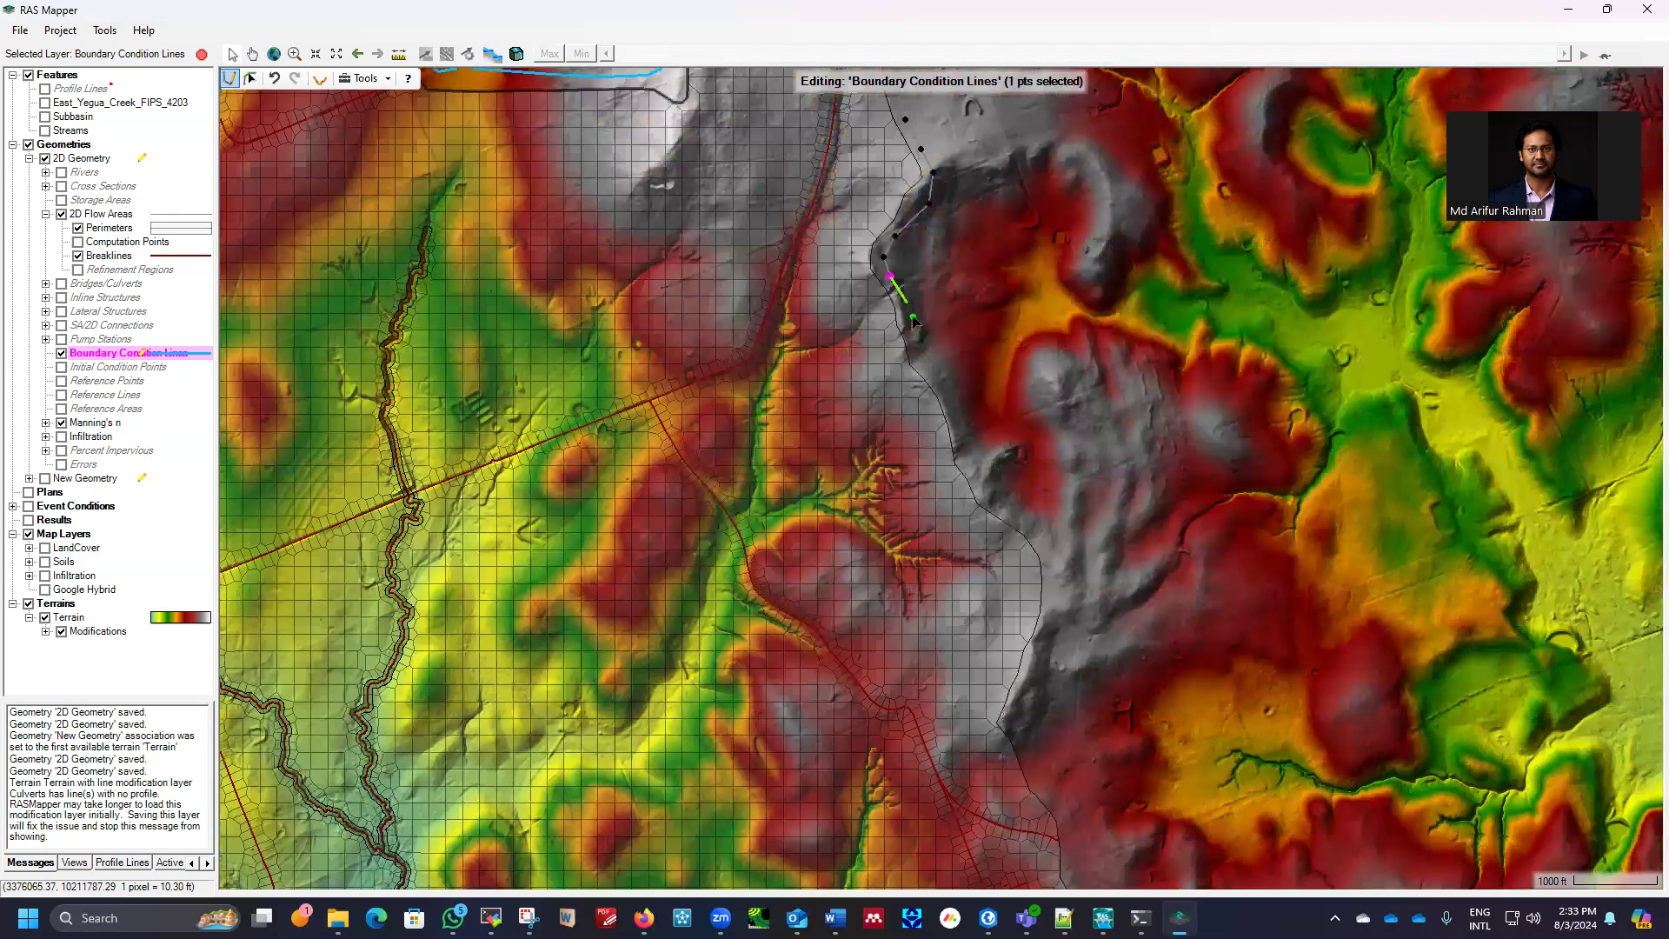
Extend the line south outside the eastern perimeter, around the rounded ridge bulge and down toward the breakline junction
{"action": "left_click", "coordinate": [947, 388]}
{"action": "left_click", "coordinate": [961, 431]}
{"action": "left_click", "coordinate": [971, 464]}
{"action": "left_click", "coordinate": [990, 494]}
{"action": "left_click", "coordinate": [1026, 524]}
{"action": "left_click", "coordinate": [1056, 556]}
{"action": "left_click", "coordinate": [1054, 596]}
{"action": "left_click", "coordinate": [1042, 649]}
{"action": "left_click", "coordinate": [1026, 705]}
{"action": "left_click", "coordinate": [1032, 744]}
{"action": "left_click", "coordinate": [1047, 780]}
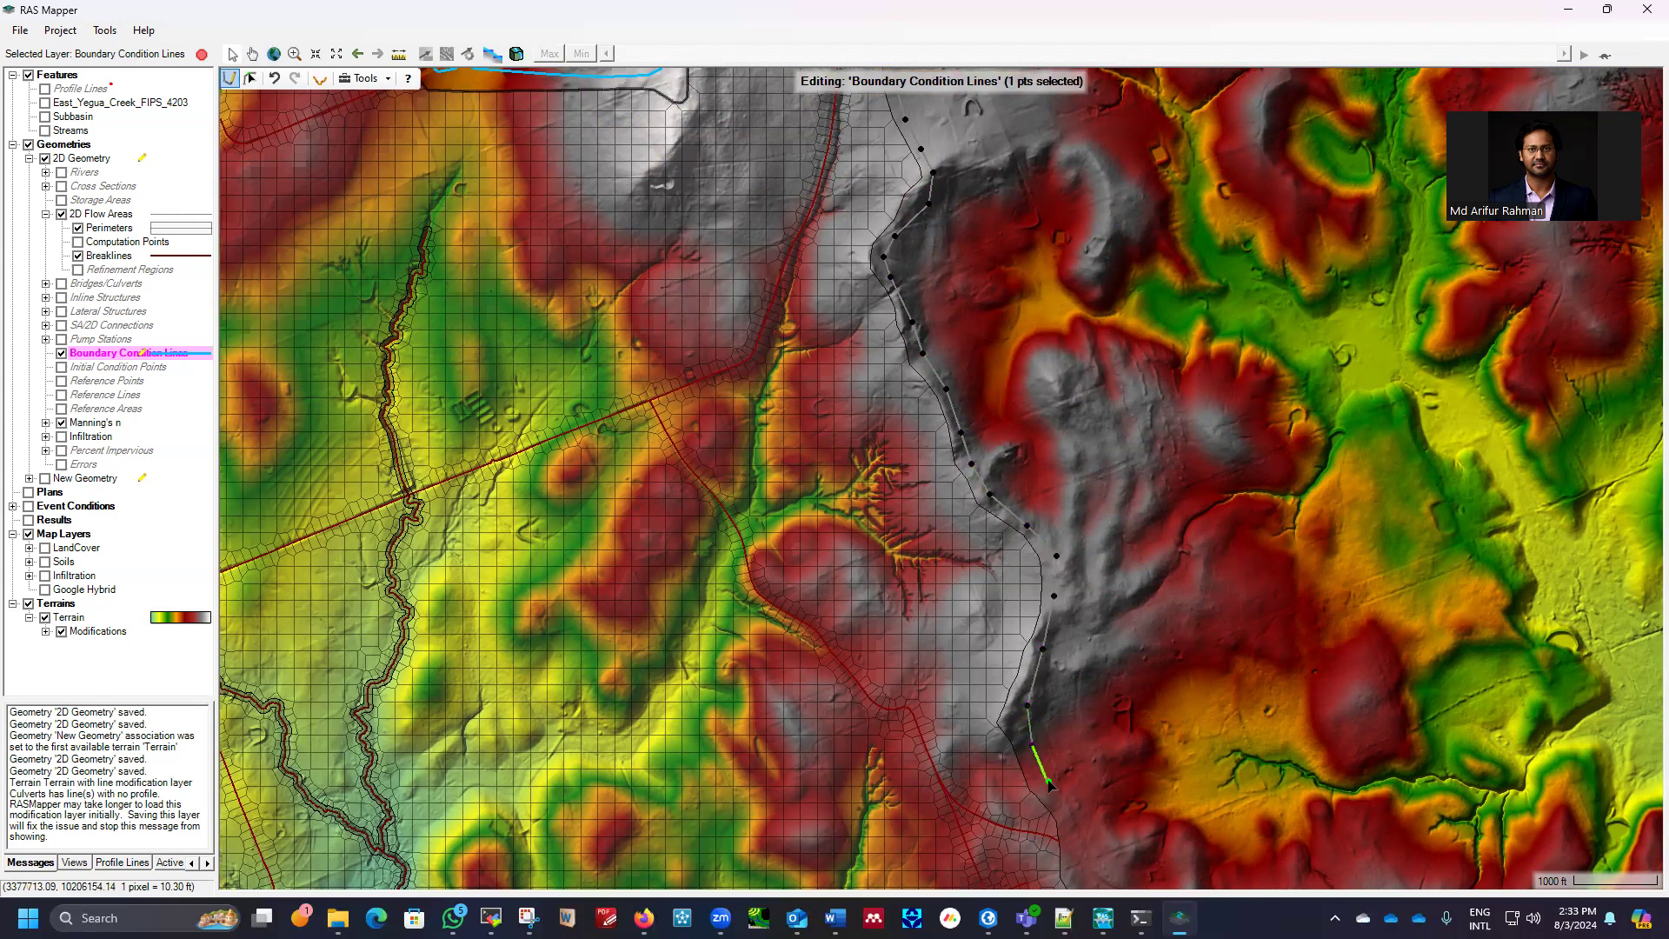
{"action": "double_click", "coordinate": [1072, 832]}
{"action": "scroll", "coordinate": [1043, 772], "scroll_direction": "down", "scroll_amount": 1}
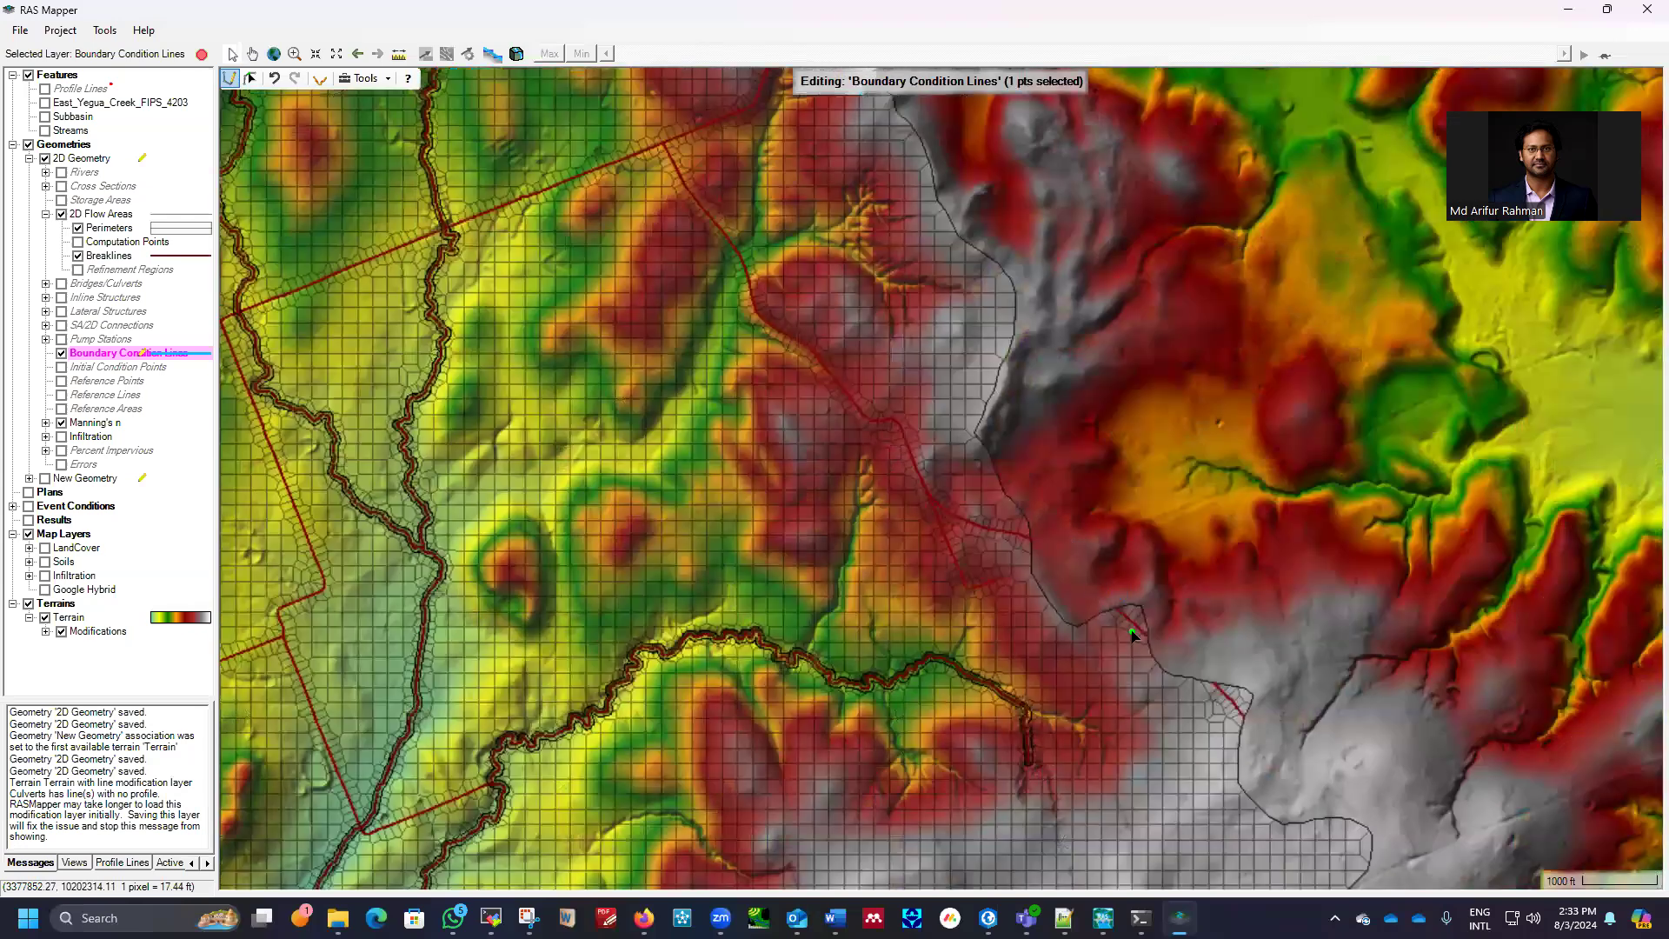
Trace the line around the perimeter notch southeast of the breakline junction and on to the grey ridge
{"action": "scroll", "coordinate": [1009, 452], "scroll_direction": "up", "scroll_amount": 2}
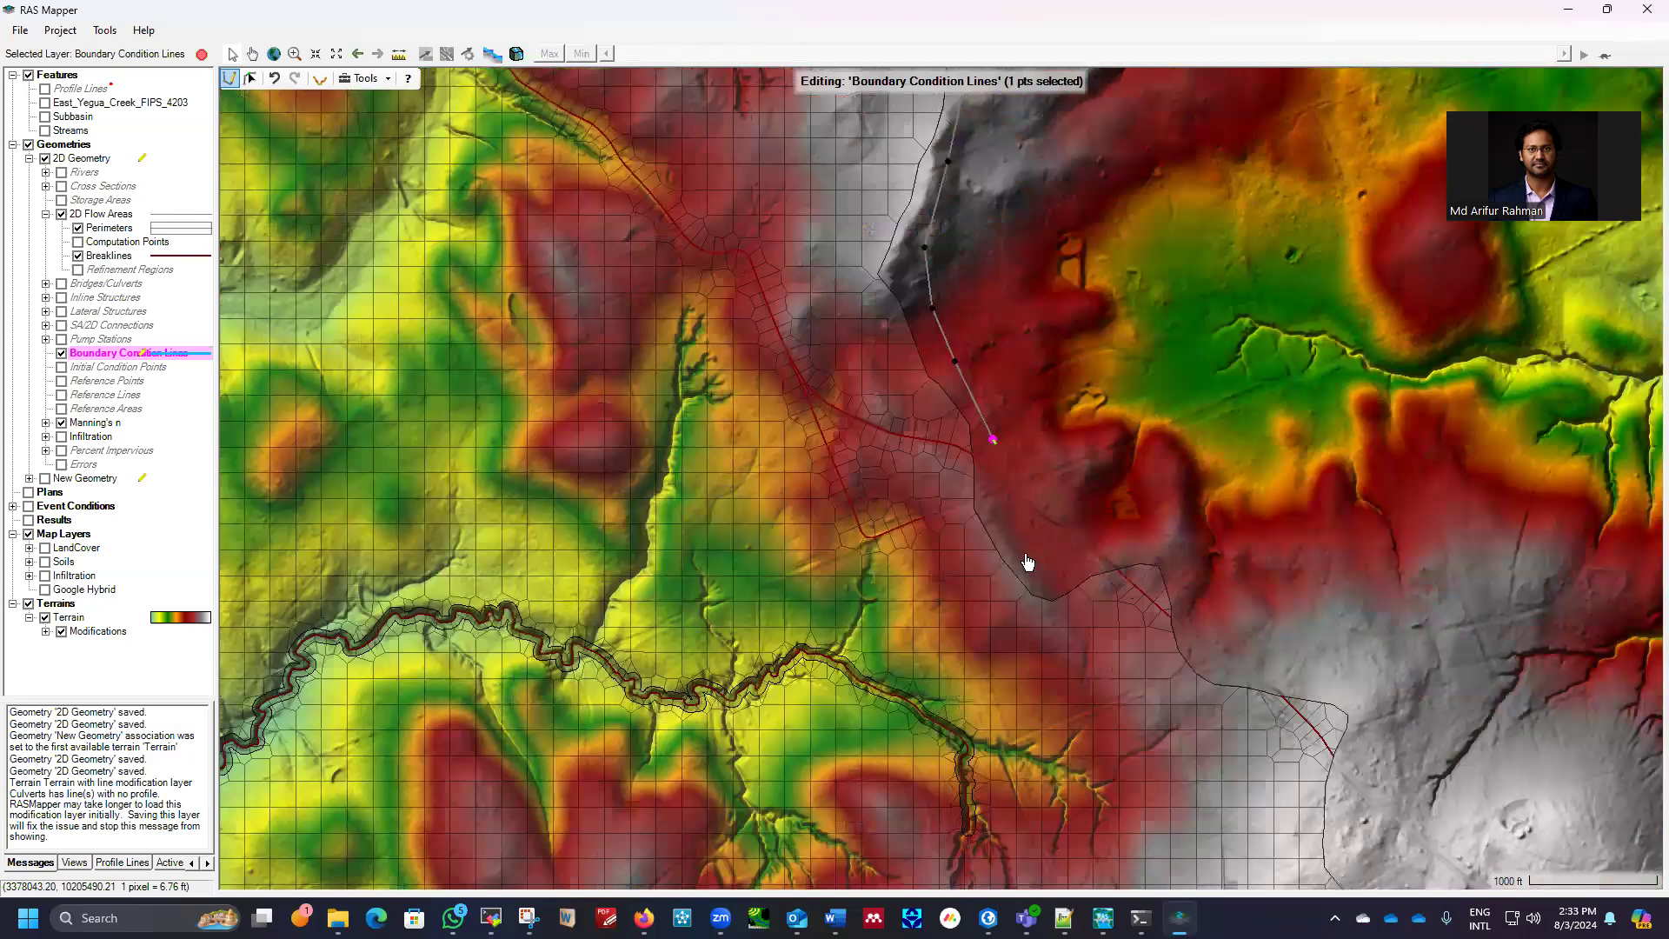
{"action": "left_click", "coordinate": [1089, 554]}
{"action": "left_click", "coordinate": [1133, 542]}
{"action": "left_click", "coordinate": [1183, 566]}
{"action": "left_click", "coordinate": [1193, 625]}
{"action": "left_click", "coordinate": [1219, 655]}
{"action": "left_click", "coordinate": [1278, 669]}
{"action": "left_click", "coordinate": [1349, 690]}
{"action": "left_click", "coordinate": [1366, 711]}
{"action": "scroll", "coordinate": [1354, 871], "scroll_direction": "down", "scroll_amount": 3}
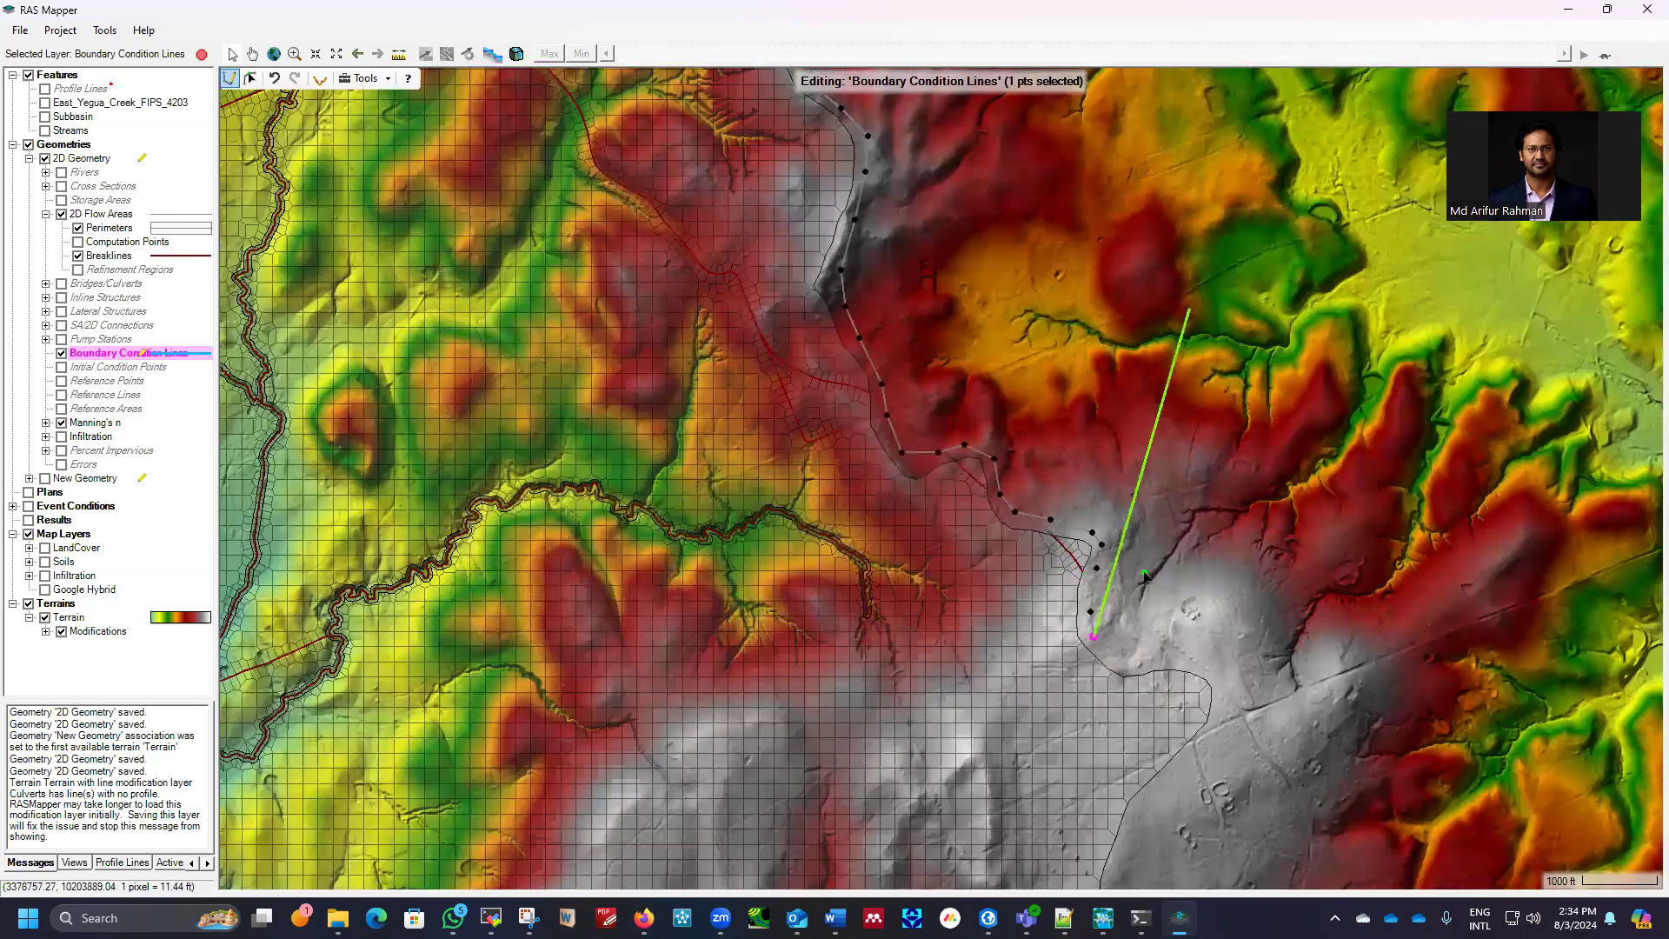
Continue the boundary condition line around the grey ridge's eastern bulge and southwest outside the perimeter toward its inward bend
{"action": "scroll", "coordinate": [1169, 368], "scroll_direction": "up", "scroll_amount": 1}
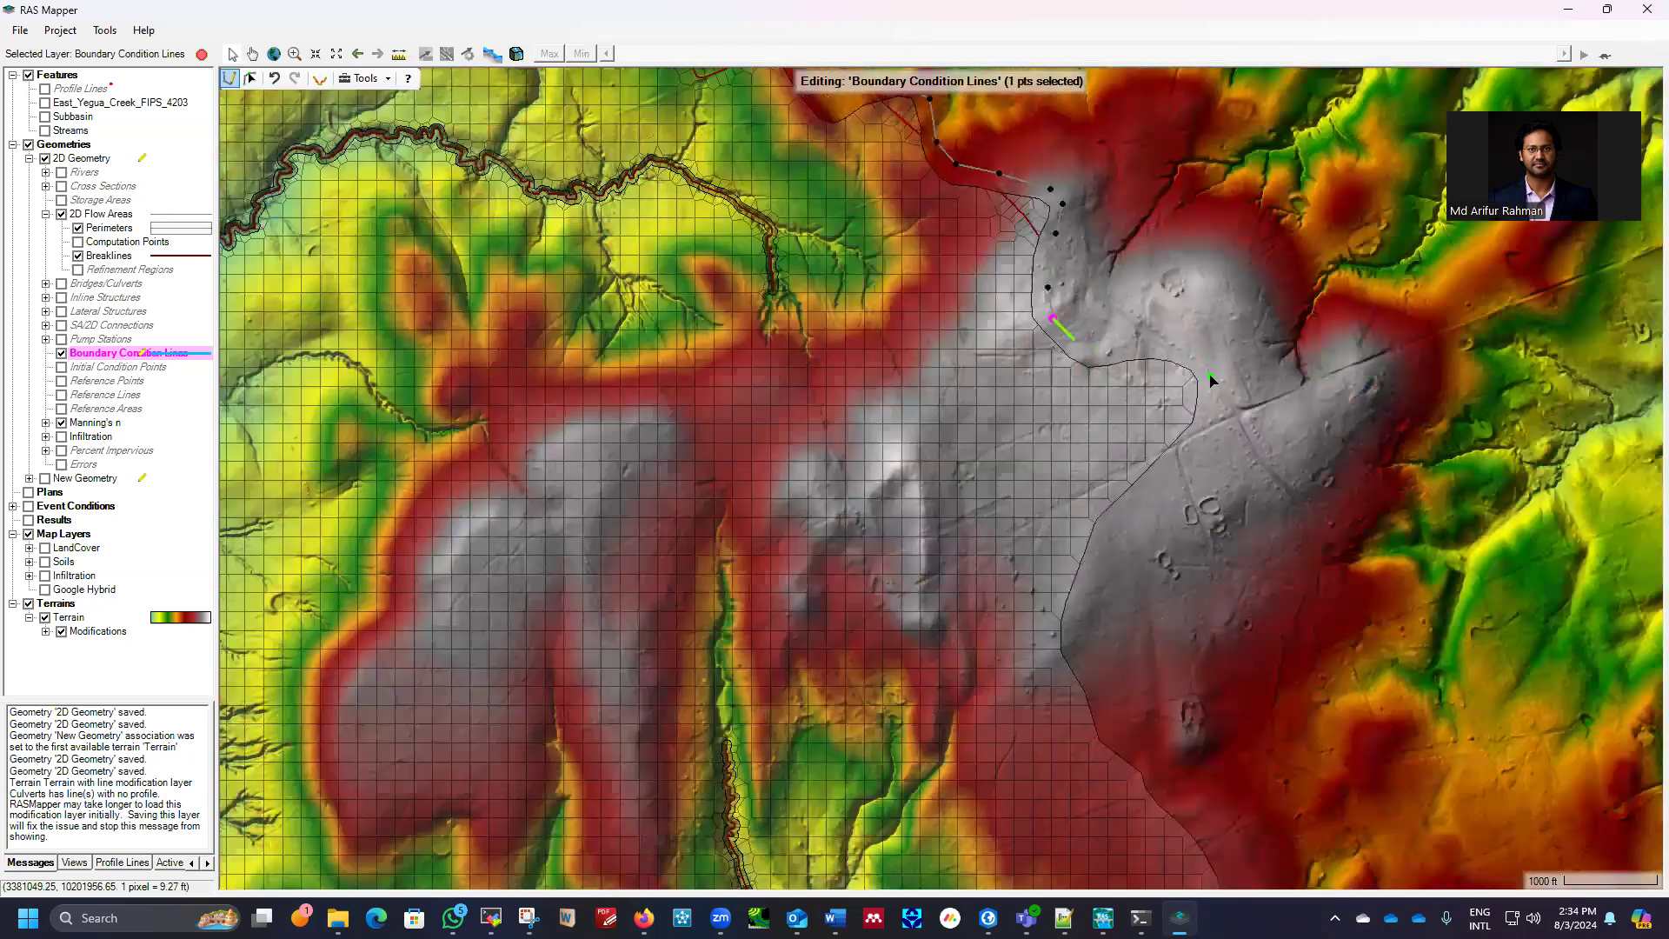
{"action": "left_click", "coordinate": [1212, 404]}
{"action": "left_click", "coordinate": [1185, 455]}
{"action": "left_click", "coordinate": [1124, 513]}
{"action": "left_click", "coordinate": [1090, 567]}
{"action": "left_click", "coordinate": [1080, 637]}
{"action": "scroll", "coordinate": [1047, 361], "scroll_direction": "down", "scroll_amount": 2}
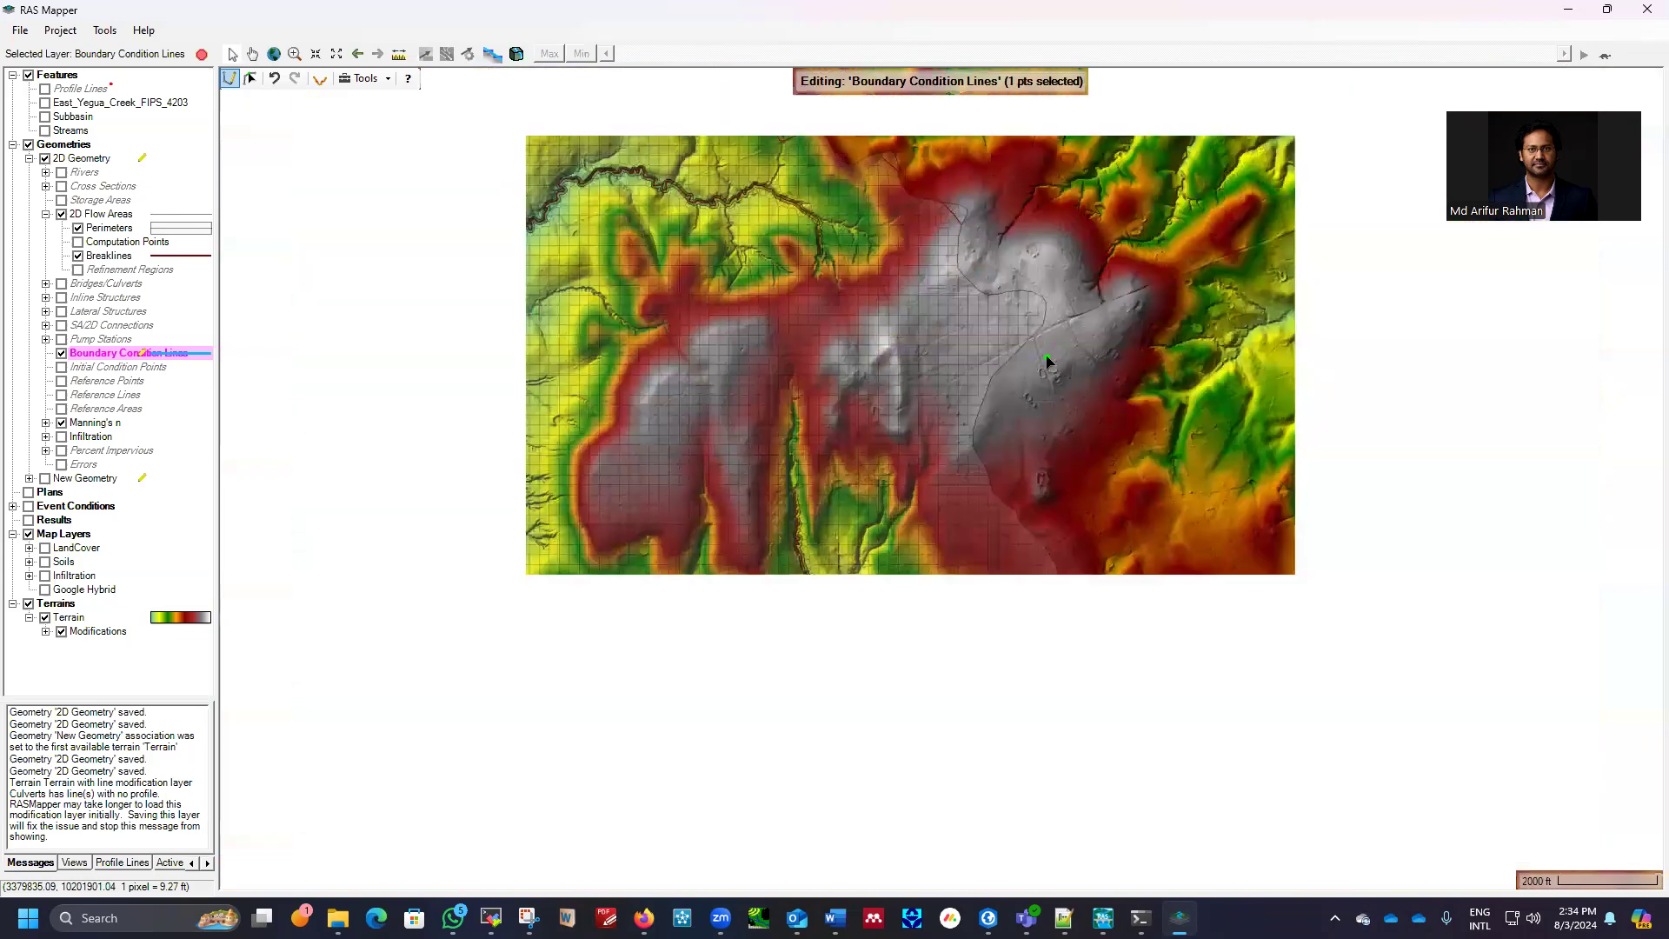
Extend the line south around the next rounded bulge of the eastern perimeter and southwest down to the following grey hilltop
{"action": "scroll", "coordinate": [880, 782], "scroll_direction": "up", "scroll_amount": 1}
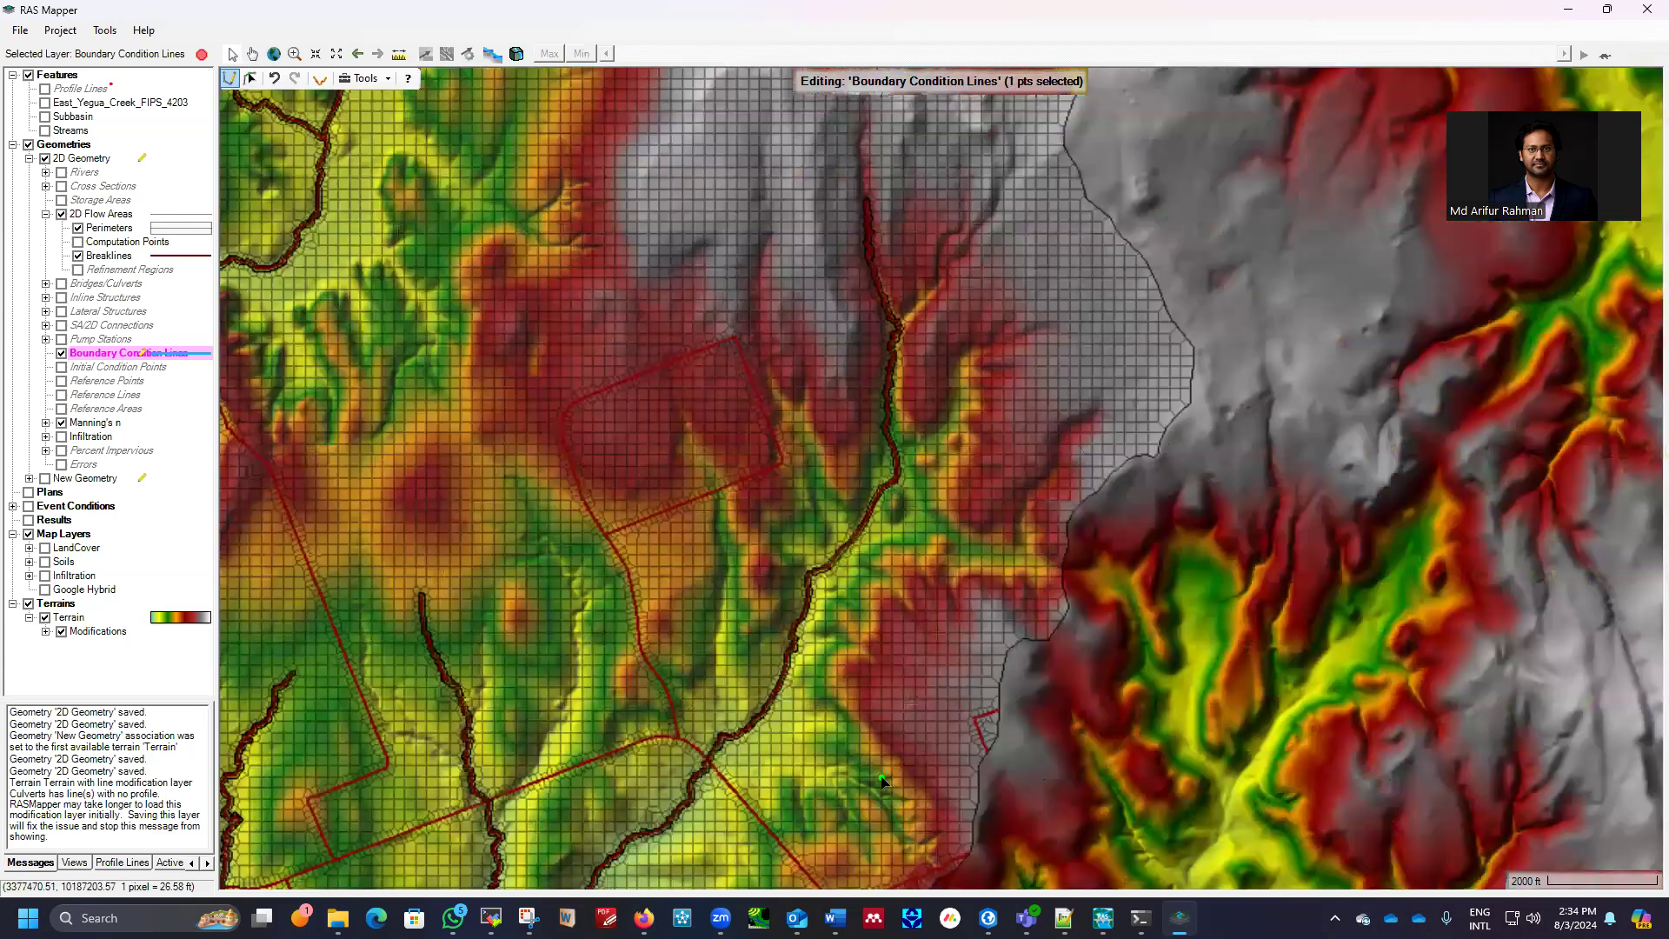
{"action": "scroll", "coordinate": [1161, 159], "scroll_direction": "up", "scroll_amount": 1}
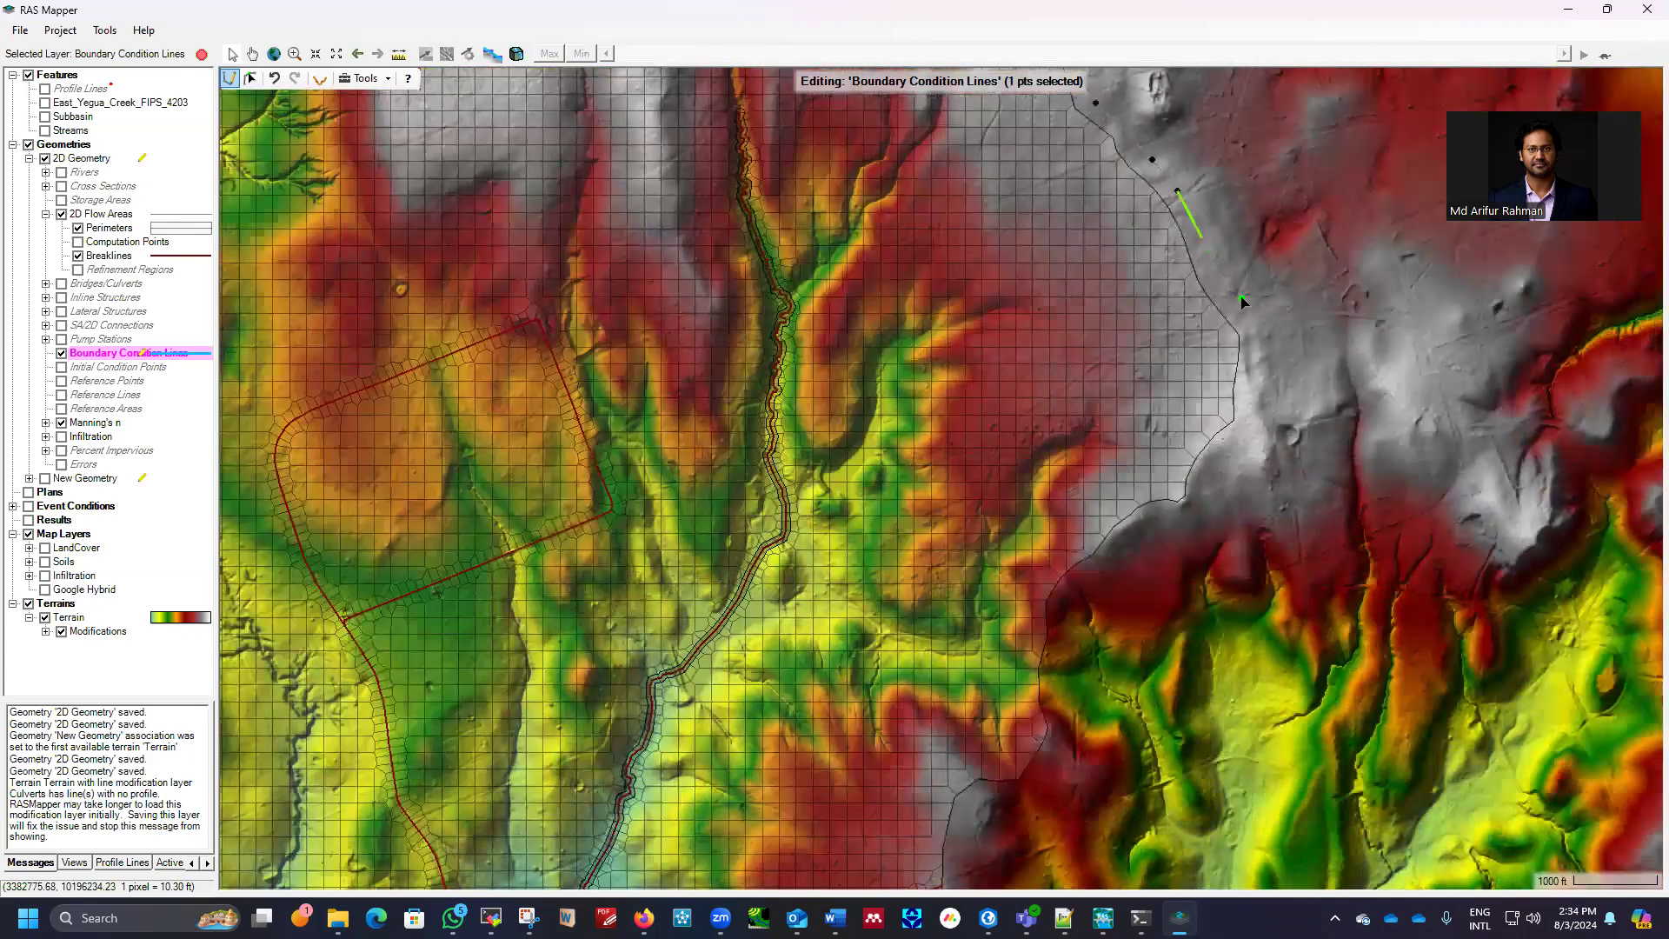
{"action": "left_click", "coordinate": [1255, 372]}
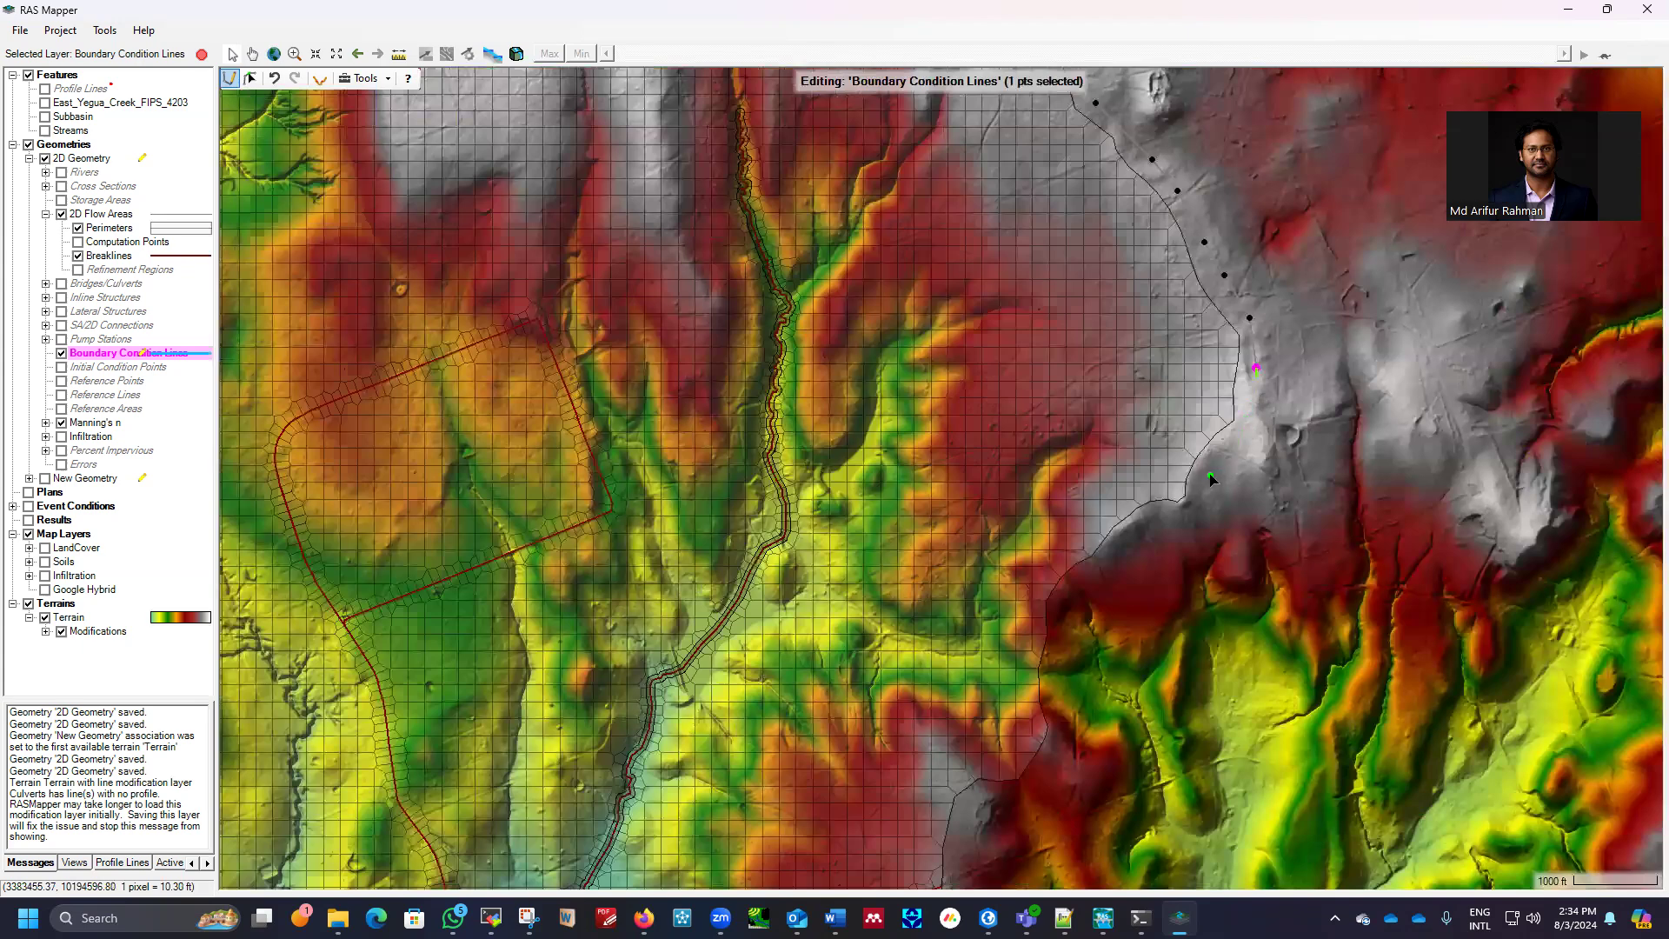
{"action": "left_click", "coordinate": [1109, 574]}
{"action": "left_click", "coordinate": [1080, 599]}
{"action": "left_click", "coordinate": [1068, 652]}
{"action": "left_click", "coordinate": [1060, 705]}
{"action": "left_click", "coordinate": [1060, 737]}
{"action": "left_click", "coordinate": [1029, 791]}
{"action": "left_click", "coordinate": [994, 808]}
{"action": "left_click", "coordinate": [966, 841]}
Trace the line past the small angular breakline at the perimeter and south to the breakline junction below it
{"action": "scroll", "coordinate": [1219, 326], "scroll_direction": "down", "scroll_amount": 1}
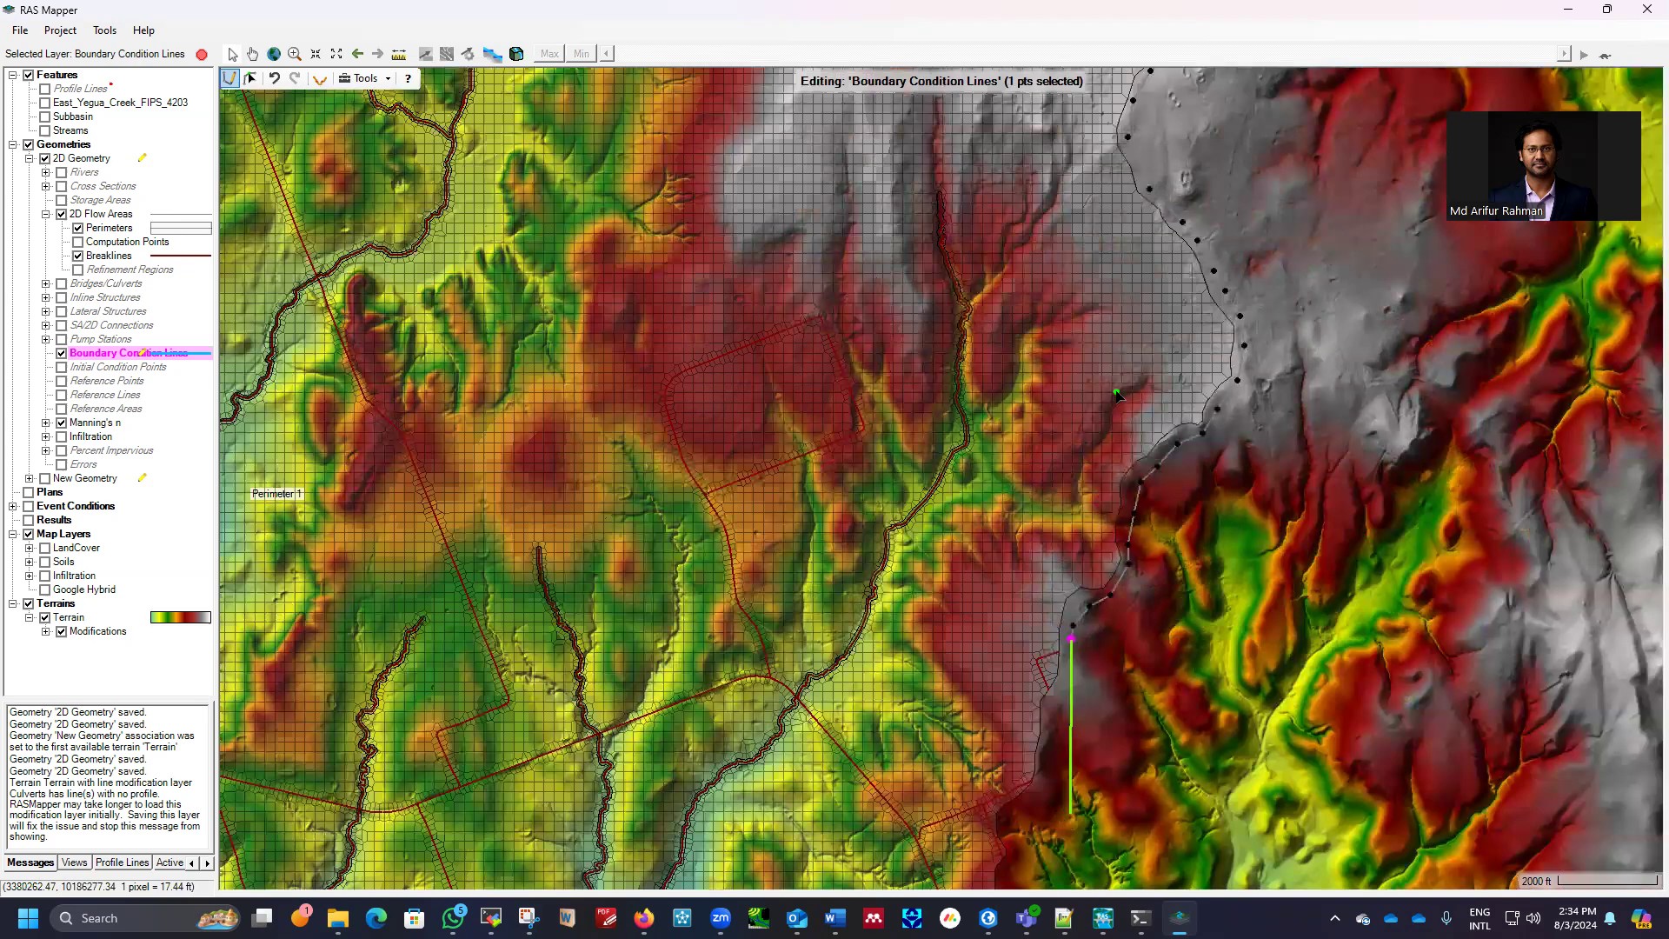
{"action": "scroll", "coordinate": [1068, 495], "scroll_direction": "up", "scroll_amount": 1}
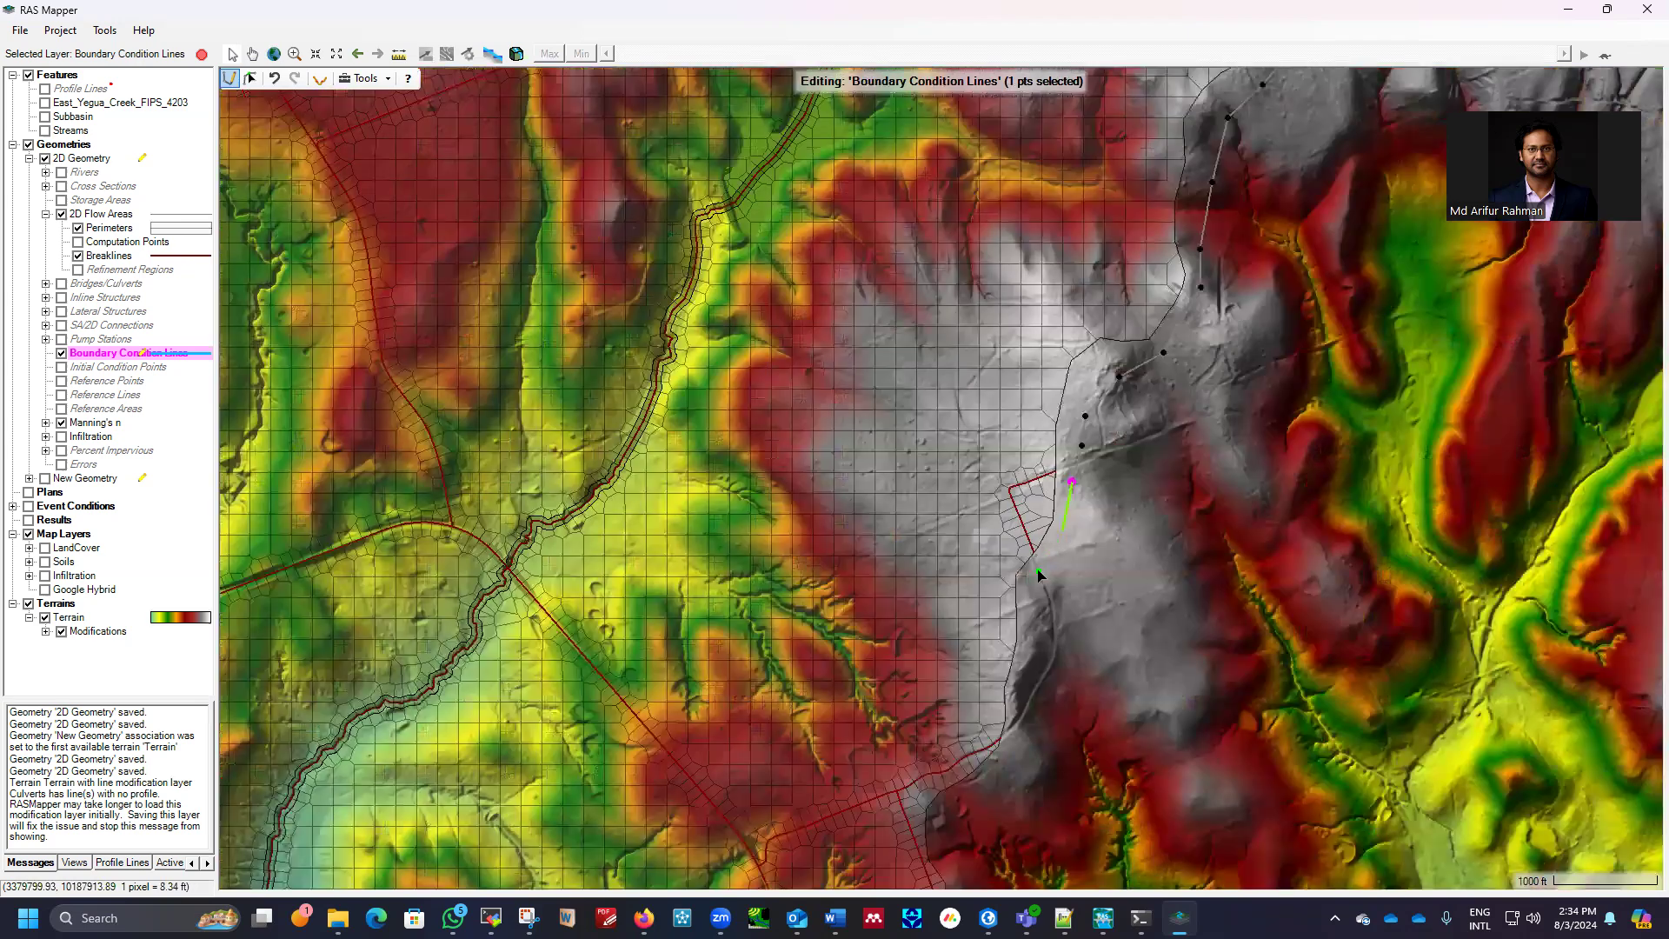
{"action": "left_click", "coordinate": [1032, 634]}
{"action": "left_click", "coordinate": [1027, 696]}
{"action": "left_click", "coordinate": [1017, 745]}
{"action": "left_click", "coordinate": [988, 780]}
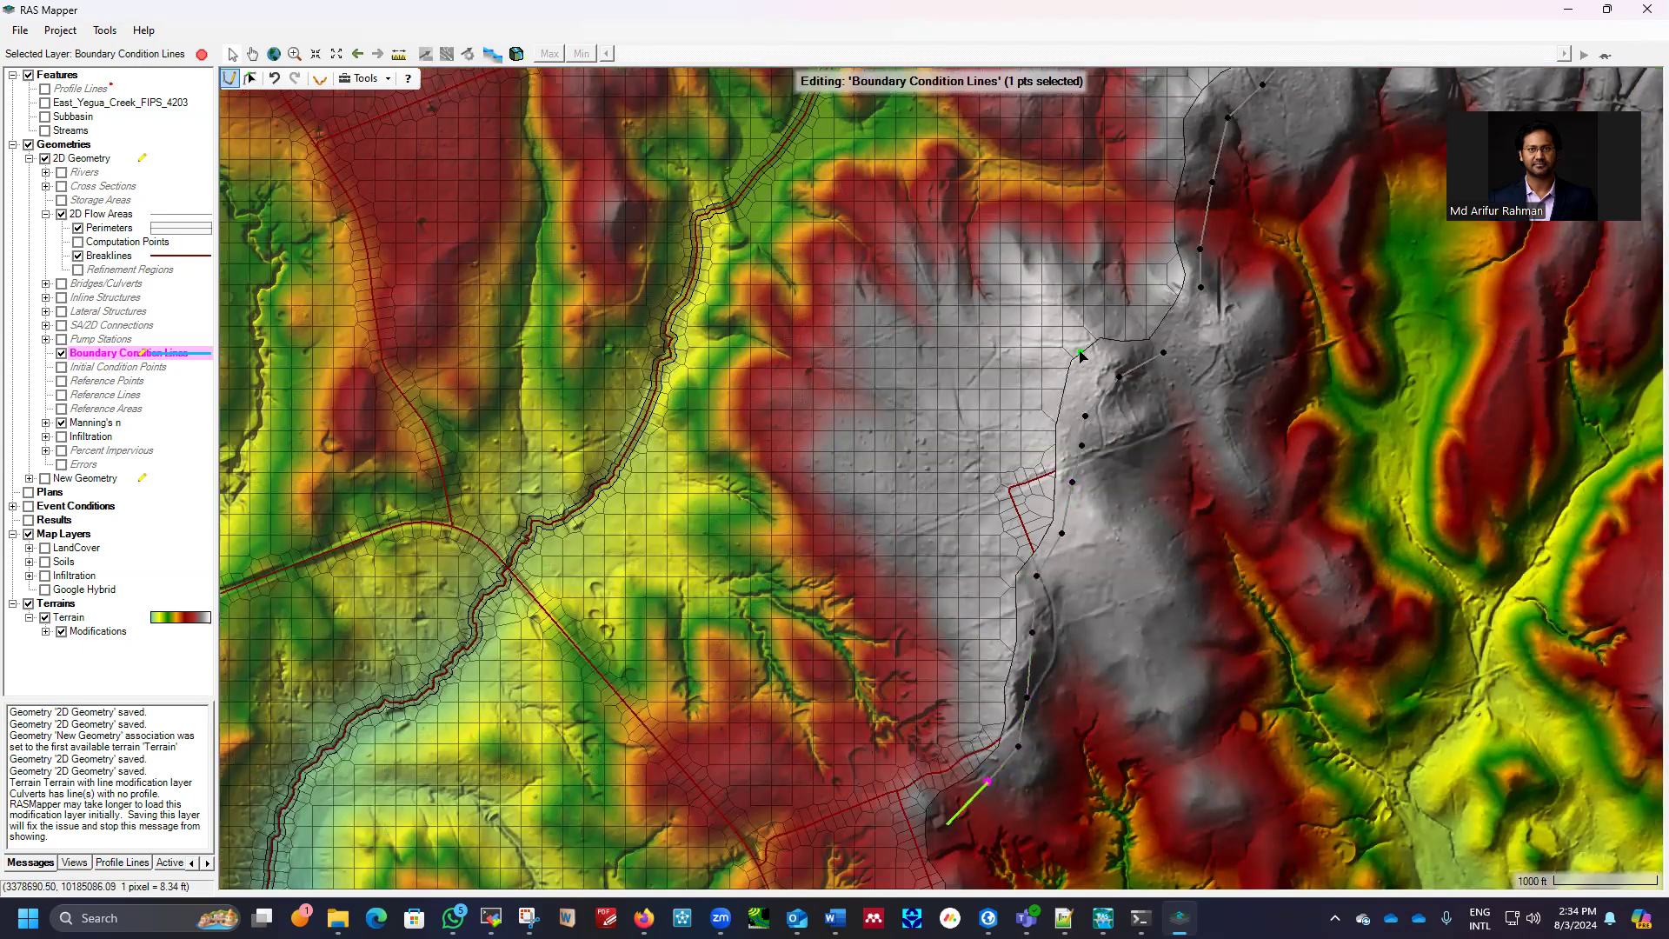
Carry the line southwest outside the perimeter along the grey ridge, past the lower end of the straight diagonal breakline
{"action": "scroll", "coordinate": [1087, 309], "scroll_direction": "down", "scroll_amount": 1}
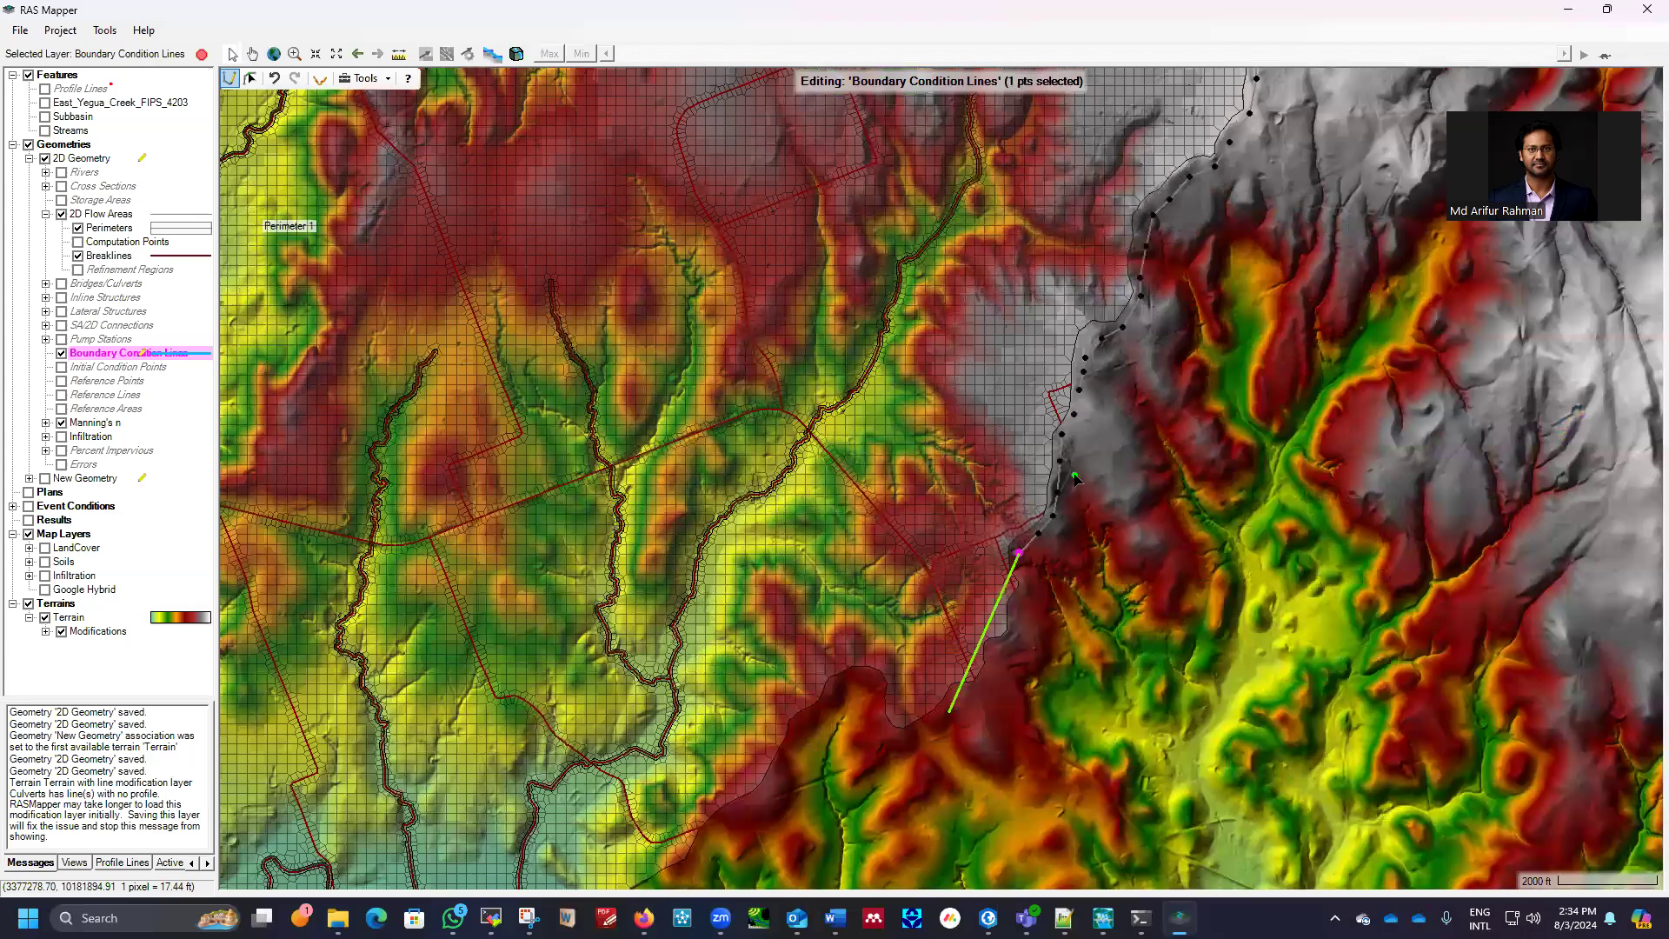
{"action": "scroll", "coordinate": [1075, 477], "scroll_direction": "up", "scroll_amount": 1}
{"action": "left_click", "coordinate": [1066, 514]}
{"action": "left_click", "coordinate": [1067, 554]}
{"action": "left_click", "coordinate": [1043, 594]}
{"action": "left_click", "coordinate": [1026, 607]}
{"action": "left_click", "coordinate": [1021, 639]}
{"action": "left_click", "coordinate": [999, 675]}
{"action": "left_click", "coordinate": [954, 696]}
{"action": "left_click", "coordinate": [925, 721]}
{"action": "left_click", "coordinate": [910, 737]}
Trace the line around the perimeter's U-shaped dip, over the adjoining rounded peak and southwest down the slope
{"action": "left_click", "coordinate": [865, 767]}
{"action": "left_click", "coordinate": [825, 766]}
{"action": "left_click", "coordinate": [802, 736]}
{"action": "left_click", "coordinate": [797, 675]}
{"action": "left_click", "coordinate": [714, 678]}
{"action": "left_click", "coordinate": [687, 728]}
{"action": "left_click", "coordinate": [650, 764]}
{"action": "left_click", "coordinate": [622, 827]}
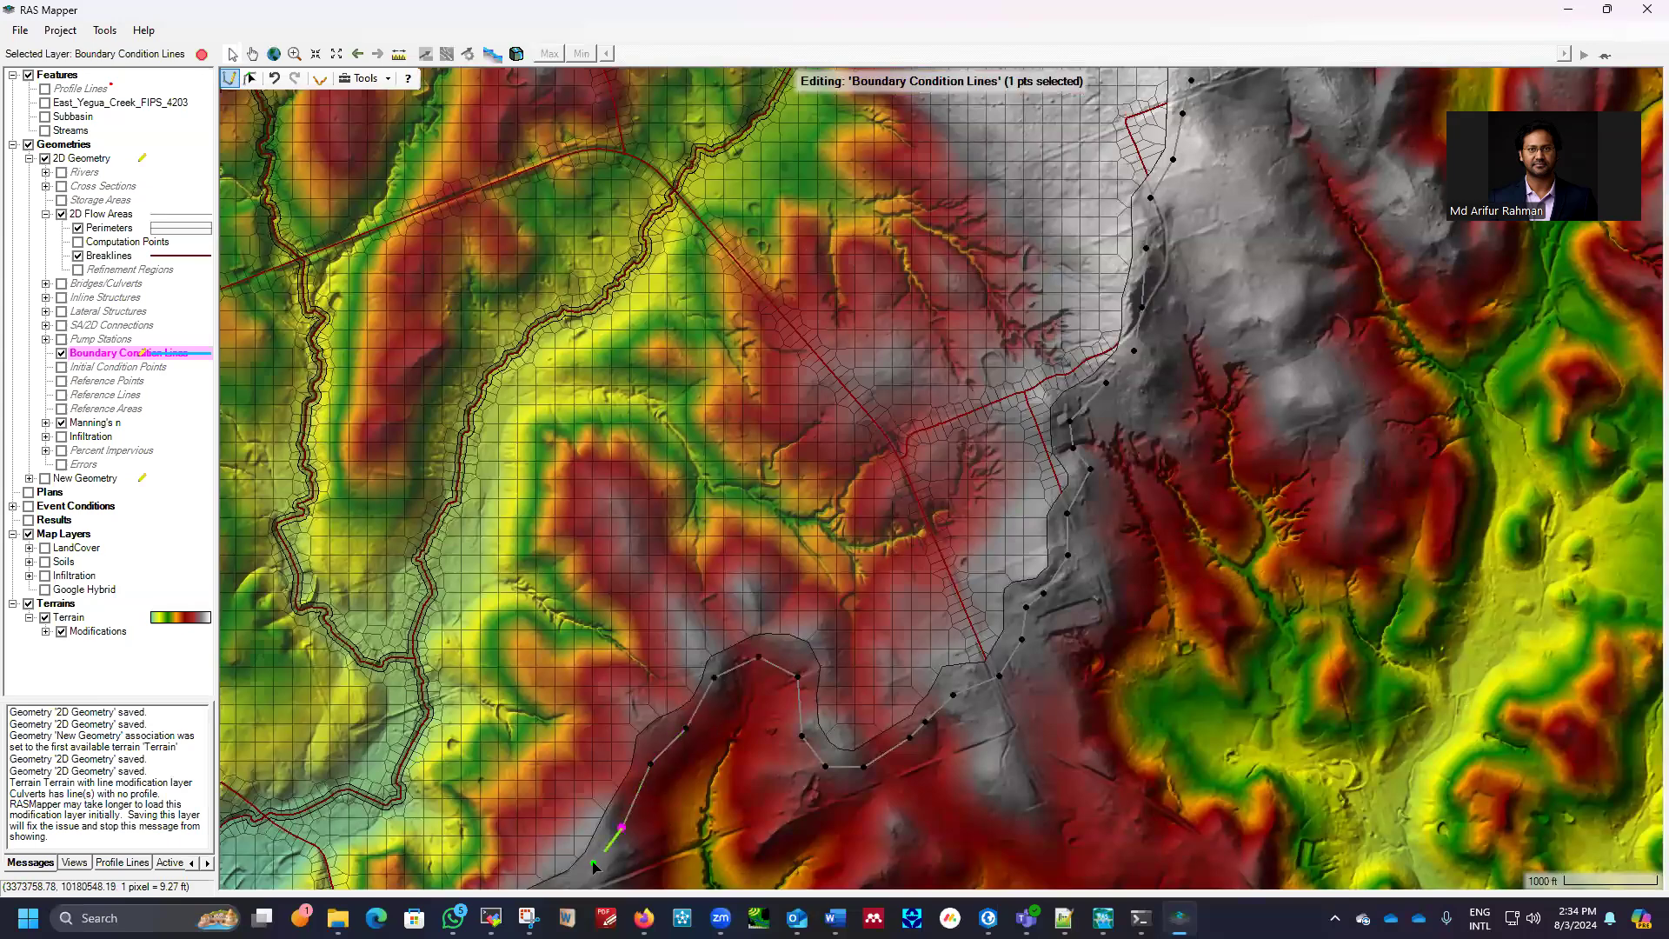
Extend the line southwest across the road embankment and along the perimeter toward the upper end of the outflow line
{"action": "scroll", "coordinate": [1443, 239], "scroll_direction": "down", "scroll_amount": 1}
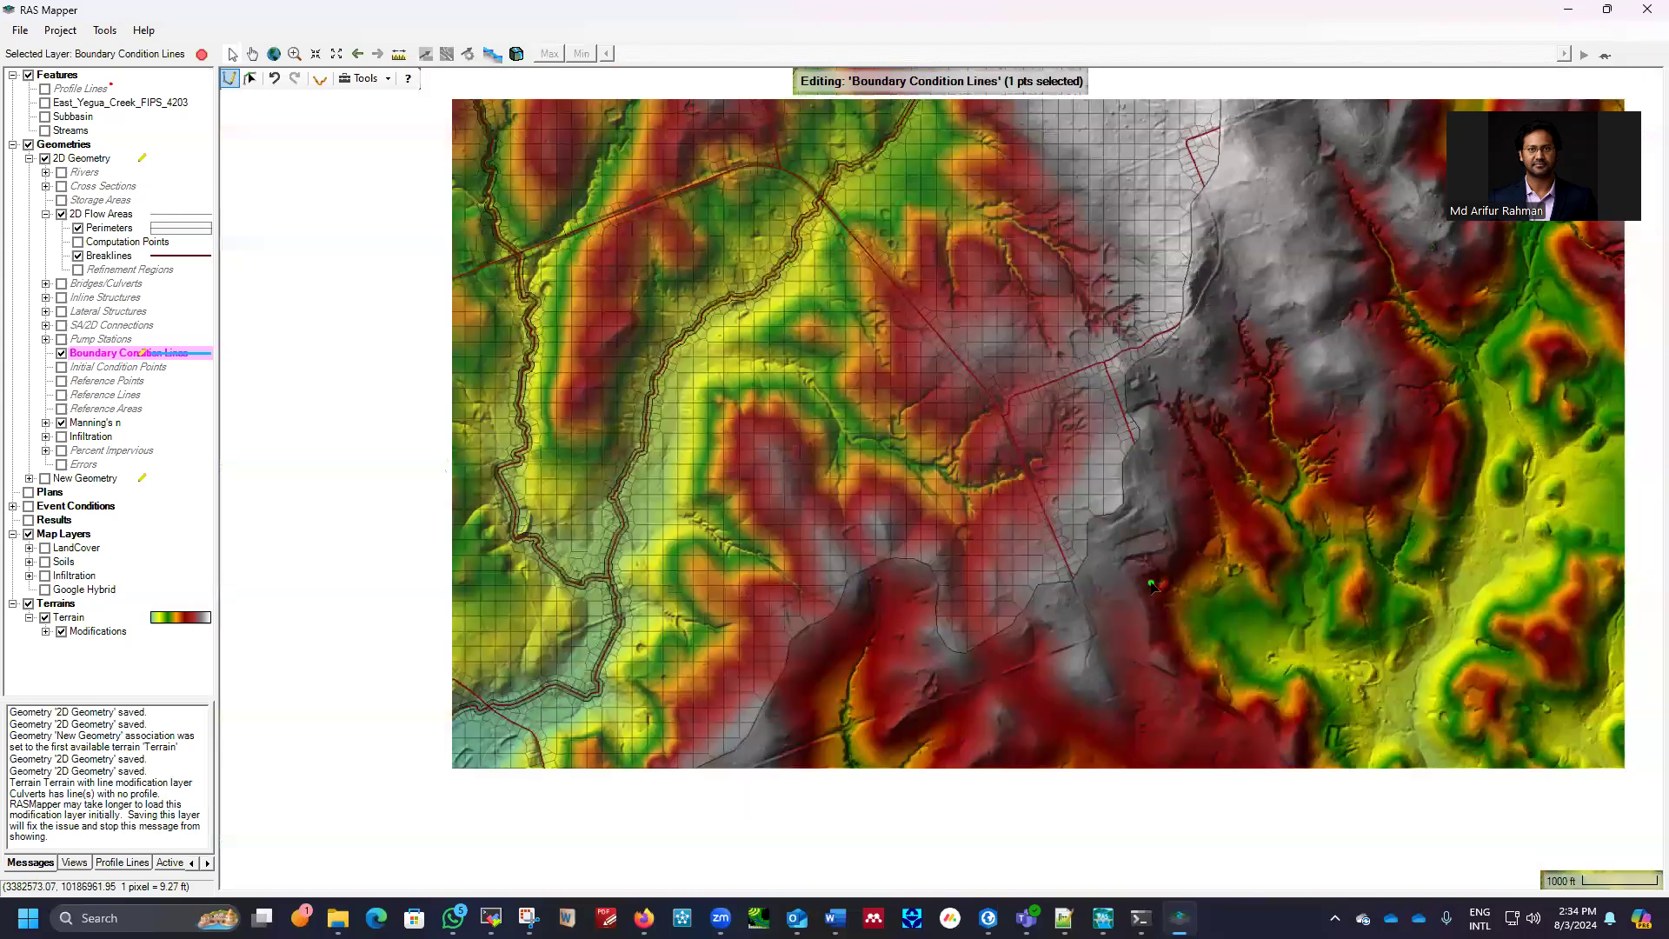
{"action": "scroll", "coordinate": [1291, 289], "scroll_direction": "down", "scroll_amount": 1}
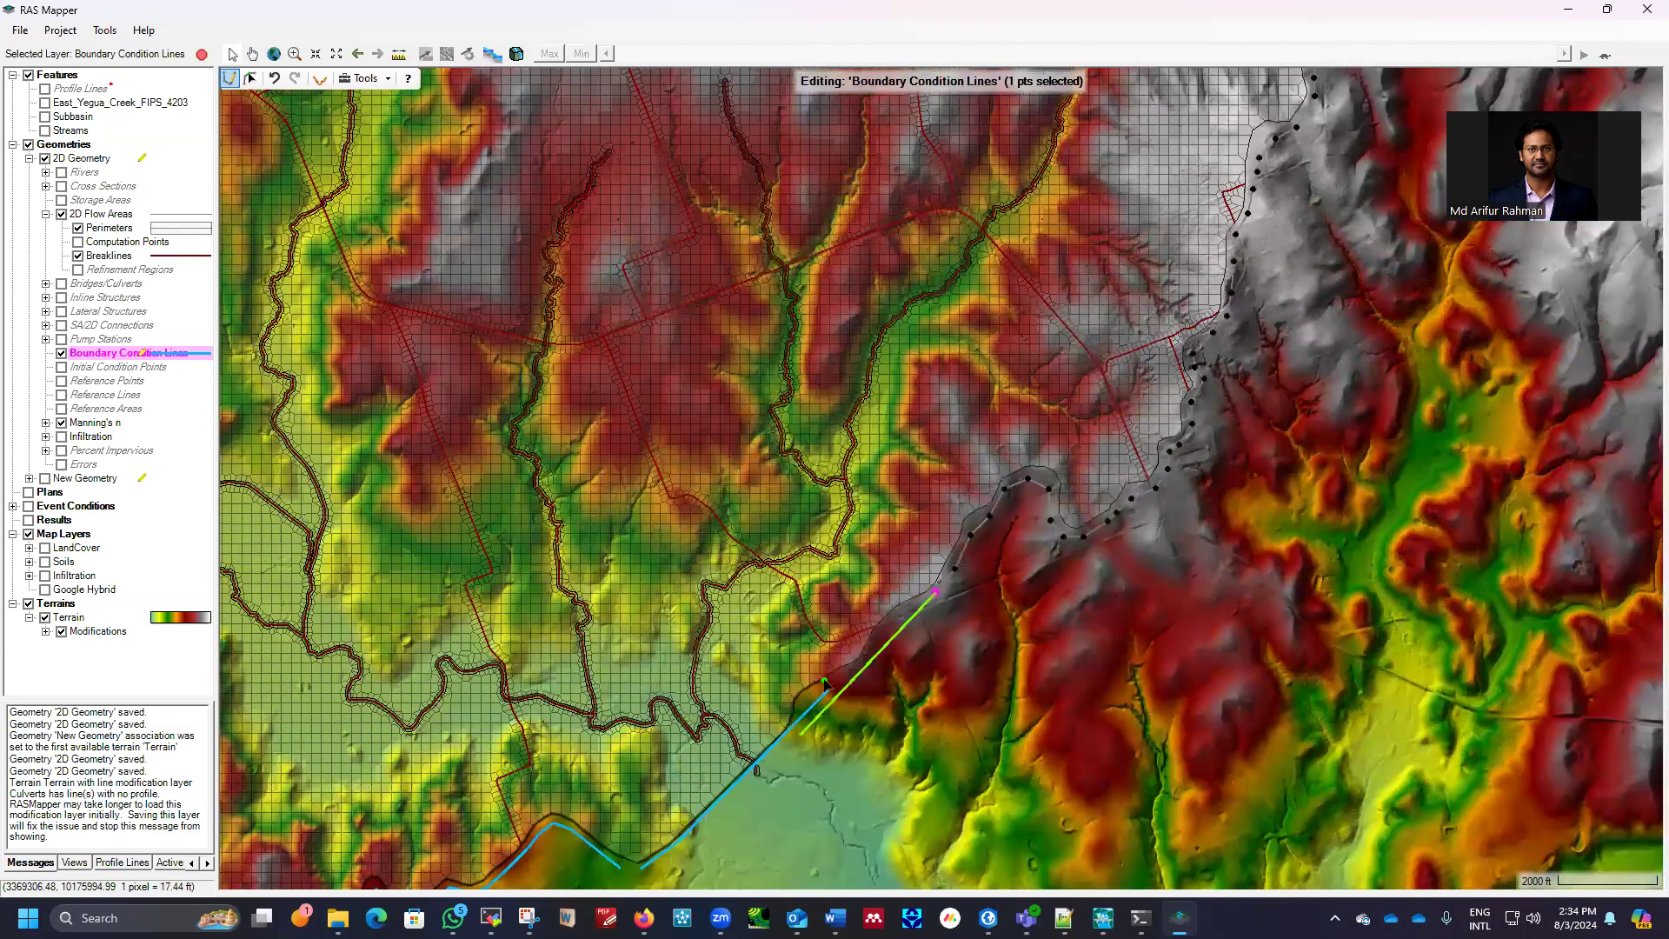
{"action": "scroll", "coordinate": [914, 776], "scroll_direction": "up", "scroll_amount": 2}
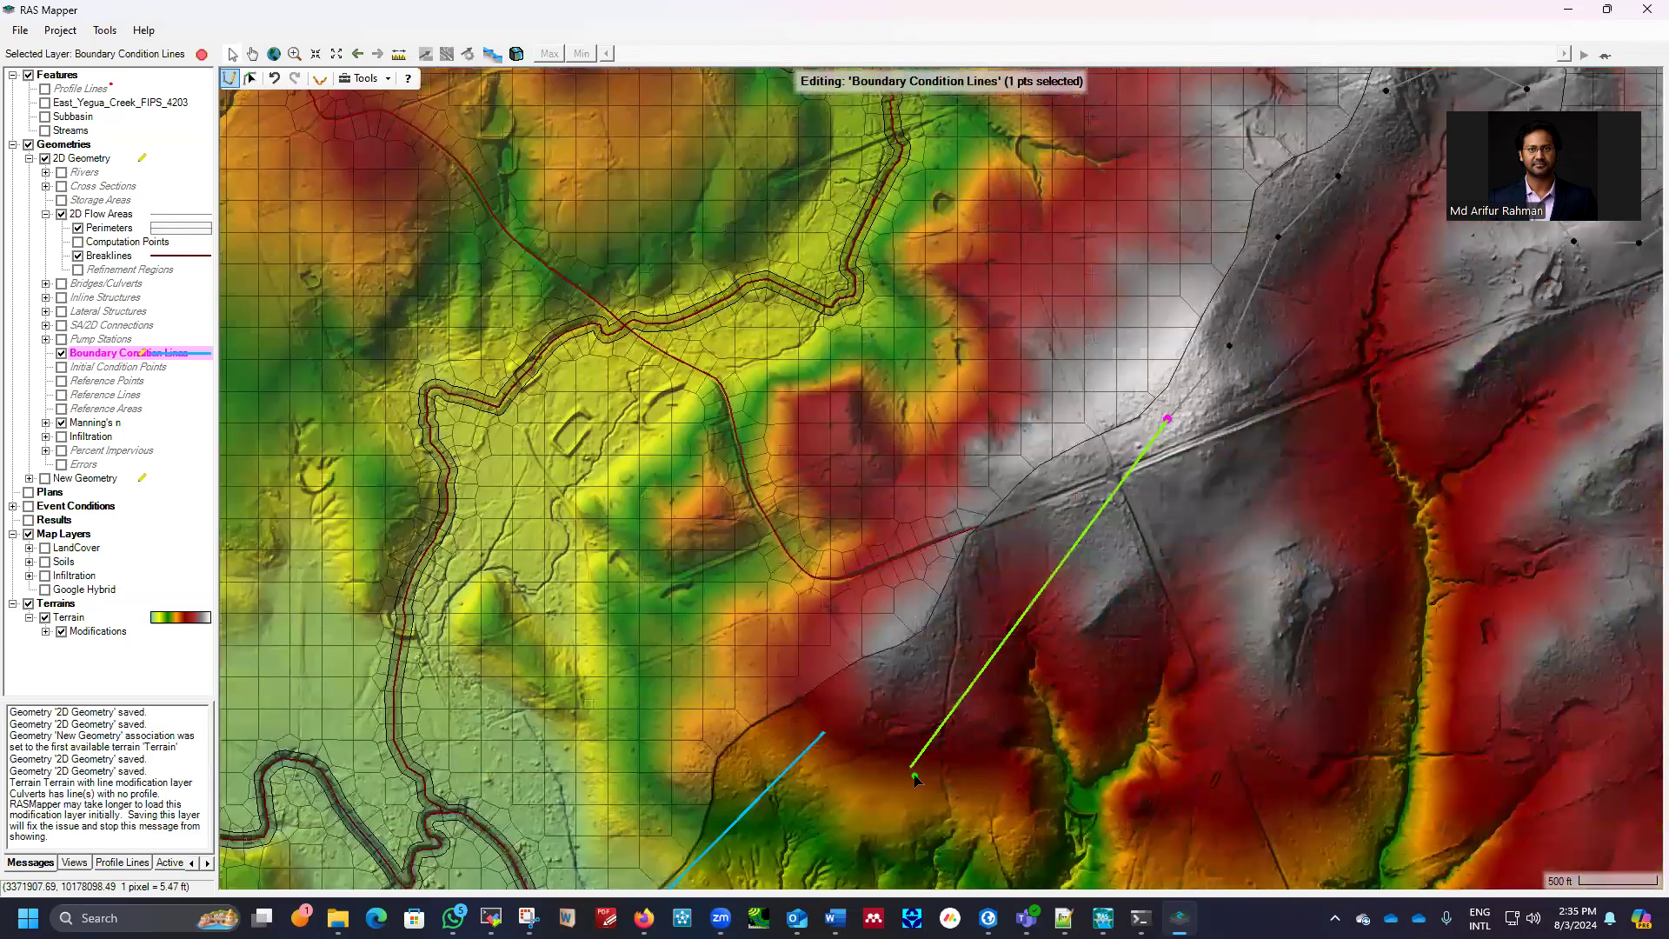
{"action": "scroll", "coordinate": [1027, 652], "scroll_direction": "up", "scroll_amount": 1}
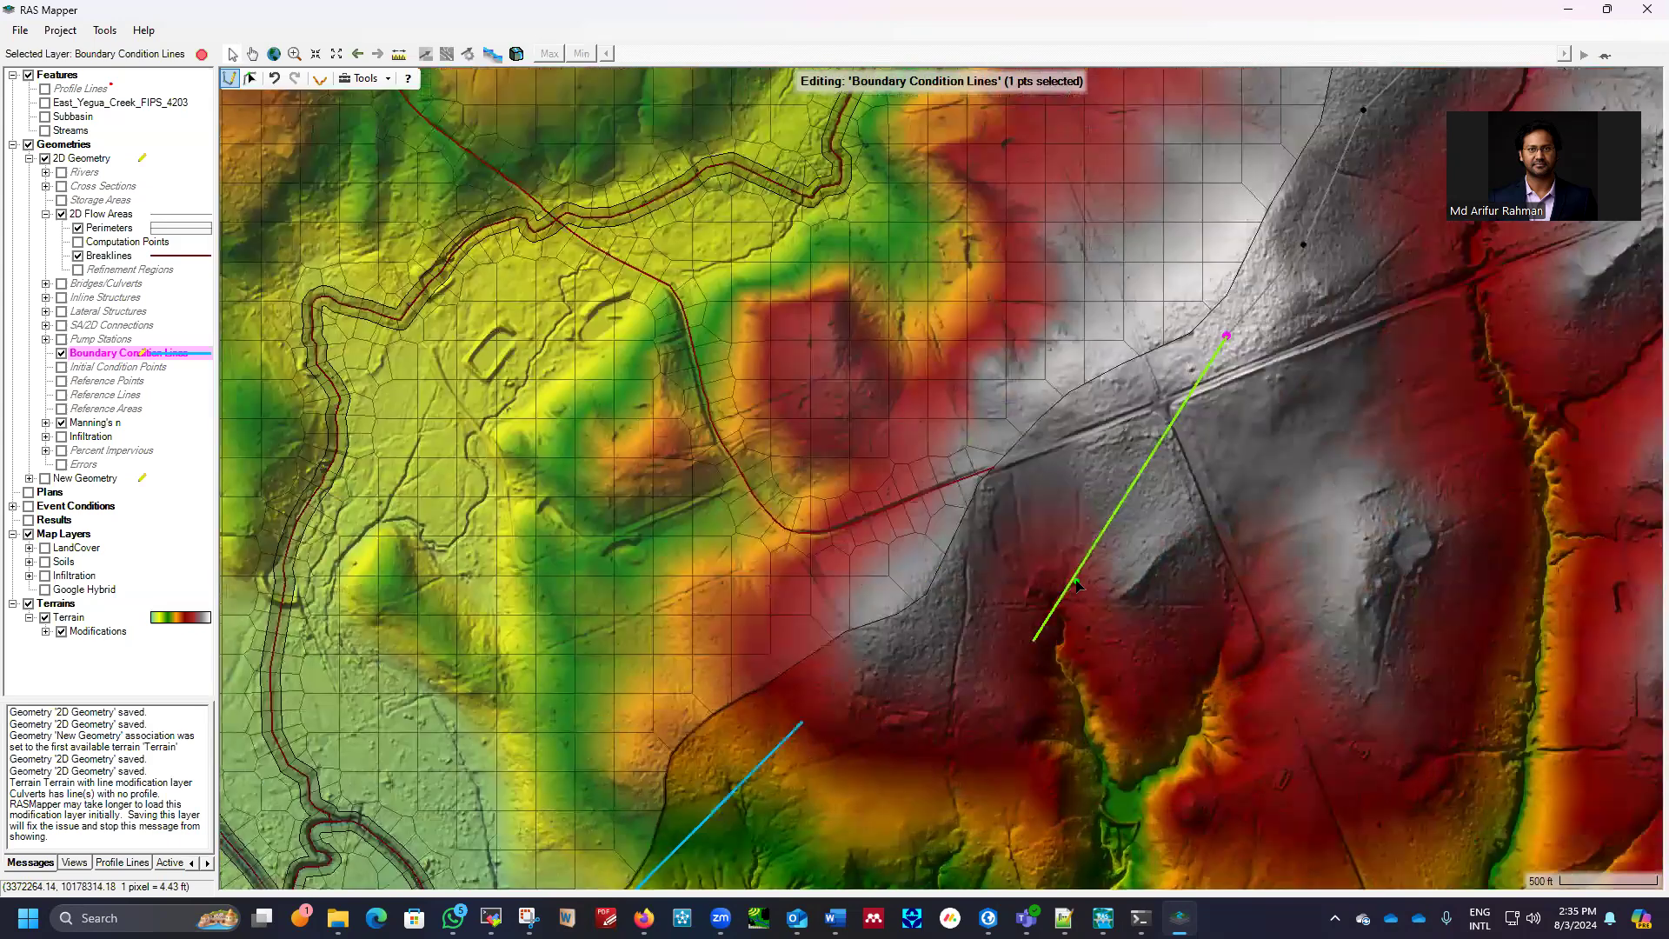
{"action": "scroll", "coordinate": [1184, 357], "scroll_direction": "up", "scroll_amount": 1}
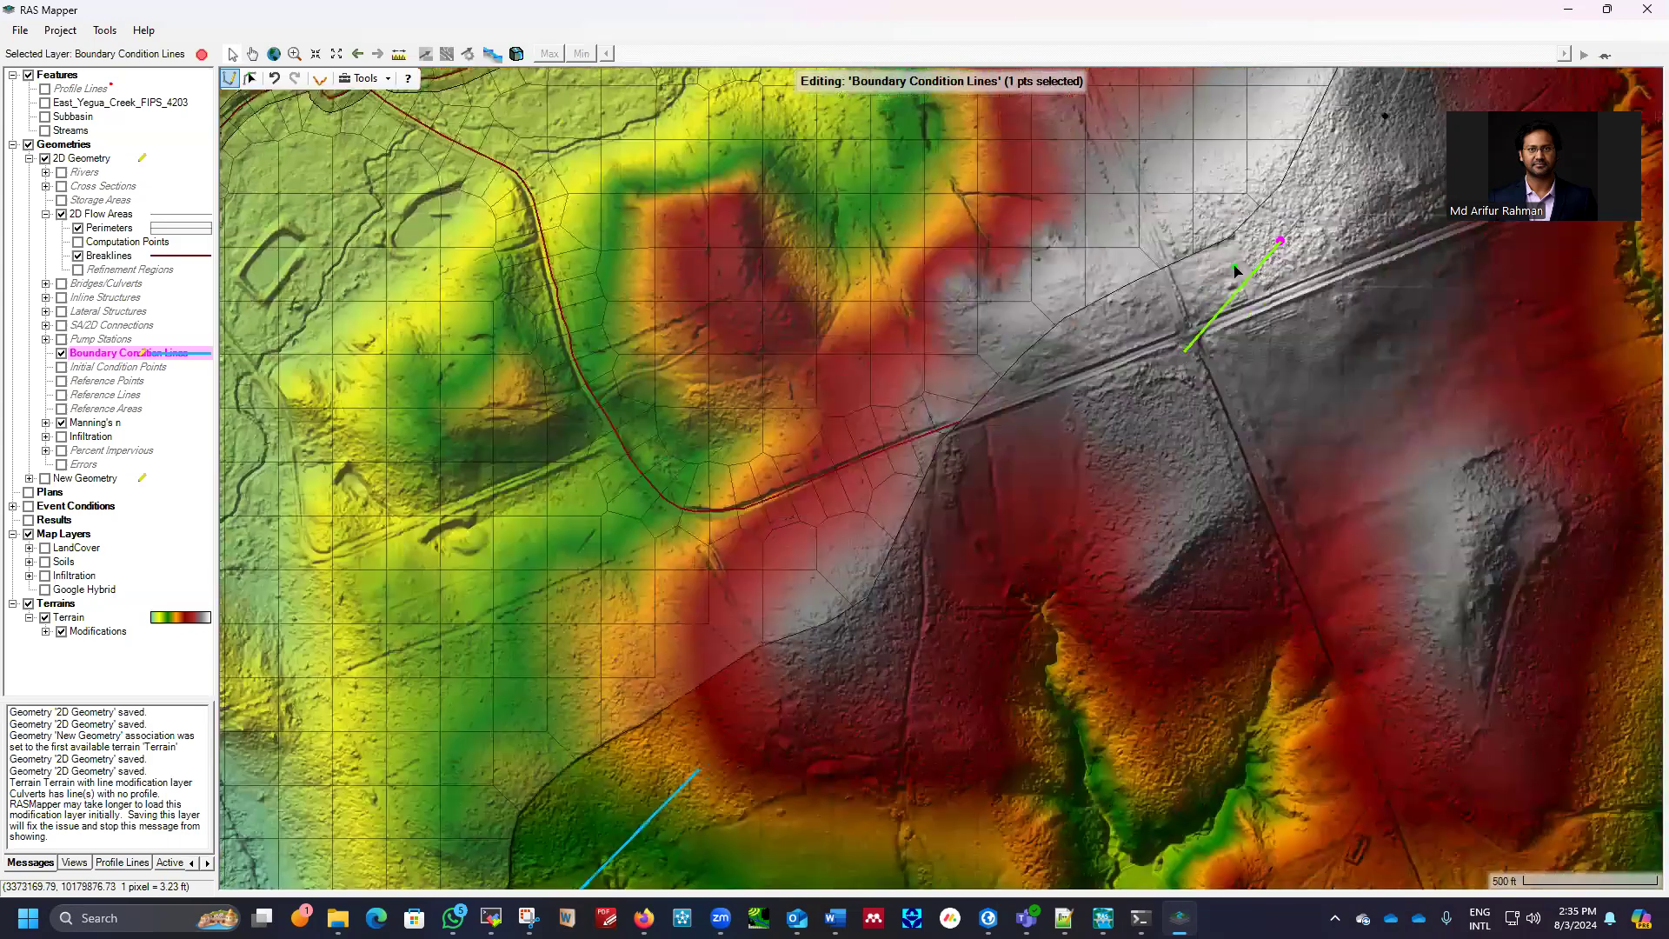
{"action": "left_click", "coordinate": [1135, 314]}
{"action": "left_click", "coordinate": [1068, 370]}
{"action": "left_click", "coordinate": [1009, 441]}
{"action": "left_click", "coordinate": [976, 467]}
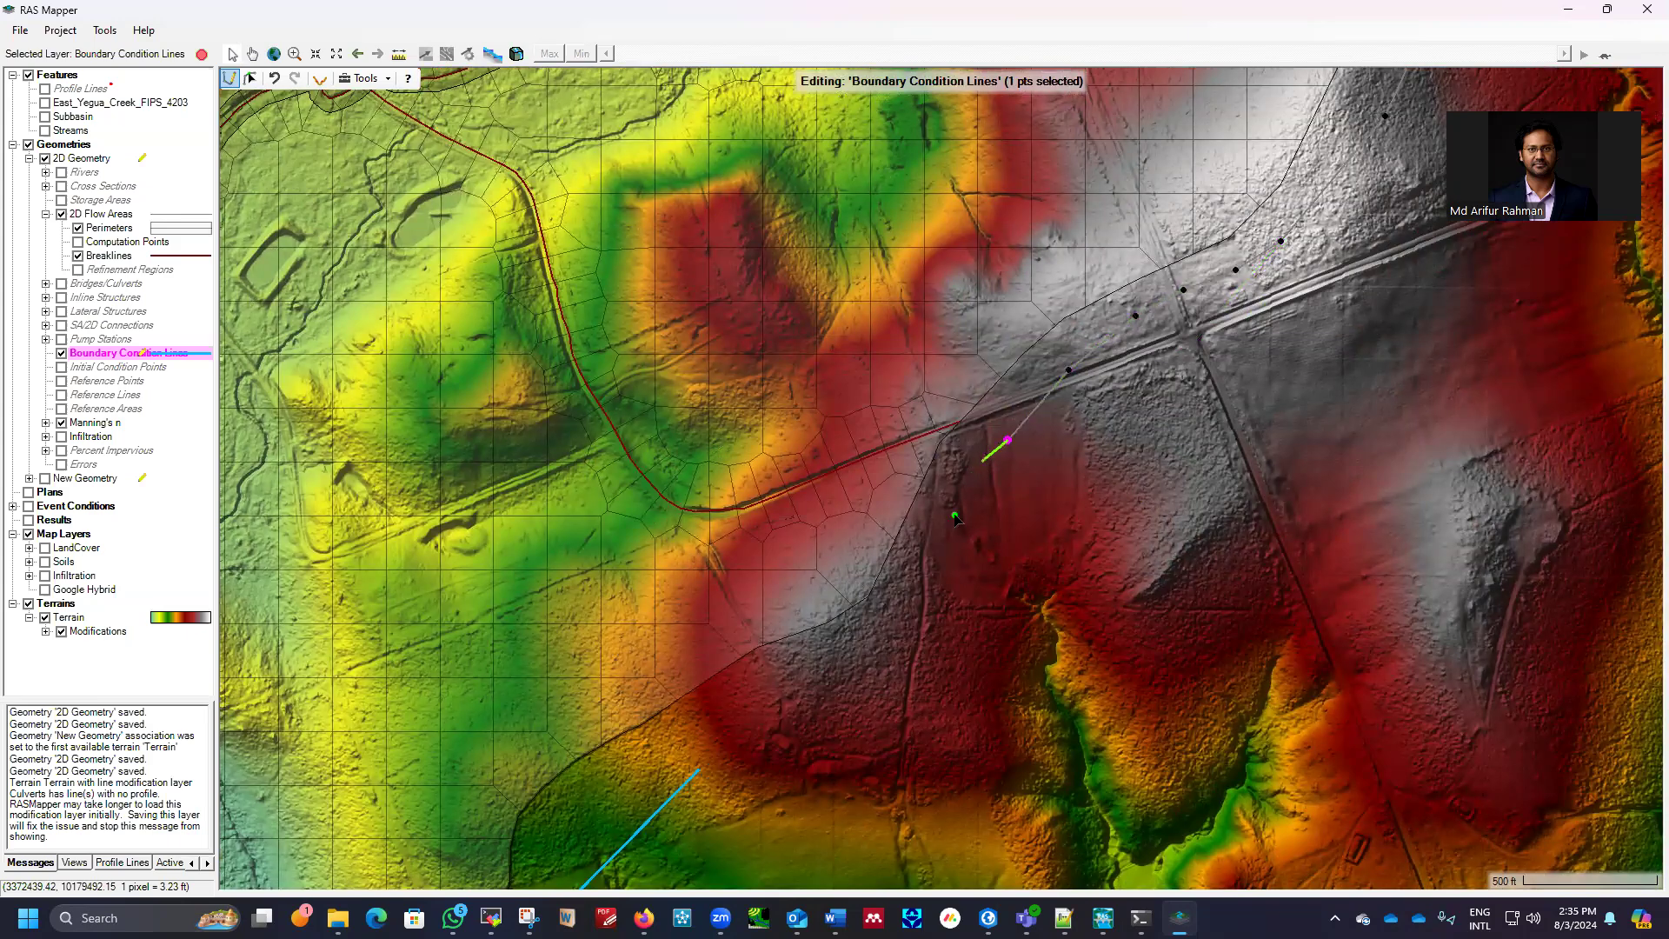
{"action": "left_click", "coordinate": [938, 552]}
{"action": "left_click", "coordinate": [895, 611]}
{"action": "left_click", "coordinate": [861, 643]}
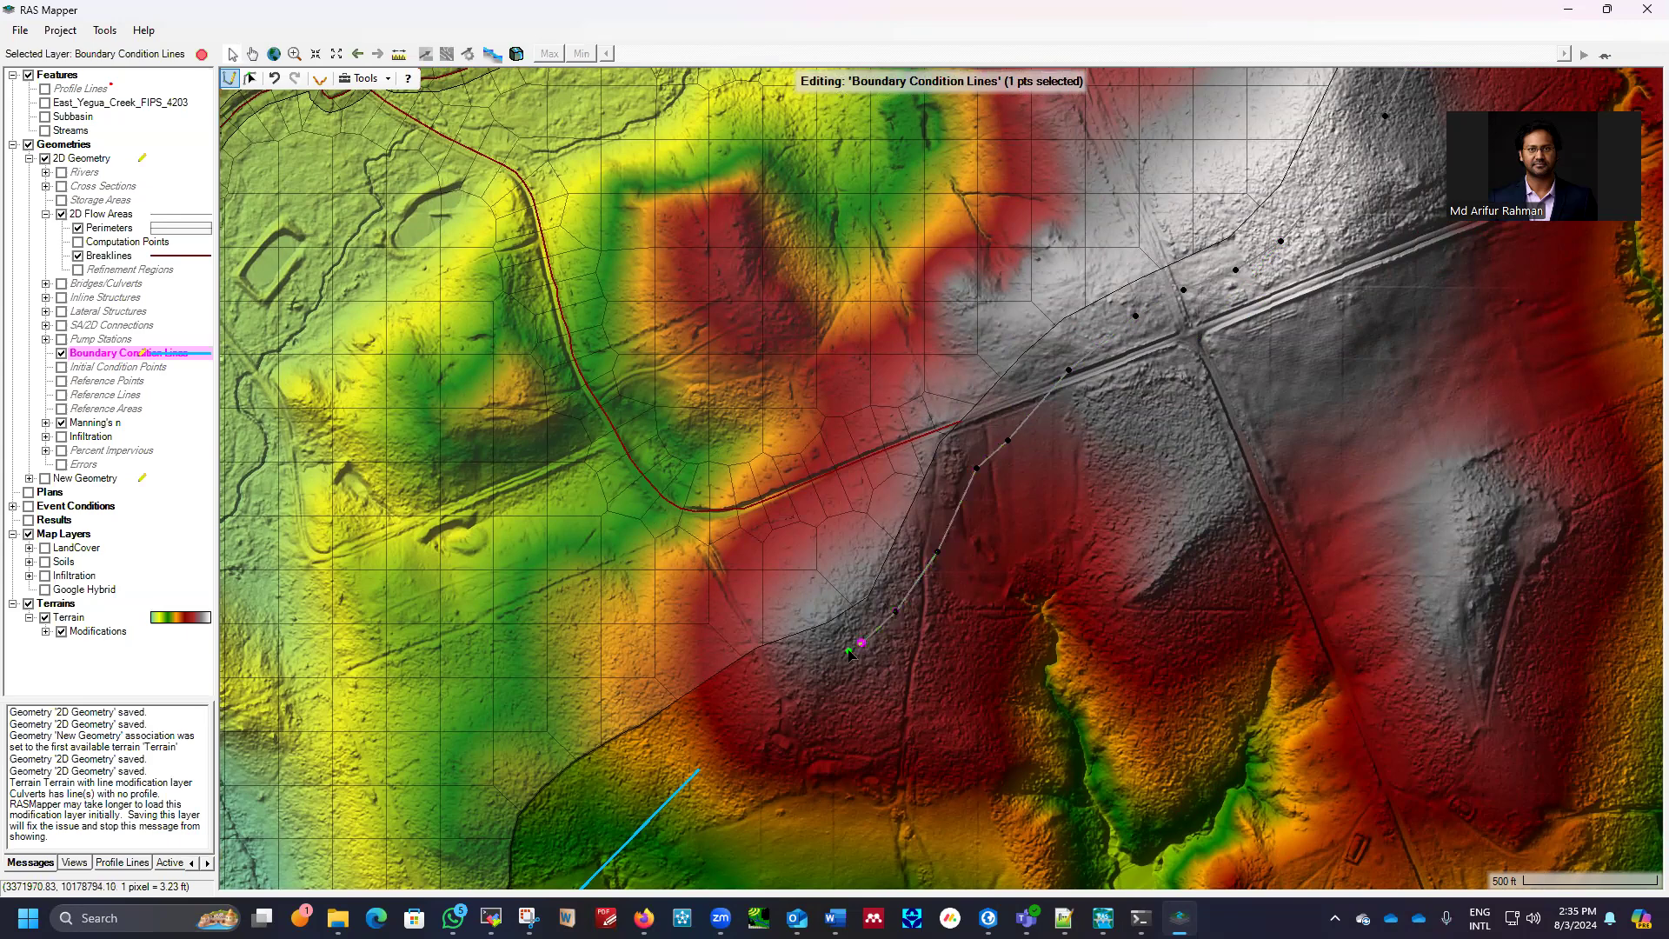
Finish the line just short of the outflow line, leaving a small gap, and name it Overflow_BC3
{"action": "double_click", "coordinate": [738, 740]}
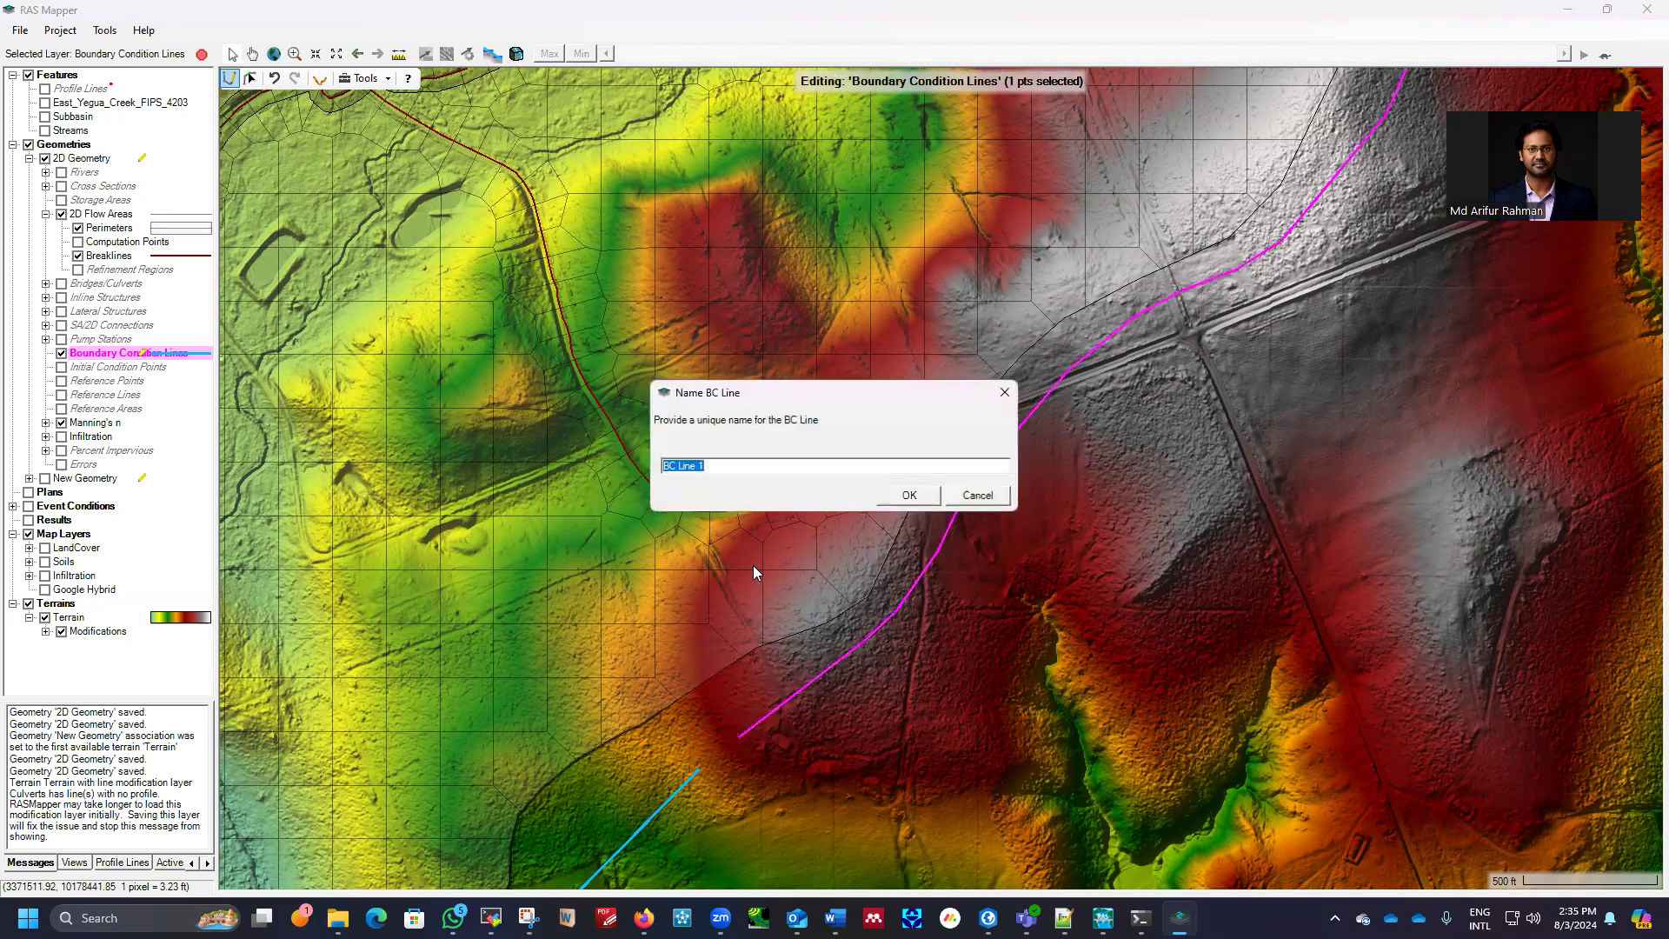
{"action": "type", "text": "Overflow_BC2"}
{"action": "key", "text": "BackSpace"}
{"action": "left_click", "coordinate": [923, 495]}
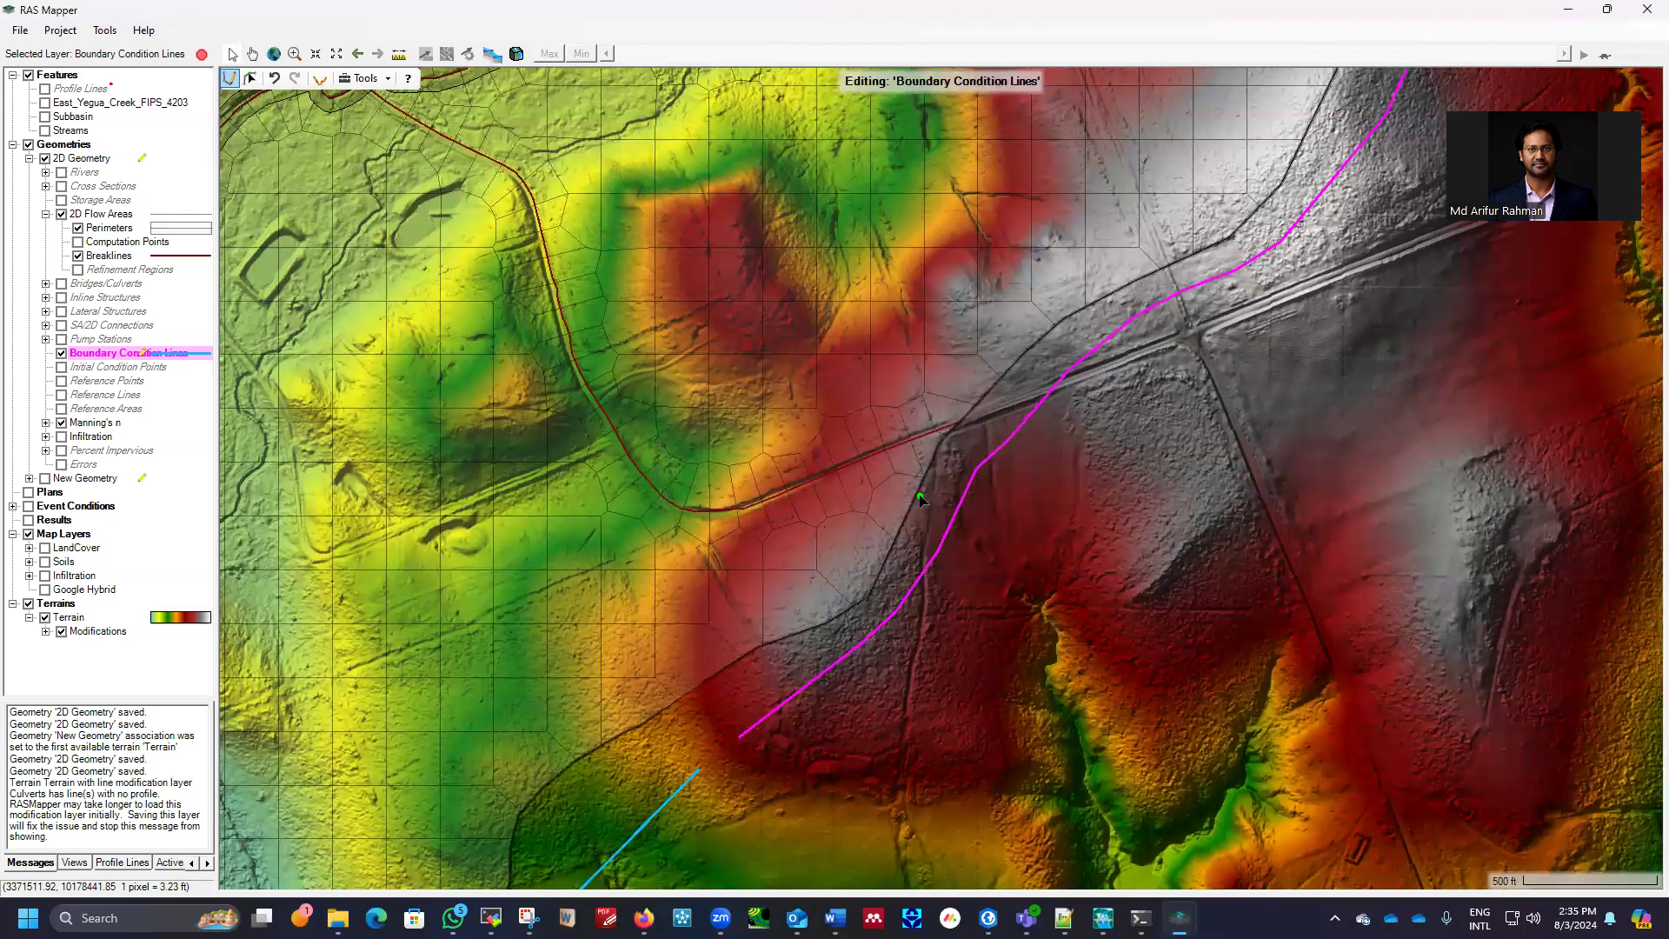
Stop editing the boundary condition lines and save the geometry edits
{"action": "scroll", "coordinate": [997, 624], "scroll_direction": "down", "scroll_amount": 5}
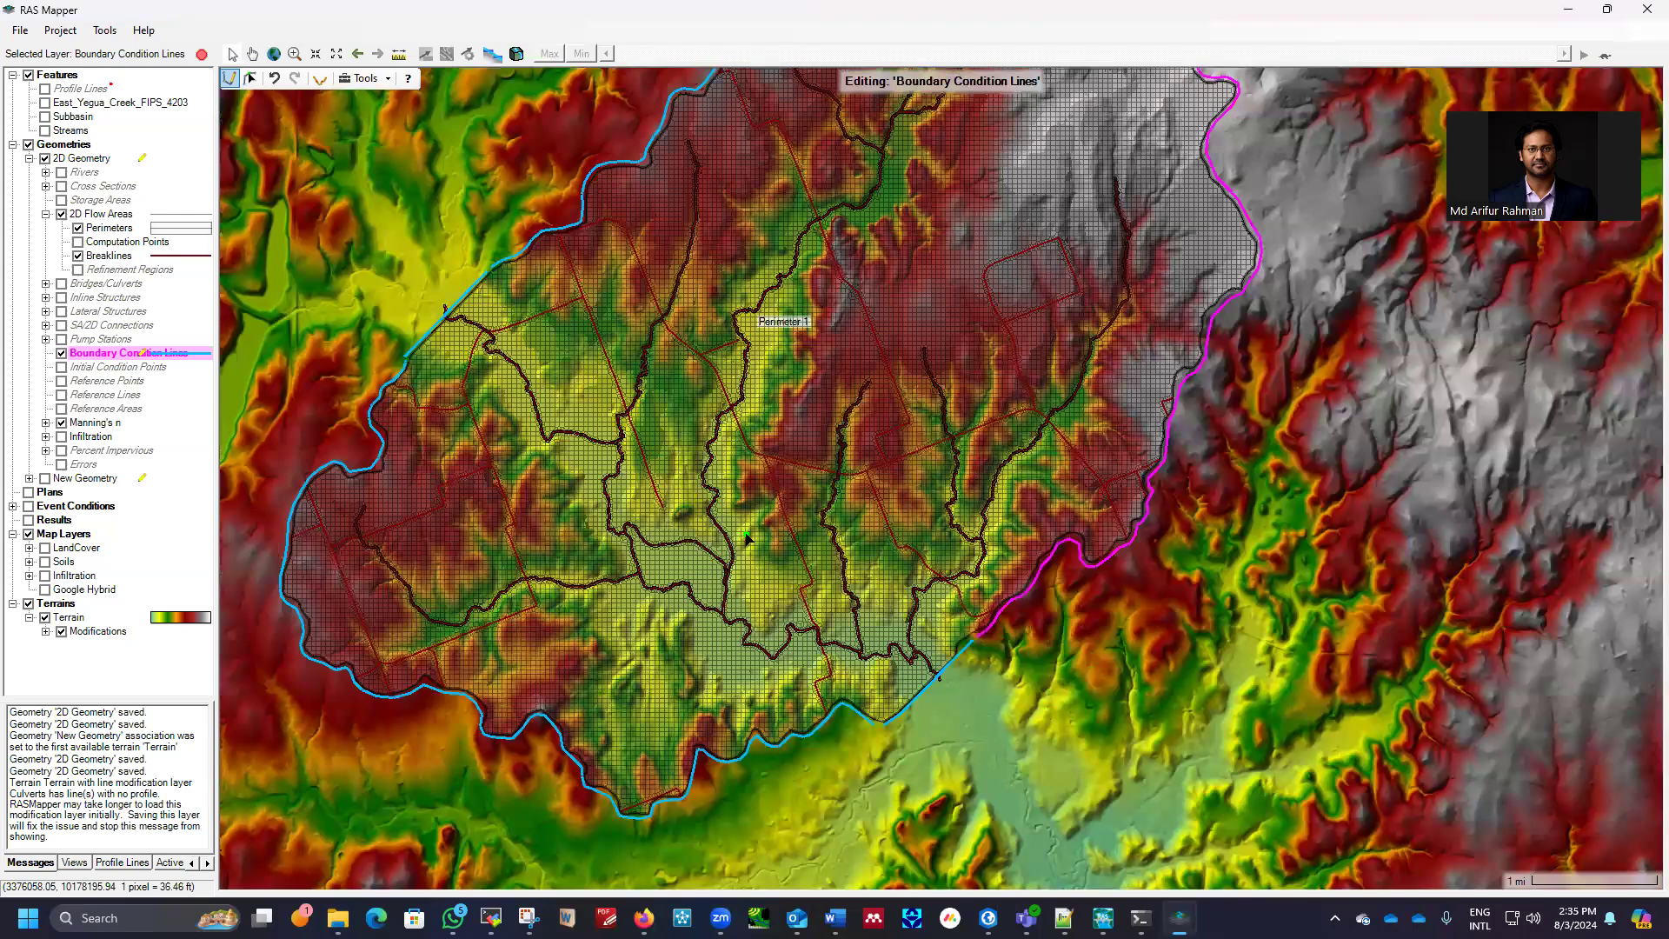
{"action": "scroll", "coordinate": [746, 539], "scroll_direction": "down", "scroll_amount": 3}
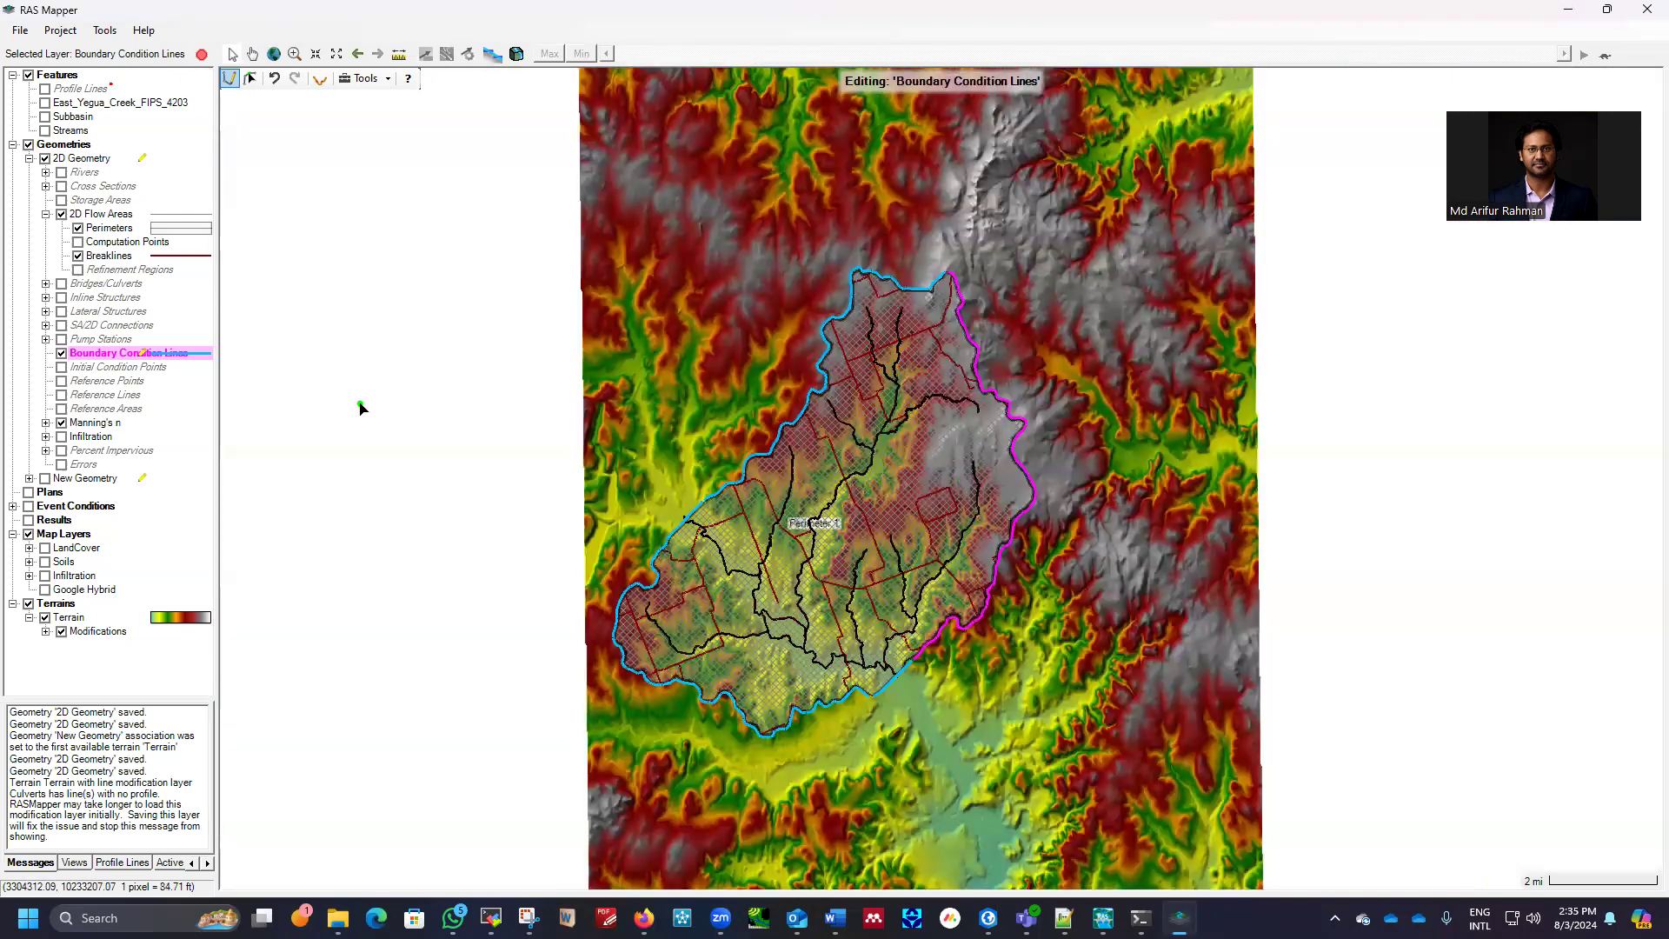
{"action": "left_click", "coordinate": [203, 56]}
{"action": "left_click", "coordinate": [784, 516]}
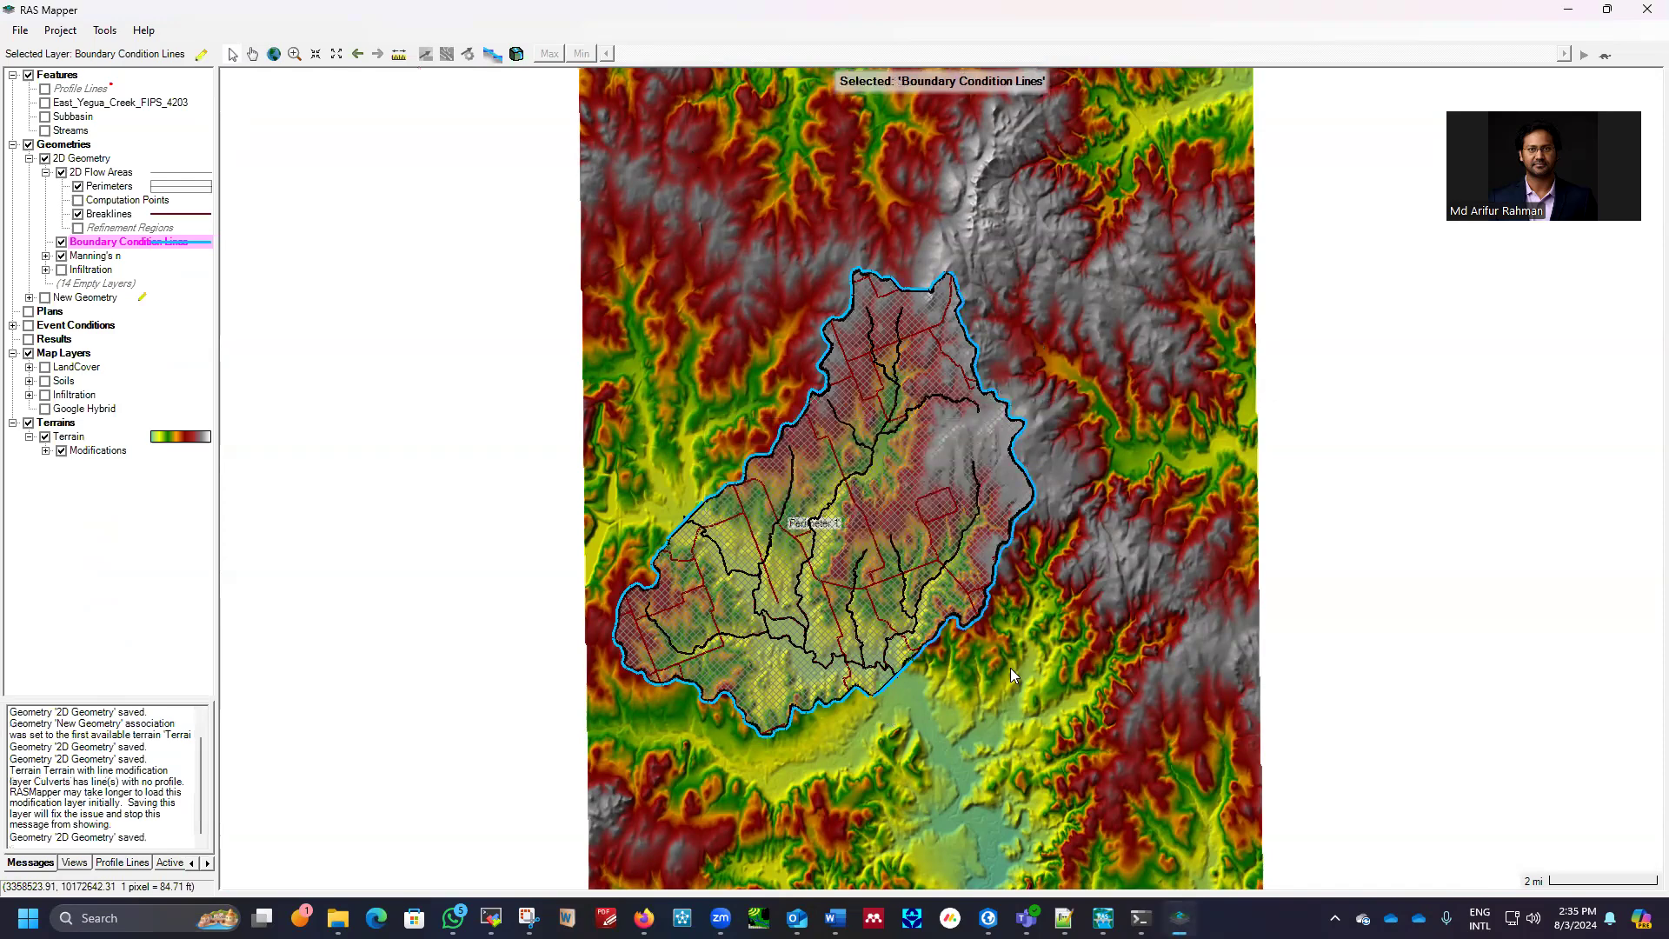
Turn on feature labels for the Boundary Condition Lines layer and label the lines by their Name attribute
{"action": "scroll", "coordinate": [713, 509], "scroll_direction": "up", "scroll_amount": 3}
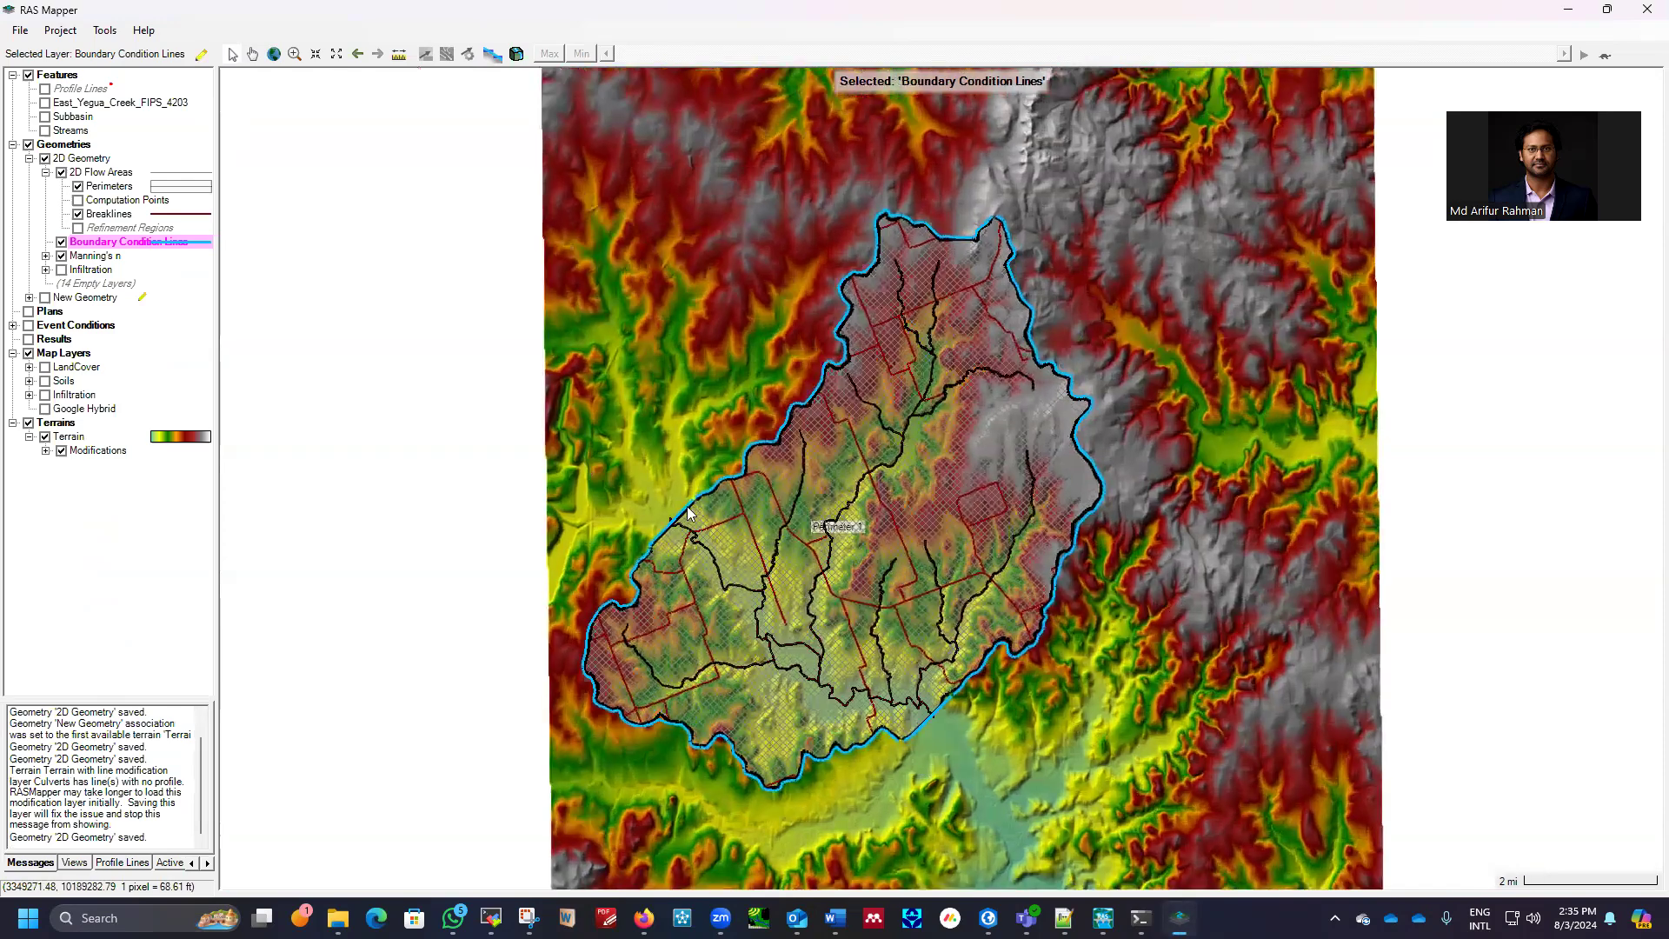
{"action": "right_click", "coordinate": [121, 245]}
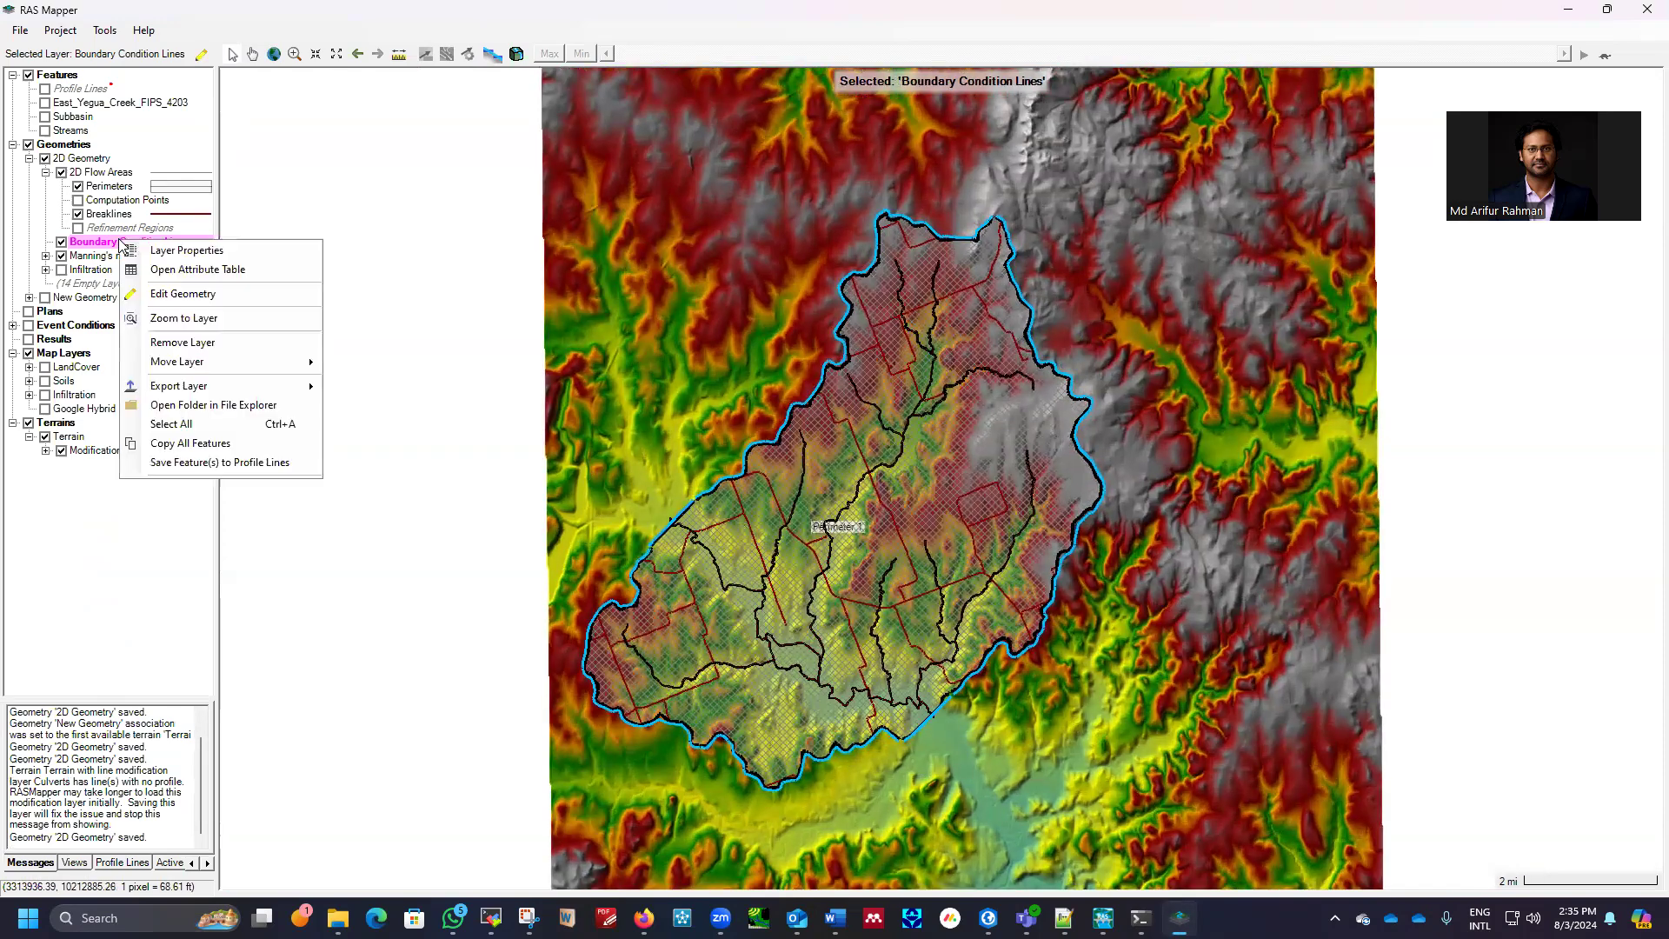
{"action": "left_click", "coordinate": [186, 251]}
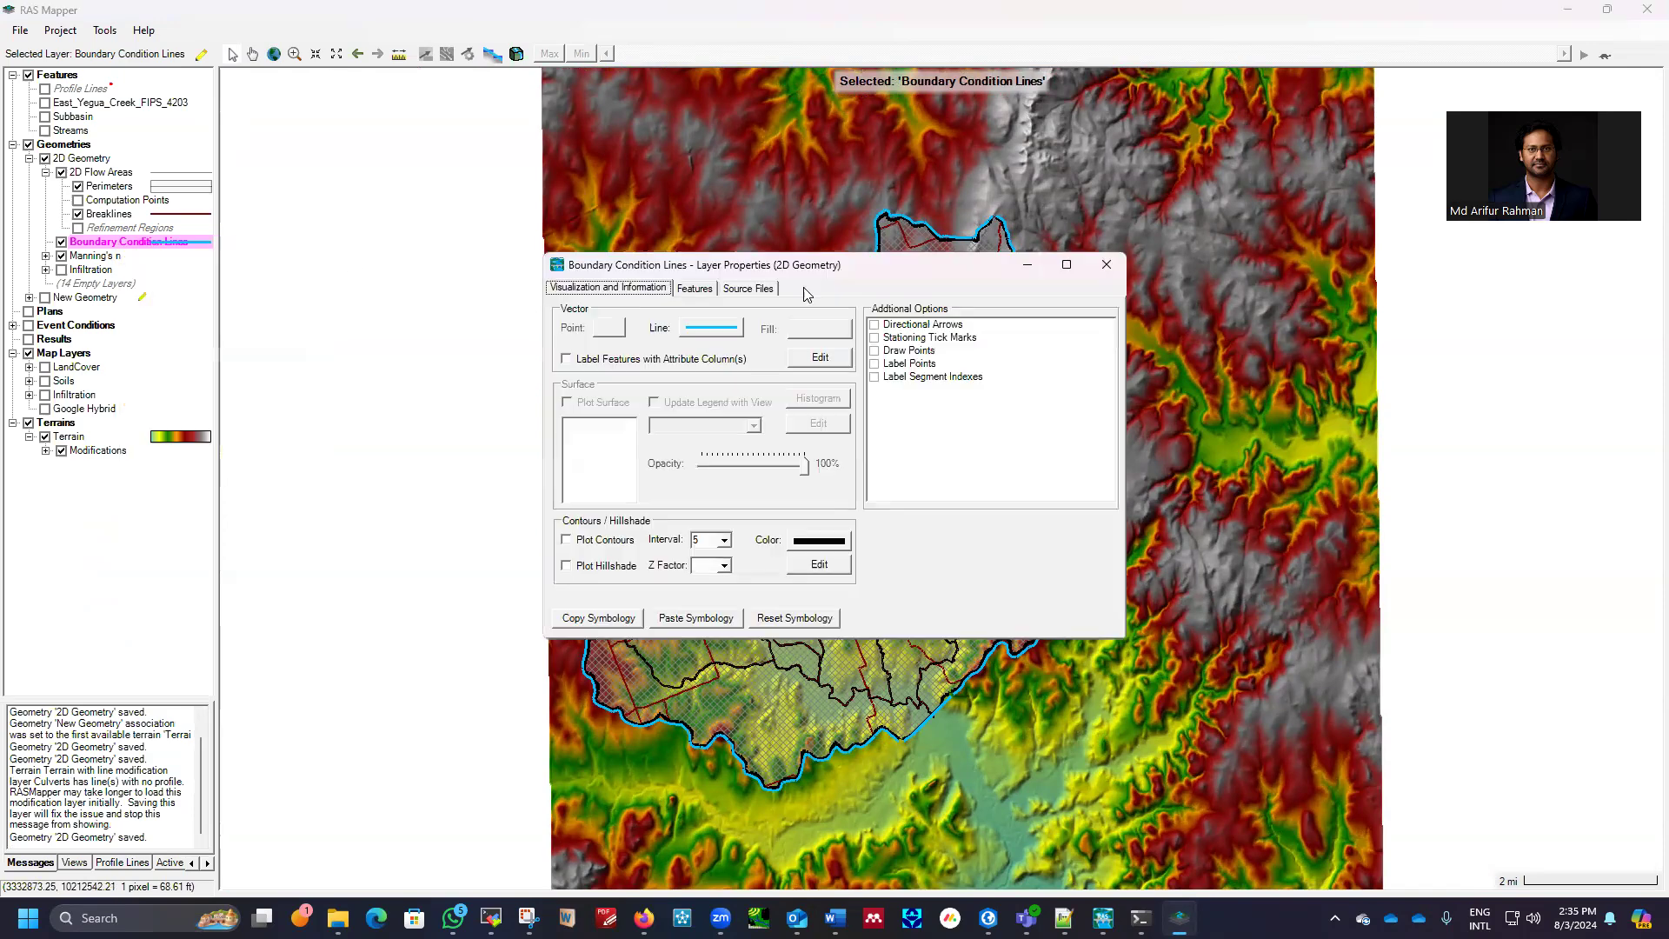
{"action": "left_click", "coordinate": [619, 359]}
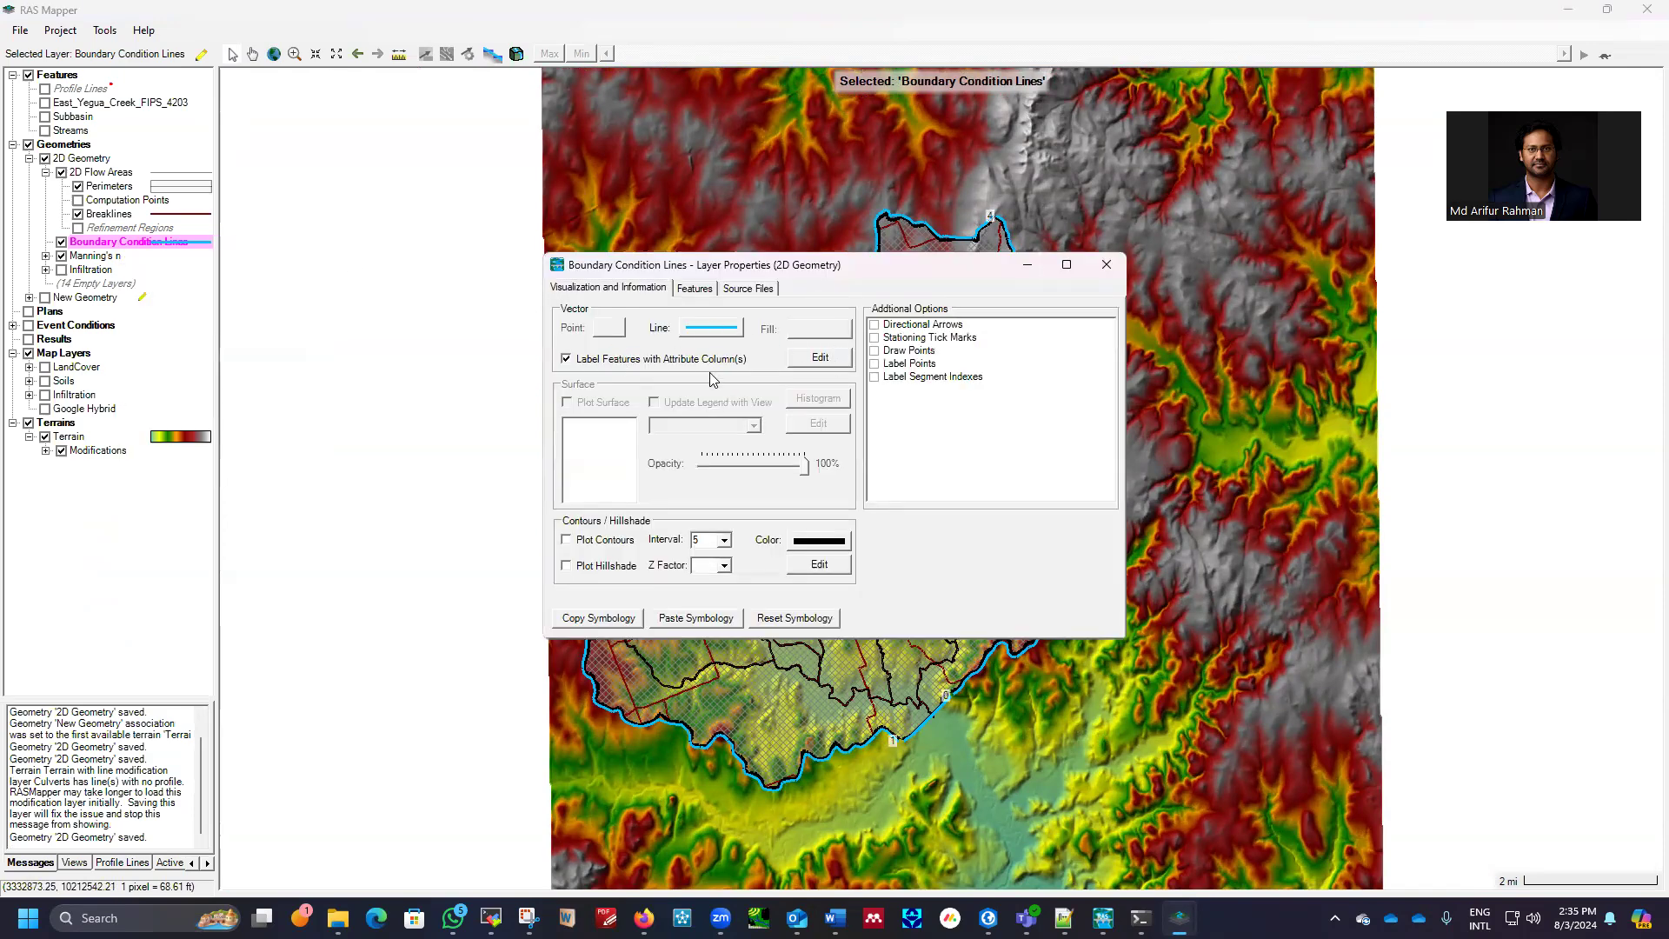
{"action": "left_click", "coordinate": [817, 358]}
{"action": "left_click", "coordinate": [772, 317]}
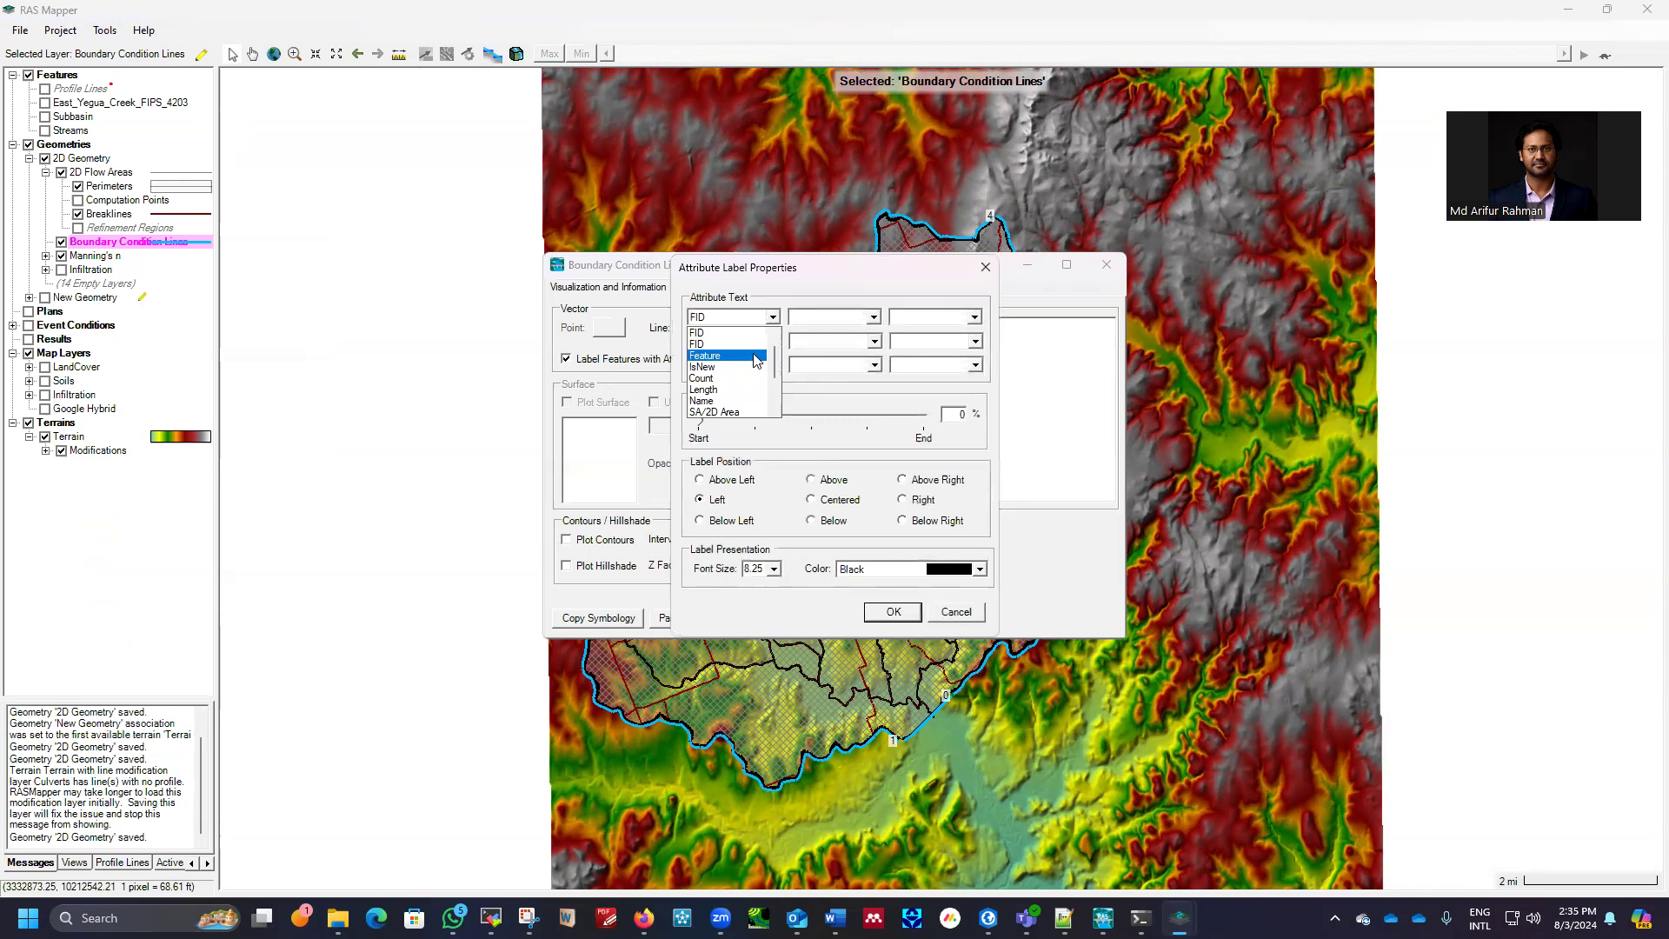
{"action": "left_click_drag", "start_coordinate": [774, 358], "coordinate": [773, 375]}
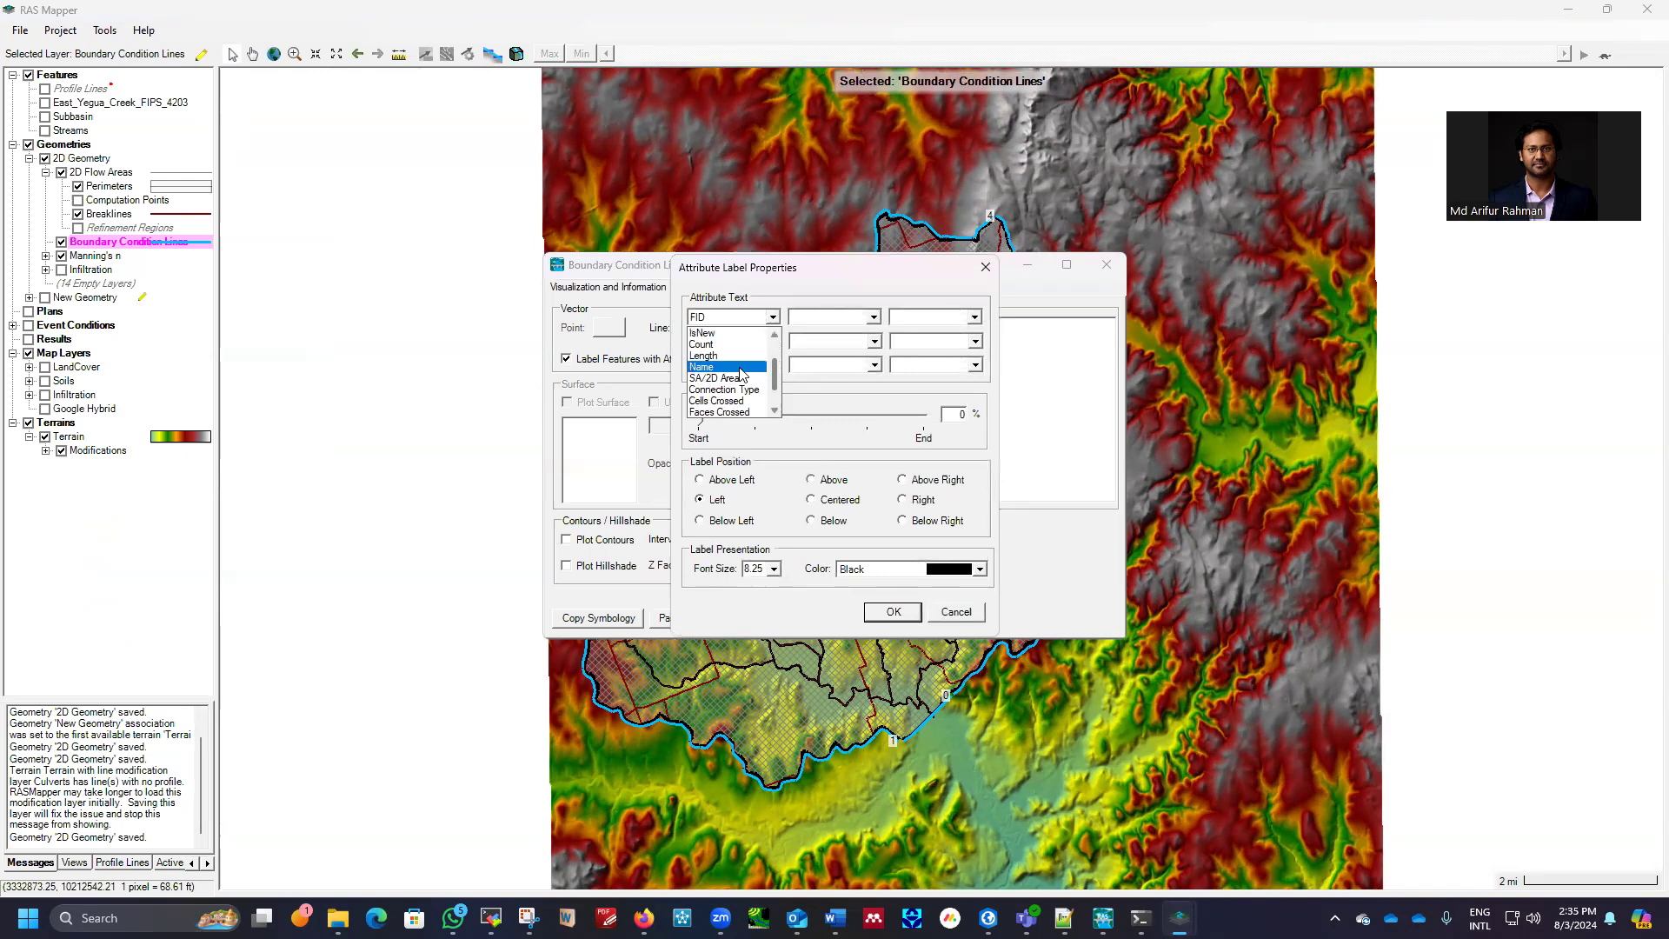
{"action": "left_click", "coordinate": [727, 367]}
{"action": "left_click", "coordinate": [893, 612]}
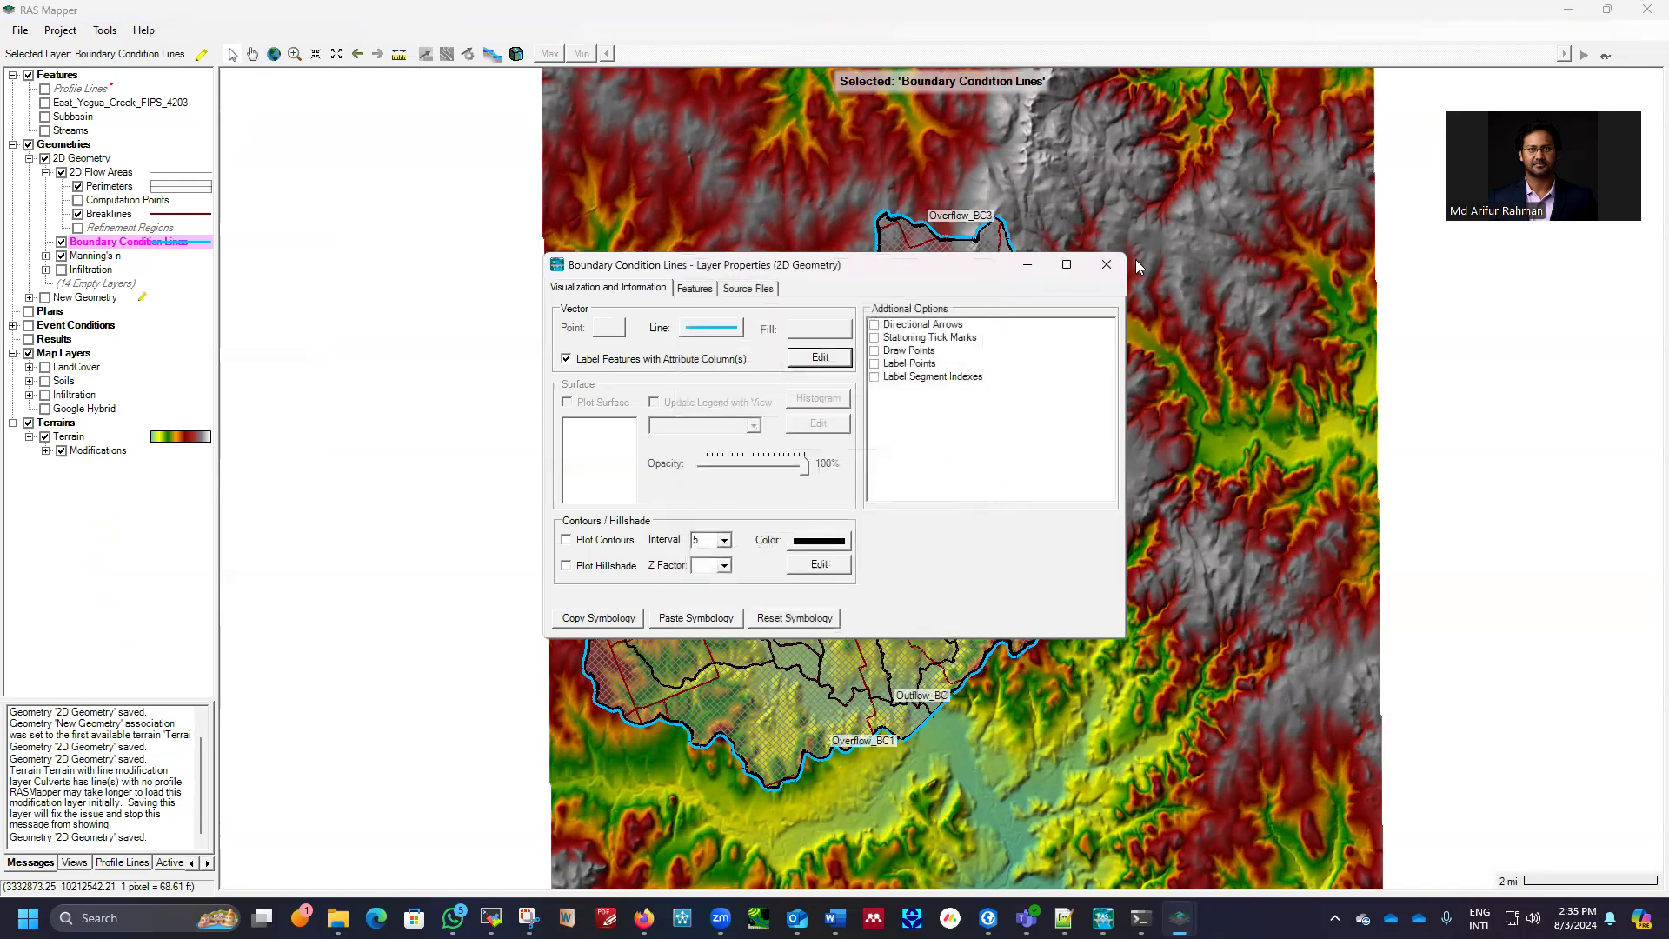
{"action": "left_click", "coordinate": [1107, 265]}
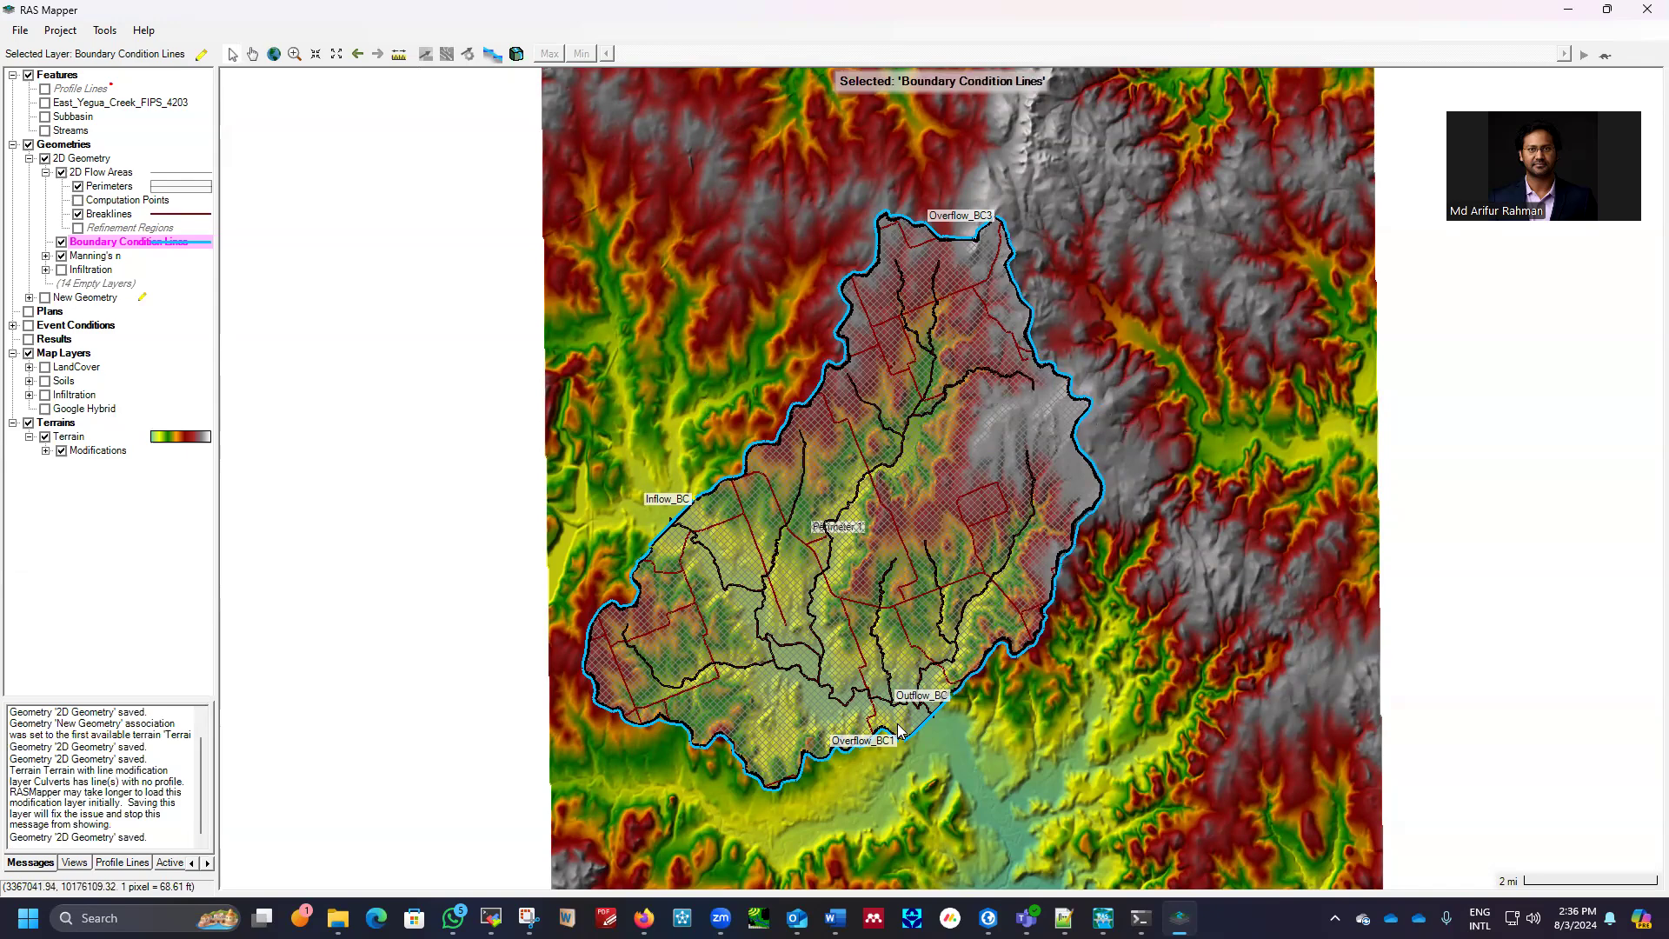
Examine where the outflow boundary condition line crosses the main channel and breakline at the perimeter's southeastern outlet
{"action": "scroll", "coordinate": [927, 739], "scroll_direction": "up", "scroll_amount": 1}
{"action": "scroll", "coordinate": [926, 738], "scroll_direction": "up", "scroll_amount": 1}
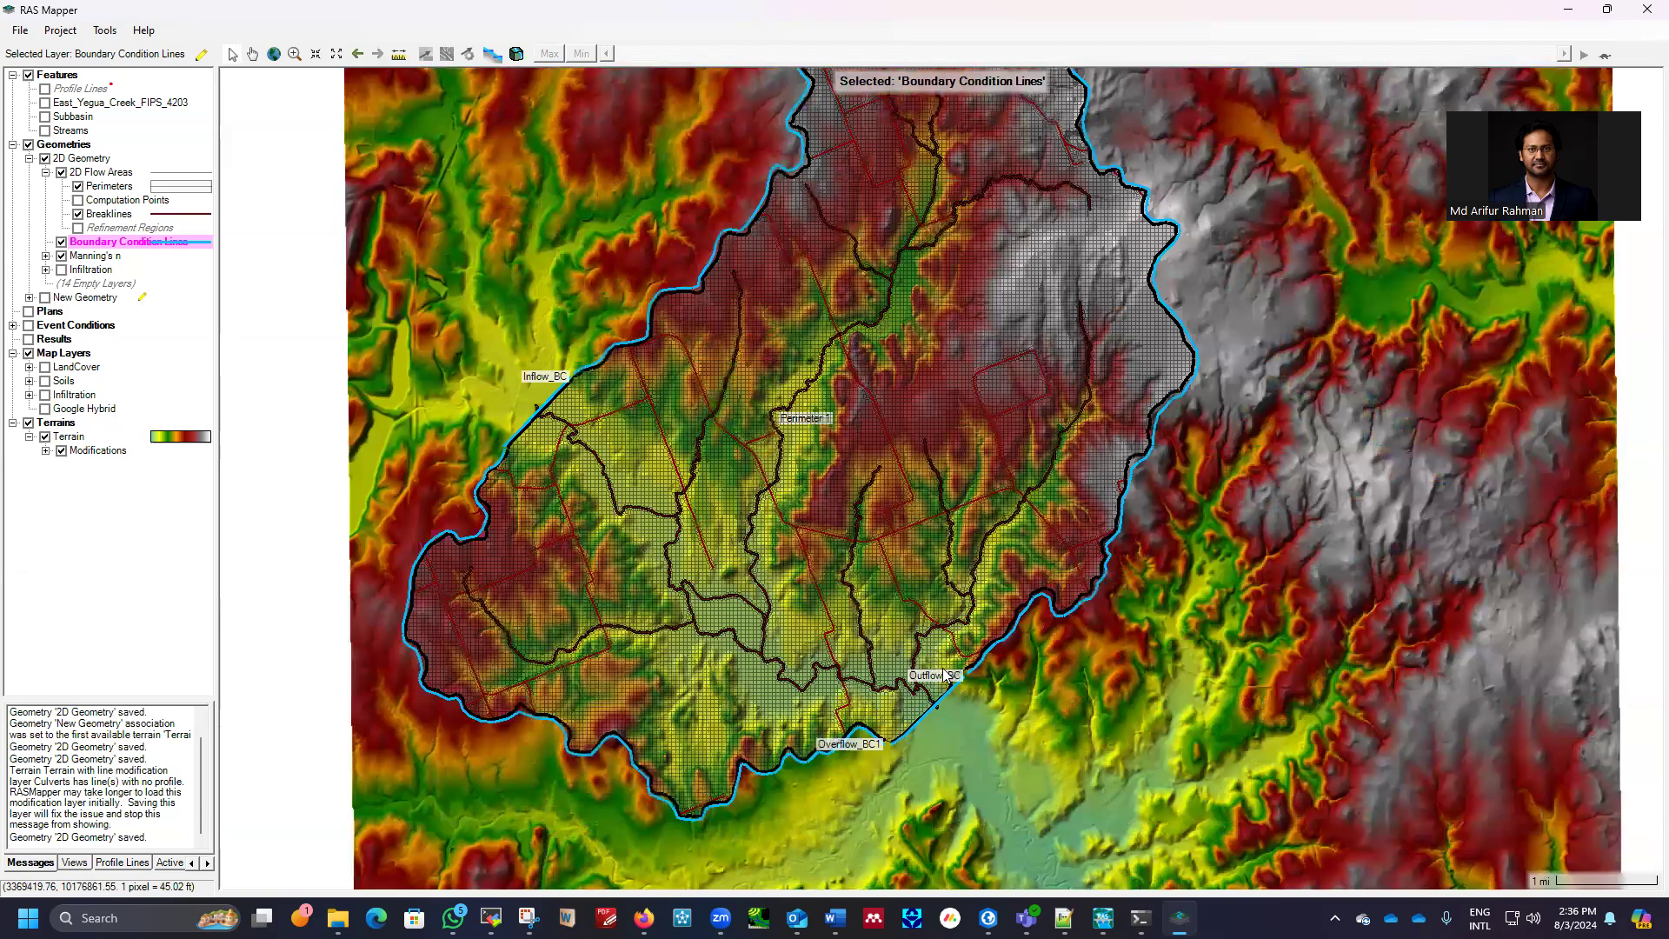
{"action": "scroll", "coordinate": [923, 707], "scroll_direction": "up", "scroll_amount": 4}
{"action": "scroll", "coordinate": [1080, 712], "scroll_direction": "up", "scroll_amount": 2}
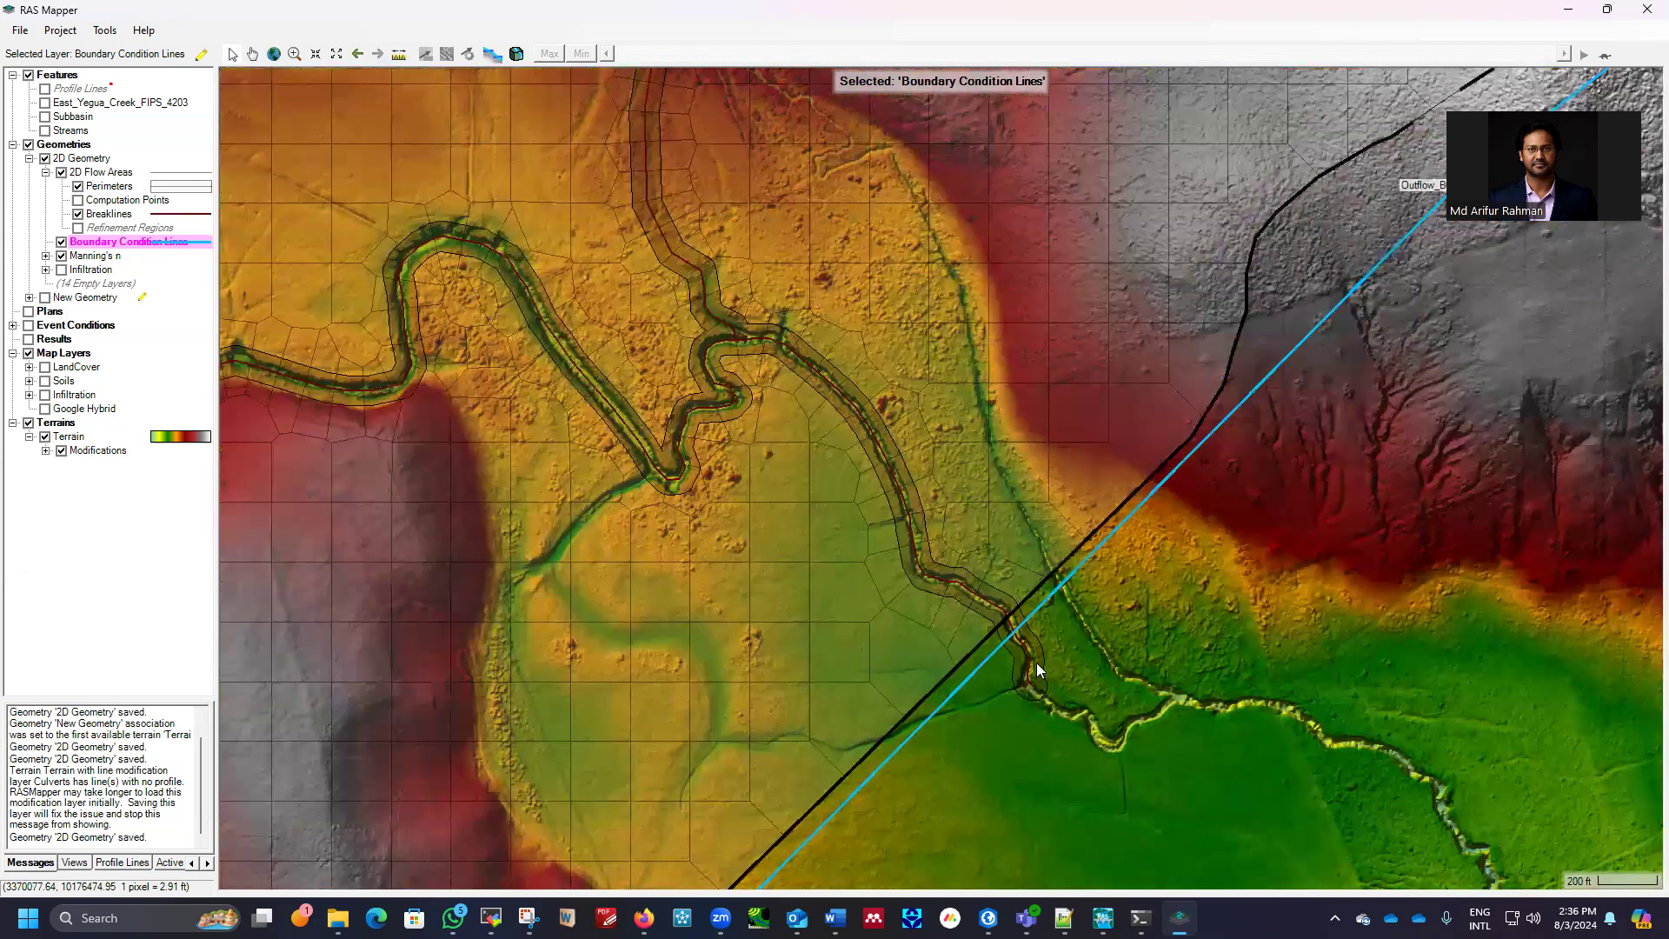
{"action": "scroll", "coordinate": [969, 624], "scroll_direction": "up", "scroll_amount": 1}
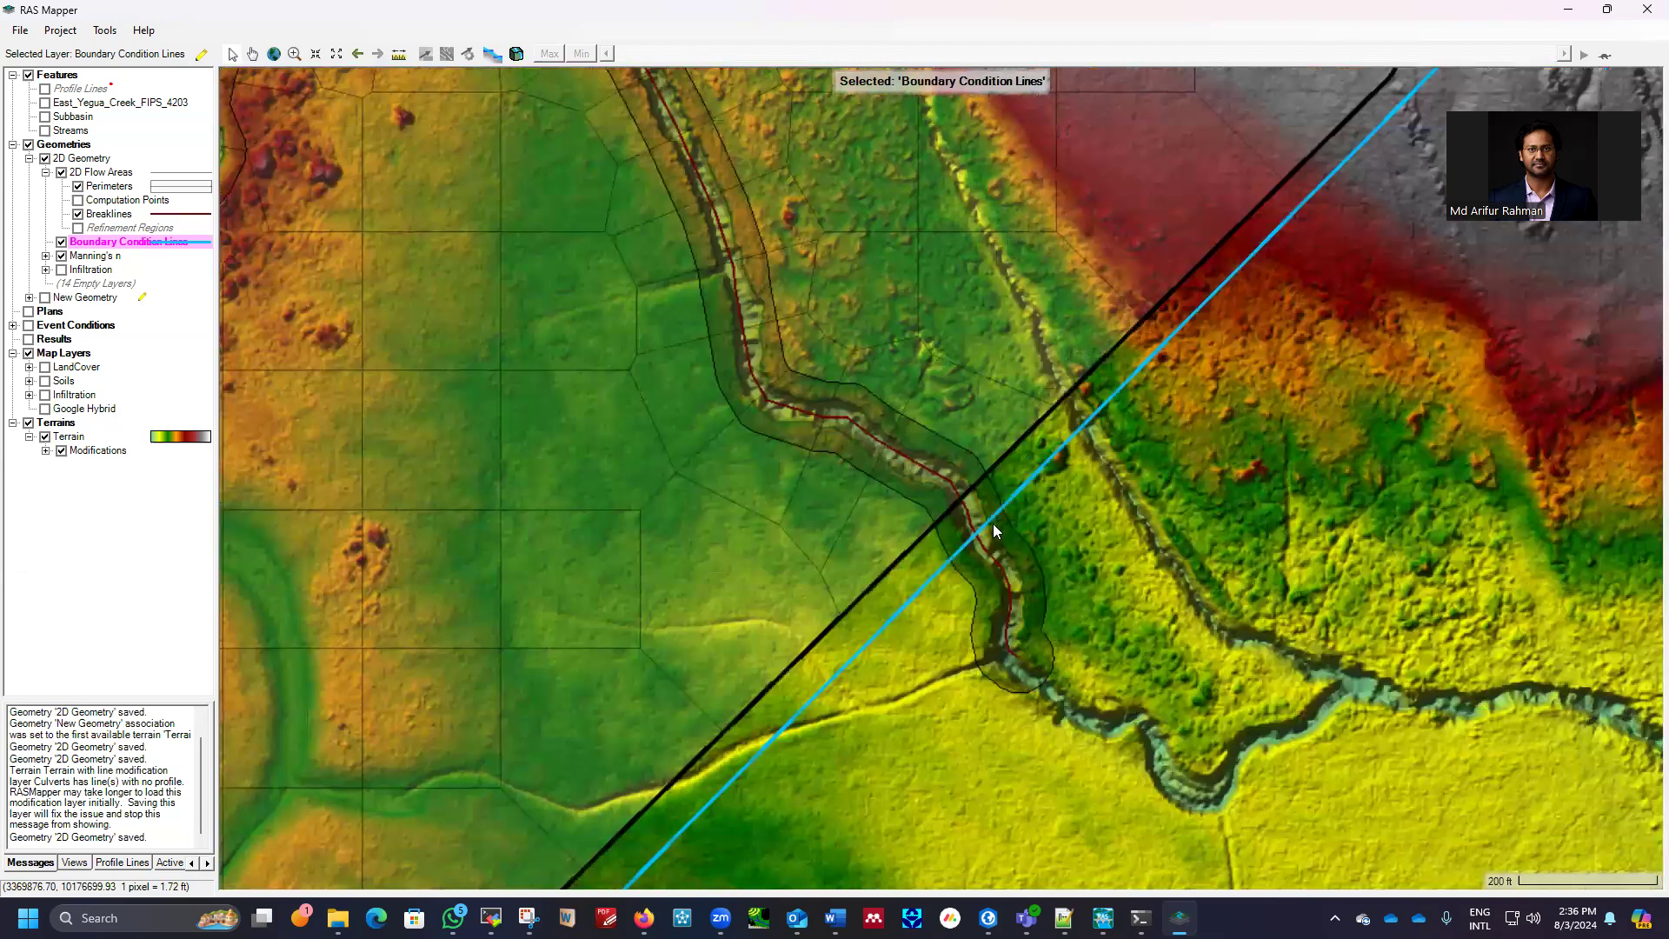
{"action": "scroll", "coordinate": [1064, 677], "scroll_direction": "up", "scroll_amount": 1}
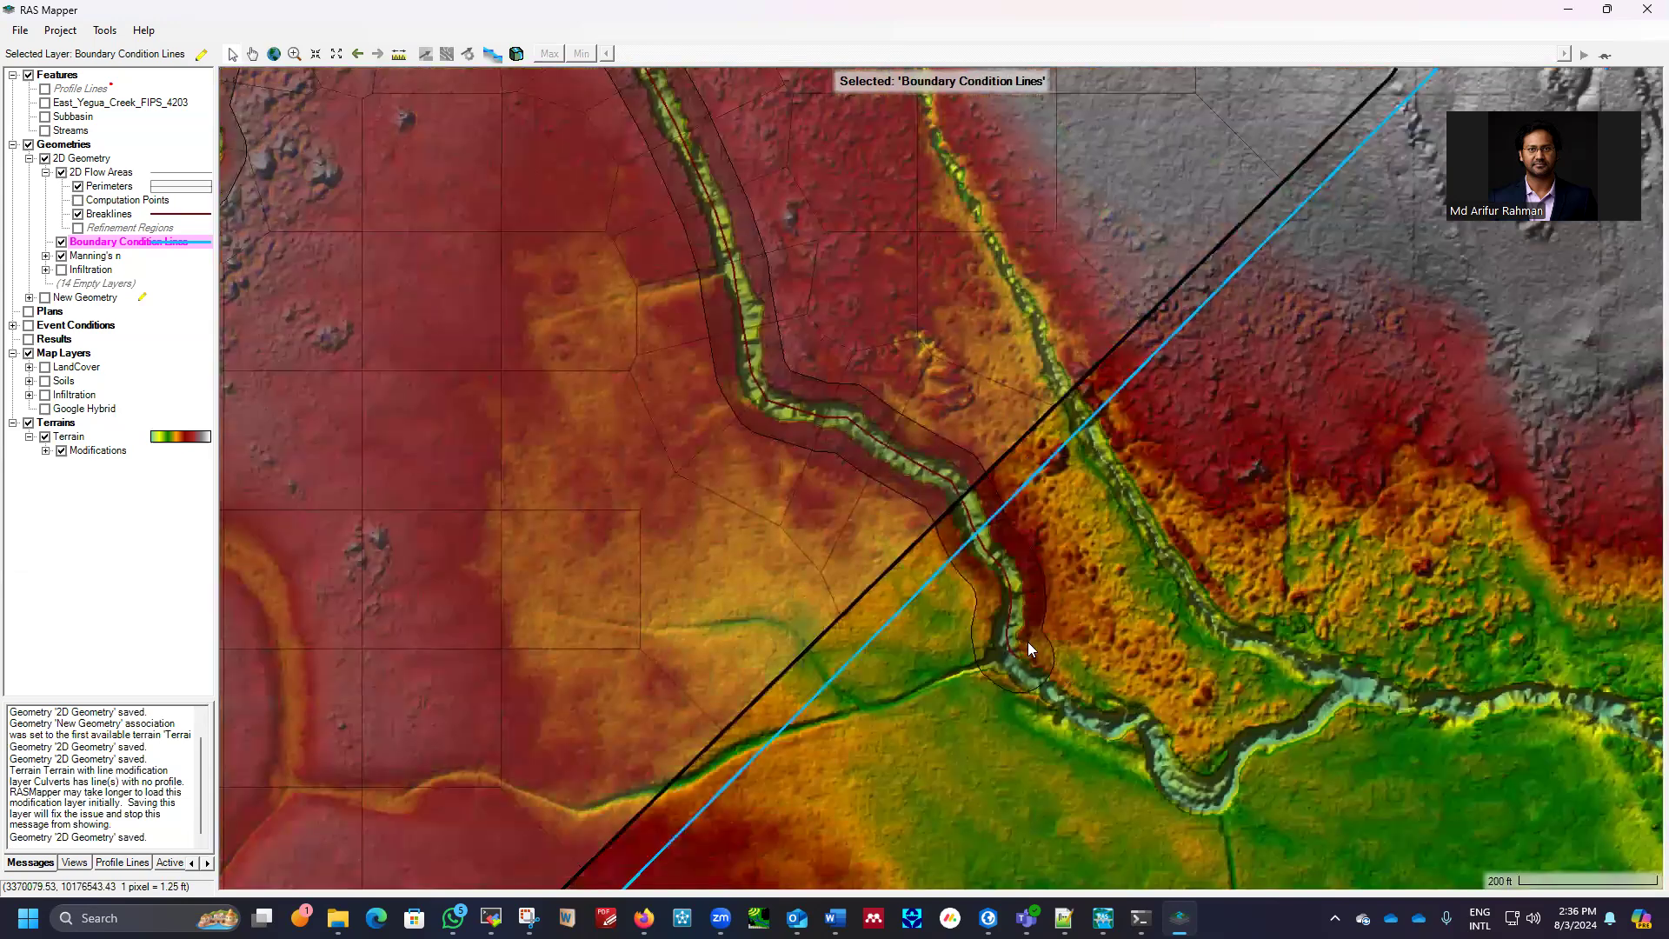
{"action": "scroll", "coordinate": [997, 580], "scroll_direction": "up", "scroll_amount": 1}
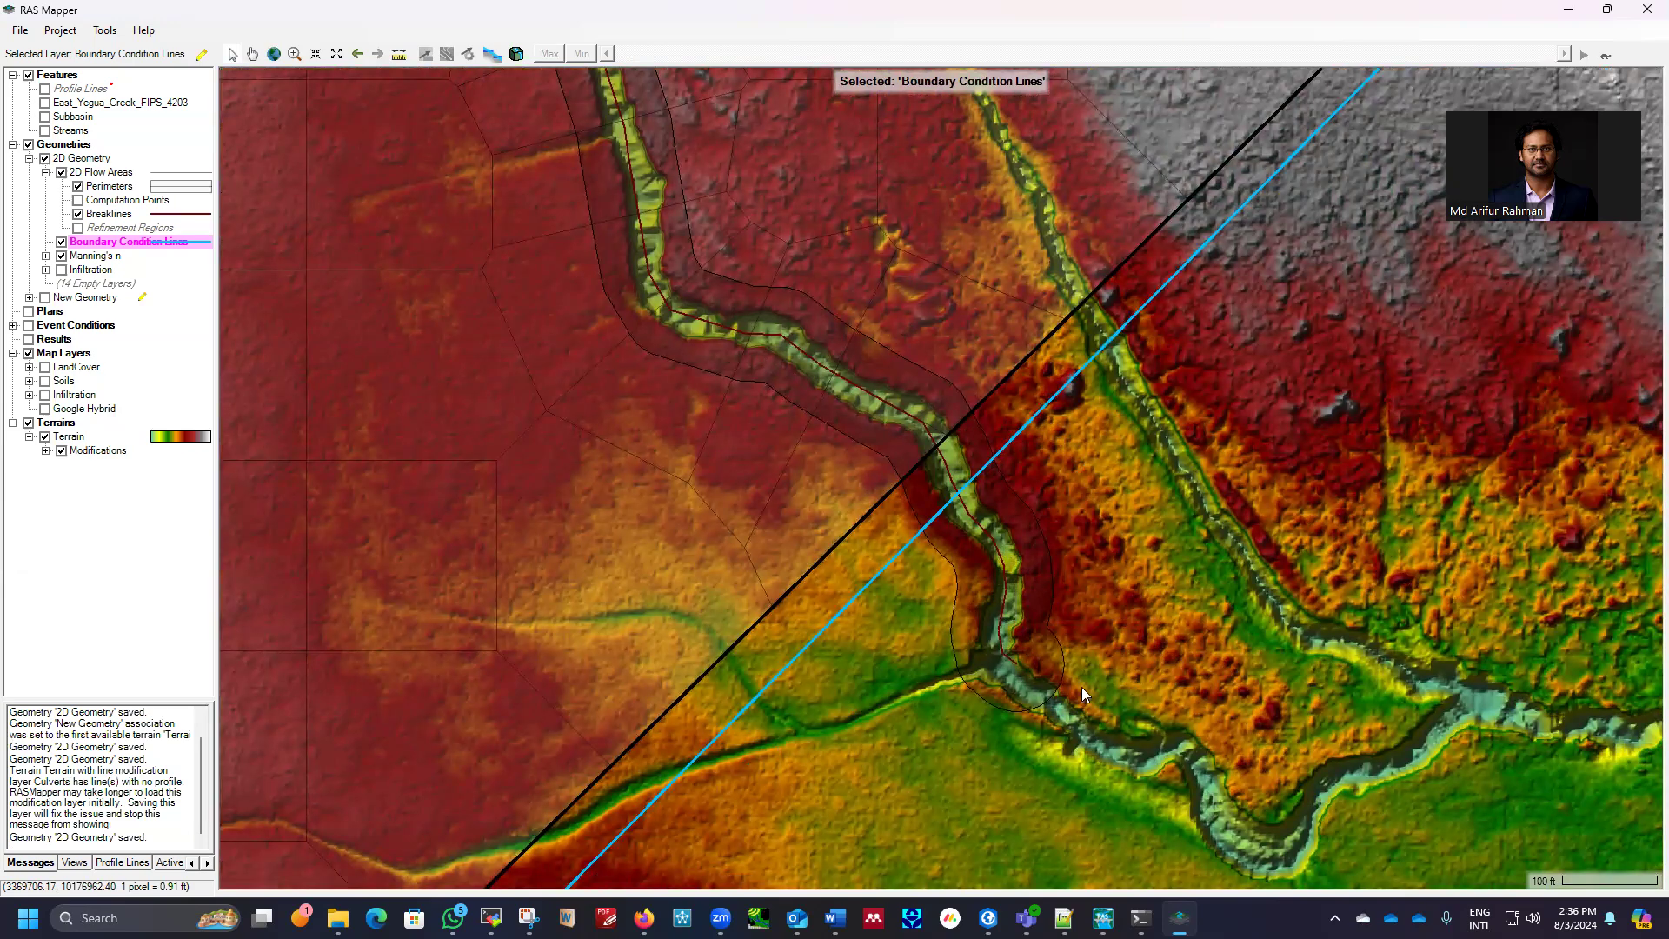
Measure the line length and slope along the main channel upstream from just outside the perimeter at the southeastern outlet
{"action": "left_click", "coordinate": [405, 57]}
{"action": "left_click", "coordinate": [1126, 754]}
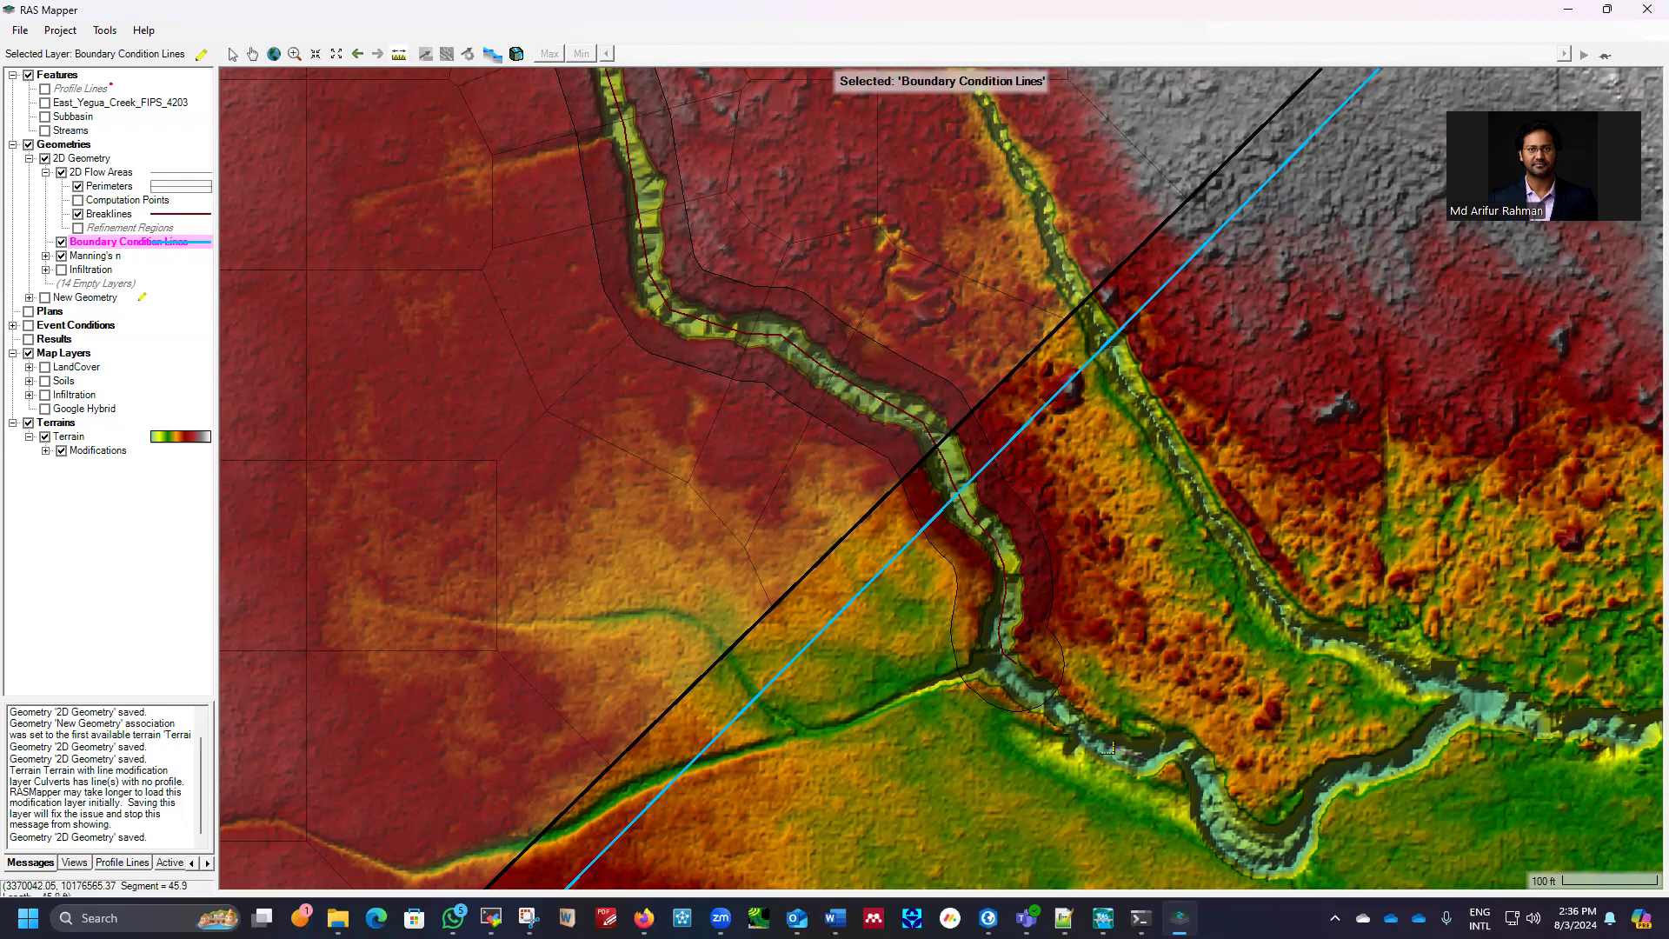
{"action": "left_click", "coordinate": [1062, 718]}
{"action": "left_click", "coordinate": [1033, 698]}
{"action": "left_click", "coordinate": [1000, 662]}
{"action": "left_click", "coordinate": [1003, 609]}
{"action": "left_click", "coordinate": [986, 541]}
{"action": "left_click", "coordinate": [958, 500]}
{"action": "left_click", "coordinate": [946, 470]}
{"action": "left_click", "coordinate": [857, 391]}
{"action": "left_click", "coordinate": [806, 361]}
{"action": "double_click", "coordinate": [780, 335]}
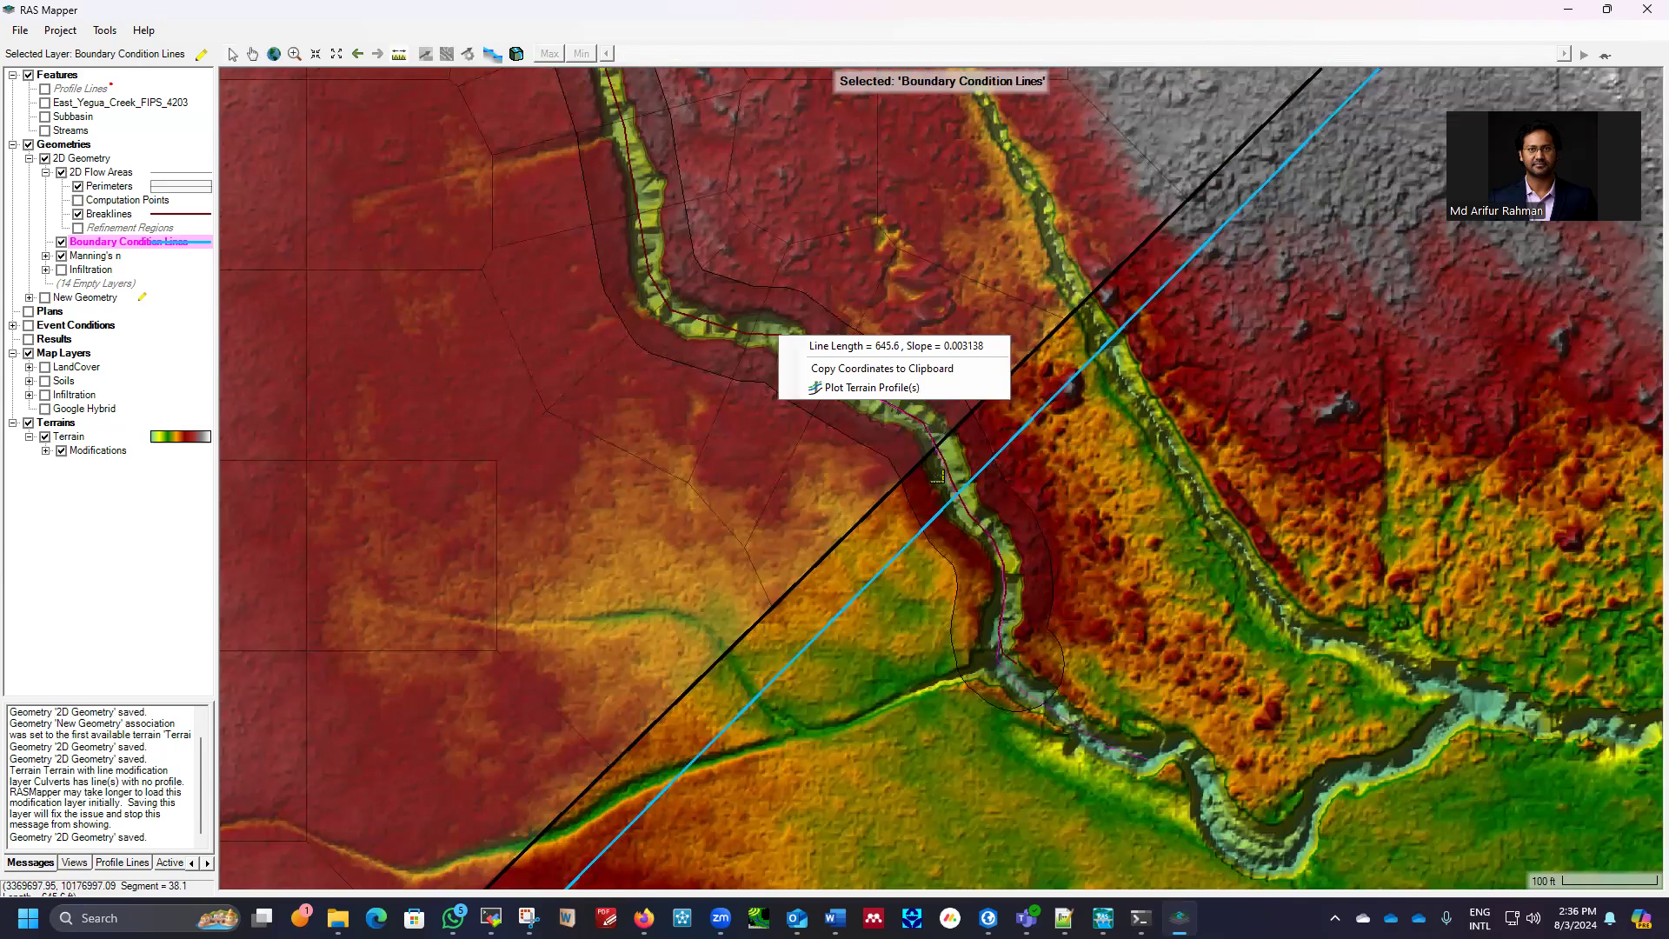
Examine the labelled outflow, overflow and inflow boundary condition lines around the entire 2D flow area perimeter
{"action": "scroll", "coordinate": [1087, 439], "scroll_direction": "down", "scroll_amount": 2}
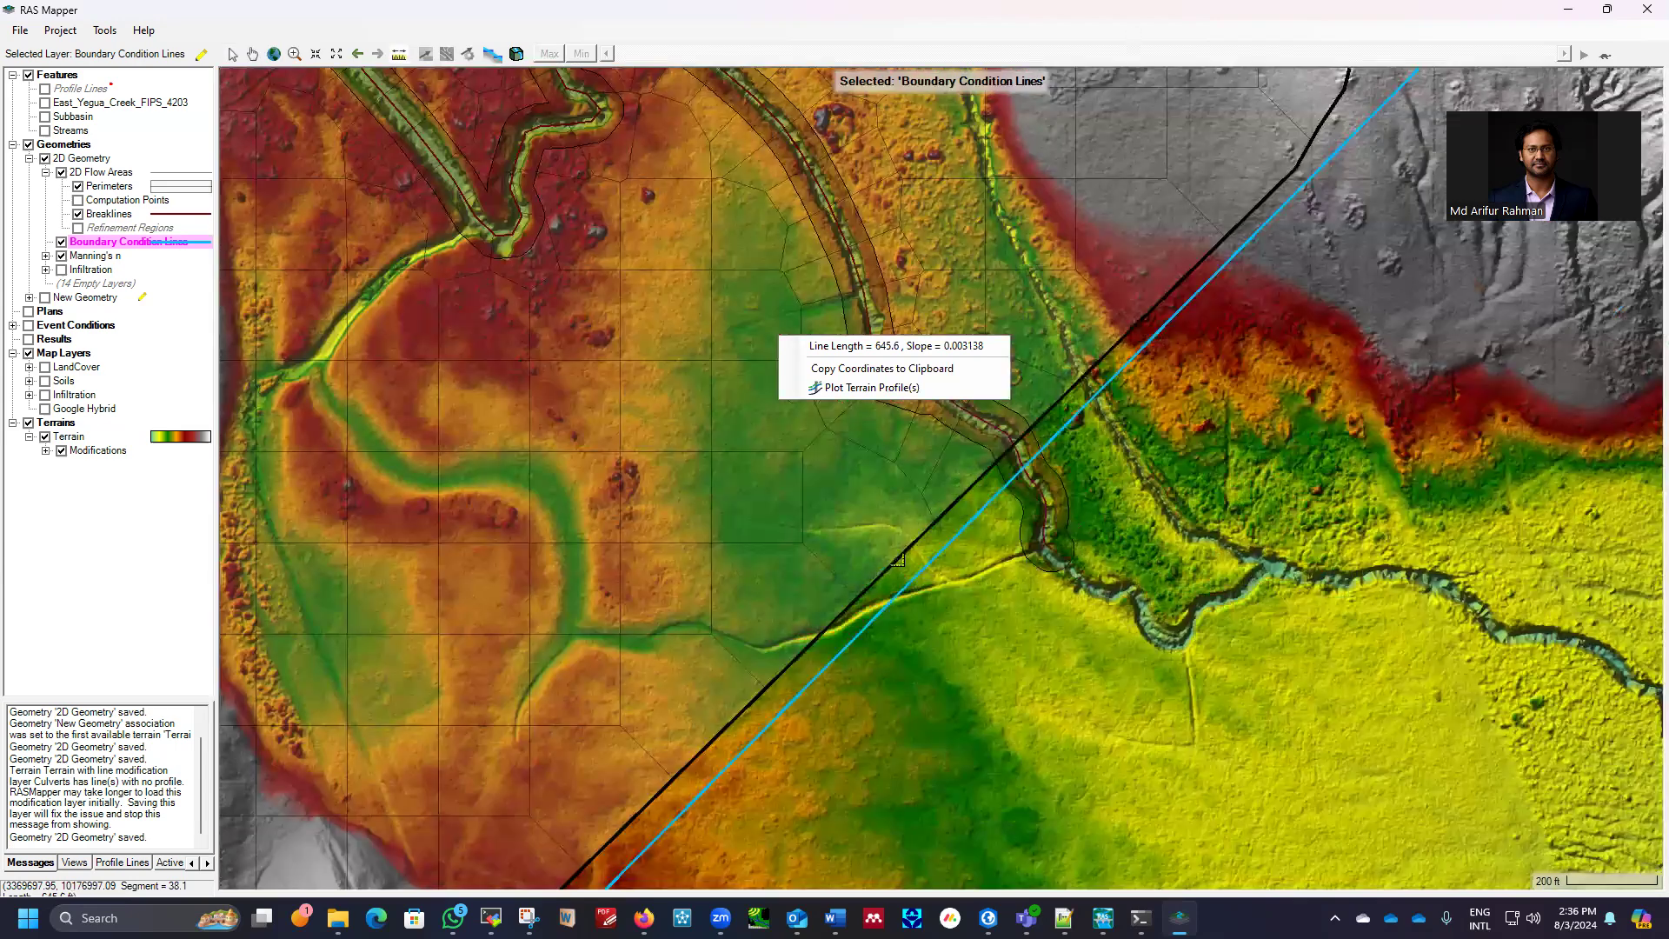
{"action": "scroll", "coordinate": [681, 665], "scroll_direction": "down", "scroll_amount": 2}
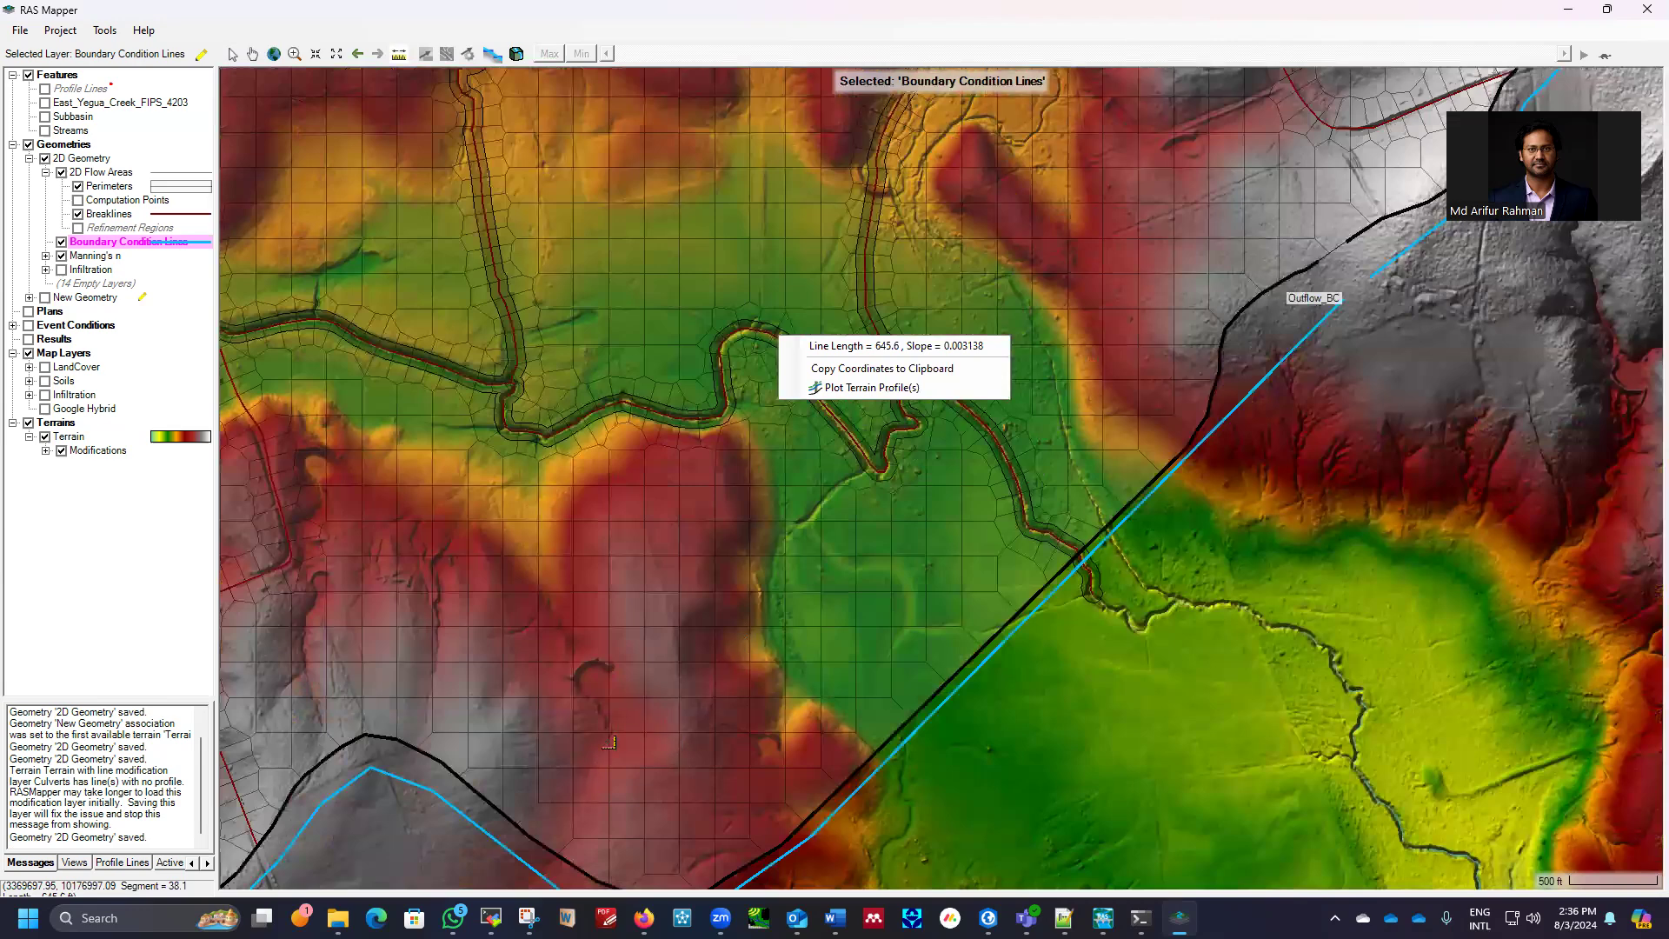
{"action": "scroll", "coordinate": [610, 743], "scroll_direction": "down", "scroll_amount": 3}
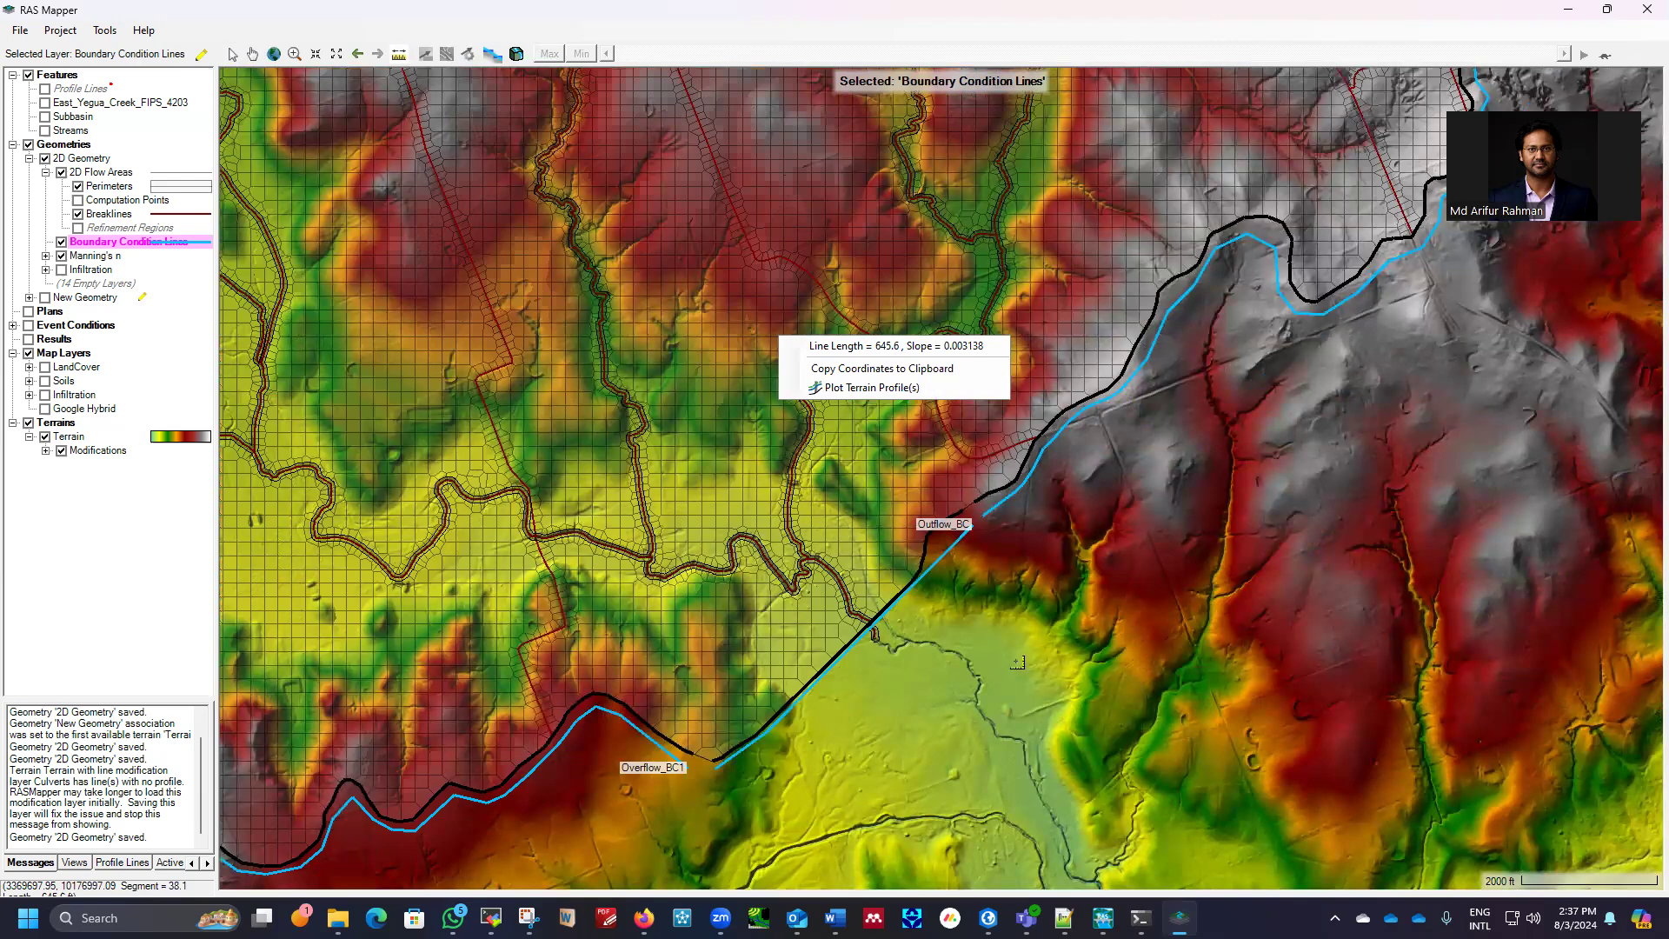
{"action": "scroll", "coordinate": [1020, 663], "scroll_direction": "down", "scroll_amount": 1}
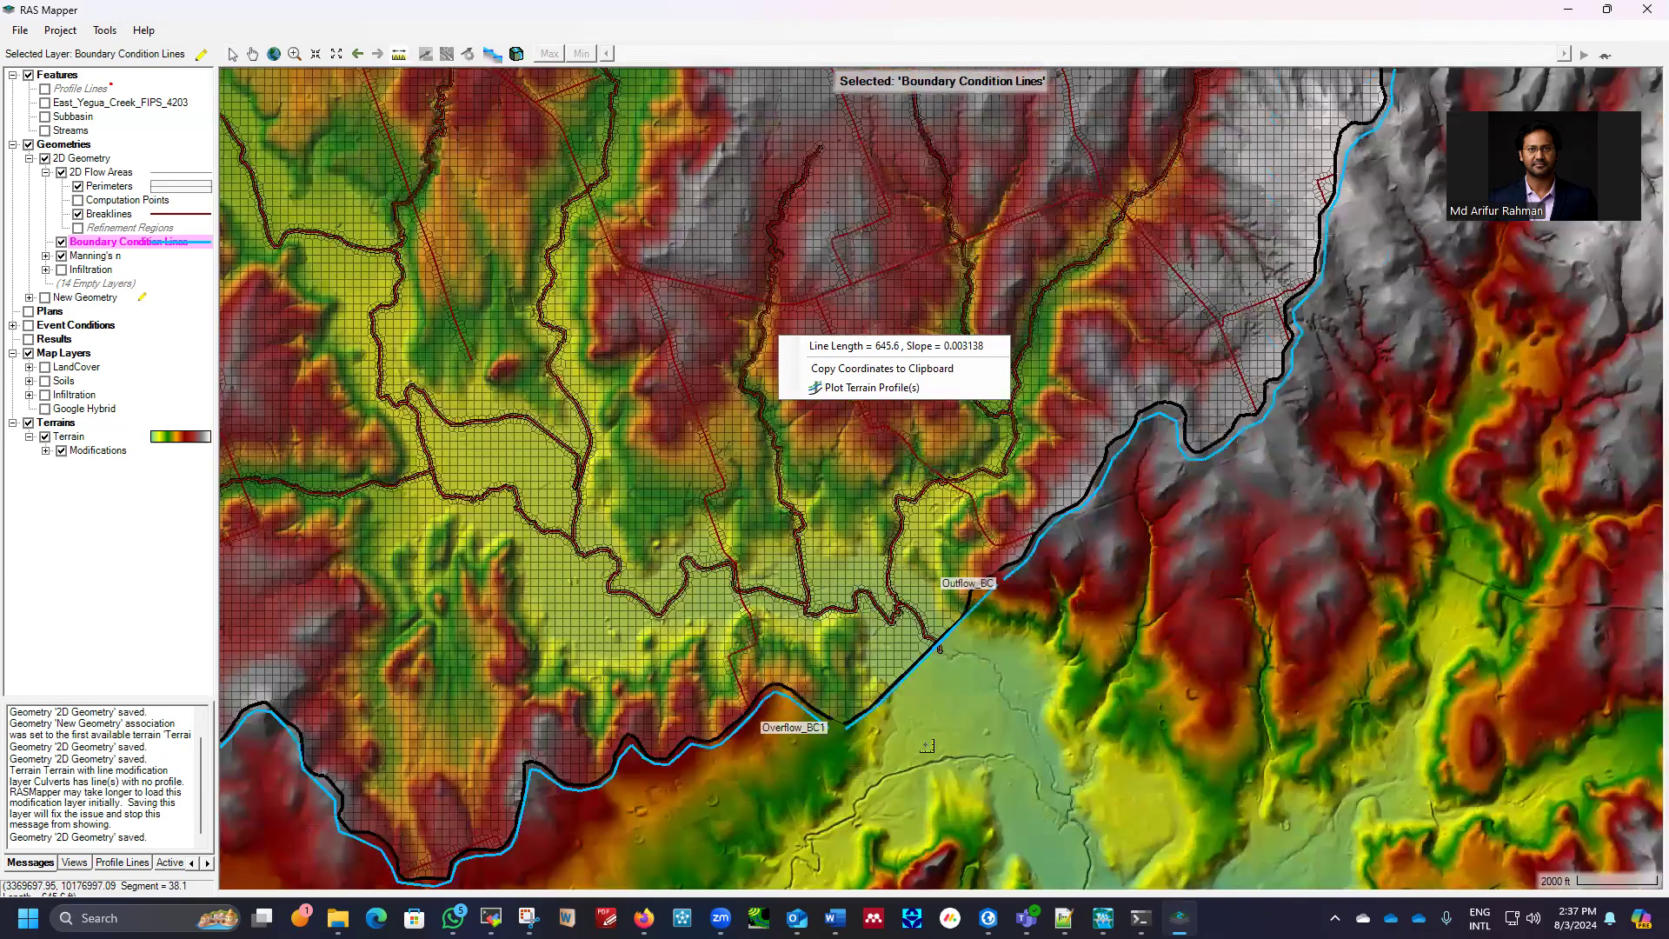
{"action": "scroll", "coordinate": [926, 746], "scroll_direction": "down", "scroll_amount": 2}
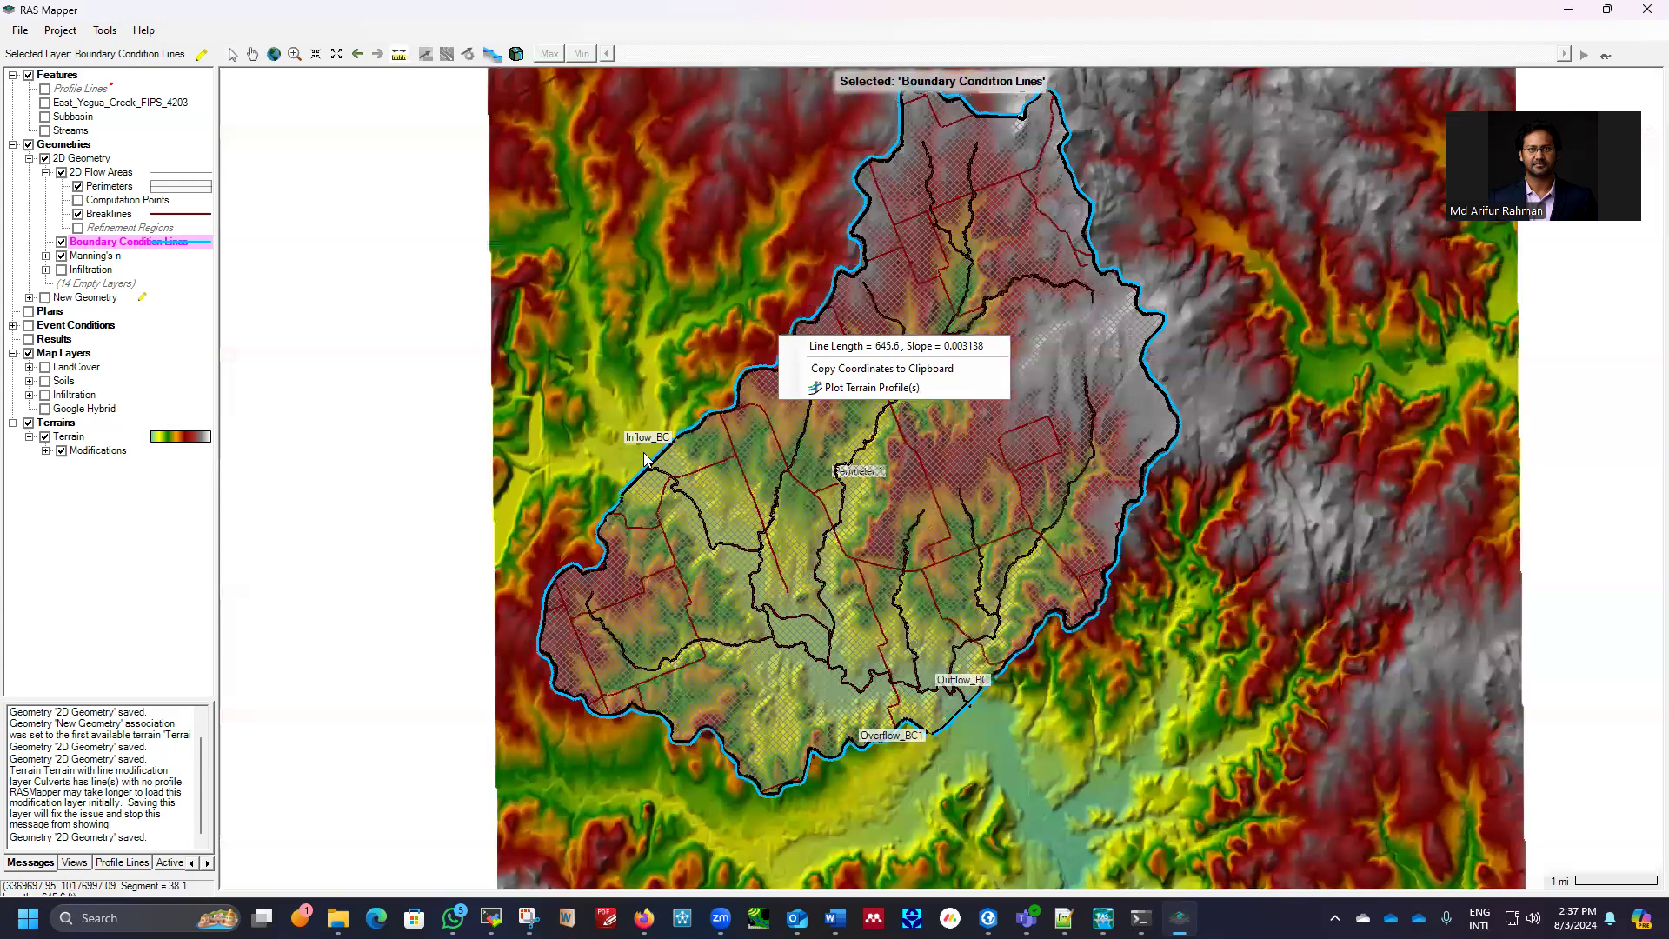
{"action": "scroll", "coordinate": [645, 459], "scroll_direction": "up", "scroll_amount": 1}
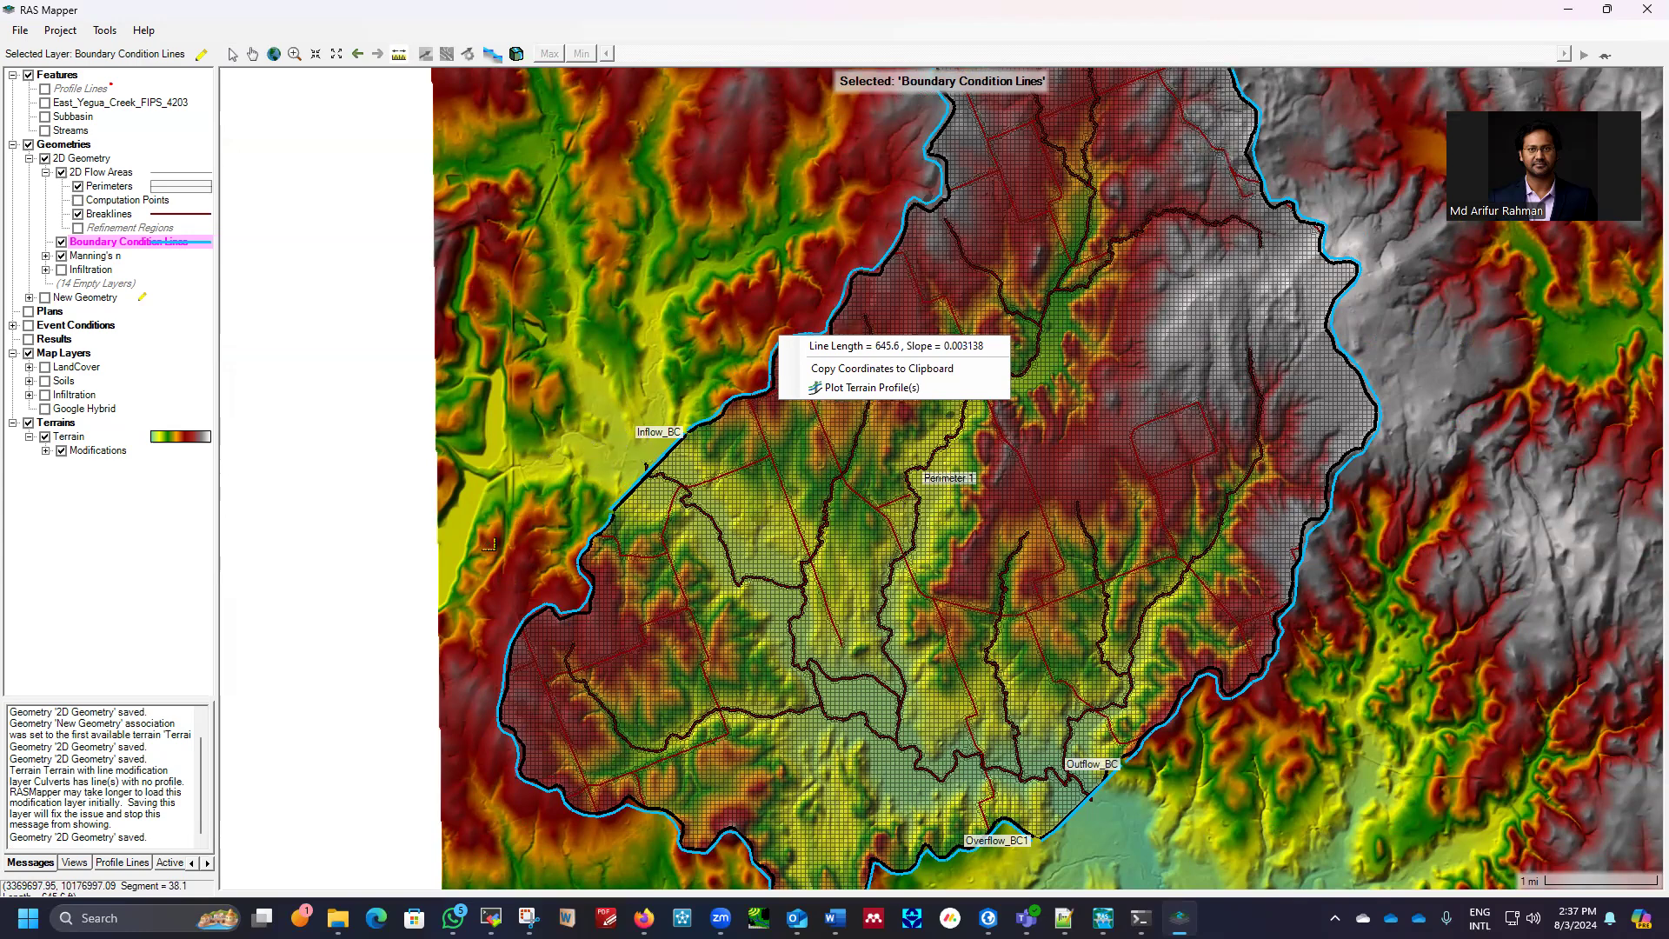
{"action": "scroll", "coordinate": [328, 566], "scroll_direction": "down", "scroll_amount": 1}
{"action": "scroll", "coordinate": [323, 570], "scroll_direction": "down", "scroll_amount": 1}
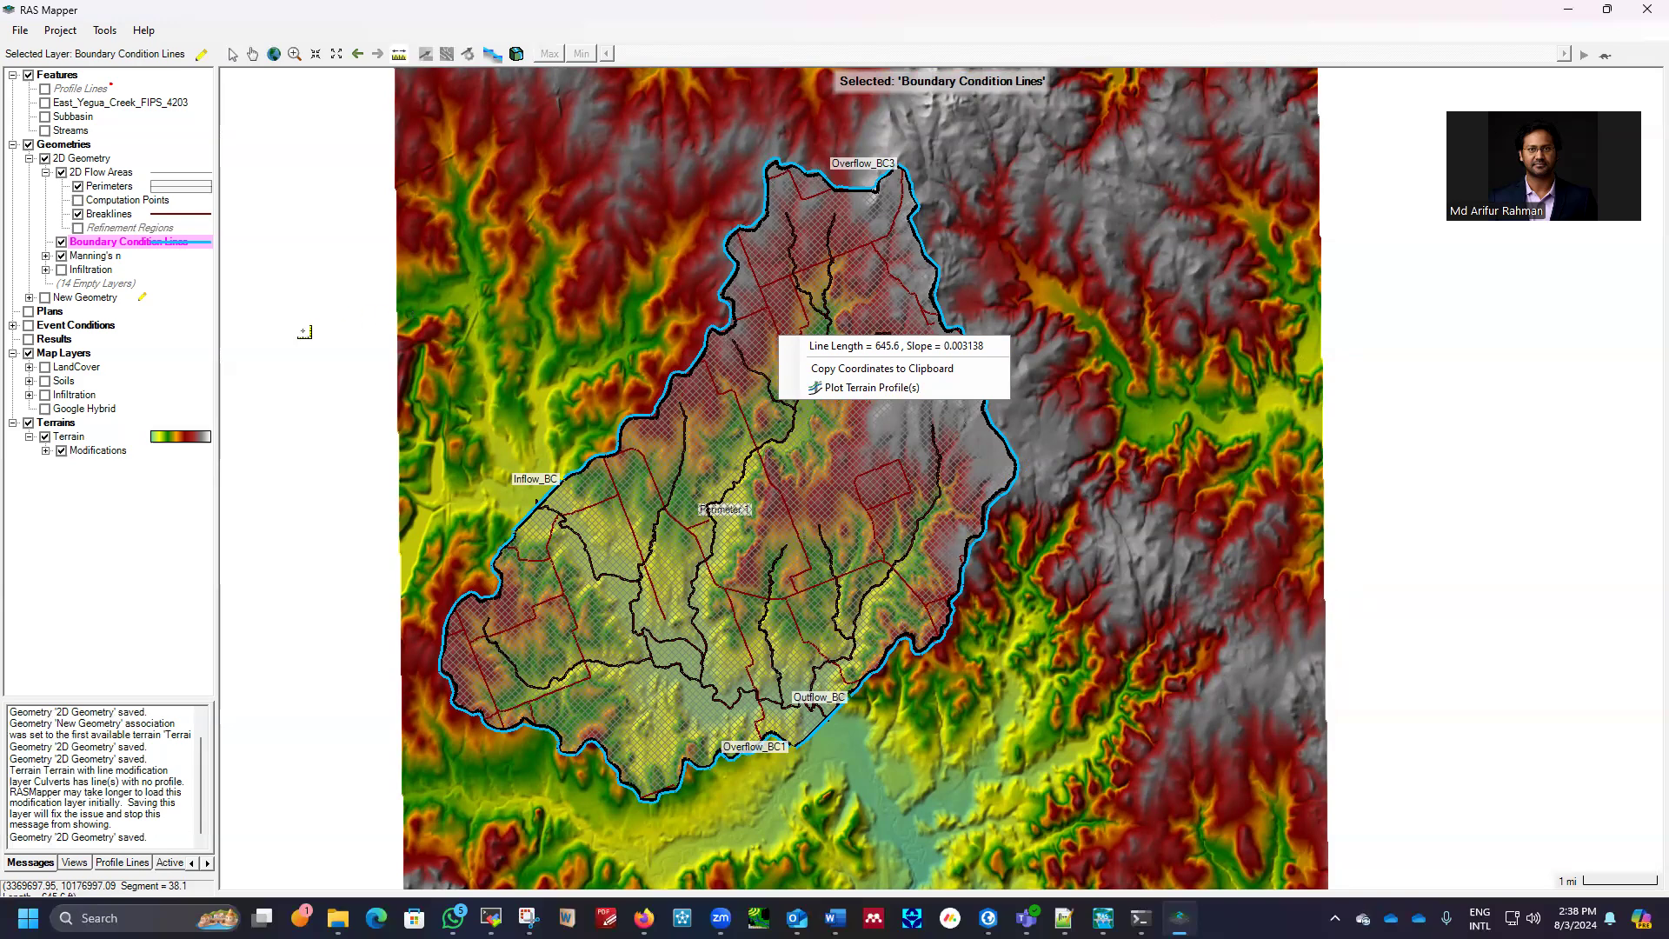
Save the RAS Mapper project and switch to the main HEC-RAS window
{"action": "left_click", "coordinate": [19, 29]}
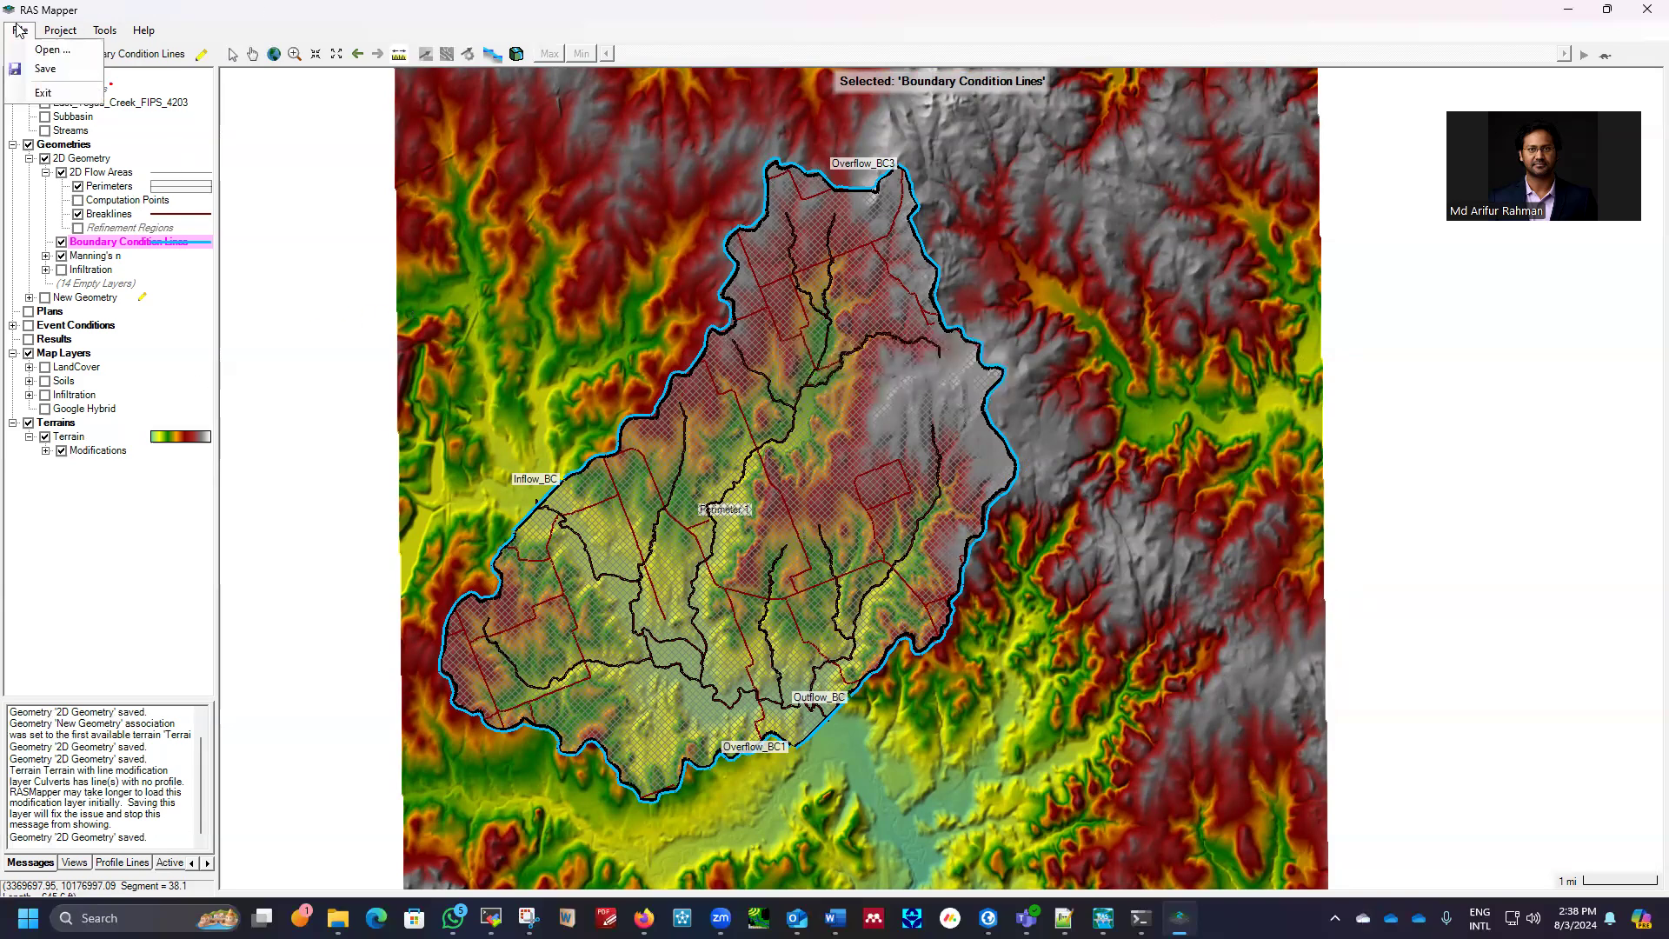
{"action": "left_click", "coordinate": [54, 69]}
{"action": "left_click", "coordinate": [1103, 918]}
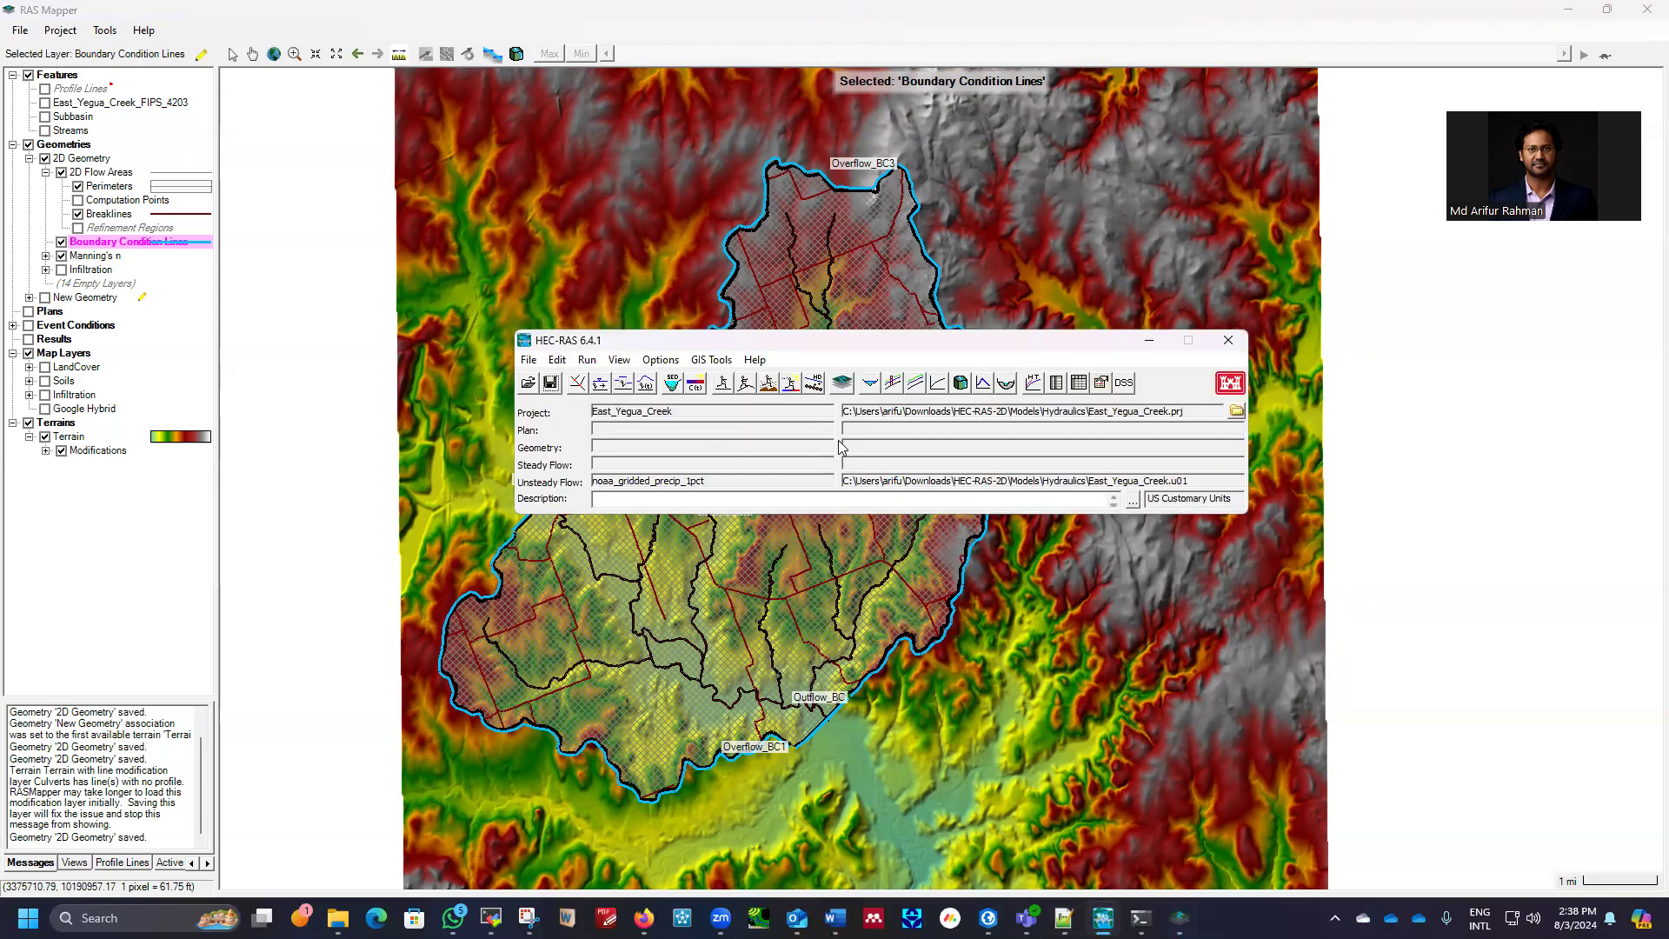
Check the unsteady flow data for boundary condition locations and try to open the geometric data editor
{"action": "left_click", "coordinate": [557, 360]}
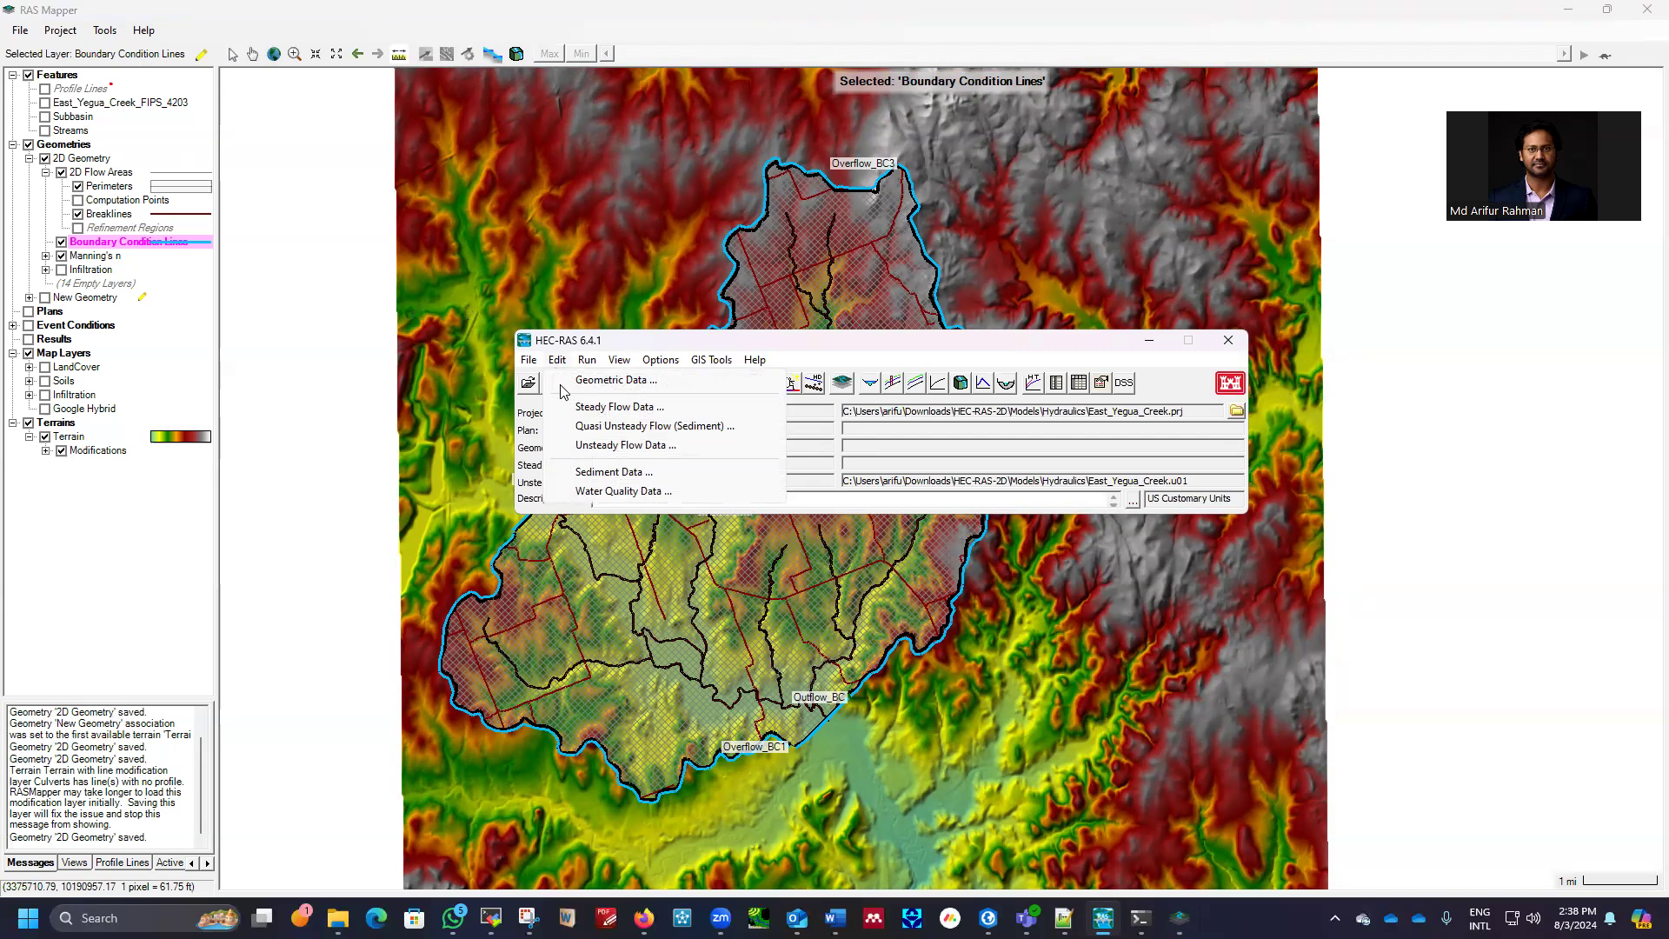
{"action": "left_click", "coordinate": [606, 447]}
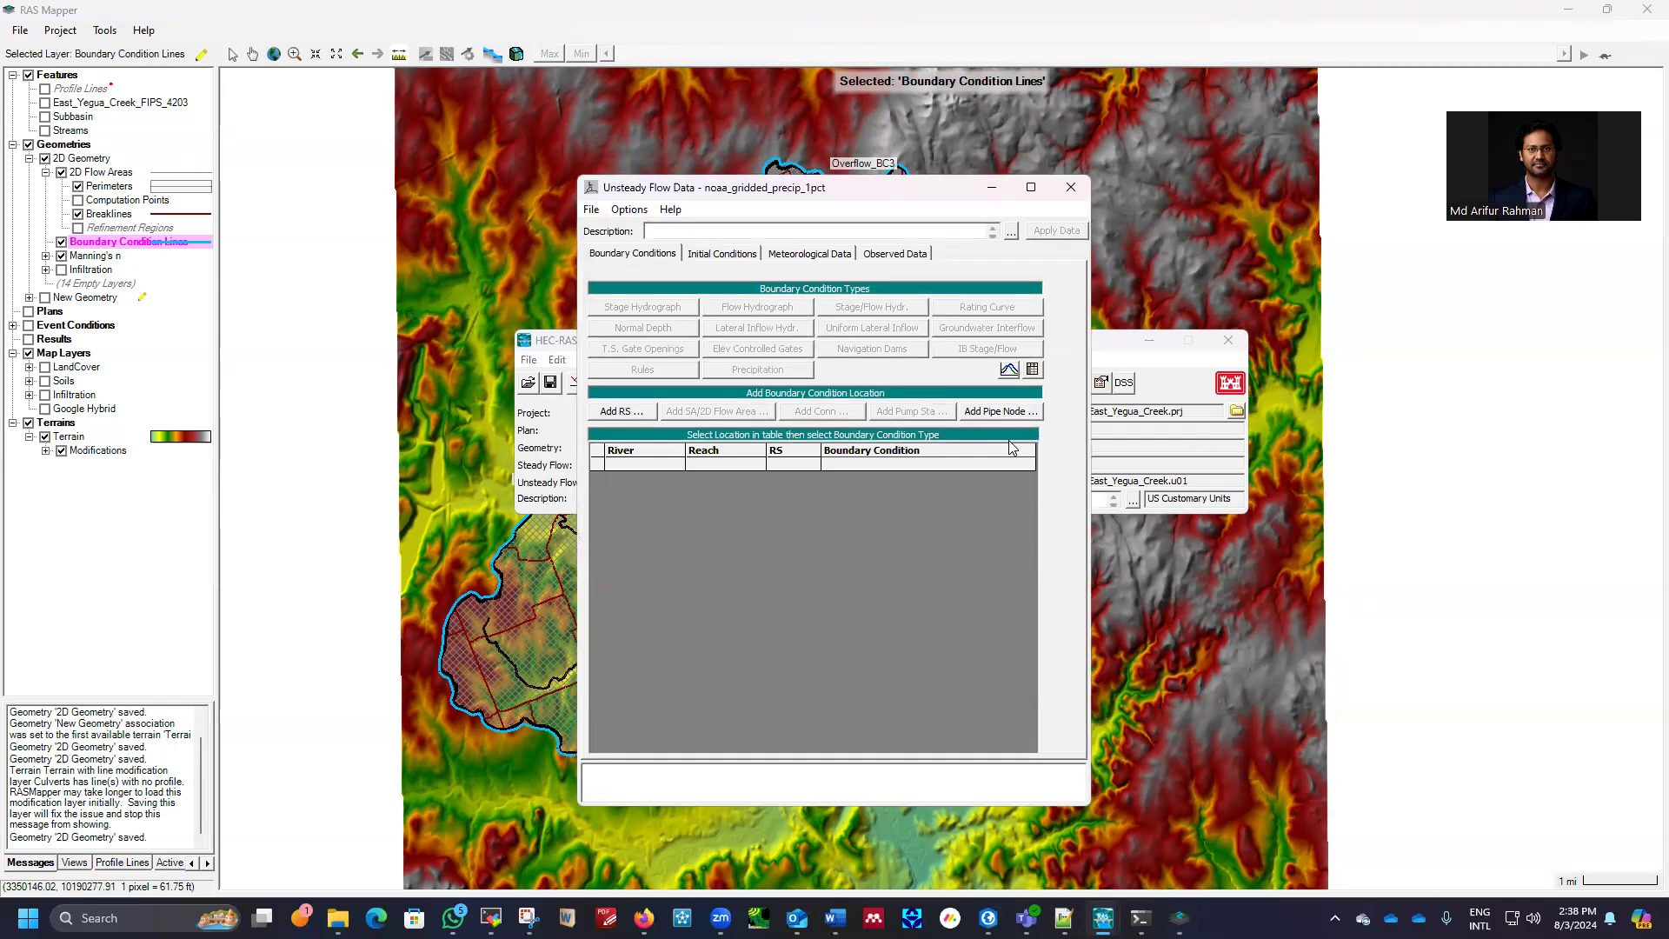
{"action": "left_click", "coordinate": [1071, 186]}
{"action": "left_click", "coordinate": [579, 385]}
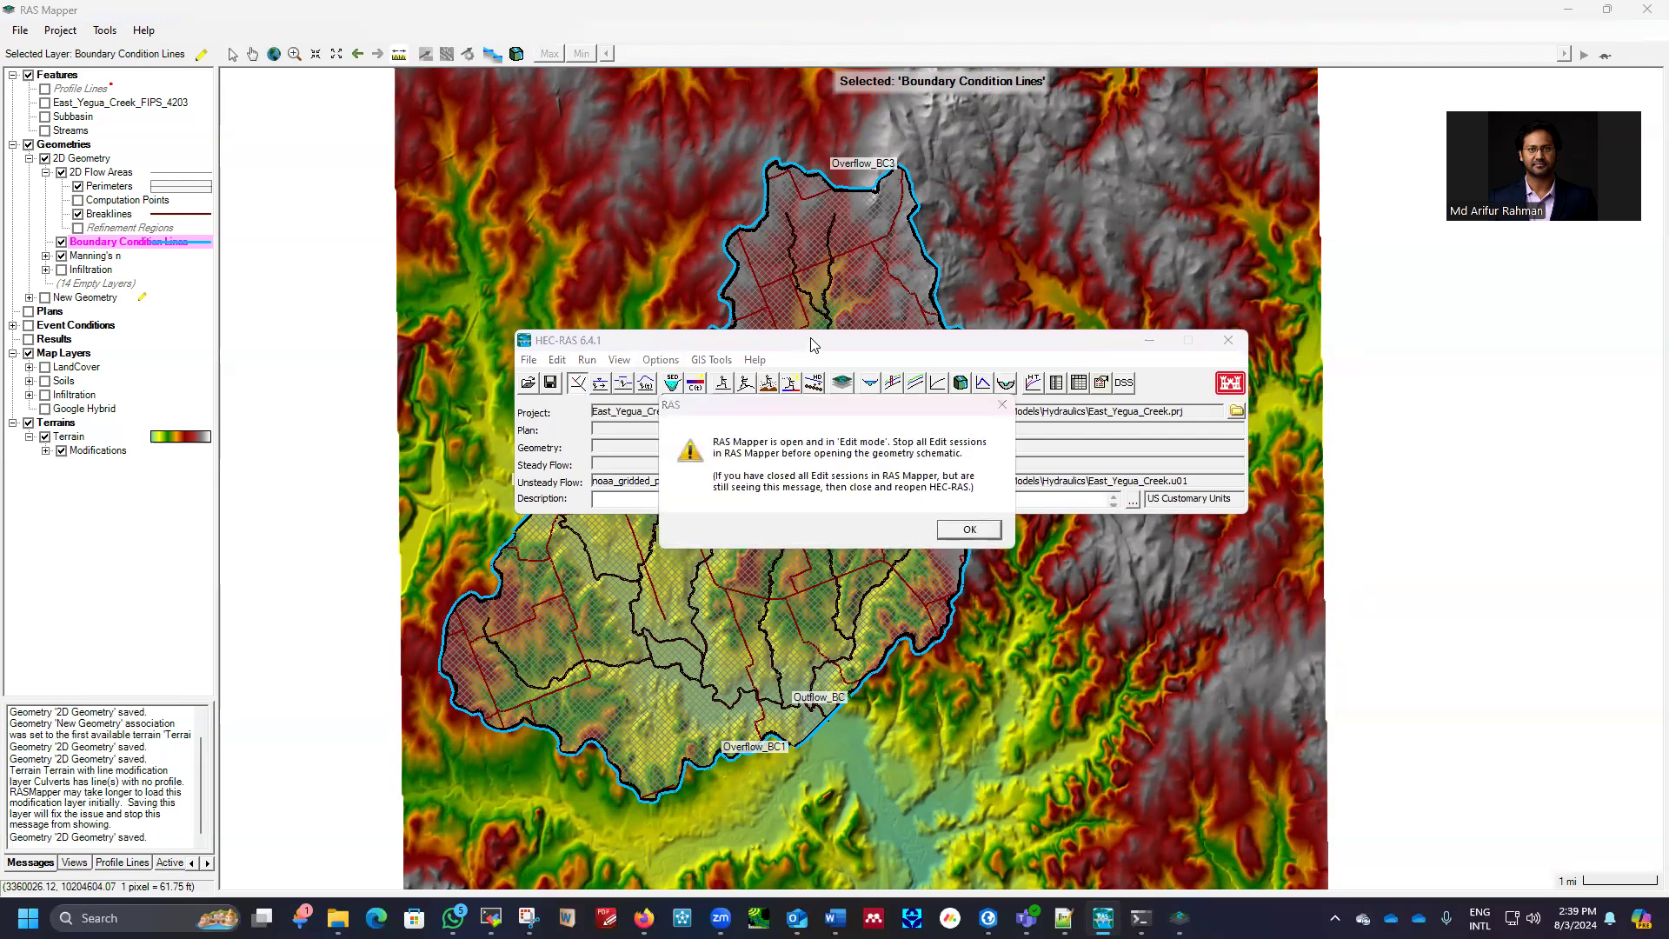
{"action": "left_click", "coordinate": [969, 530]}
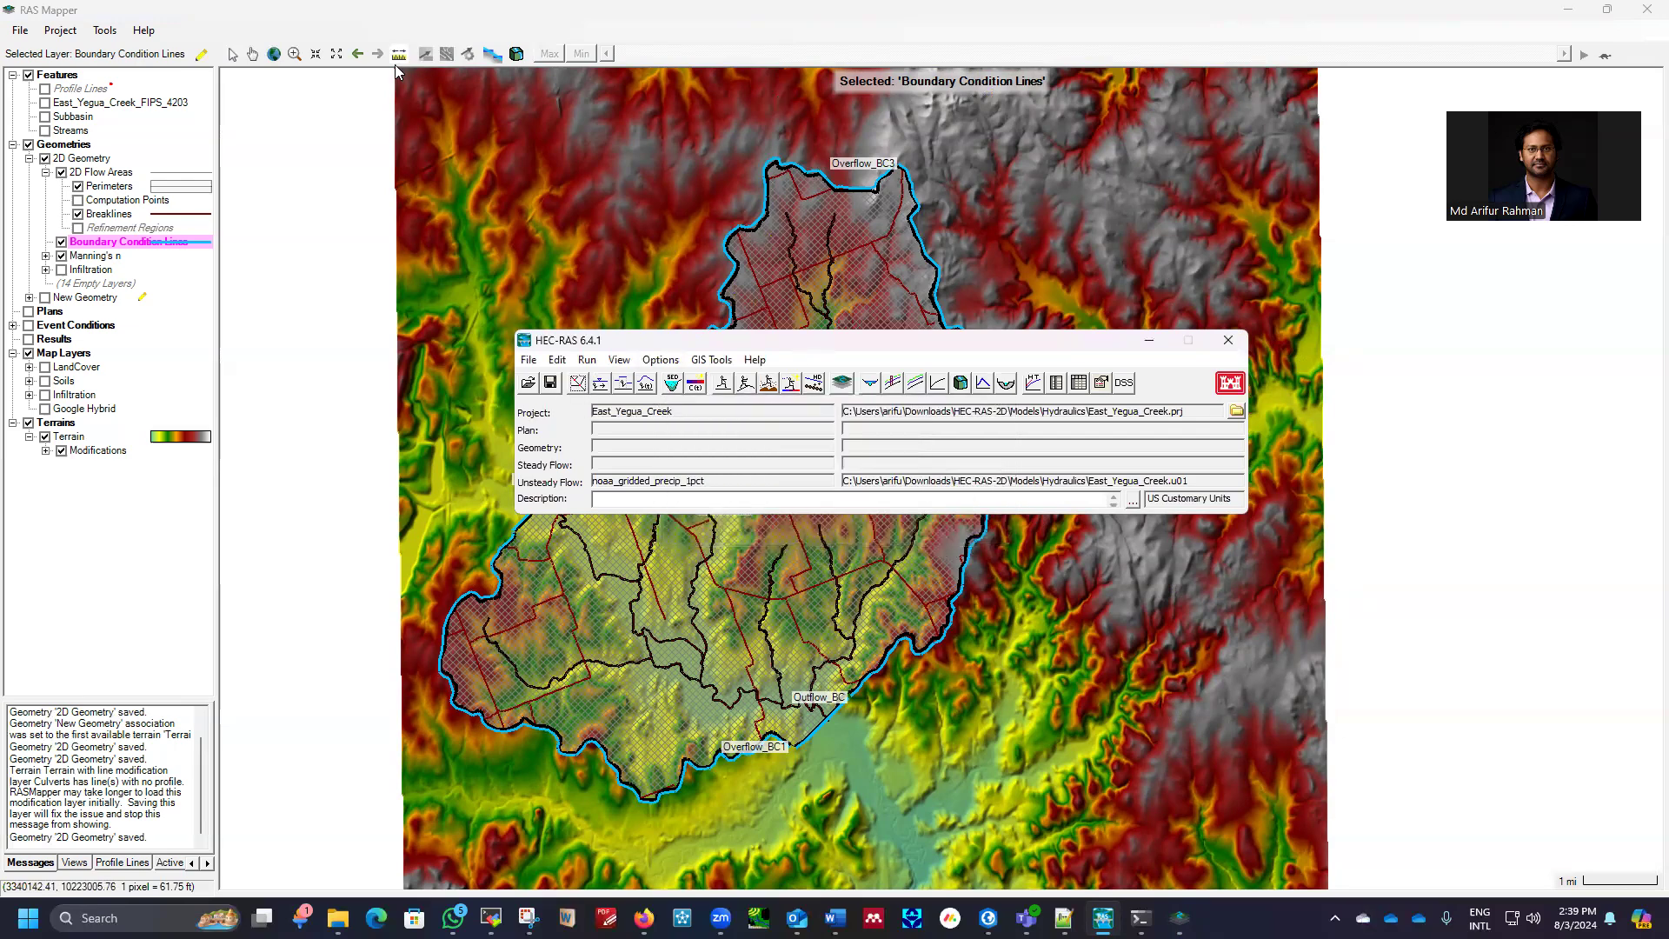
Stop editing New Geometry in RAS Mapper without saving its edits and return to the main HEC-RAS window
{"action": "left_click", "coordinate": [394, 13]}
{"action": "left_click", "coordinate": [98, 174]}
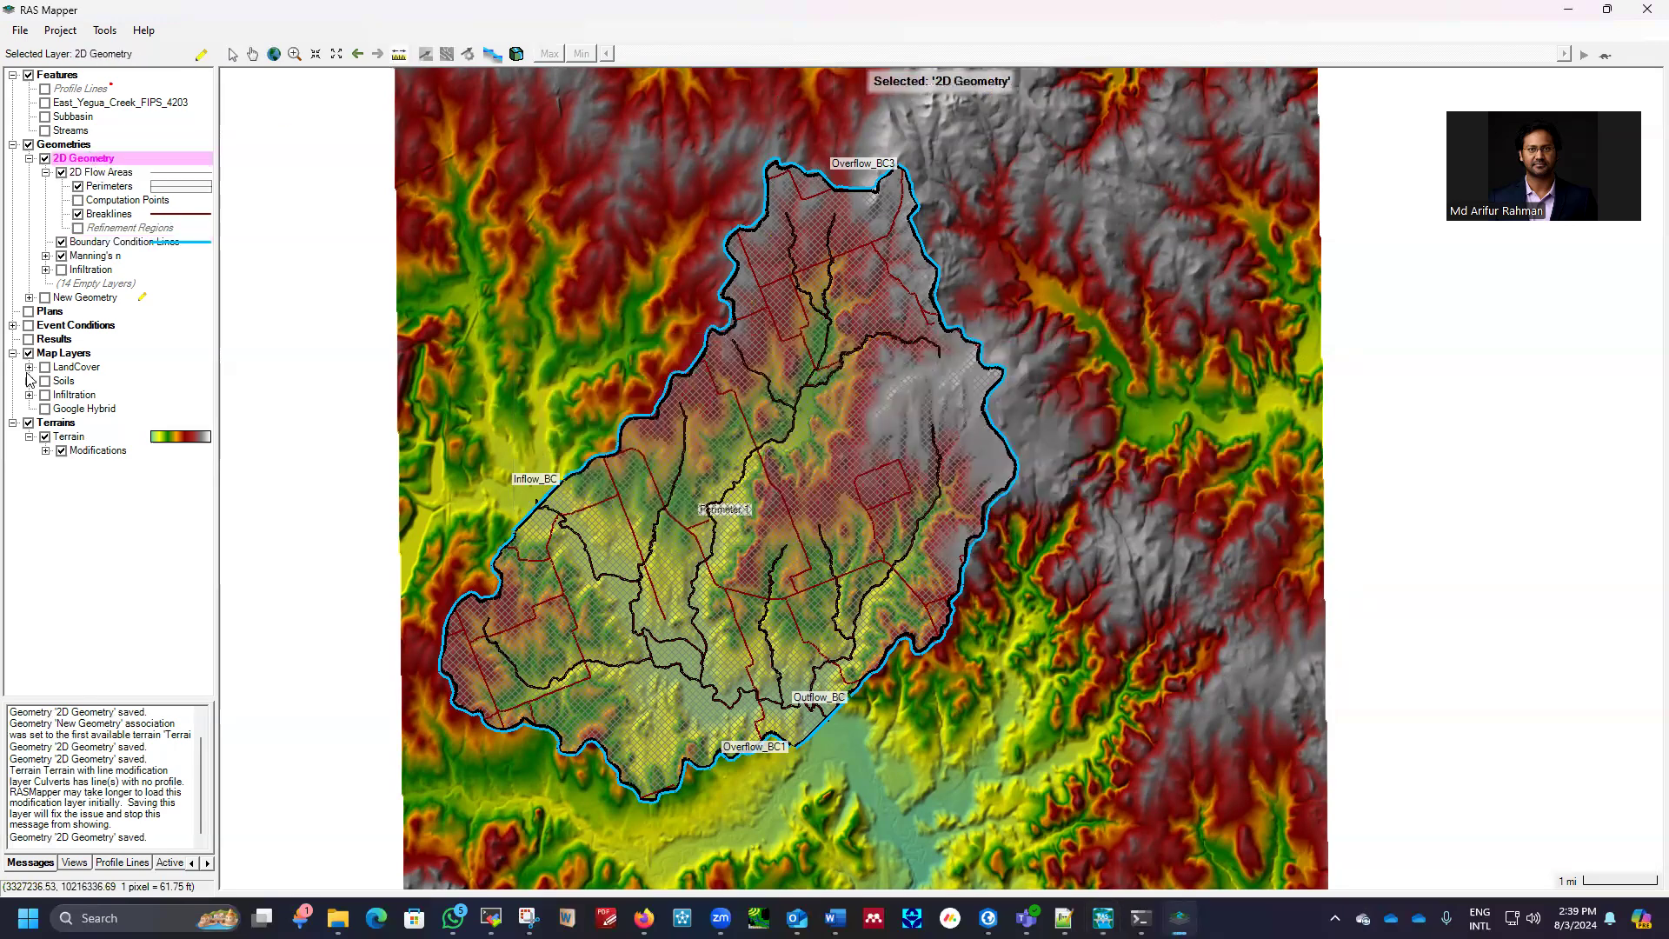
{"action": "left_click", "coordinate": [87, 409]}
{"action": "left_click", "coordinate": [84, 453]}
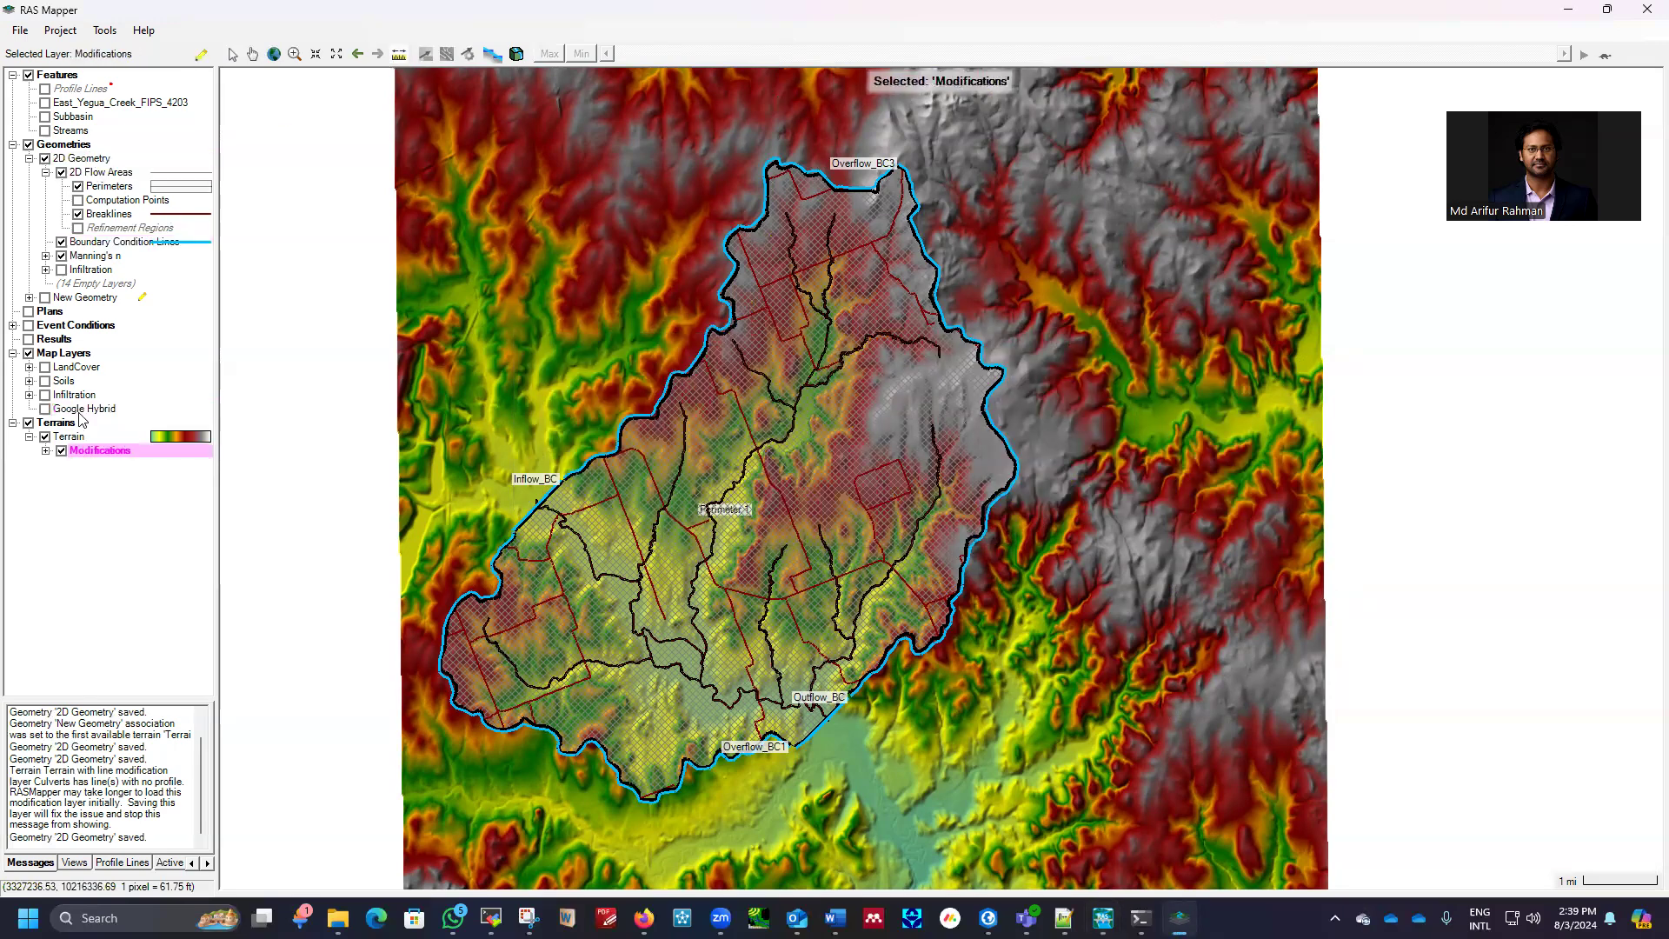
{"action": "left_click", "coordinate": [80, 354]}
{"action": "double_click", "coordinate": [84, 299]}
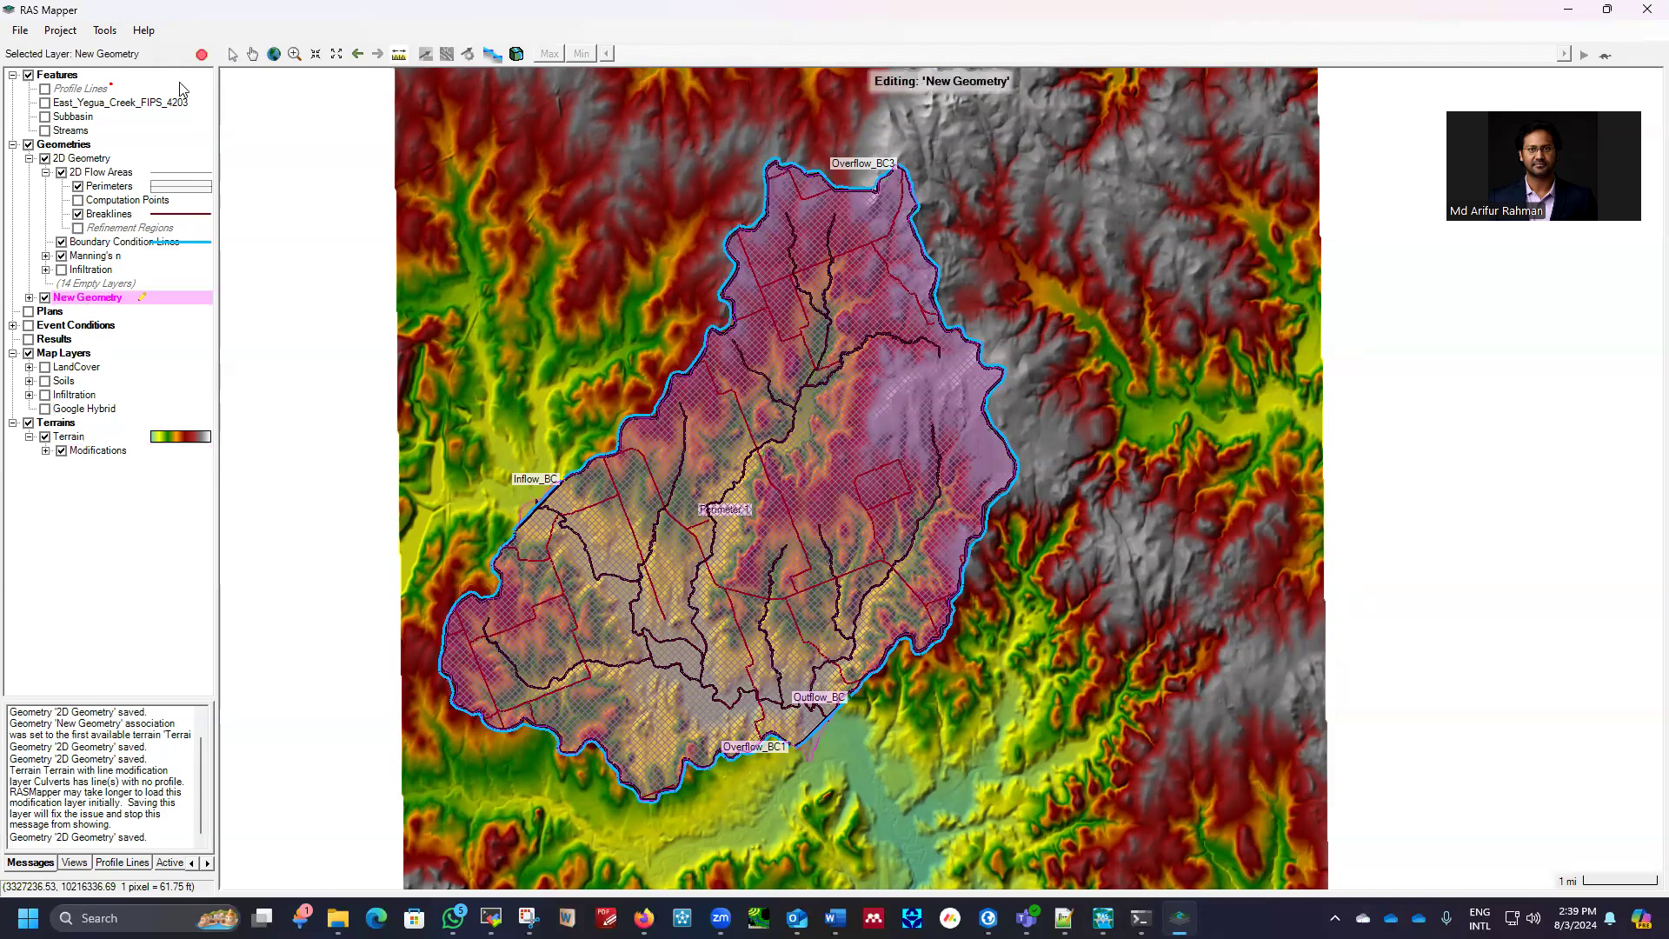
{"action": "left_click", "coordinate": [202, 55]}
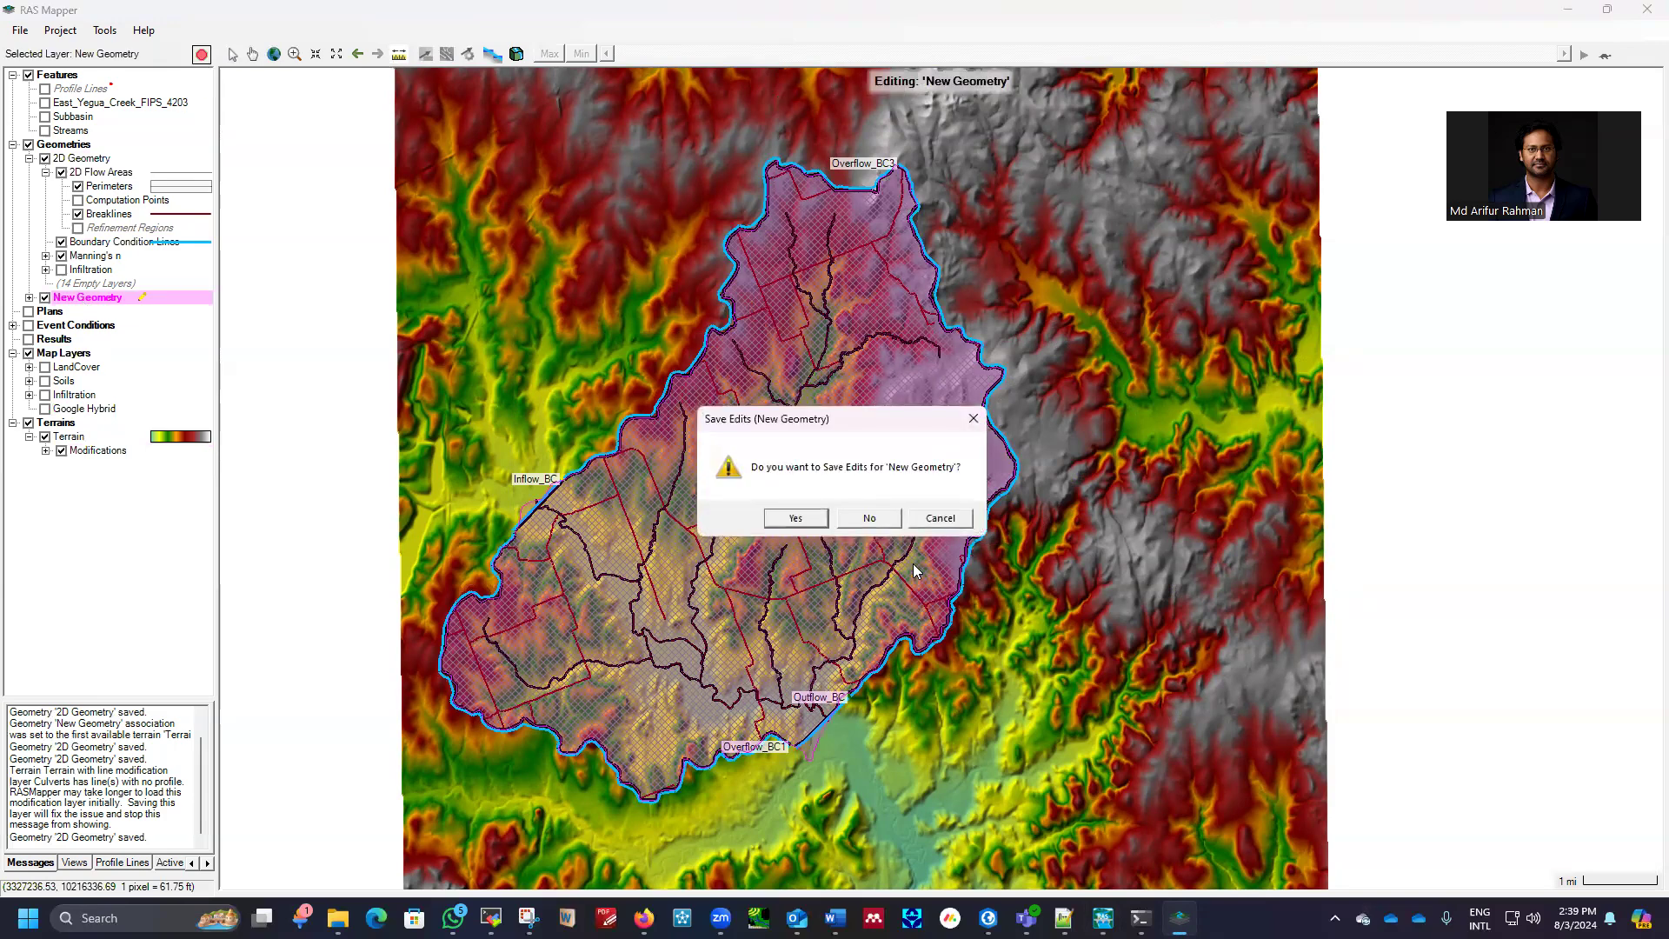
{"action": "left_click", "coordinate": [861, 522]}
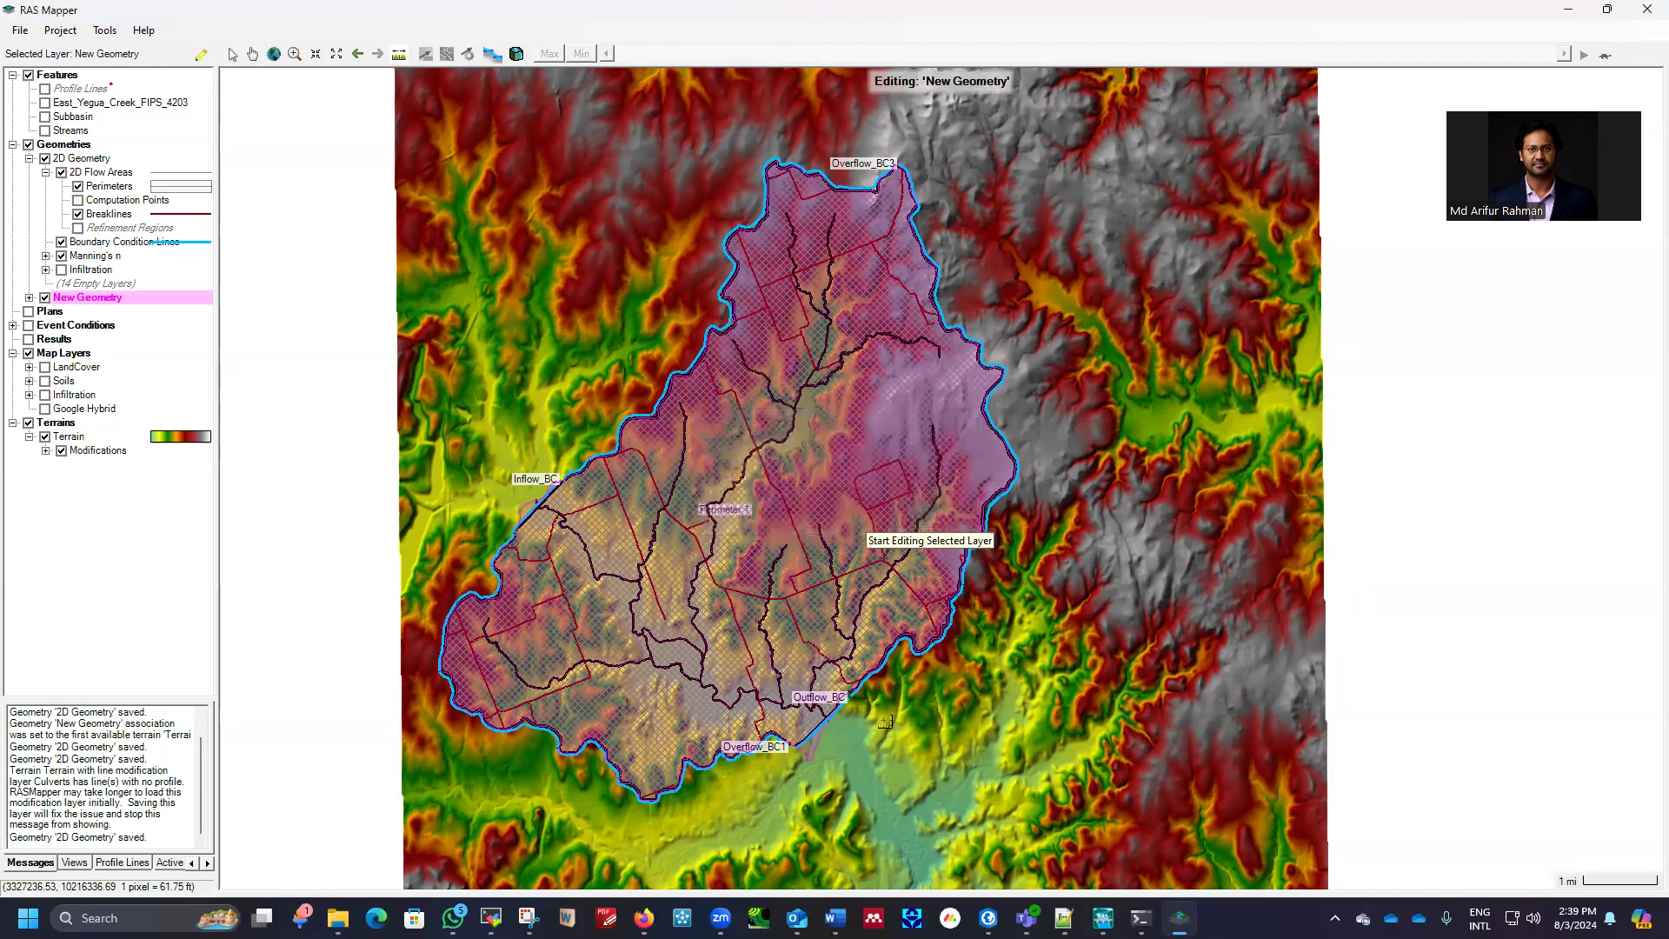
{"action": "left_click", "coordinate": [20, 30]}
{"action": "key", "text": "Escape"}
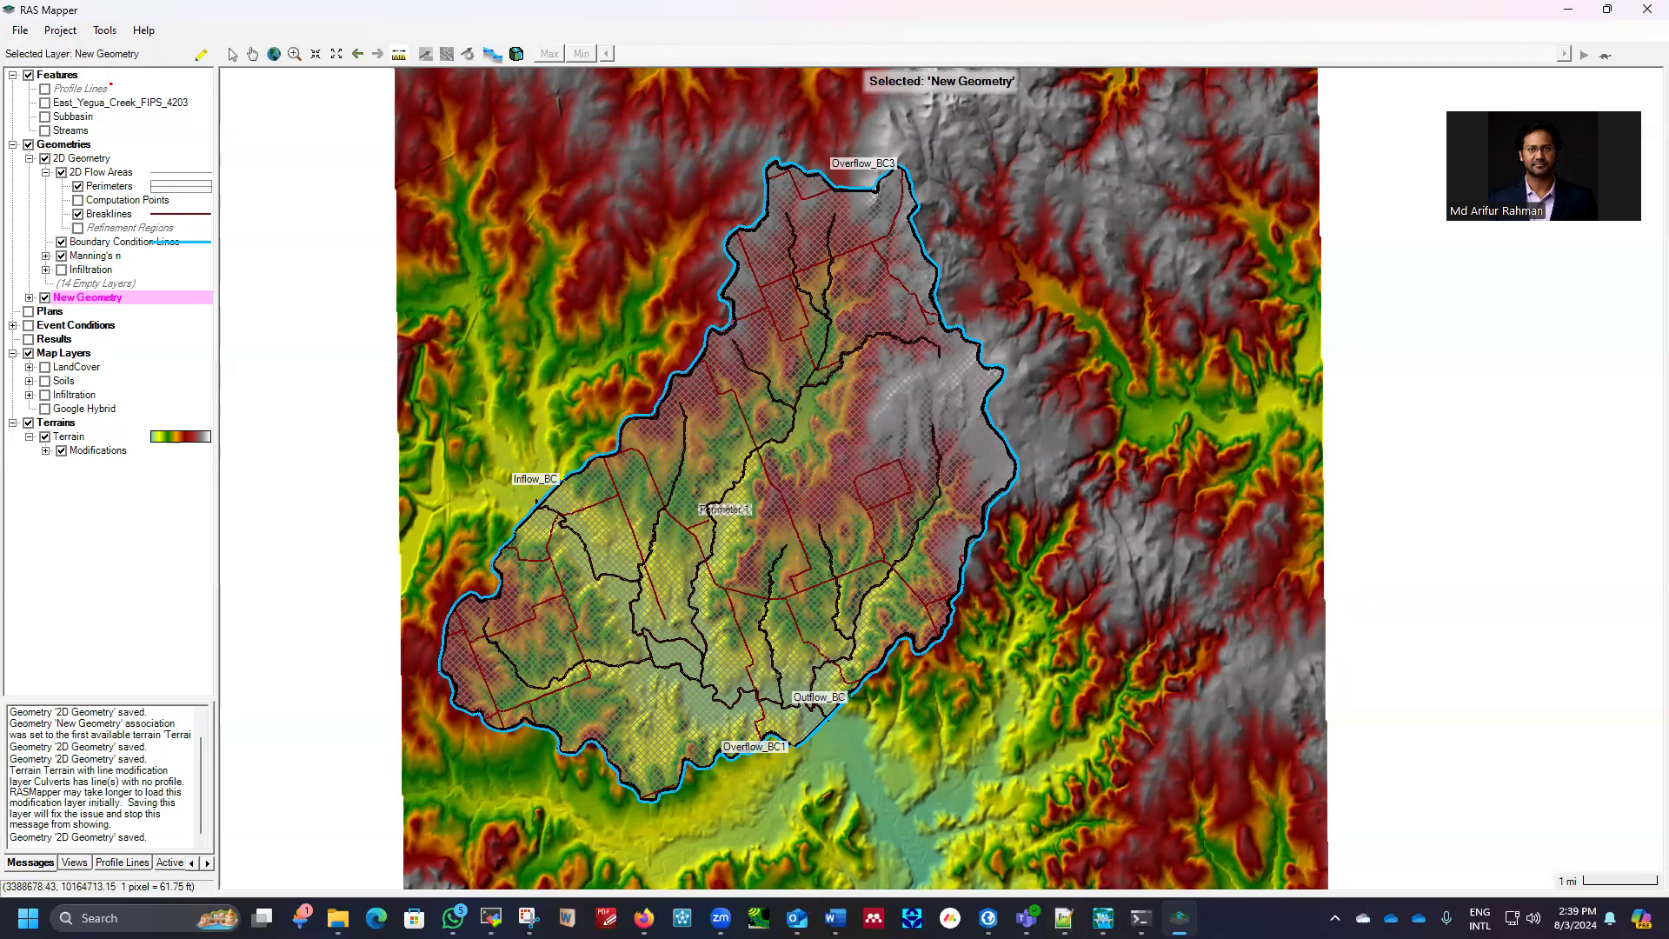
{"action": "key", "text": "alt+Tab"}
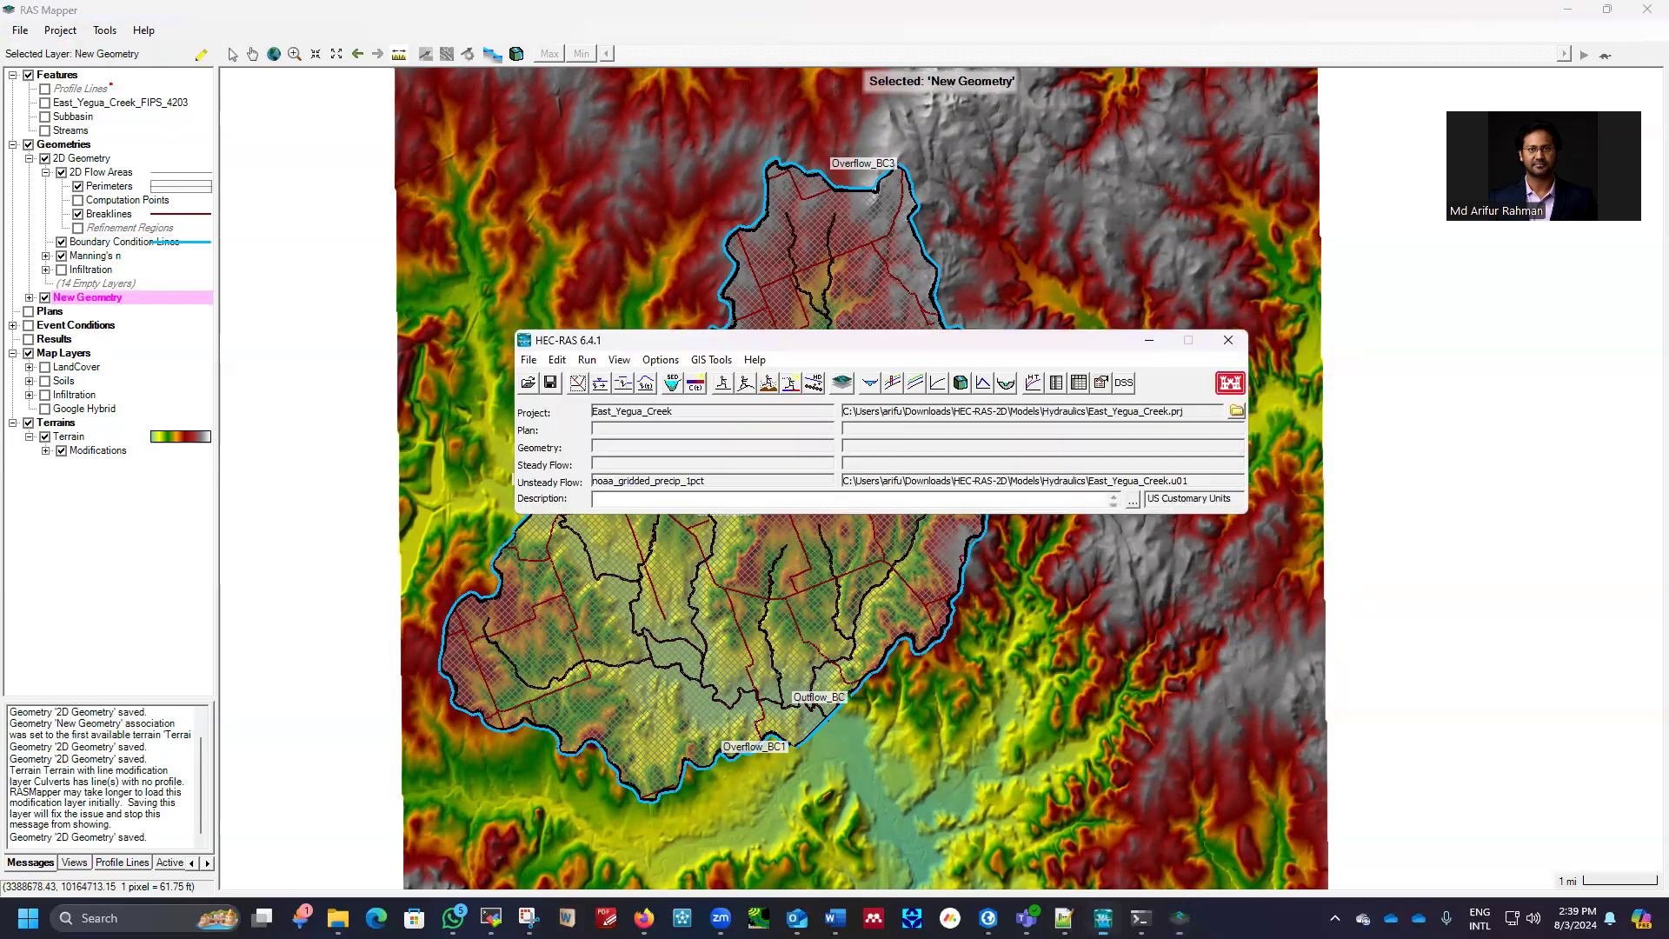
{"action": "left_click", "coordinate": [558, 359]}
{"action": "left_click", "coordinate": [648, 457]}
{"action": "left_click", "coordinate": [1060, 202]}
Open the geometric data editor at full size and load the 2D Geometry file, East_Yegua_Creek.g01
{"action": "left_click", "coordinate": [578, 383]}
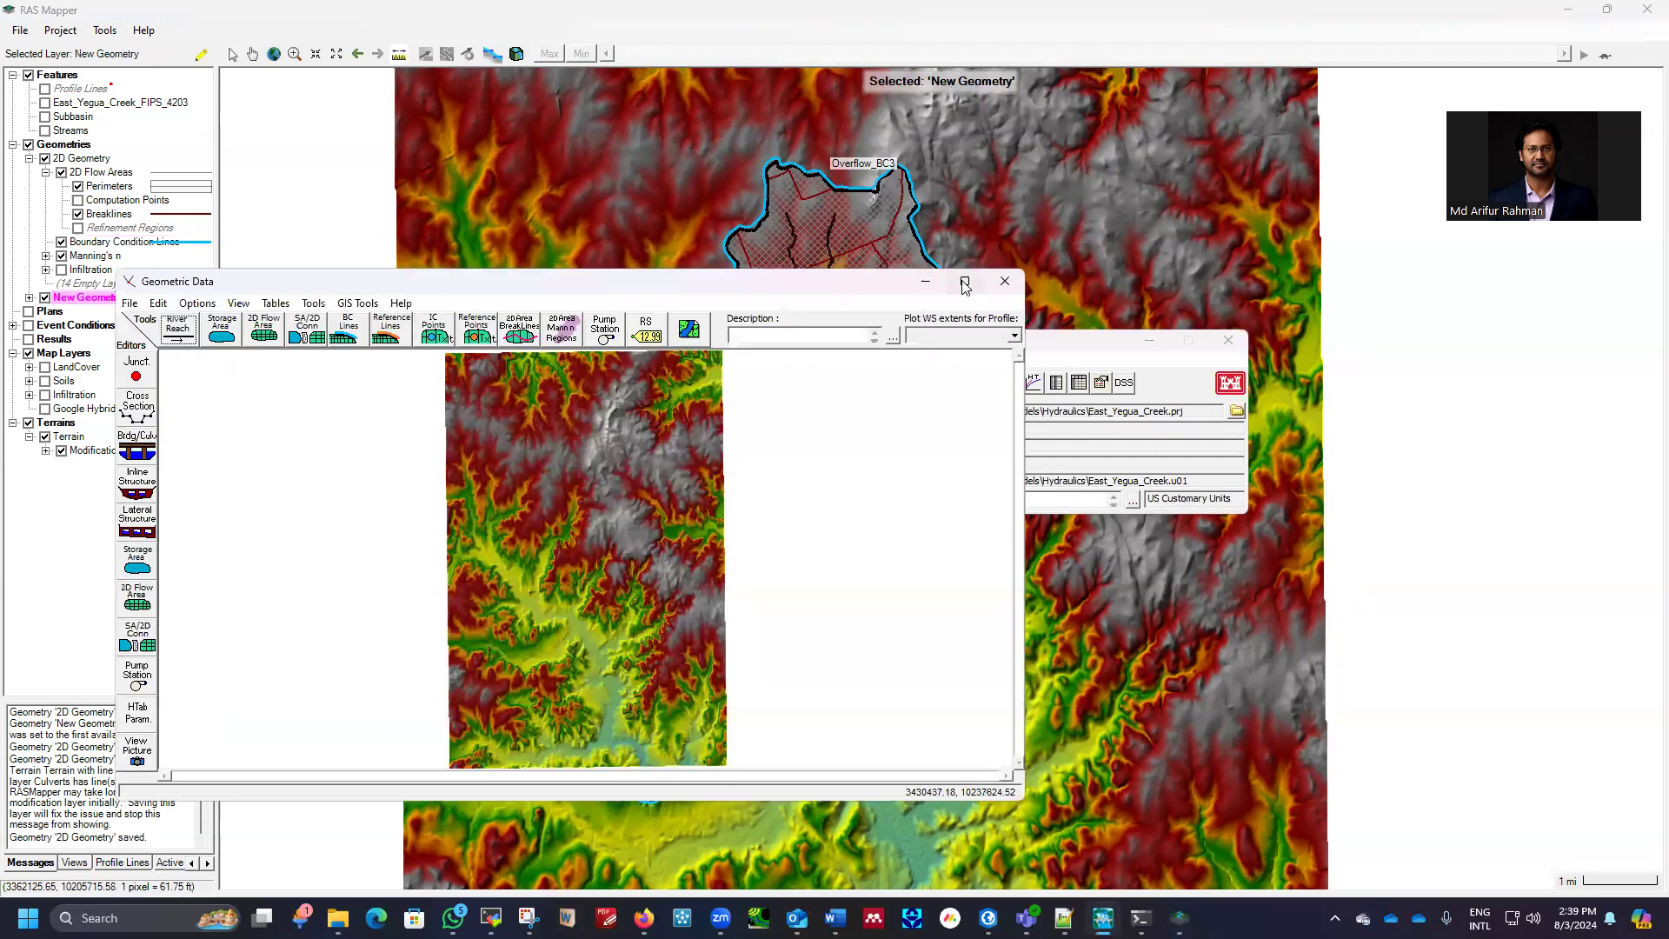
{"action": "left_click", "coordinate": [965, 283]}
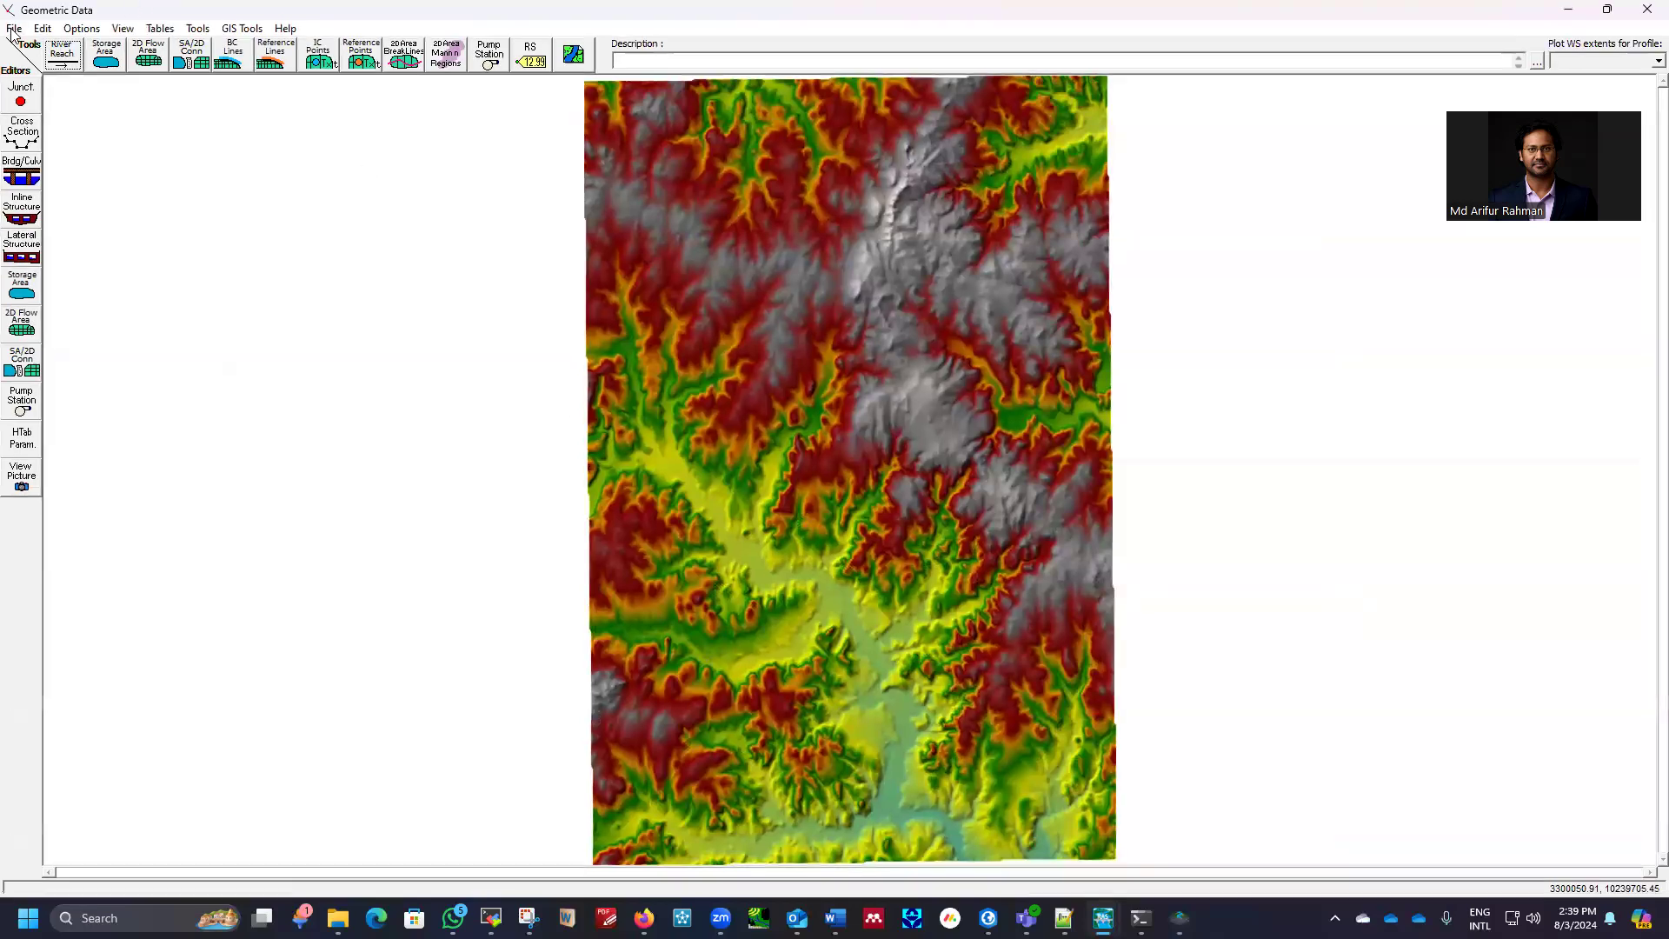
{"action": "left_click", "coordinate": [14, 31]}
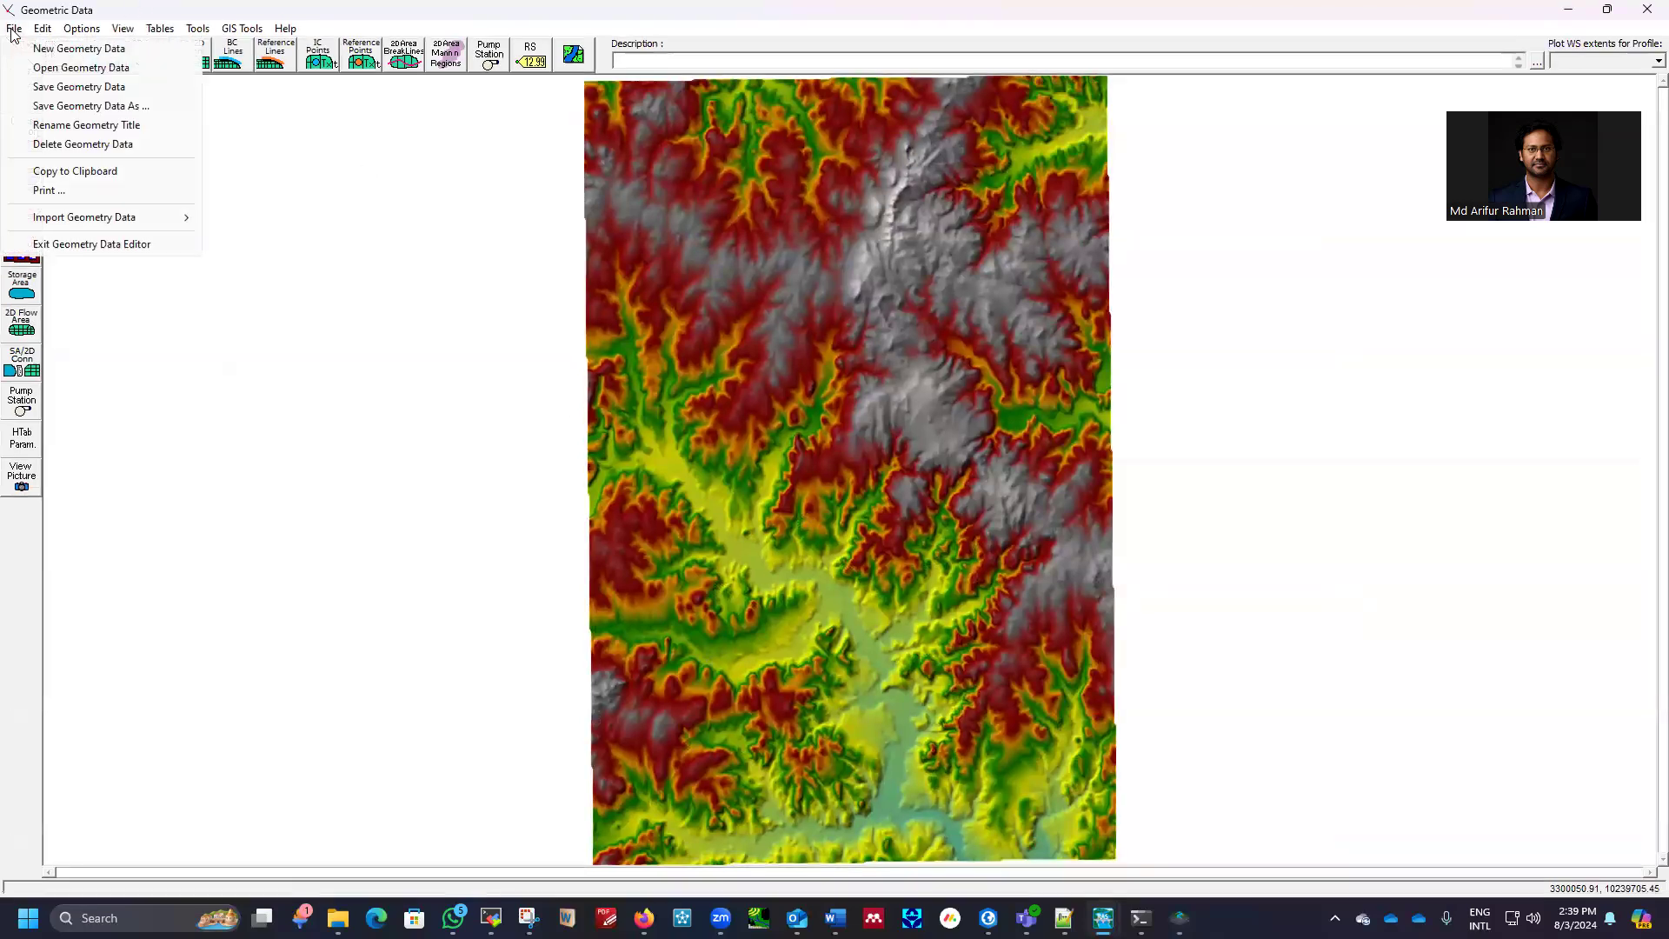
{"action": "left_click", "coordinate": [85, 68]}
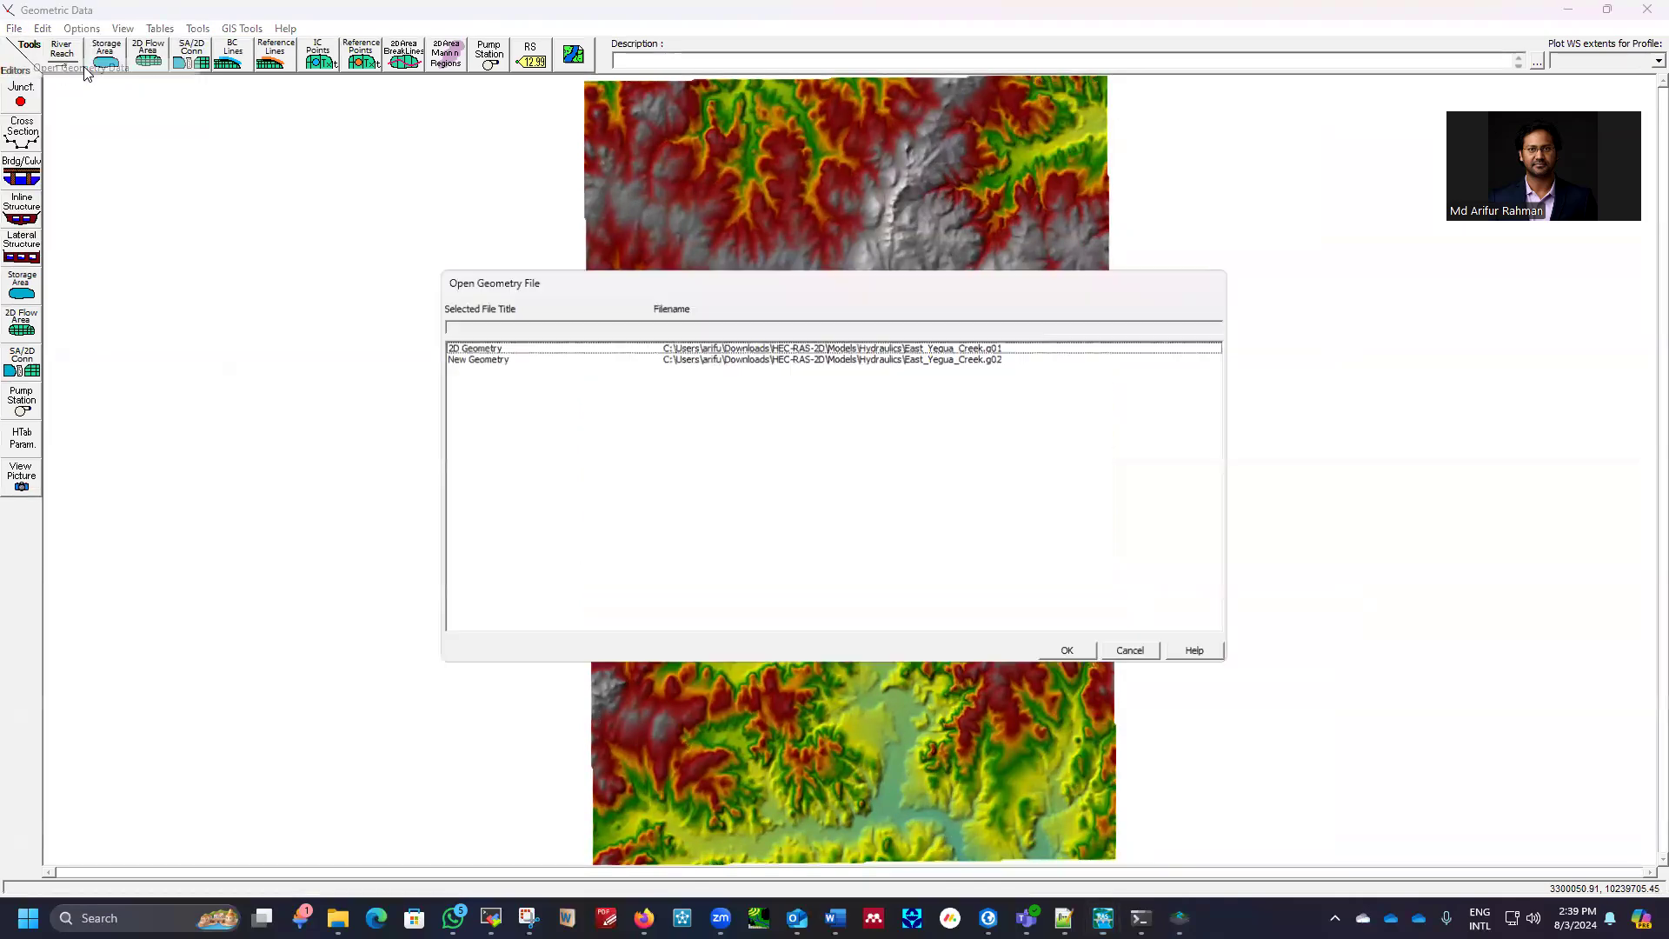
{"action": "left_click", "coordinate": [467, 348]}
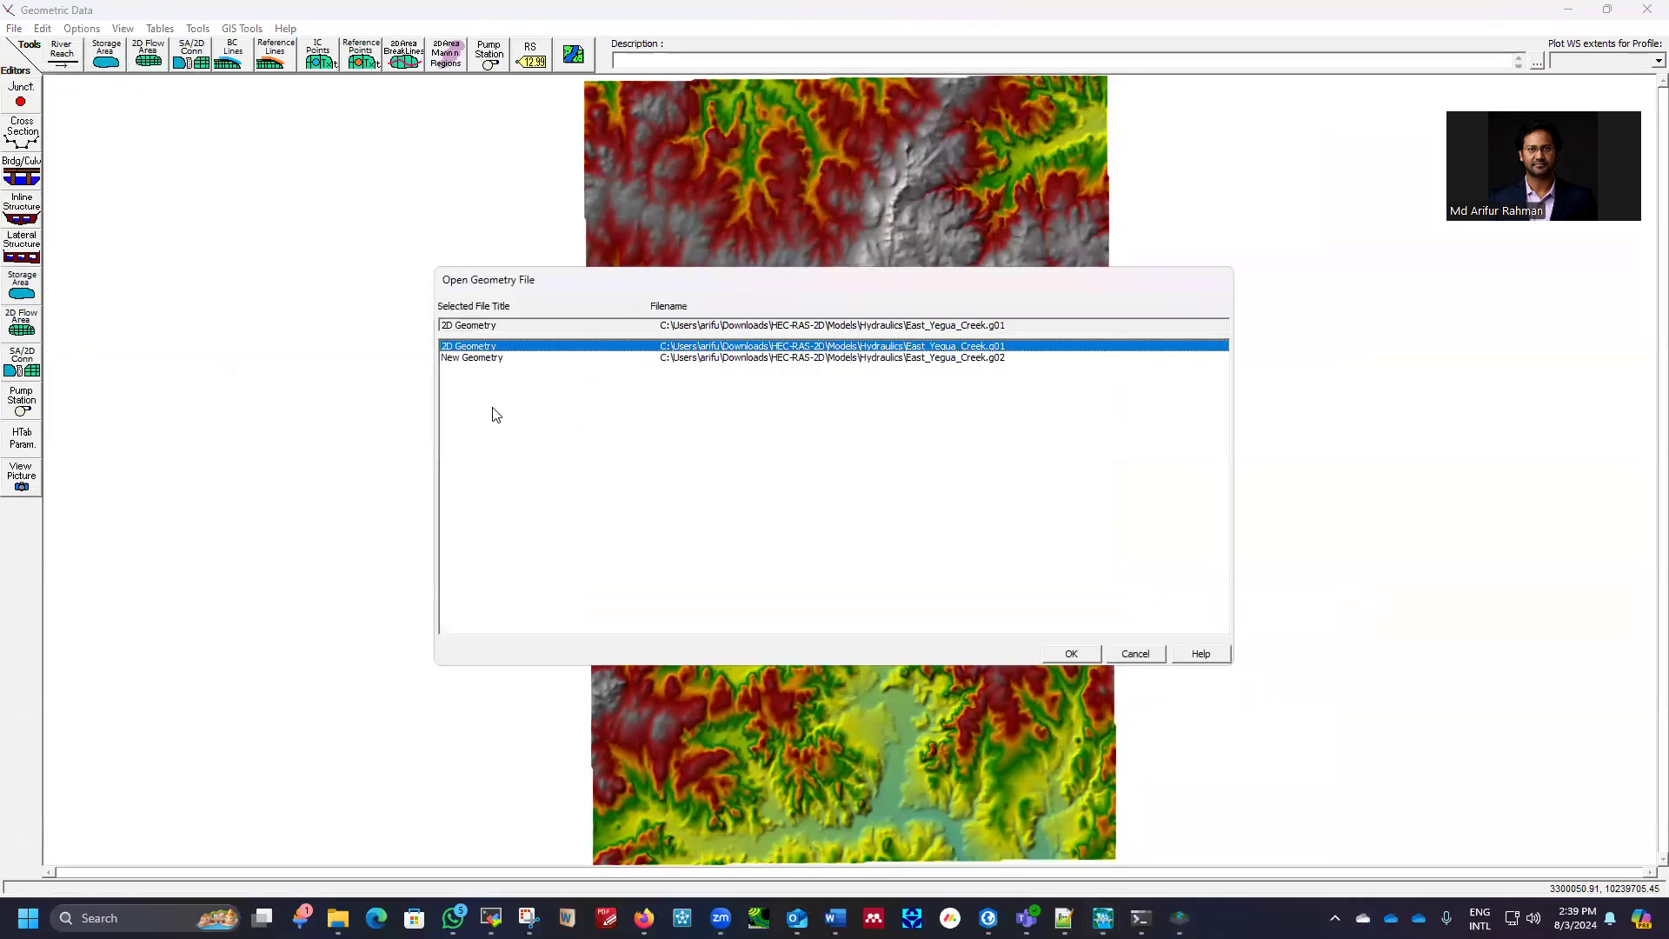
{"action": "left_click", "coordinate": [1070, 656]}
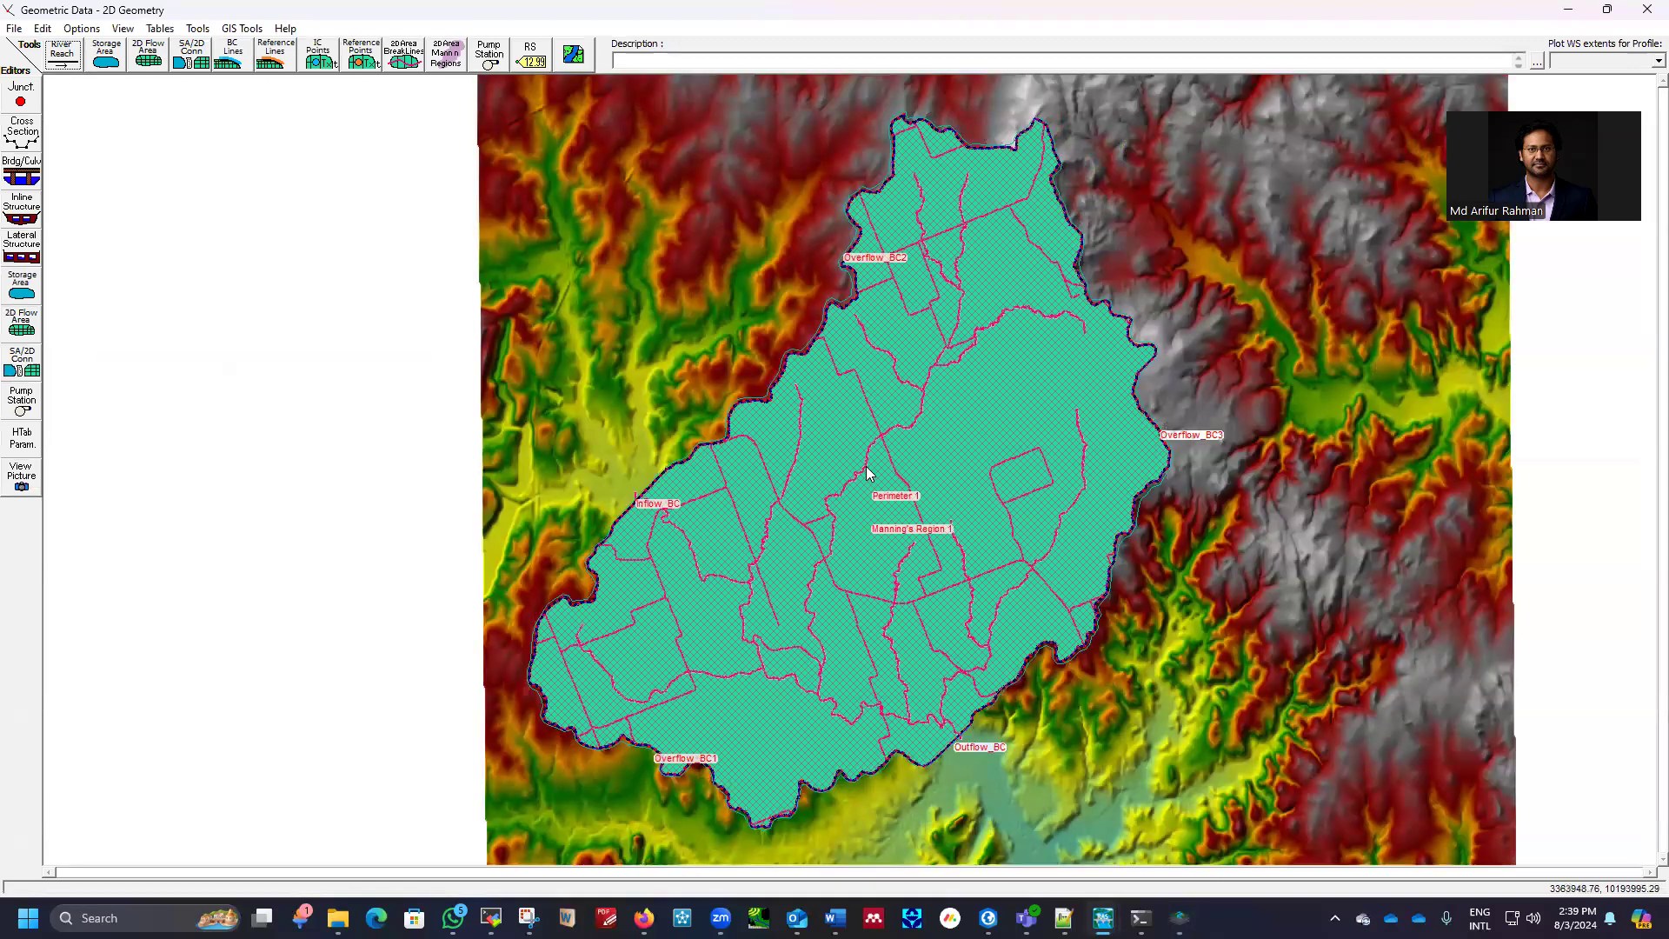
Save the 2D Geometry data and close the geometric data editor
{"action": "left_click", "coordinate": [15, 28]}
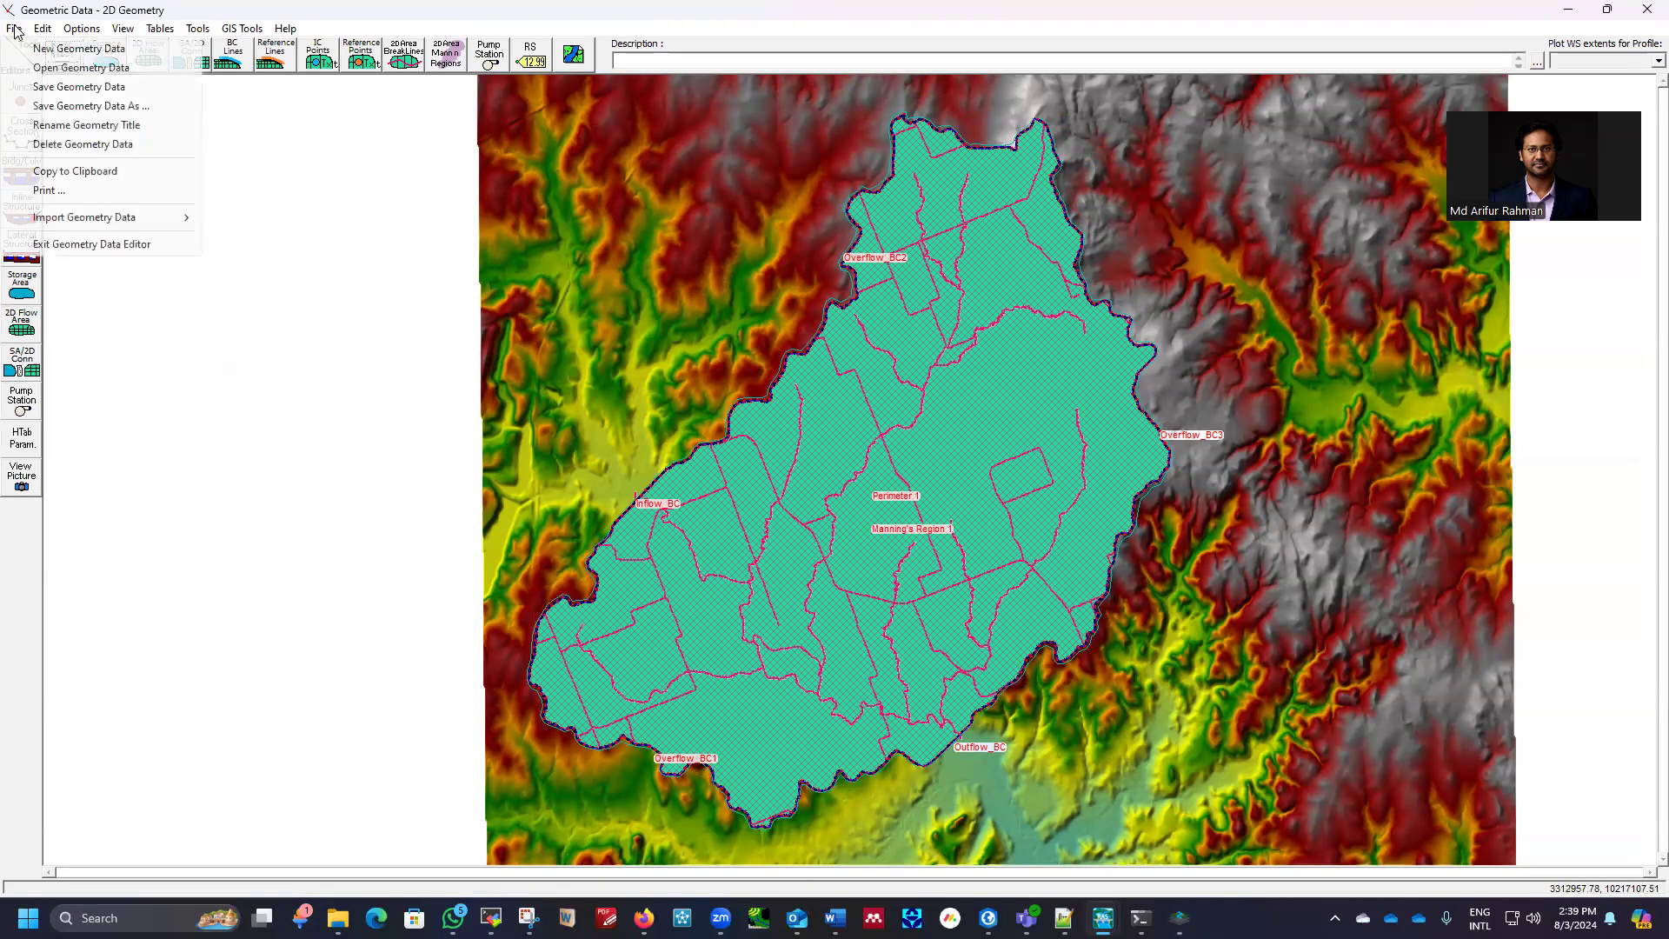
{"action": "left_click", "coordinate": [86, 90]}
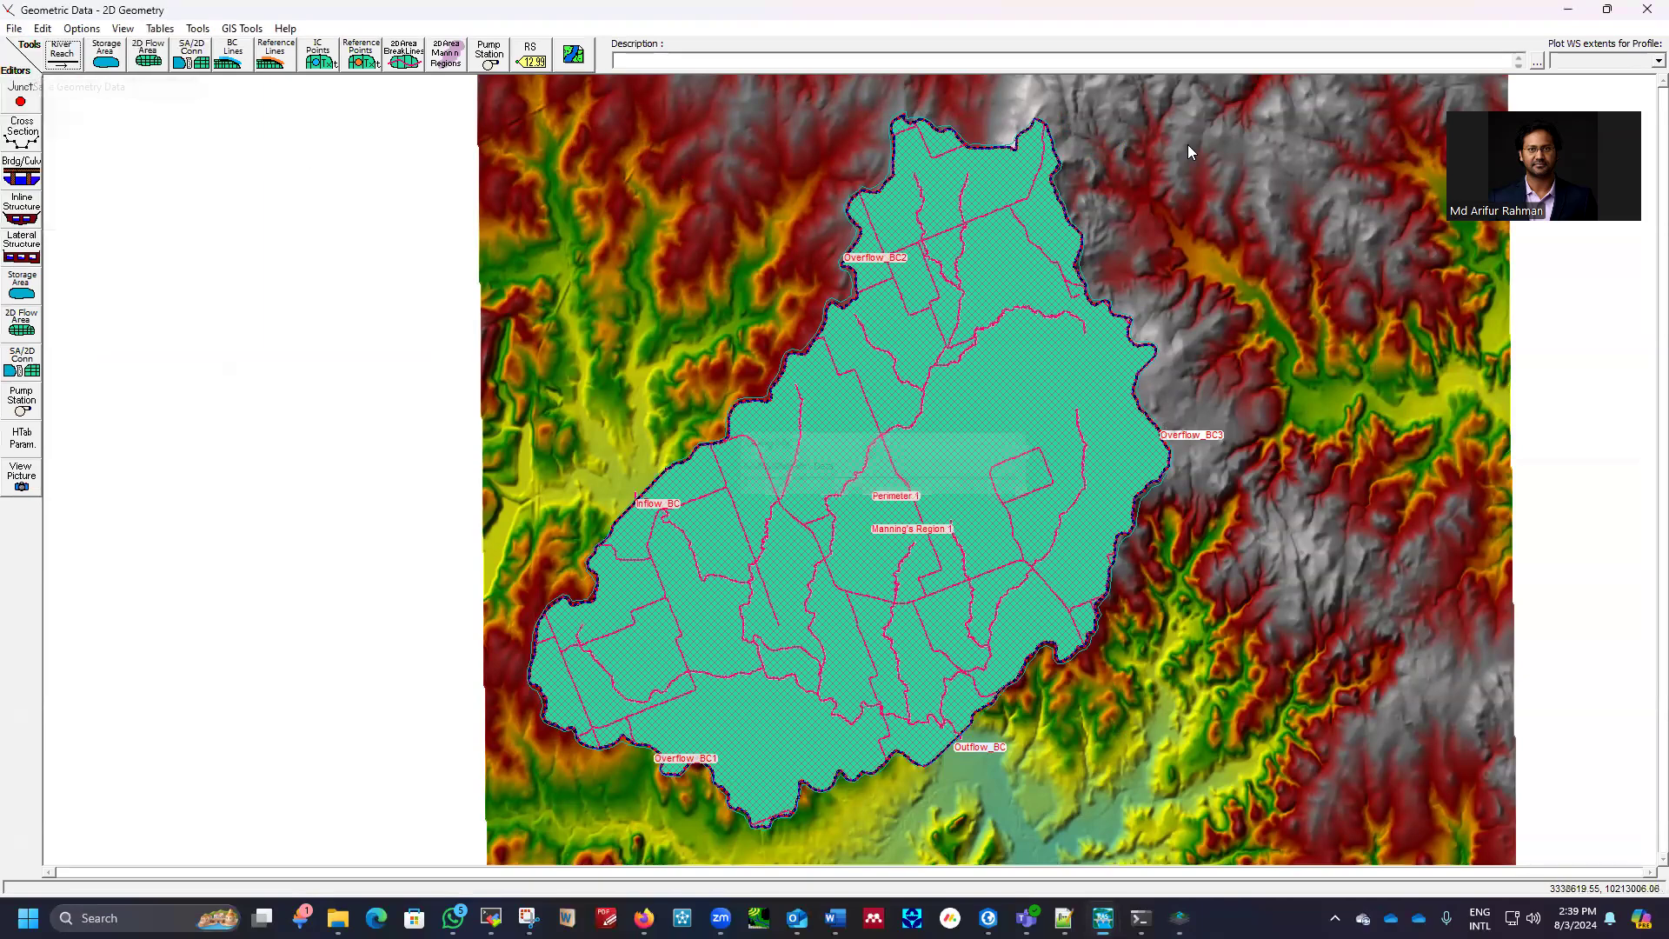
{"action": "left_click", "coordinate": [1645, 11]}
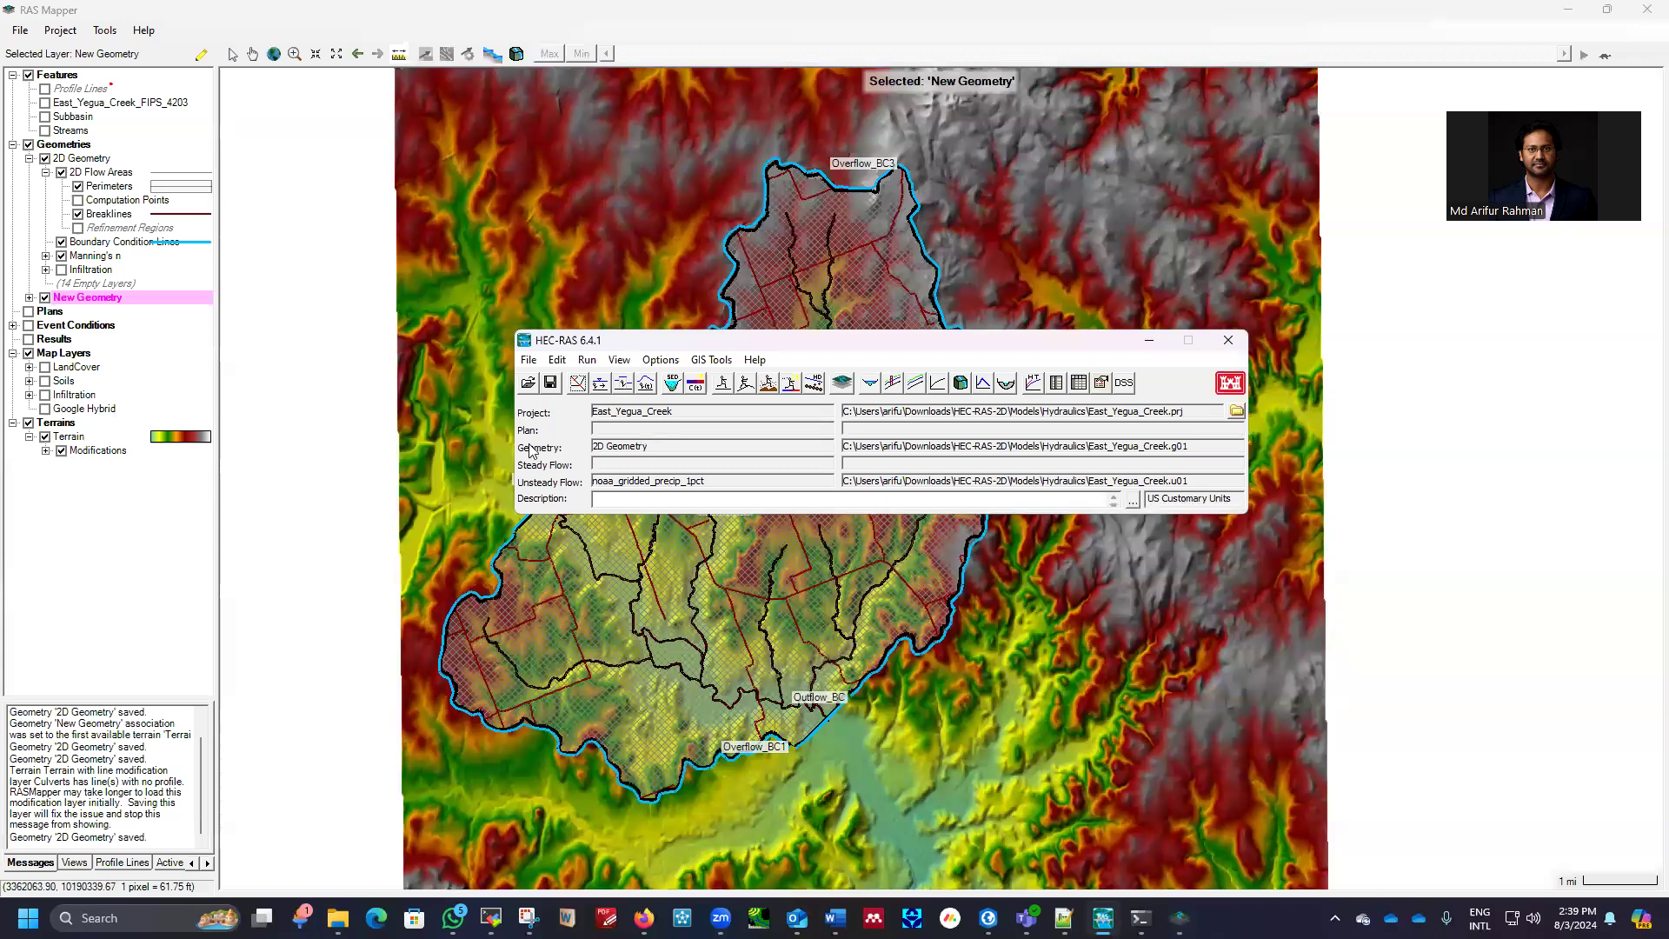
Open the unsteady flow data and assign Normal Depth with a friction slope of 0.005 to Overflow_BC1
{"action": "left_click", "coordinate": [557, 360]}
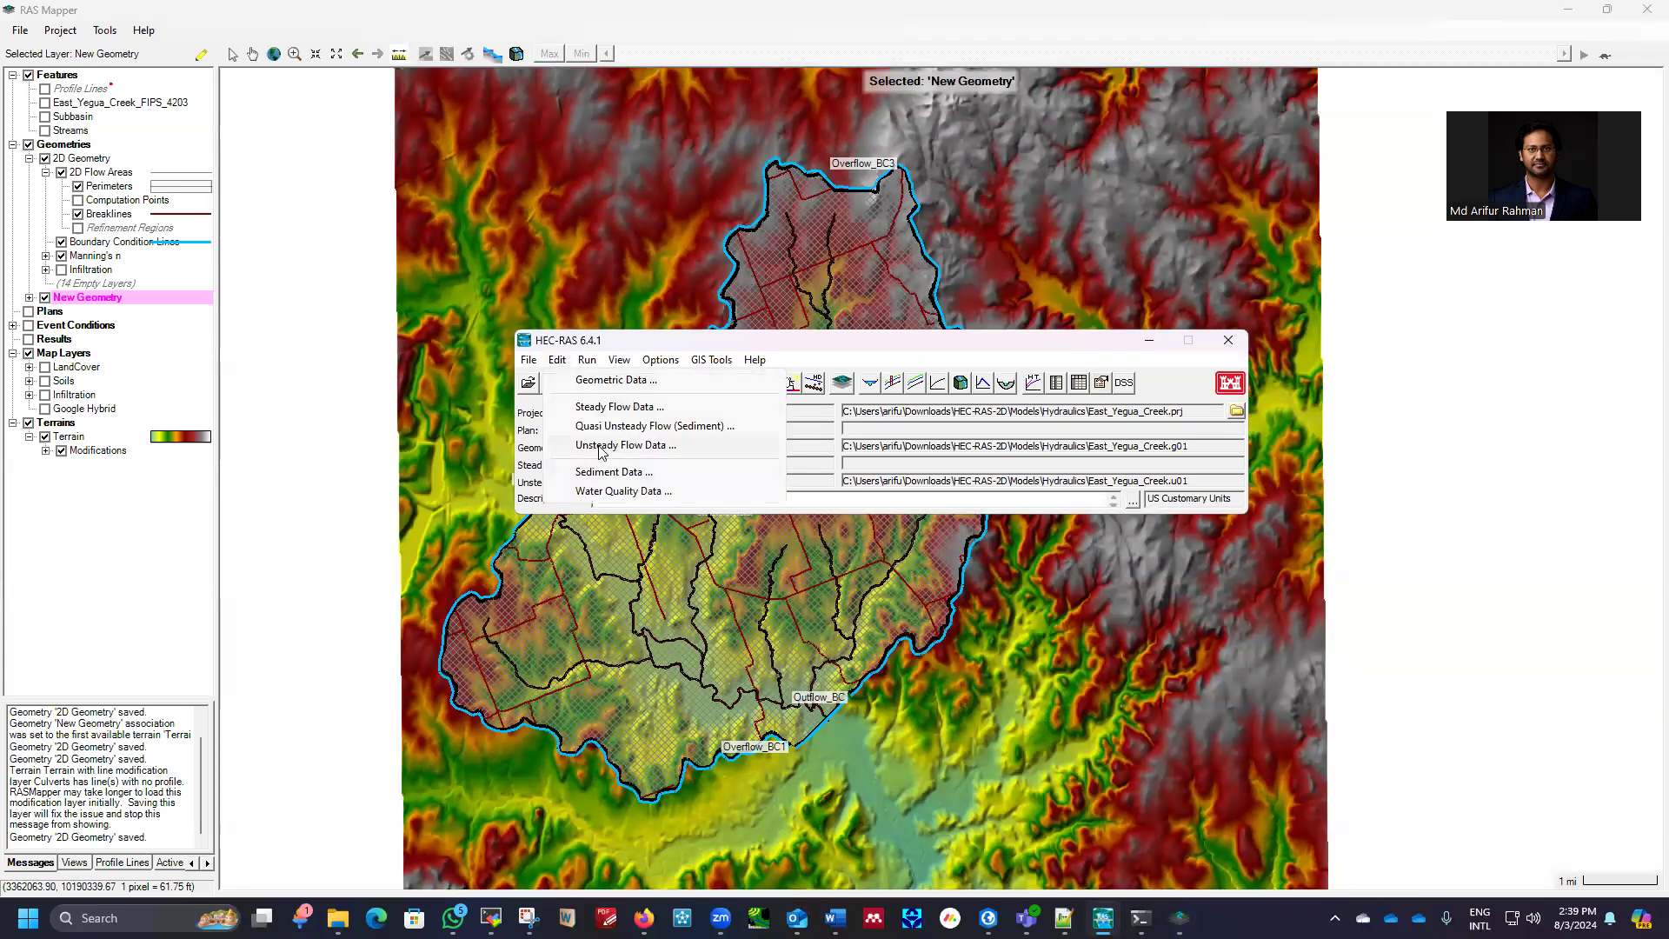
{"action": "left_click", "coordinate": [601, 447]}
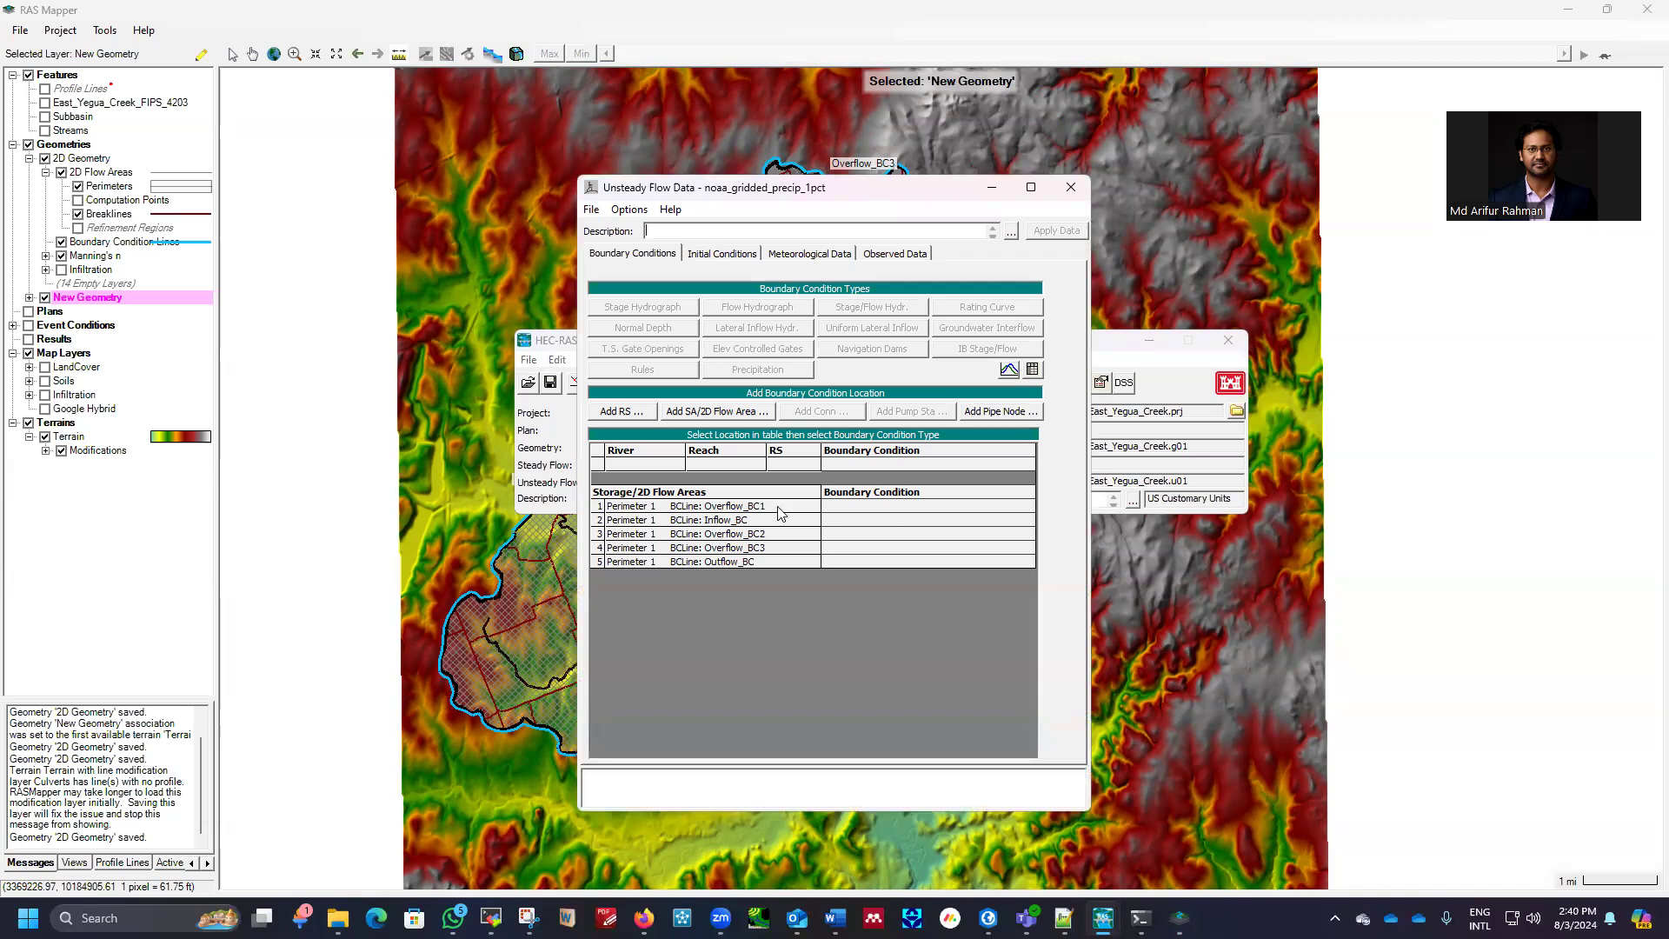
{"action": "left_click", "coordinate": [845, 509]}
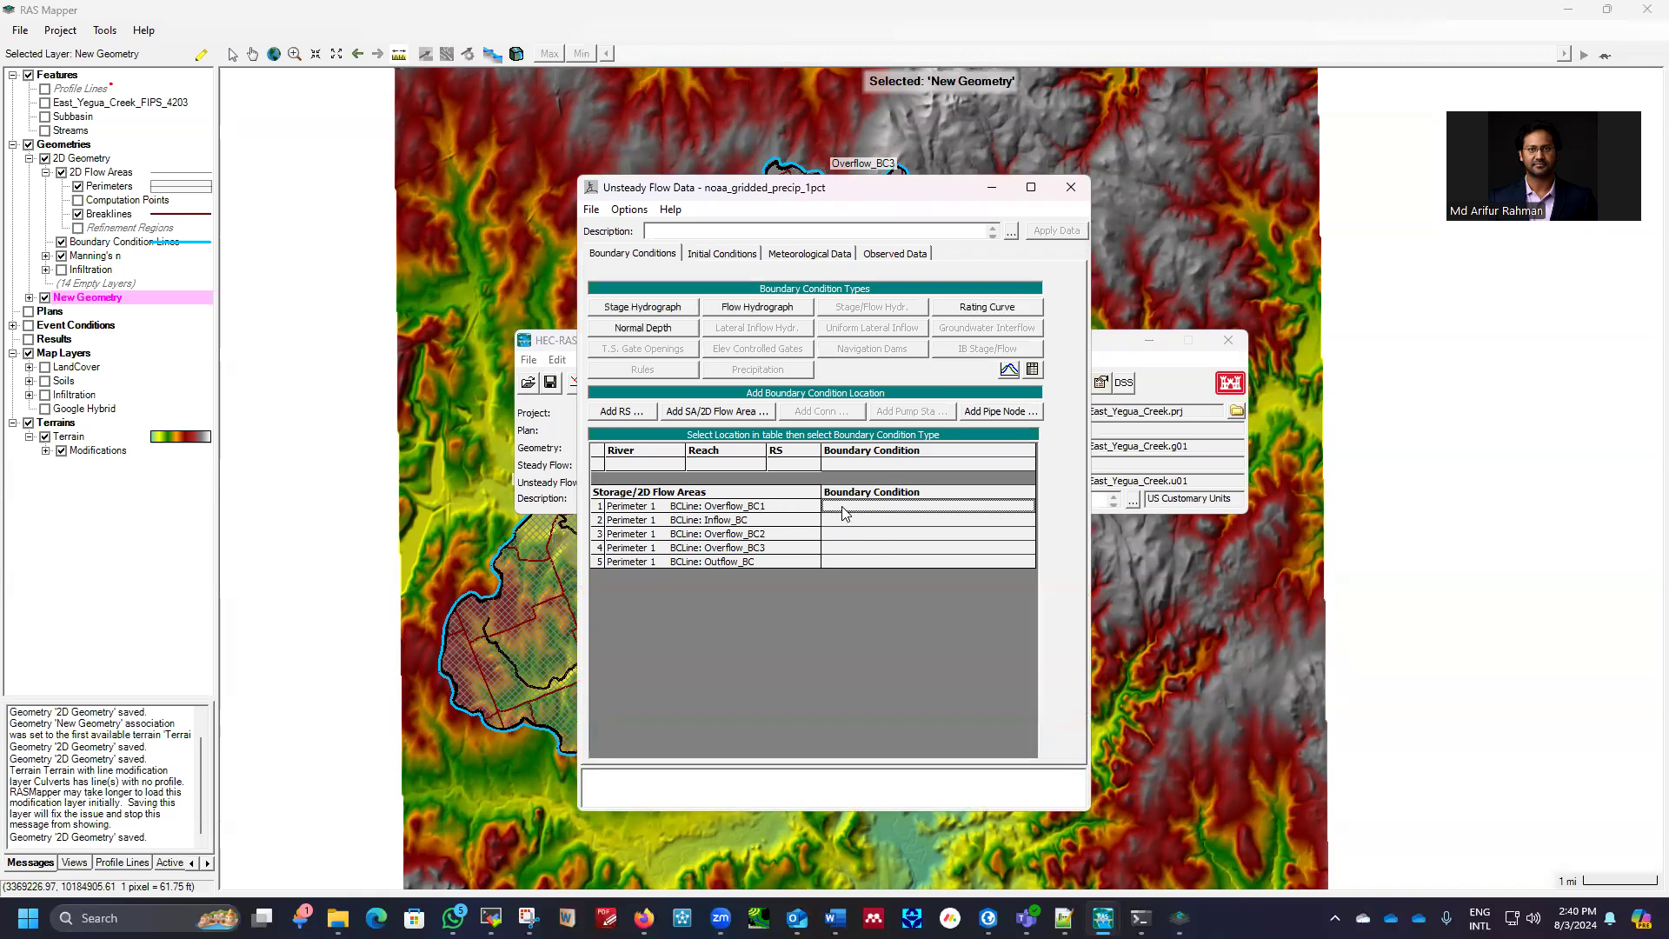
{"action": "left_click", "coordinate": [645, 331]}
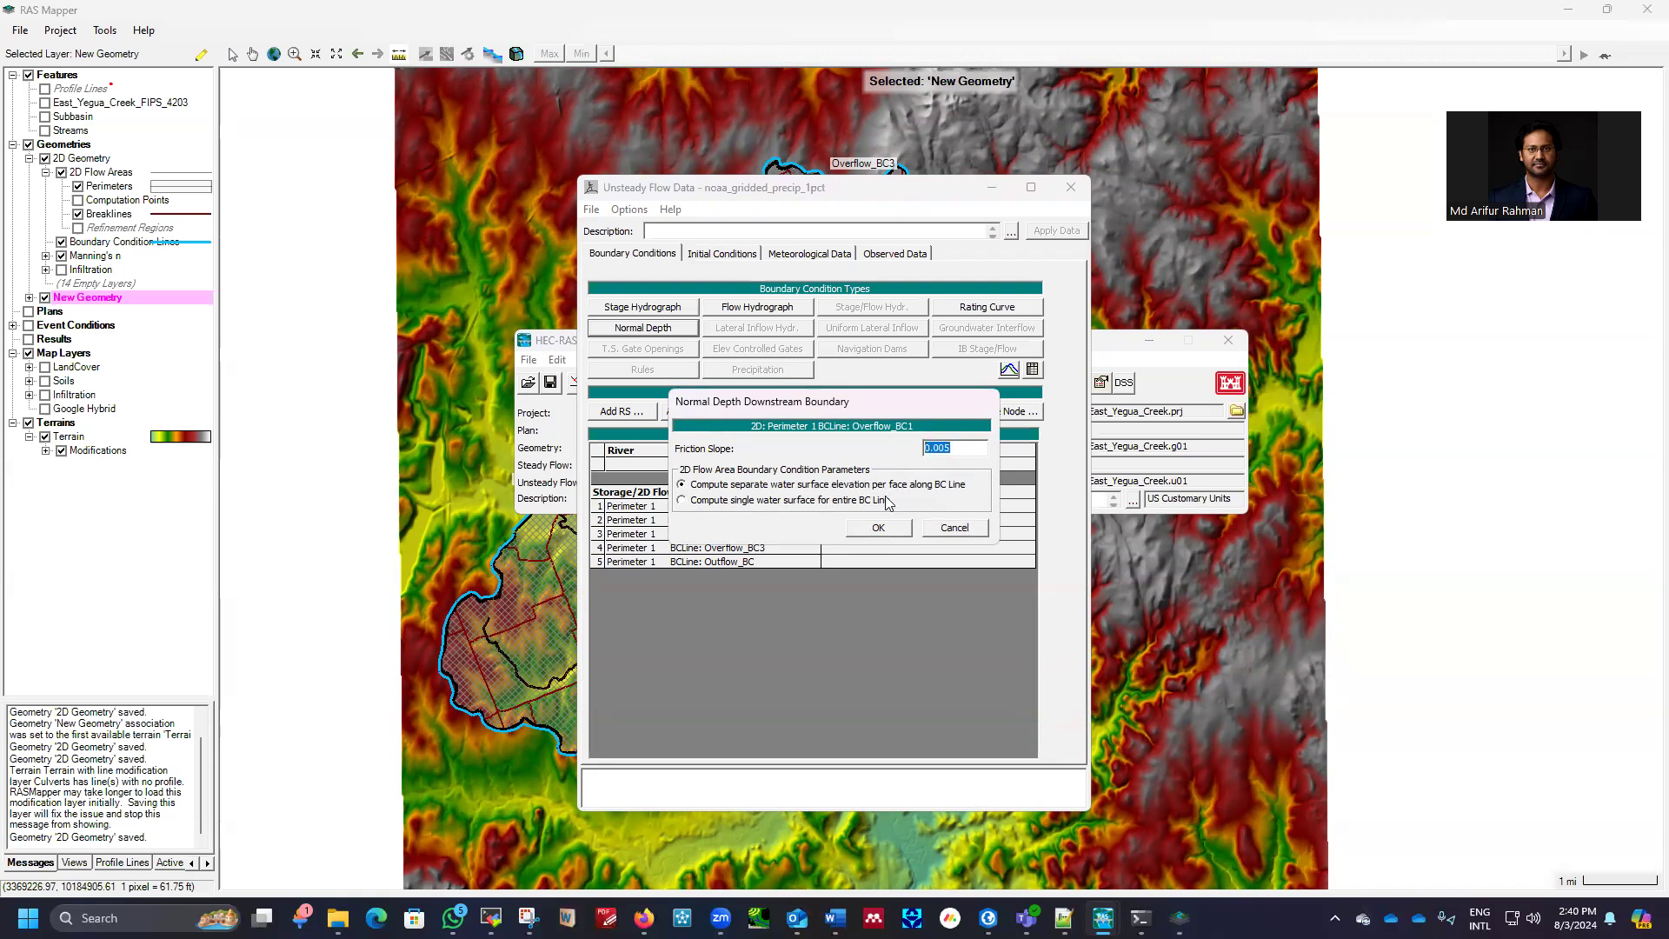
{"action": "left_click", "coordinate": [877, 529]}
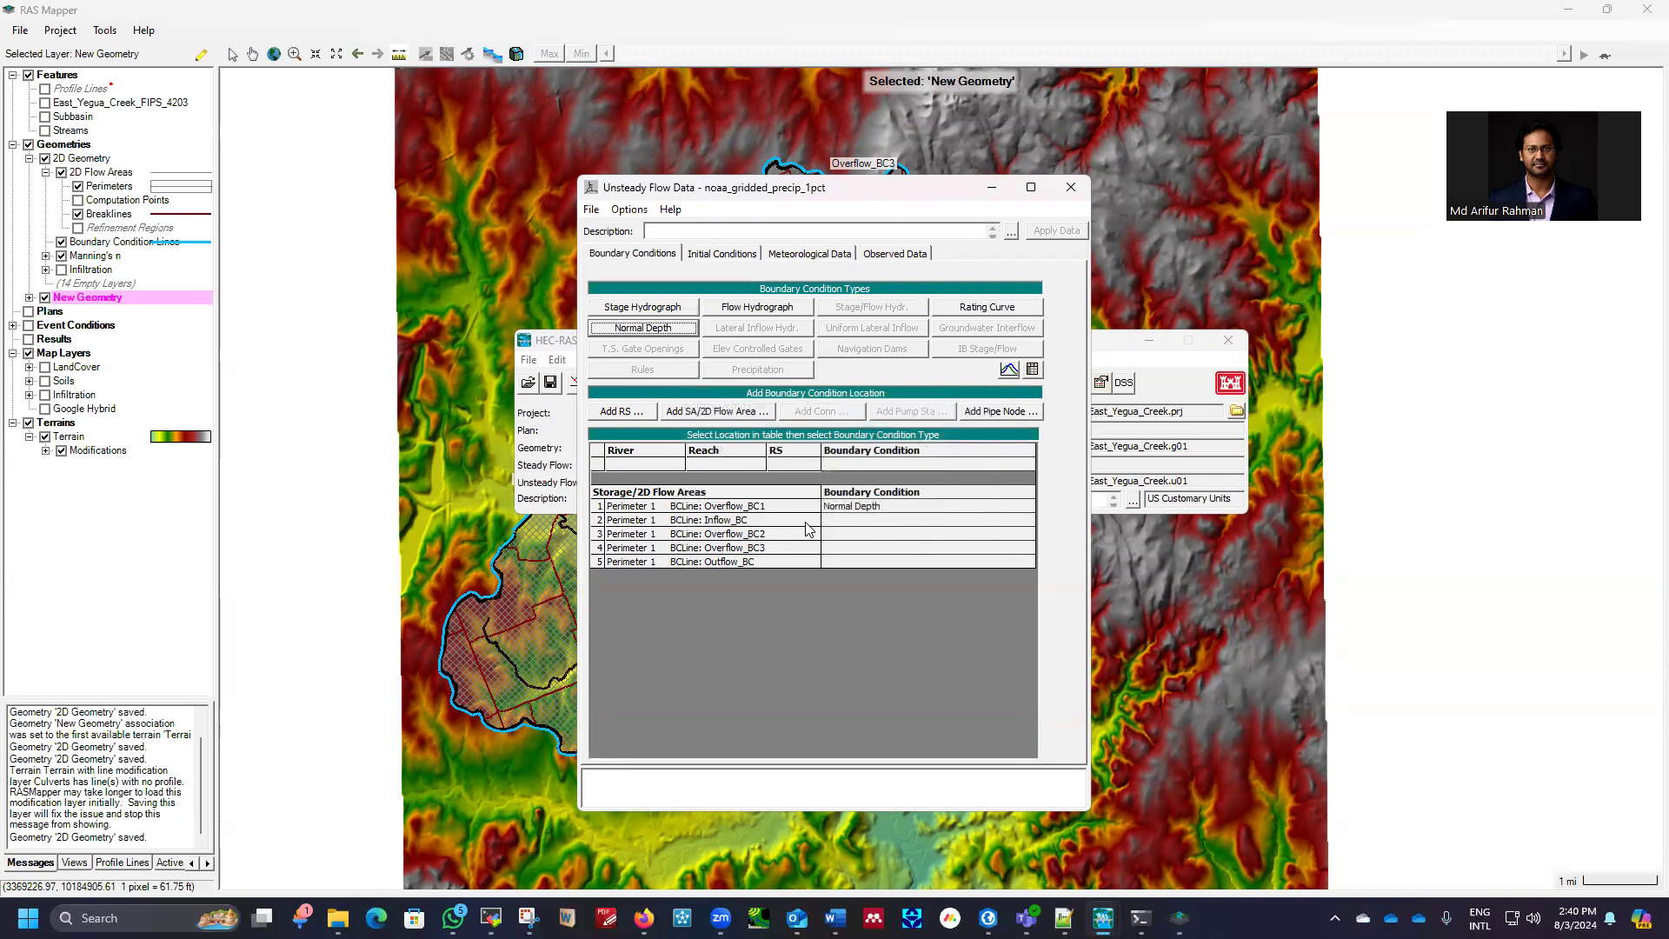
Assign a Flow Hydrograph boundary condition to Inflow_BC, leaving its flow table empty
{"action": "left_click", "coordinate": [828, 520]}
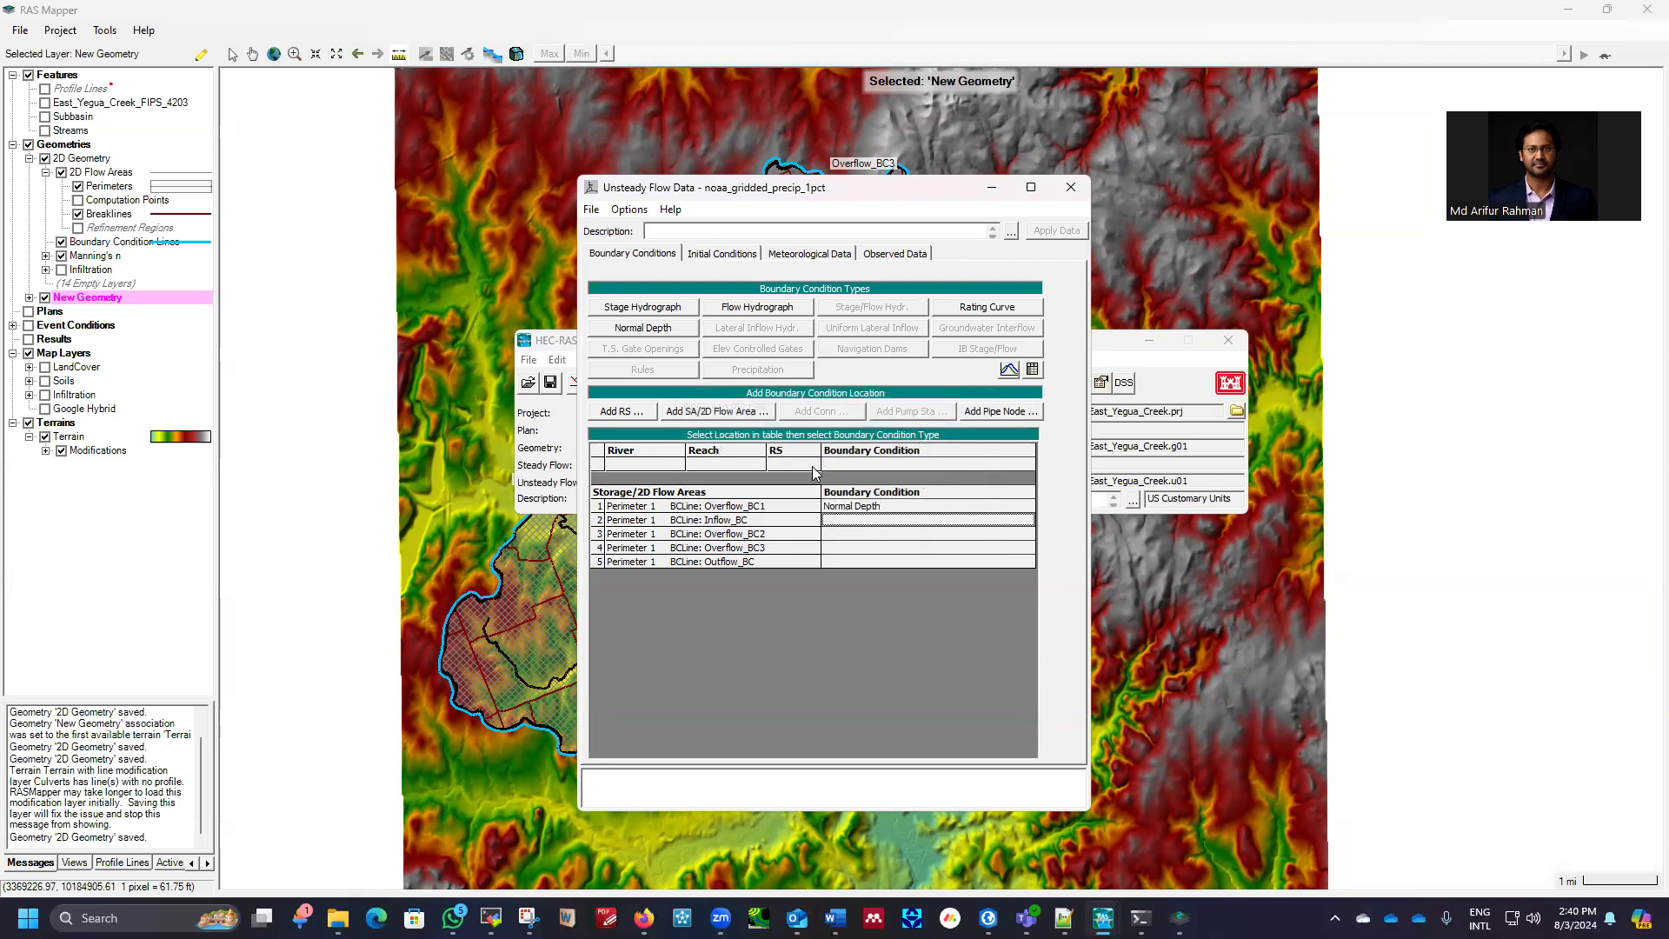
{"action": "left_click", "coordinate": [733, 315]}
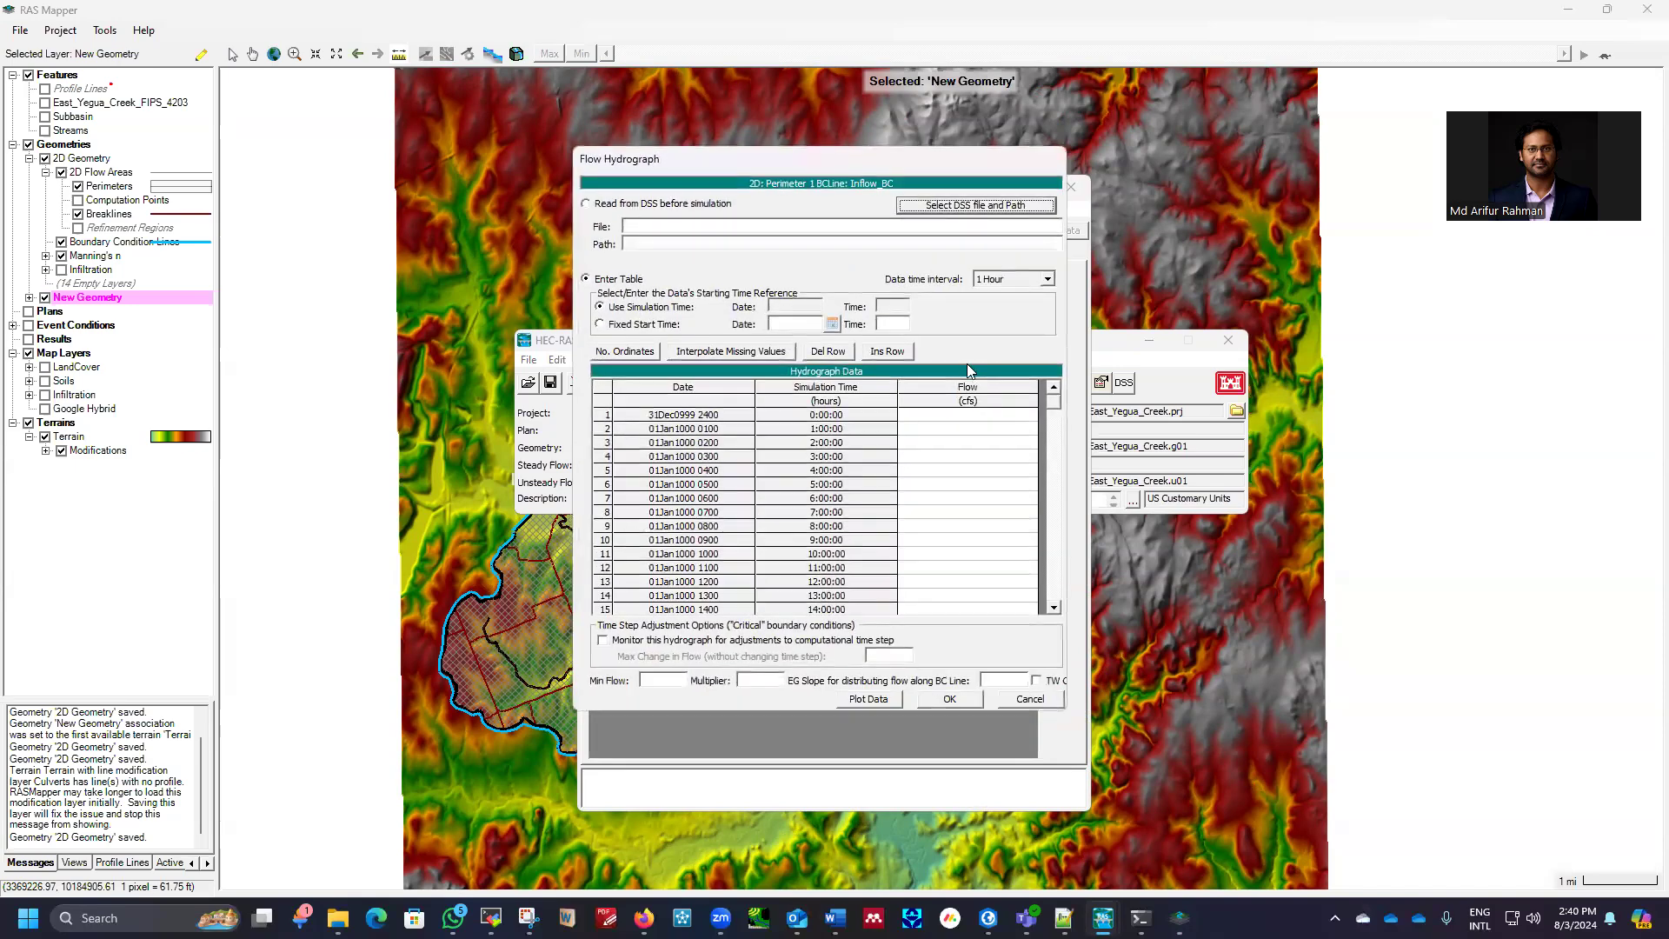
{"action": "left_click", "coordinate": [949, 700]}
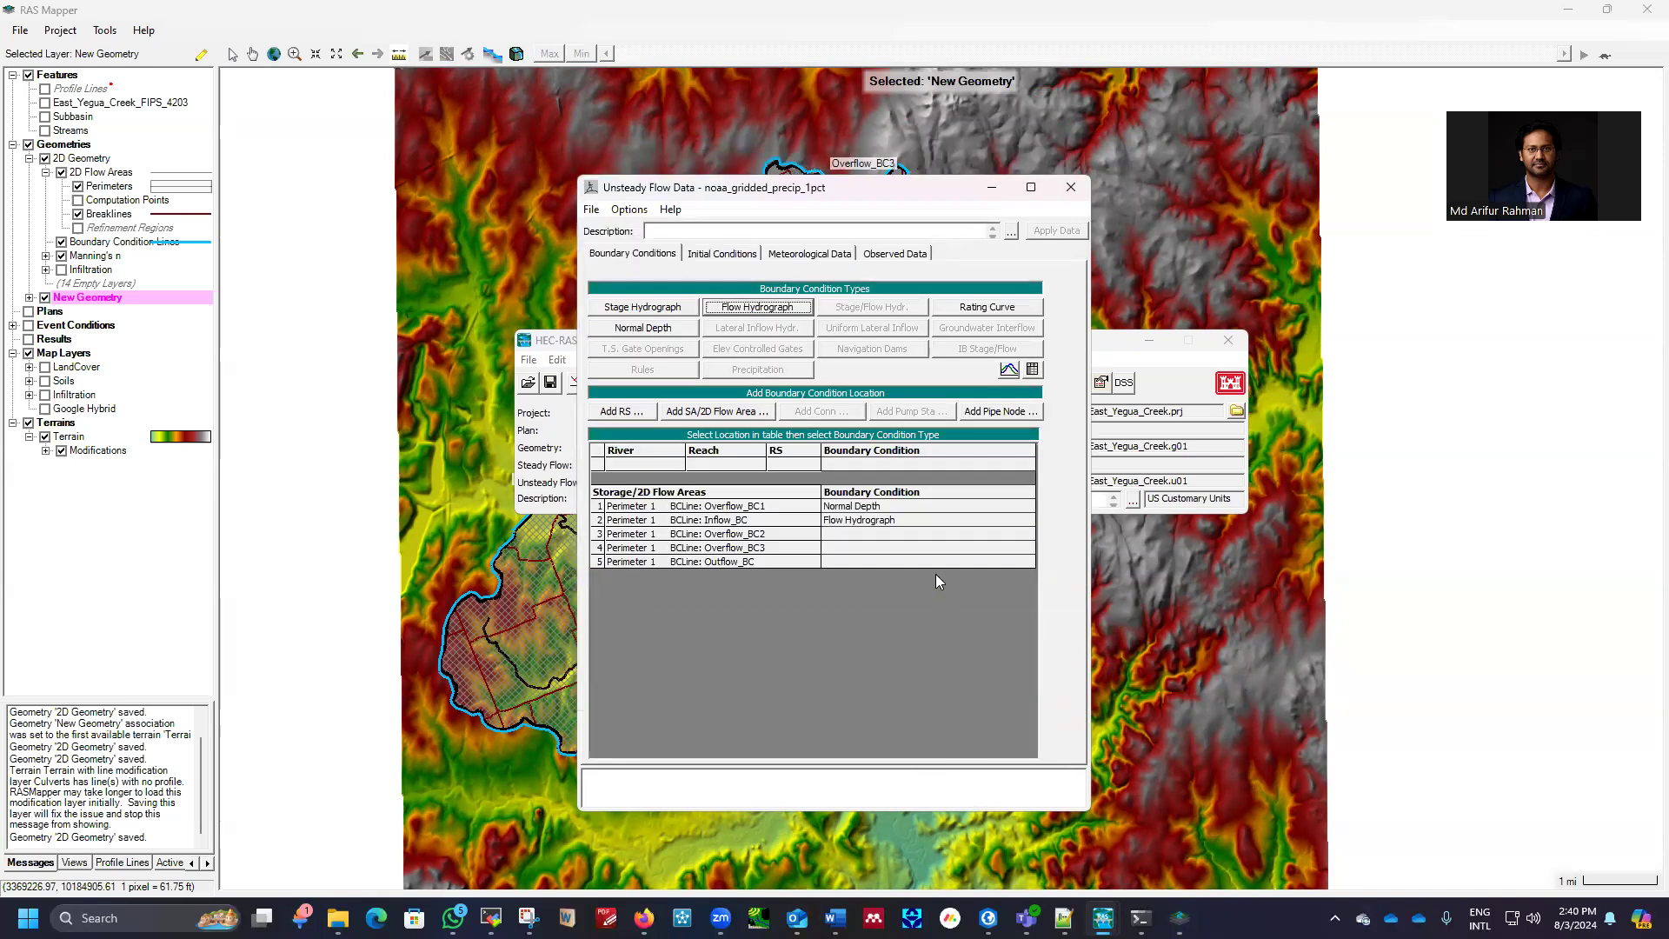
Assign Normal Depth with a friction slope of 0.005 to Overflow_BC2 and Overflow_BC3
{"action": "left_click", "coordinate": [833, 541]}
{"action": "left_click", "coordinate": [653, 329]}
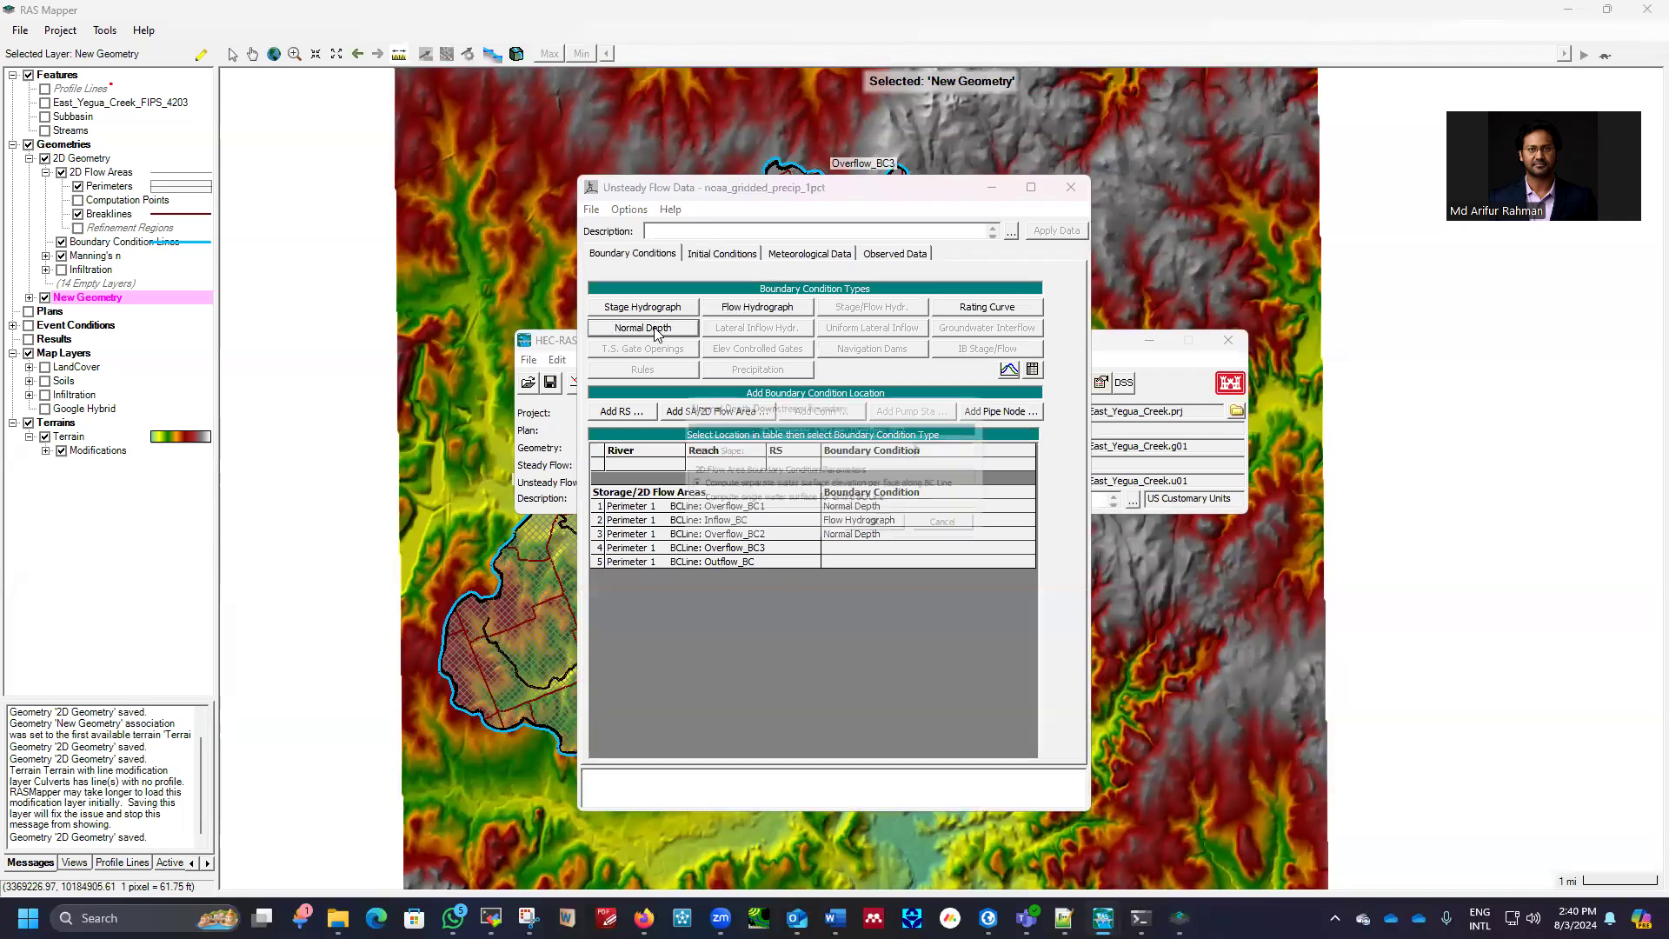
{"action": "type", "text": "0.001"}
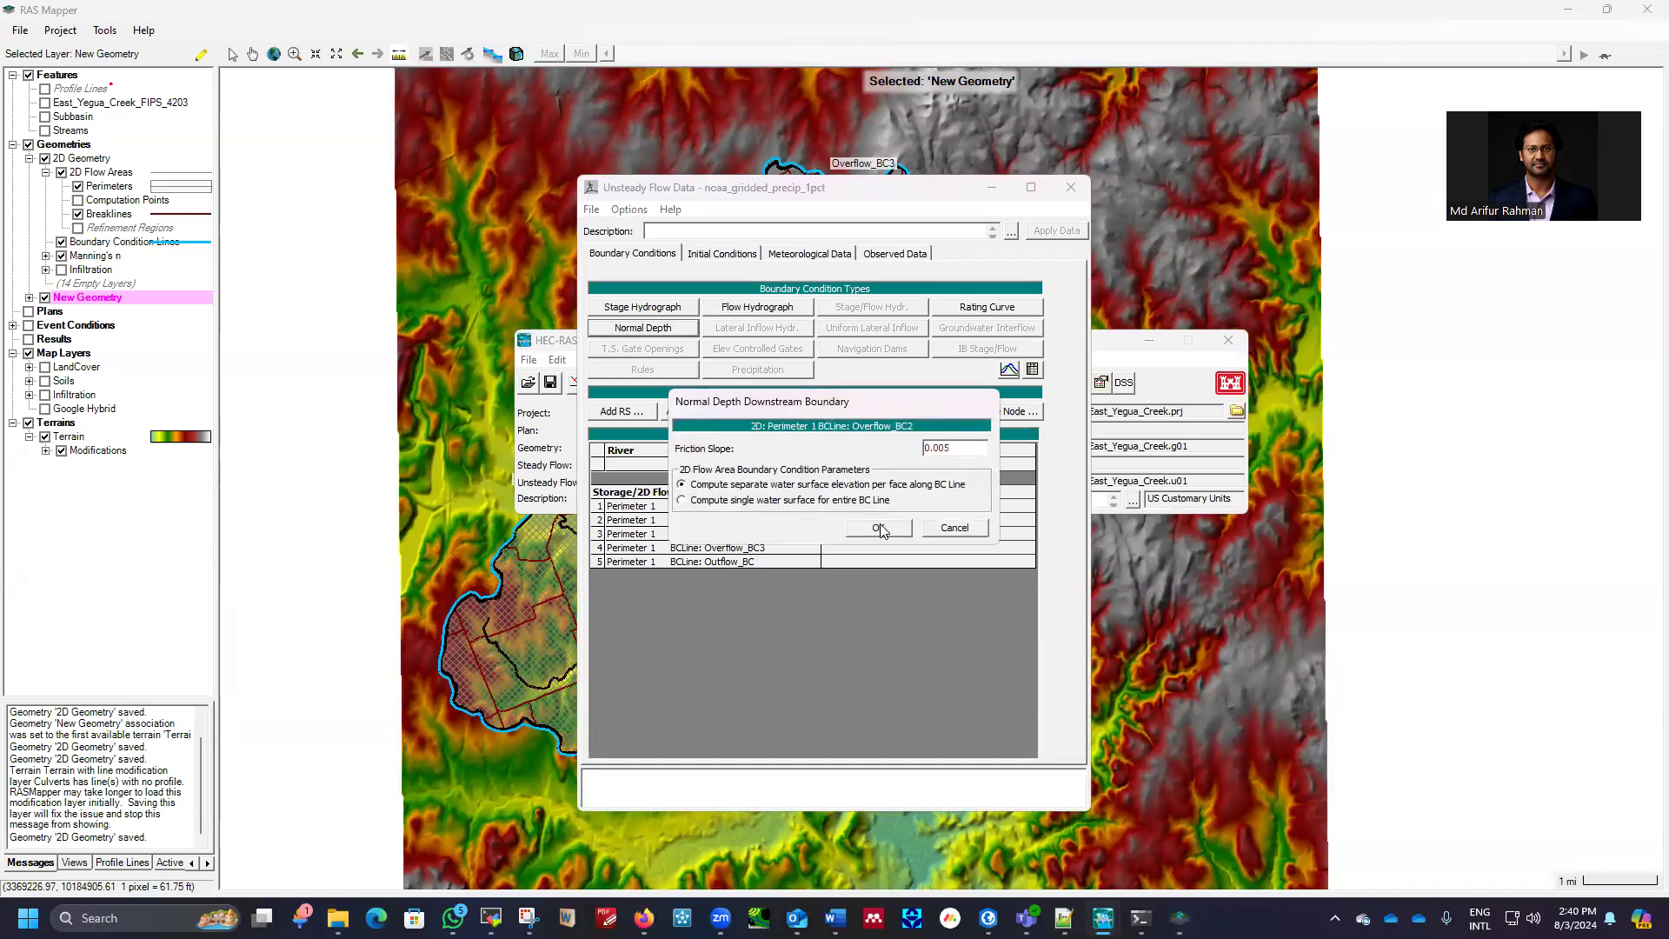
{"action": "left_click", "coordinate": [878, 528]}
{"action": "left_click", "coordinate": [843, 550]}
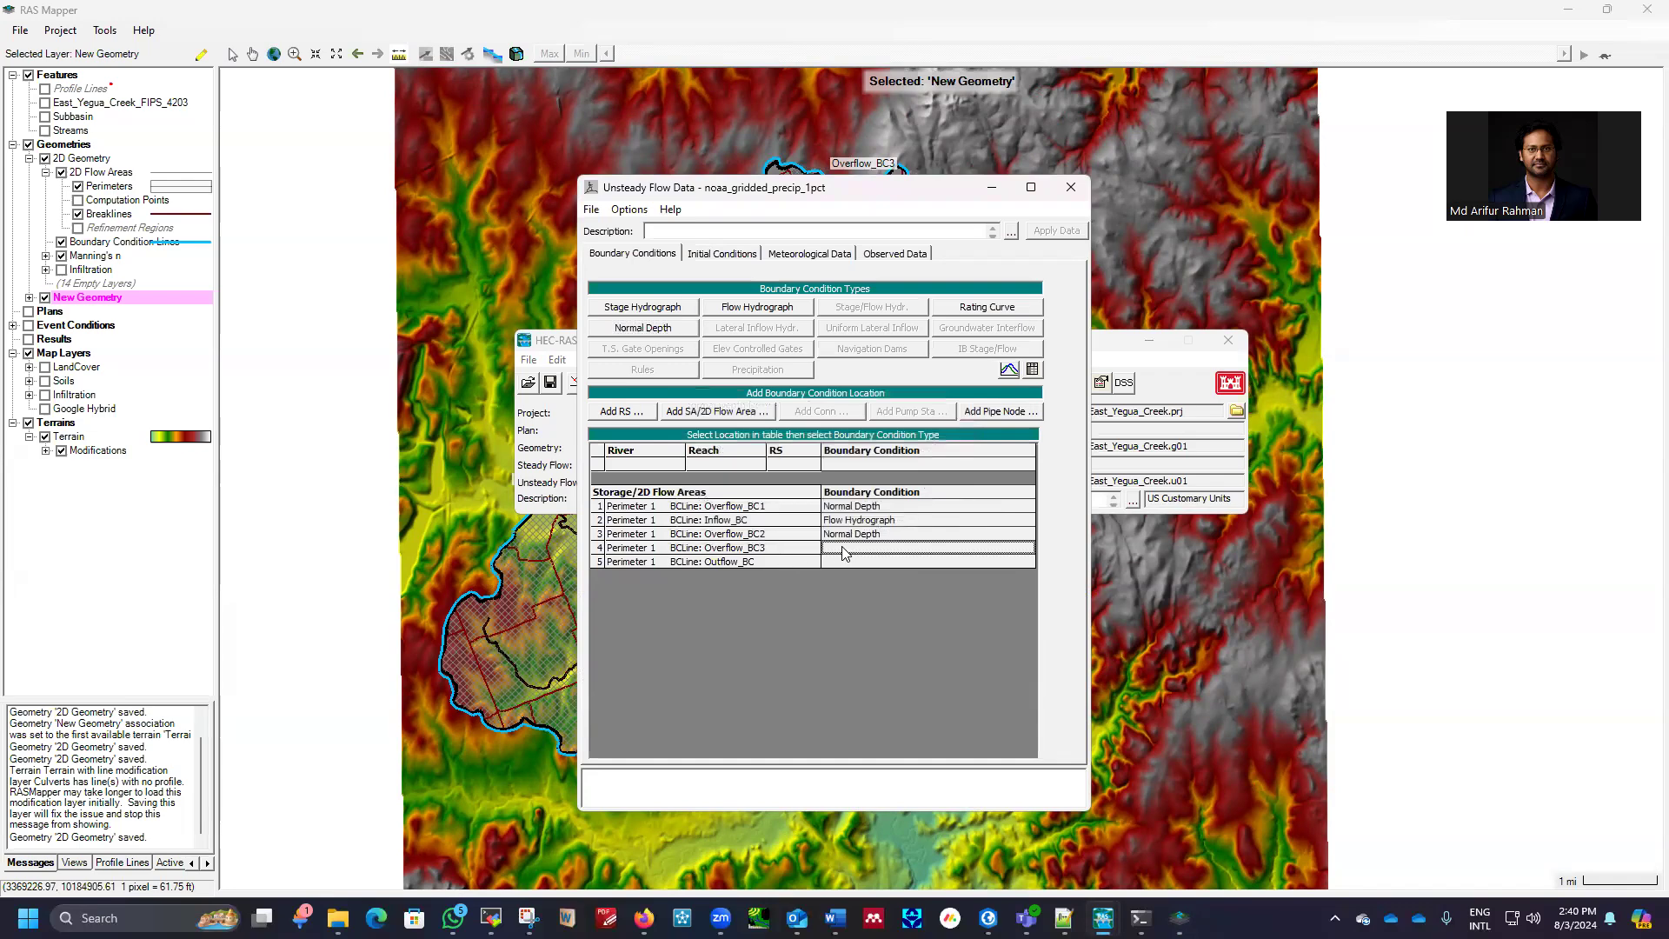
{"action": "left_click", "coordinate": [660, 330]}
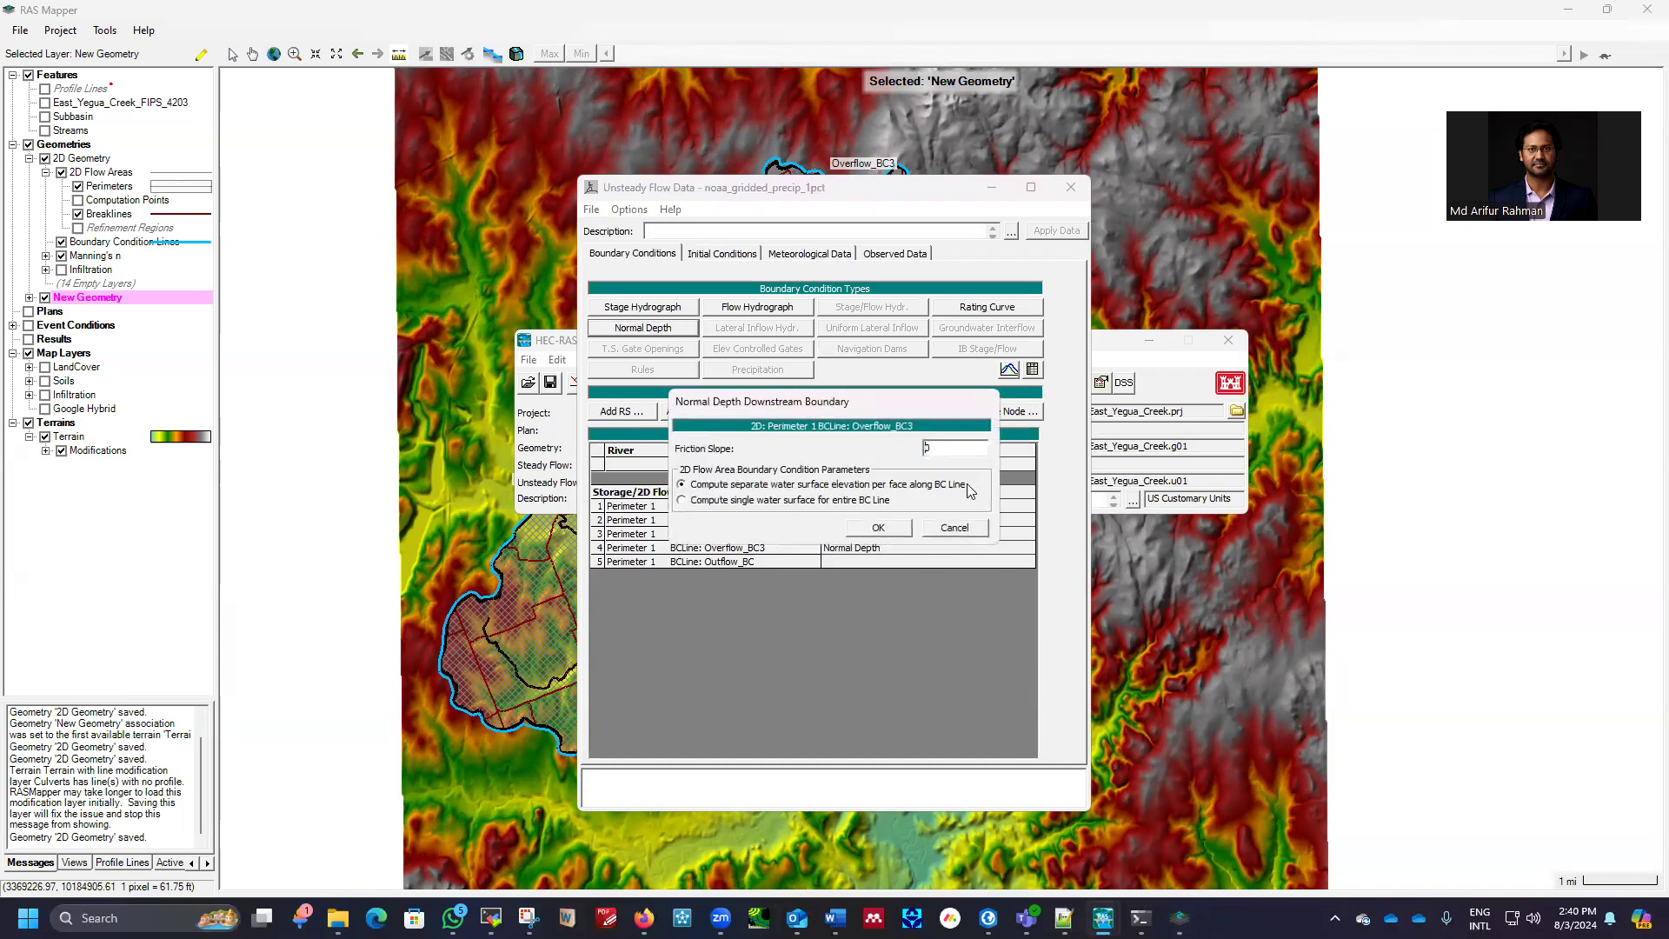
{"action": "type", "text": "0.005"}
{"action": "key", "text": "Return"}
Assign Normal Depth with a friction slope of 0.003138 to Outflow_BC
{"action": "left_click", "coordinate": [845, 562]}
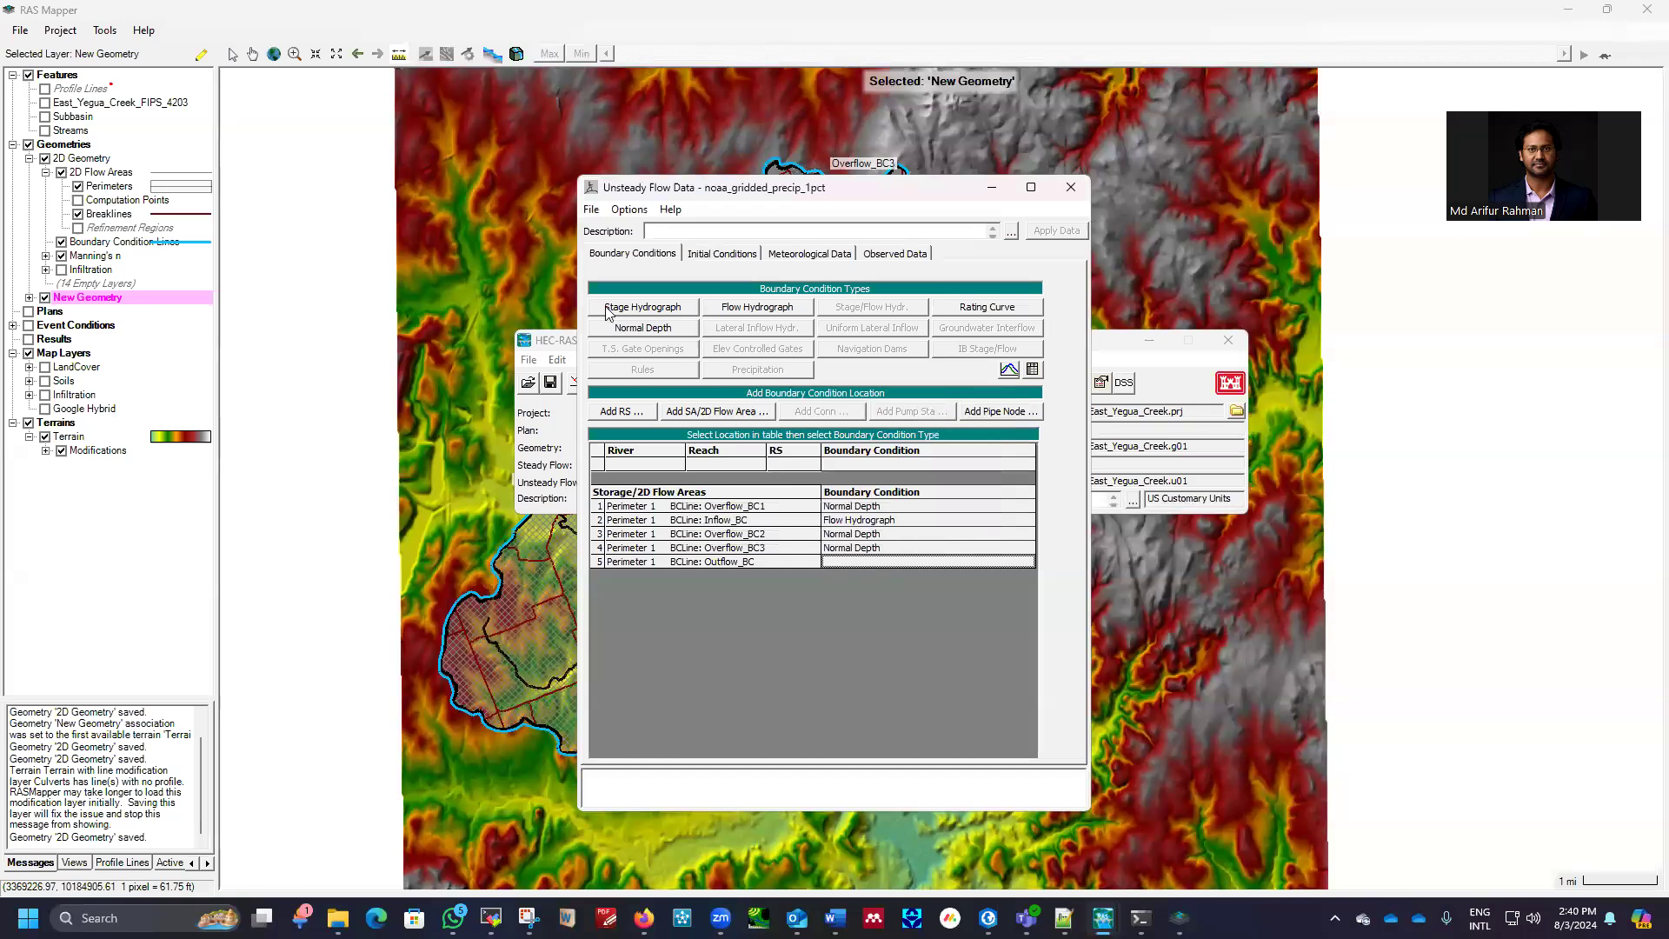
{"action": "left_click", "coordinate": [644, 327]}
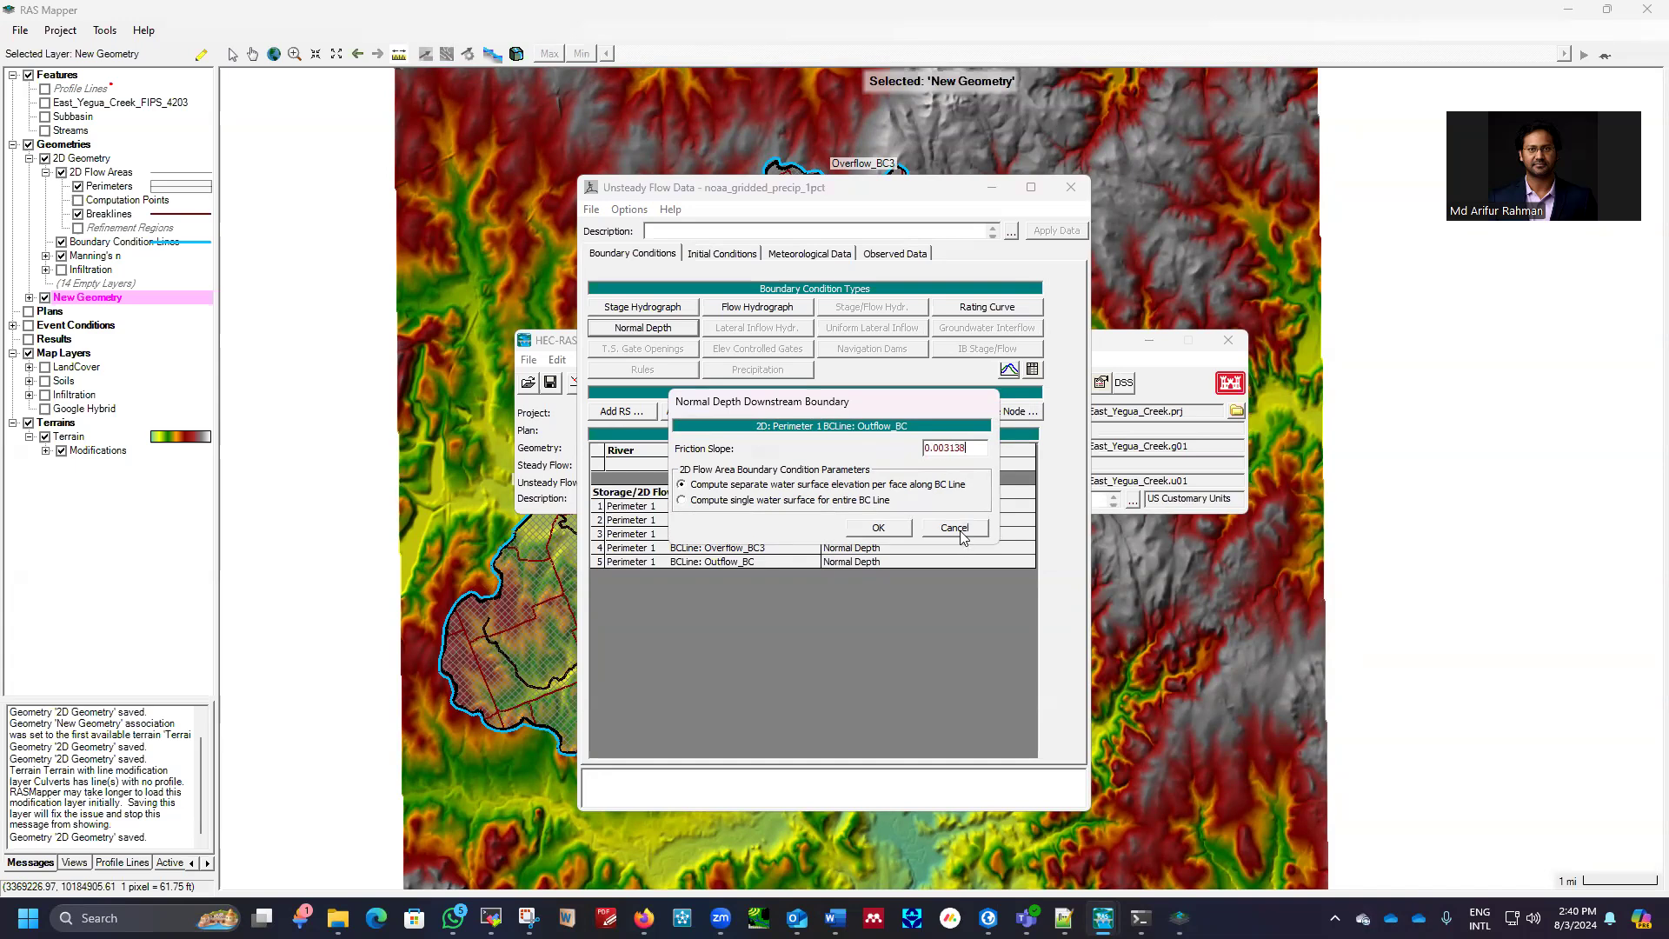
{"action": "left_click", "coordinate": [878, 529]}
Review the Inflow_BC flow hydrograph without changing it, and save and close the unsteady flow data
{"action": "double_click", "coordinate": [860, 522]}
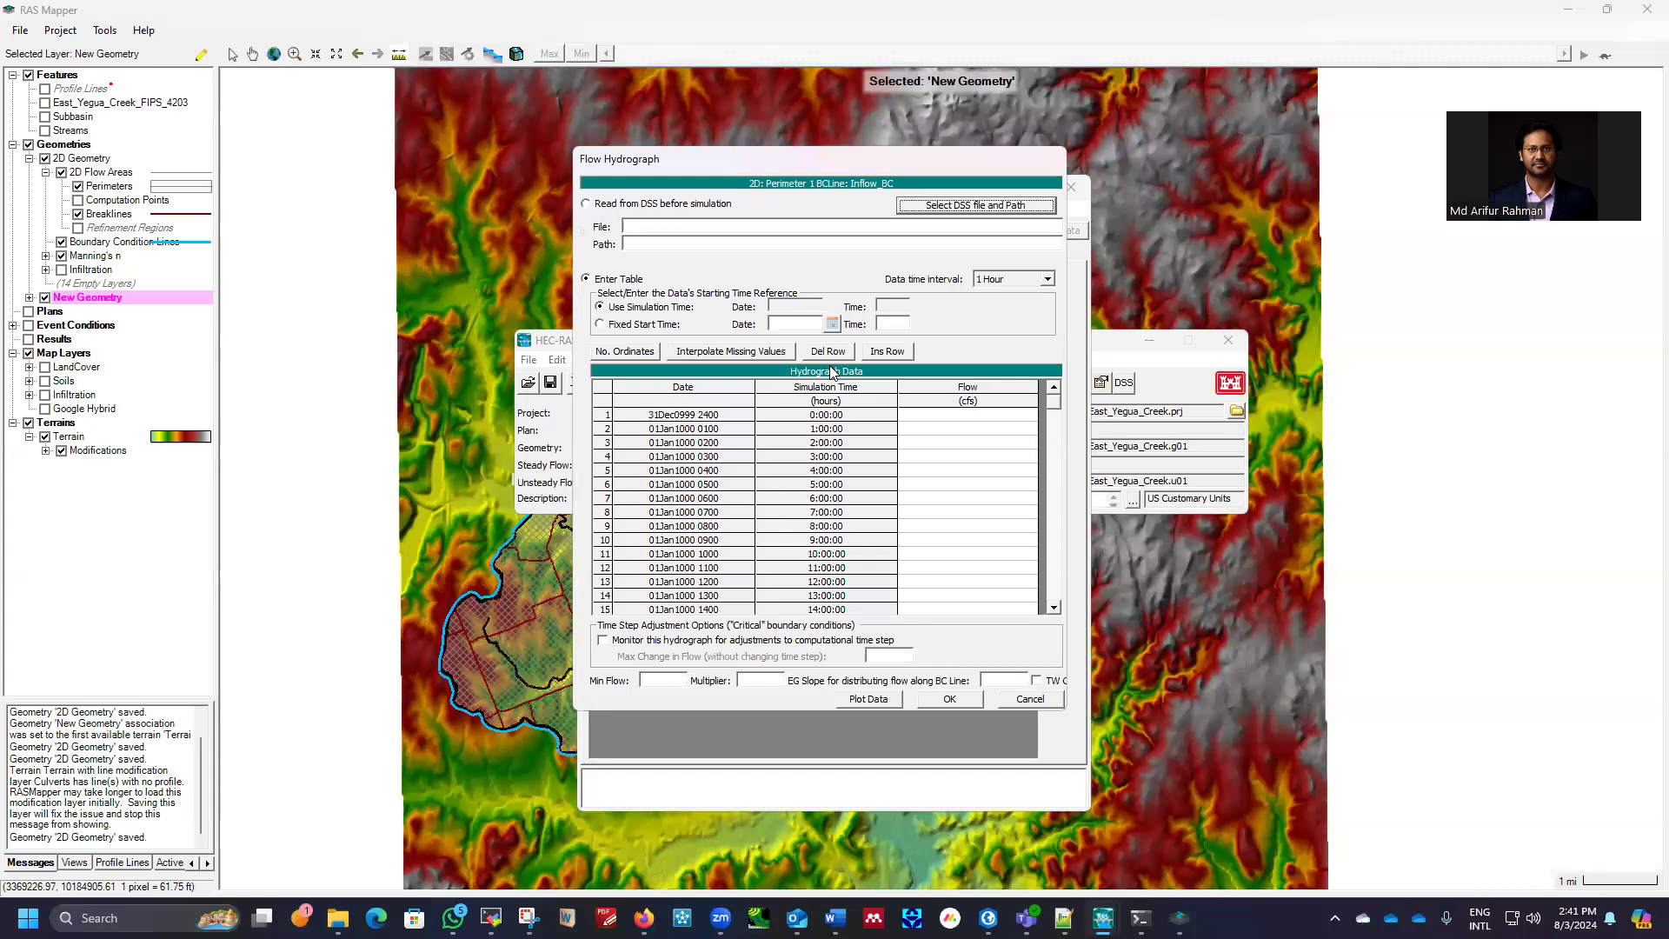
{"action": "left_click", "coordinate": [1030, 700]}
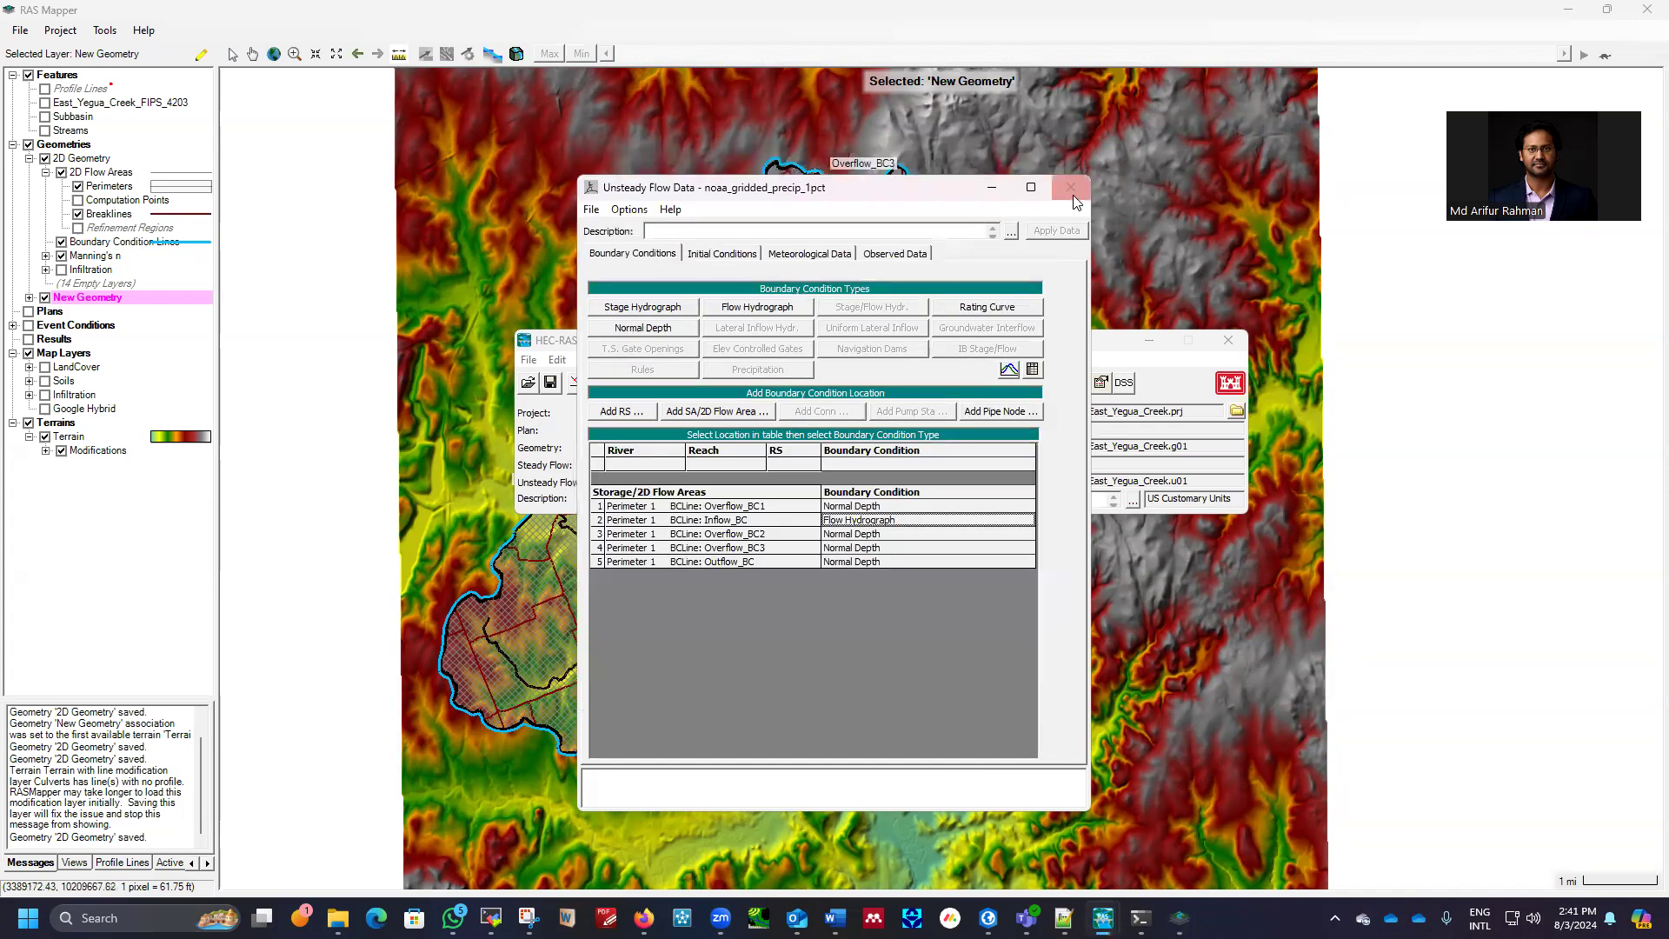
{"action": "left_click", "coordinate": [592, 211]}
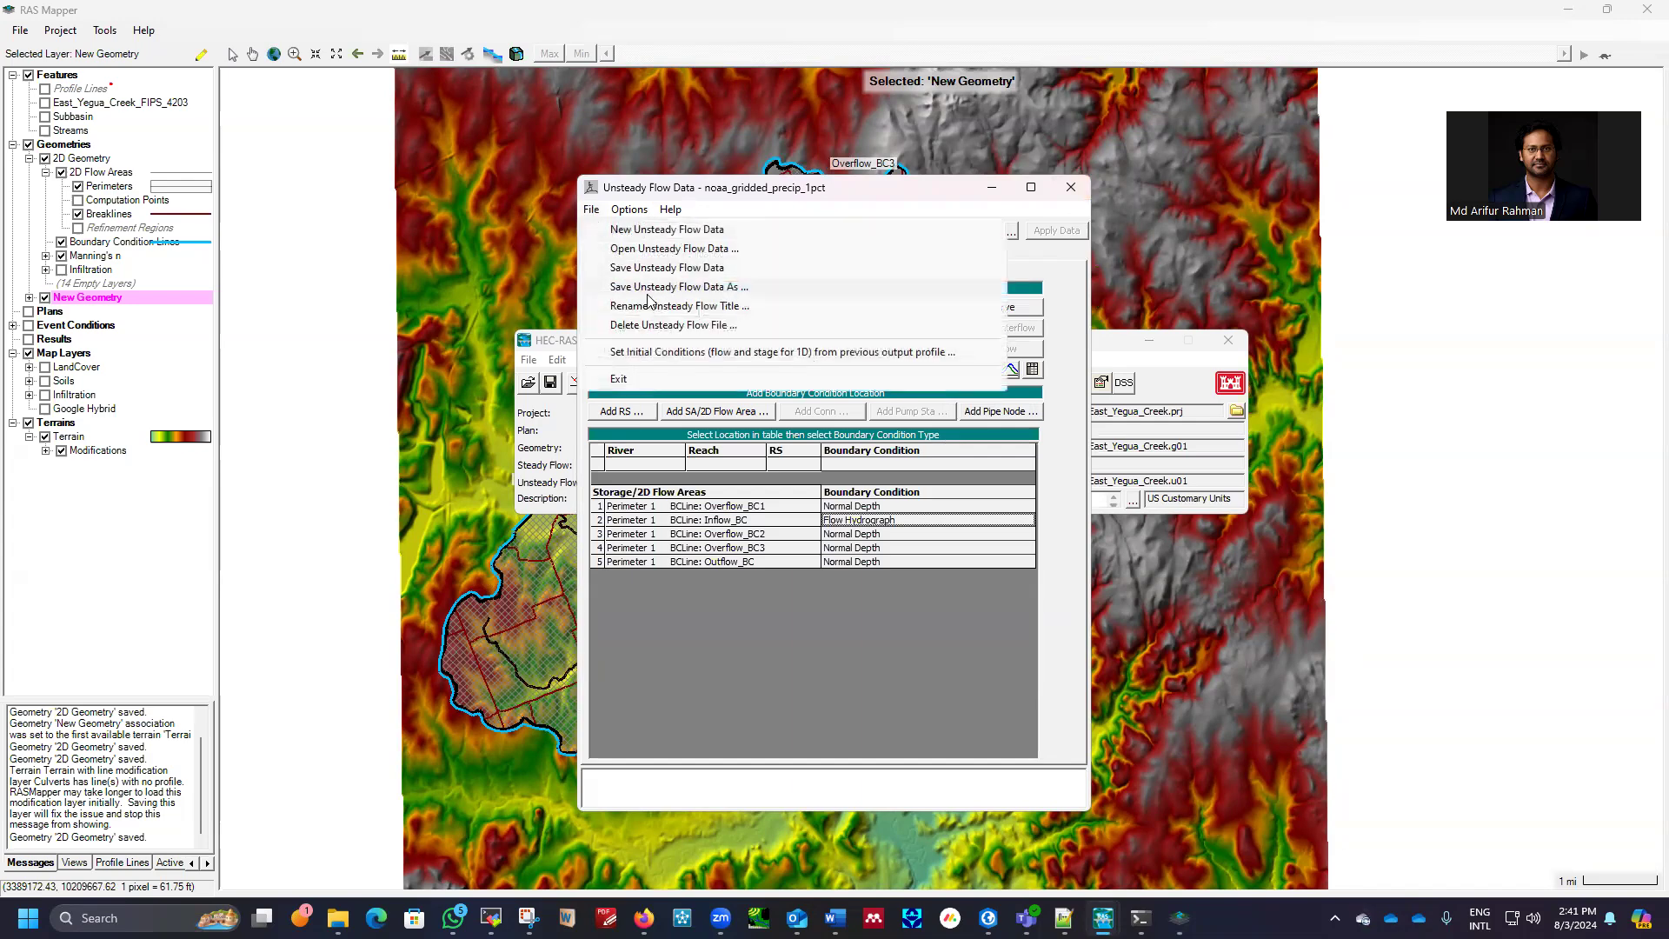
{"action": "left_click", "coordinate": [638, 271]}
{"action": "left_click", "coordinate": [1071, 187]}
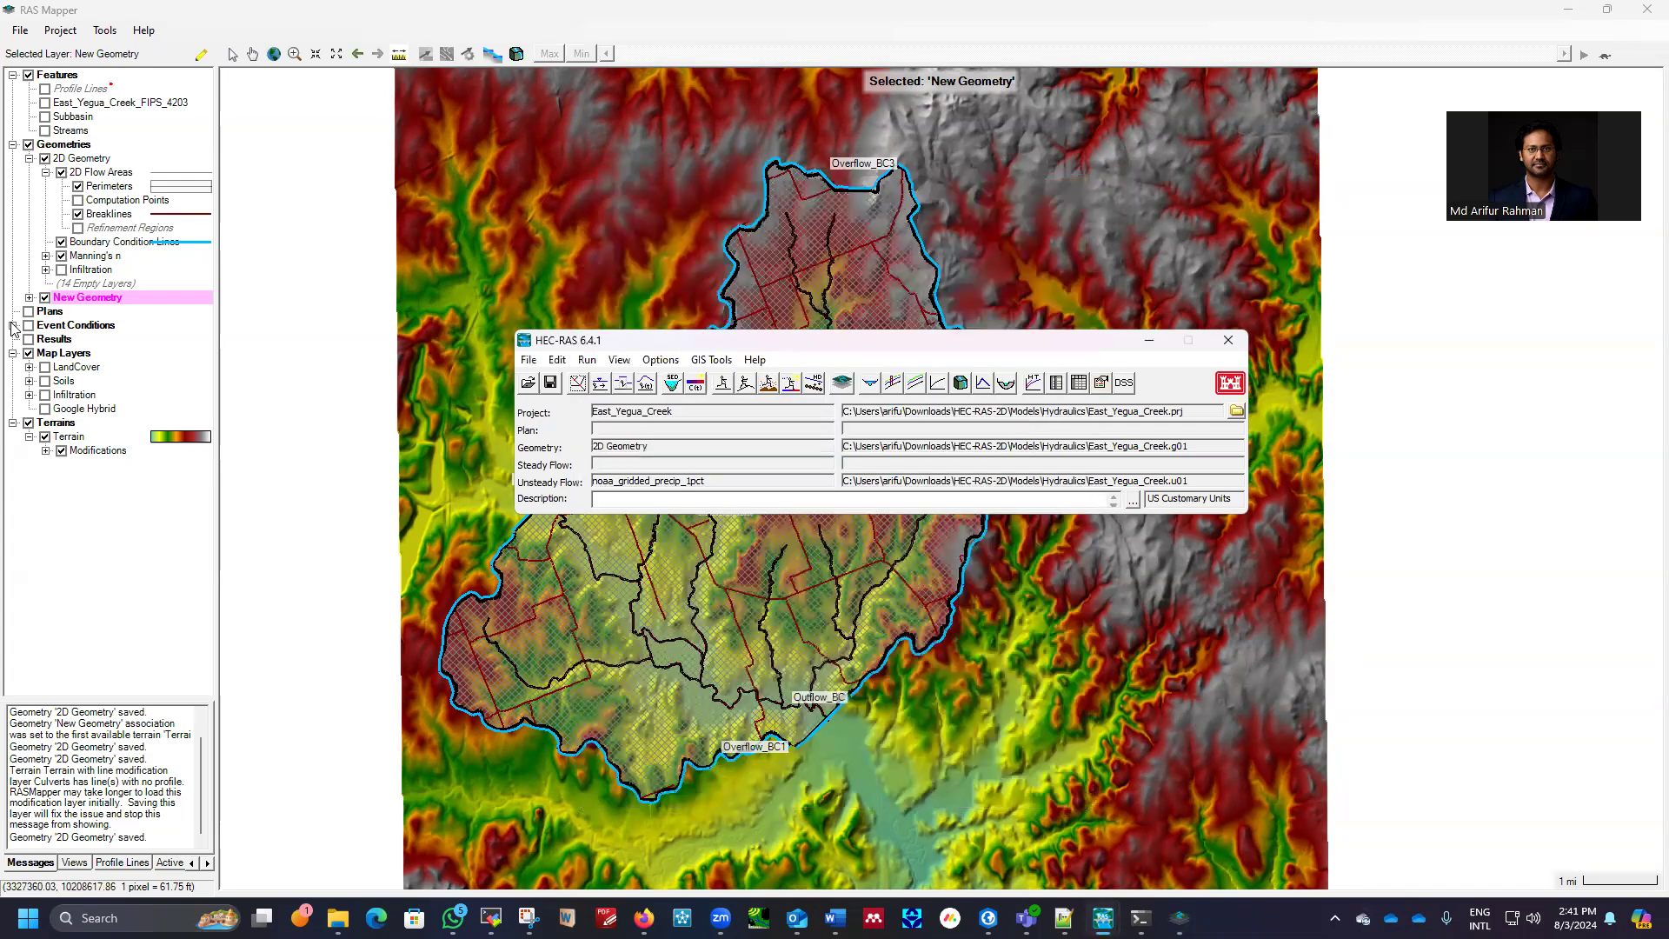
Examine the Precipitation (DSS) layer of noaa_gridded_precip_1pct over the 2D flow area in RAS Mapper and hide it again
{"action": "left_click", "coordinate": [12, 325]}
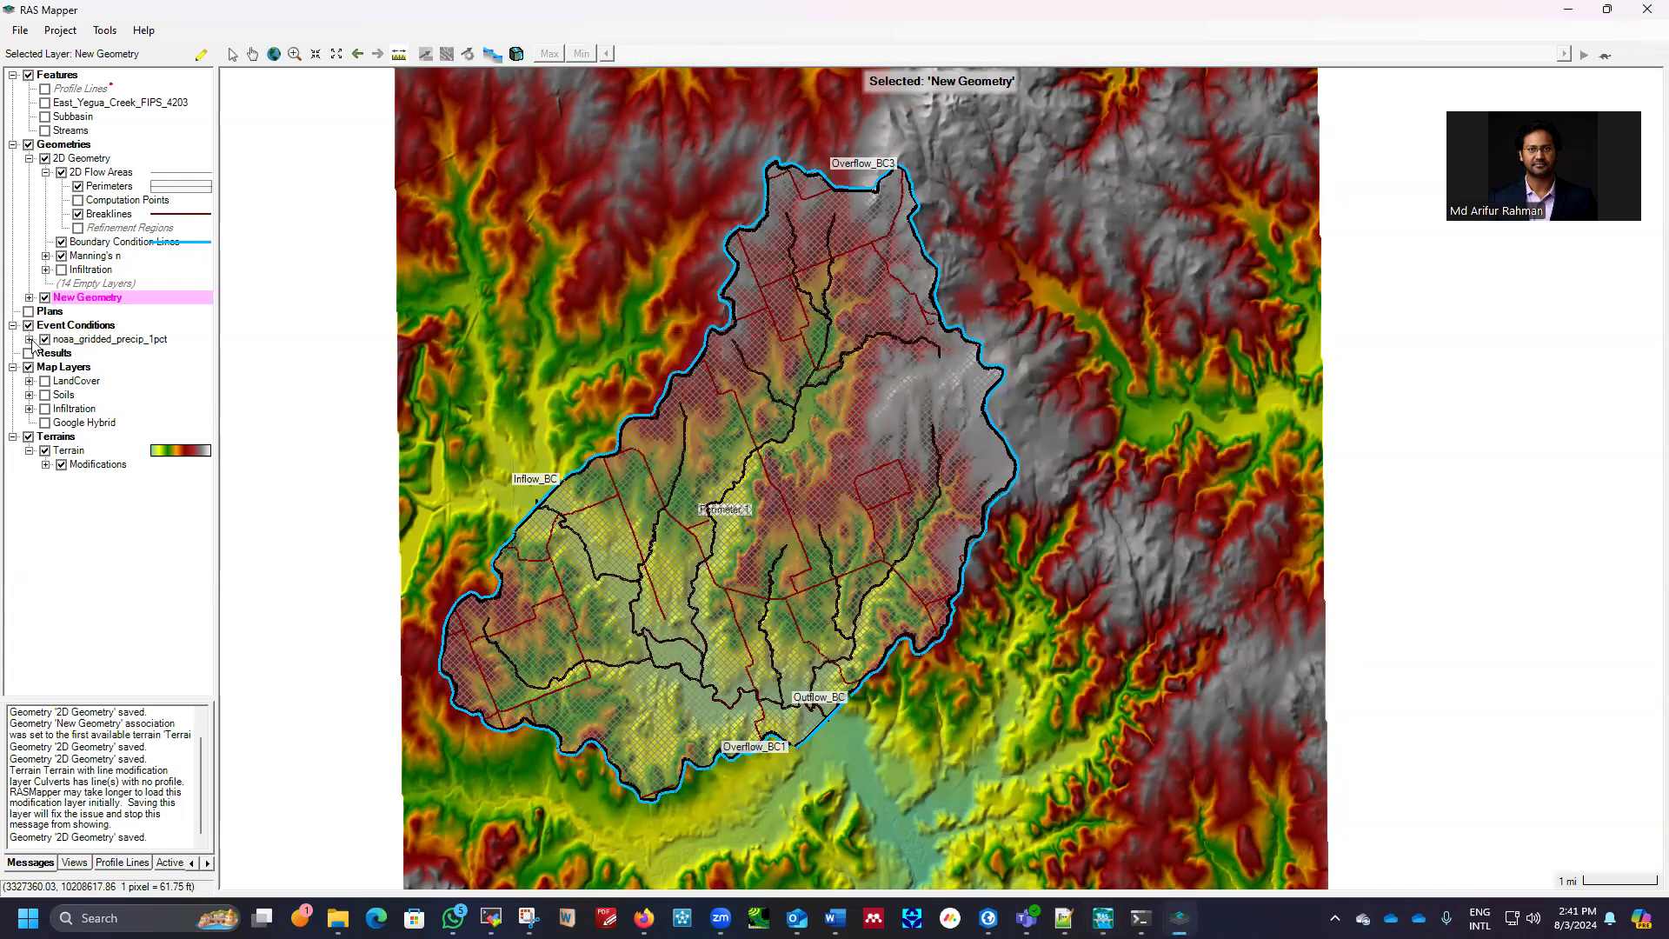
{"action": "left_click", "coordinate": [45, 339]}
{"action": "left_click", "coordinate": [62, 354]}
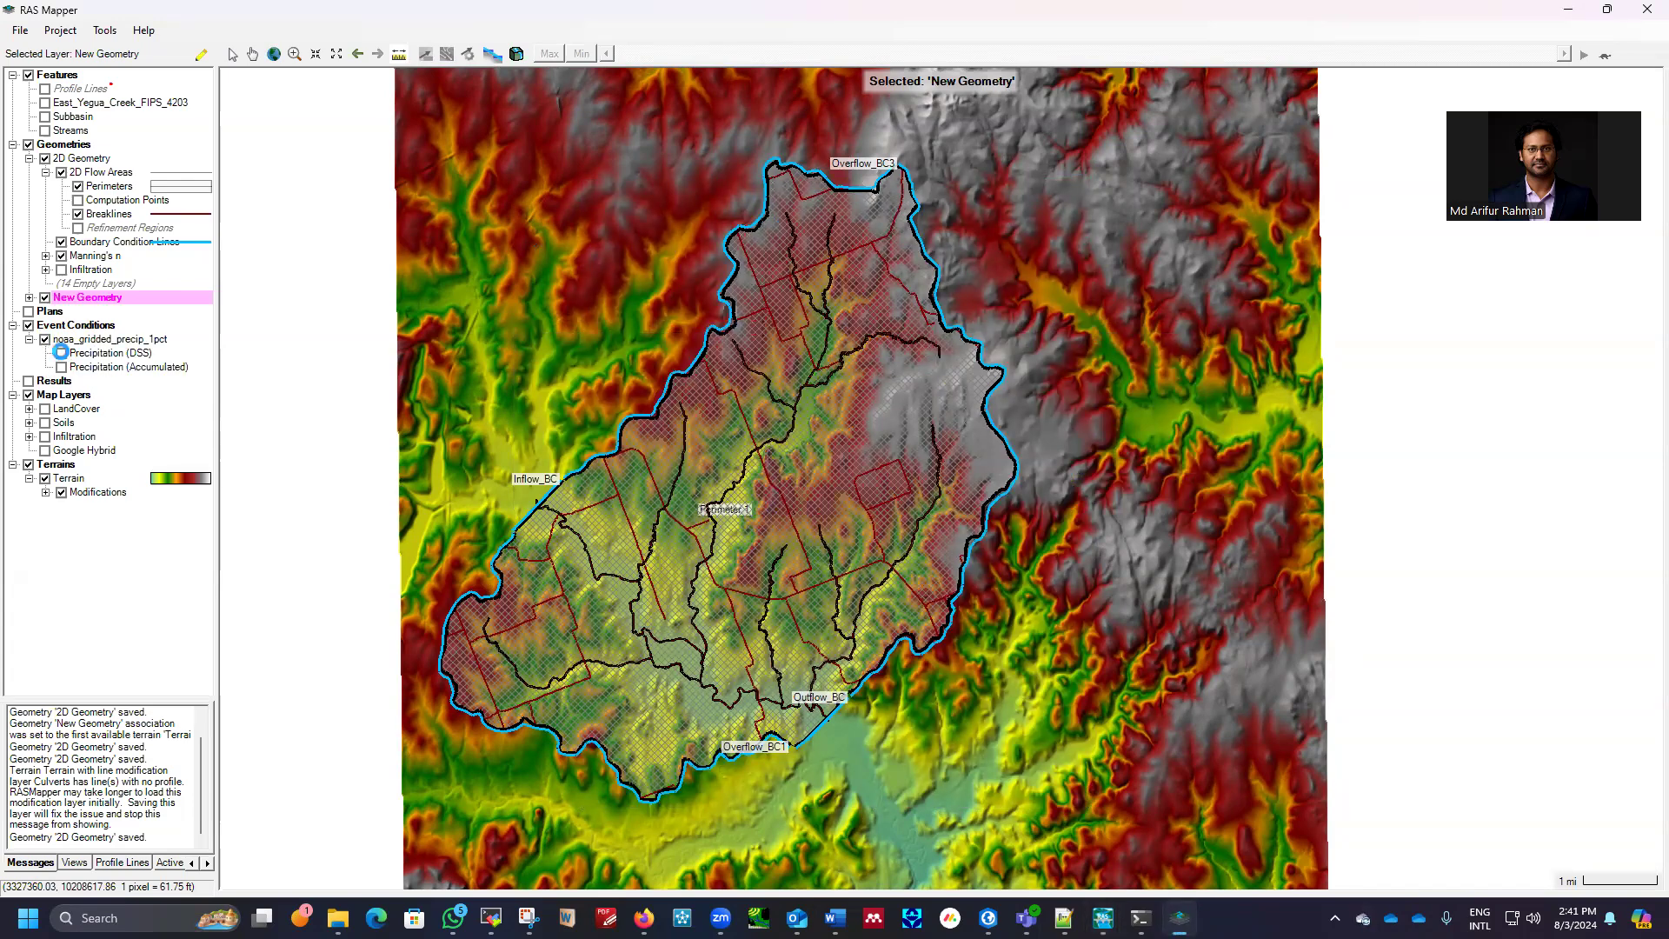
{"action": "right_click", "coordinate": [116, 356]}
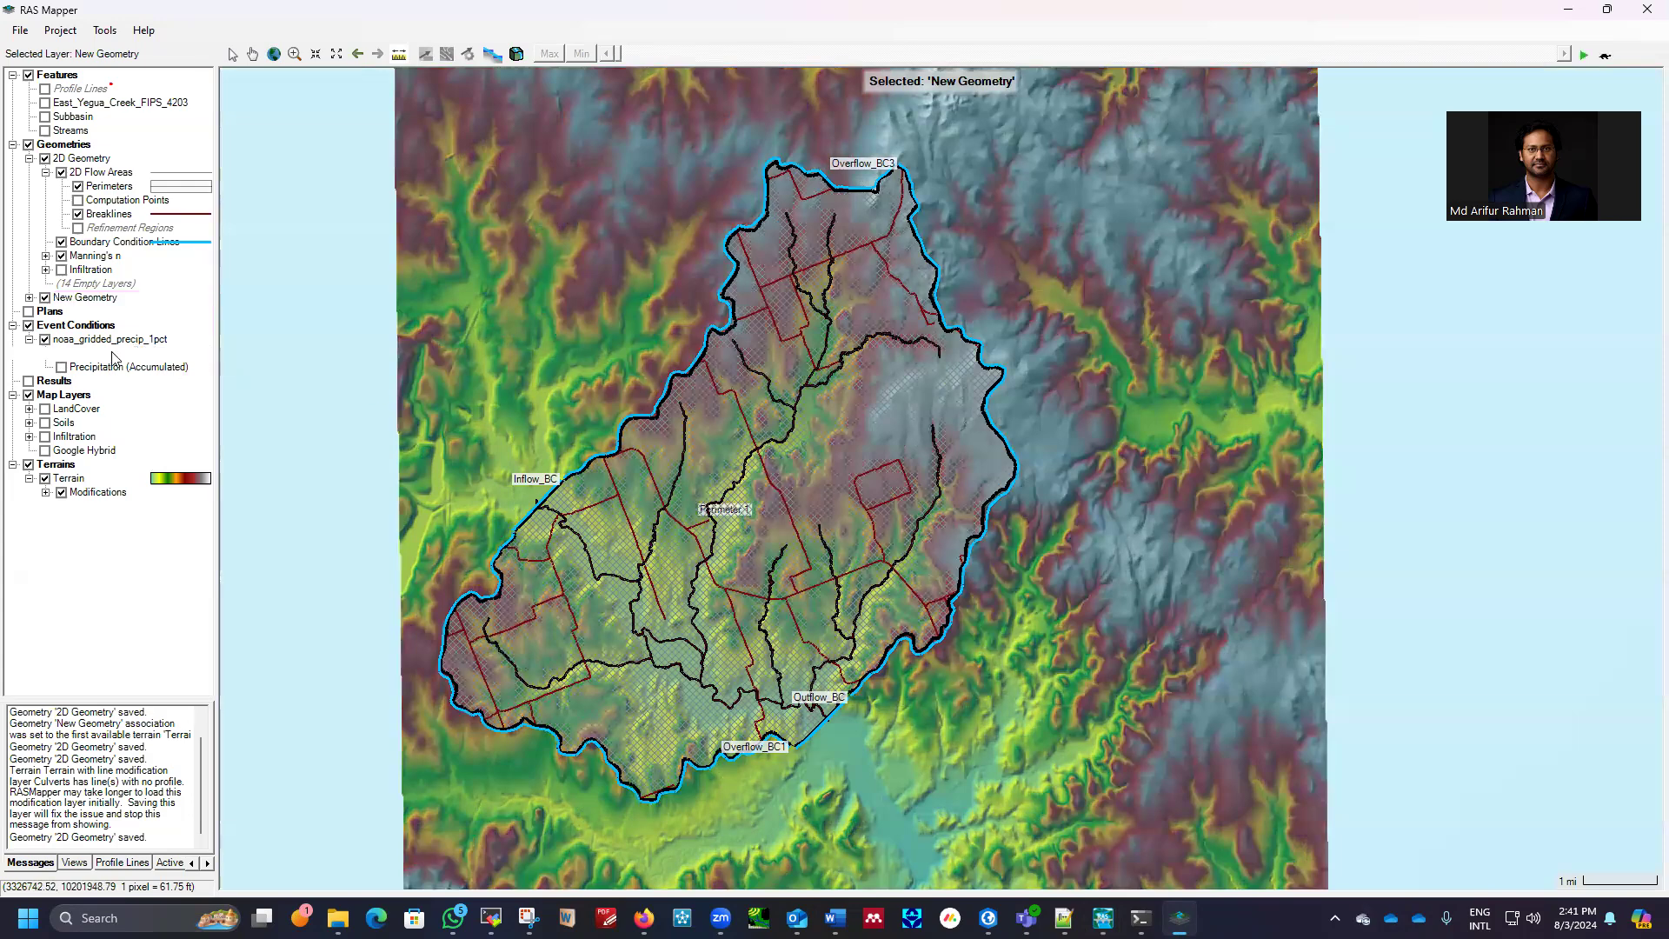
{"action": "left_click", "coordinate": [896, 69]}
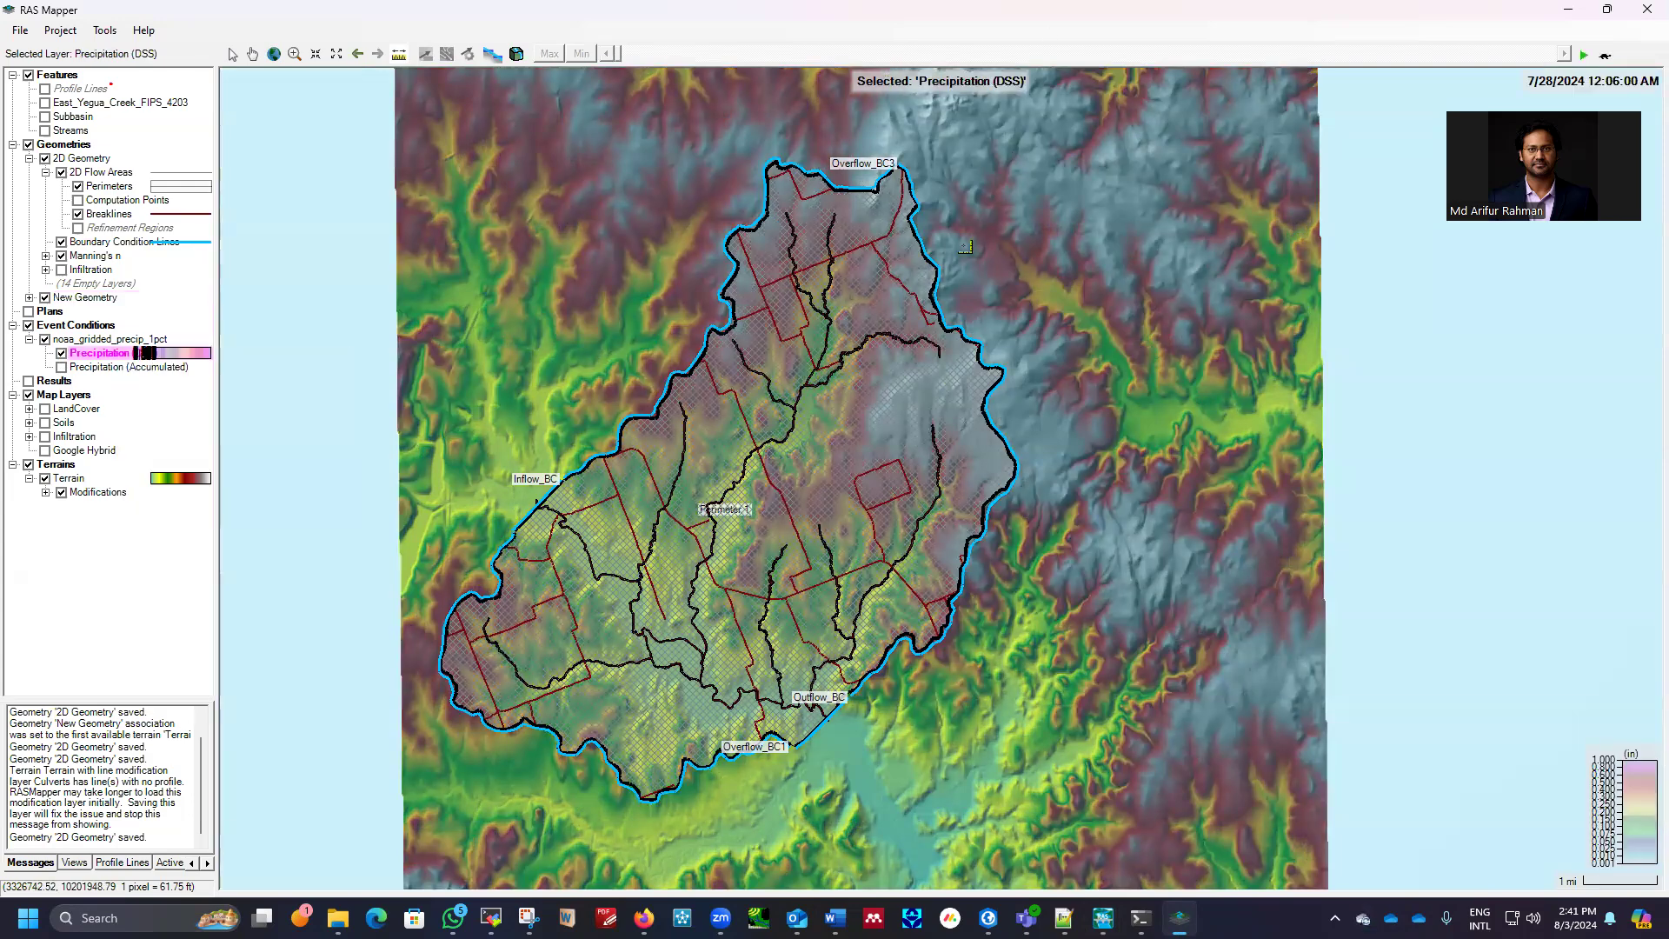
{"action": "scroll", "coordinate": [895, 329], "scroll_direction": "down", "scroll_amount": 2}
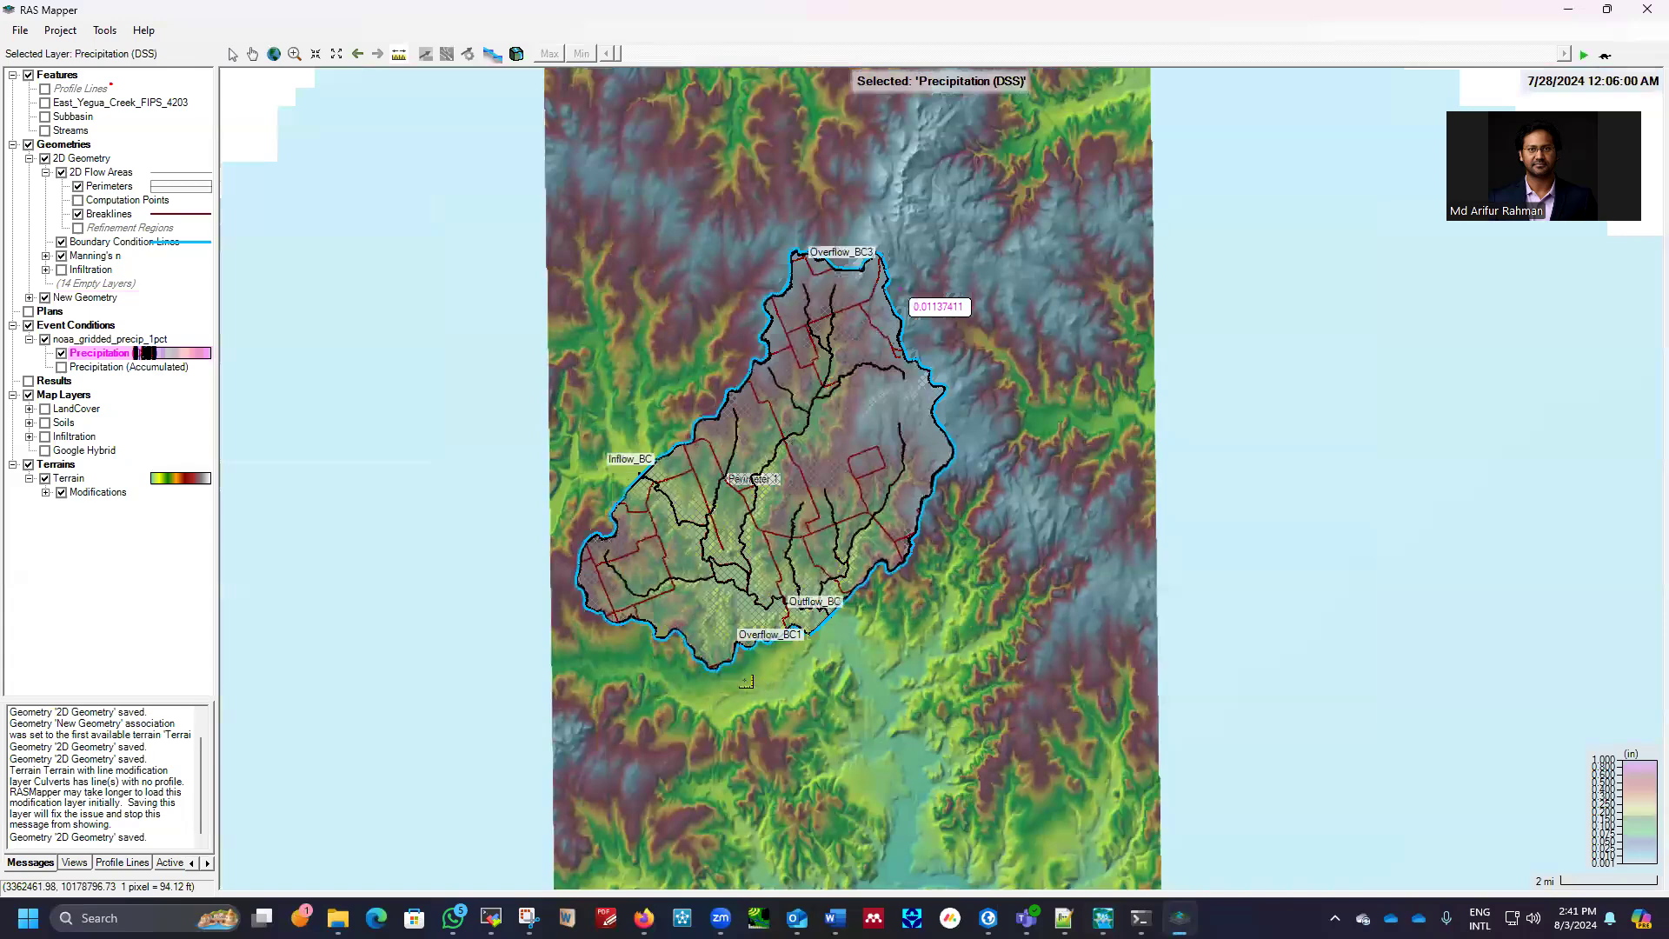
{"action": "left_click", "coordinate": [61, 354]}
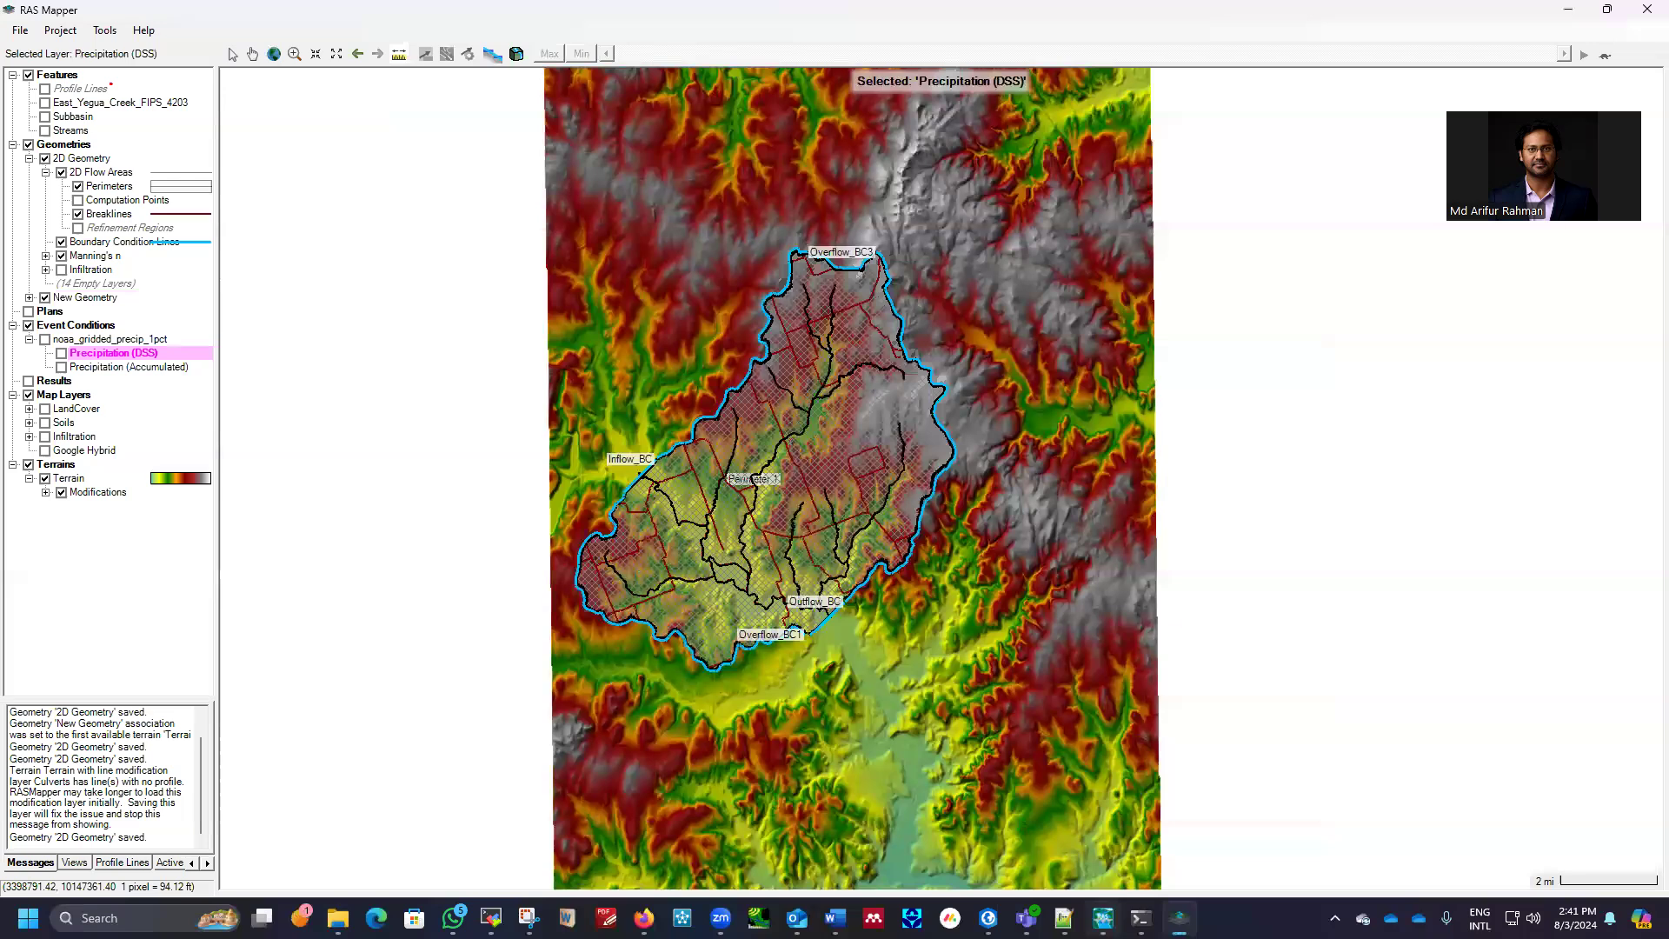
Switch to the main HEC-RAS window and inspect the 1PCT precipitation record of Gridded_Precip.dss in the DSS Viewer
{"action": "key", "text": "alt+Tab"}
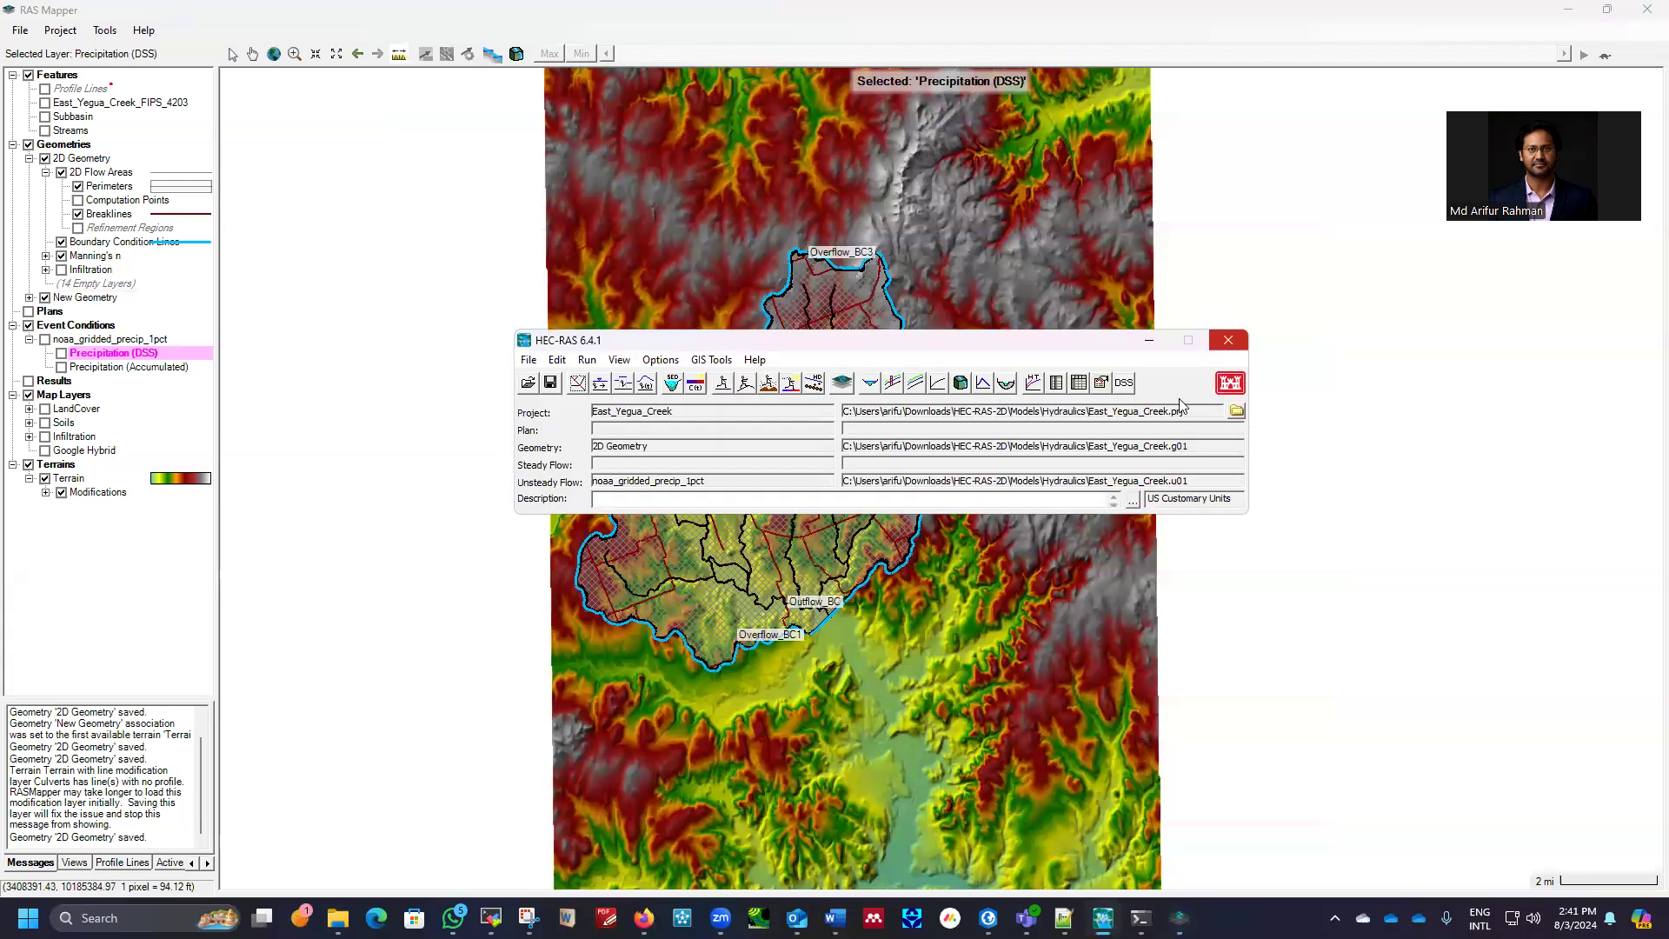
{"action": "left_click", "coordinate": [1124, 383]}
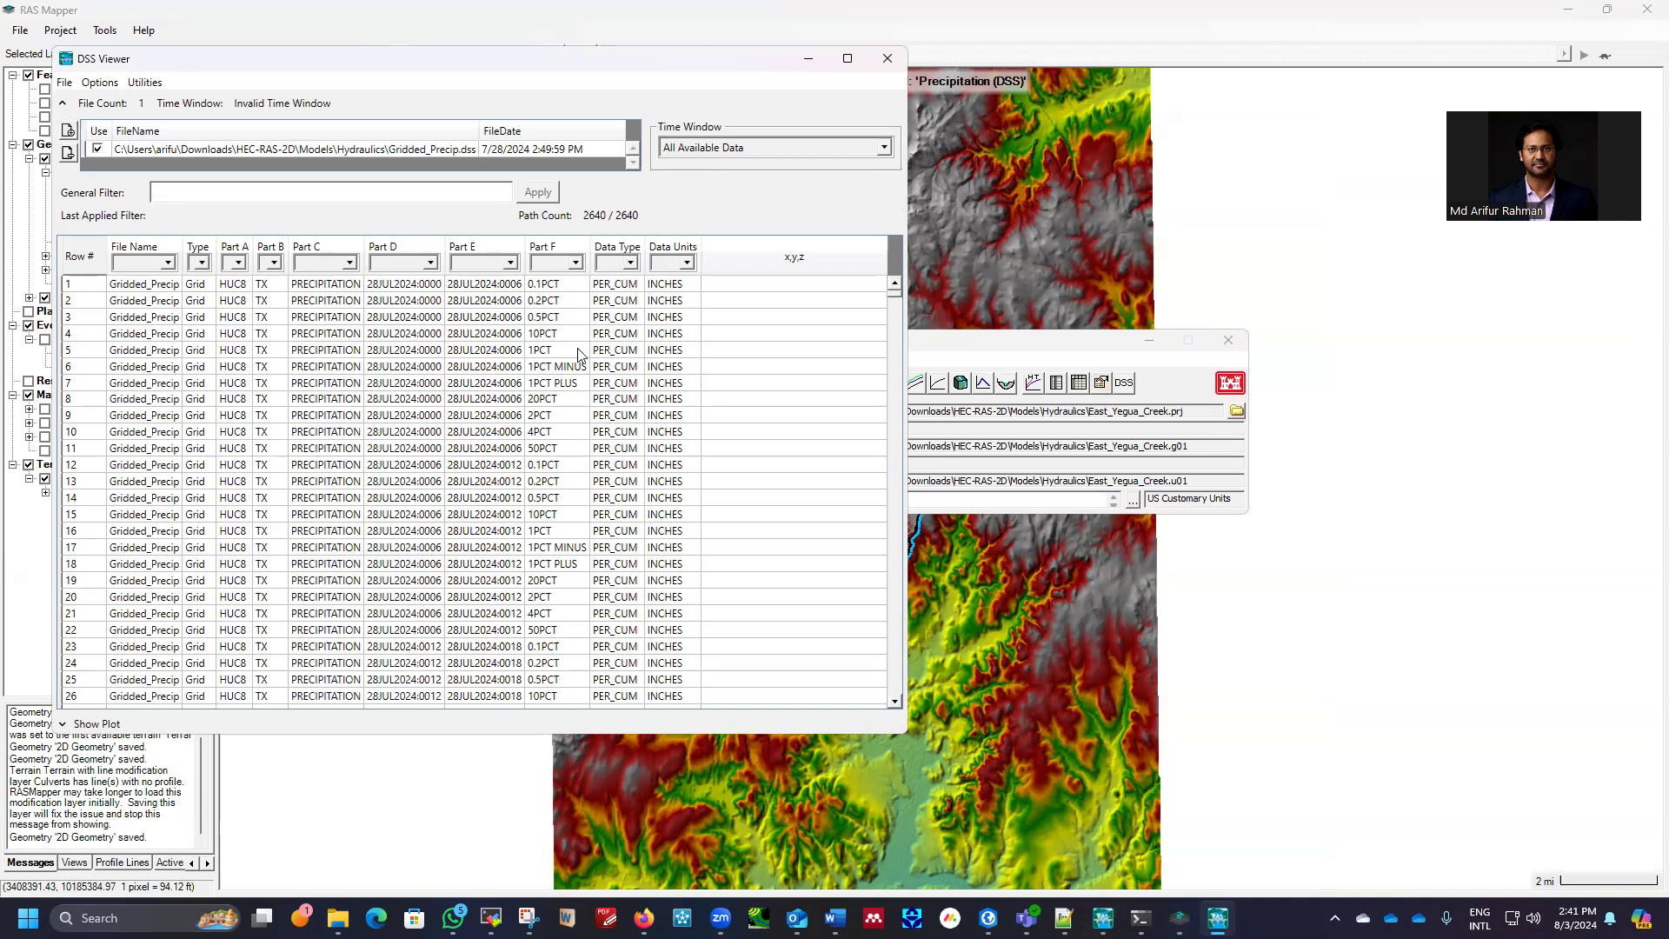
{"action": "left_click", "coordinate": [534, 350]}
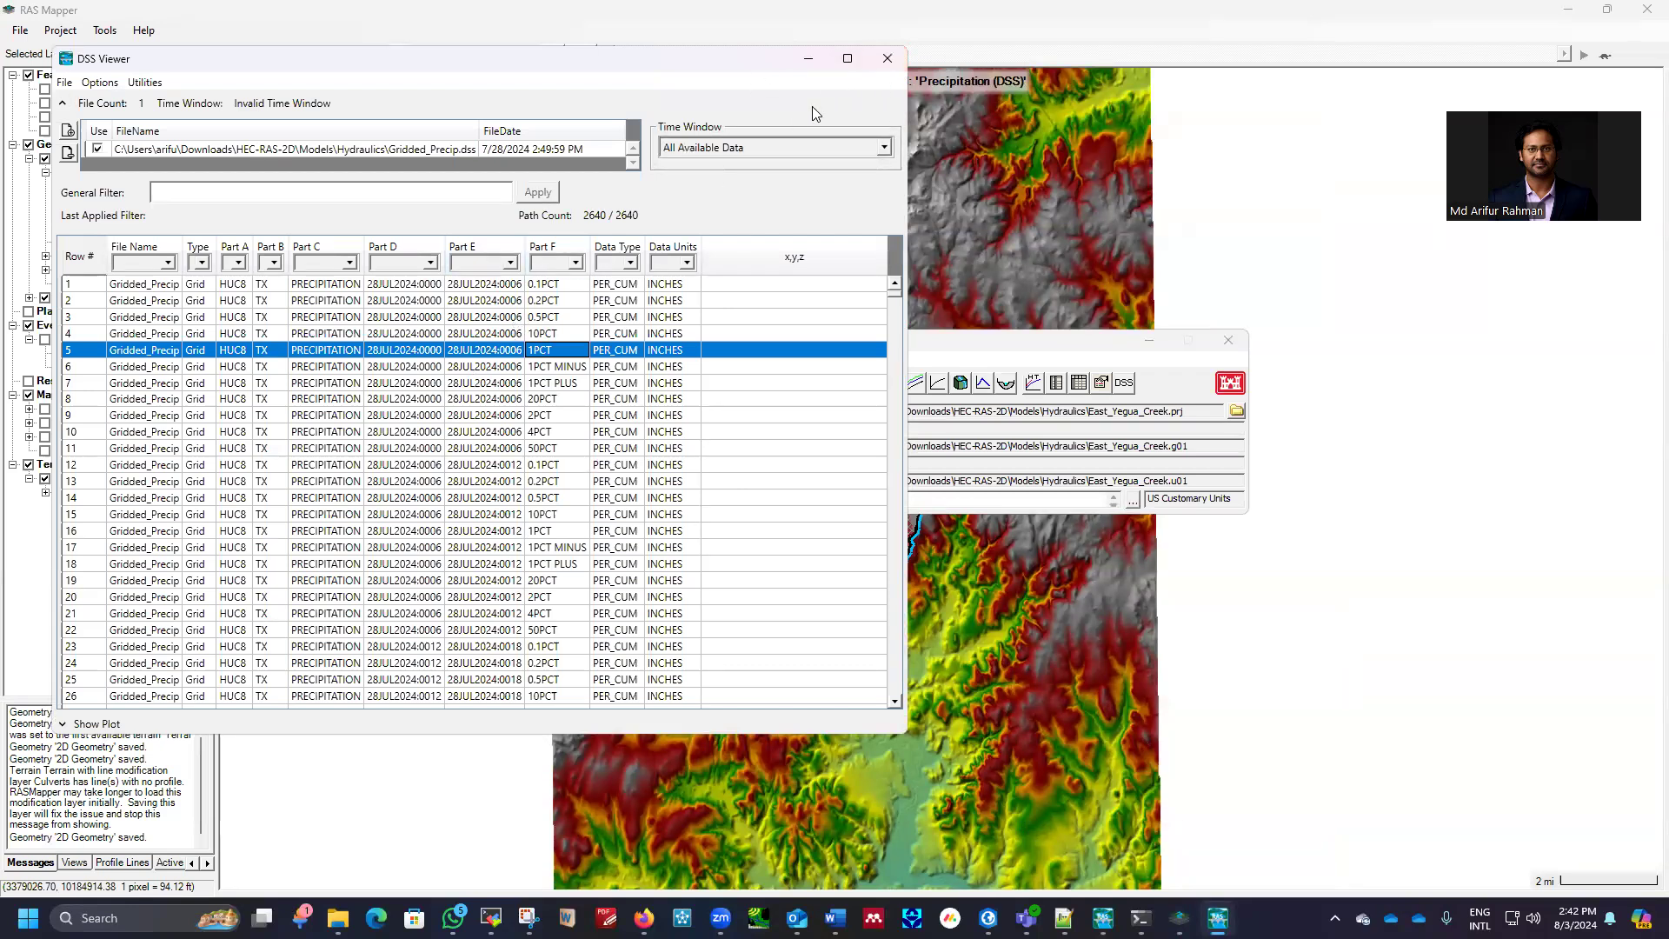
{"action": "left_click", "coordinate": [898, 61]}
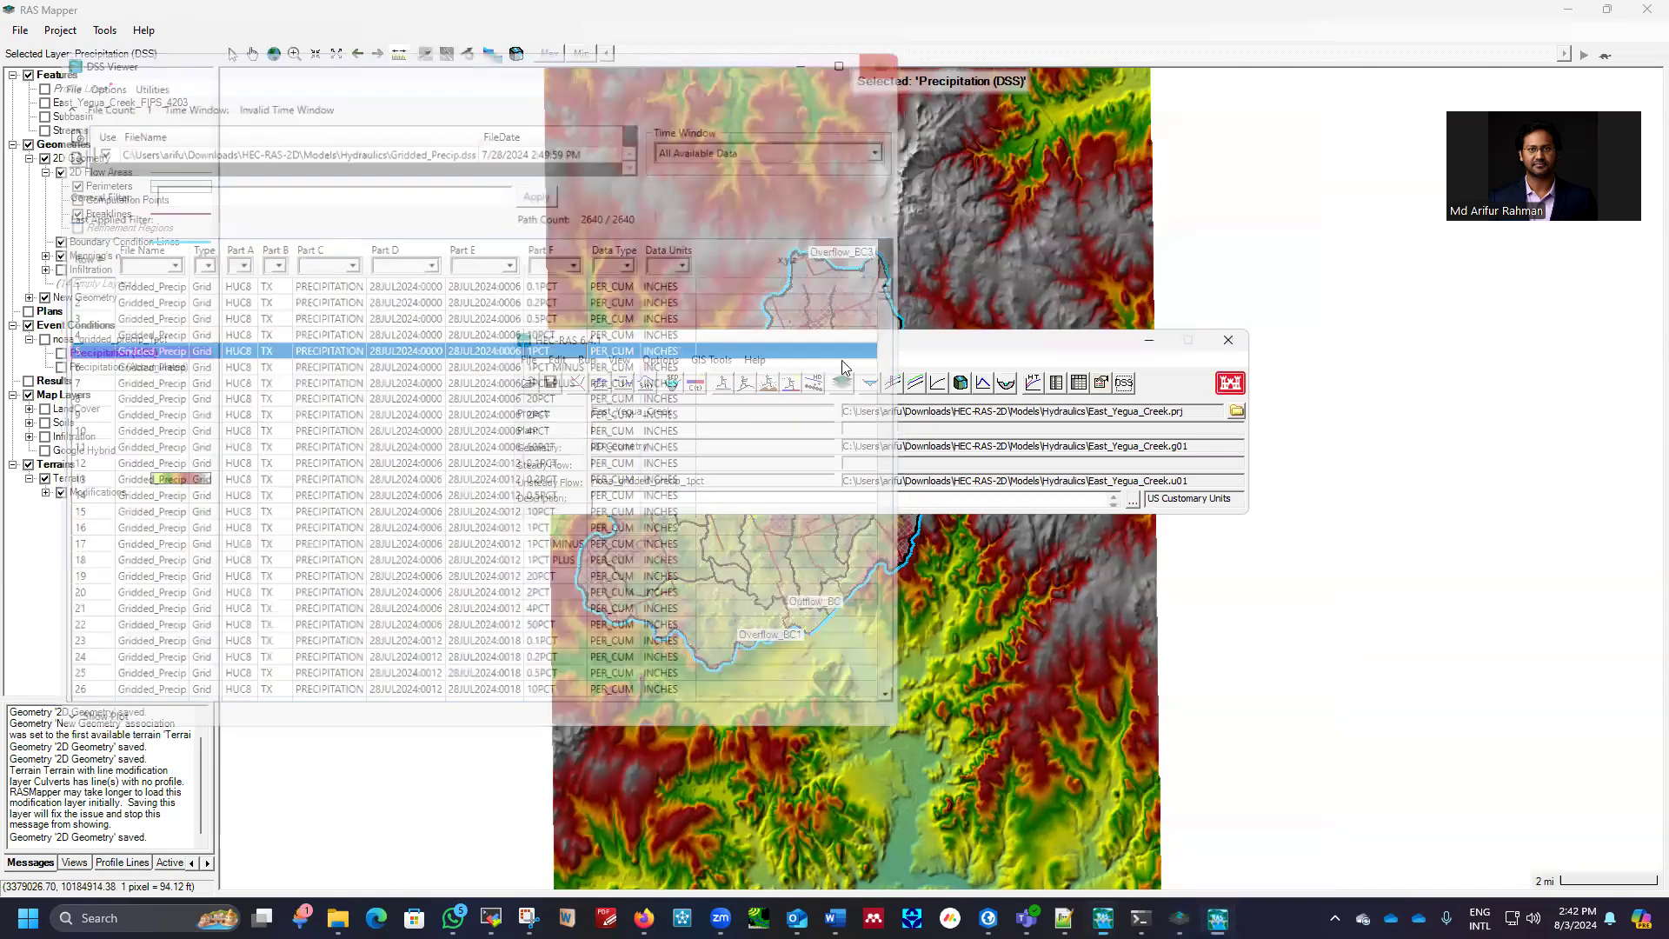
{"action": "left_click", "coordinate": [754, 359]}
{"action": "left_click", "coordinate": [910, 349]}
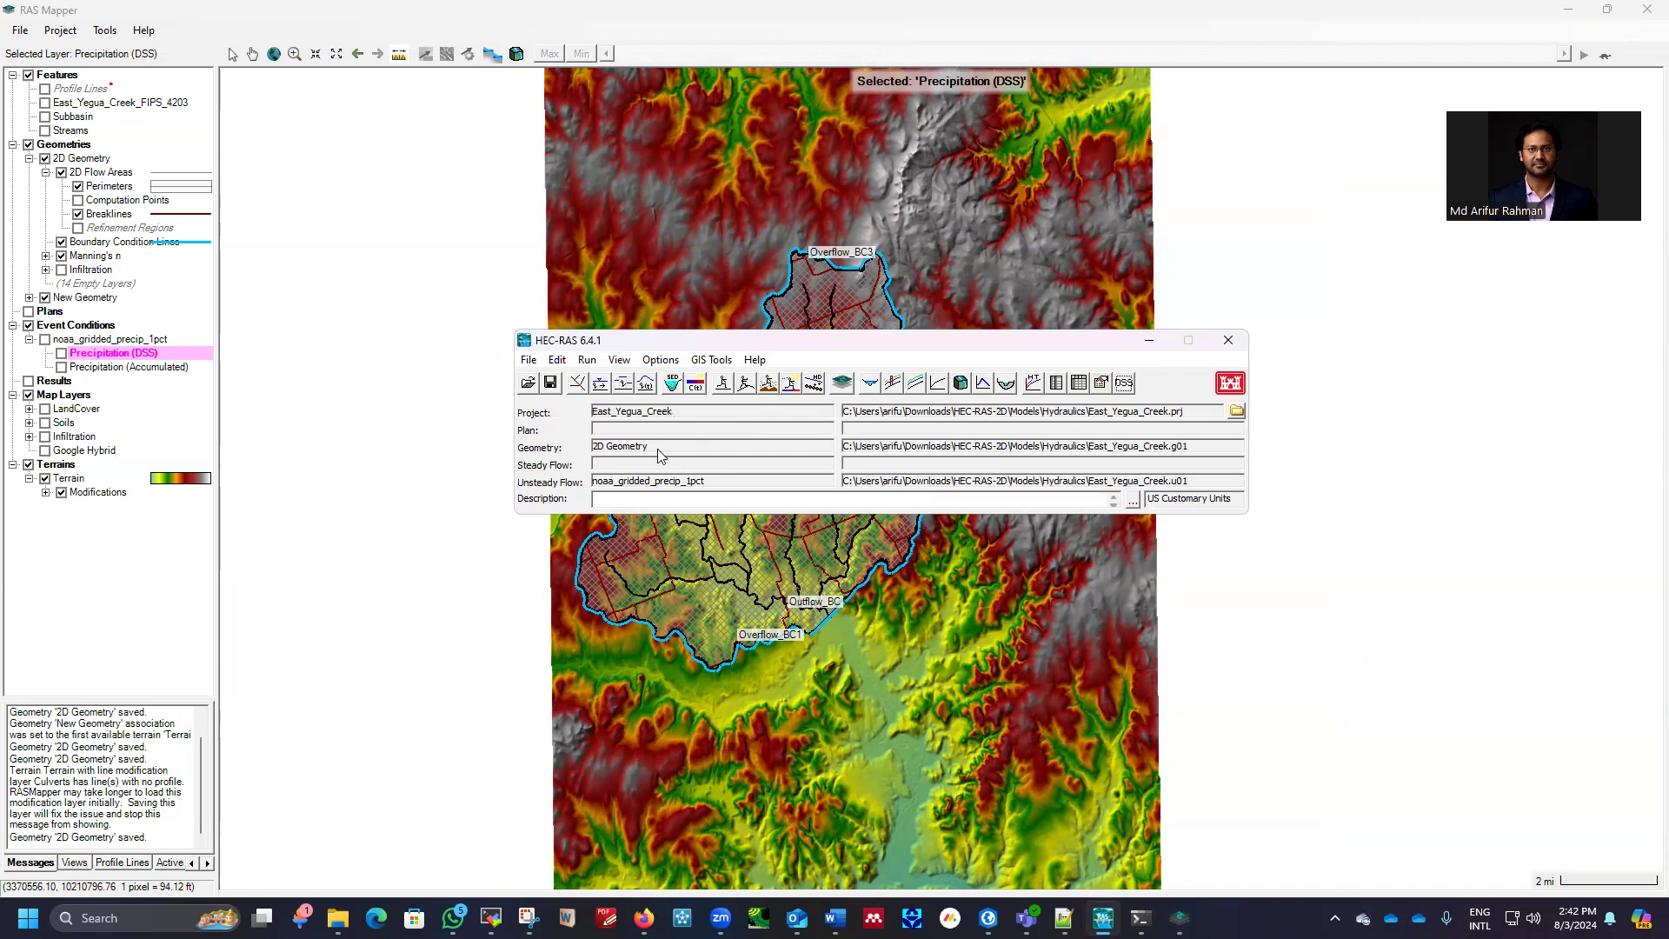
Open the unsteady flow analysis and enable the Geometry Preprocessor, Unsteady Flow Simulation, Post Processor and Floodplain Mapping
{"action": "left_click", "coordinate": [584, 363]}
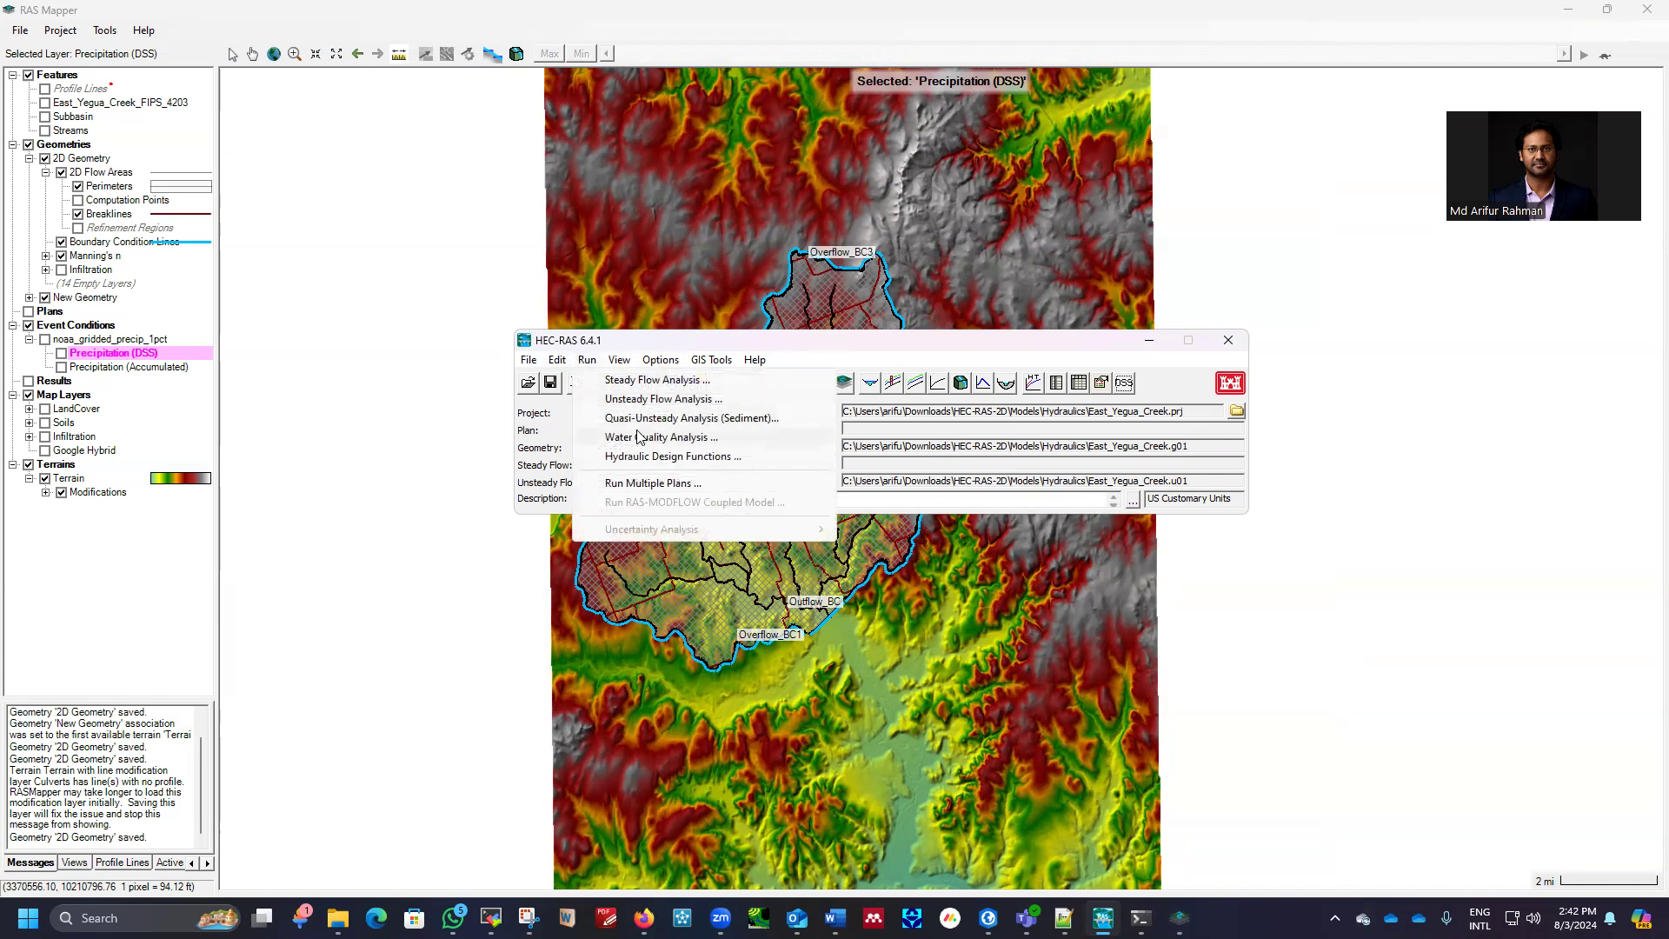
{"action": "left_click", "coordinate": [635, 401]}
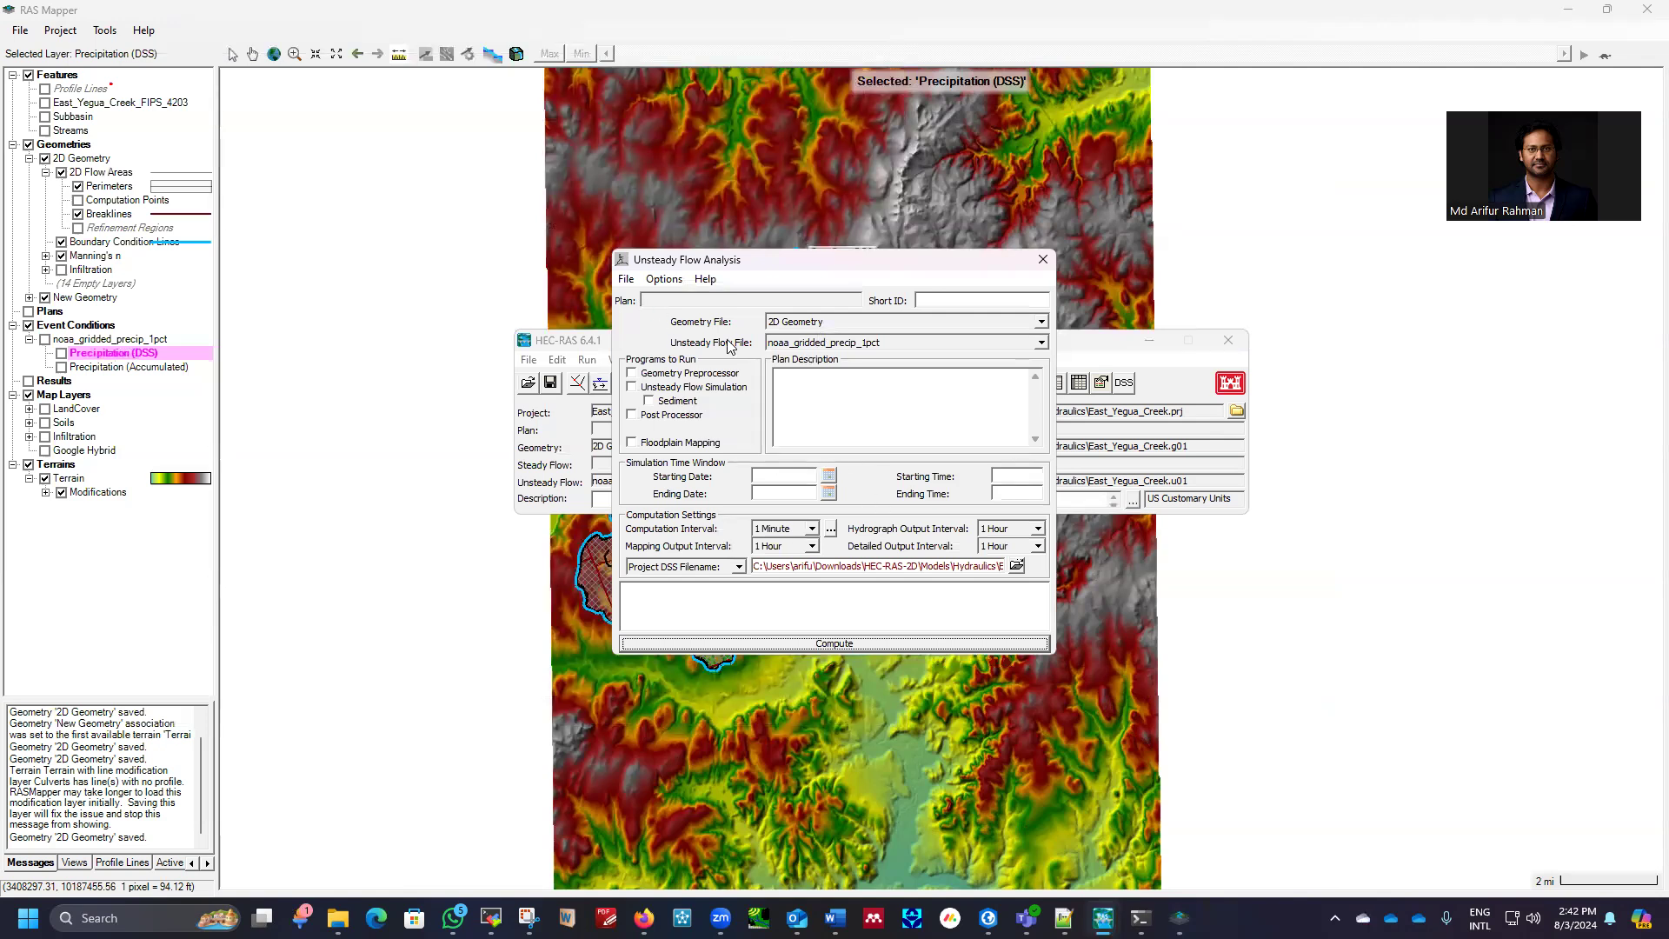
{"action": "left_click", "coordinate": [631, 374]}
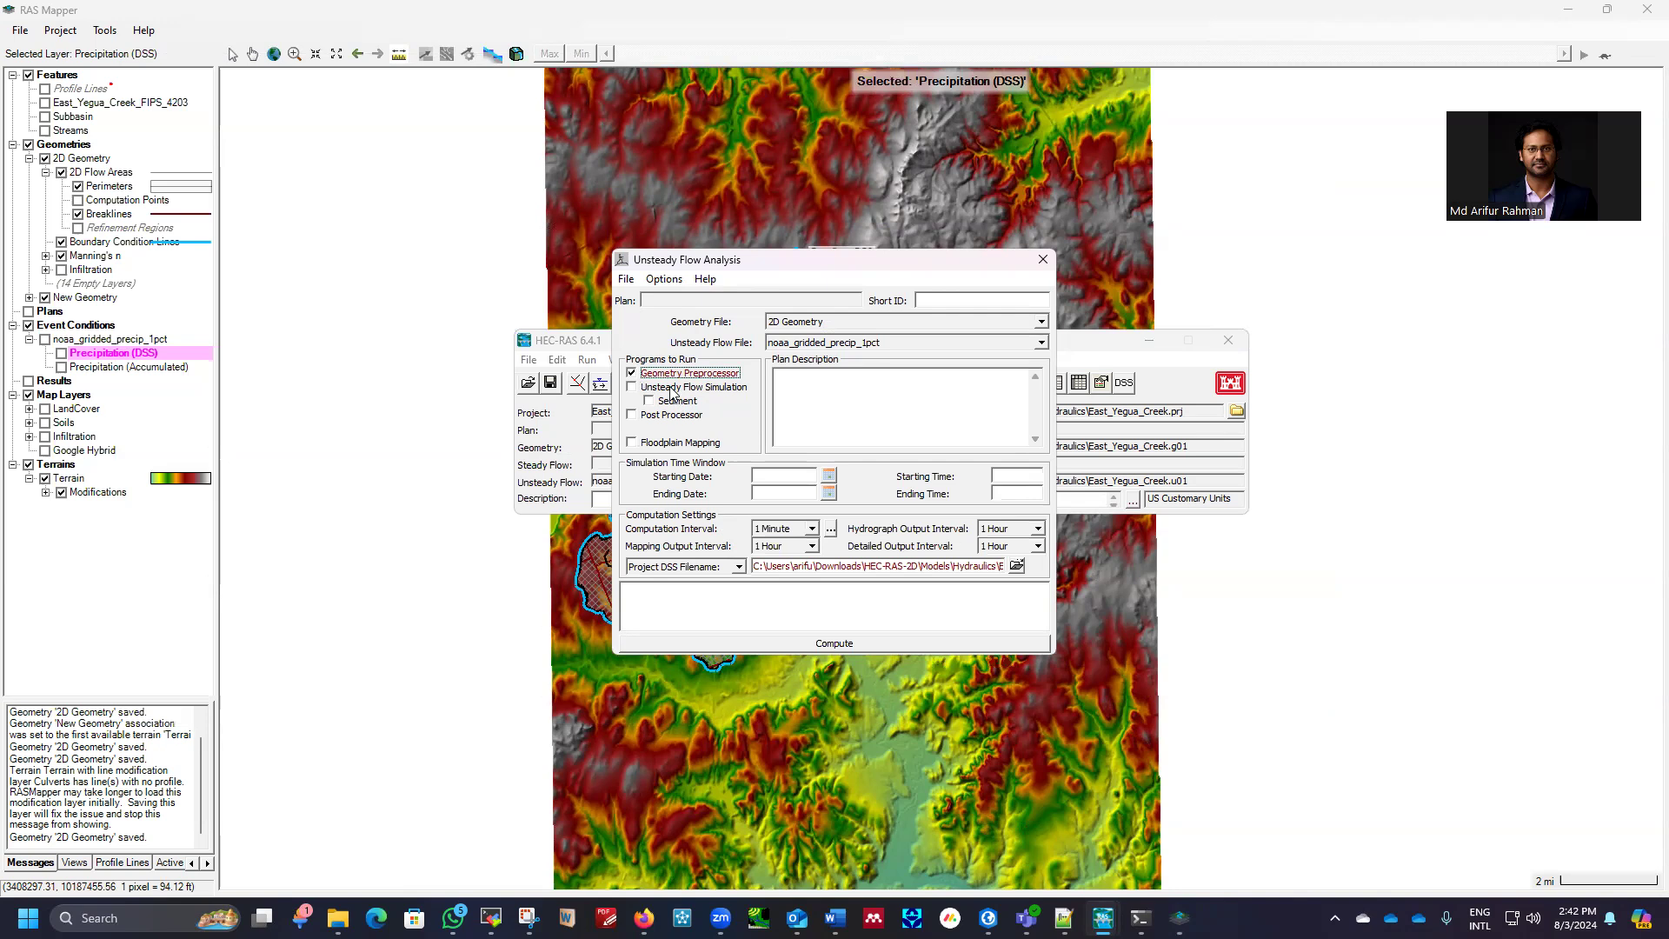
{"action": "left_click", "coordinate": [632, 388]}
{"action": "left_click", "coordinate": [632, 417]}
{"action": "left_click", "coordinate": [632, 444]}
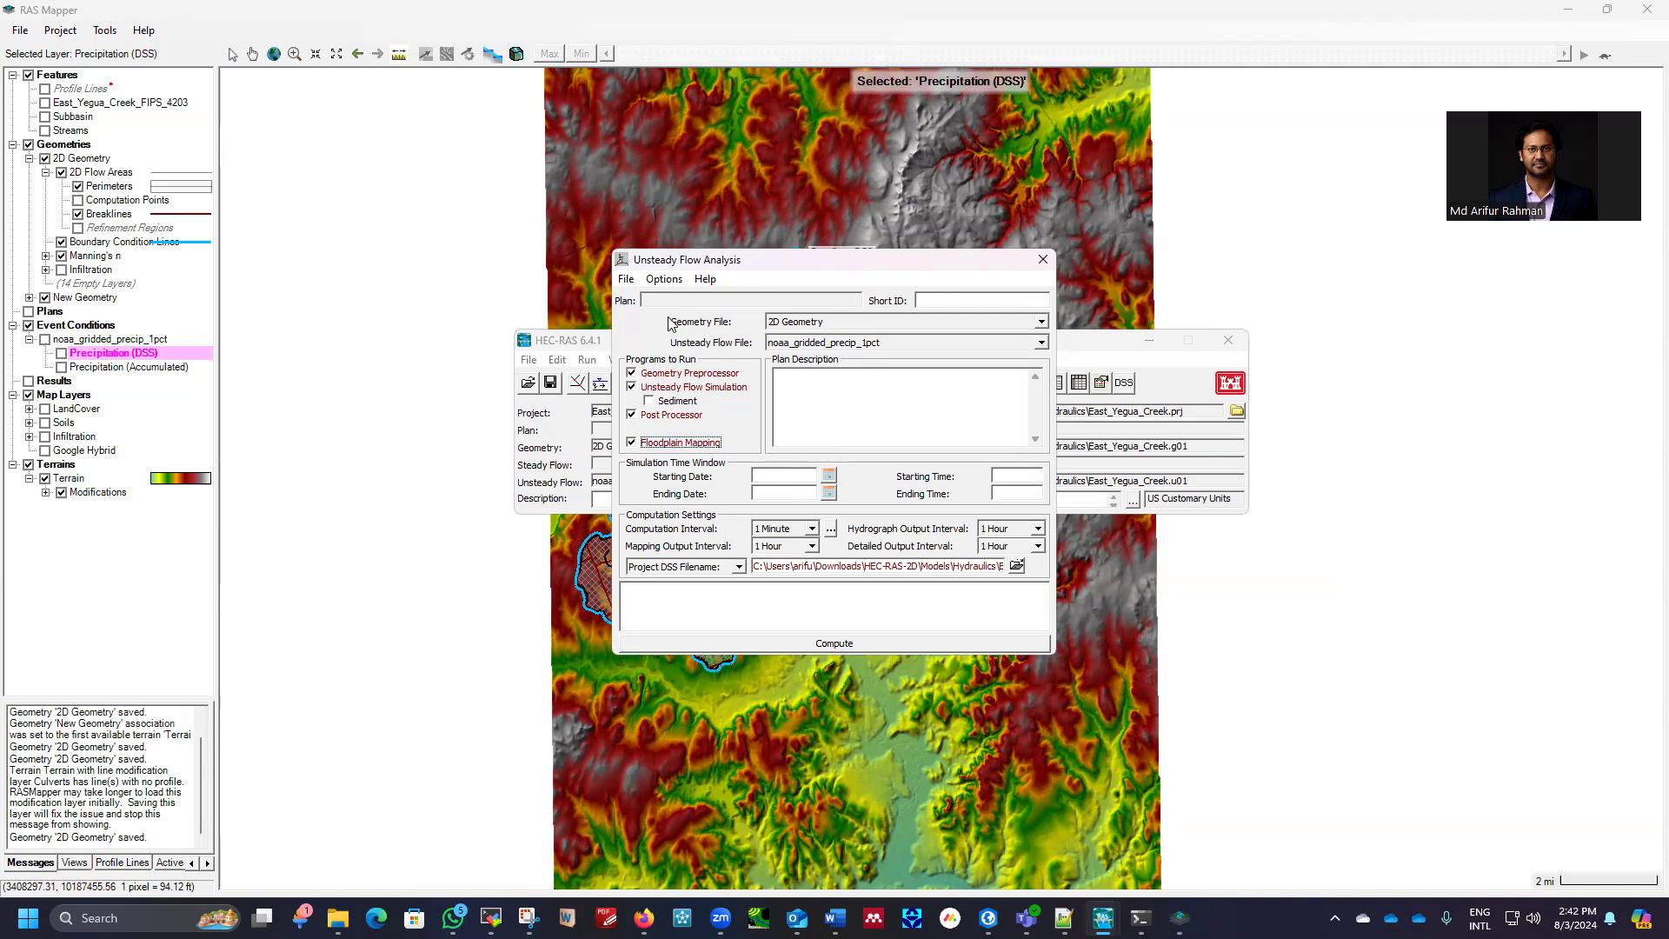
Set the simulation's starting date to 28JUL2024 with the date selector
{"action": "left_click", "coordinate": [826, 478]}
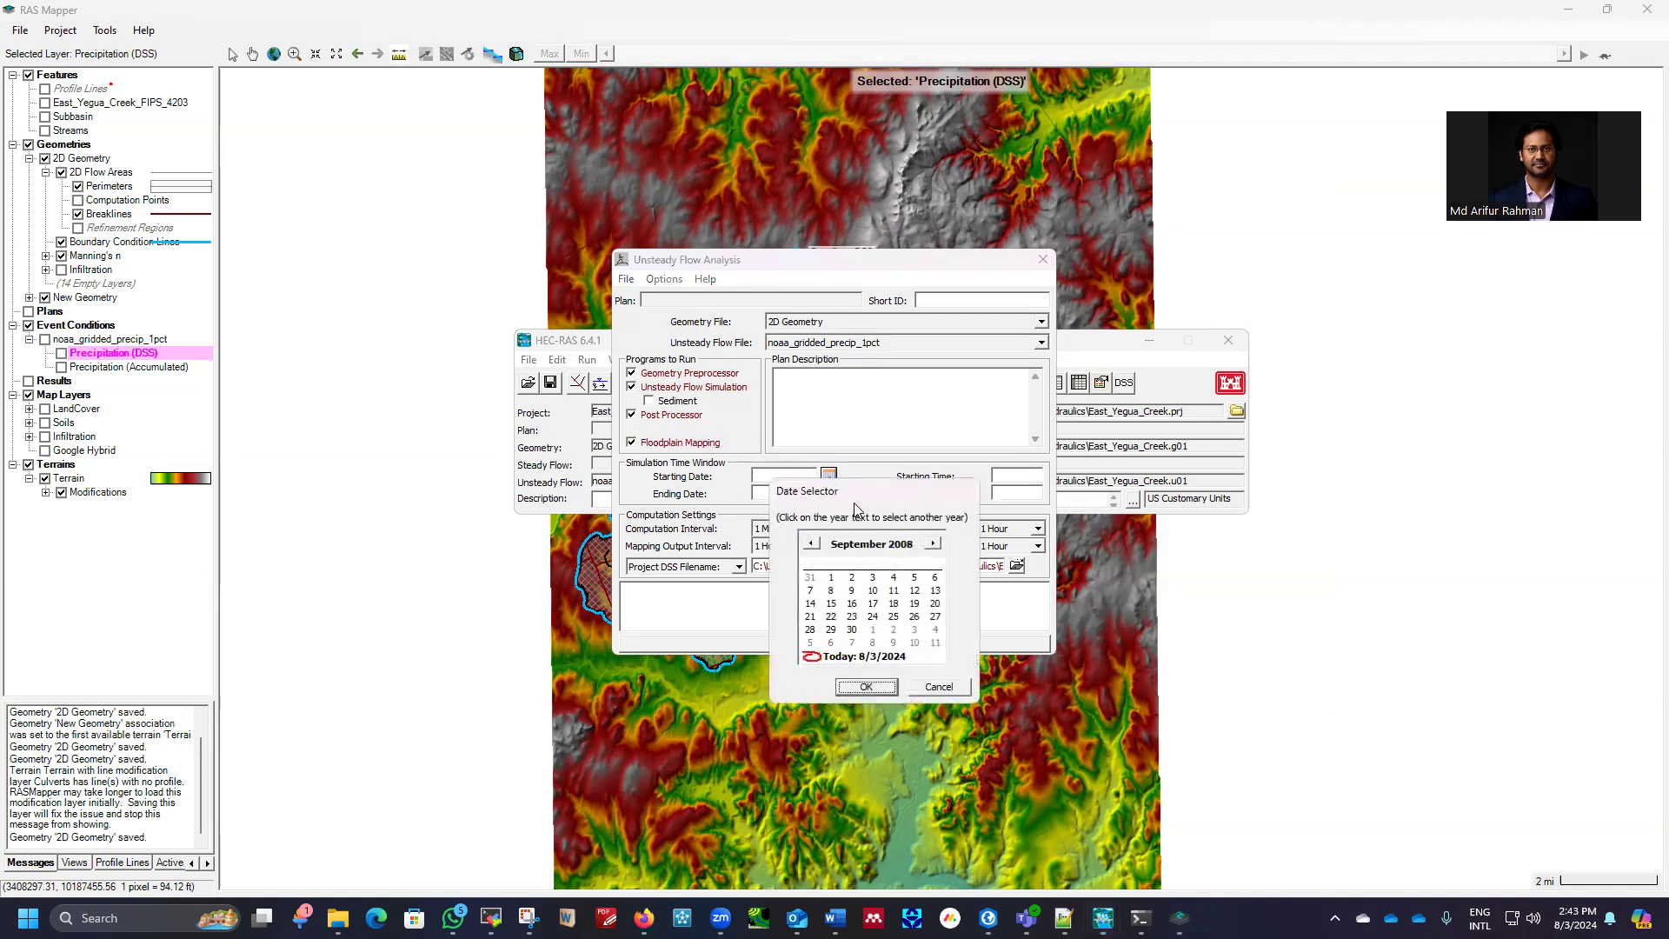
{"action": "left_click", "coordinate": [933, 546]}
{"action": "left_click", "coordinate": [895, 544]}
{"action": "left_click", "coordinate": [920, 540]}
{"action": "left_click", "coordinate": [920, 539]}
{"action": "left_click", "coordinate": [920, 540]}
{"action": "left_click", "coordinate": [919, 540]}
{"action": "left_click", "coordinate": [920, 539]}
{"action": "left_click", "coordinate": [920, 540]}
{"action": "left_click", "coordinate": [920, 540]}
{"action": "left_click", "coordinate": [920, 539]}
{"action": "left_click", "coordinate": [919, 540]}
{"action": "left_click", "coordinate": [919, 540]}
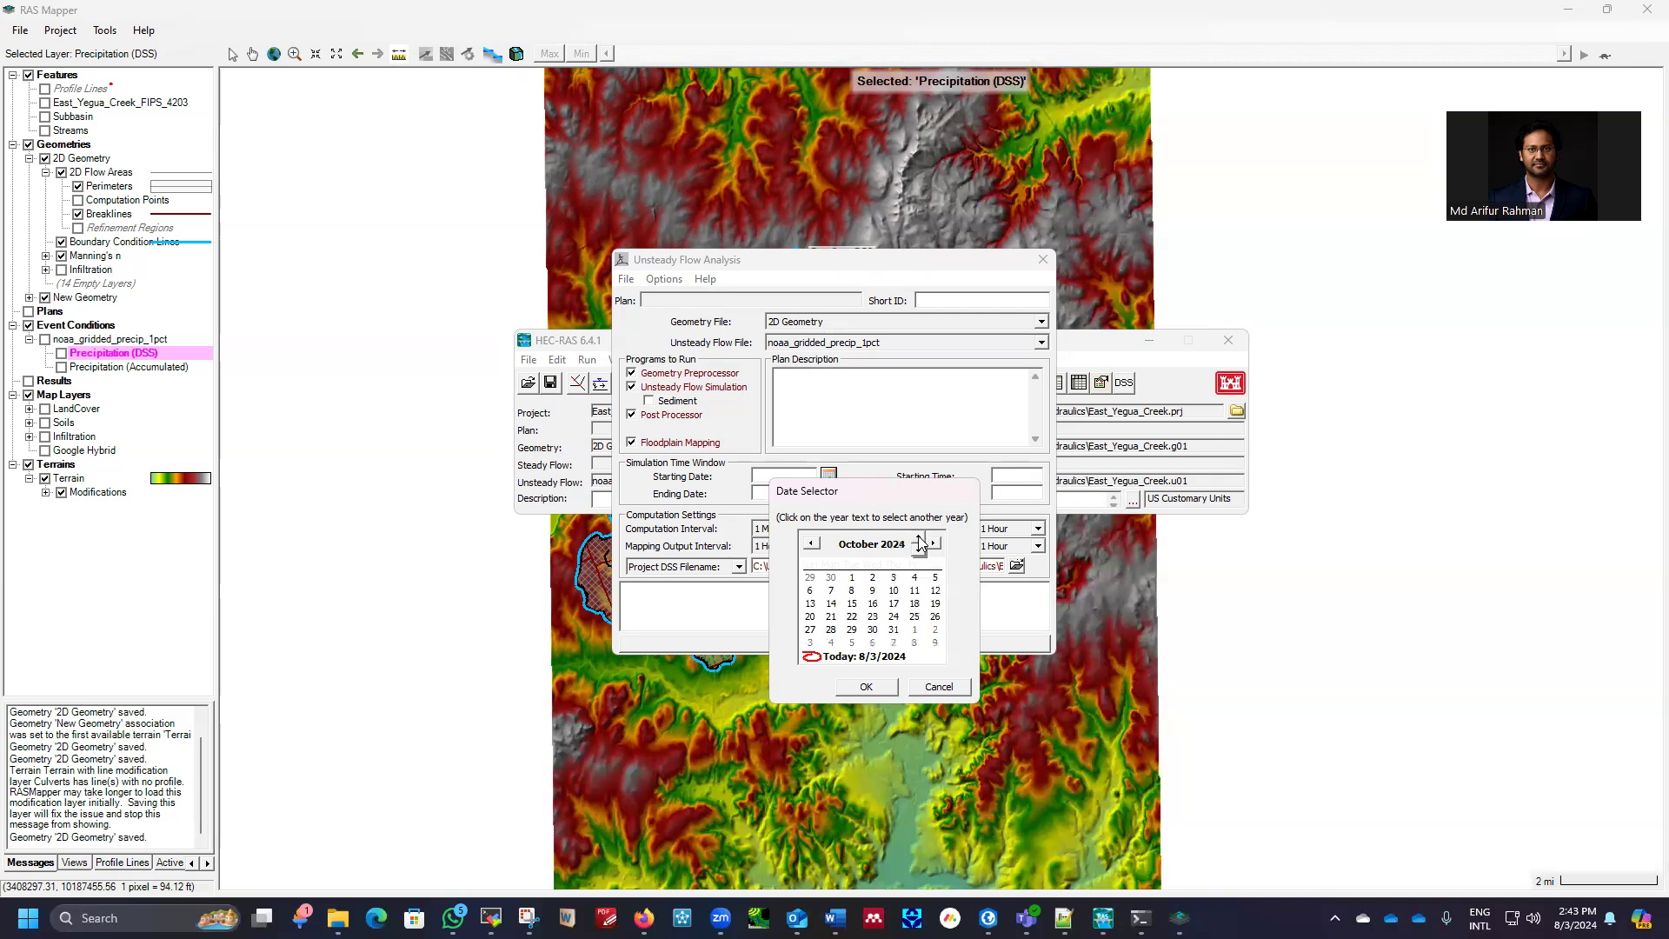
{"action": "left_click", "coordinate": [812, 553]}
{"action": "left_click", "coordinate": [812, 545]}
{"action": "left_click", "coordinate": [812, 546]}
{"action": "left_click", "coordinate": [812, 546]}
{"action": "left_click", "coordinate": [866, 688]}
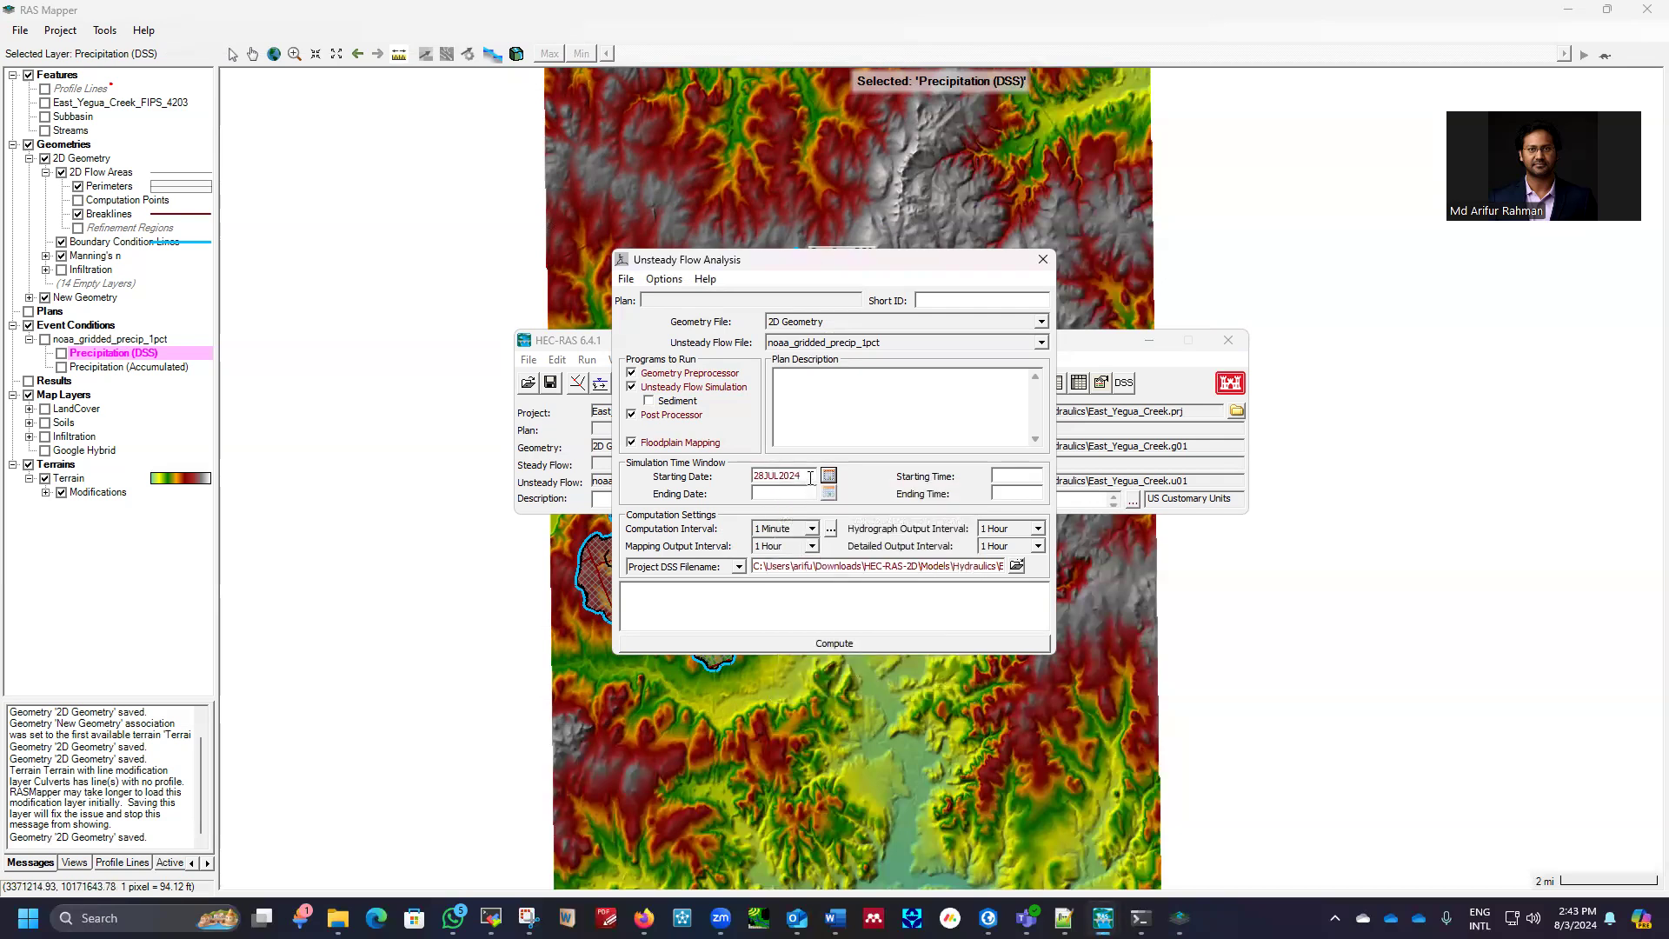
Set the ending date to 30JUL2024 and both the starting and ending times to 0000
{"action": "double_click", "coordinate": [796, 476]}
{"action": "key", "text": "ctrl+c"}
{"action": "left_click", "coordinate": [789, 493]}
{"action": "key", "text": "ctrl+v"}
{"action": "key", "text": "BackSpace"}
{"action": "key", "text": "BackSpace"}
{"action": "type", "text": "30"}
{"action": "type", "text": "00"}
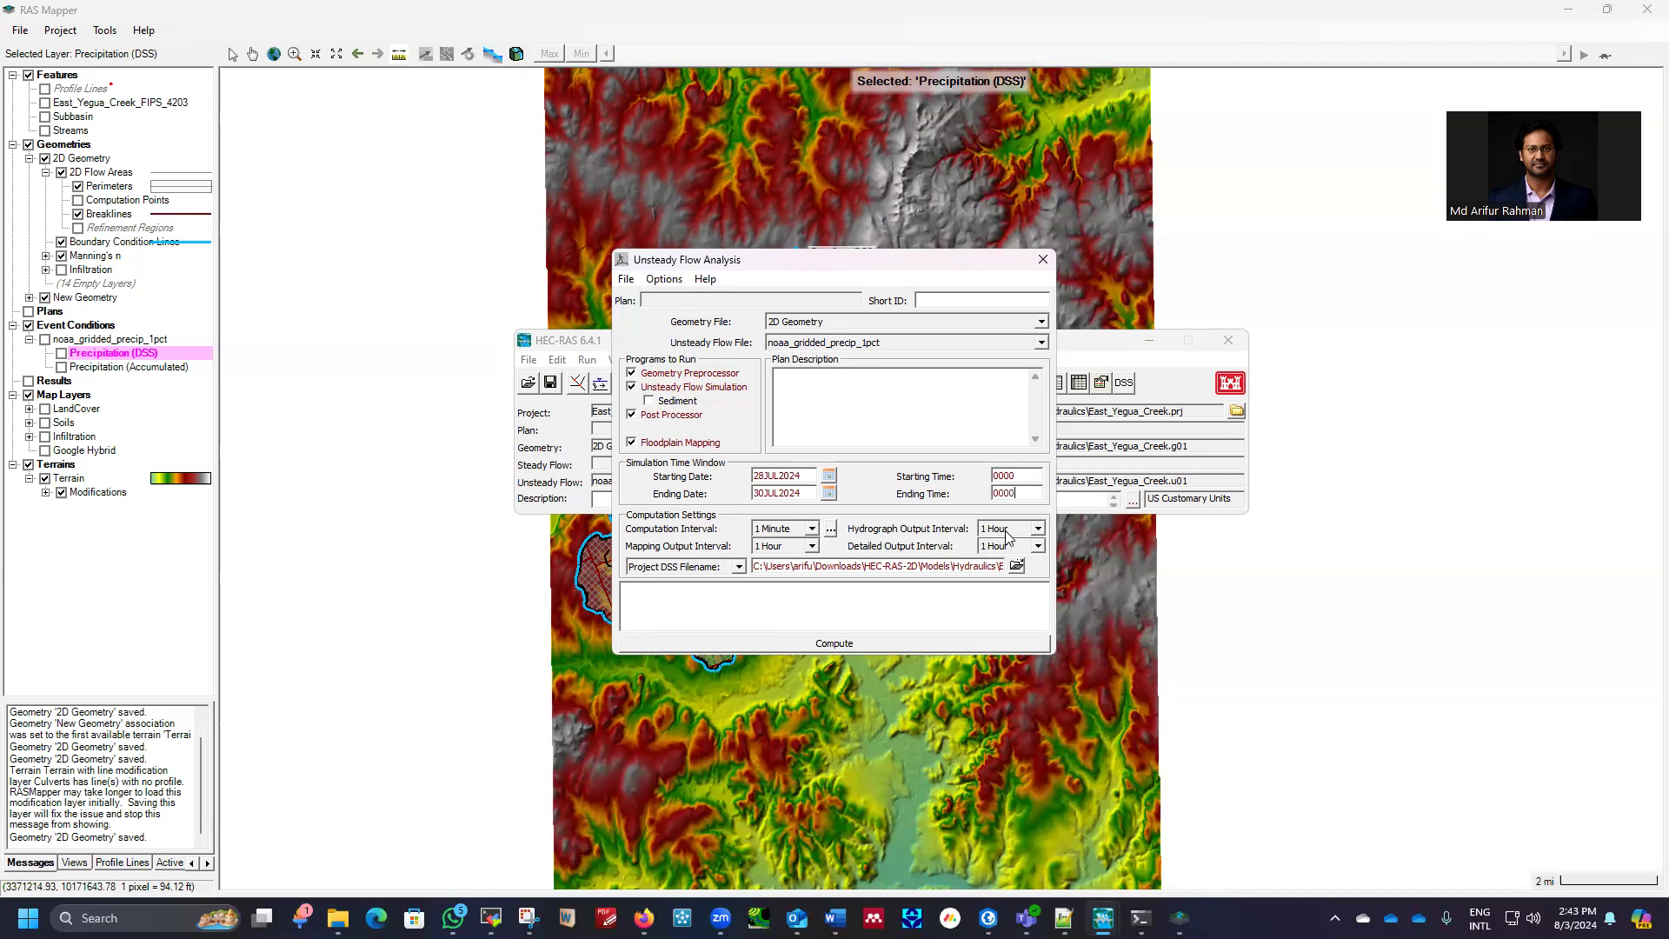
Set the hydrograph output interval to 5 Minute and leave the detailed output interval at 1 Hour
{"action": "left_click", "coordinate": [1038, 529]}
{"action": "scroll", "coordinate": [1009, 591], "scroll_direction": "up", "scroll_amount": 2}
{"action": "scroll", "coordinate": [1017, 582], "scroll_direction": "down", "scroll_amount": 2}
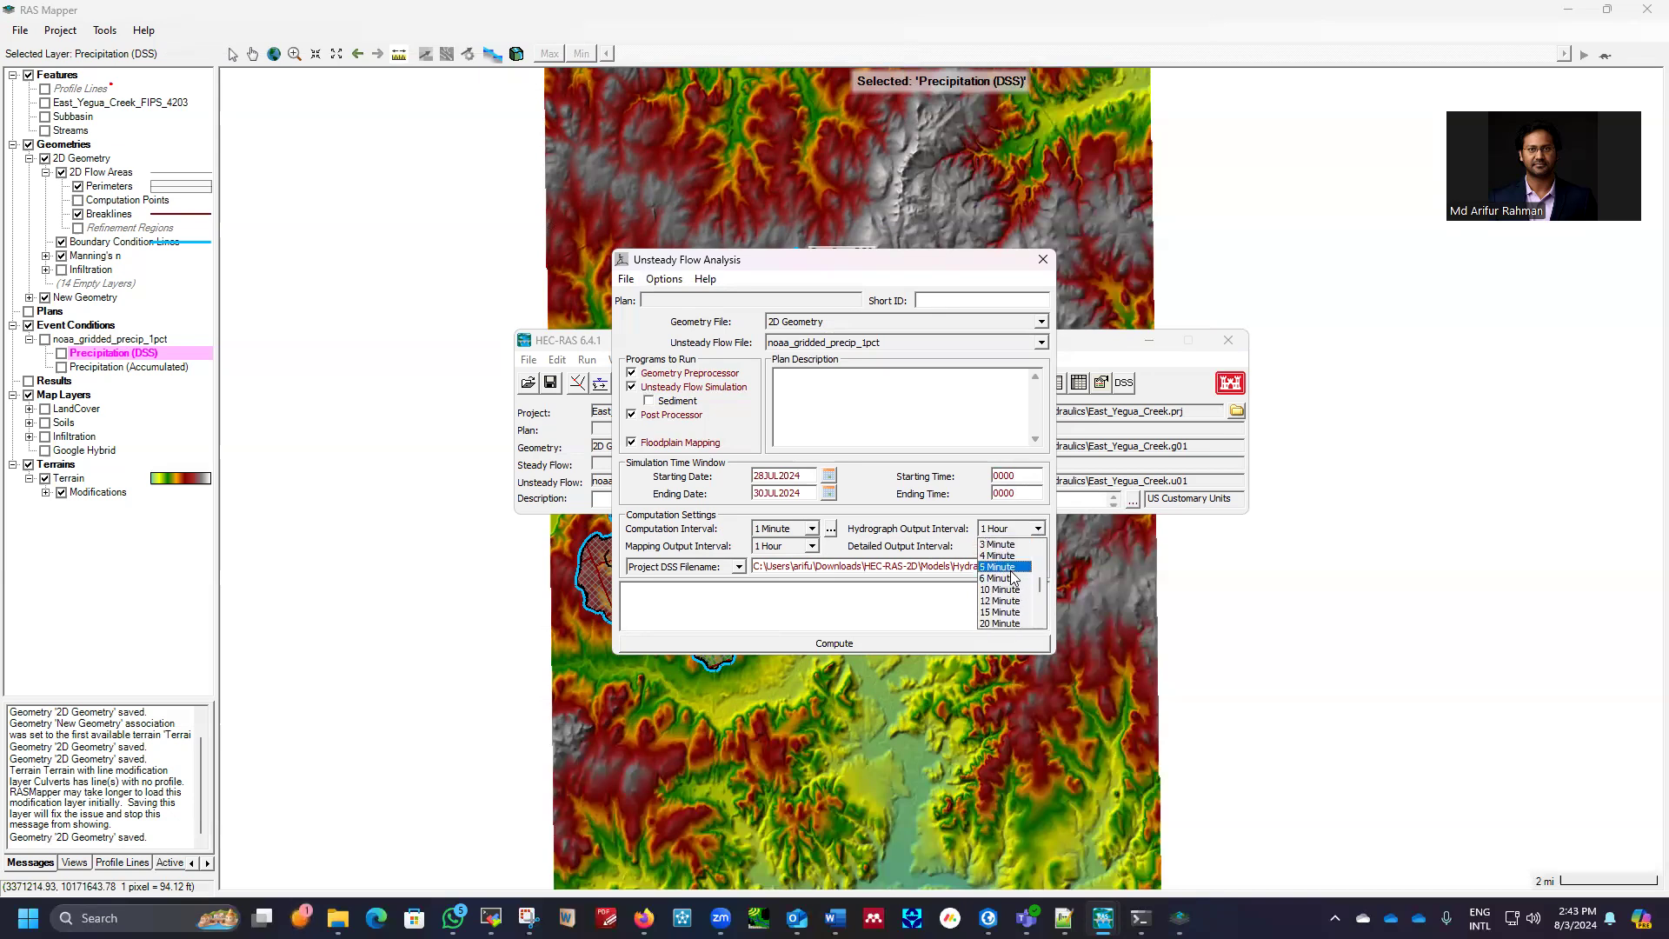
{"action": "left_click", "coordinate": [1008, 568]}
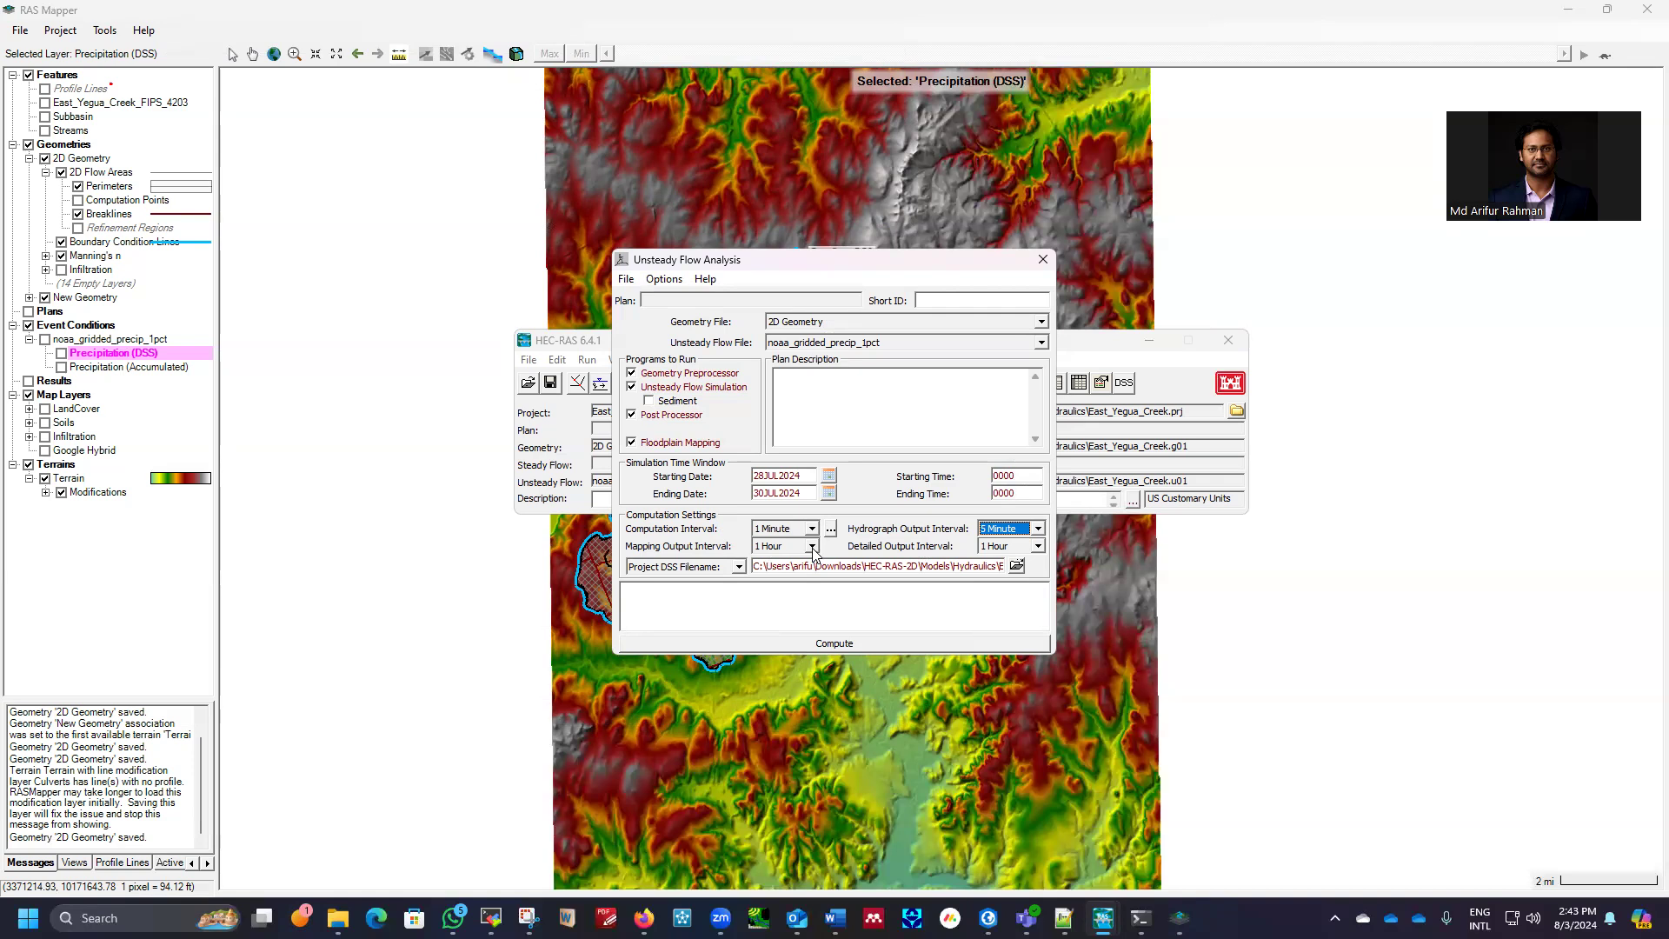
{"action": "left_click", "coordinate": [1040, 546]}
{"action": "left_click", "coordinate": [960, 545]}
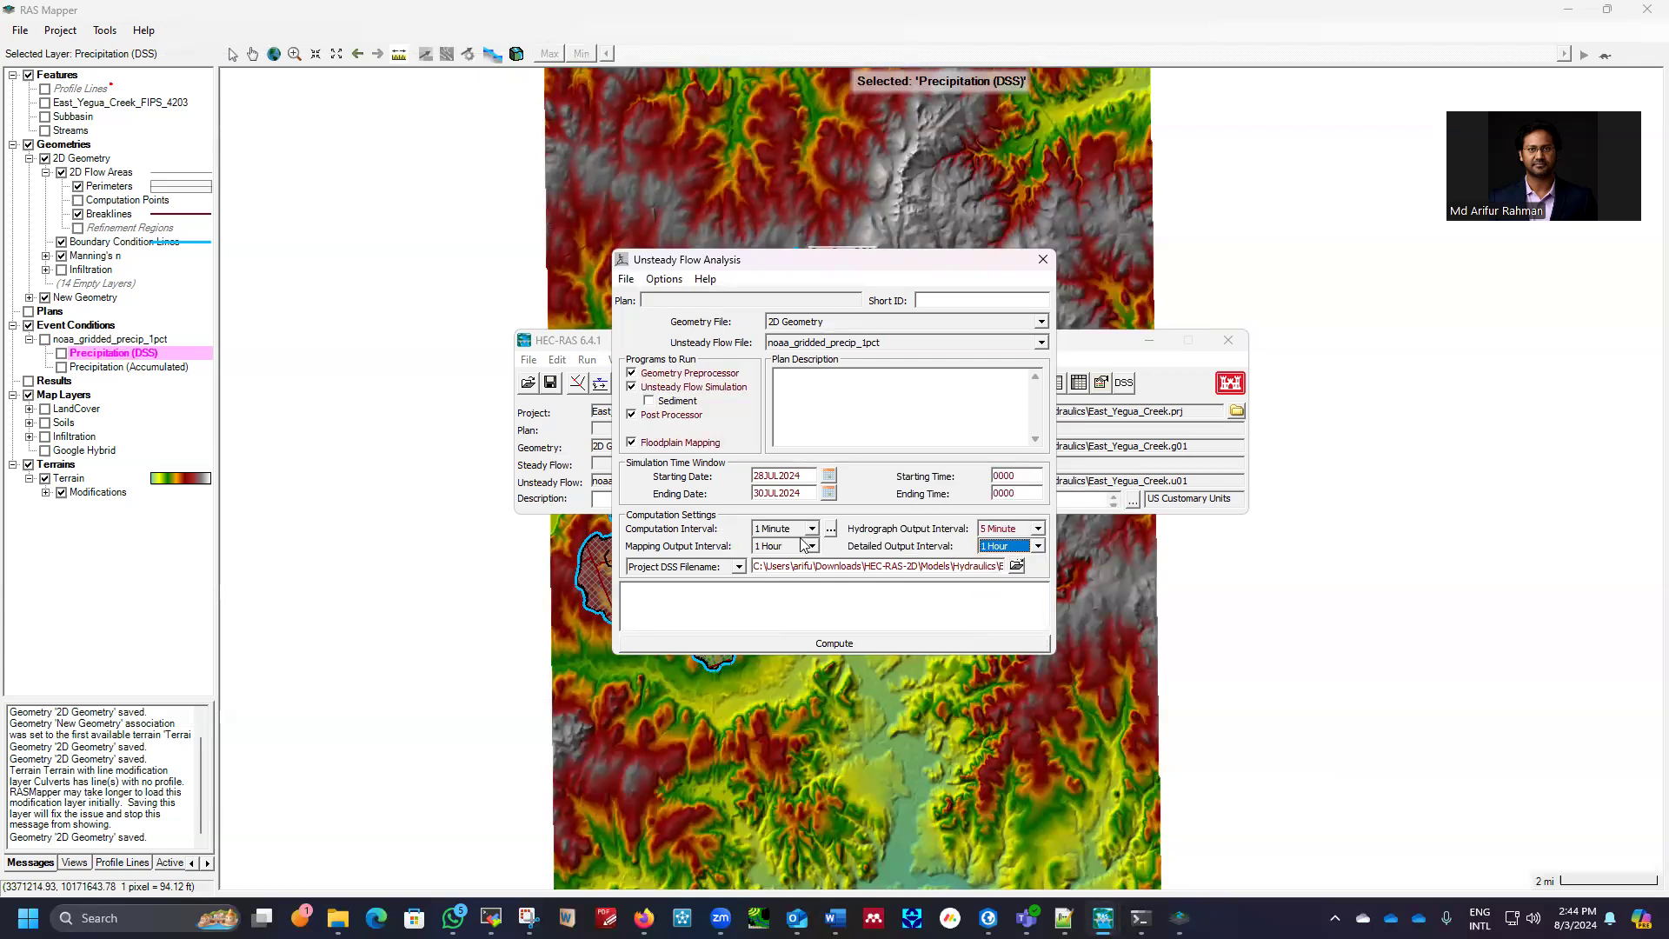
Save the plan with the title 1pct in the Hydraulics folder, using 1pct as its short identifier
{"action": "left_click", "coordinate": [626, 280]}
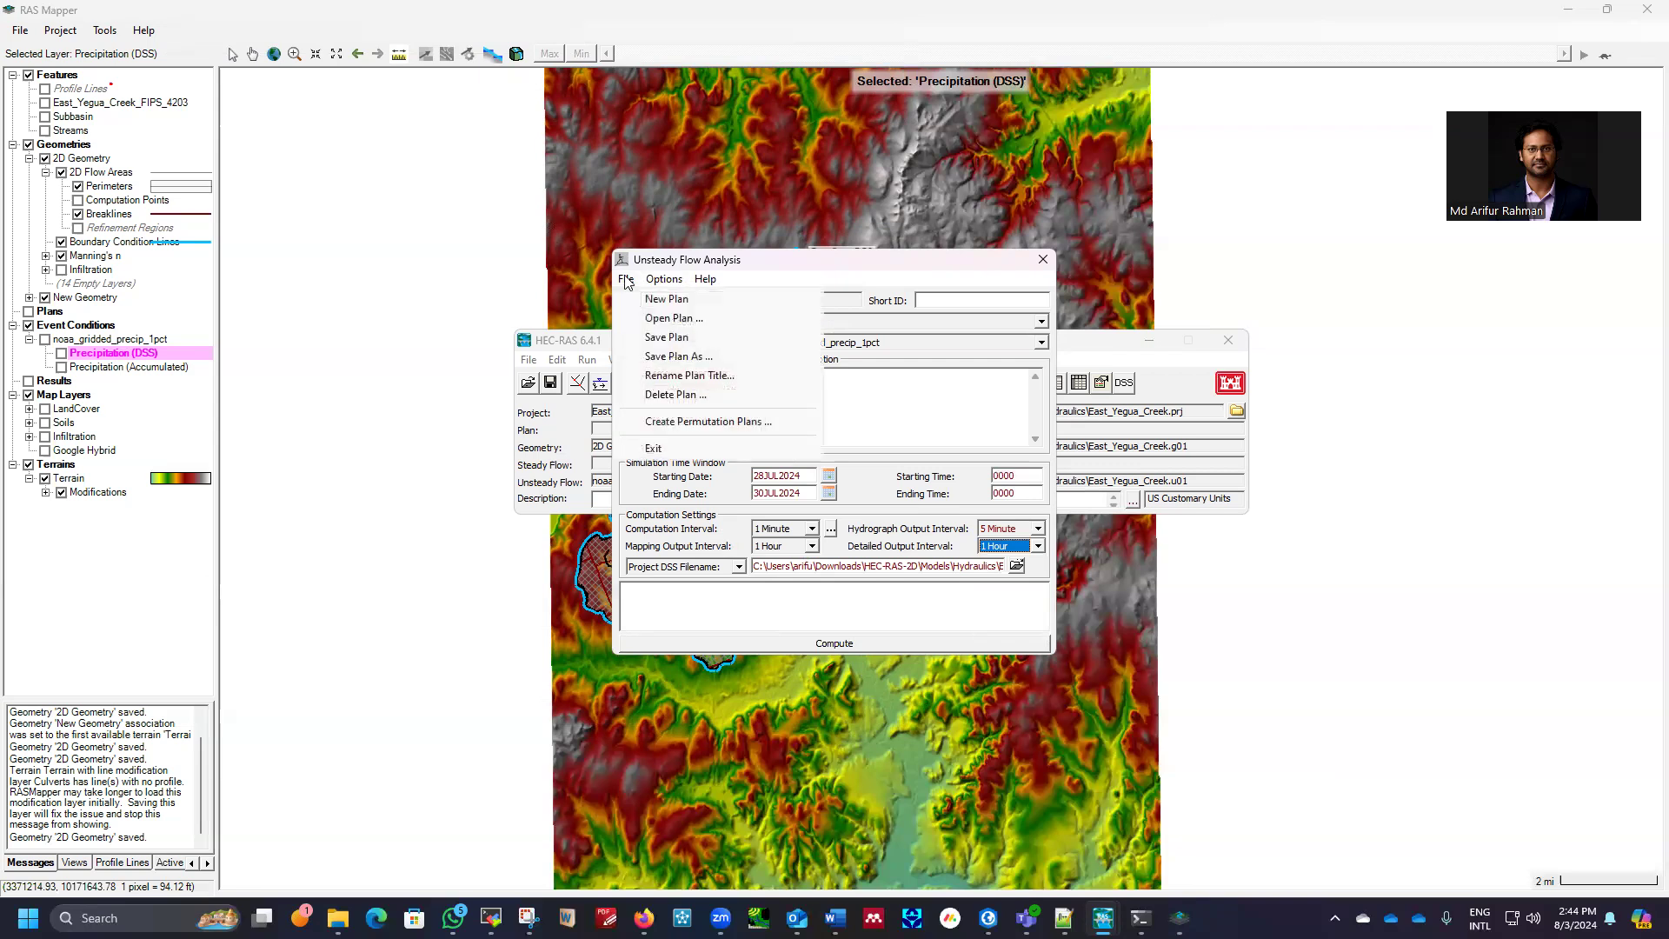
{"action": "left_click", "coordinate": [670, 339]}
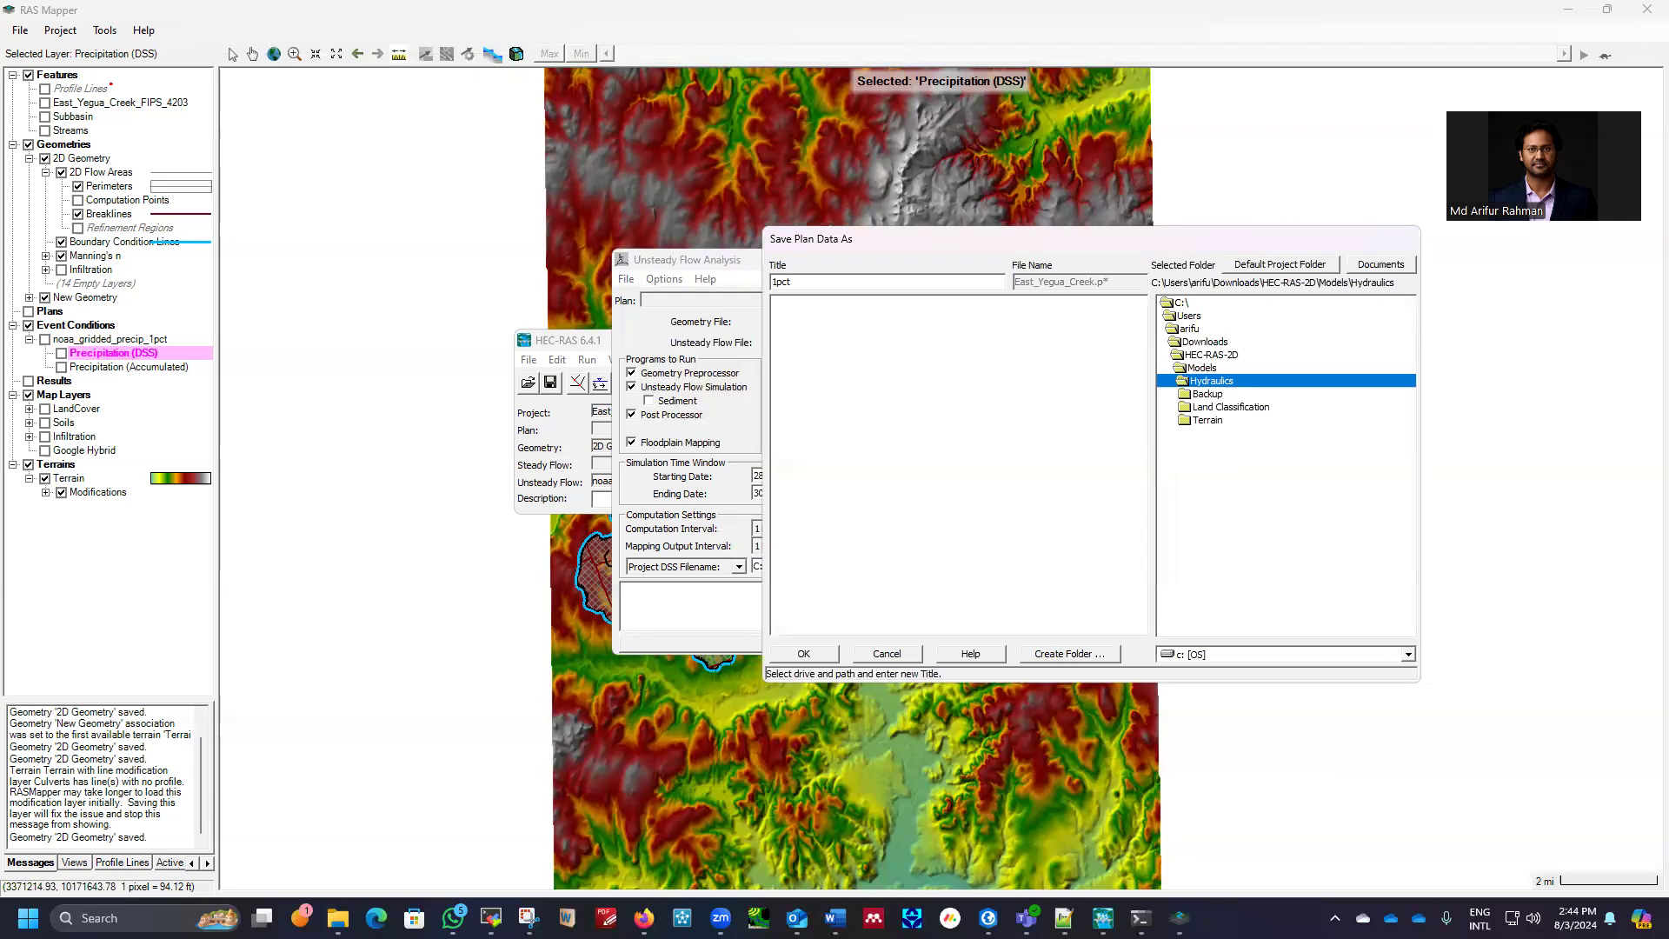
{"action": "left_click", "coordinate": [804, 654]}
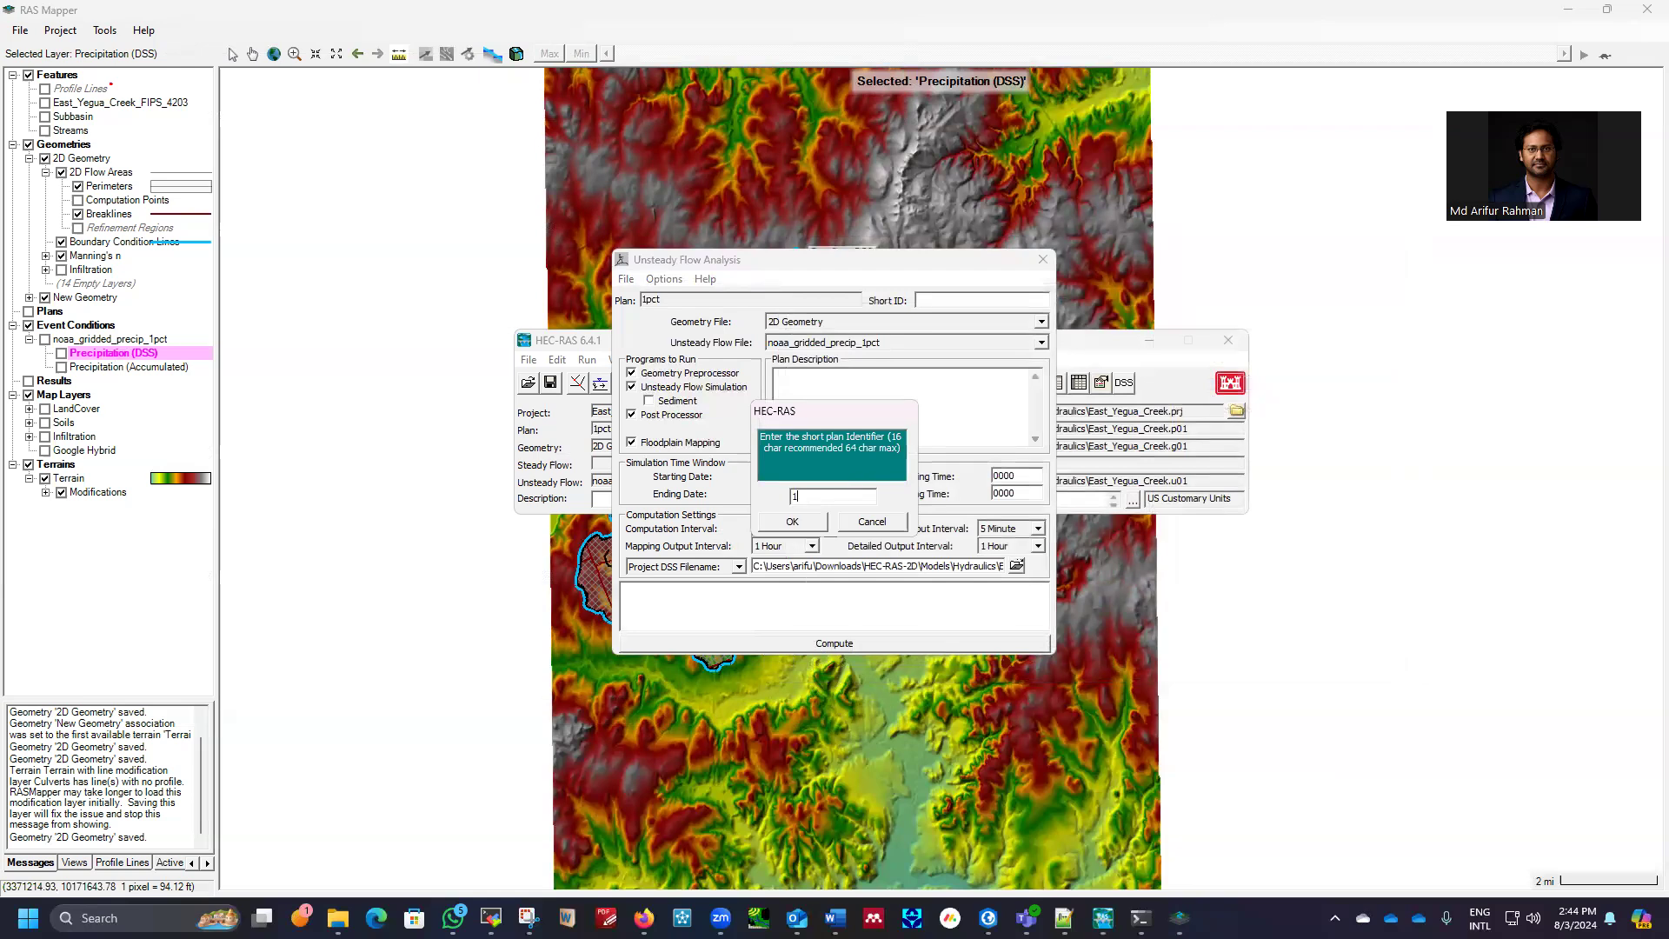
{"action": "left_click", "coordinate": [792, 522]}
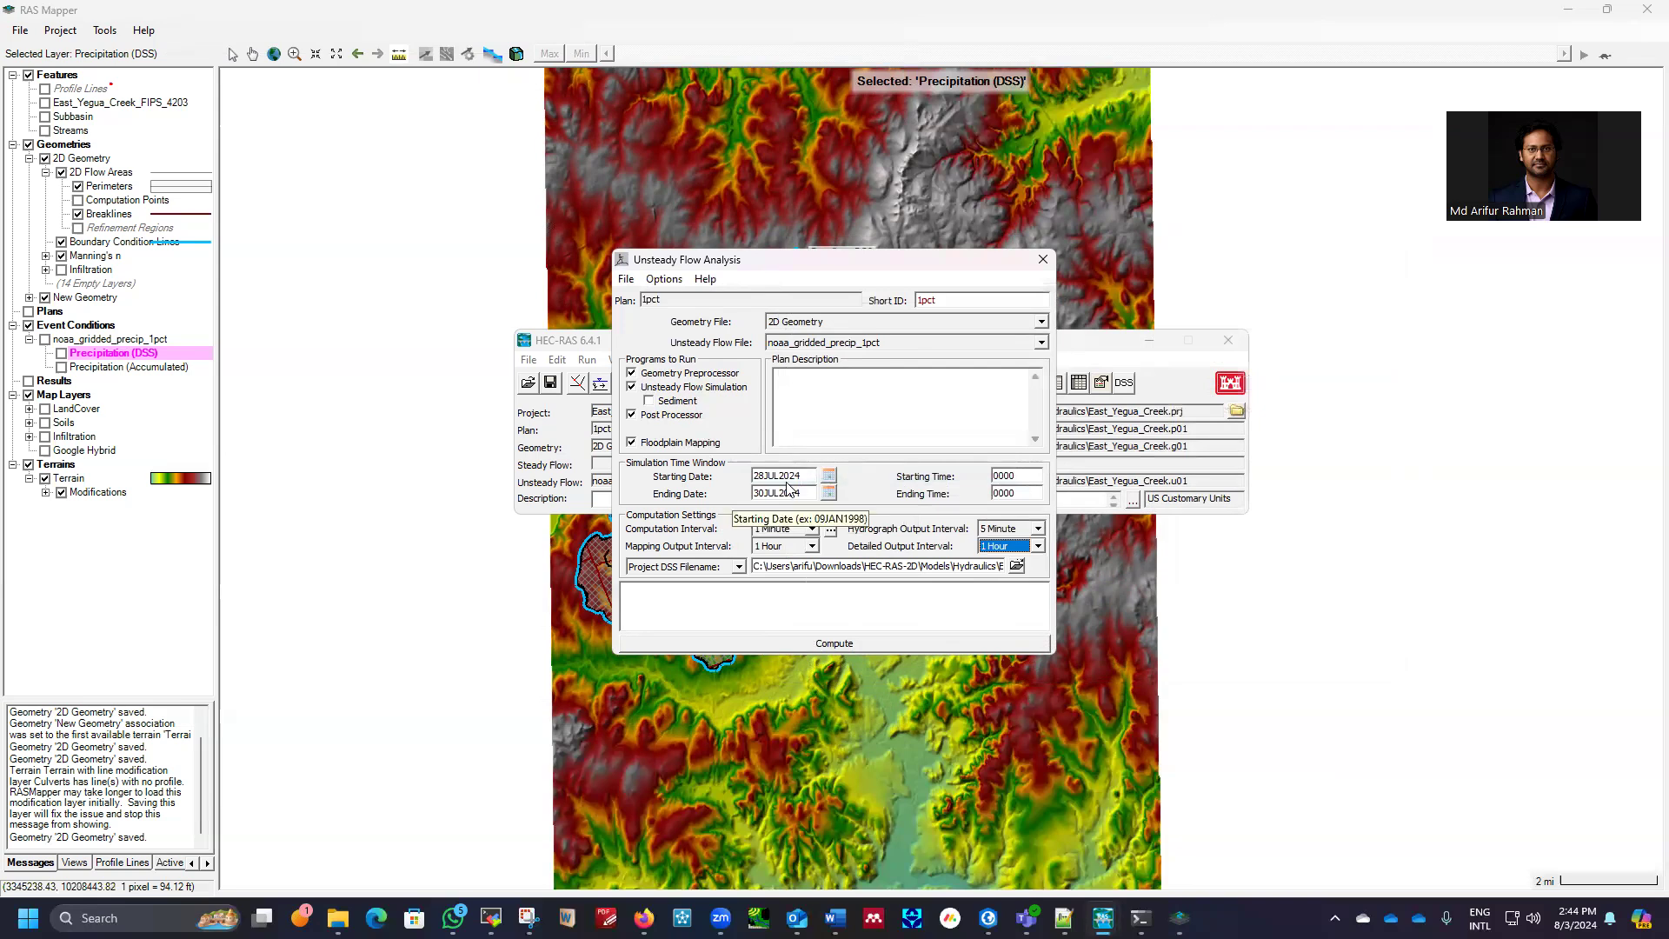
{"action": "left_click", "coordinate": [626, 282]}
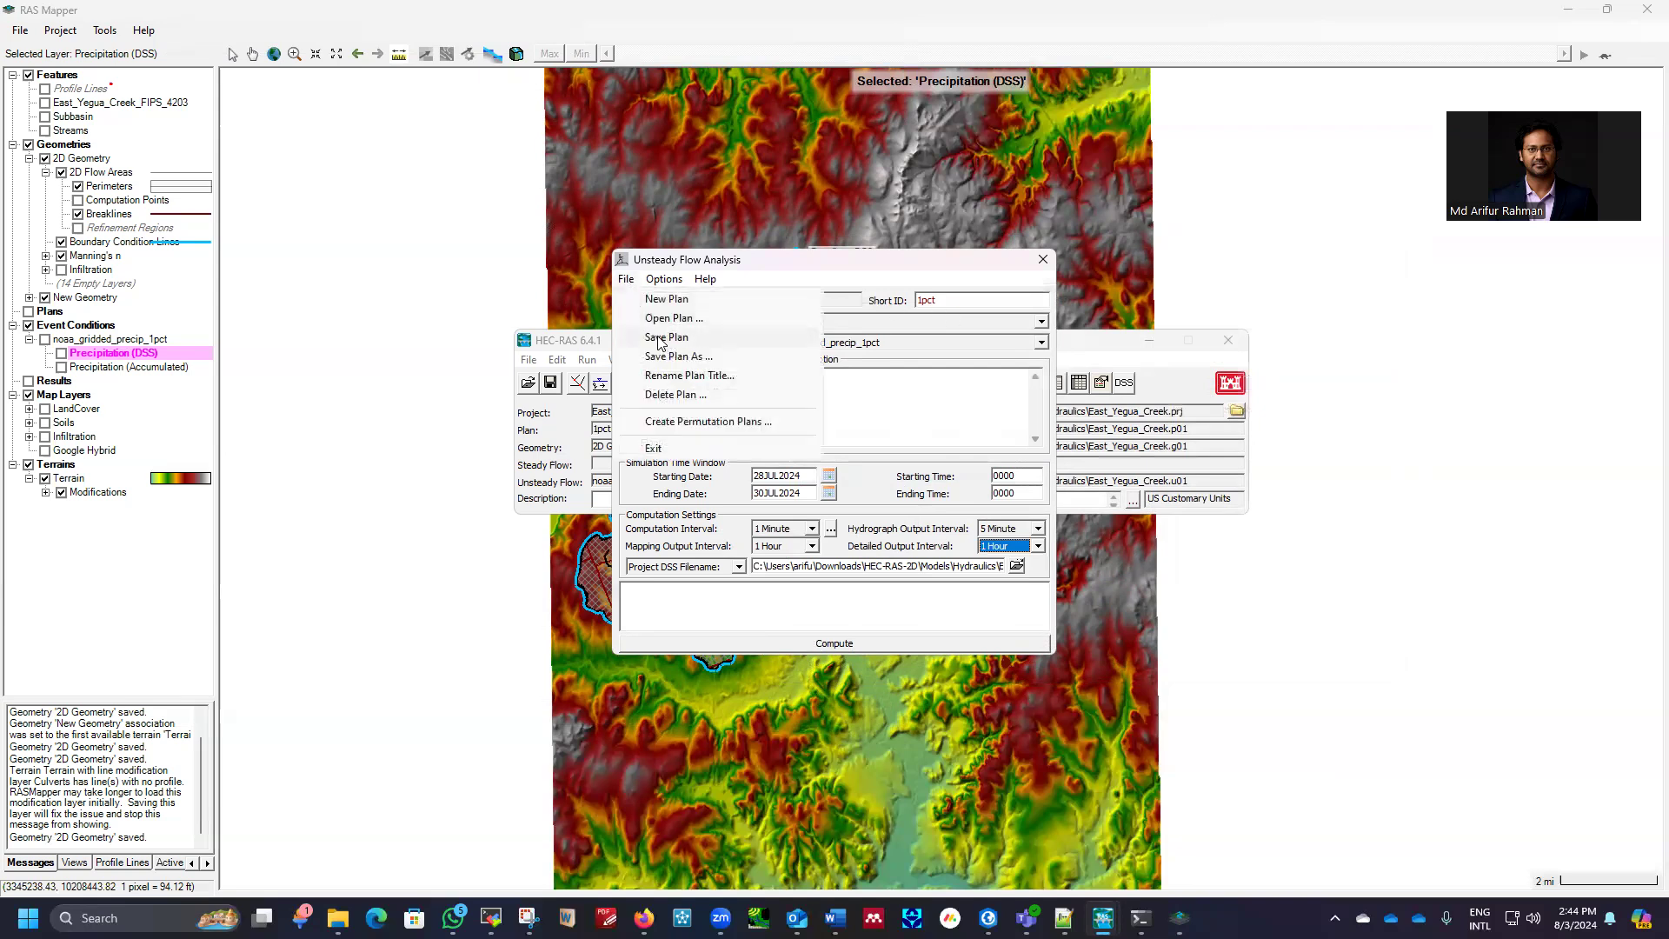
{"action": "left_click", "coordinate": [659, 339]}
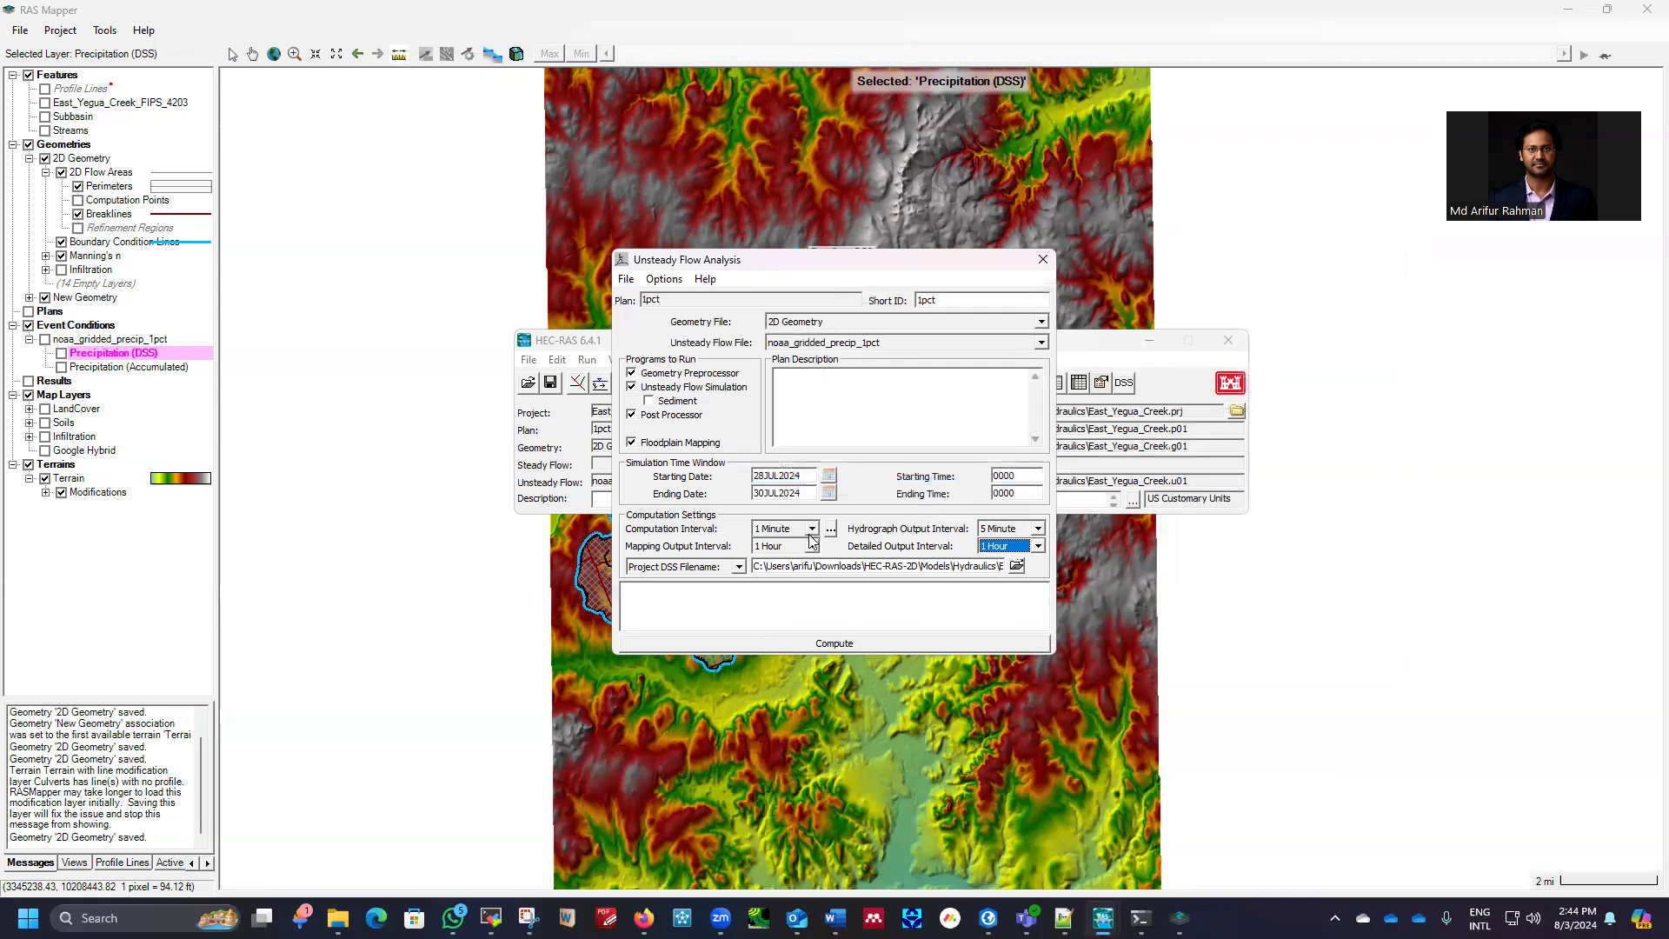
Open the unsteady flow data and review the dates in the Inflow_BC flow hydrograph table from first to last row
{"action": "left_click", "coordinate": [570, 360]}
{"action": "left_click", "coordinate": [570, 360]}
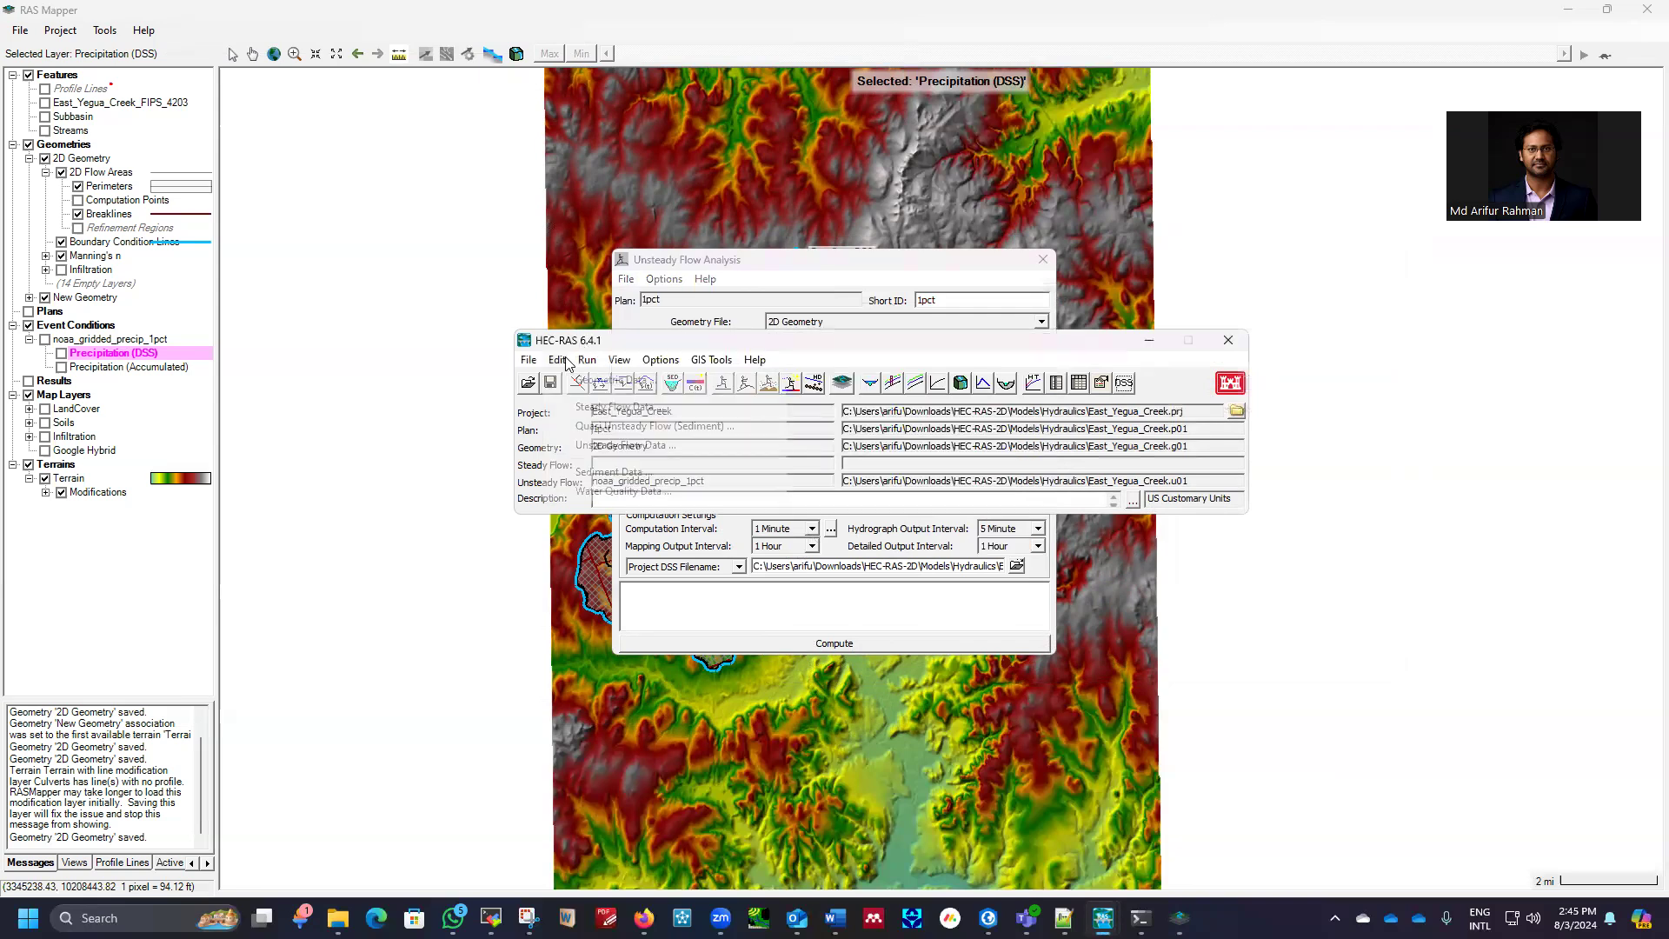
{"action": "left_click", "coordinate": [602, 446]}
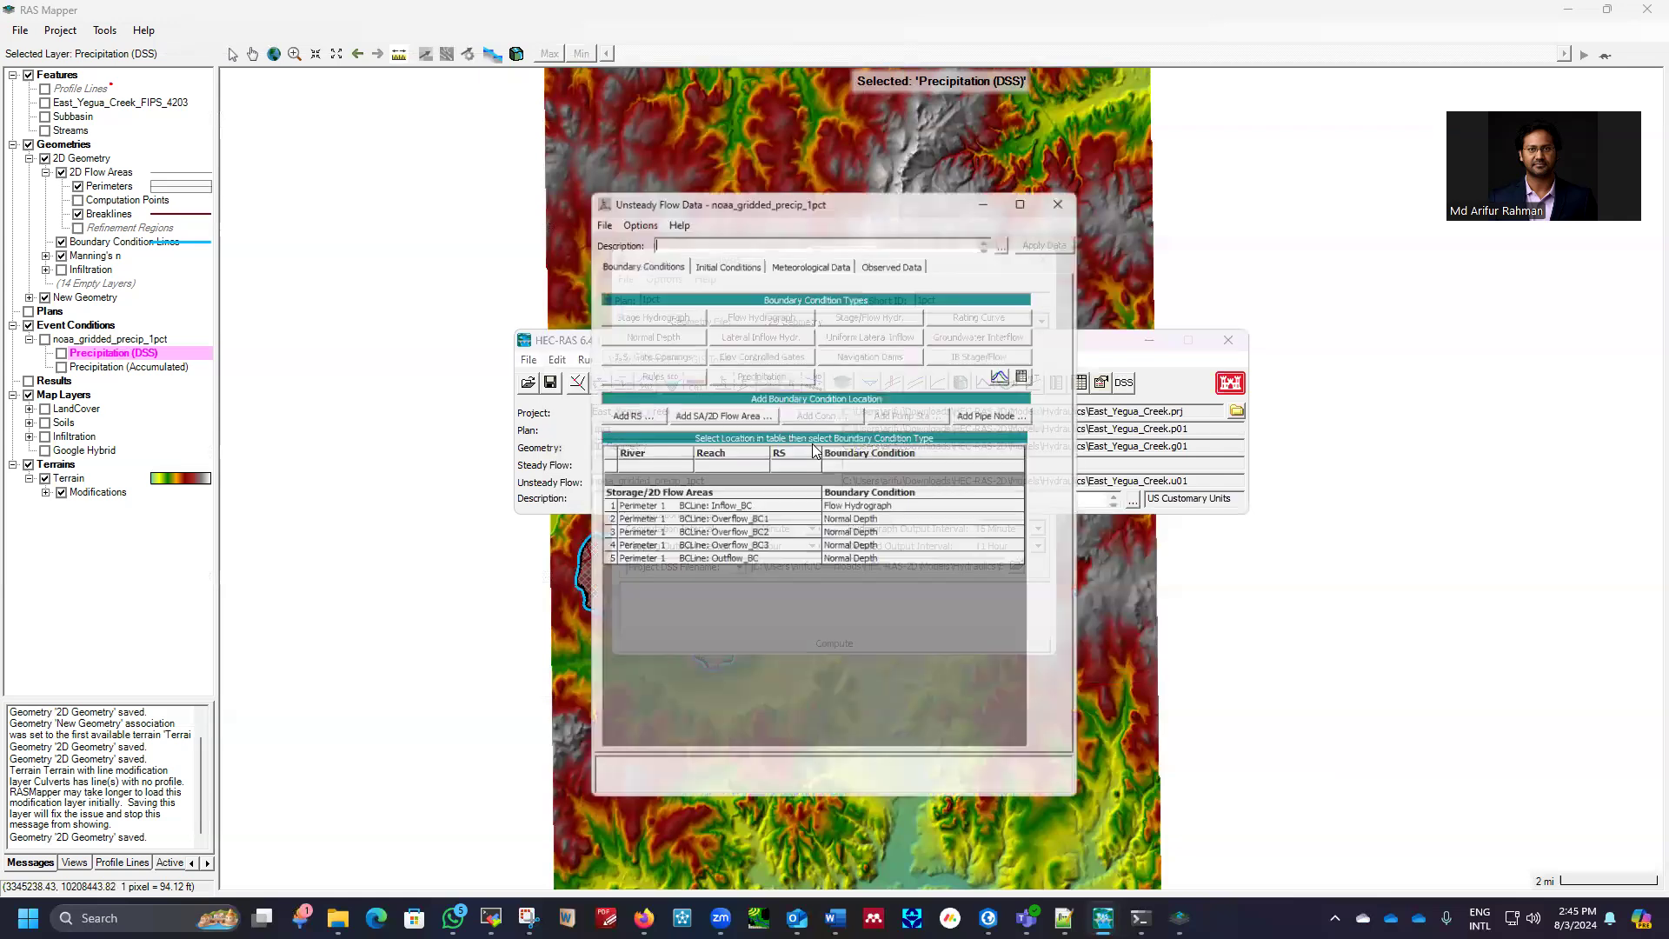
{"action": "double_click", "coordinate": [847, 513]}
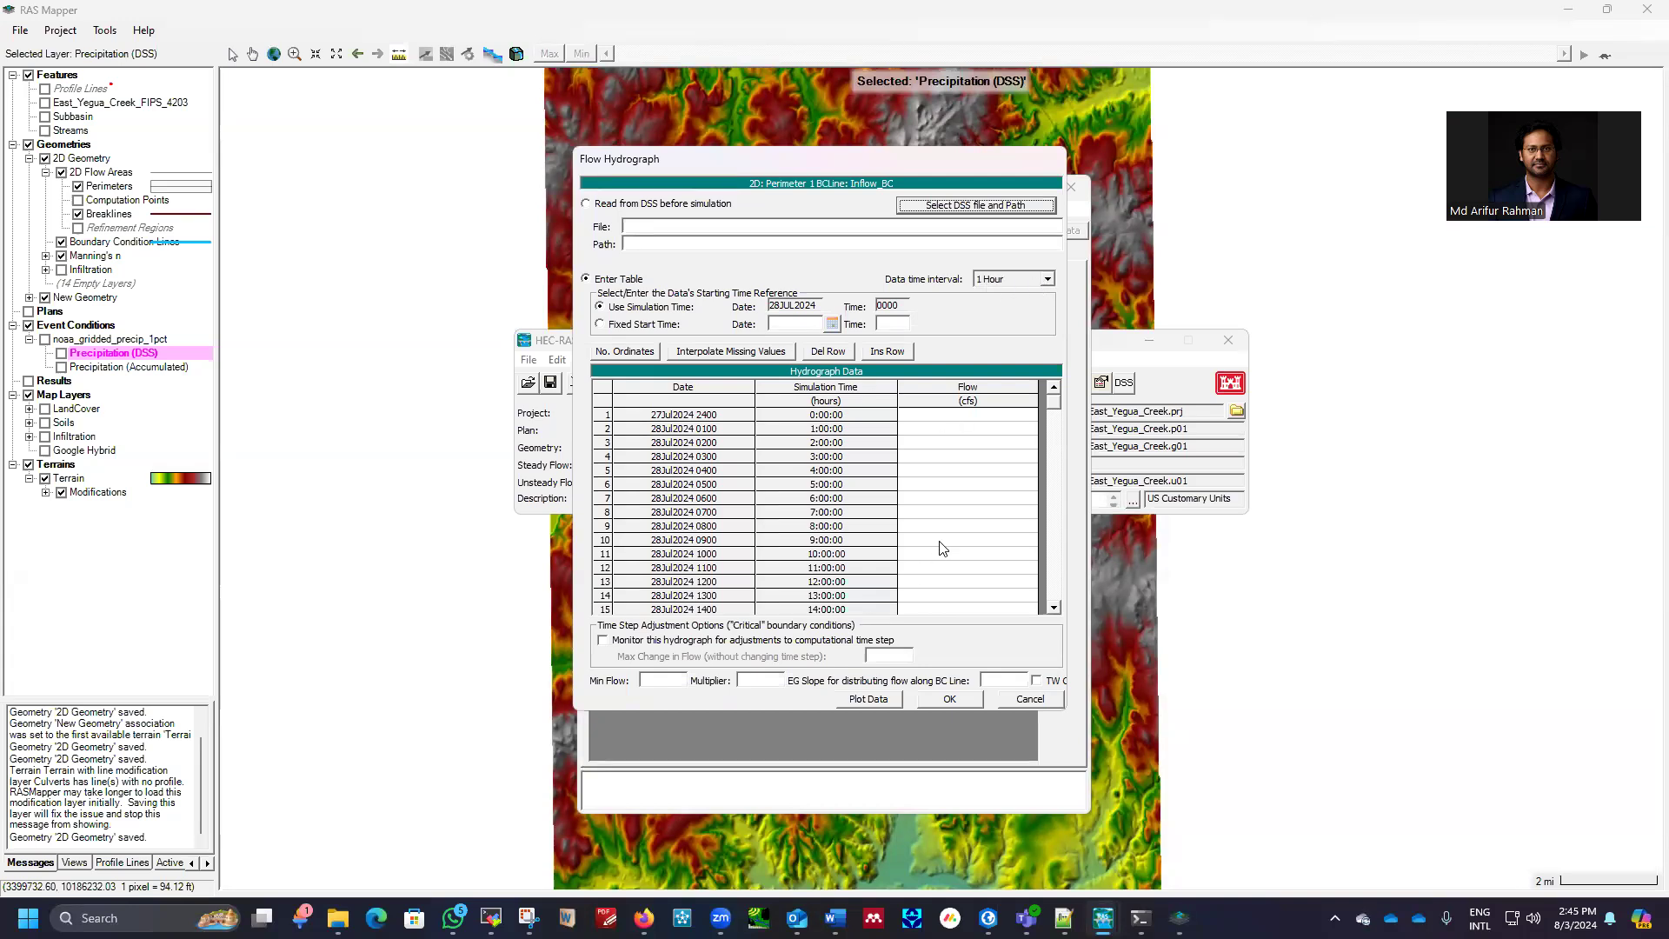
{"action": "left_click_drag", "start_coordinate": [1060, 407], "coordinate": [1050, 600]}
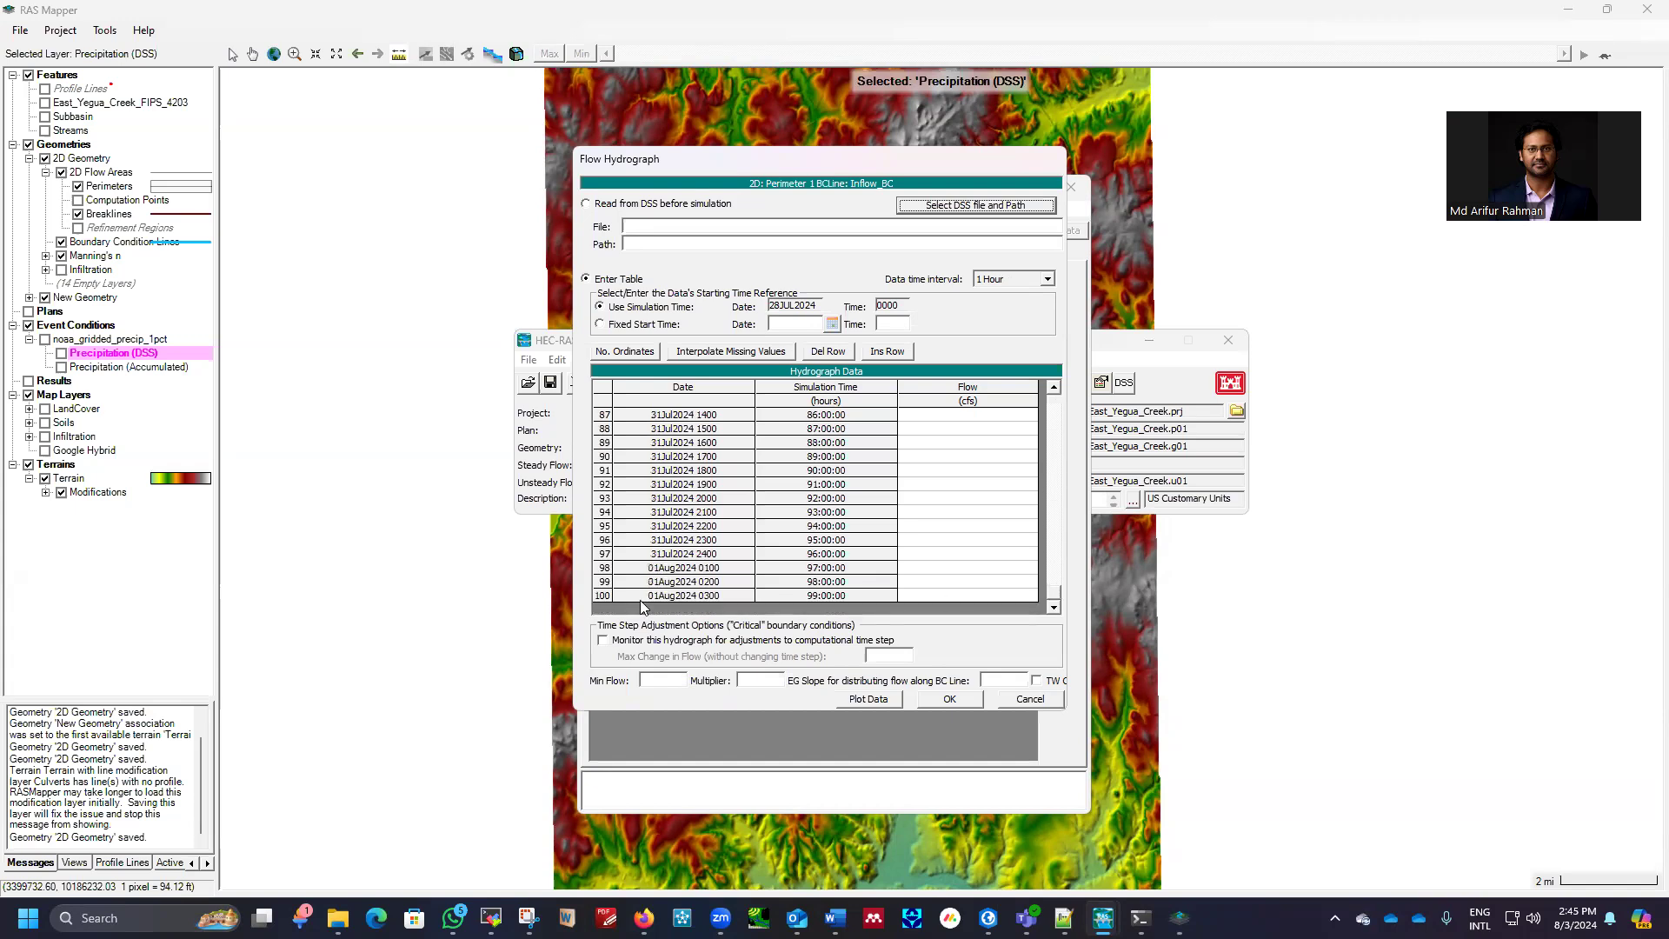
{"action": "left_click_drag", "start_coordinate": [1053, 599], "coordinate": [1047, 398]}
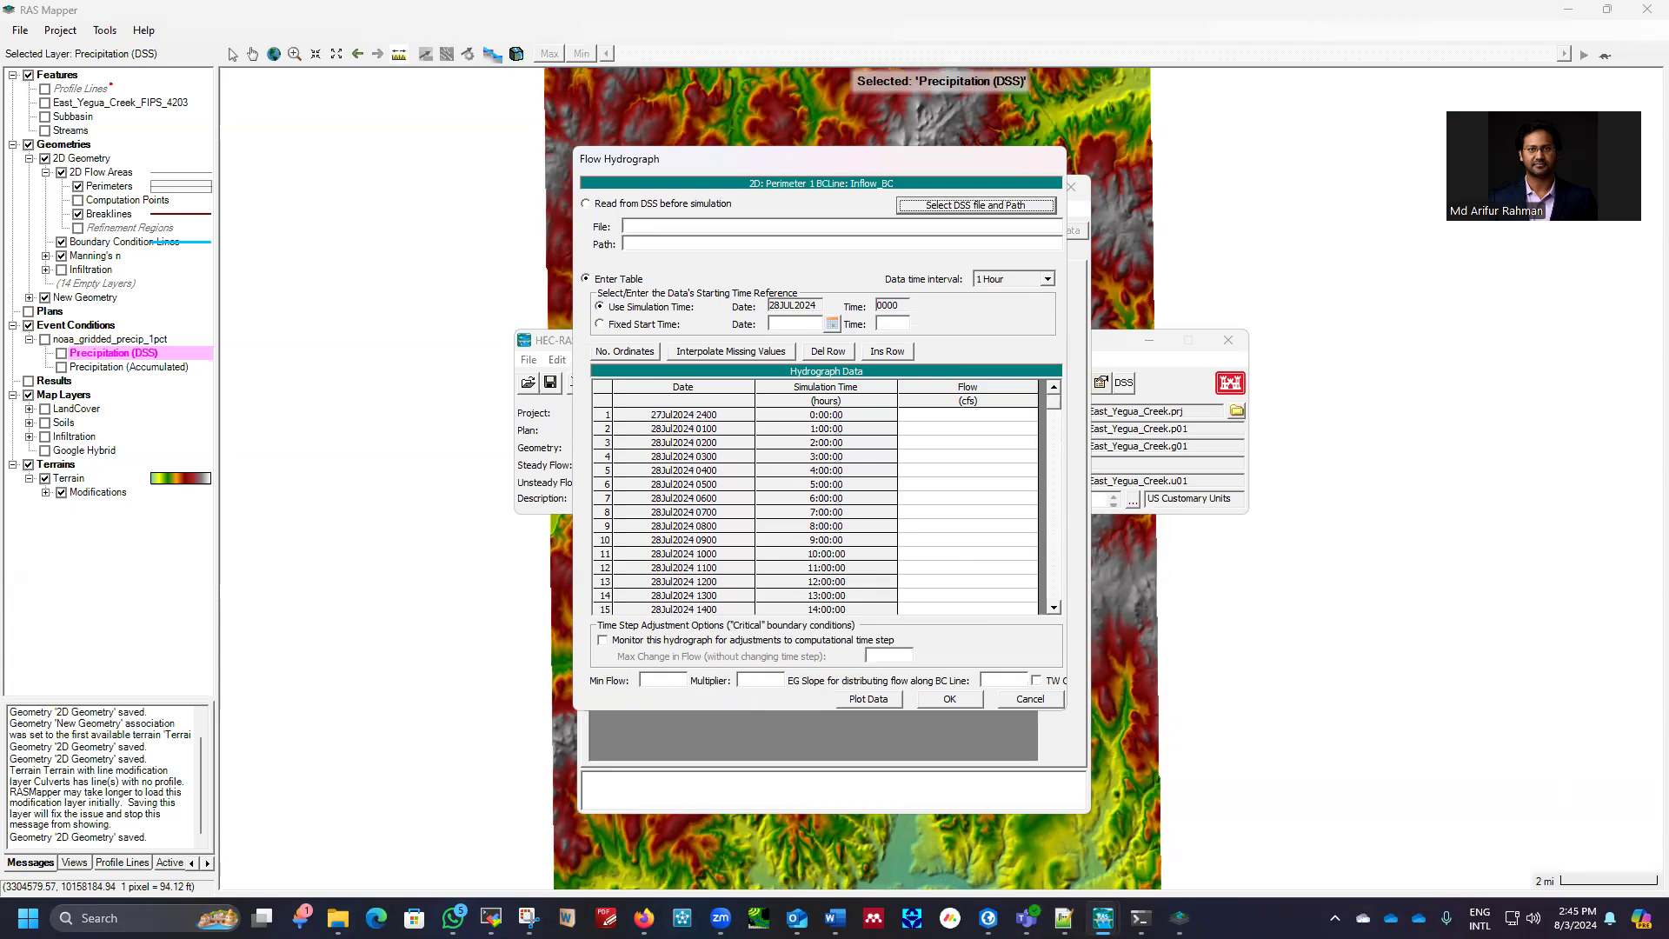
Switch to Excel and create a blank workbook
{"action": "key", "text": "super"}
{"action": "type", "text": "excel"}
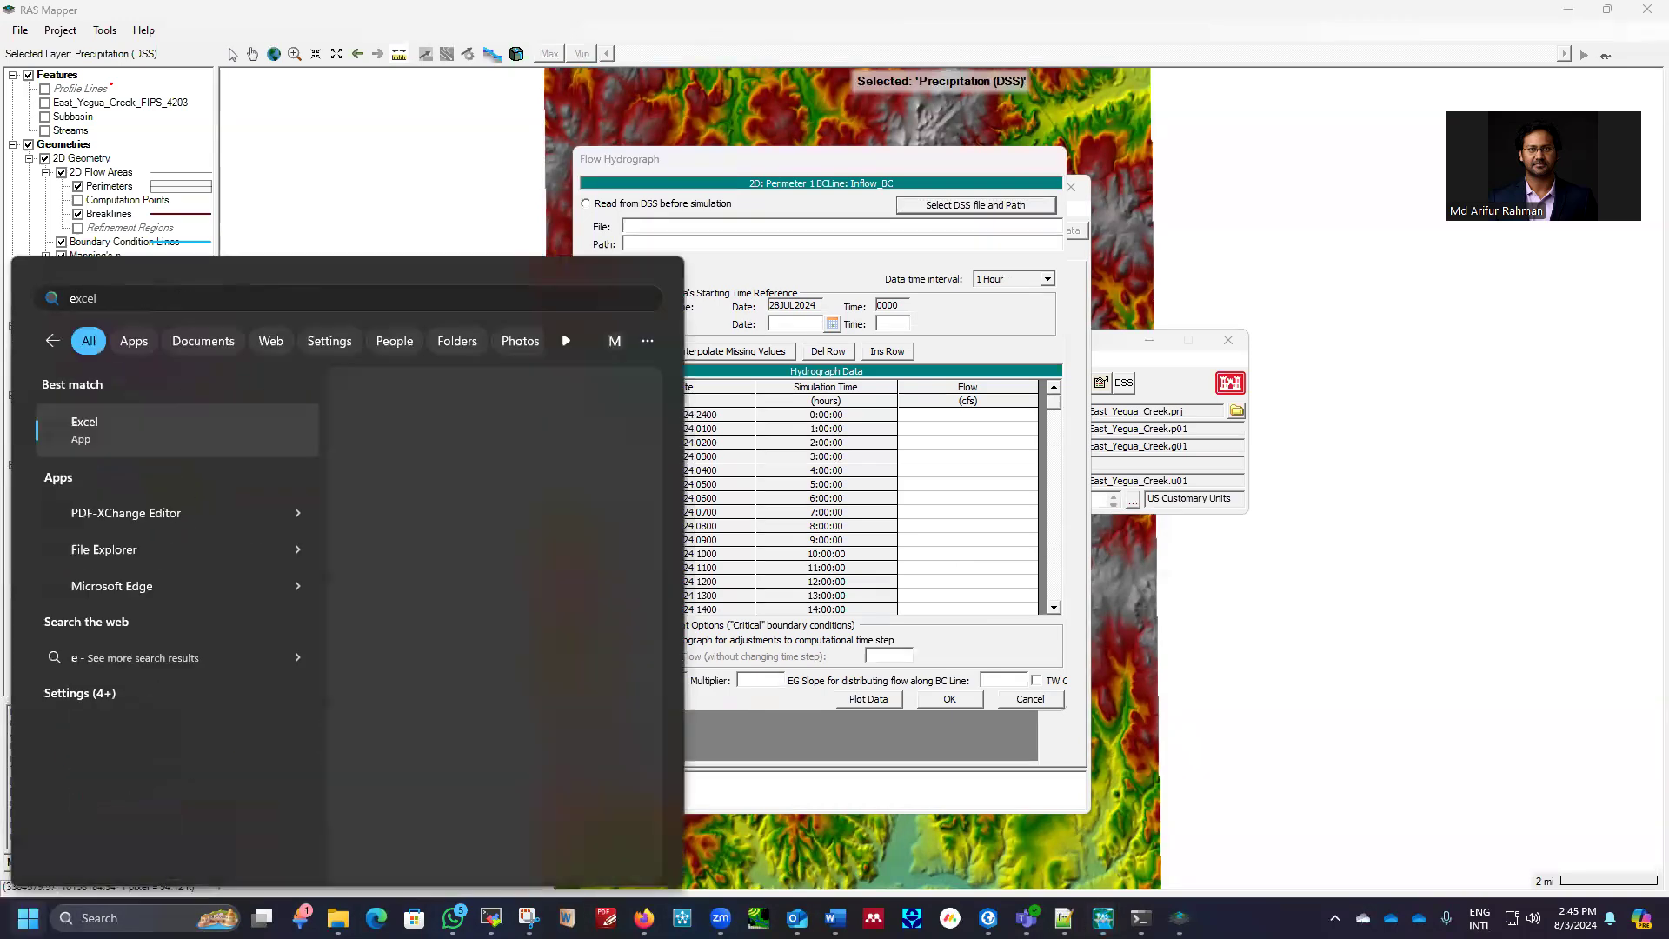
{"action": "key", "text": "Return"}
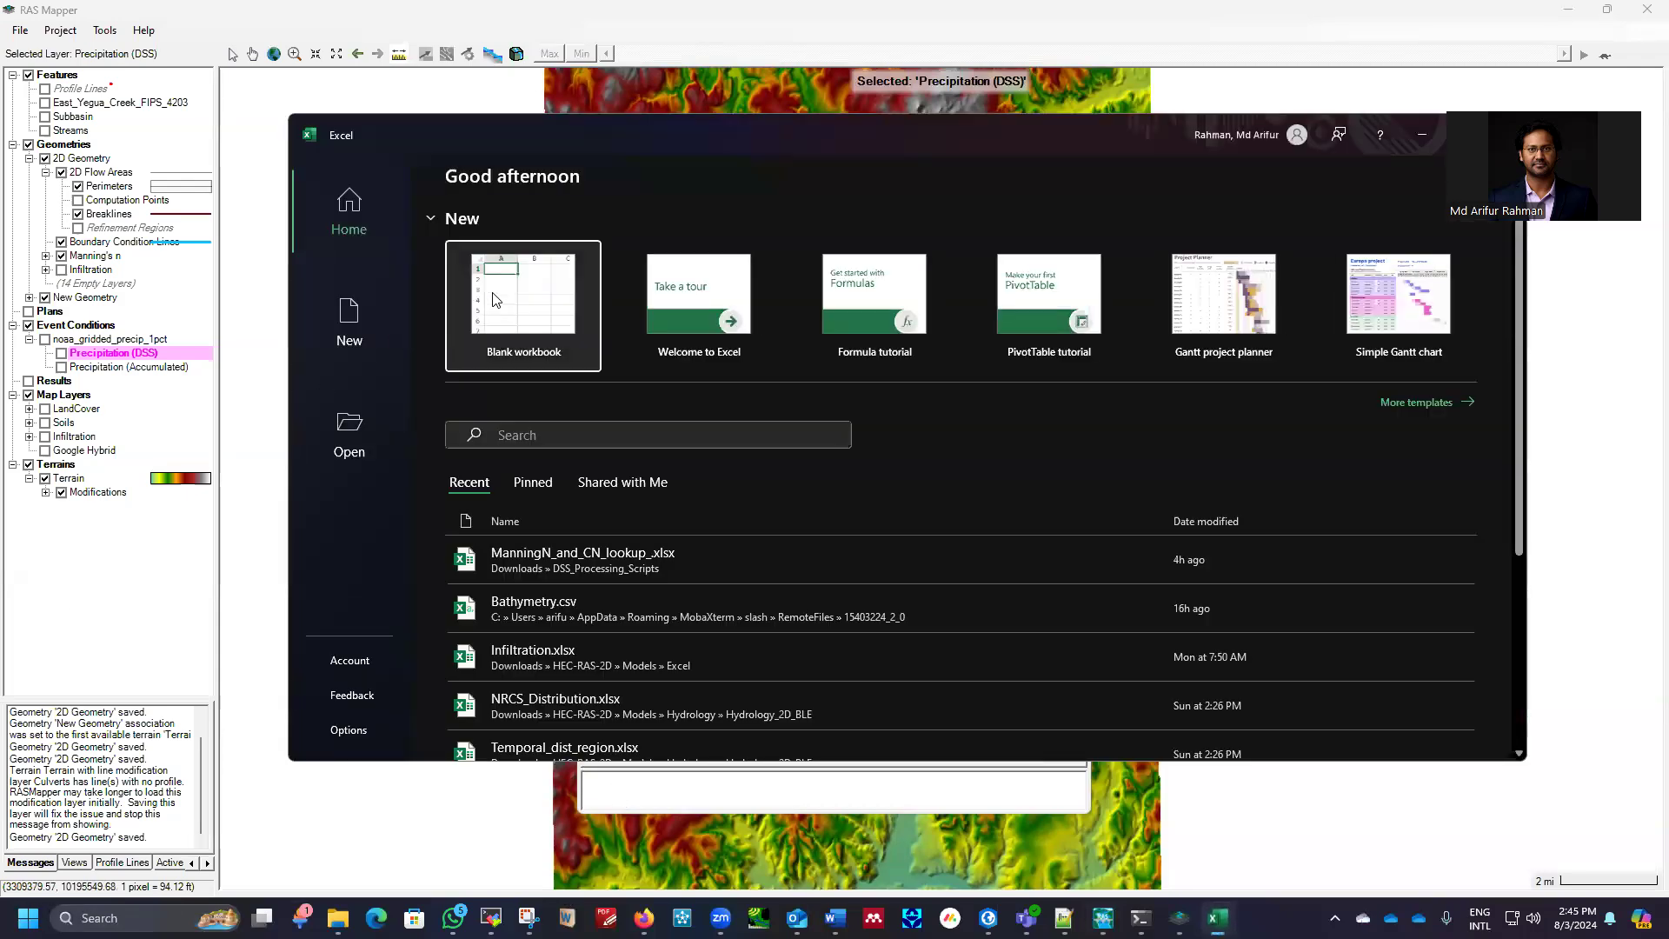
{"action": "left_click", "coordinate": [505, 300]}
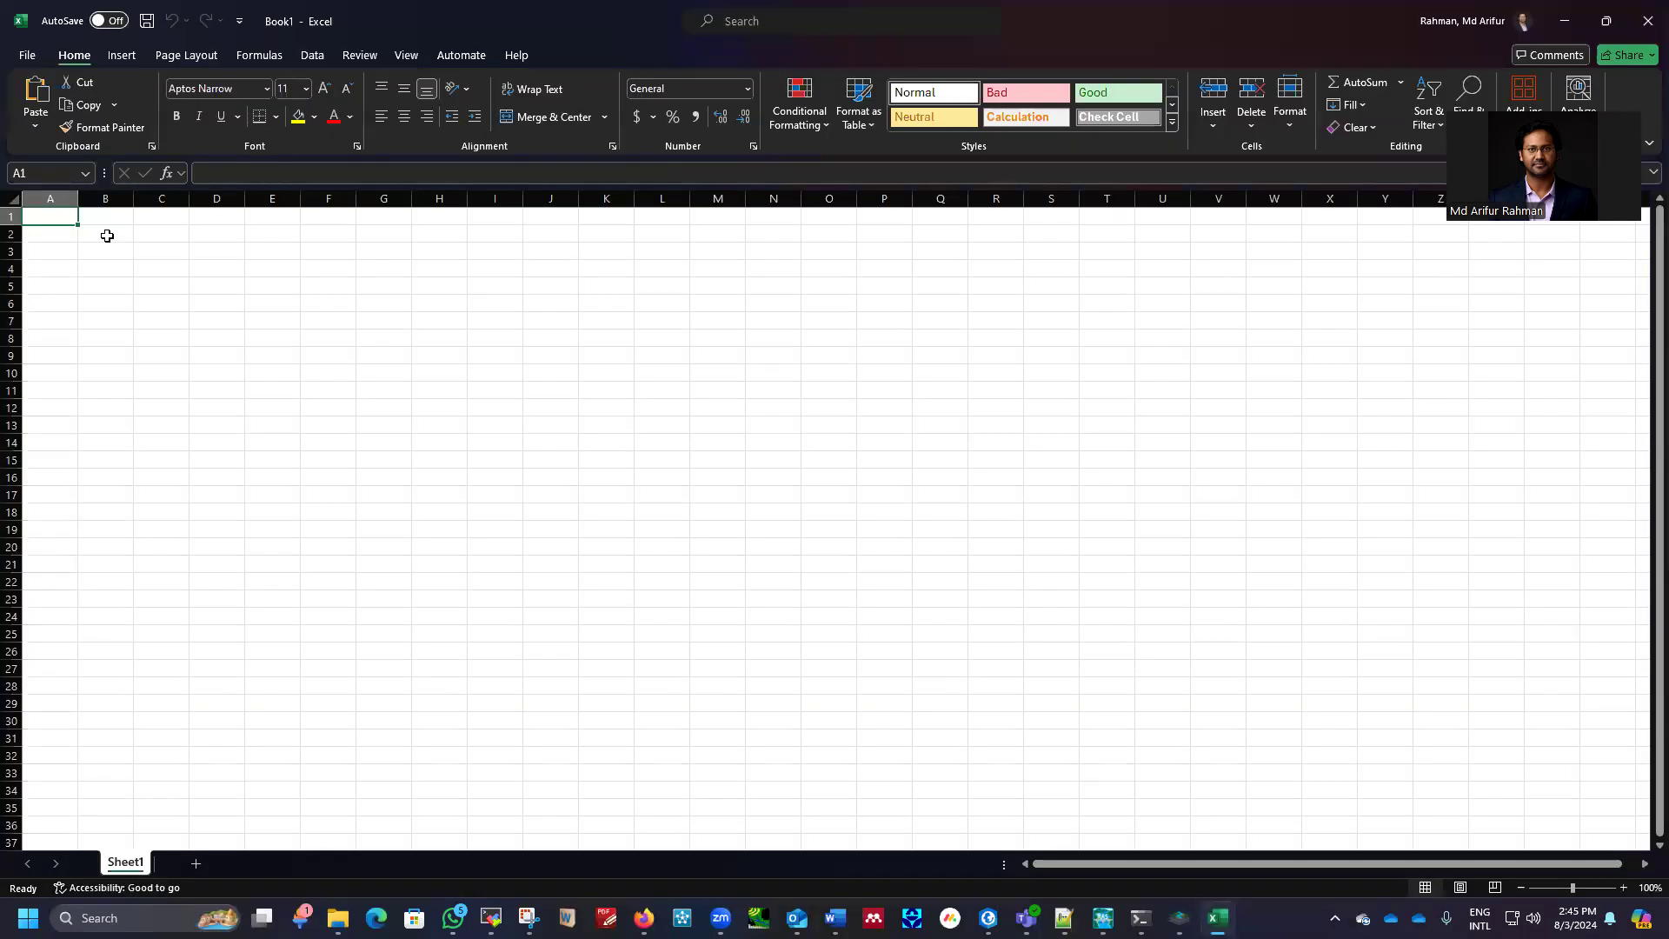
Enter the timestamp 07/28/2024 00:00 in cell B2
{"action": "left_click", "coordinate": [107, 235]}
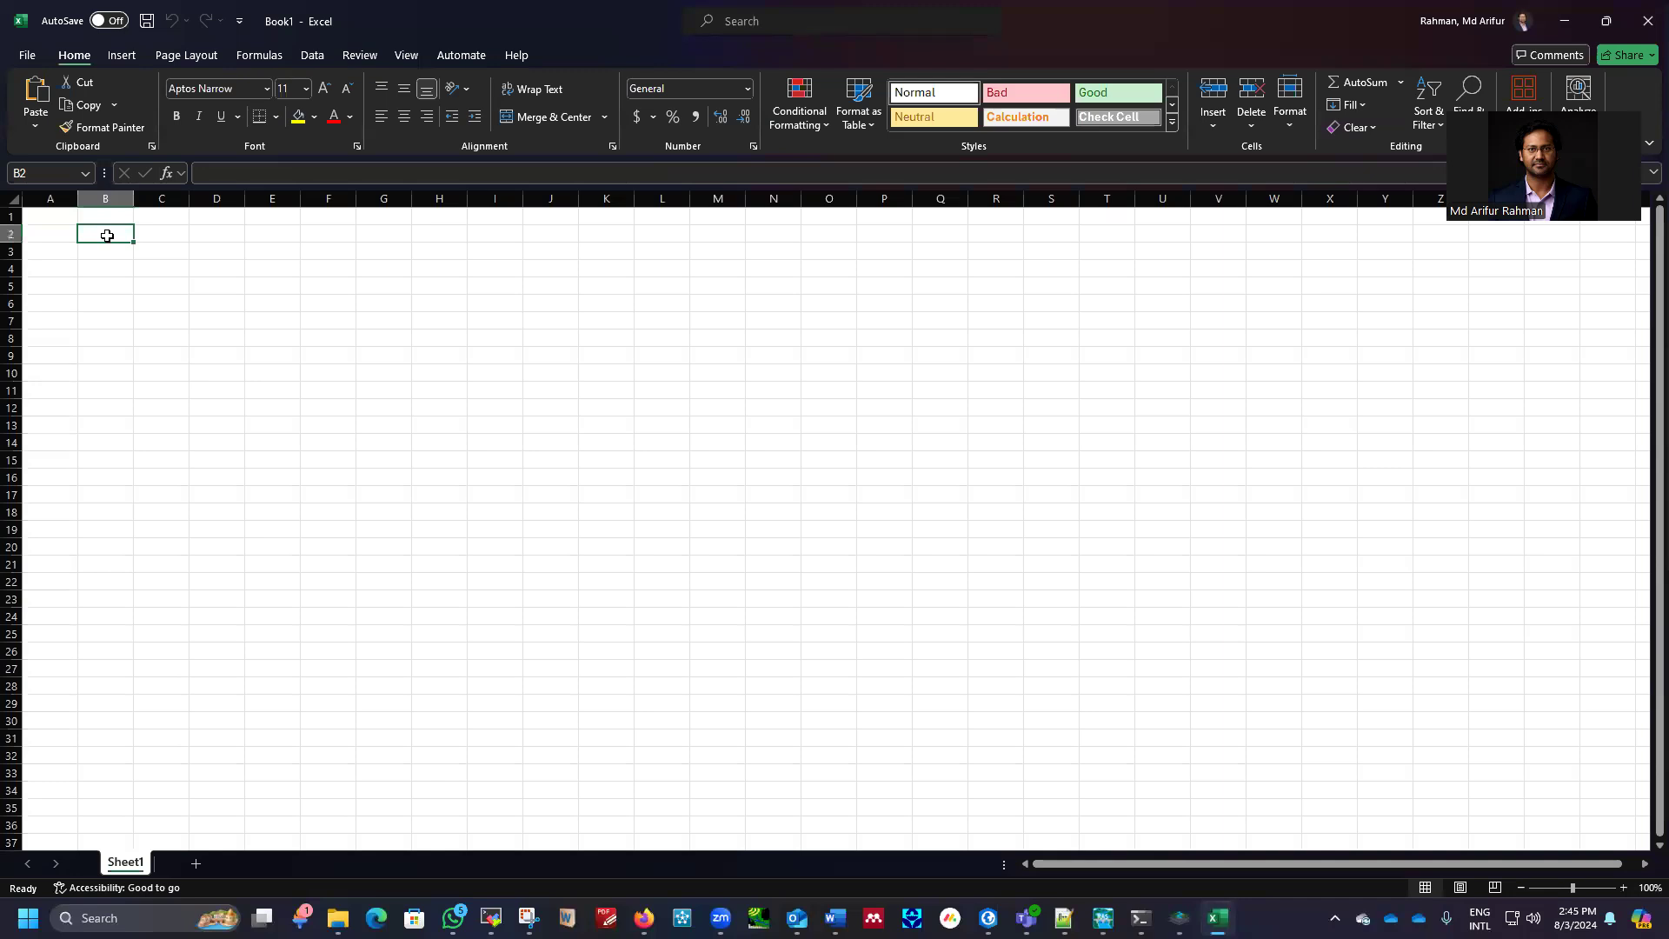
{"action": "type", "text": "0"}
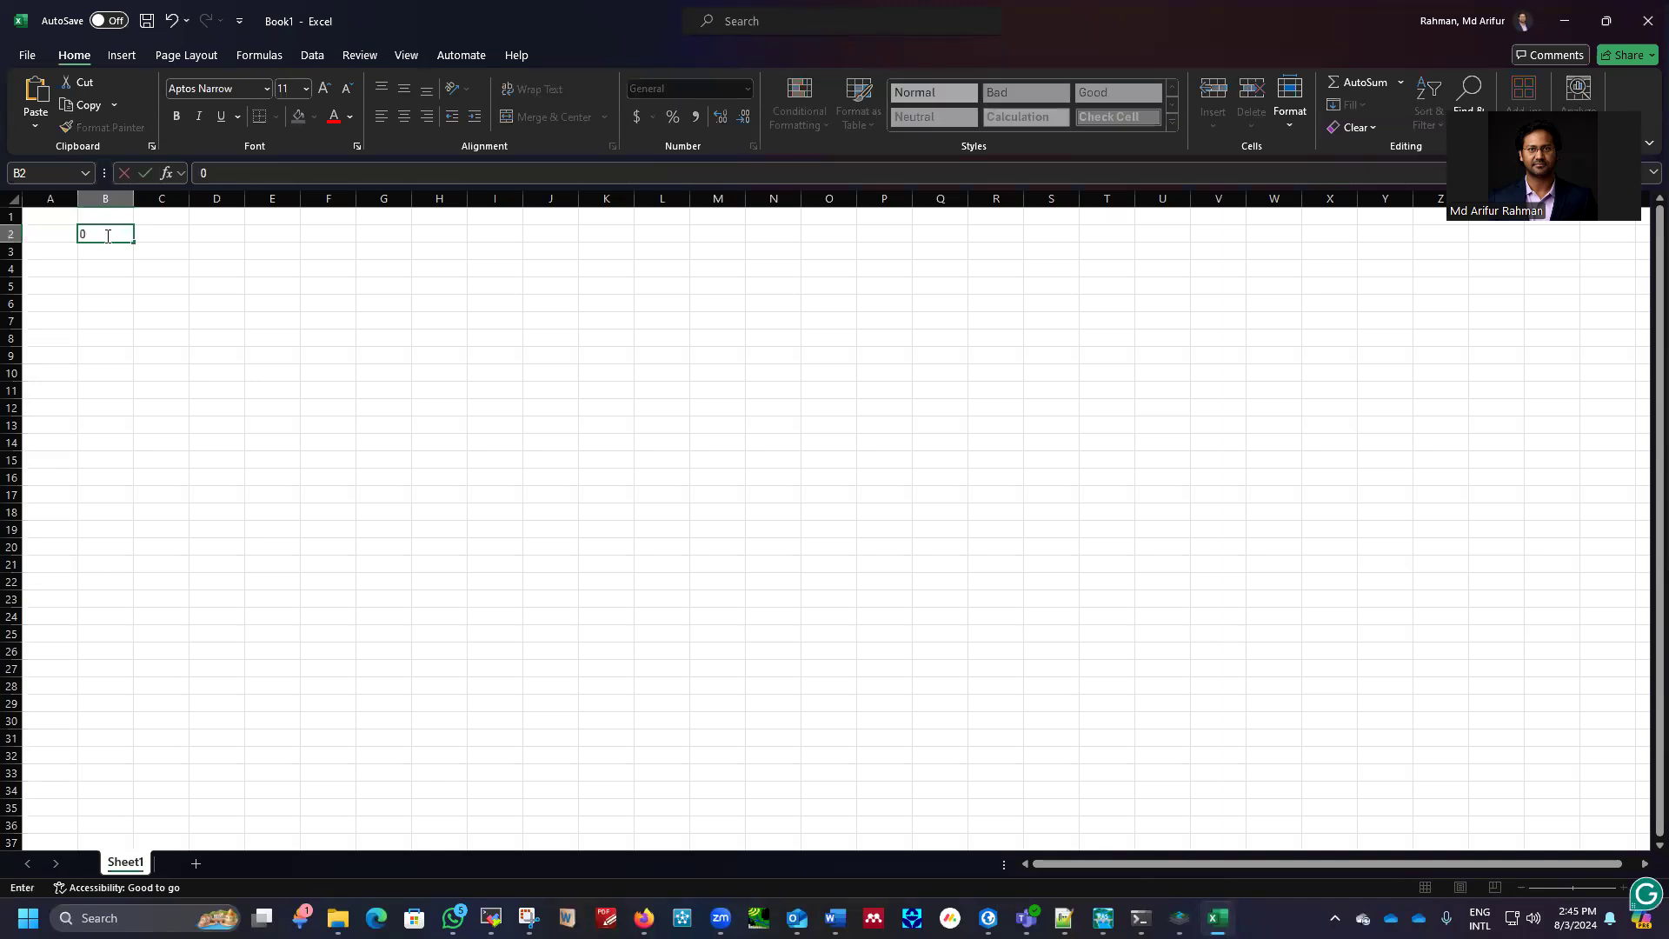
{"action": "type", "text": "7/28/2024 00:00"}
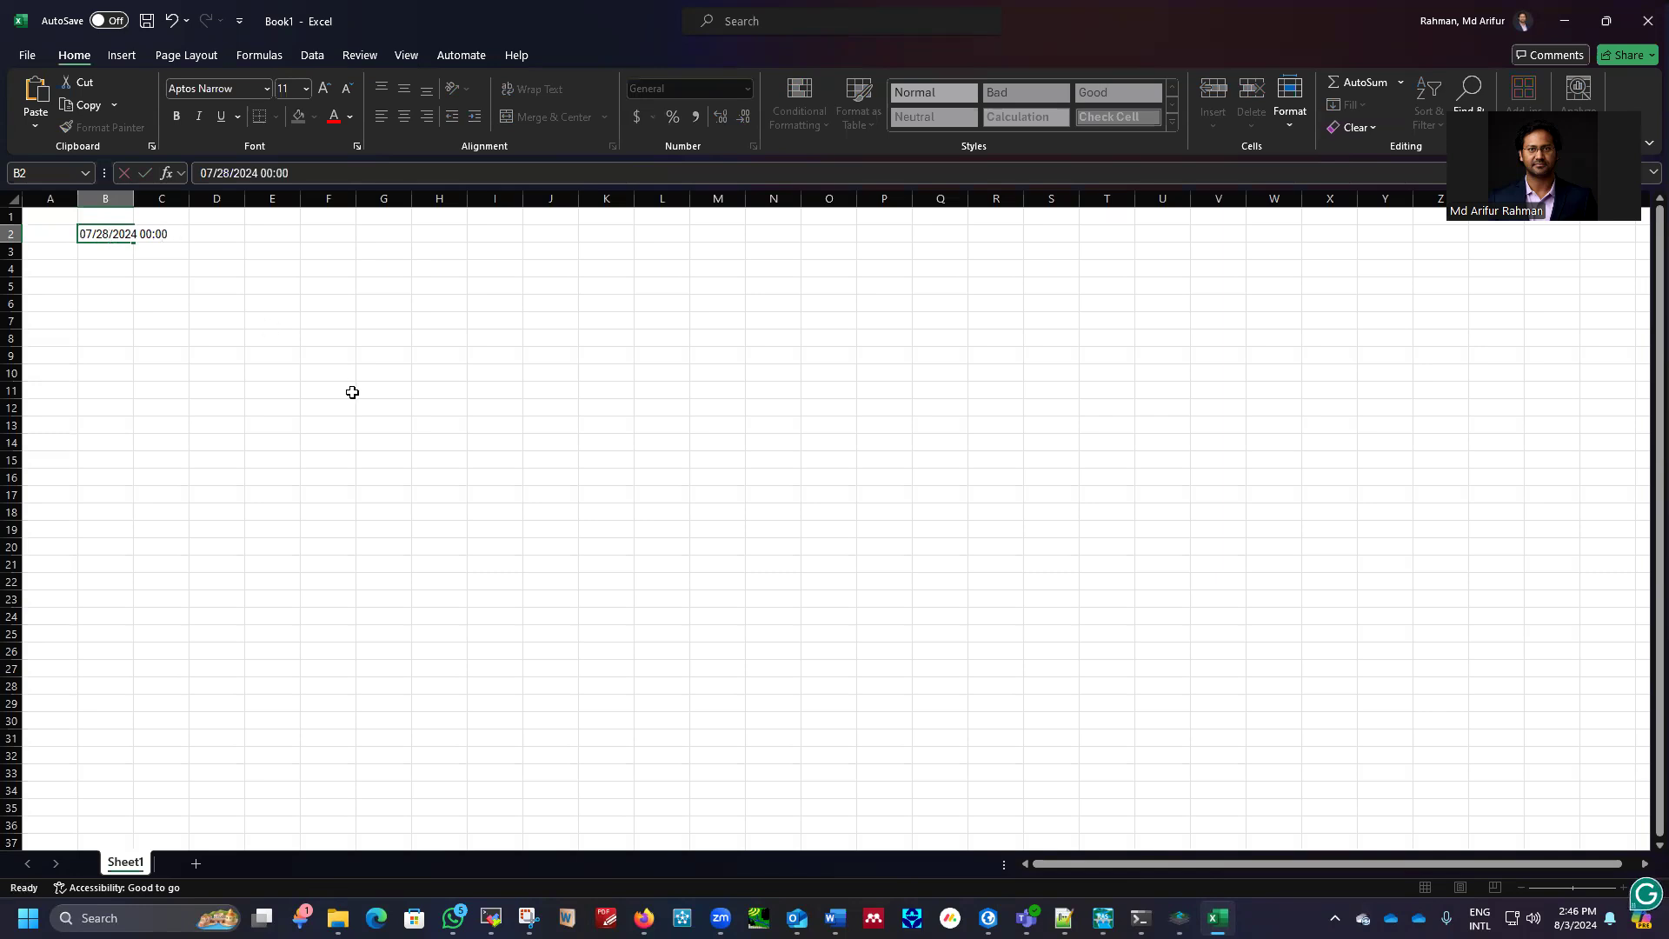
{"action": "left_click", "coordinate": [350, 391]}
{"action": "left_click", "coordinate": [139, 233]}
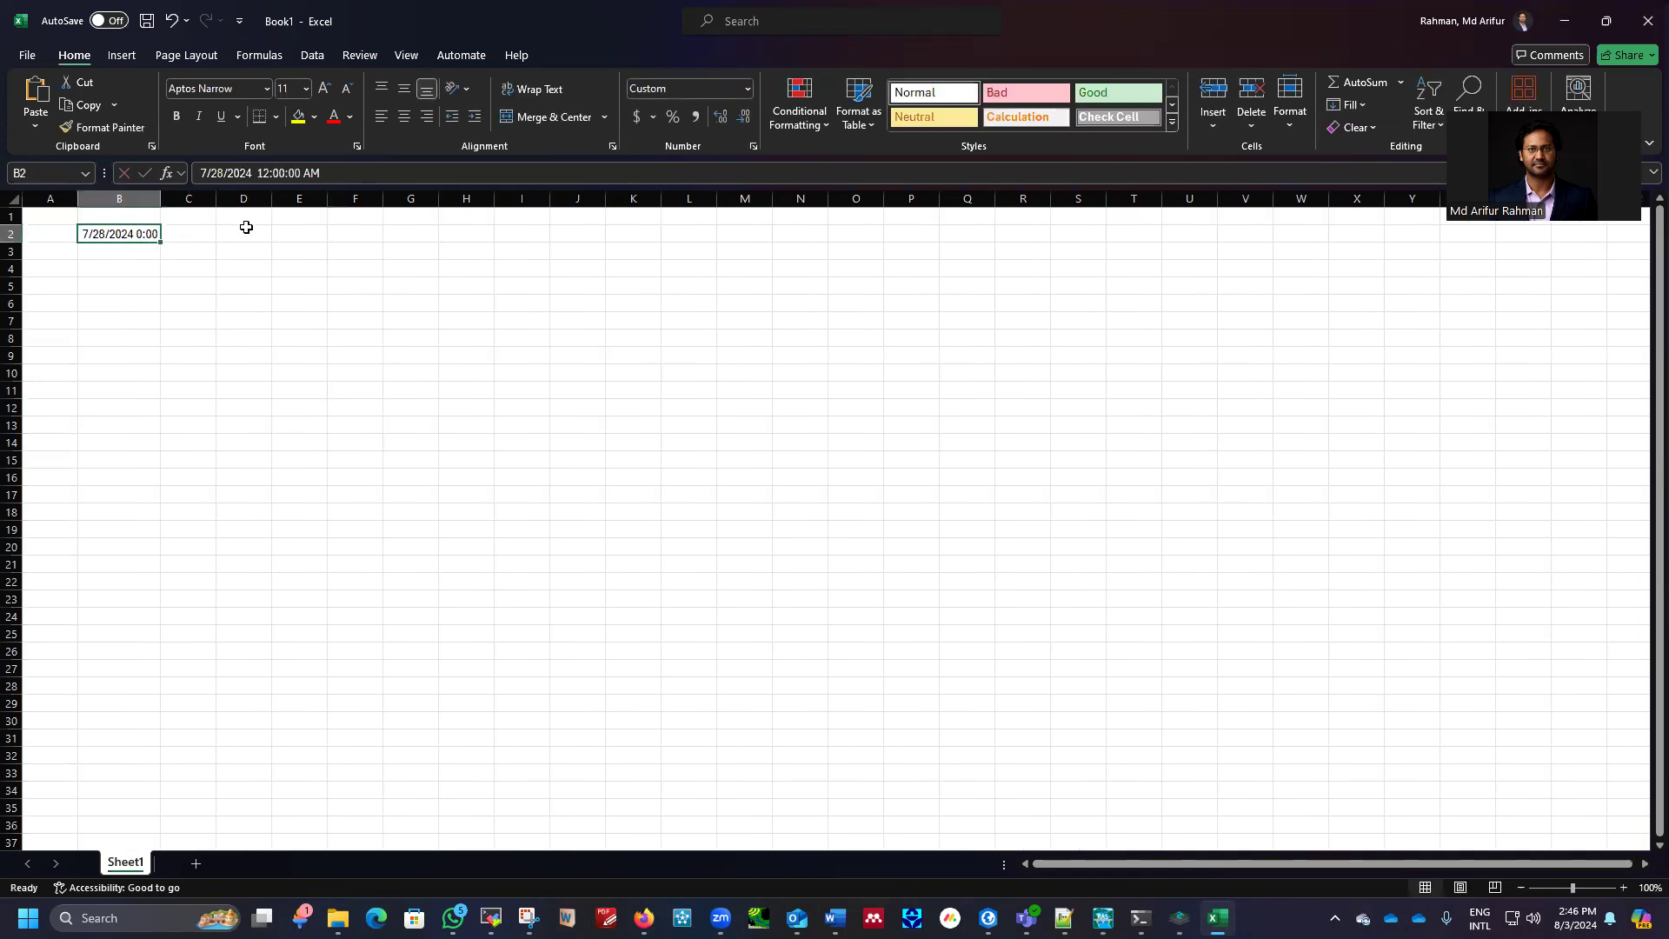
Fill the date from B2 into B3 and change B3 to 7/28/2024 1:00 AM
{"action": "left_click_drag", "start_coordinate": [160, 244], "coordinate": [161, 260]}
{"action": "left_click", "coordinate": [136, 250]}
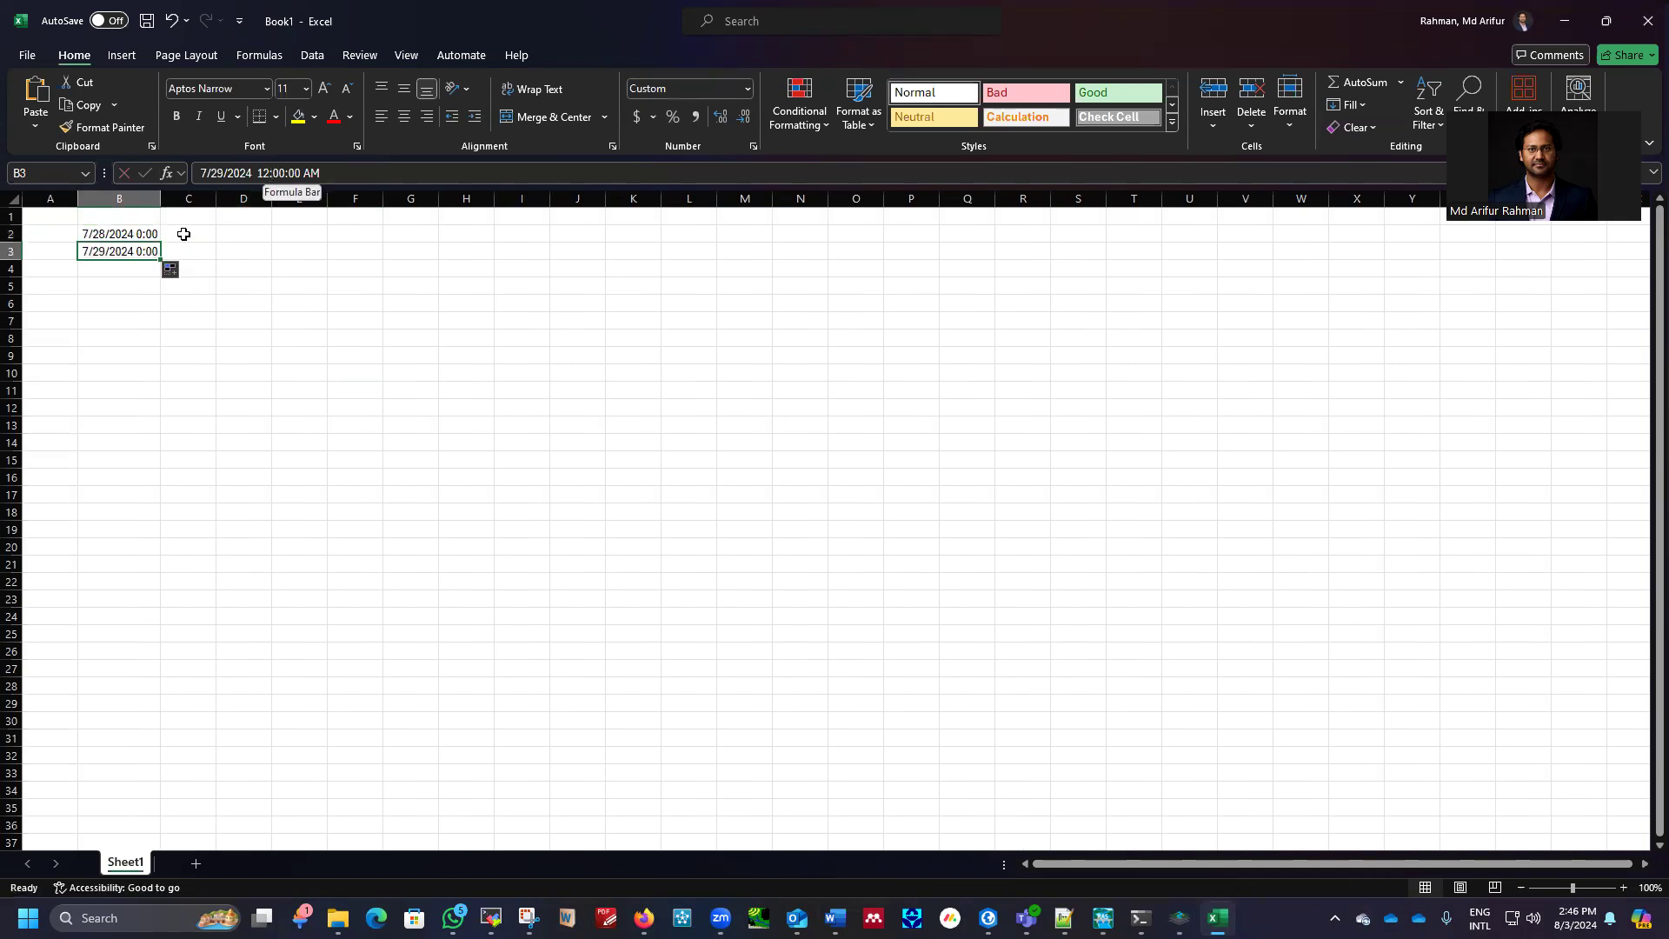
{"action": "left_click", "coordinate": [109, 236]}
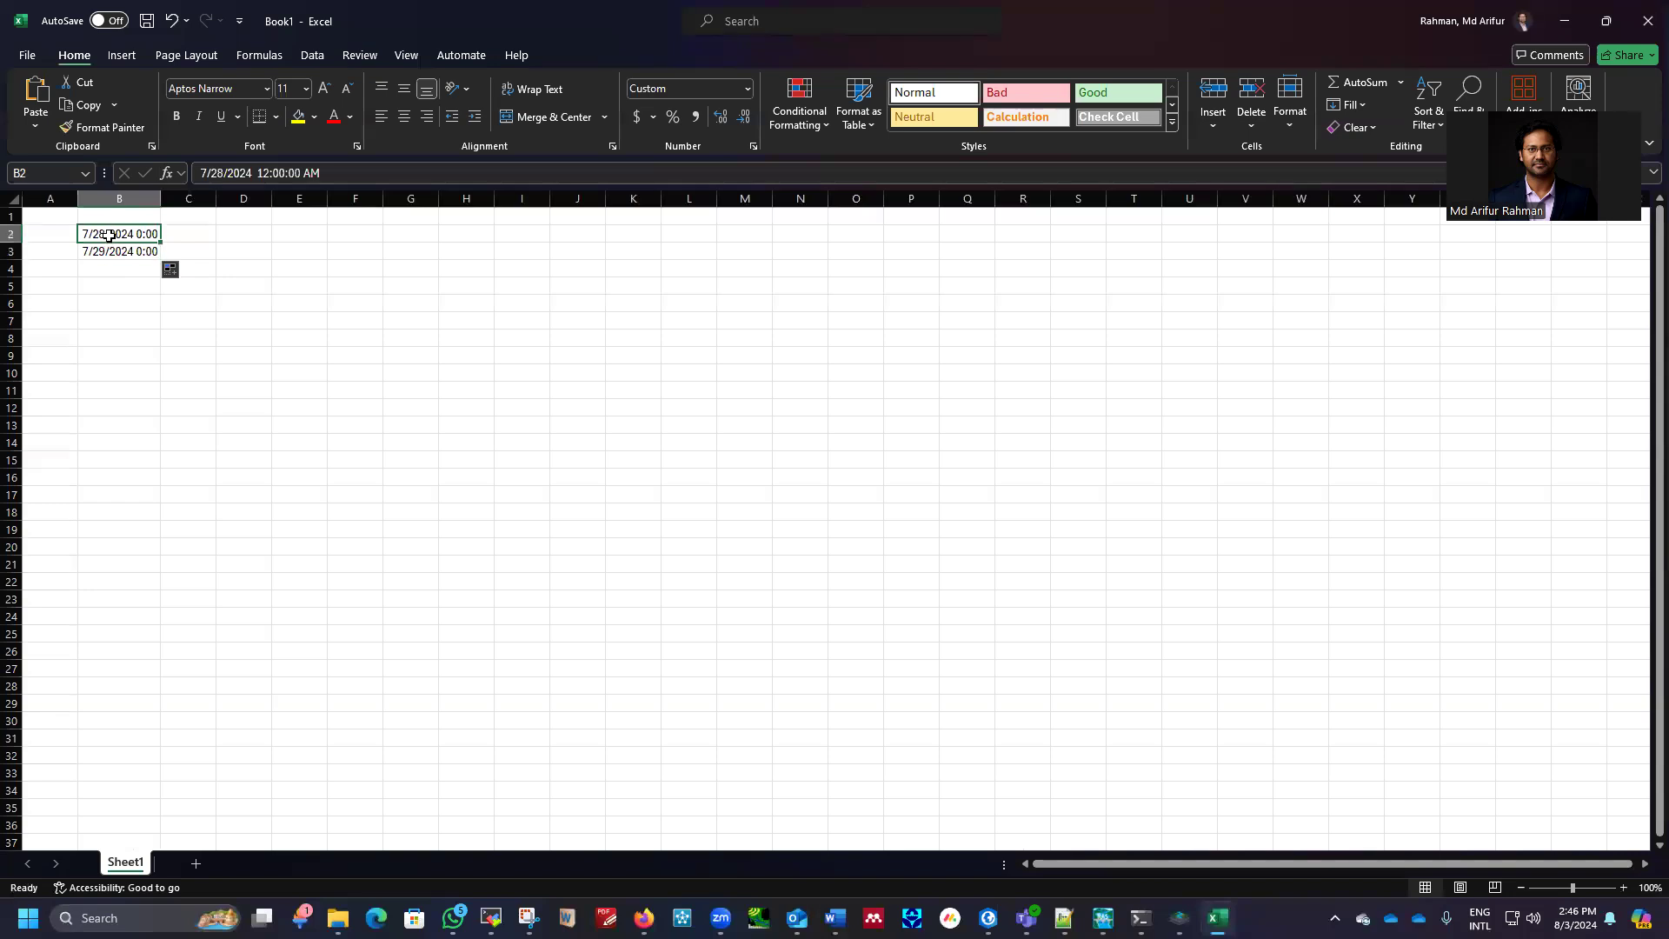
{"action": "left_click", "coordinate": [112, 254]}
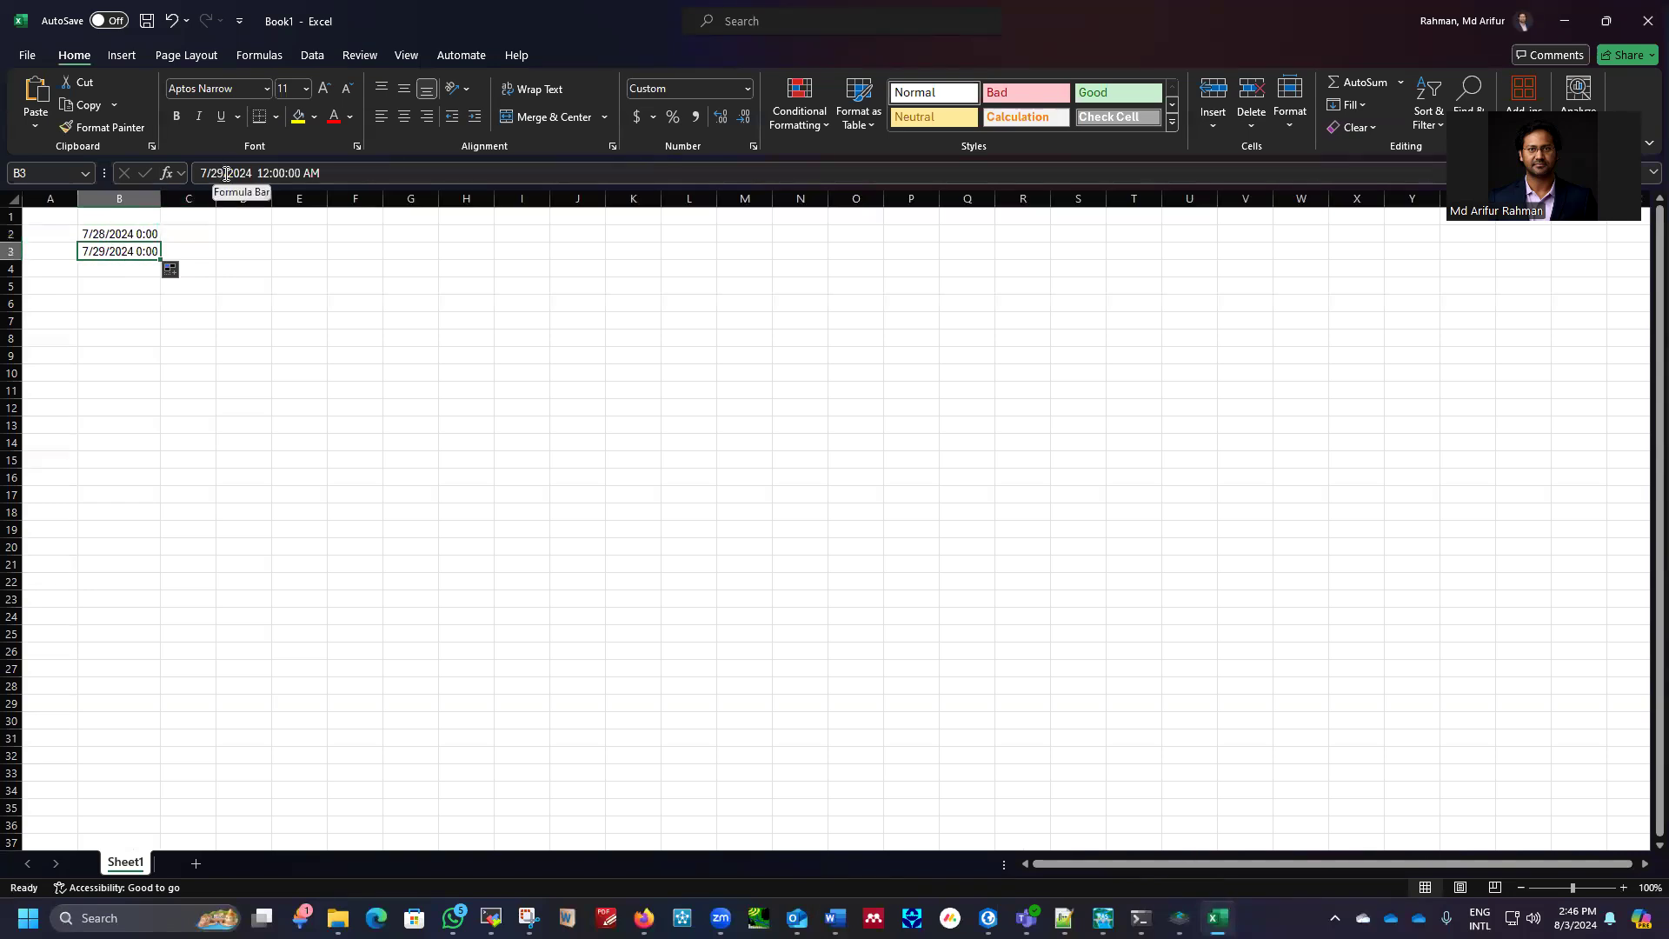
{"action": "left_click", "coordinate": [230, 173]}
{"action": "key", "text": "BackSpace"}
{"action": "type", "text": "8"}
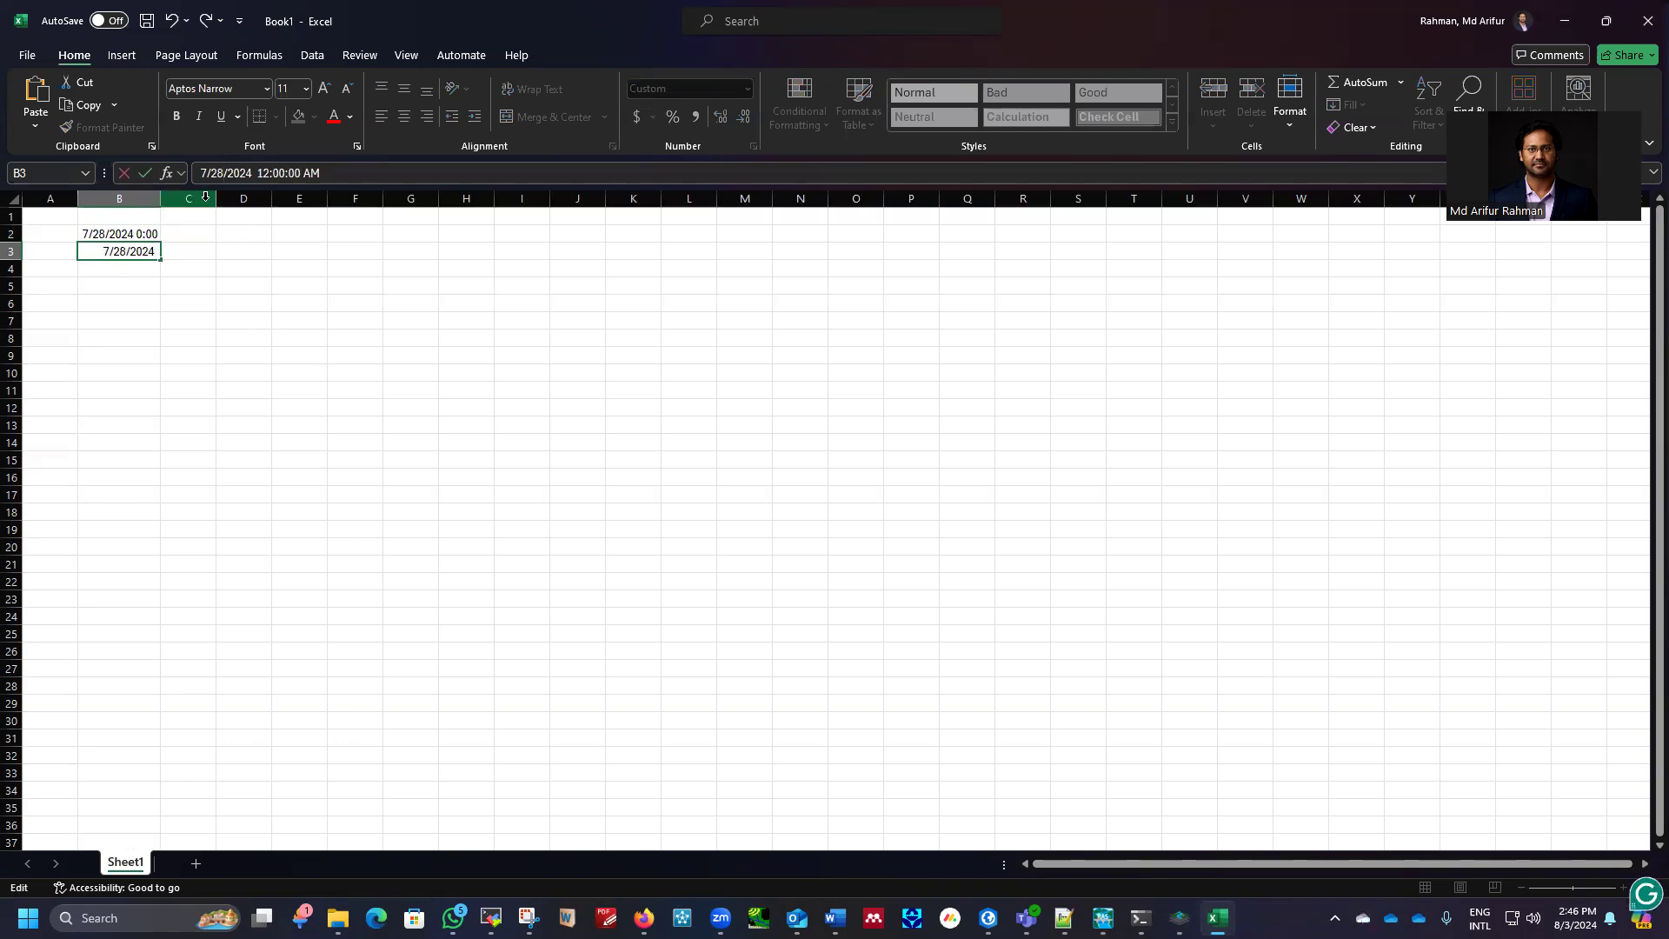
{"action": "key", "text": "ctrl+Right"}
{"action": "key", "text": "Delete"}
{"action": "key", "text": "Delete"}
{"action": "type", "text": "0"}
{"action": "left_click", "coordinate": [279, 367]}
Fill the hourly timestamps from B2:B3 down to B36 and fit column B to its contents
{"action": "left_click_drag", "start_coordinate": [136, 235], "coordinate": [165, 833]}
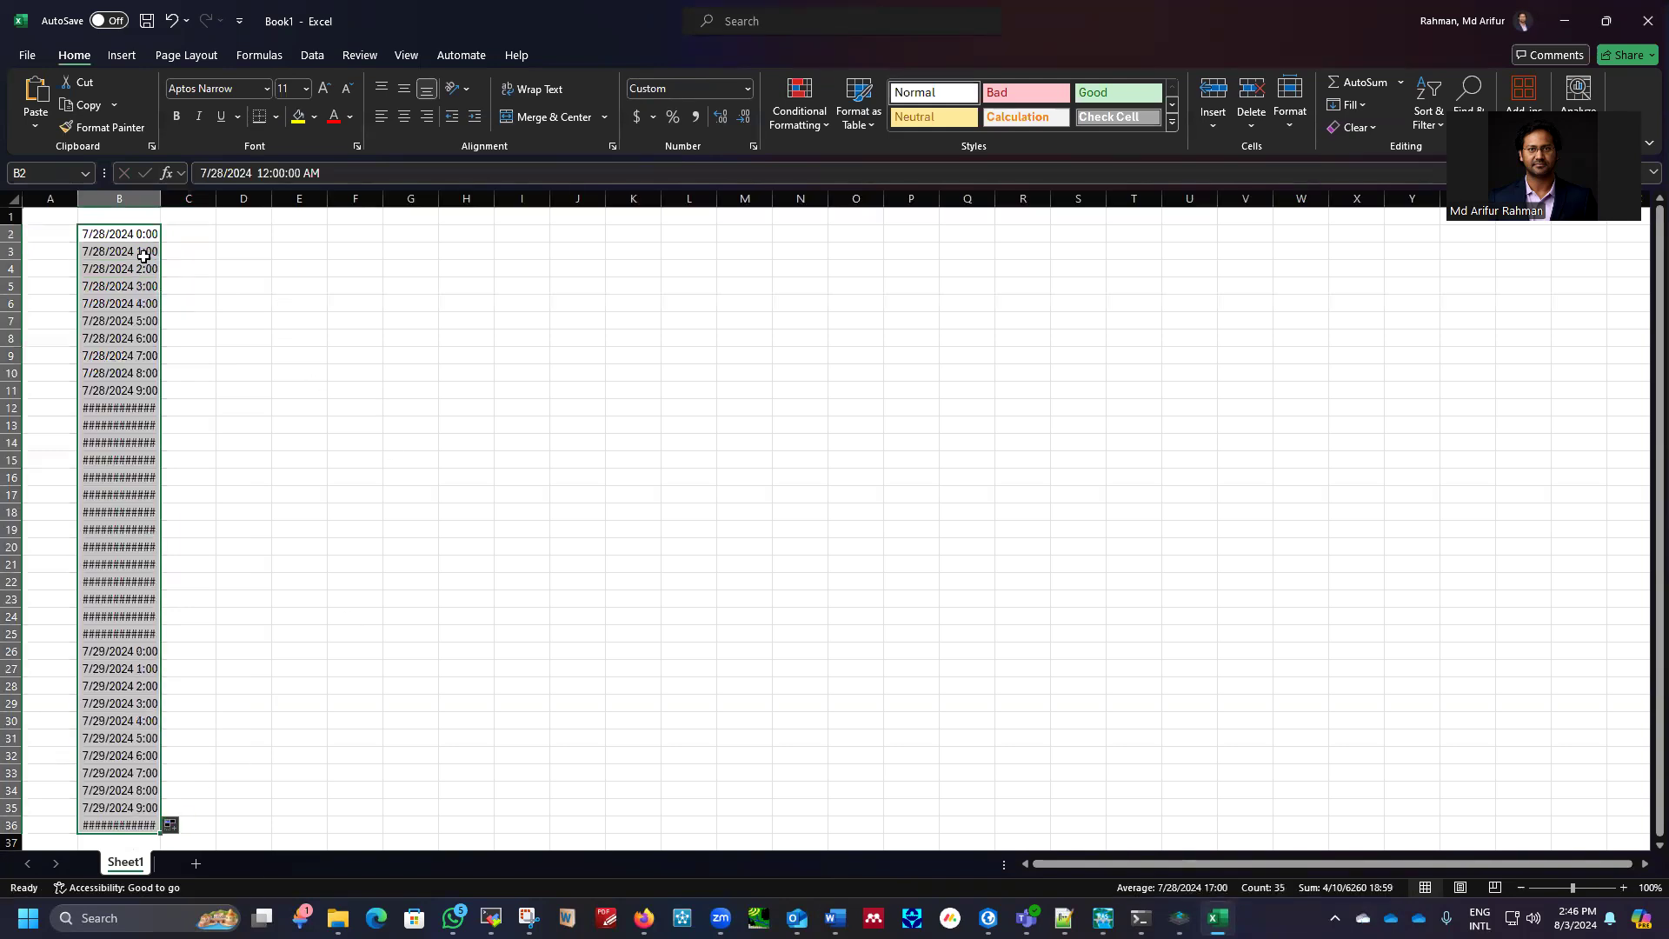
{"action": "double_click", "coordinate": [161, 199]}
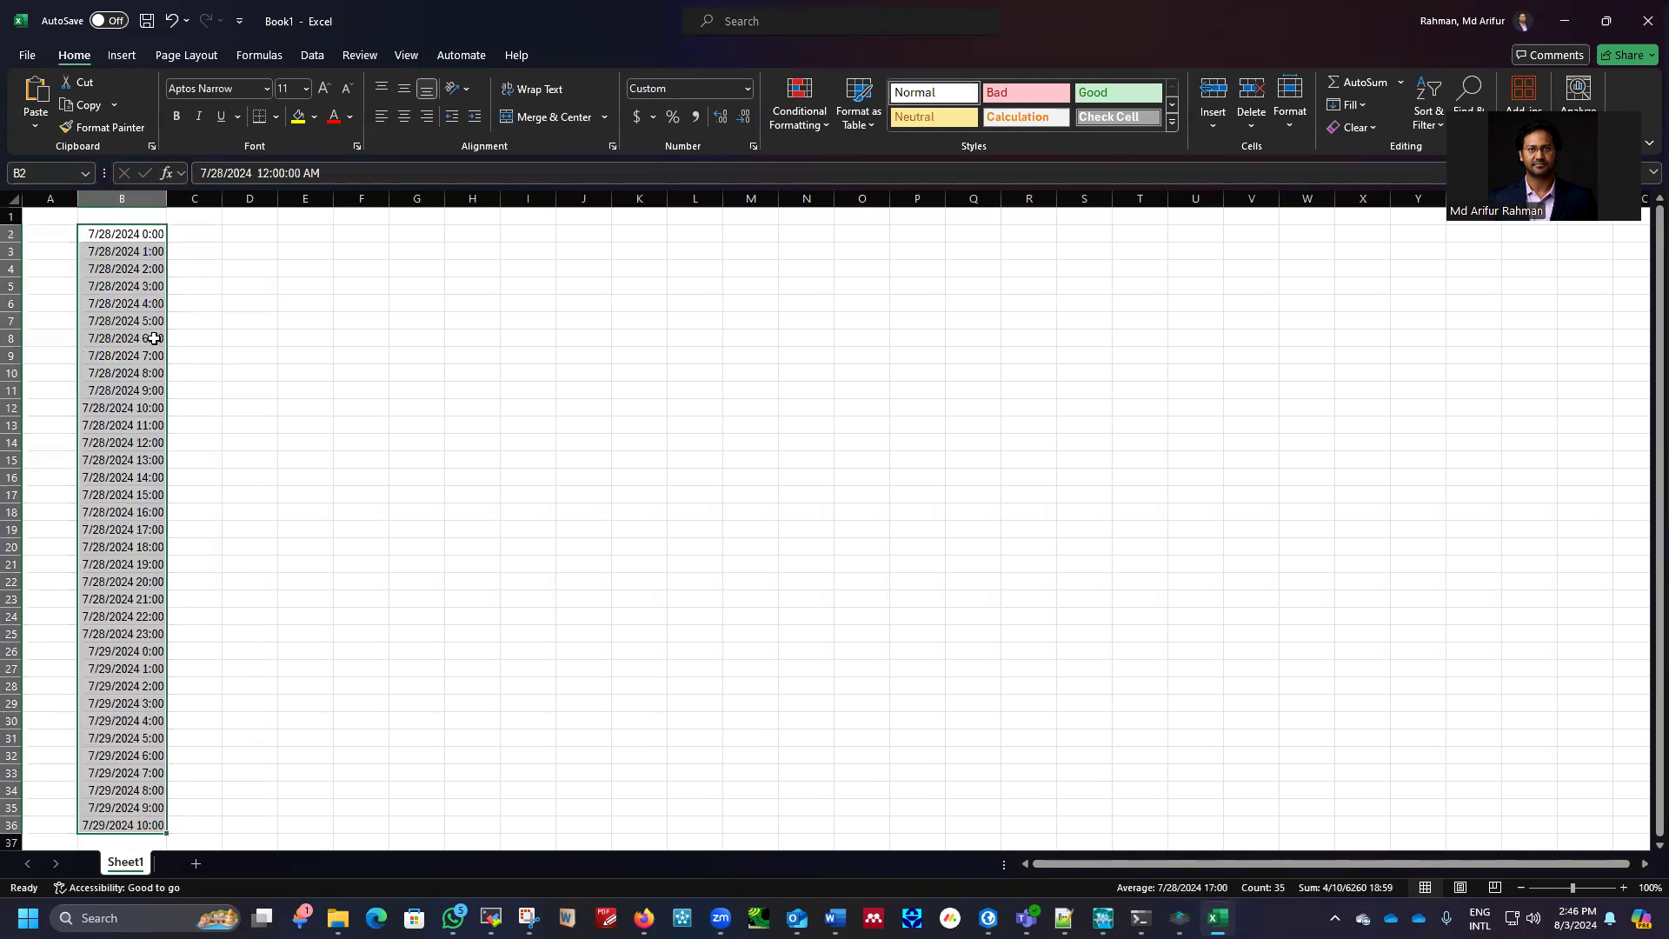
Extend the timestamp fill from B36 down column B to row 191
{"action": "scroll", "coordinate": [154, 338], "scroll_direction": "down", "scroll_amount": 2}
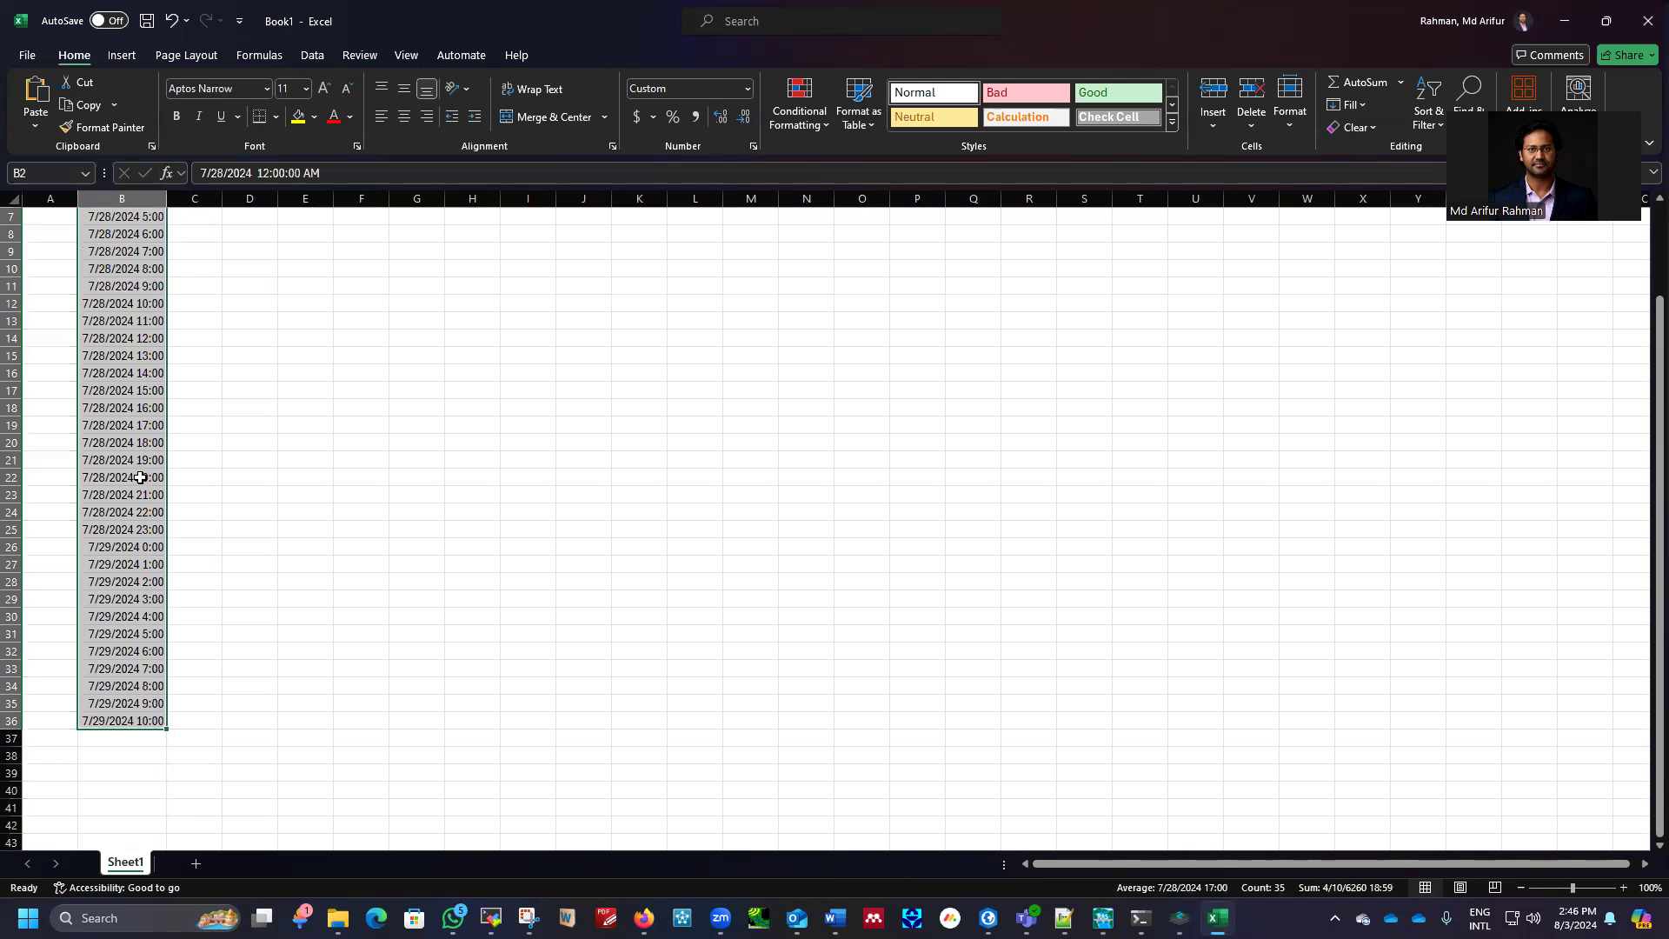
{"action": "scroll", "coordinate": [120, 481], "scroll_direction": "down", "scroll_amount": 3}
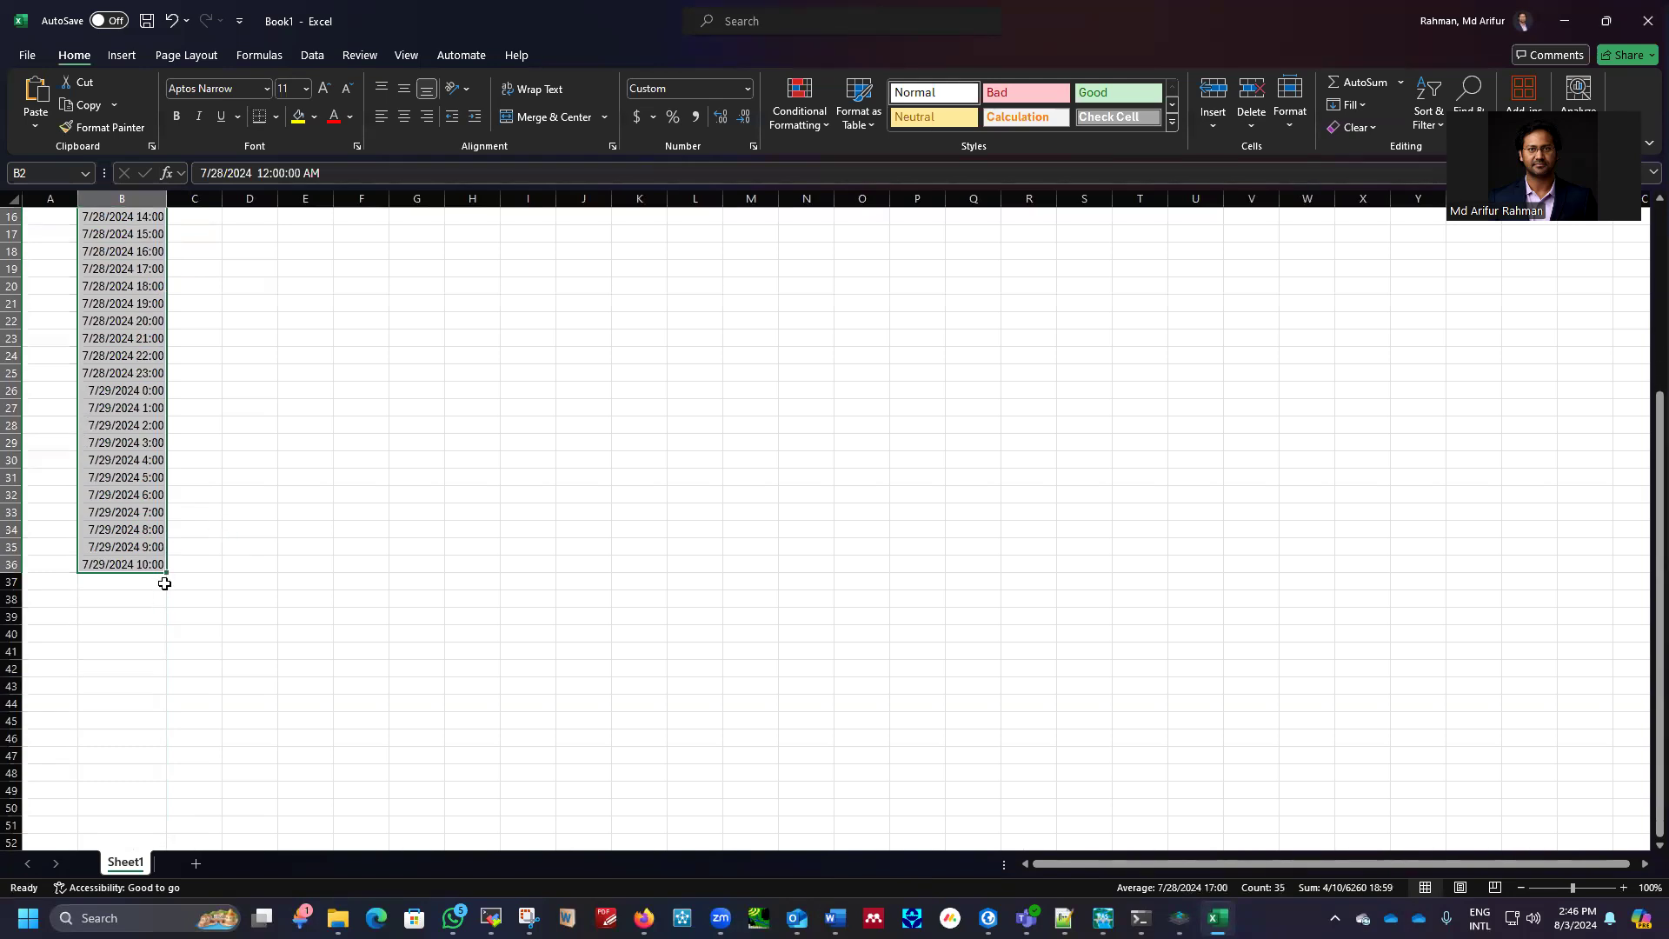
{"action": "left_click_drag", "start_coordinate": [166, 572], "coordinate": [161, 652]}
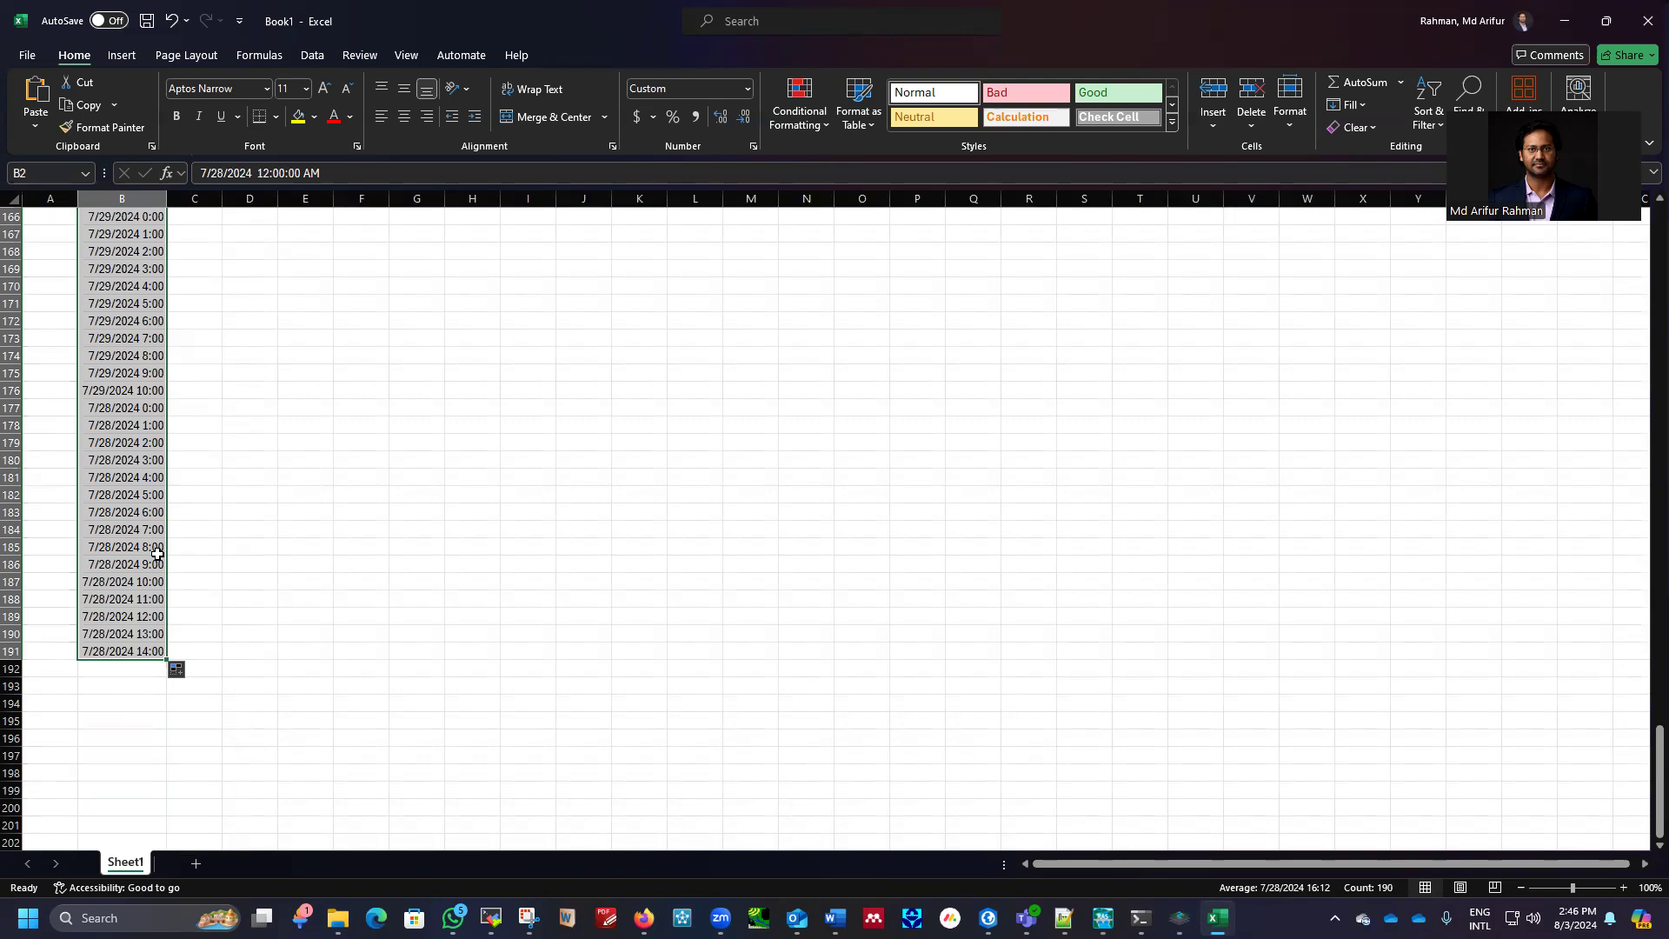
{"action": "scroll", "coordinate": [130, 536], "scroll_direction": "up", "scroll_amount": 20}
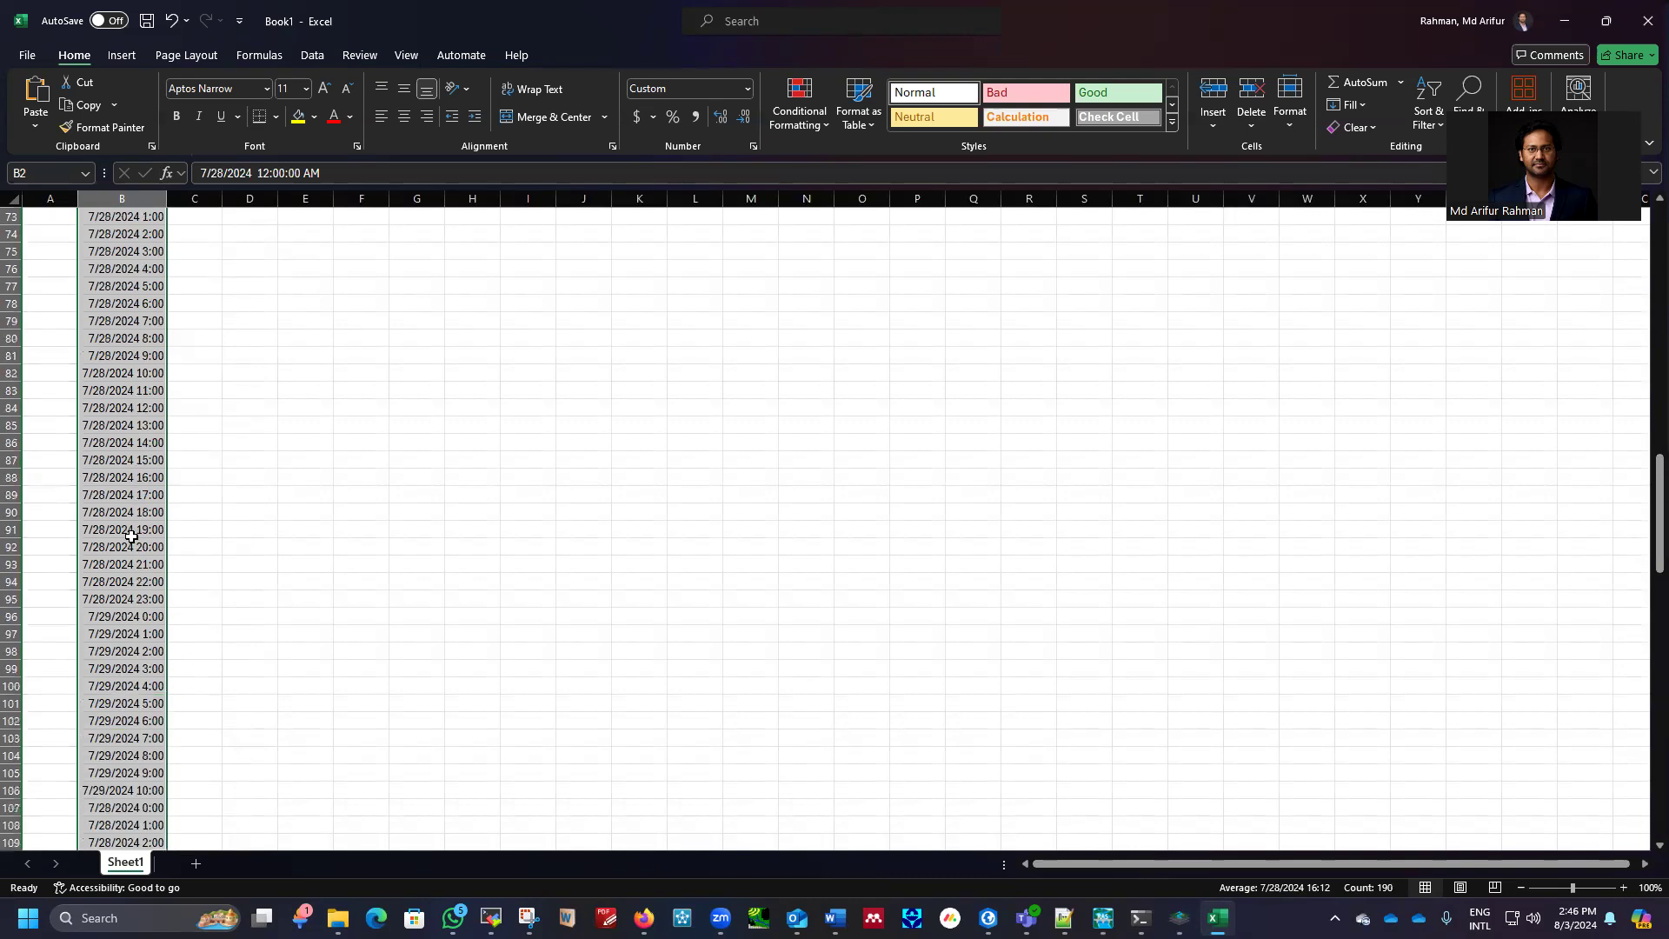
Refill column B with a continuous hourly series from B2:B3 down to row 191 and check the timestamps
{"action": "scroll", "coordinate": [131, 536], "scroll_direction": "up", "scroll_amount": 15}
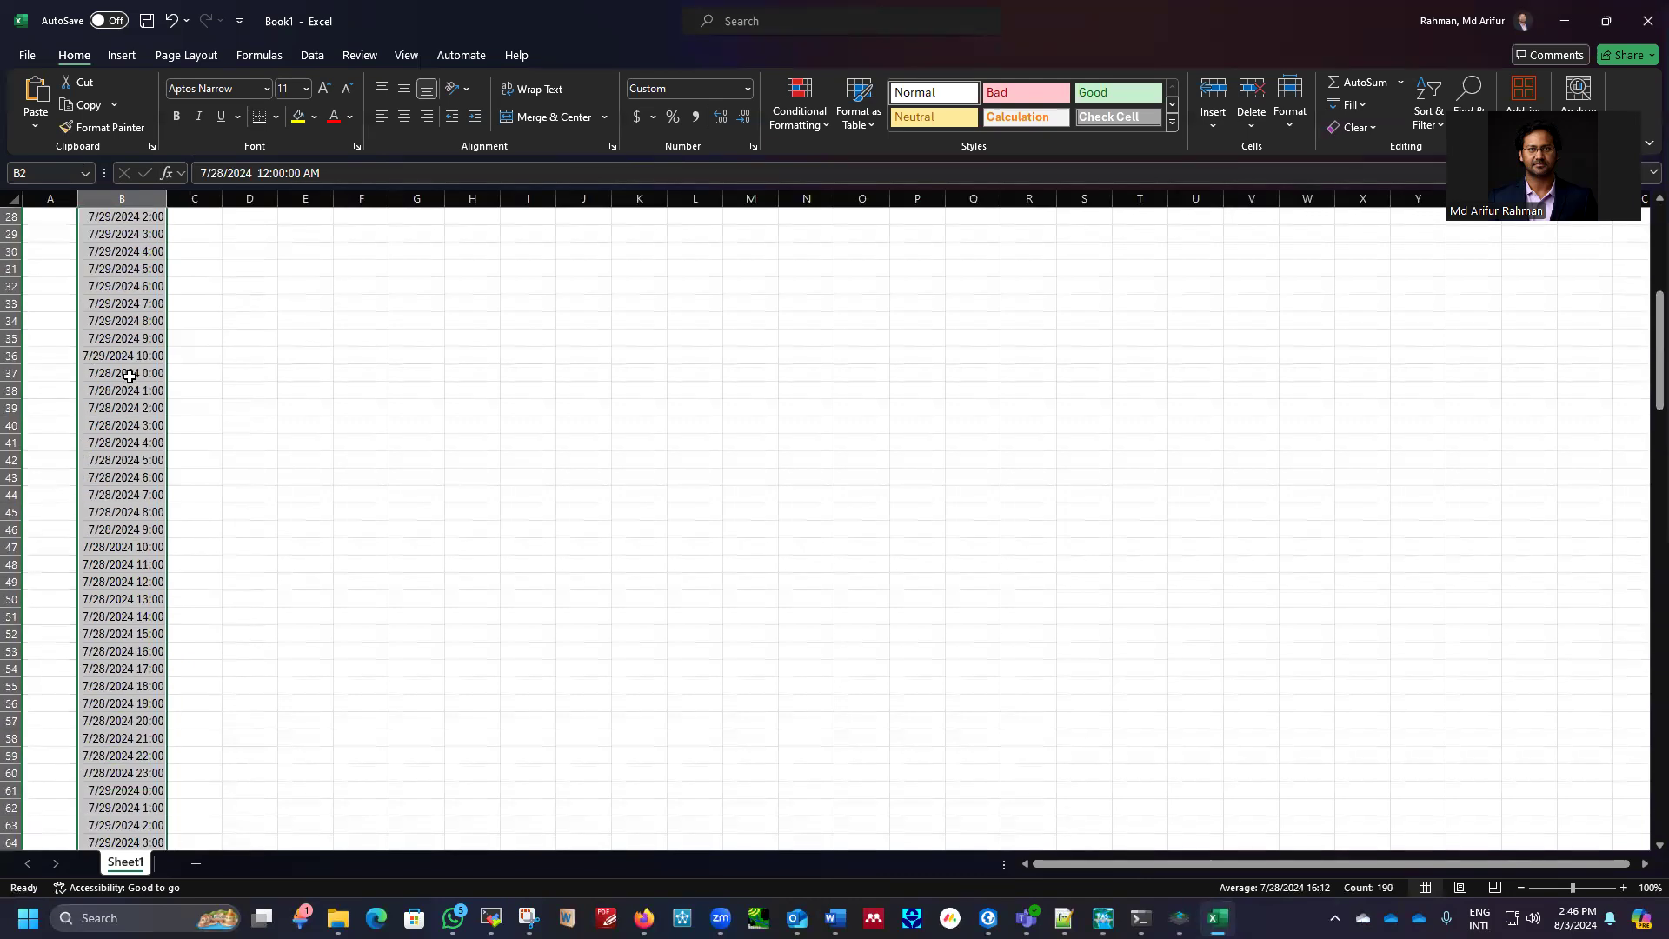
{"action": "scroll", "coordinate": [116, 363], "scroll_direction": "up", "scroll_amount": 1}
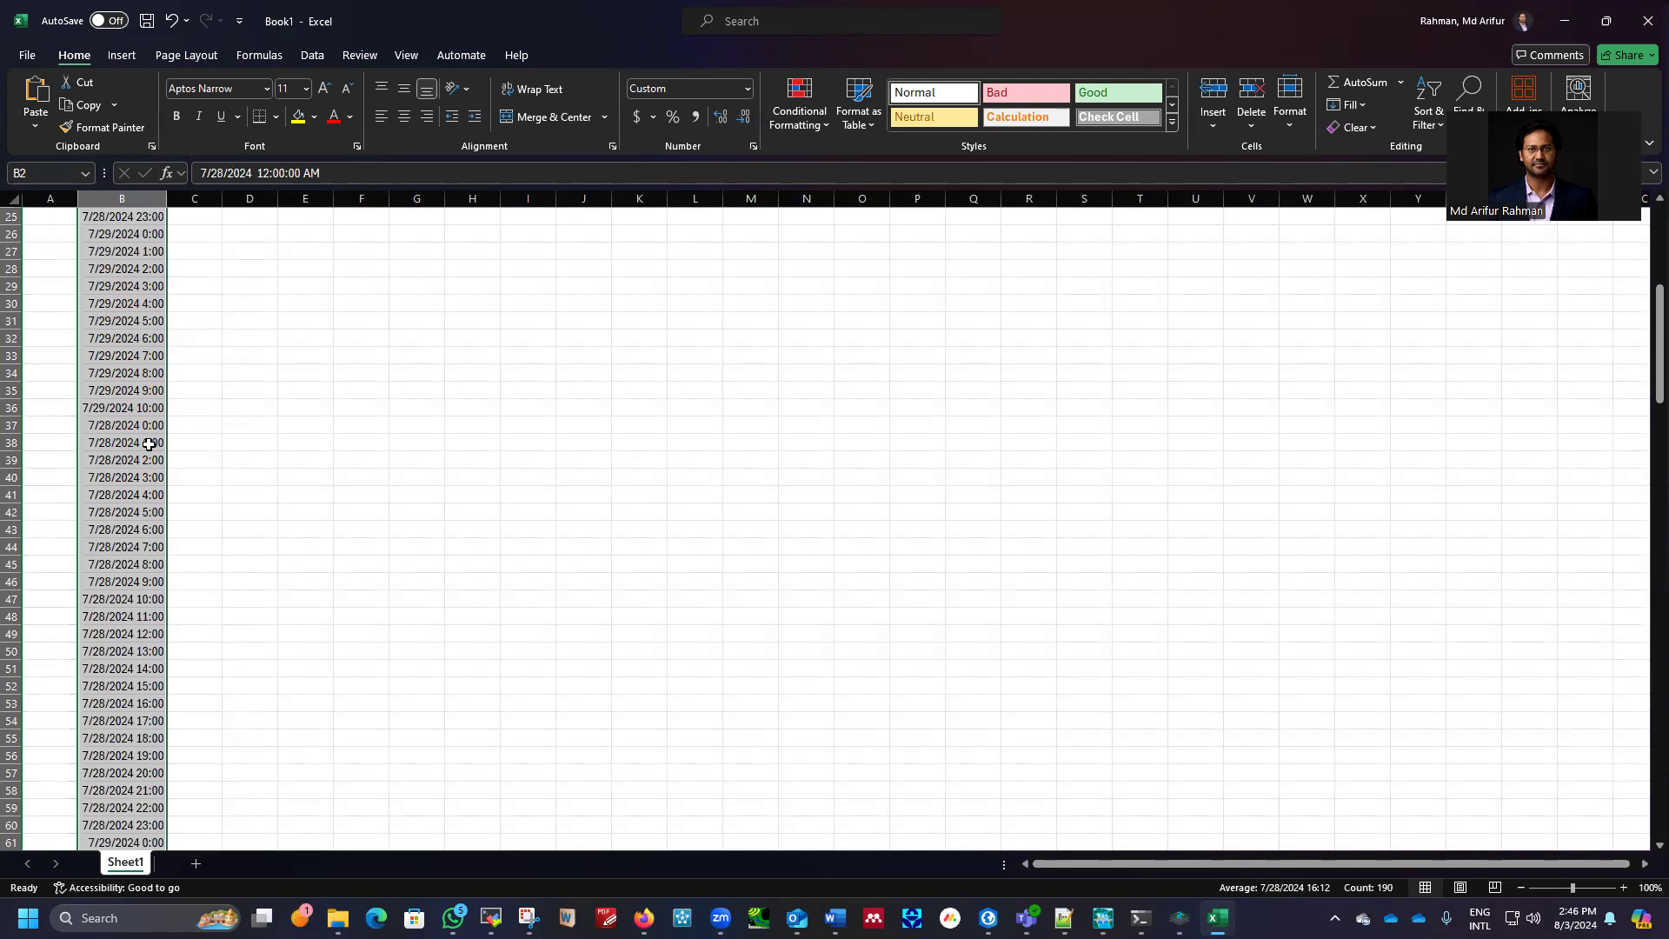
{"action": "scroll", "coordinate": [174, 426], "scroll_direction": "up", "scroll_amount": 8}
{"action": "left_click", "coordinate": [224, 289]}
{"action": "left_click_drag", "start_coordinate": [149, 231], "coordinate": [160, 250]}
{"action": "double_click", "coordinate": [168, 259]}
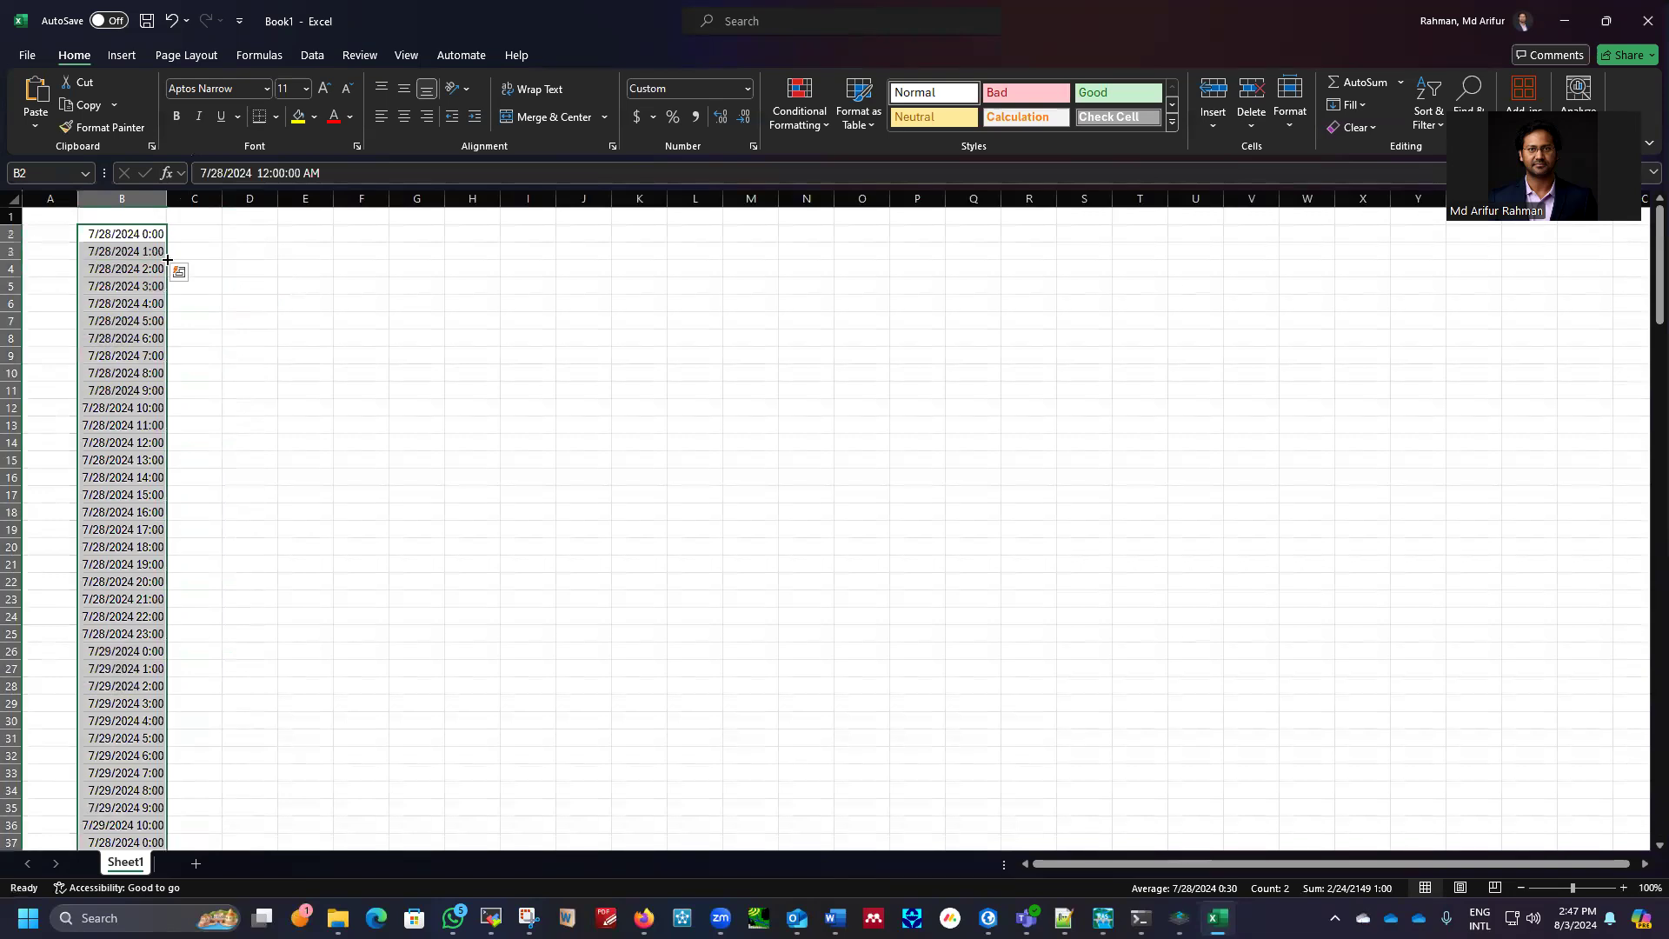
{"action": "scroll", "coordinate": [134, 433], "scroll_direction": "down", "scroll_amount": 2}
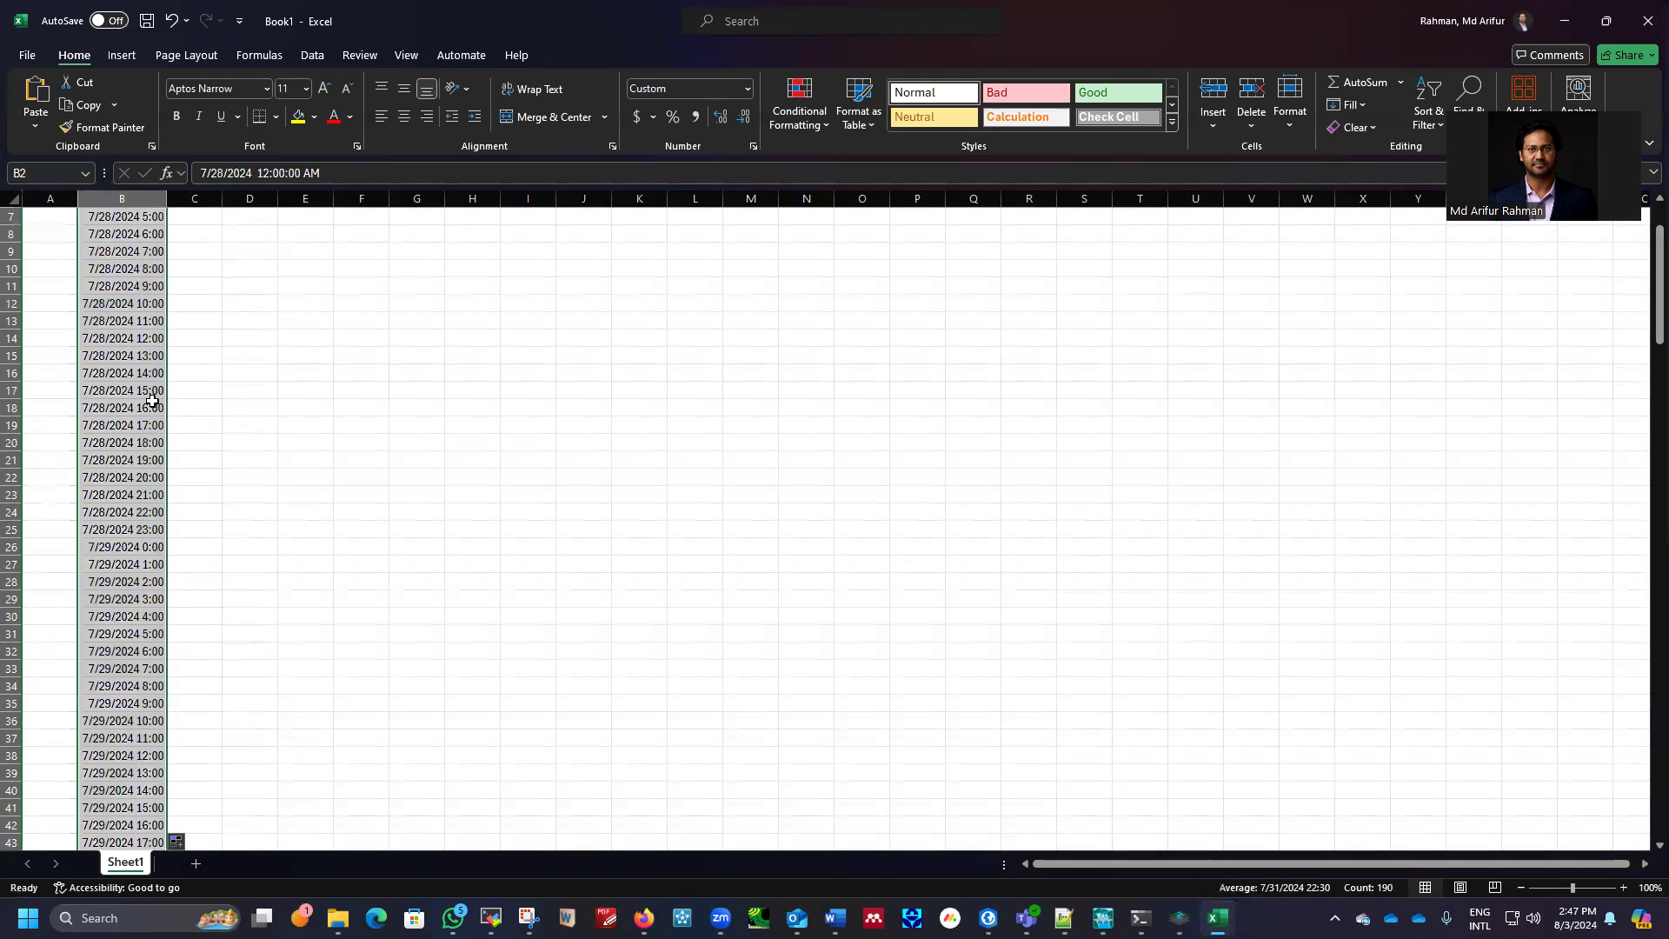
{"action": "scroll", "coordinate": [136, 426], "scroll_direction": "down", "scroll_amount": 4}
{"action": "scroll", "coordinate": [138, 418], "scroll_direction": "down", "scroll_amount": 7}
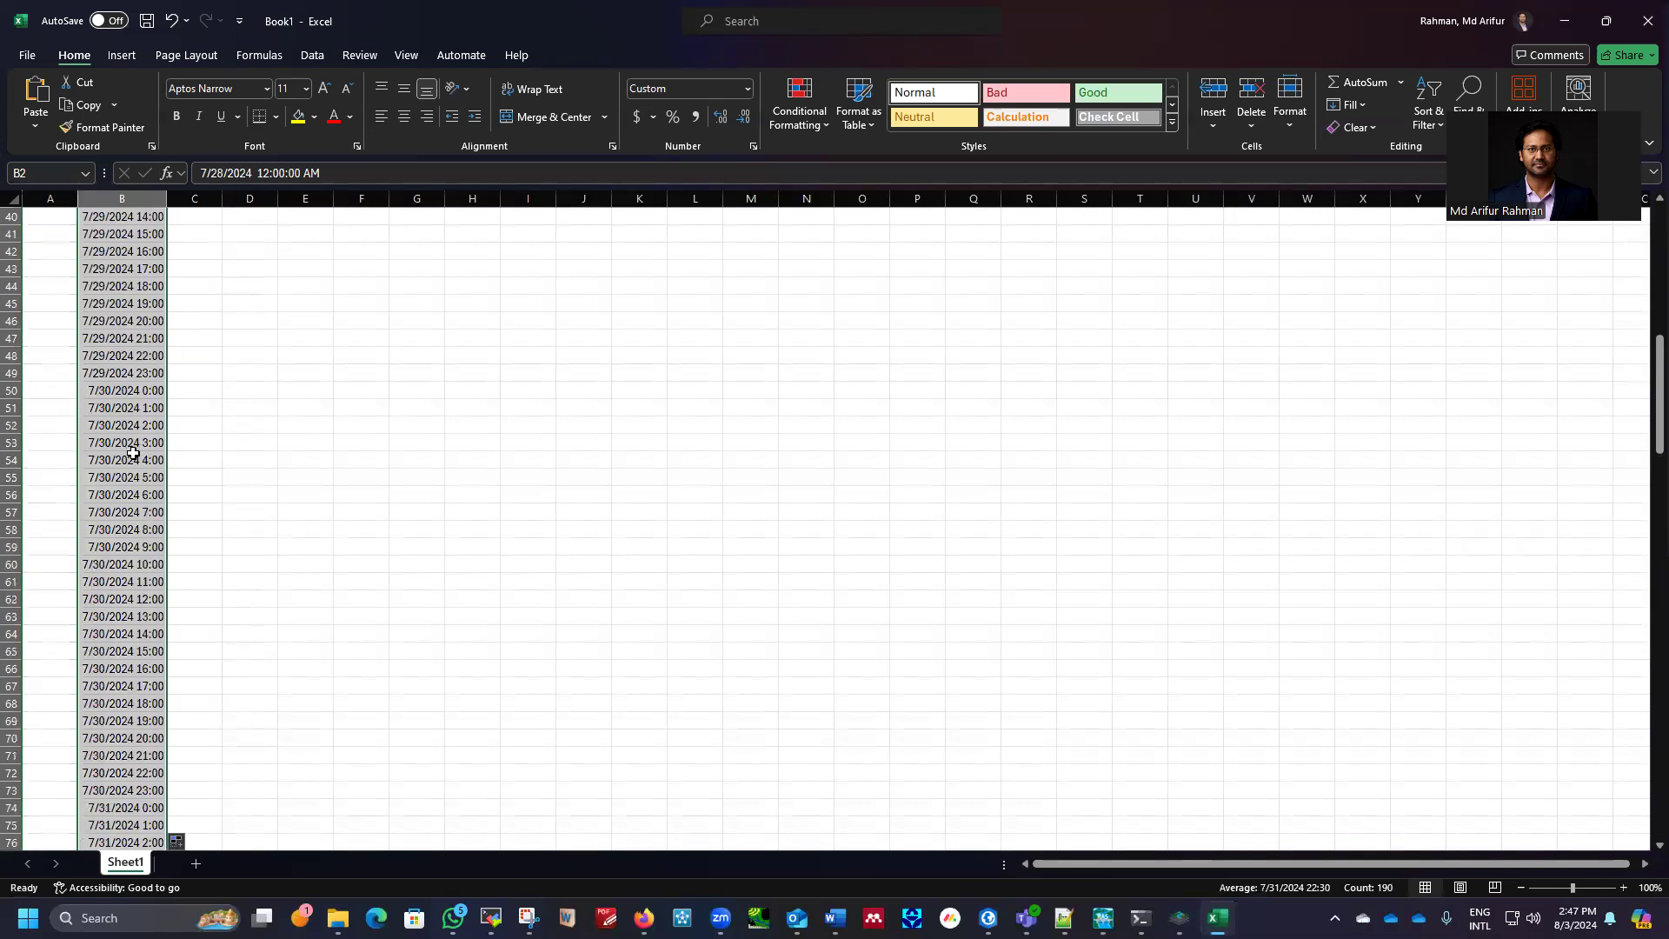
{"action": "scroll", "coordinate": [132, 489], "scroll_direction": "up", "scroll_amount": 13}
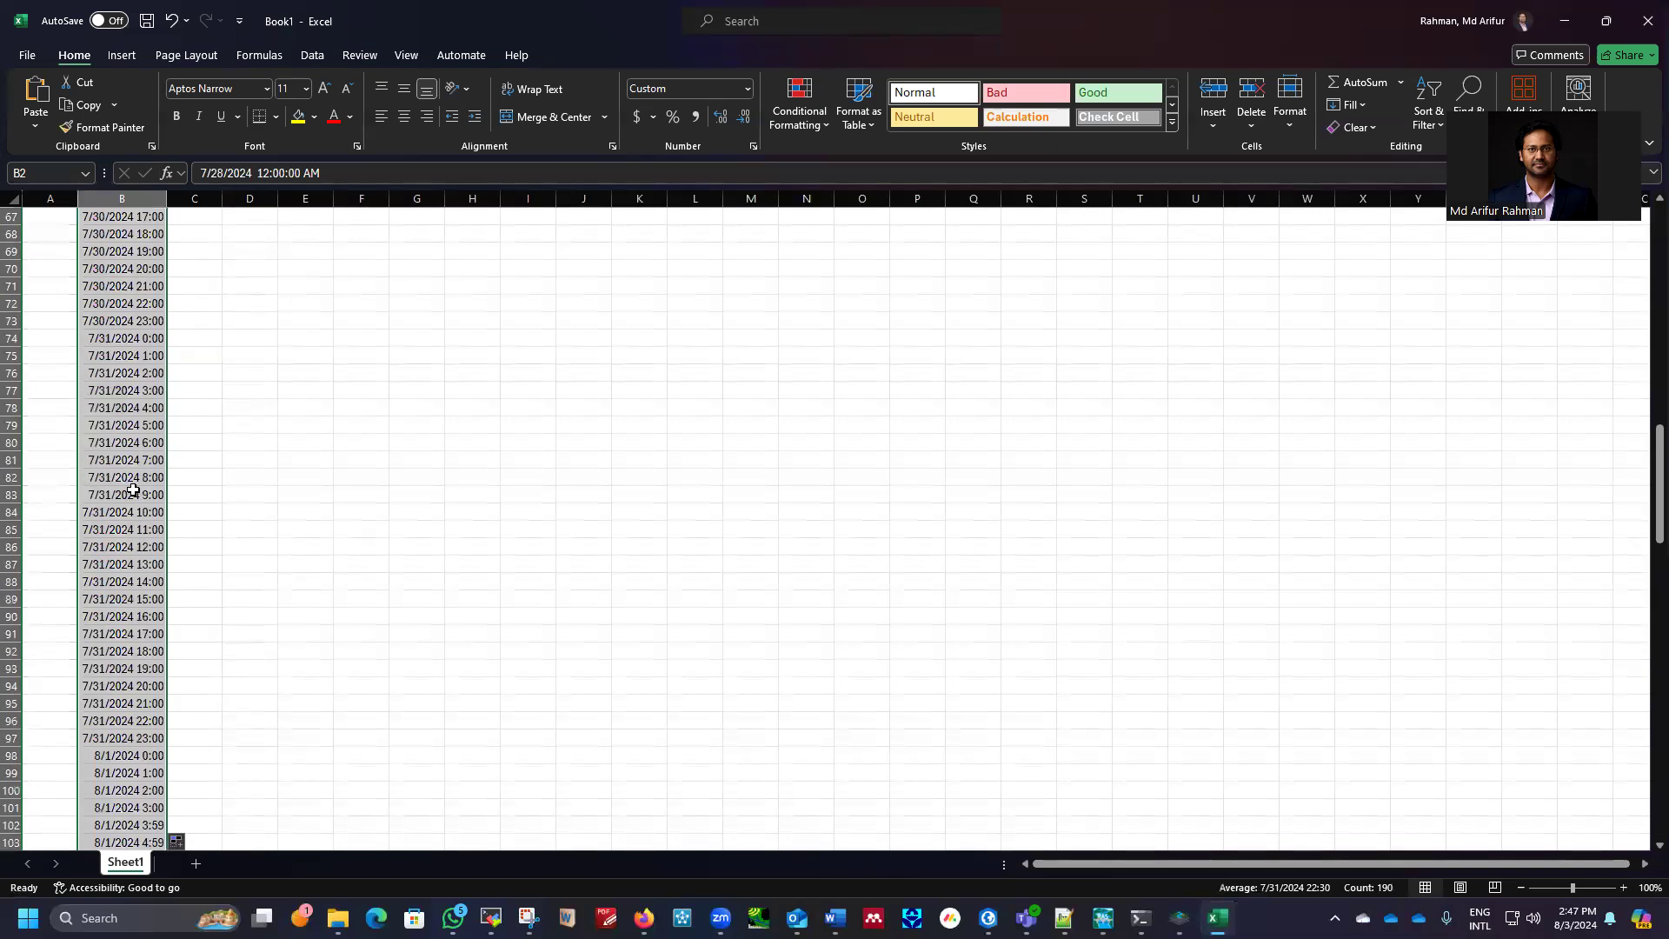
Enter 0 in C2 and fill it down column C alongside the timestamps to row 191
{"action": "left_click", "coordinate": [187, 235]}
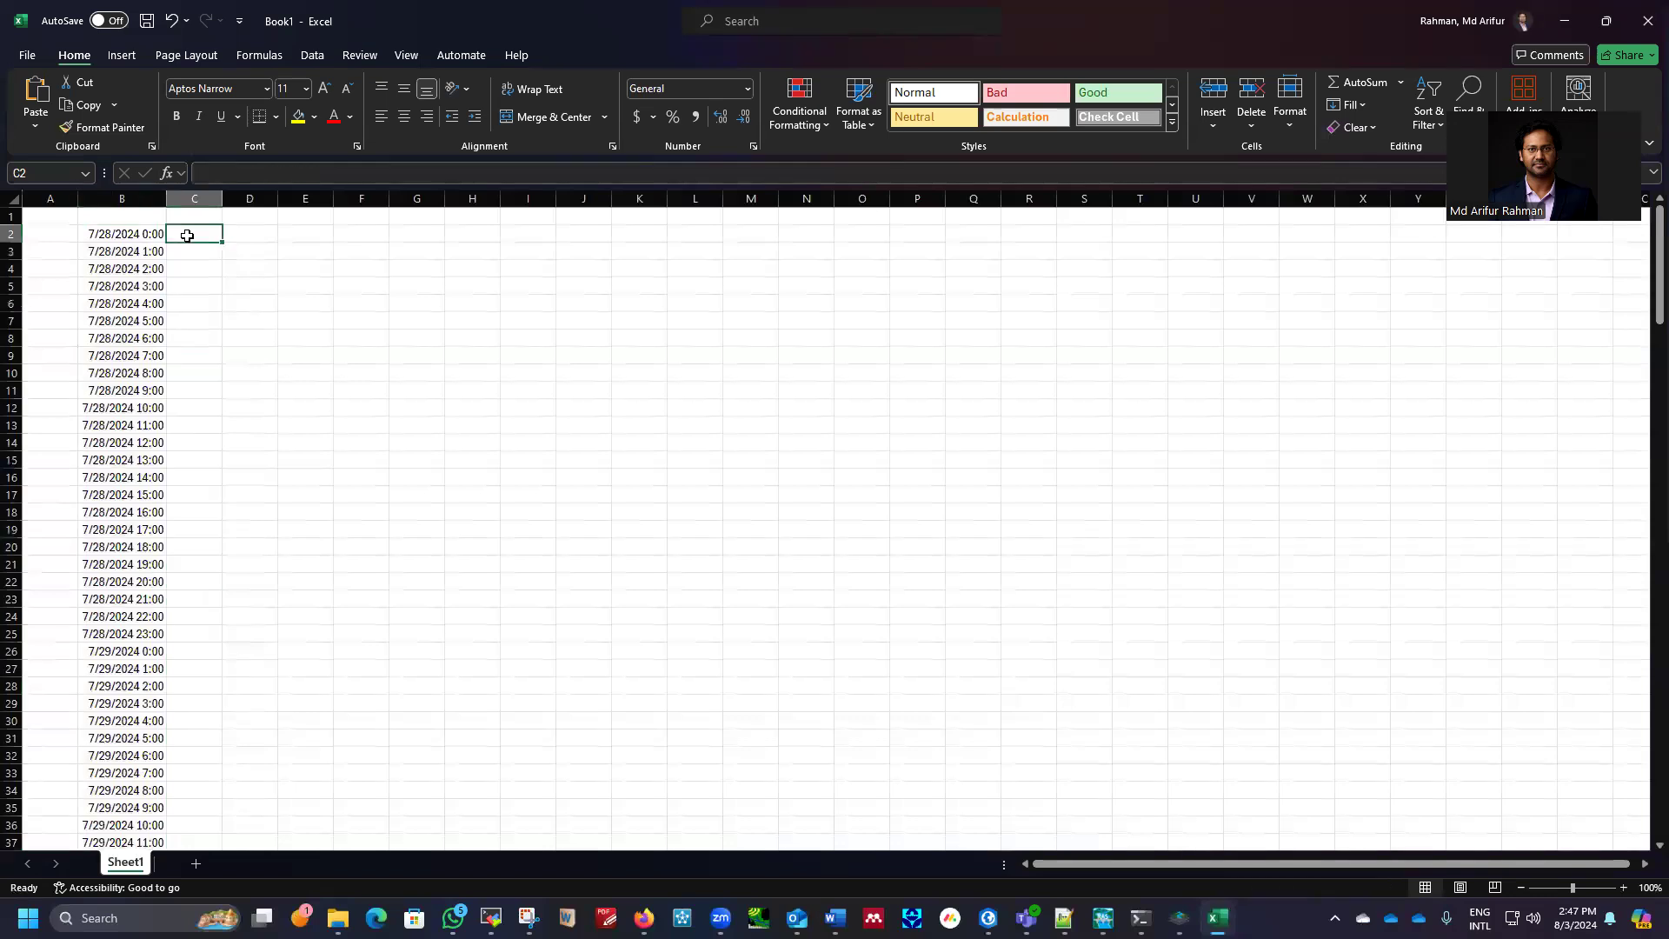
{"action": "type", "text": "0"}
{"action": "left_click", "coordinate": [204, 233]}
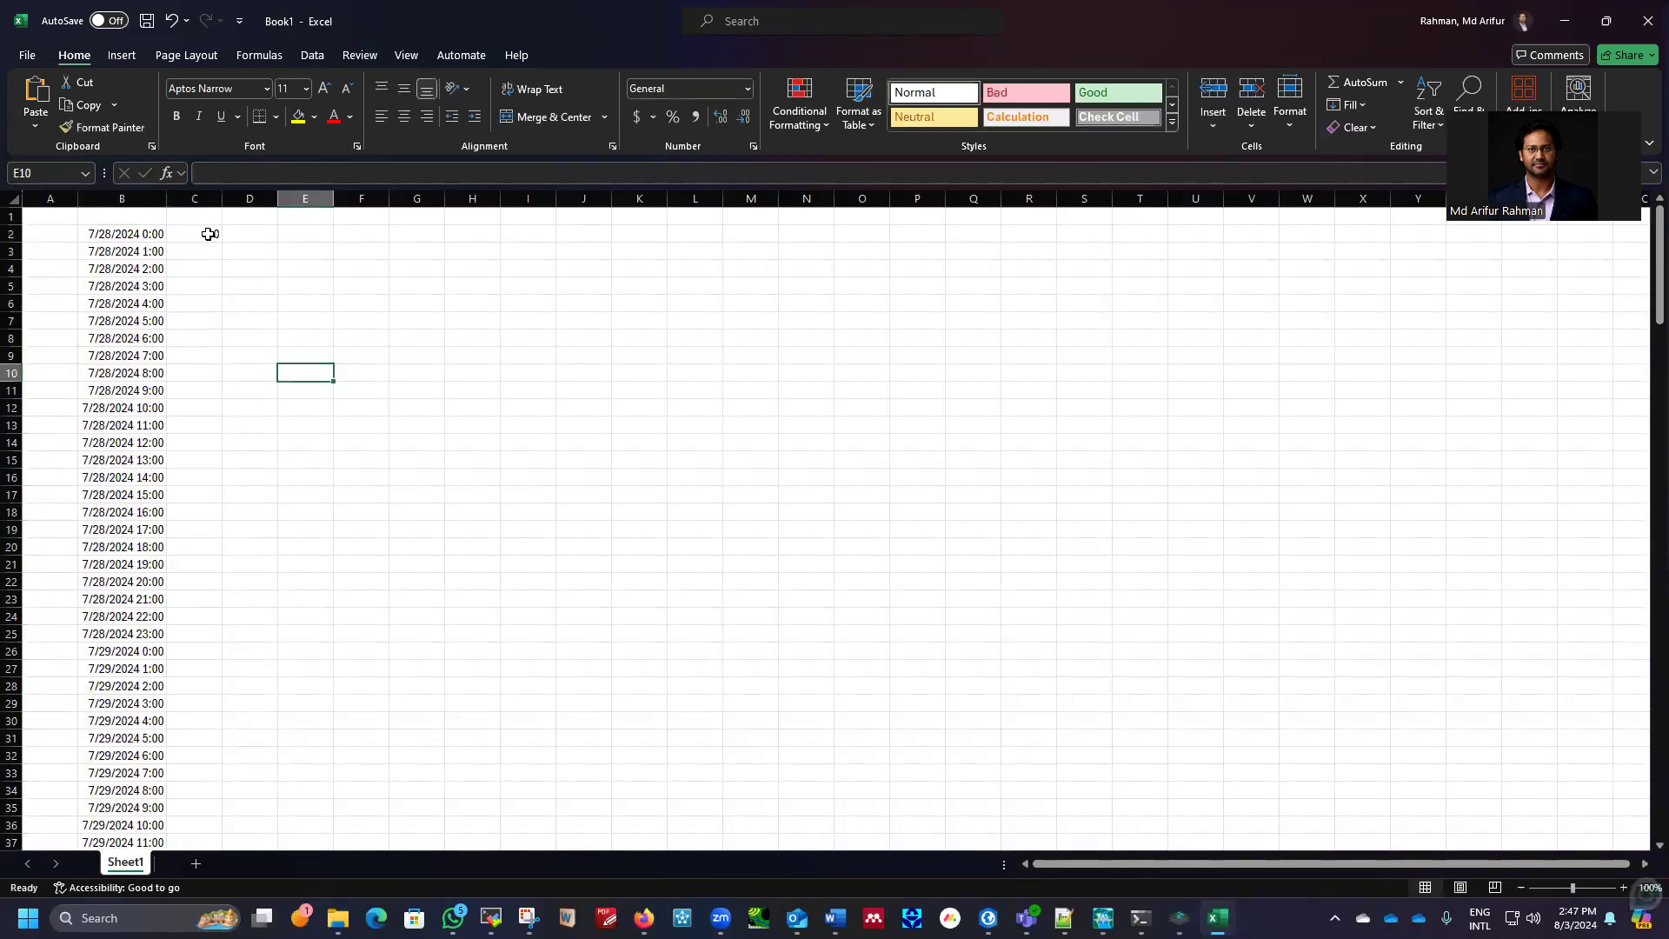
{"action": "double_click", "coordinate": [222, 242]}
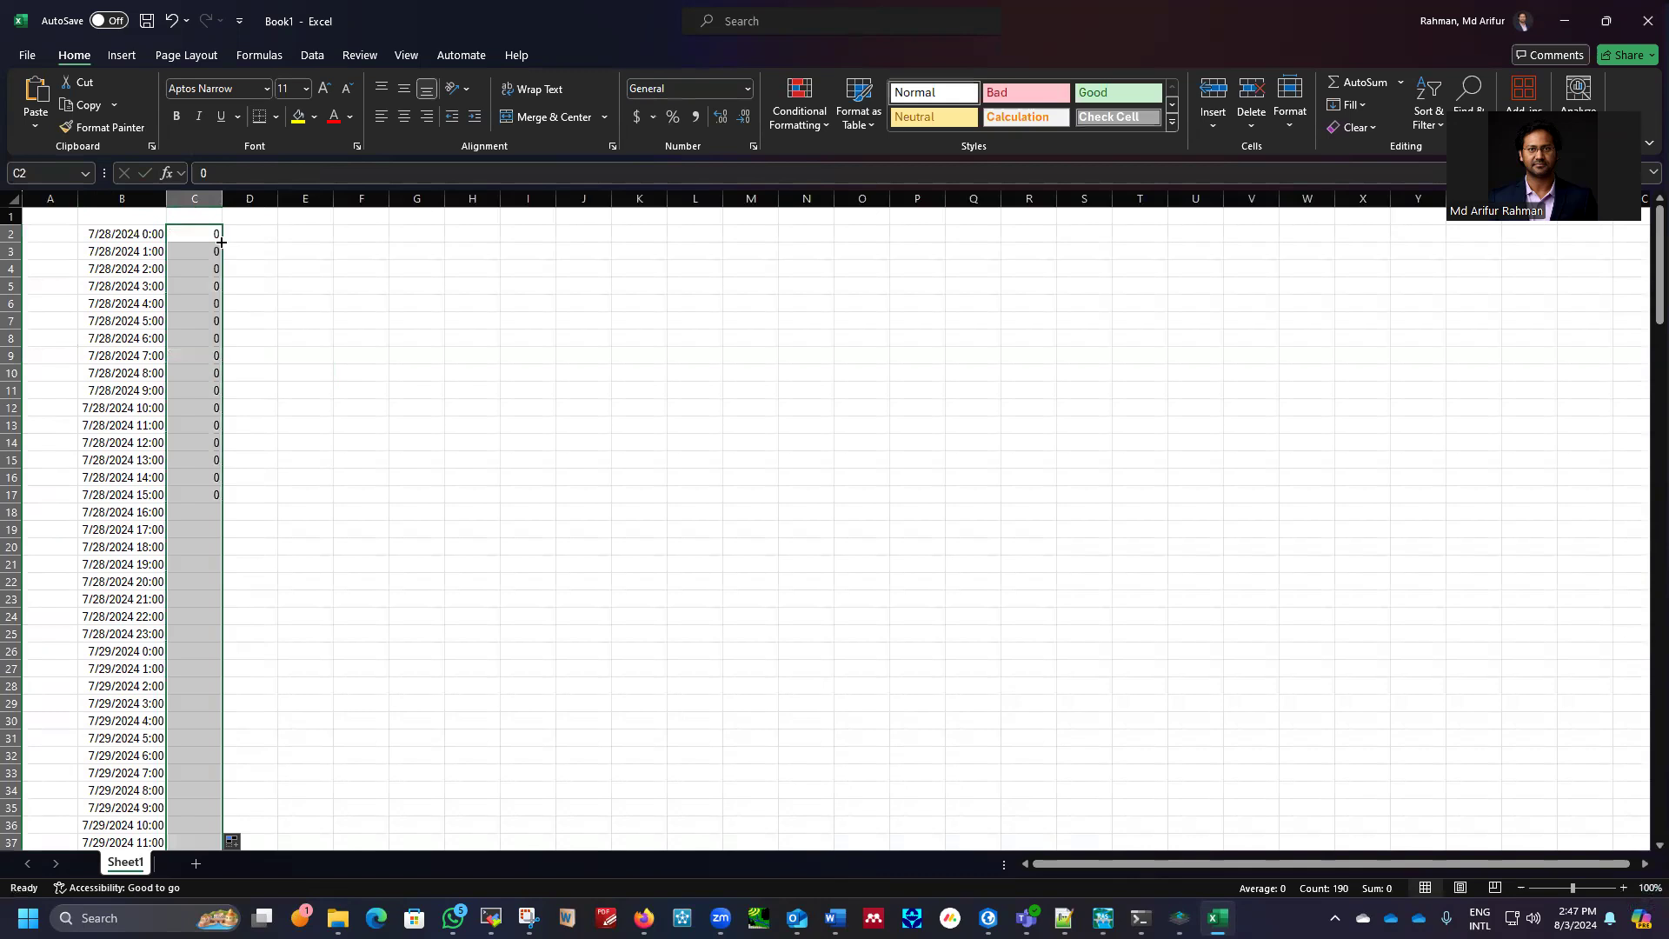
Copy the zeros from column C and paste them into the Flow column of HEC-RAS's Inflow_BC flow hydrograph, starting at row 1
{"action": "key", "text": "ctrl+c"}
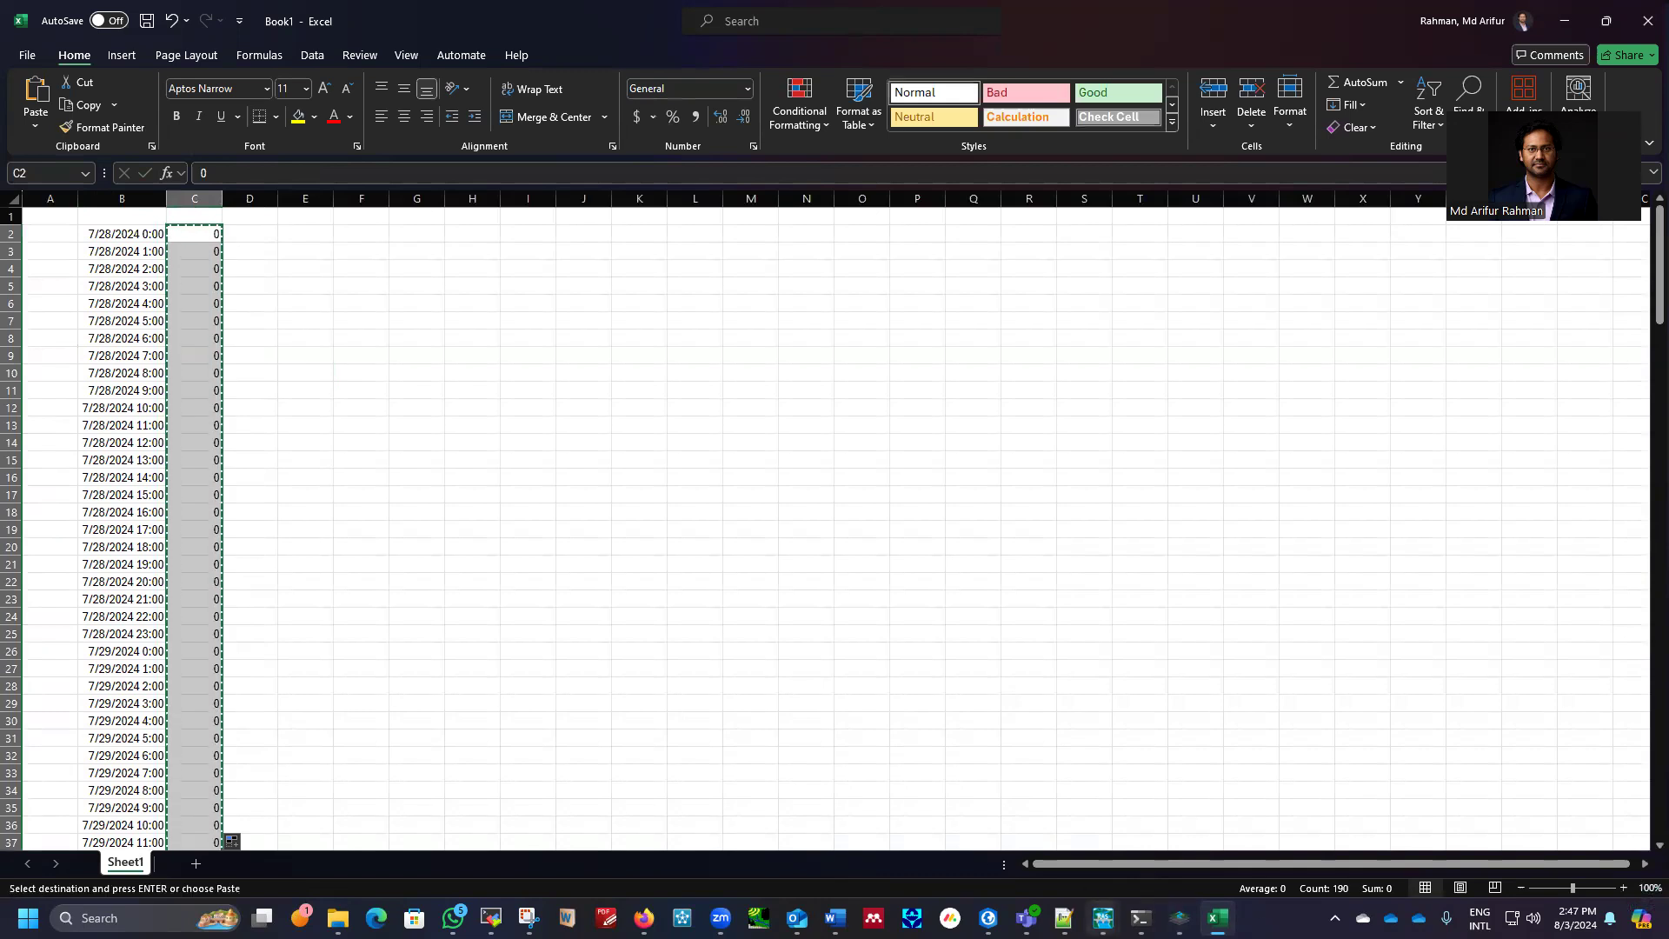
{"action": "left_click", "coordinate": [1103, 918]}
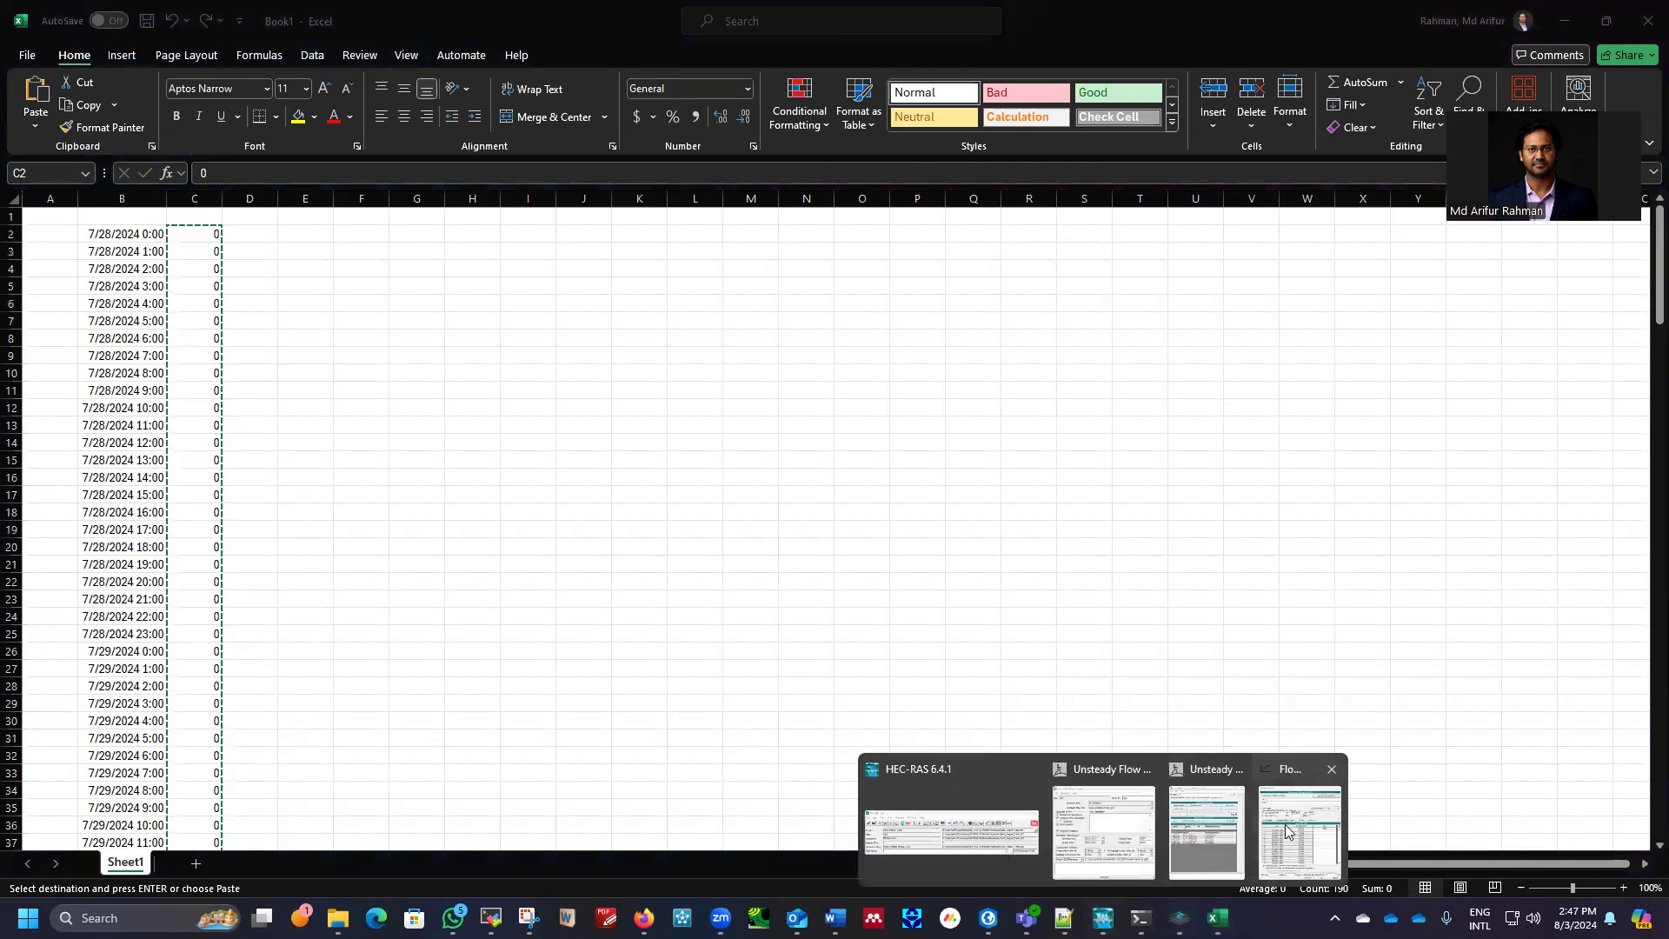
{"action": "left_click", "coordinate": [1288, 828]}
{"action": "left_click", "coordinate": [933, 406]}
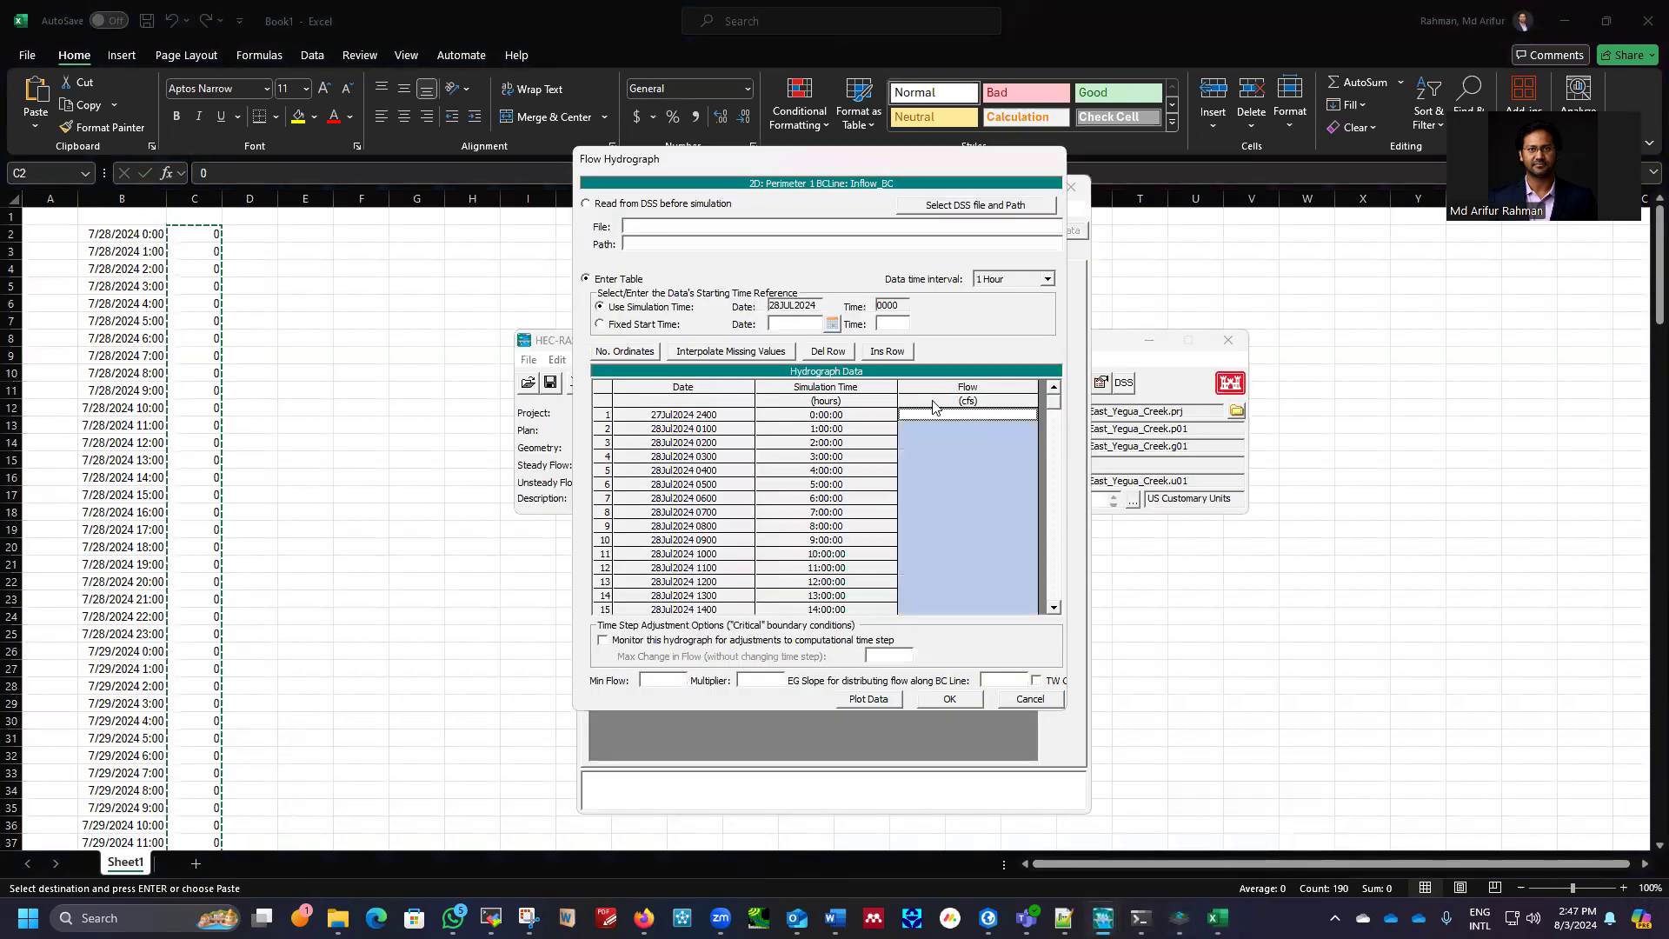
Try to plot the Inflow_BC hydrograph data
{"action": "left_click", "coordinate": [874, 700]}
{"action": "left_click", "coordinate": [852, 518]}
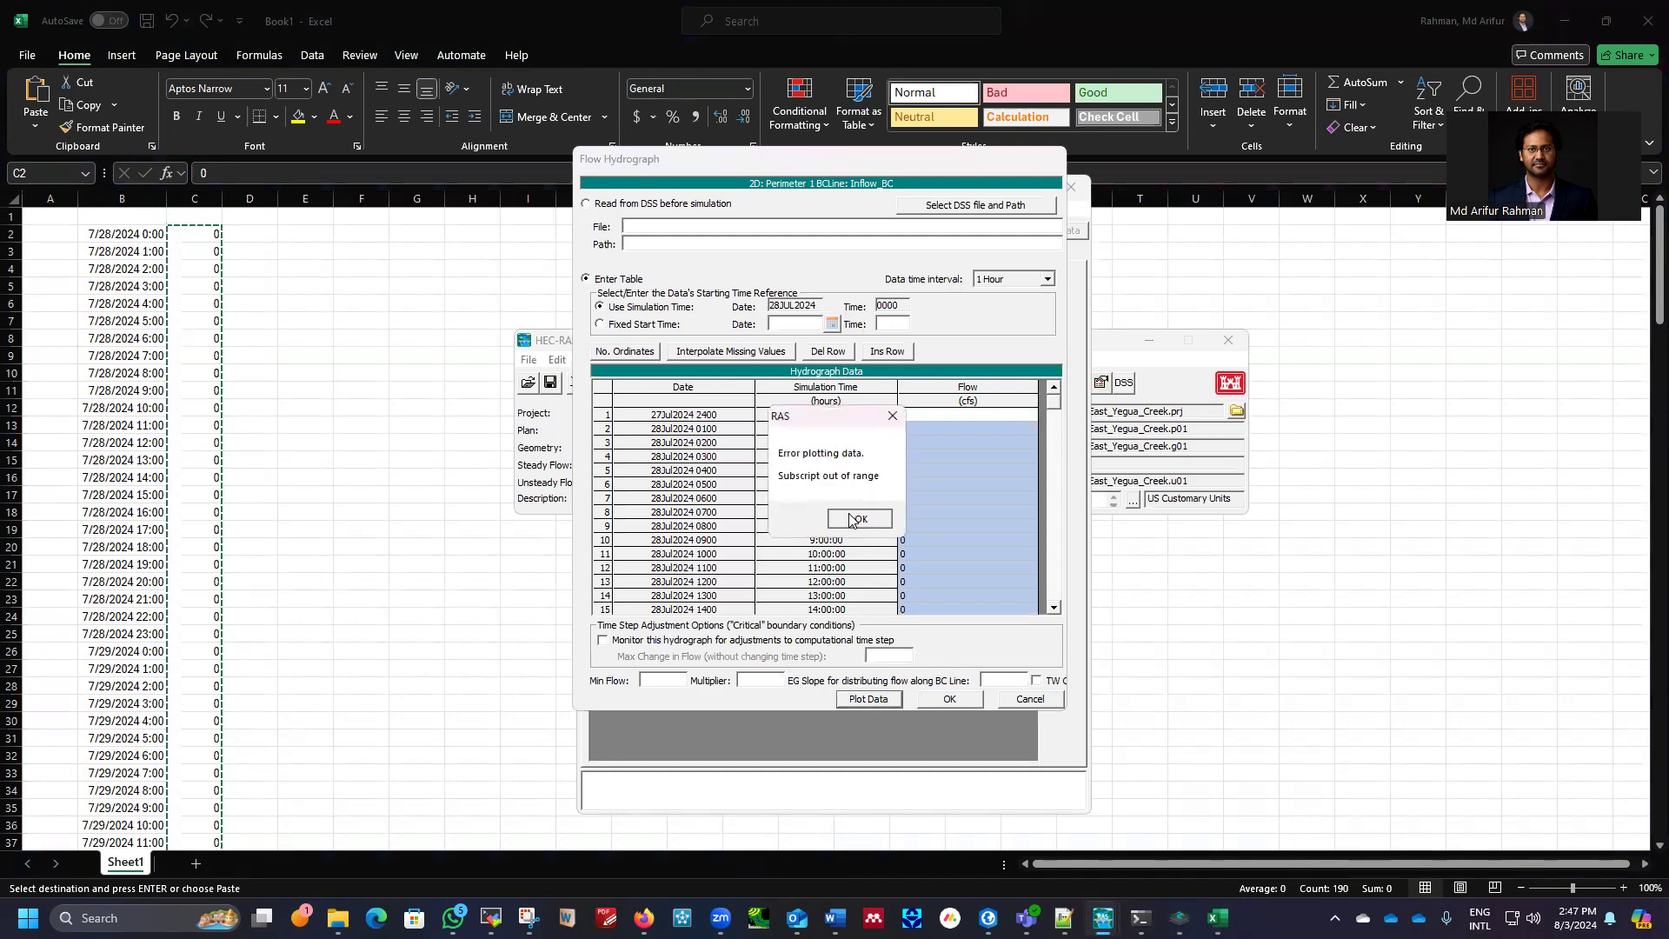
{"action": "left_click", "coordinate": [852, 518]}
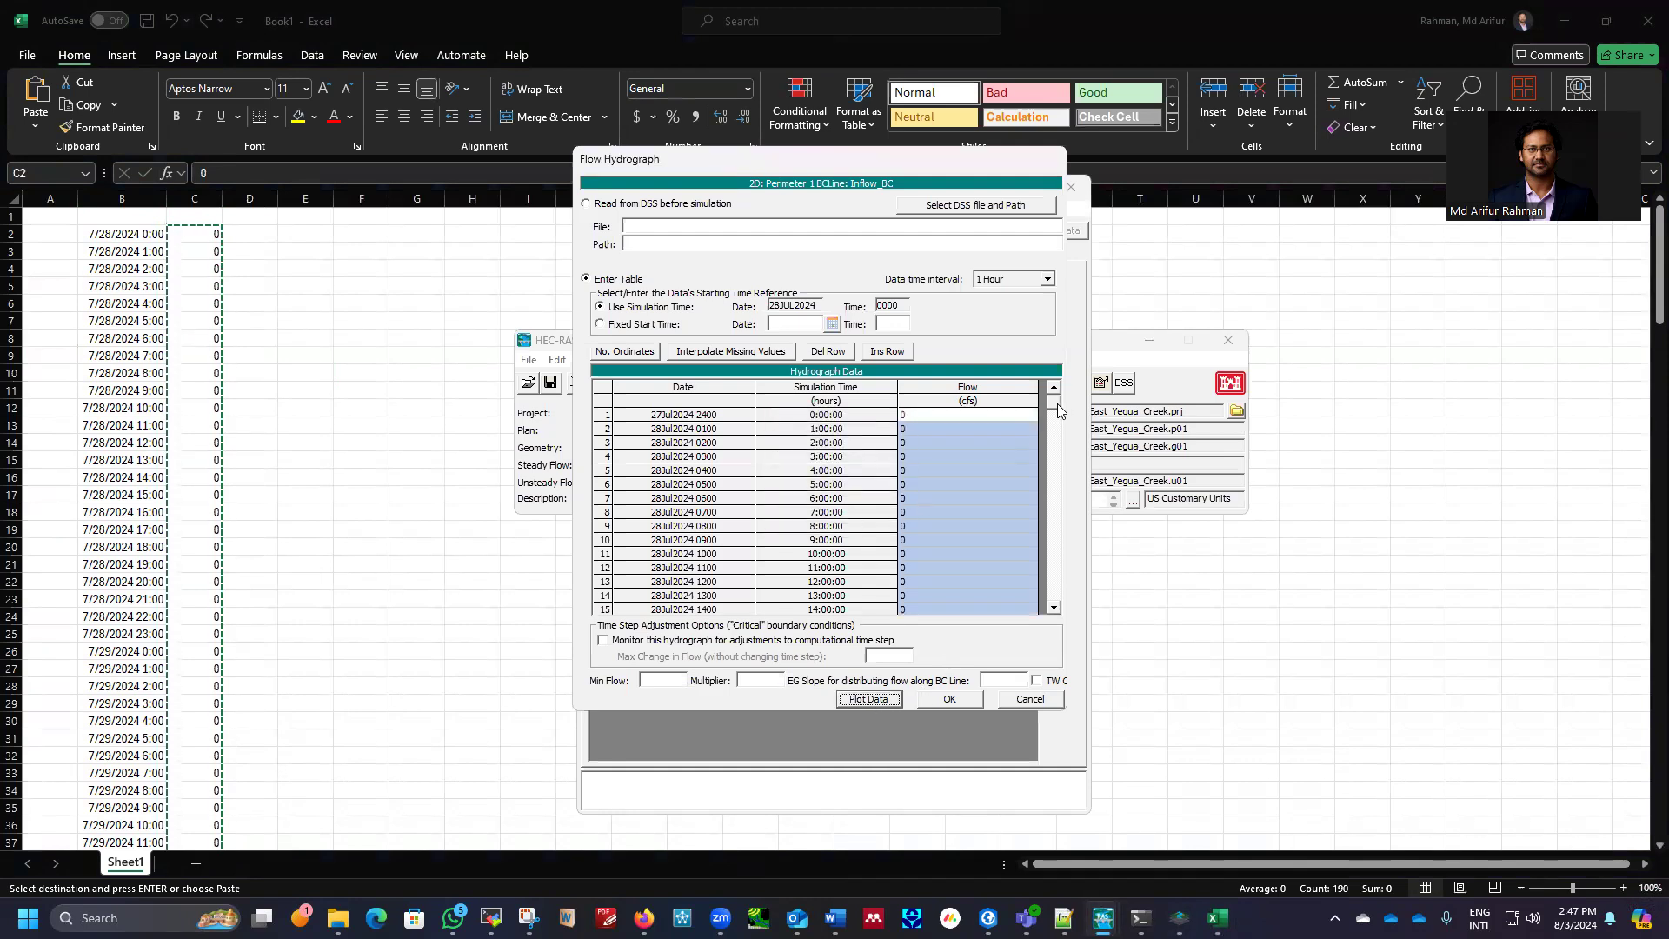
Clear the surplus zero flows below row 100 of the hydrograph table, past 01Aug2024 0300
{"action": "mouse_move", "coordinate": [1059, 410]}
{"action": "left_mouse_down"}
{"action": "mouse_move", "coordinate": [1071, 608]}
{"action": "mouse_move", "coordinate": [1057, 396]}
{"action": "left_mouse_up"}
{"action": "left_click_drag", "start_coordinate": [1058, 405], "coordinate": [1052, 505]}
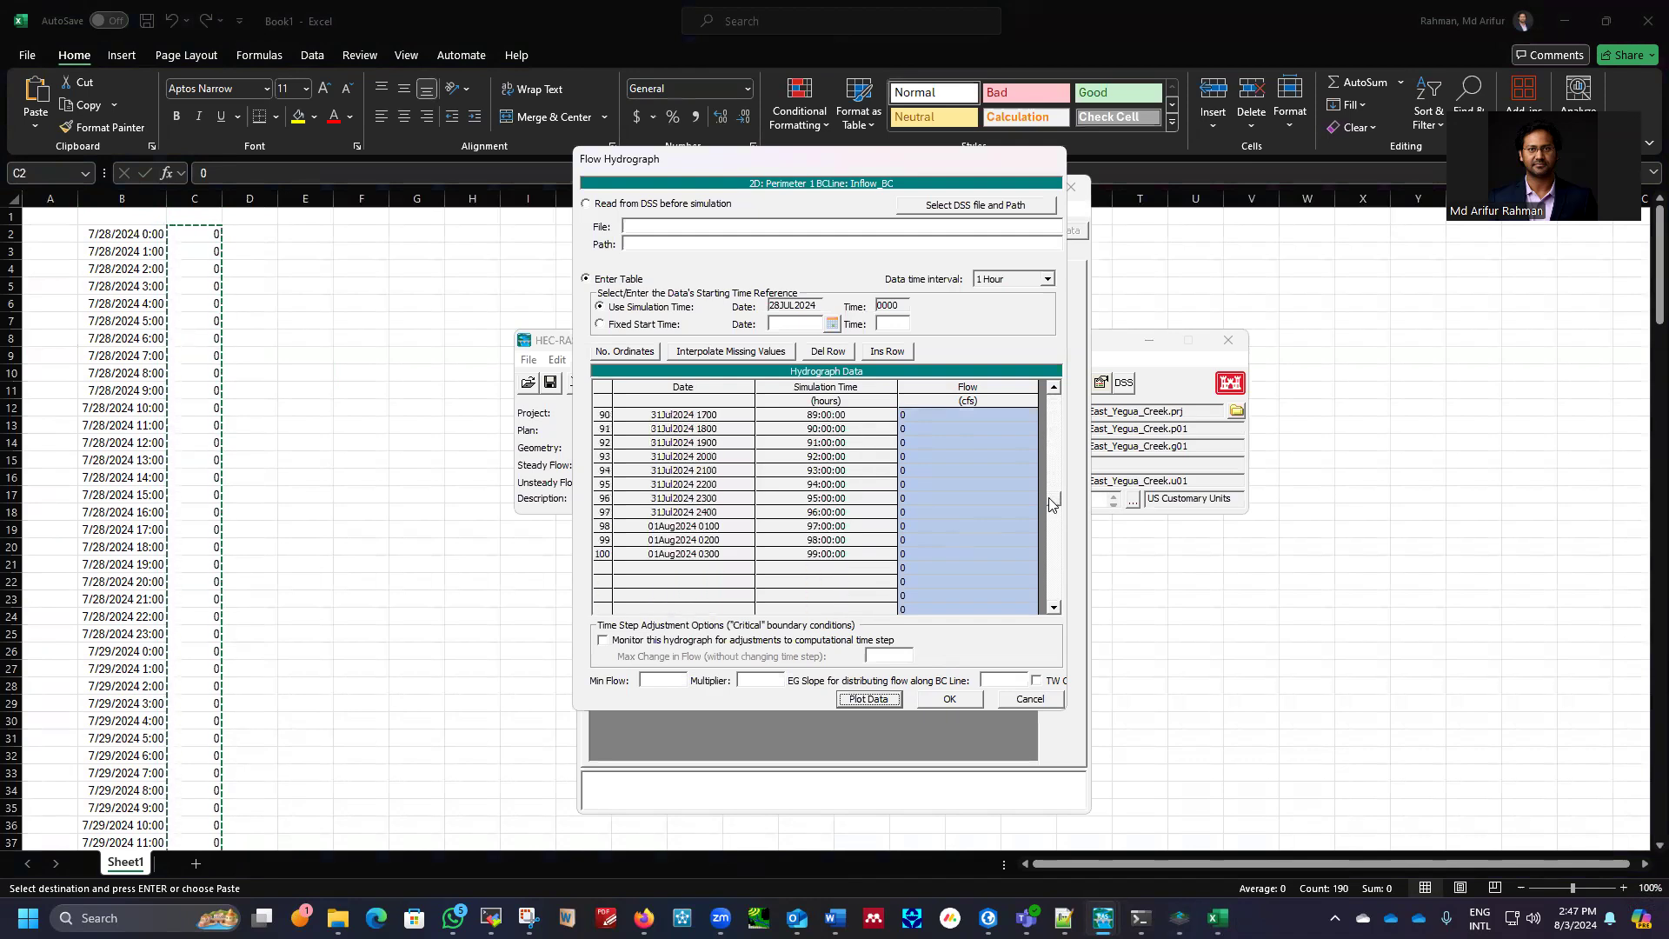
{"action": "left_click", "coordinate": [903, 570]}
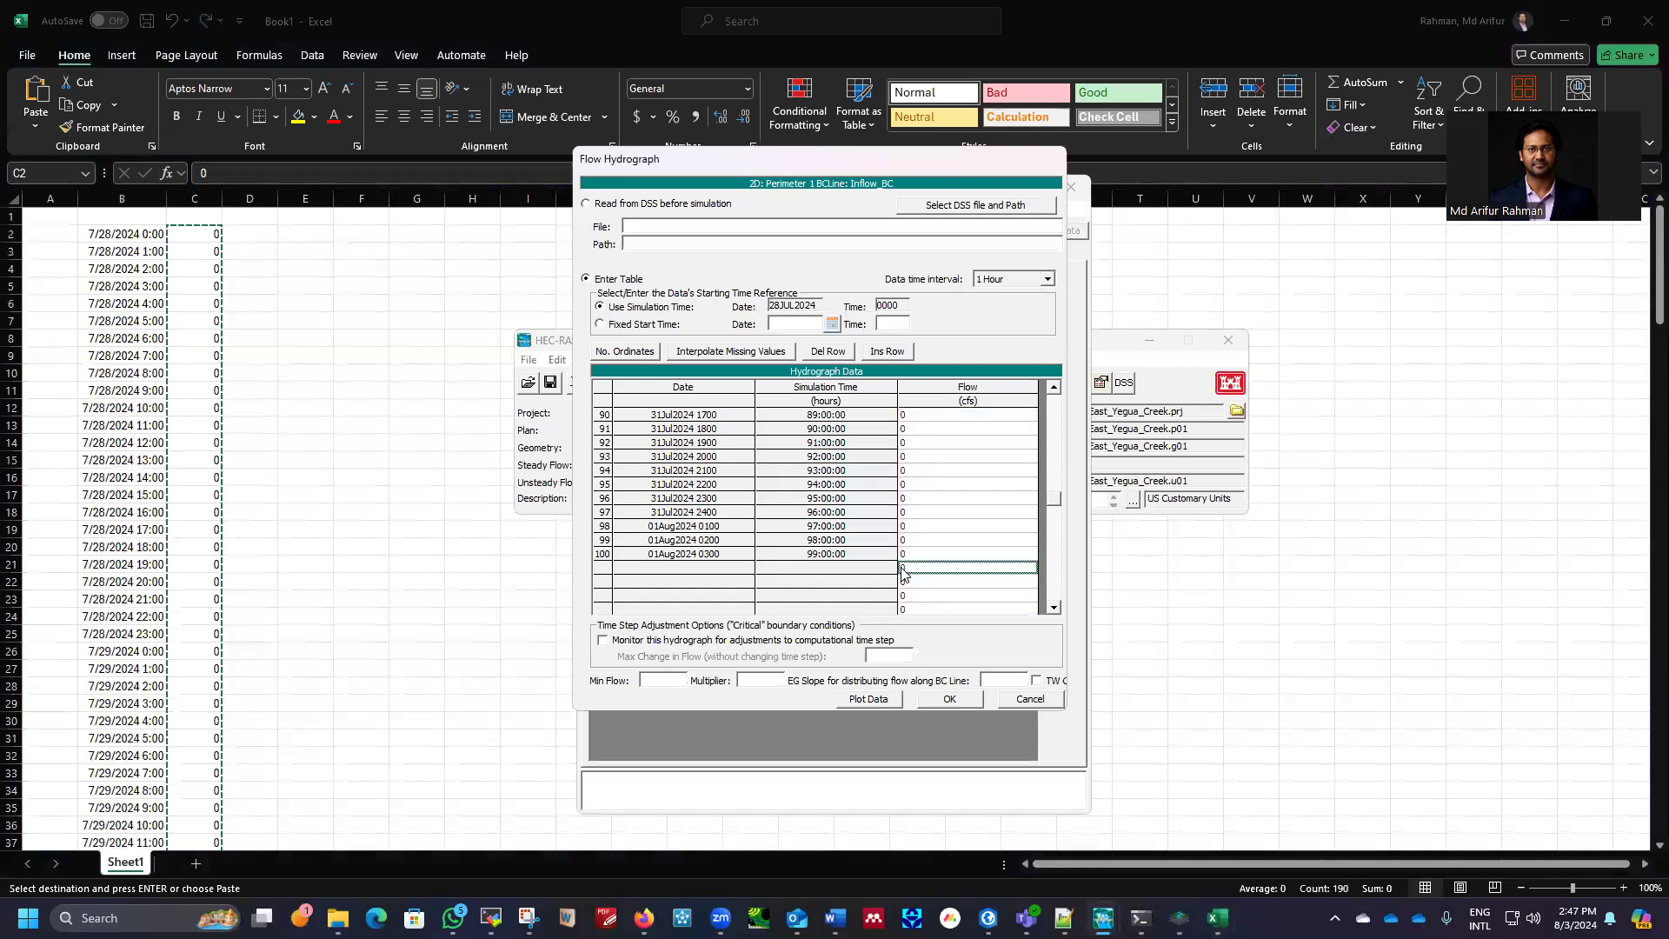
{"action": "left_click_drag", "start_coordinate": [903, 570], "coordinate": [931, 713]}
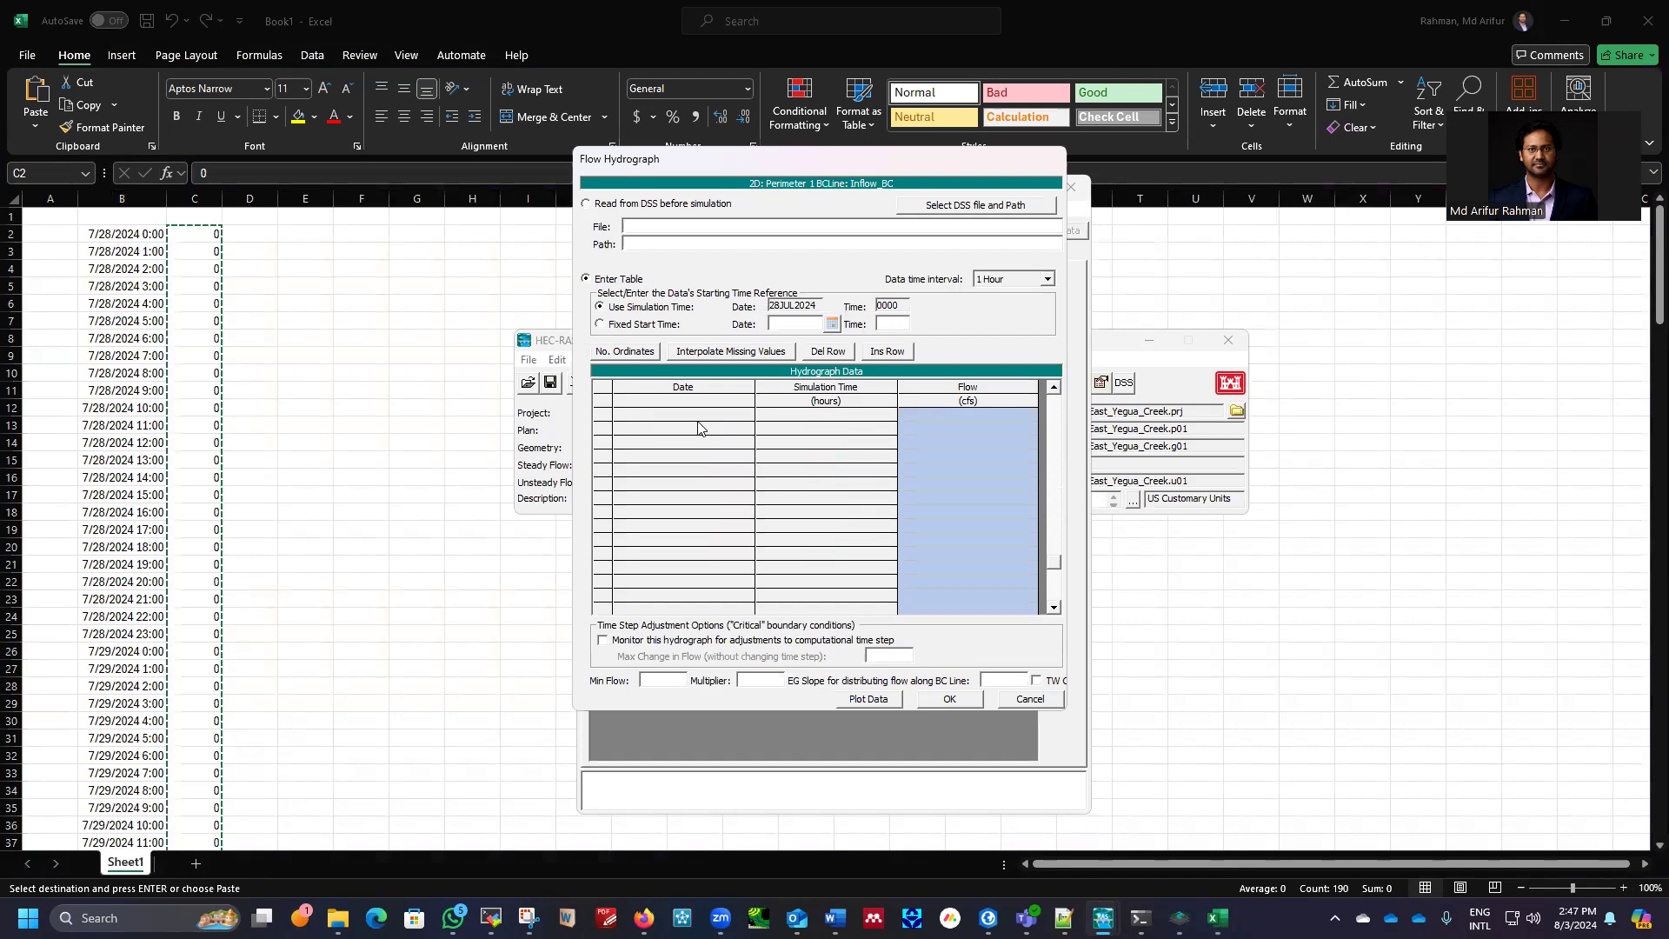
{"action": "key", "text": "ctrl+v"}
Plot the Inflow_BC hydrograph, close the plot and accept the flow hydrograph data
{"action": "left_click", "coordinate": [869, 701]}
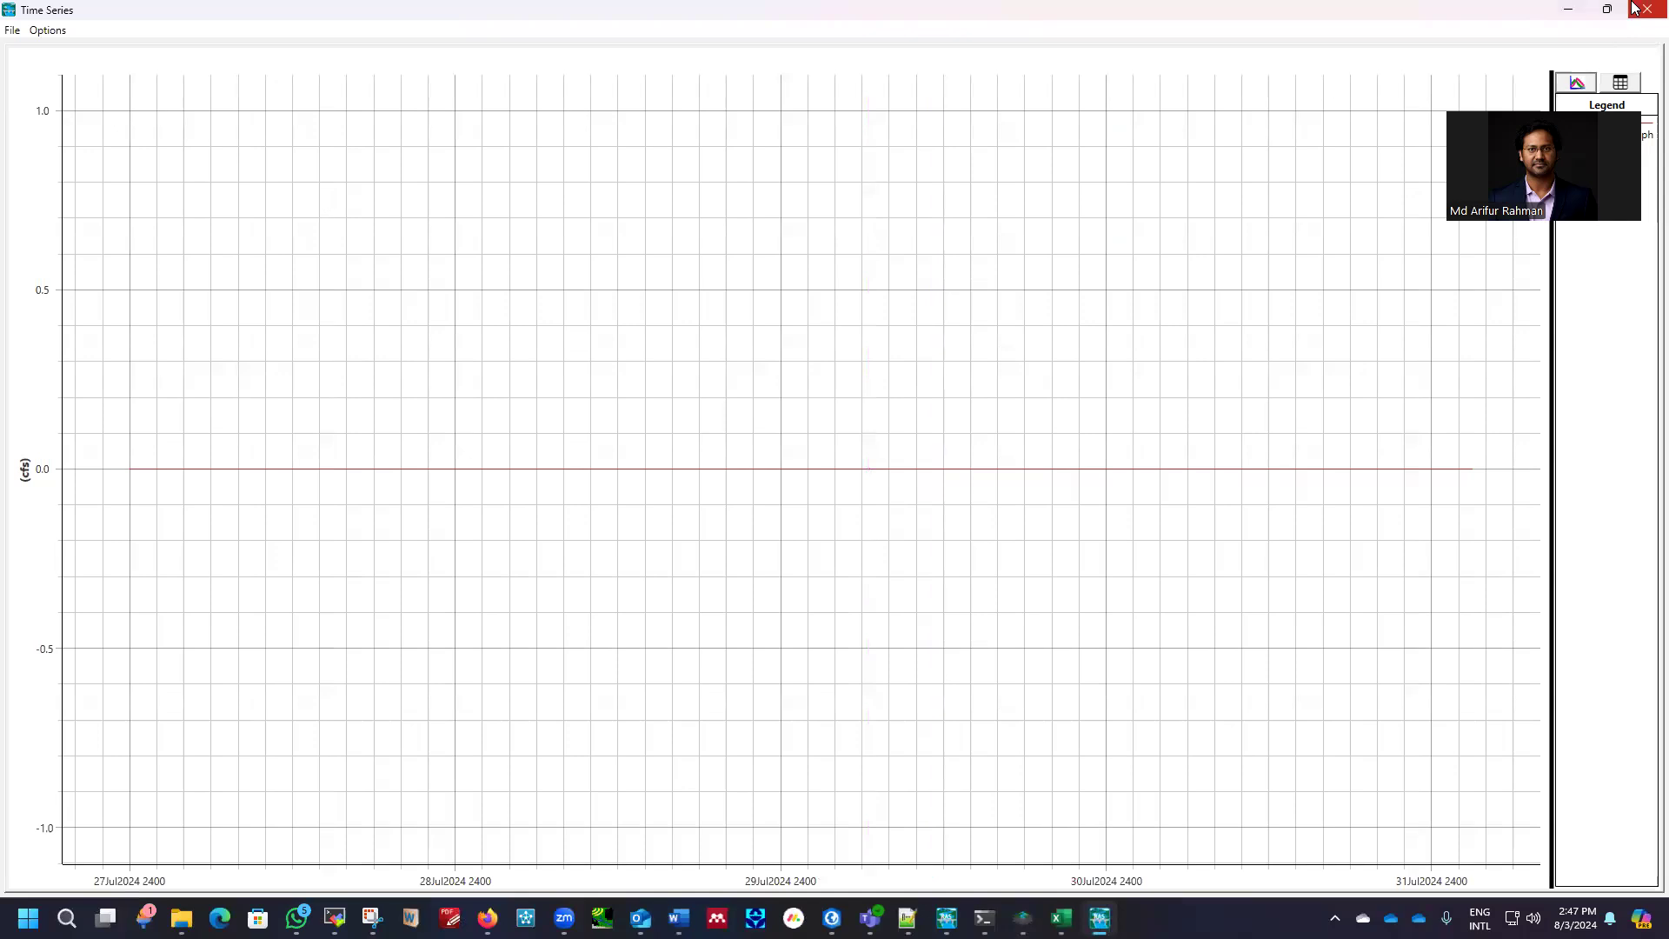
{"action": "left_click", "coordinate": [1645, 13]}
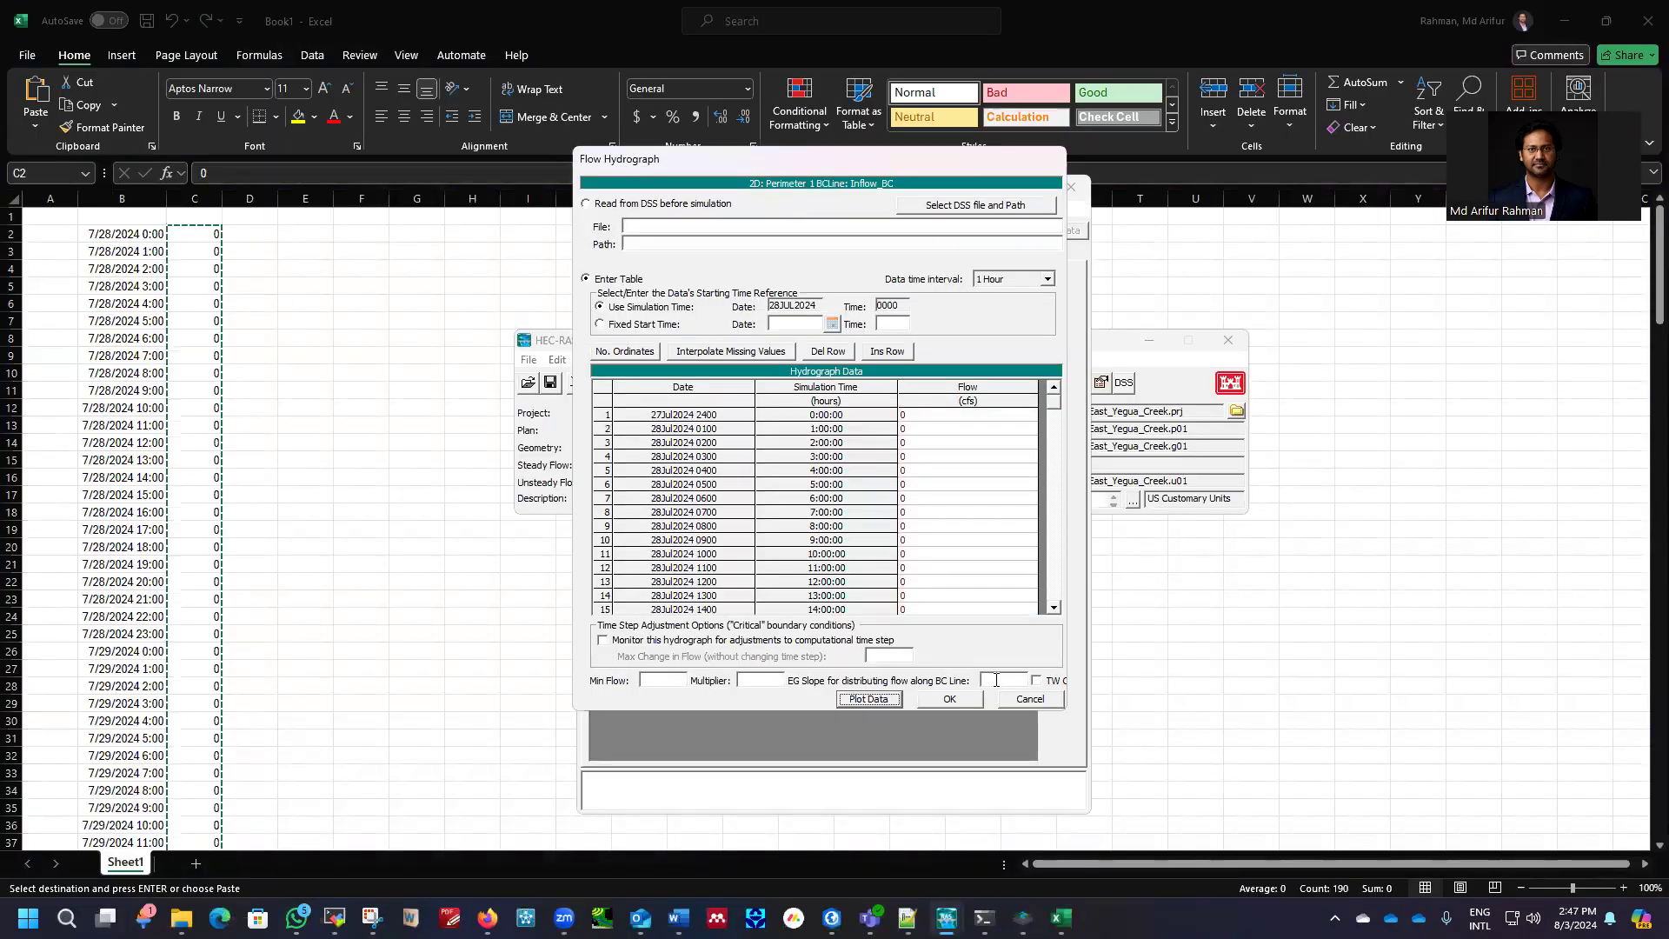
{"action": "left_click", "coordinate": [996, 681]}
{"action": "left_click", "coordinate": [967, 701]}
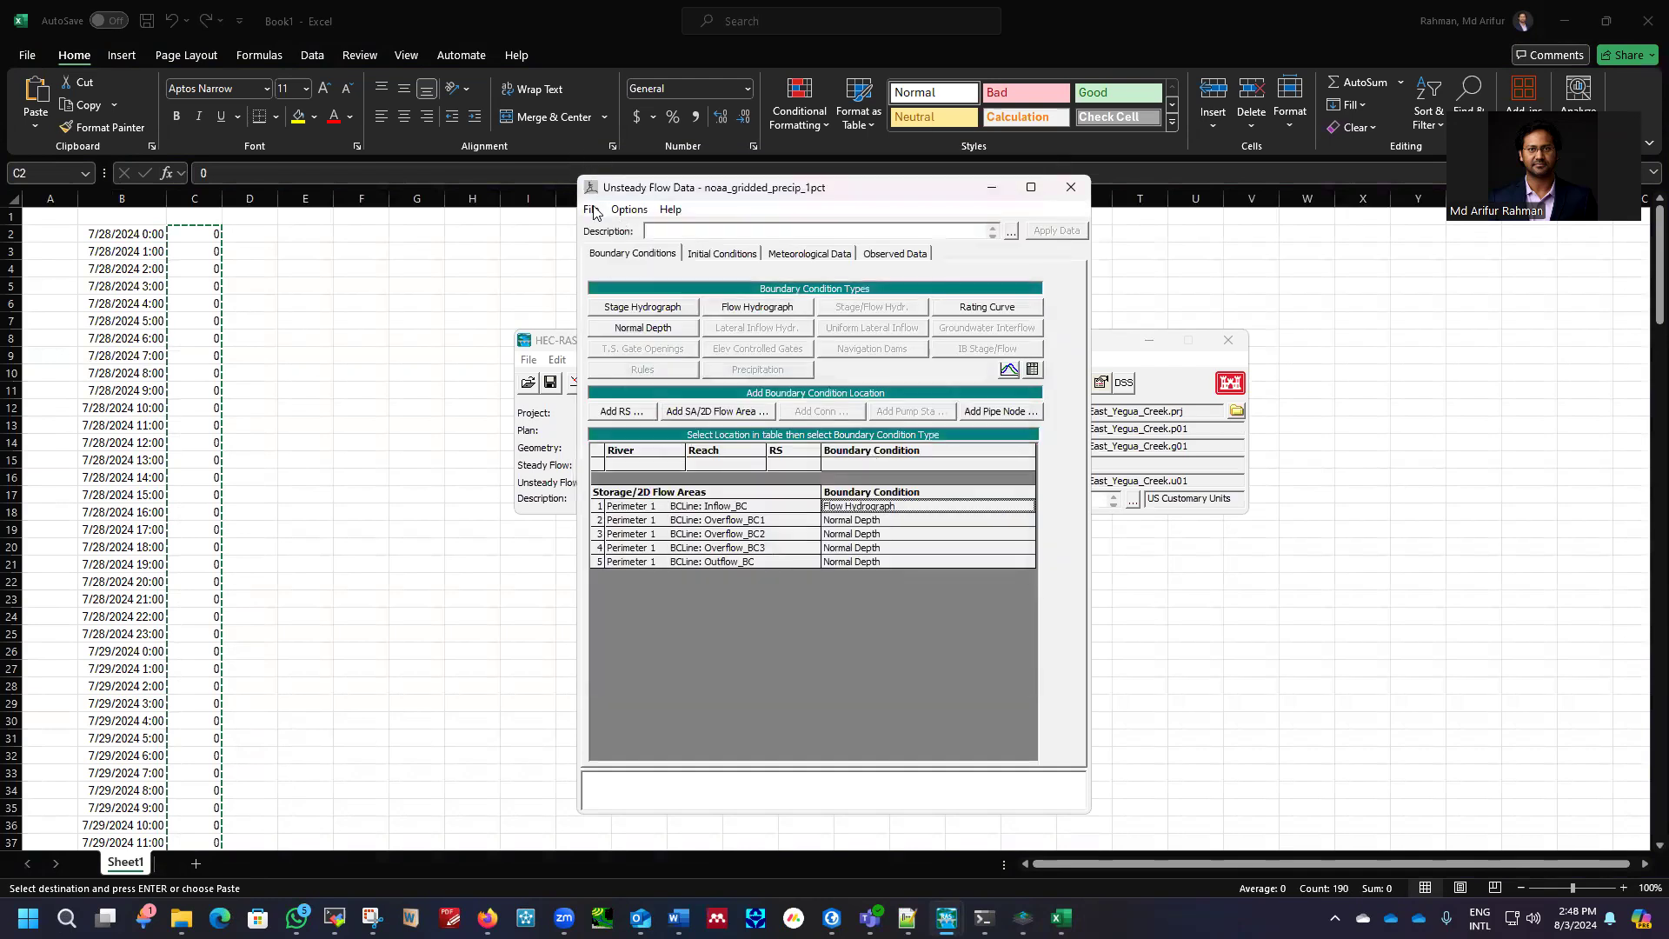
Save the noaa_gridded_precip_1pct unsteady flow data and close its editor
{"action": "left_click", "coordinate": [592, 210]}
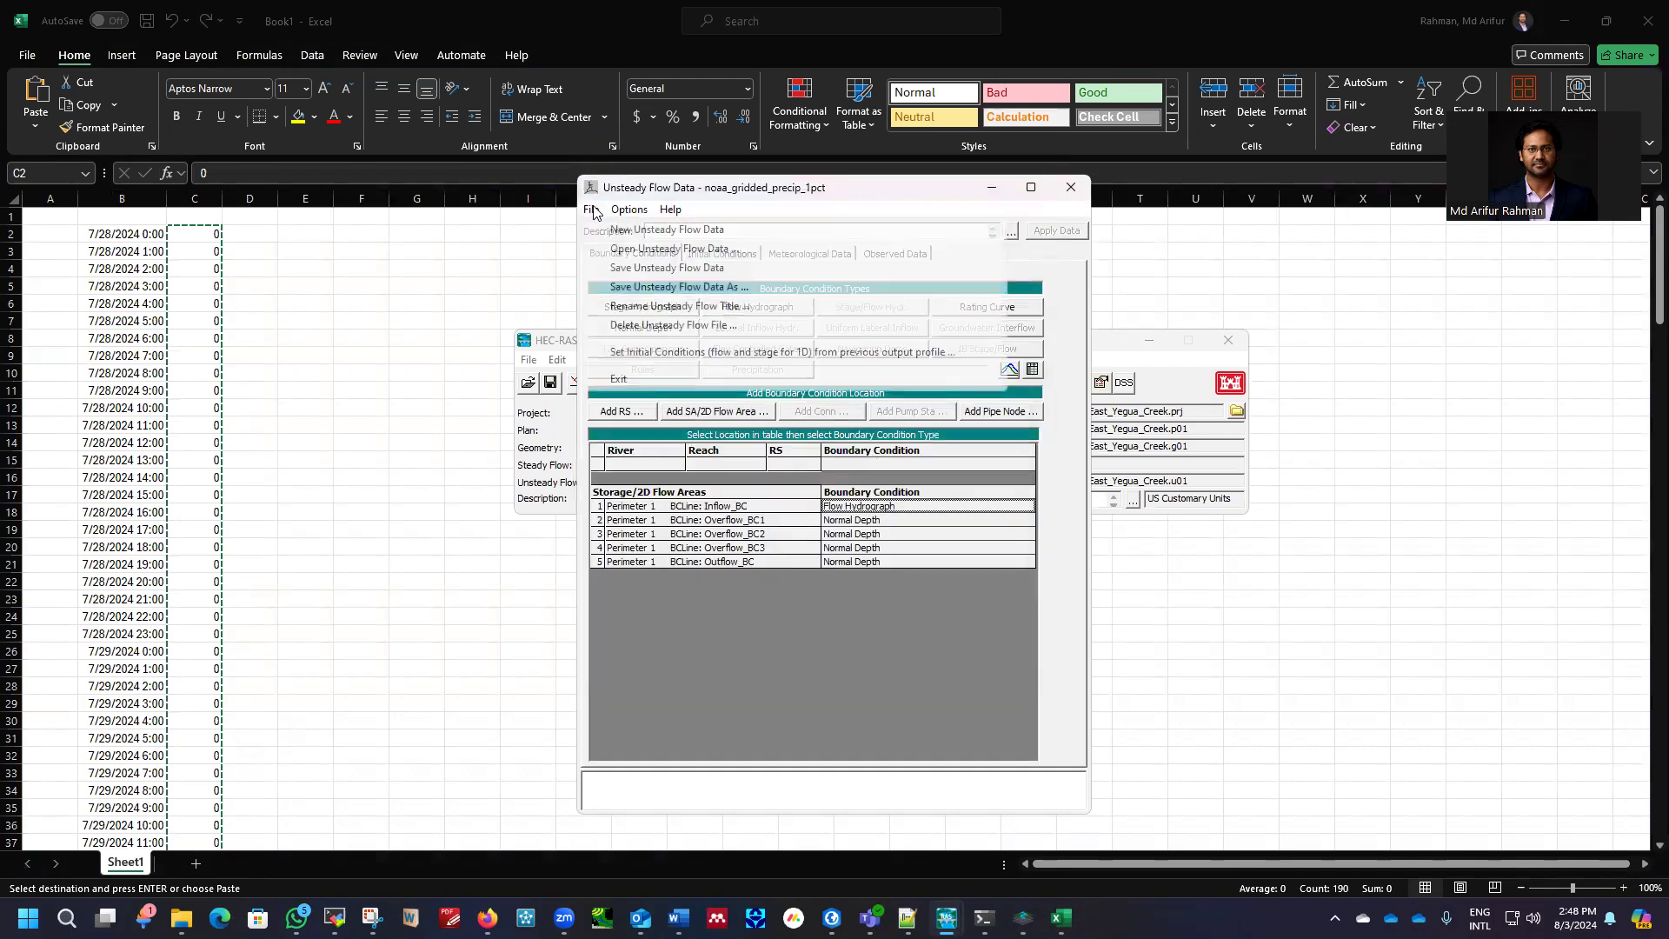
{"action": "left_click", "coordinate": [640, 269]}
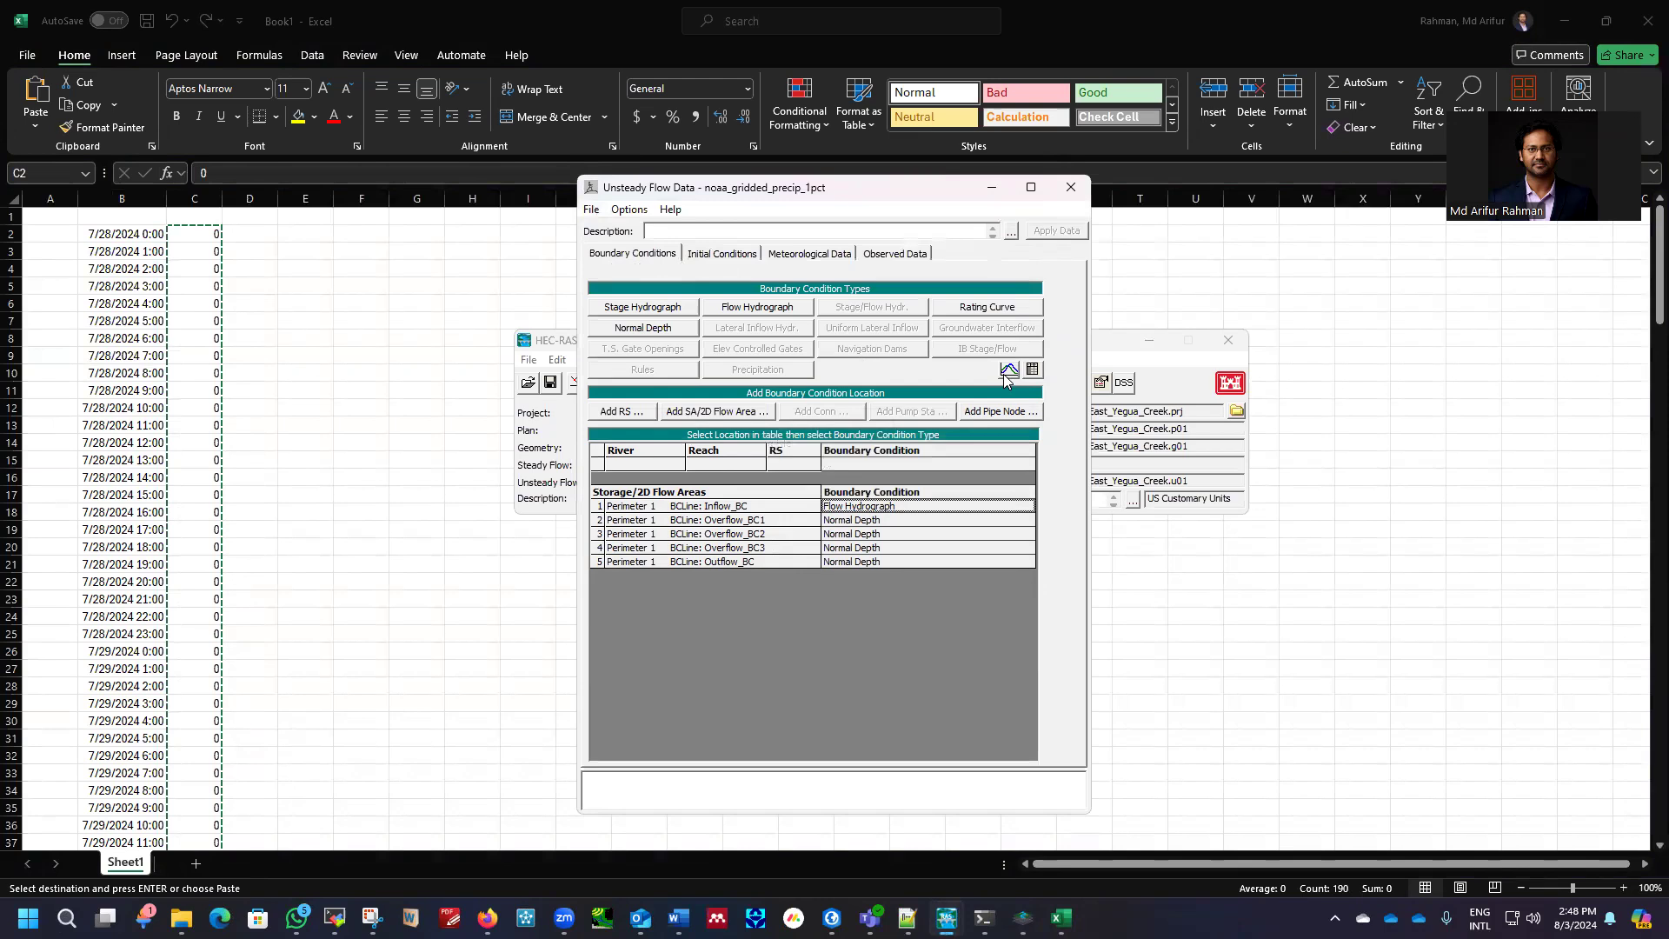
{"action": "left_click", "coordinate": [1071, 188]}
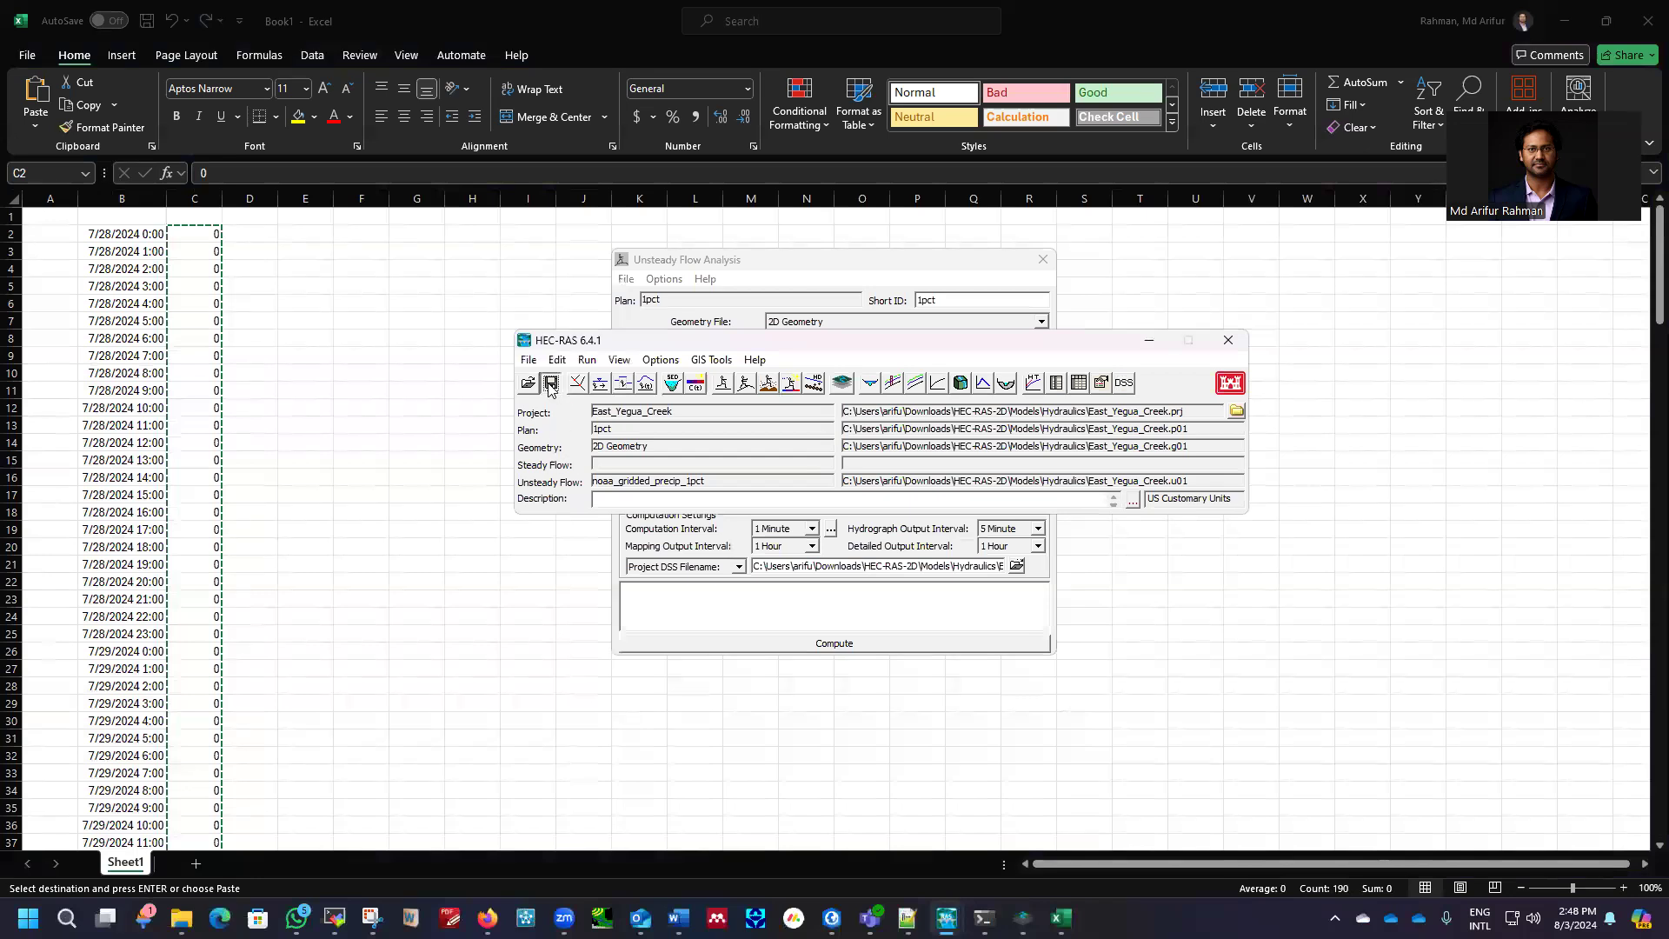
{"action": "left_click", "coordinate": [806, 268]}
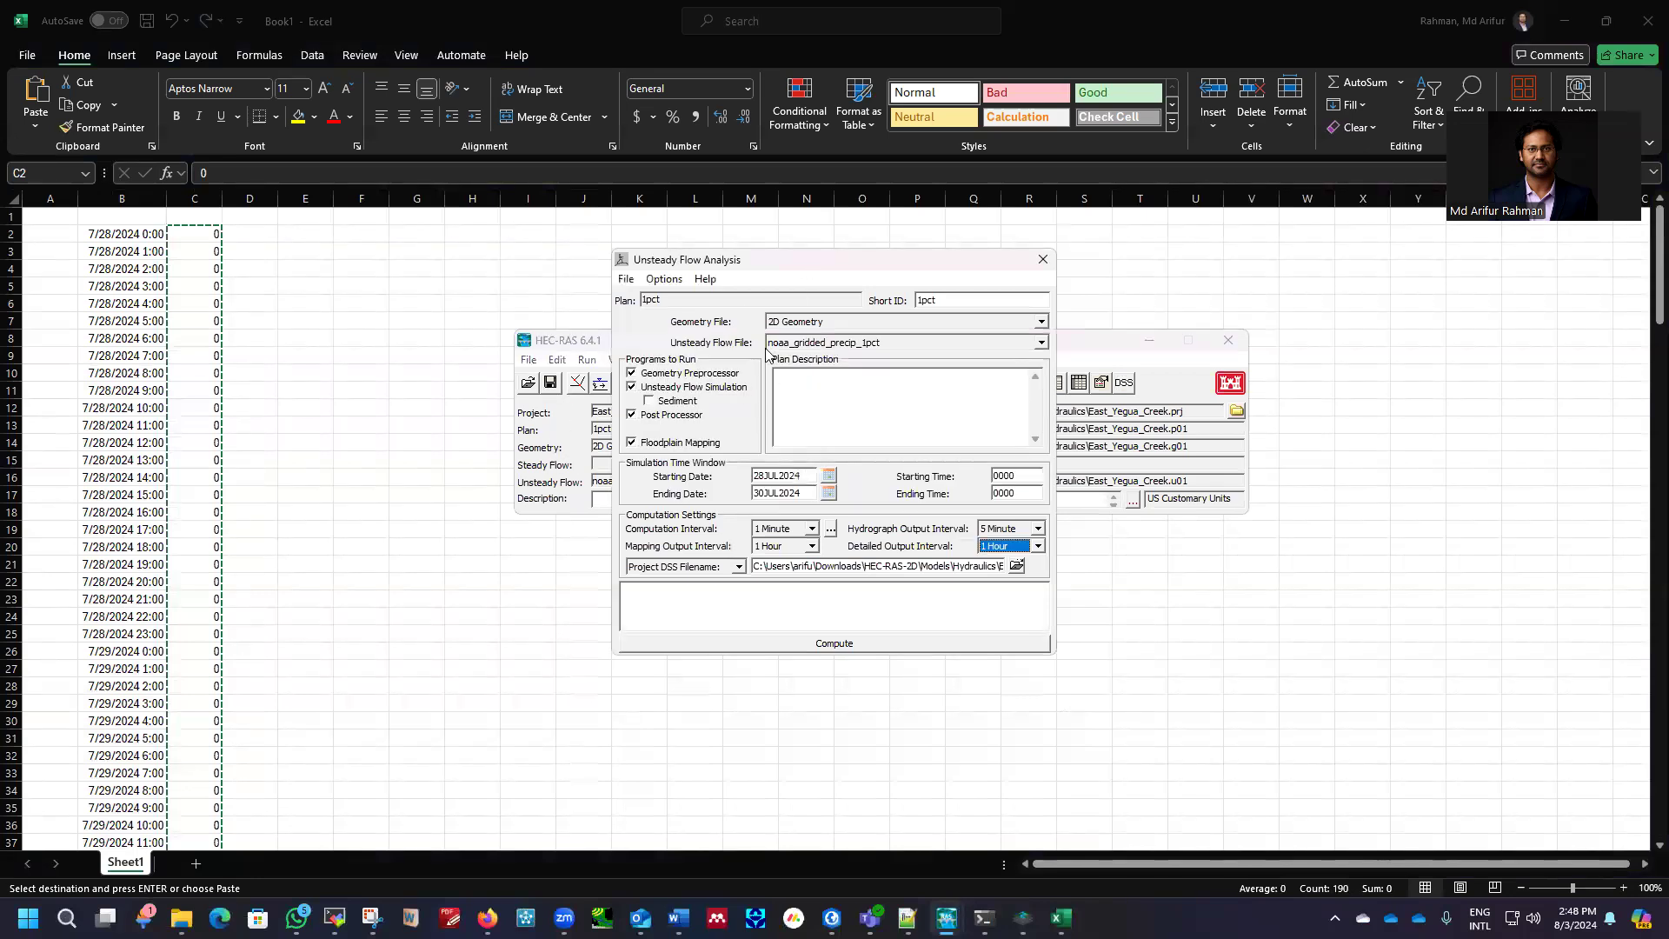
{"action": "left_click", "coordinate": [666, 280]}
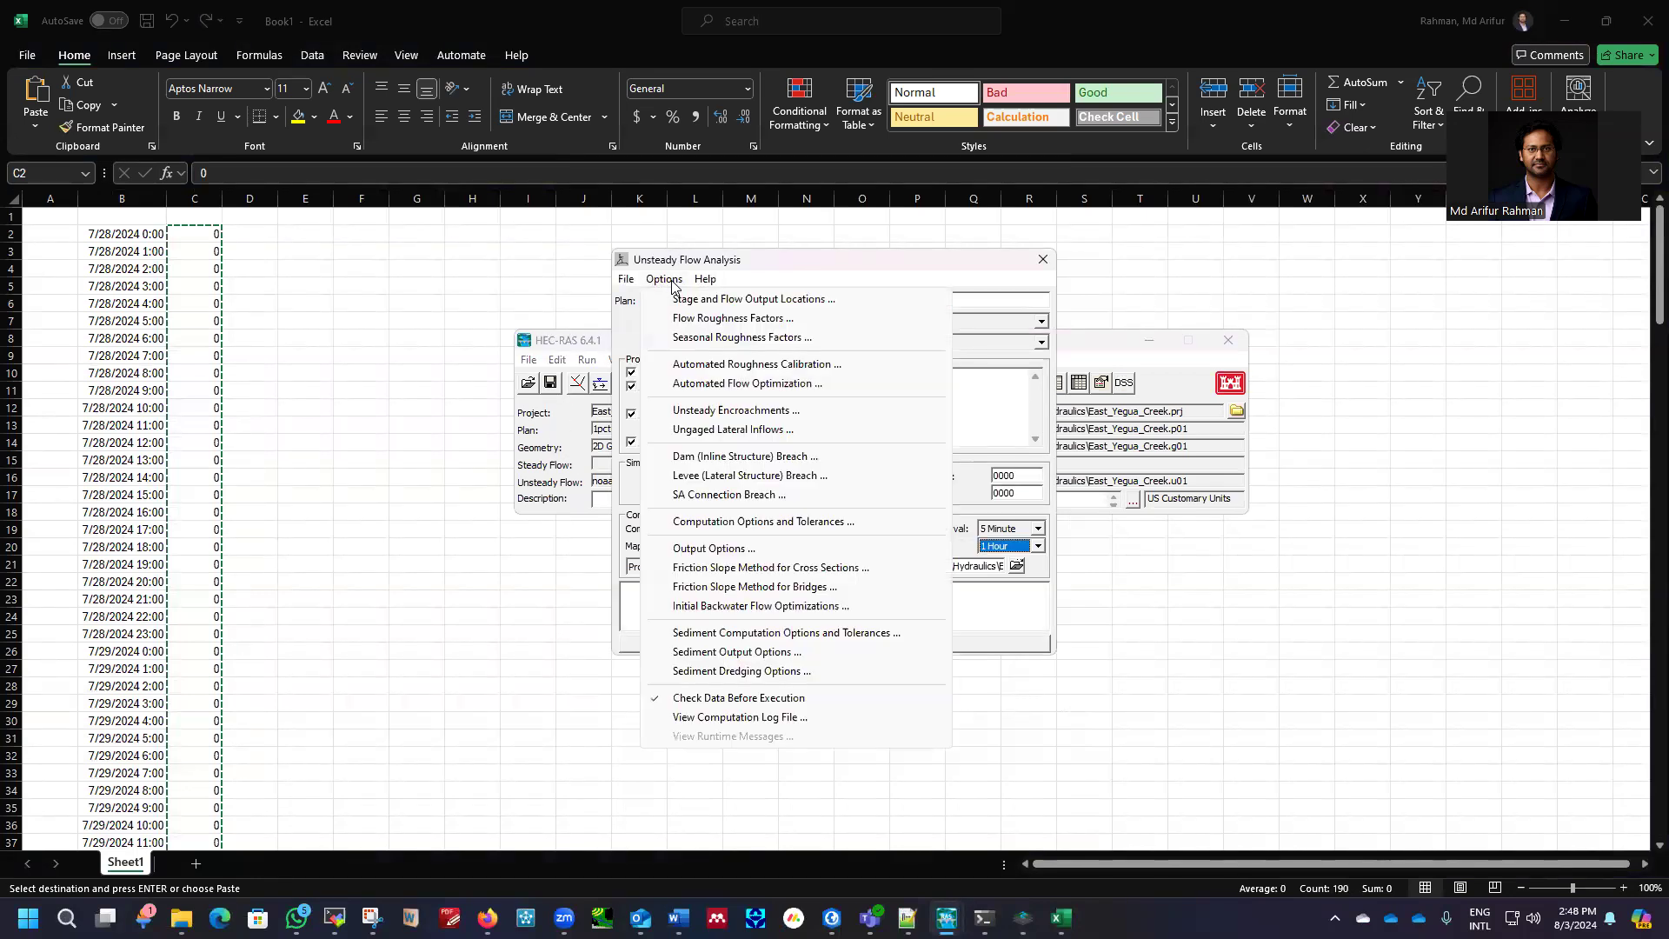
{"action": "left_click", "coordinate": [801, 256]}
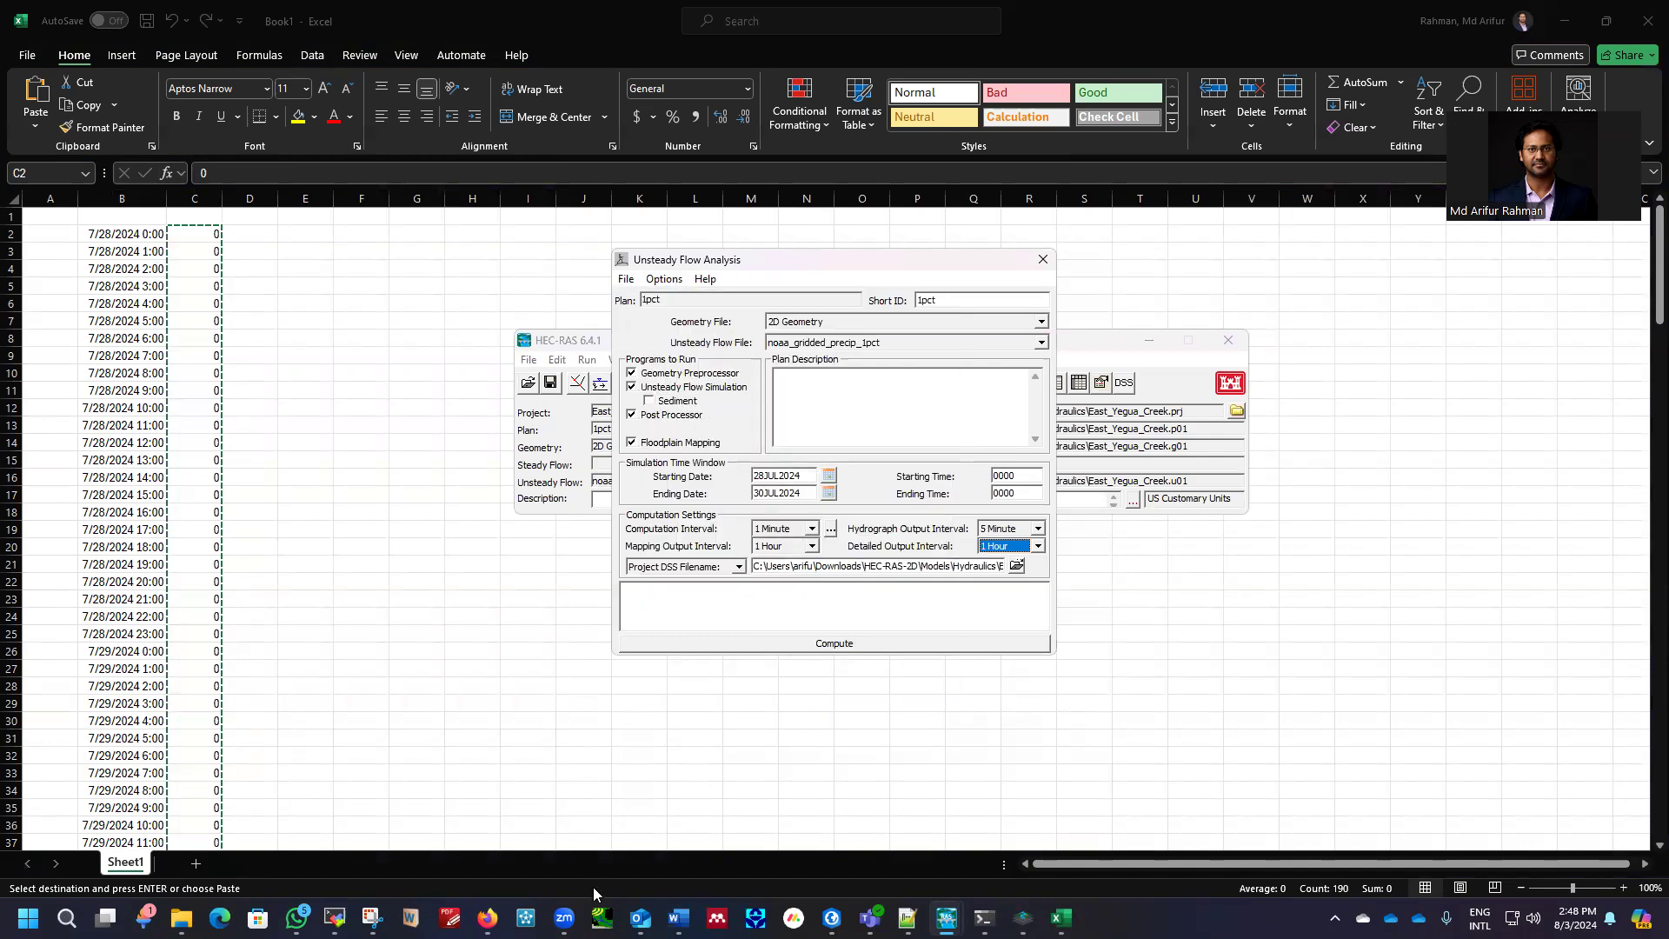
Switch to Hydraulics_Notebook.docx in Word and review the initial time step formulas and the 200-FT cell size guidance in section 1.3.1
{"action": "left_click", "coordinate": [679, 918]}
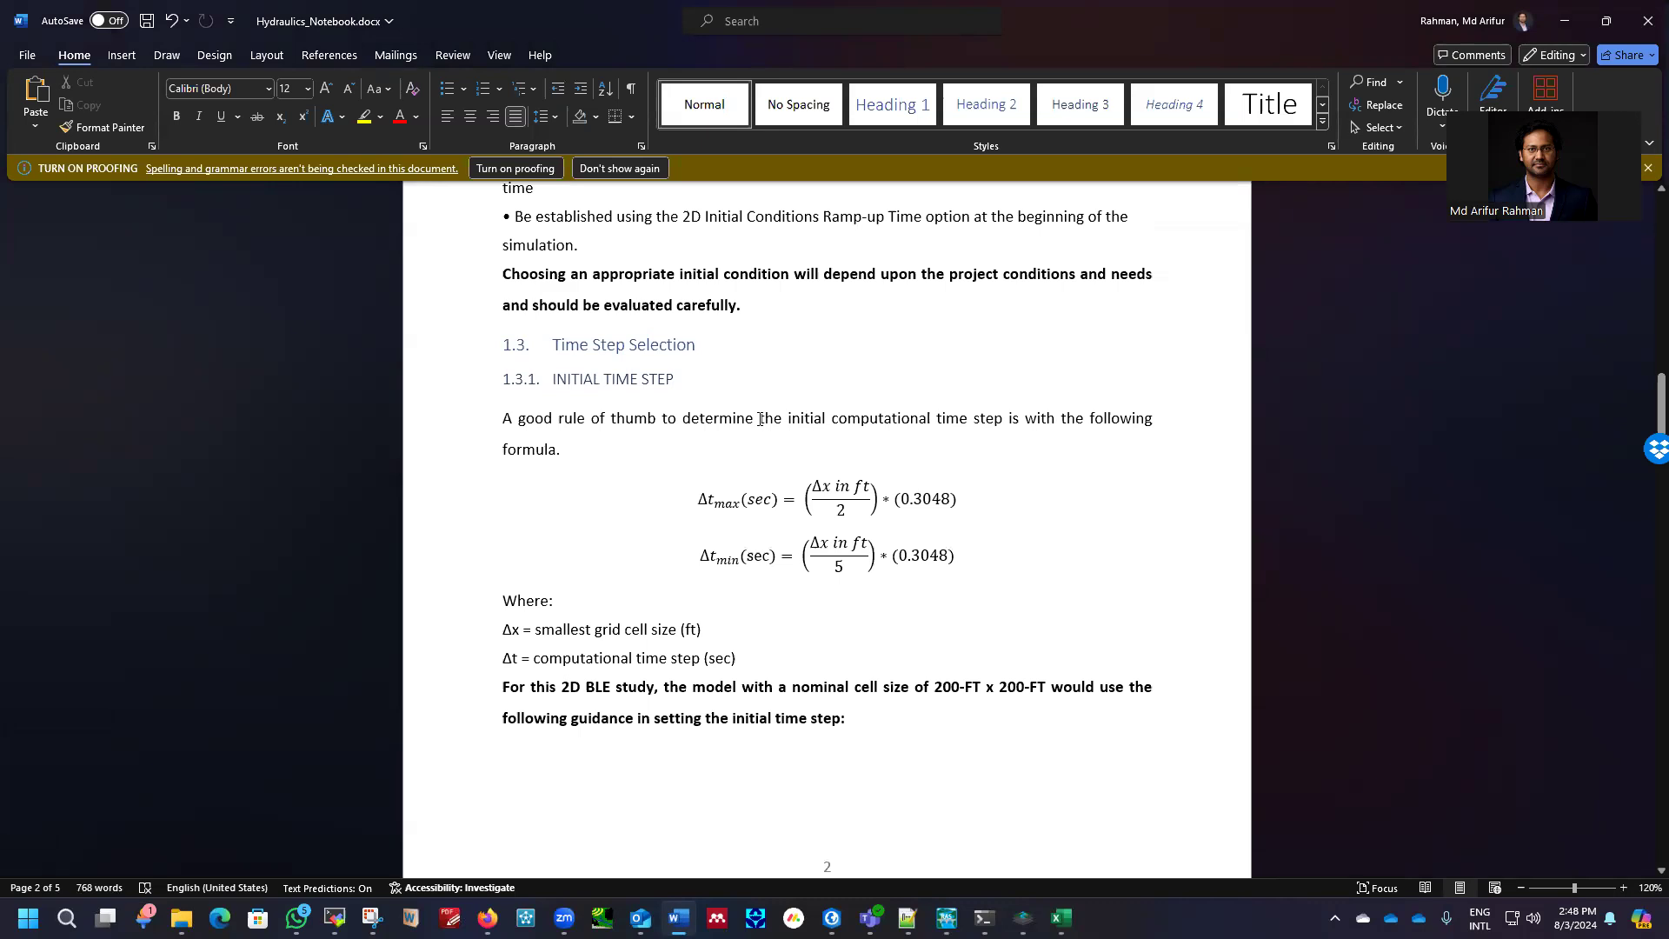
{"action": "scroll", "coordinate": [844, 459], "scroll_direction": "up", "scroll_amount": 1}
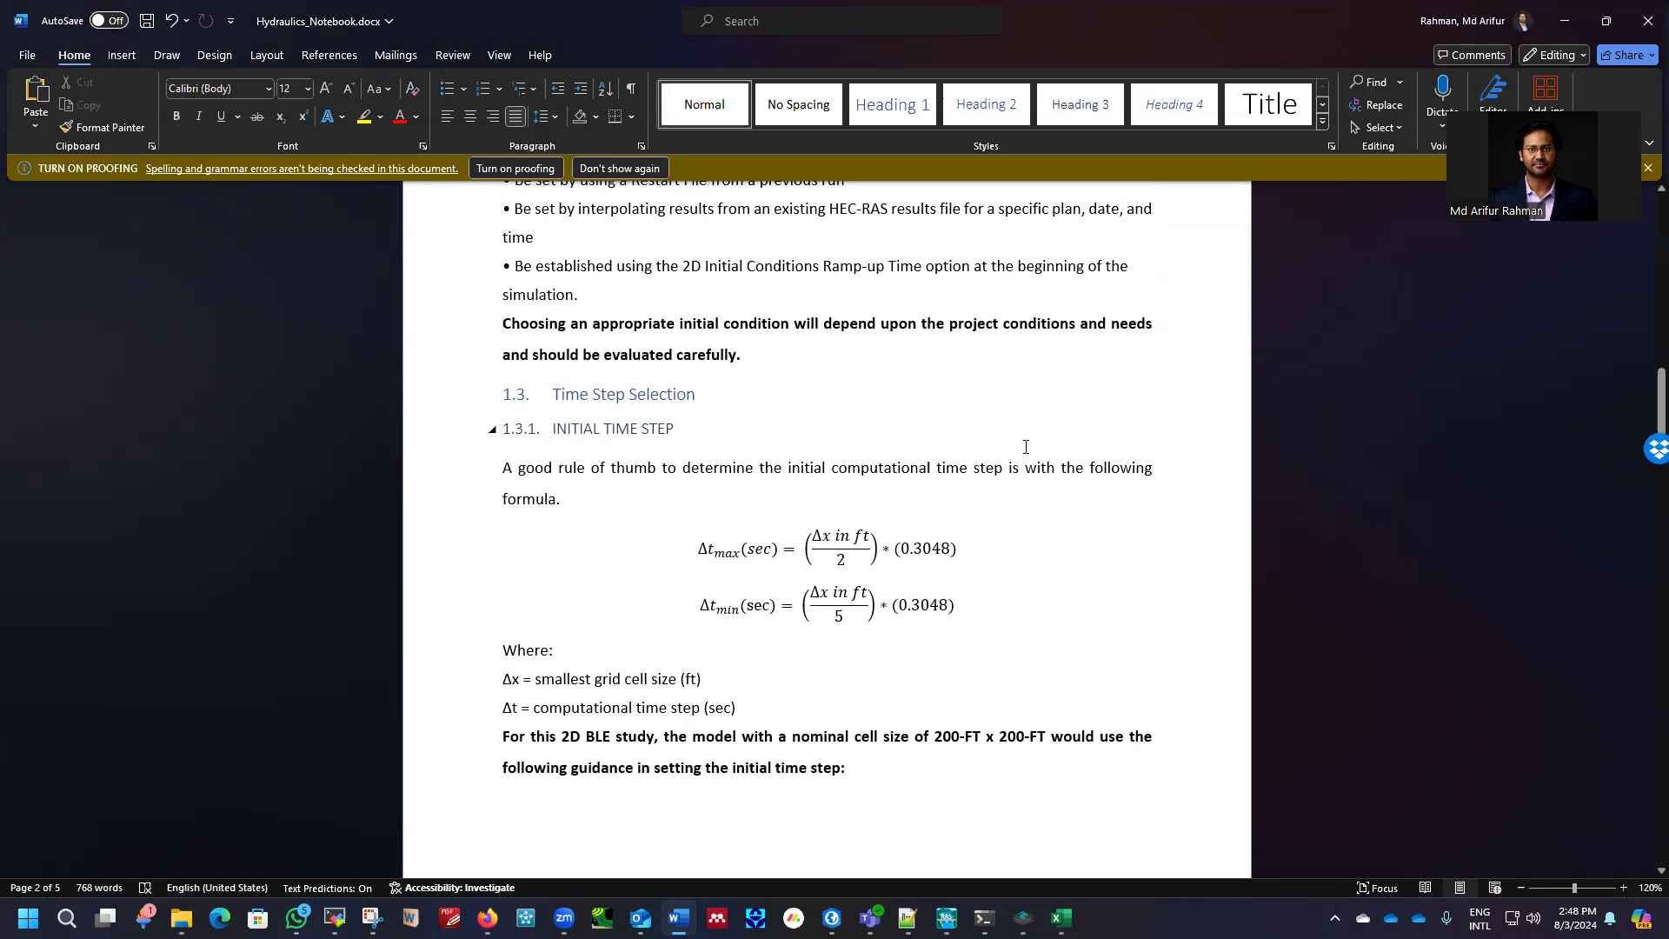
{"action": "scroll", "coordinate": [1025, 447], "scroll_direction": "up", "scroll_amount": 1}
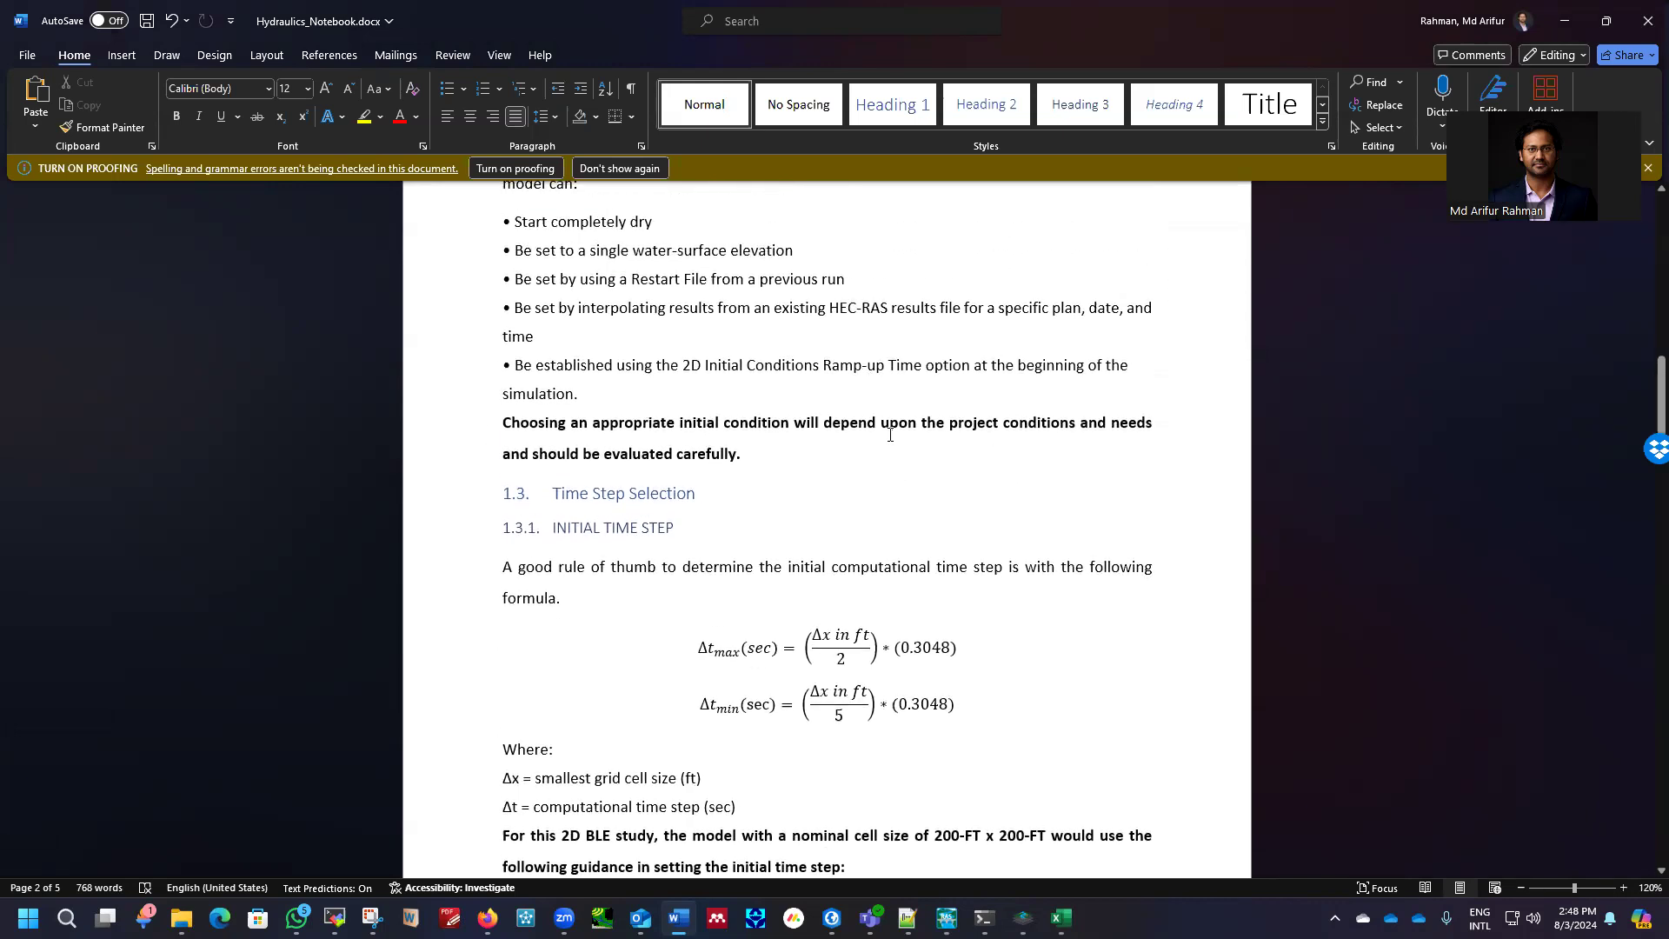
{"action": "scroll", "coordinate": [889, 400], "scroll_direction": "down", "scroll_amount": 1}
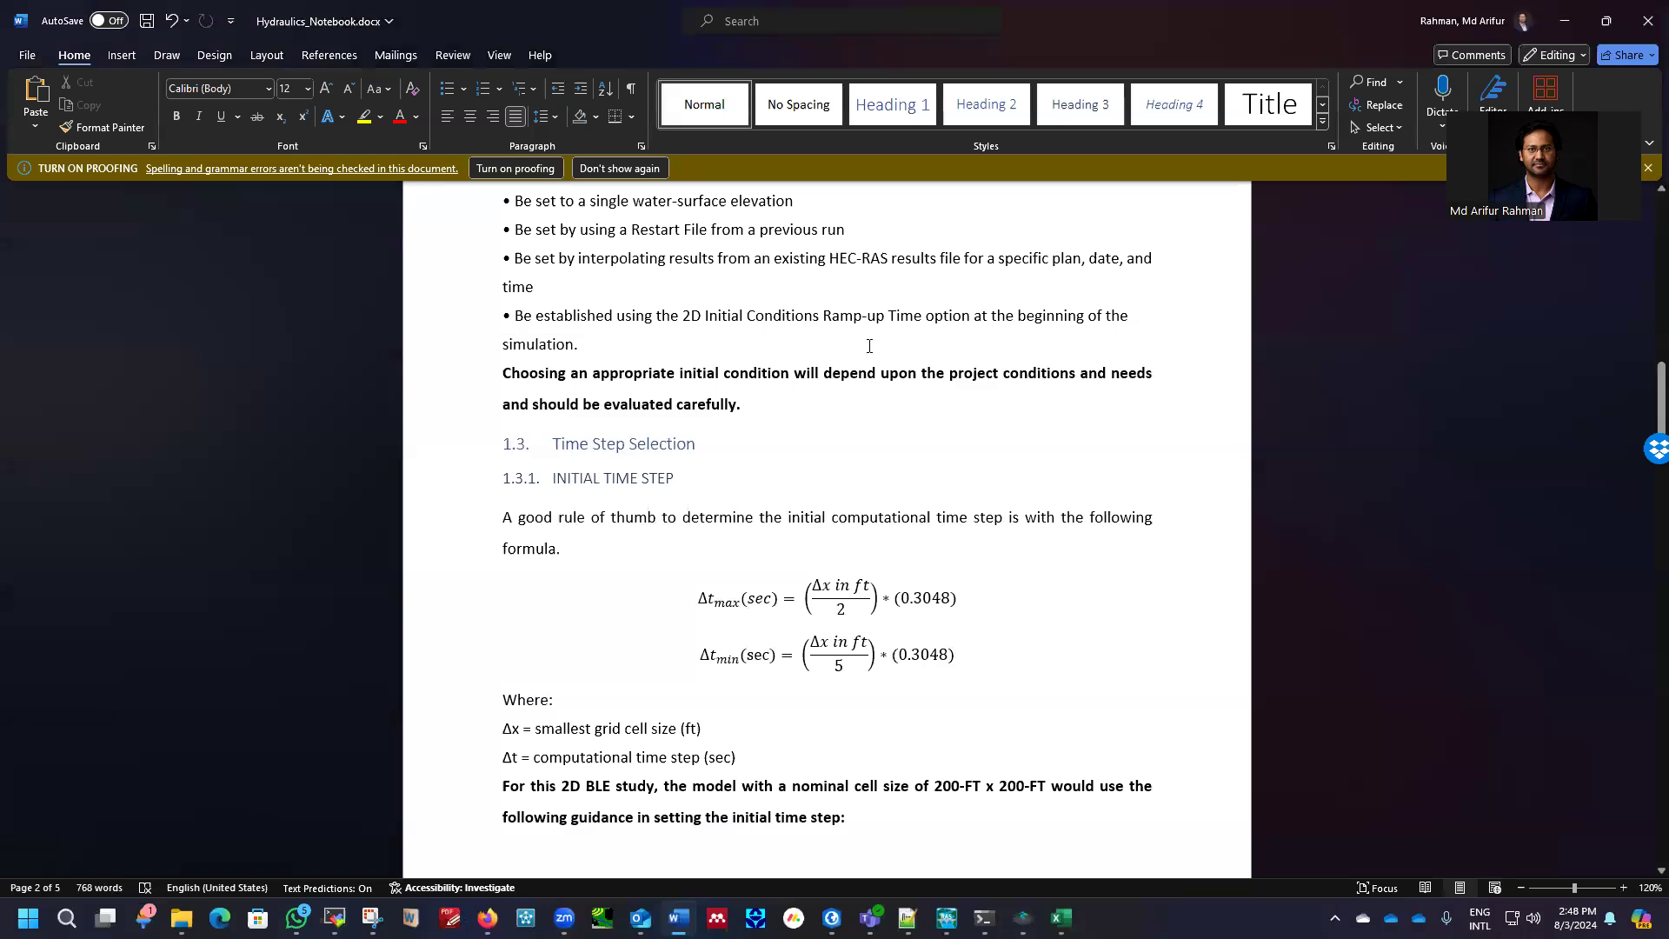
{"action": "scroll", "coordinate": [800, 384], "scroll_direction": "down", "scroll_amount": 3}
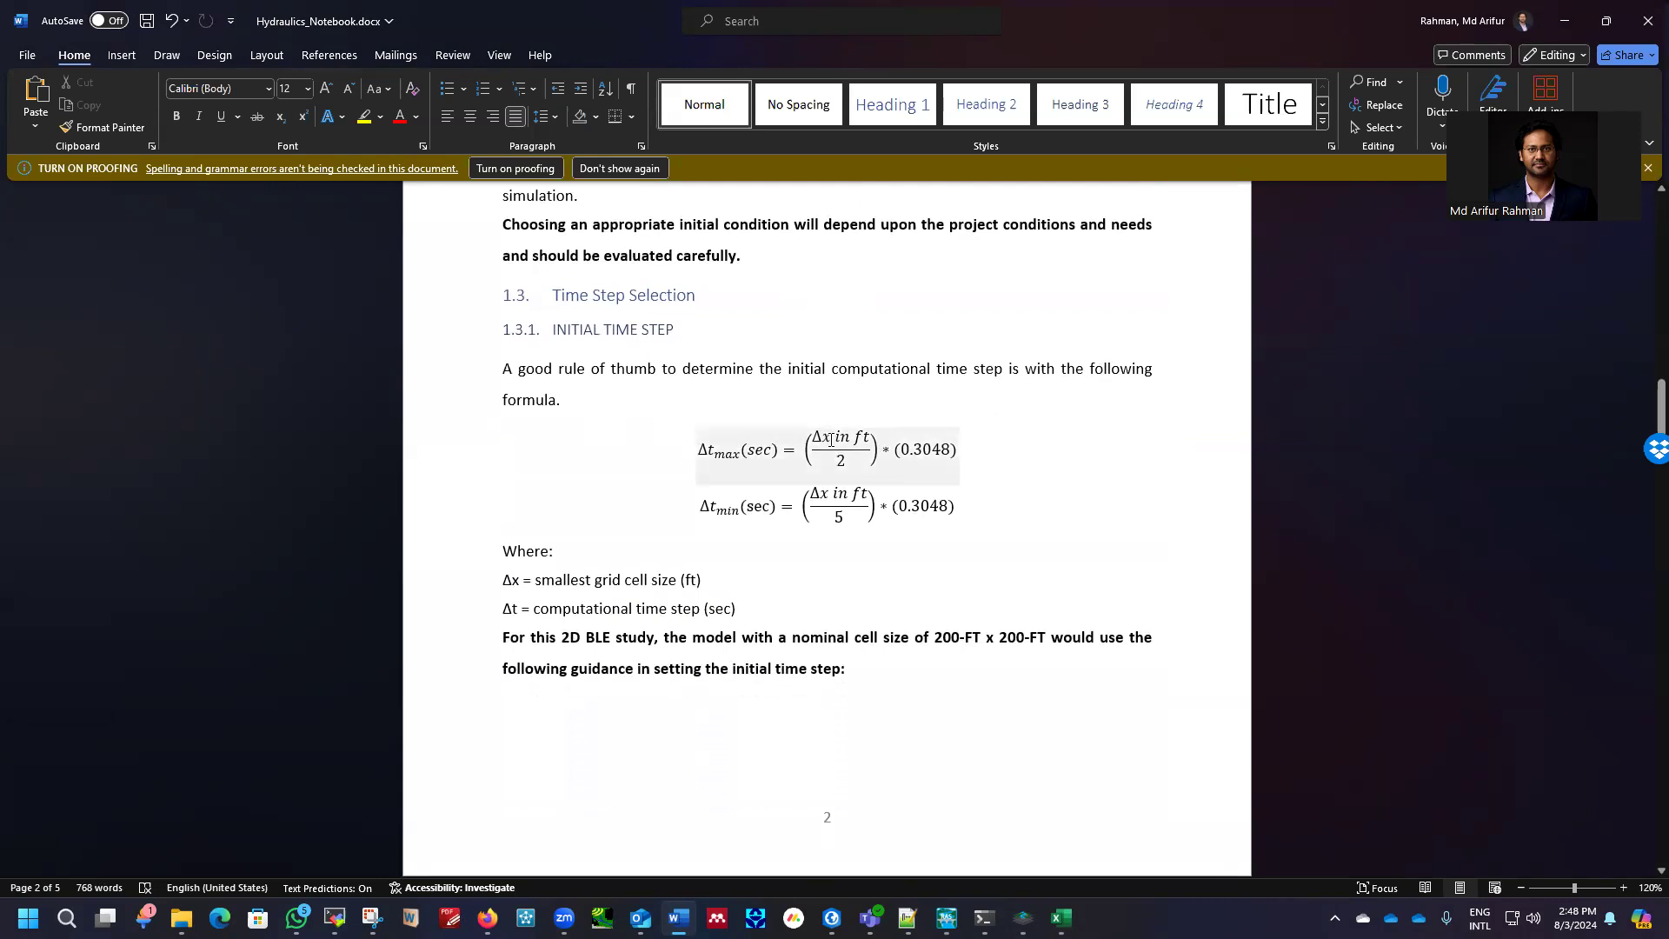
{"action": "double_click", "coordinate": [820, 437]}
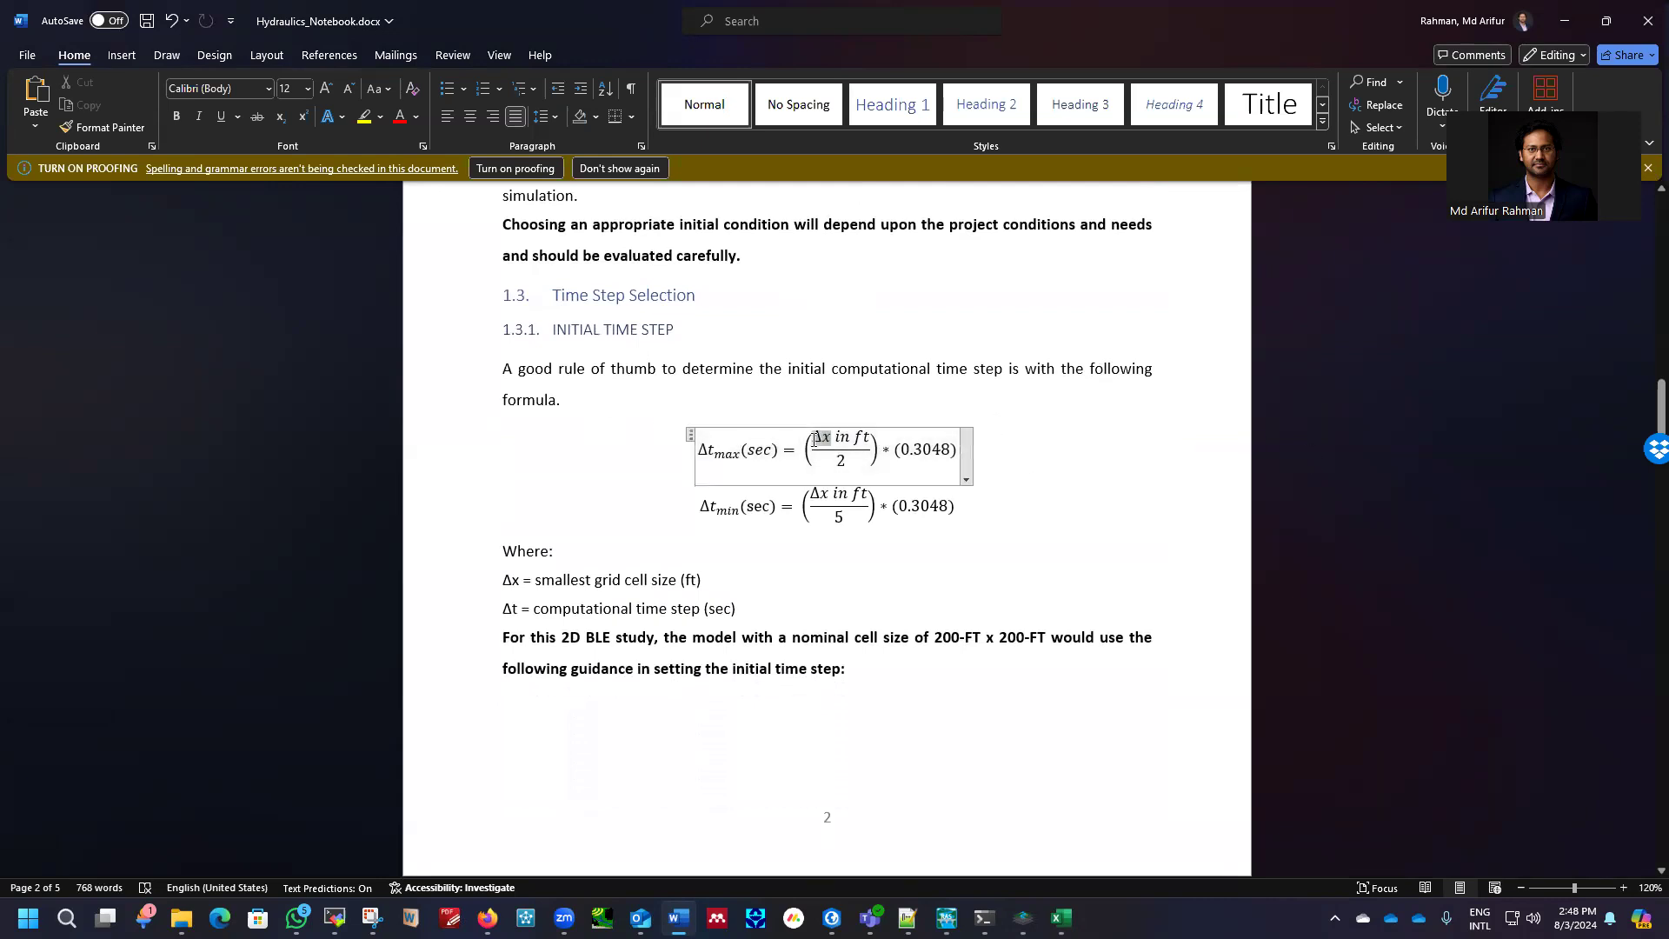
{"action": "left_click", "coordinate": [1061, 452]}
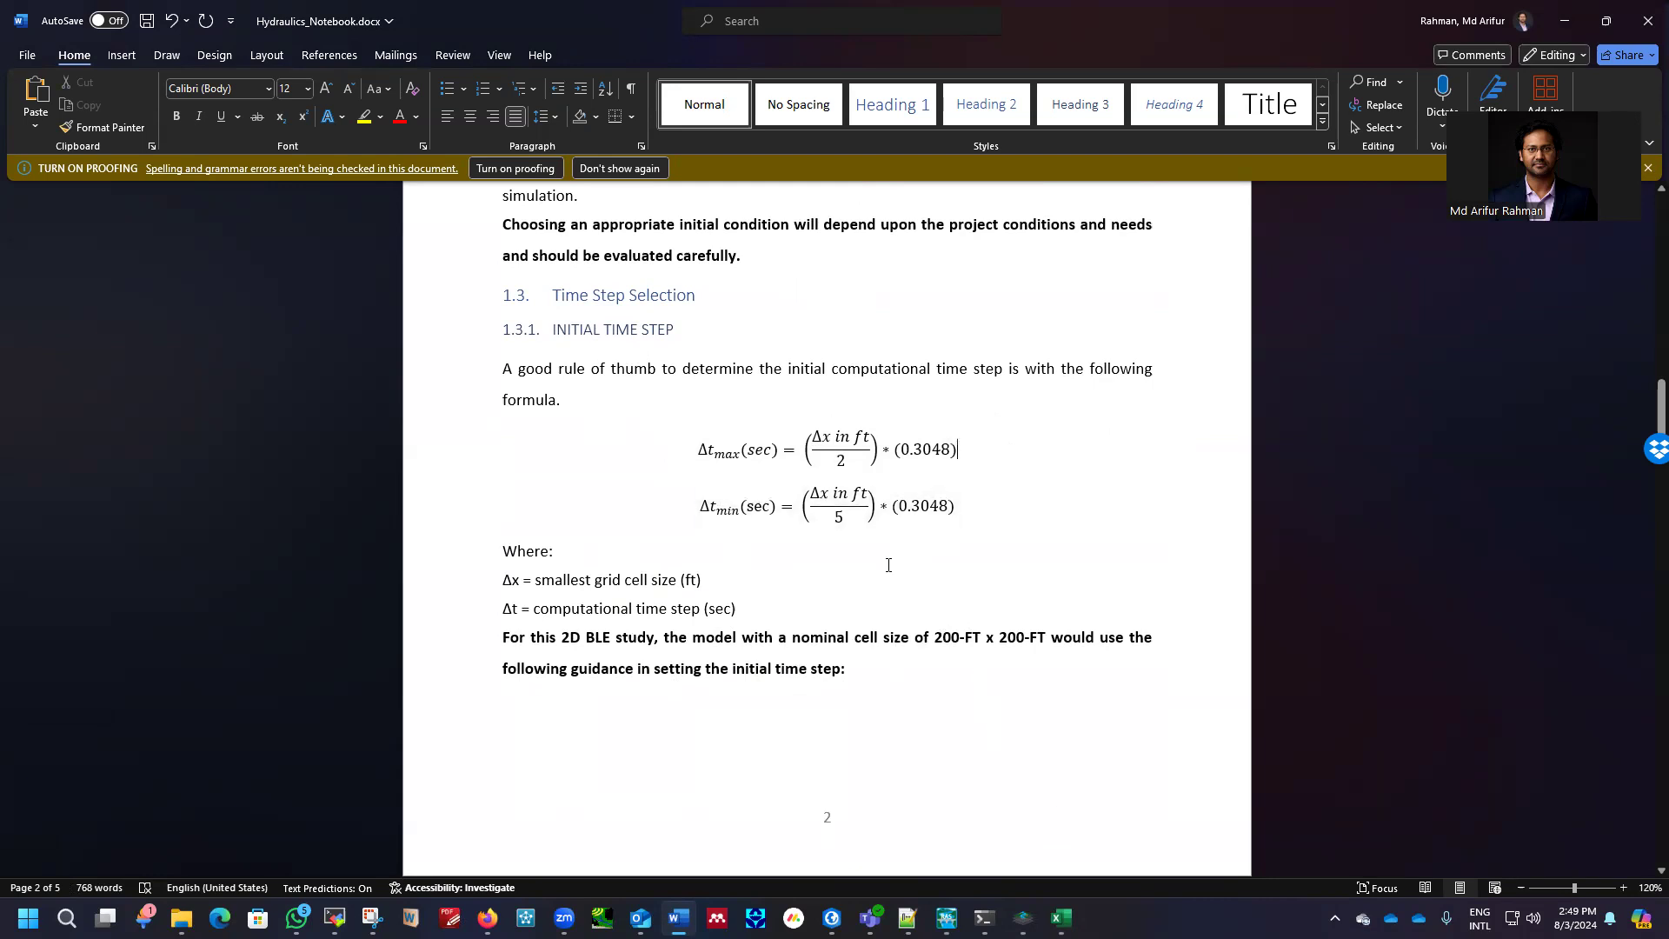
{"action": "scroll", "coordinate": [883, 561], "scroll_direction": "down", "scroll_amount": 2}
{"action": "left_click", "coordinate": [956, 350]}
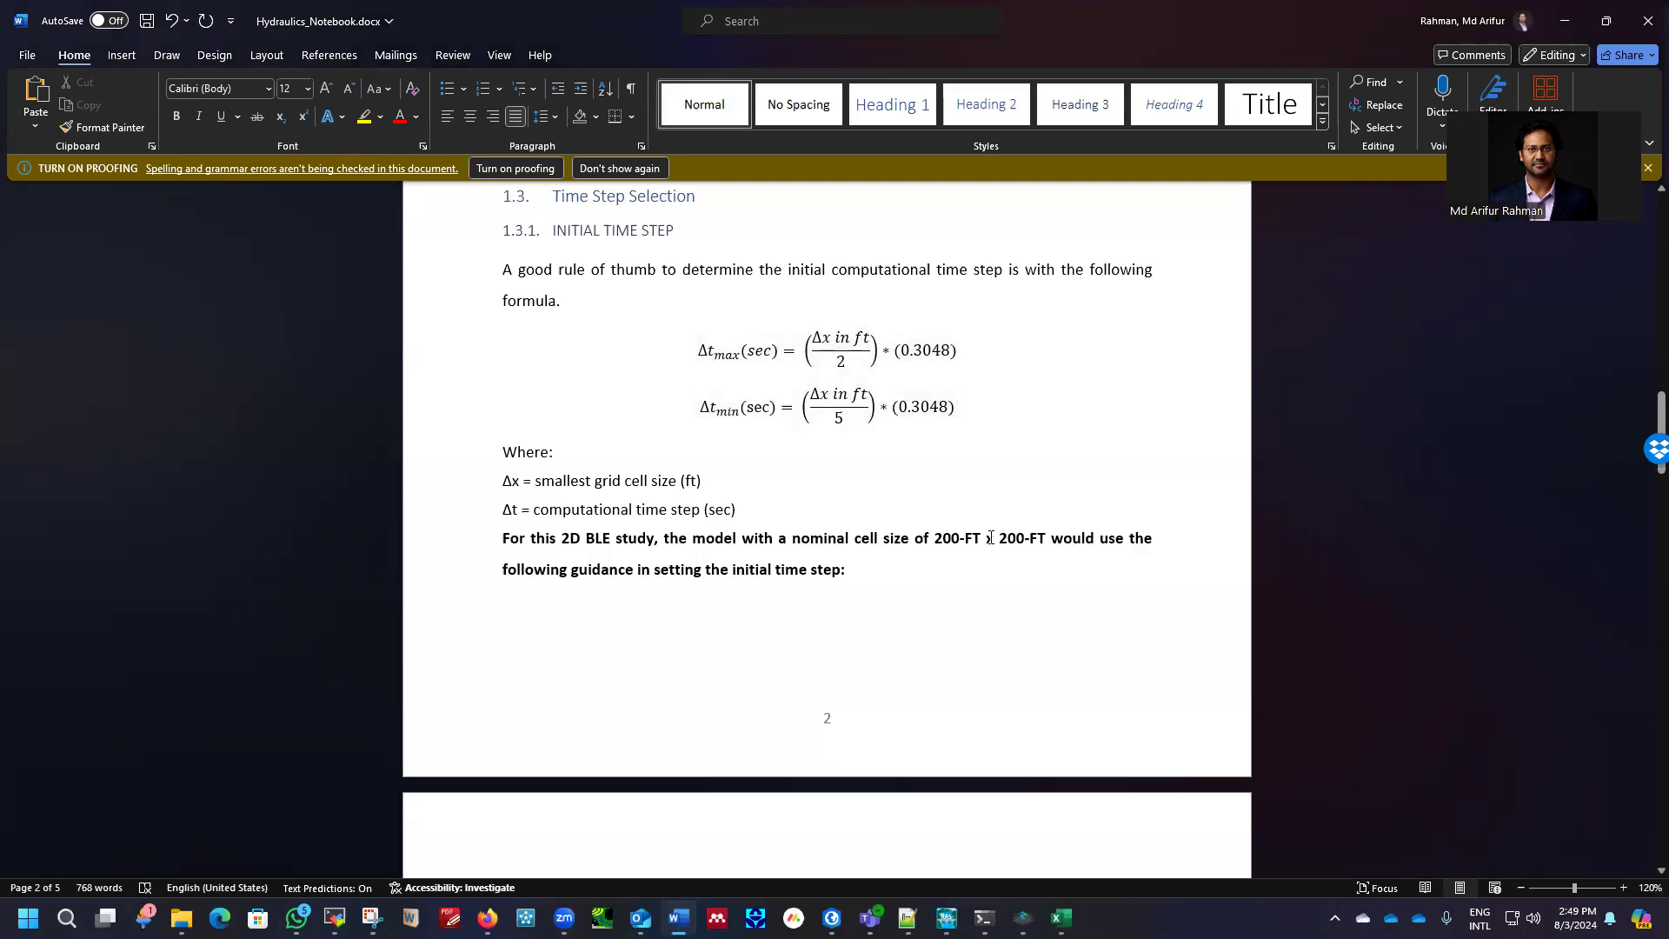
{"action": "scroll", "coordinate": [929, 525], "scroll_direction": "down", "scroll_amount": 8}
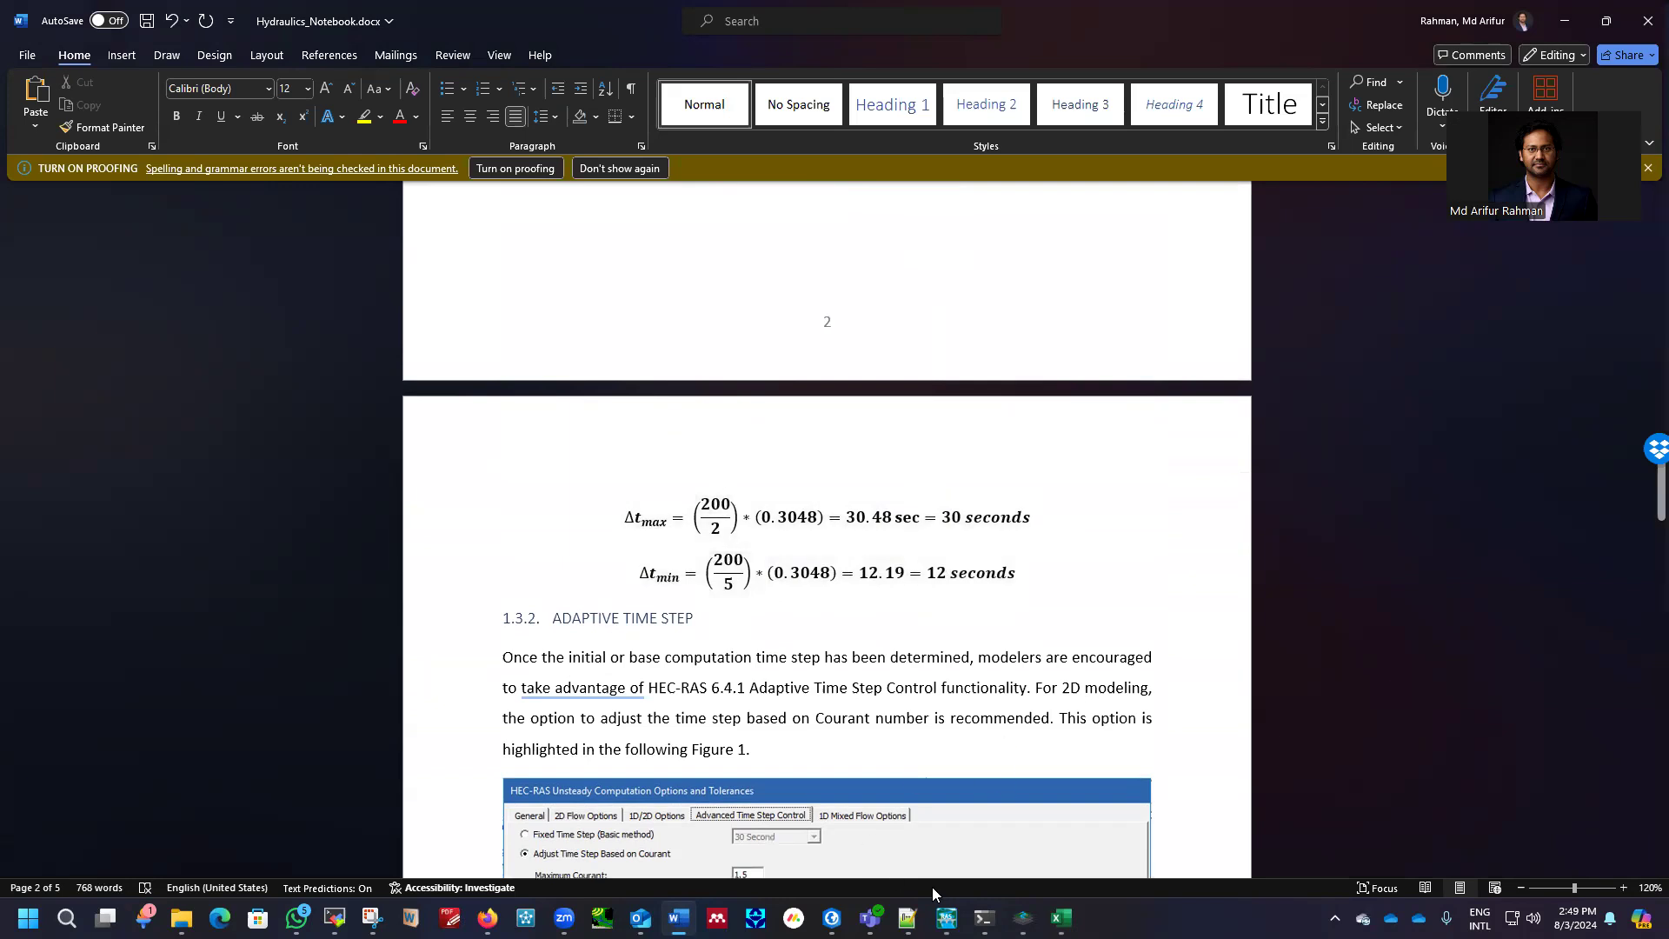
Switch to the HEC-RAS Unsteady Flow Analysis window, set the computation interval to 30 Second and save the 1pct plan
{"action": "left_click", "coordinate": [946, 918]}
{"action": "left_click", "coordinate": [1015, 802]}
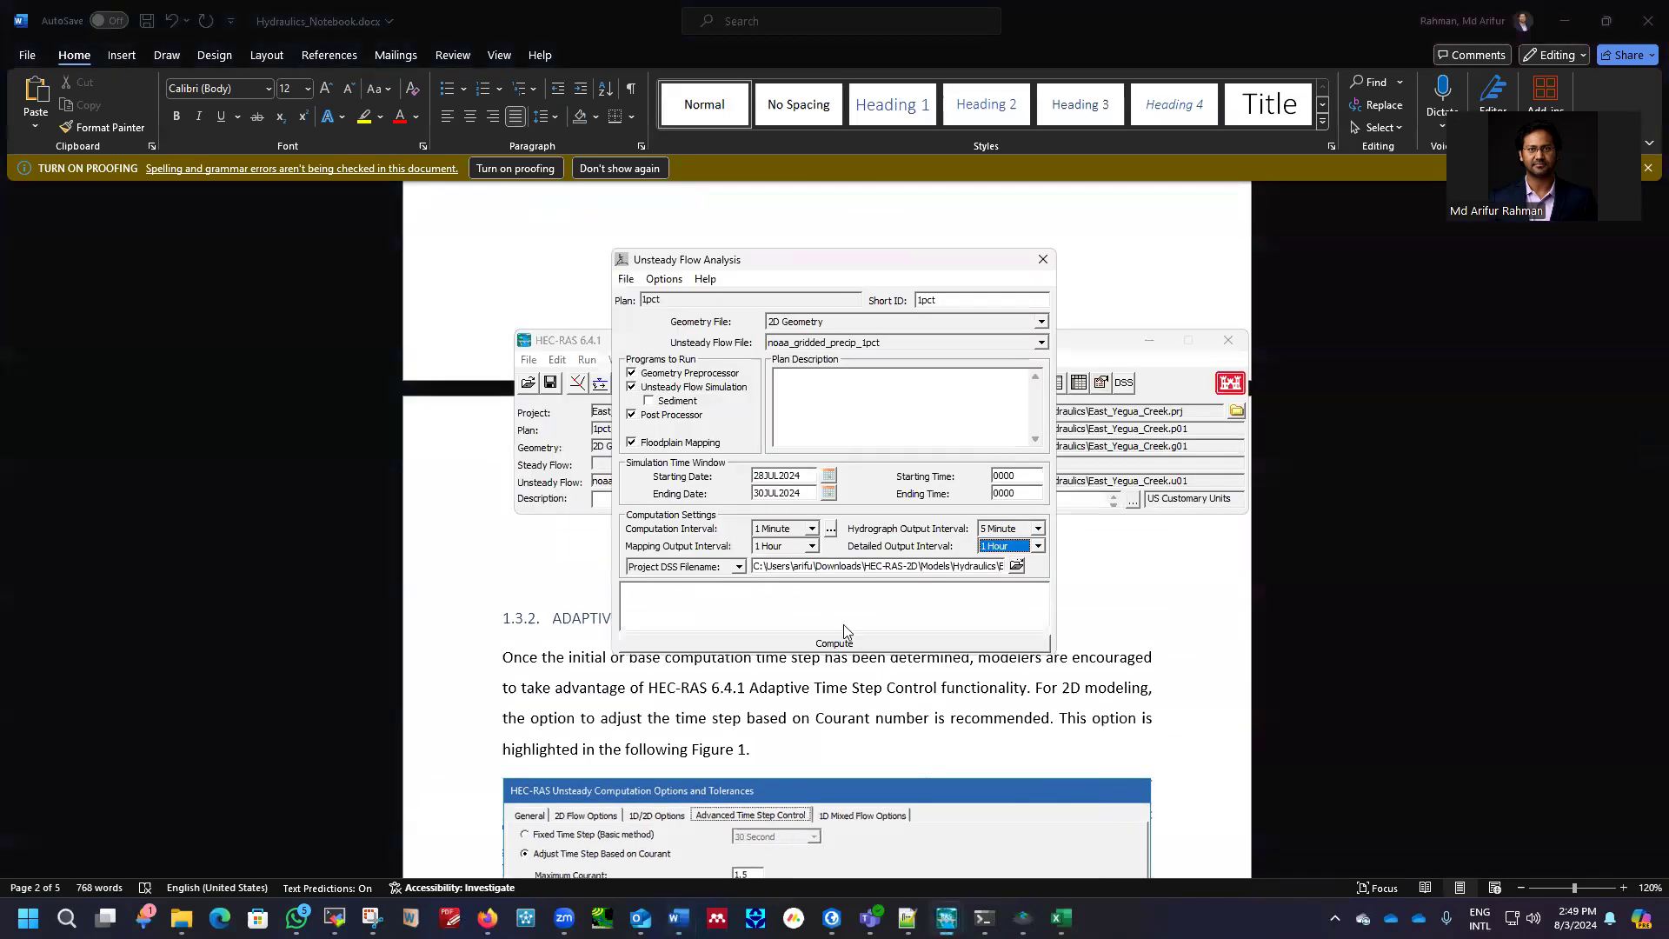
{"action": "left_click", "coordinate": [813, 528]}
{"action": "scroll", "coordinate": [787, 573], "scroll_direction": "up", "scroll_amount": 1}
{"action": "left_click", "coordinate": [785, 567]}
{"action": "left_click", "coordinate": [626, 279]}
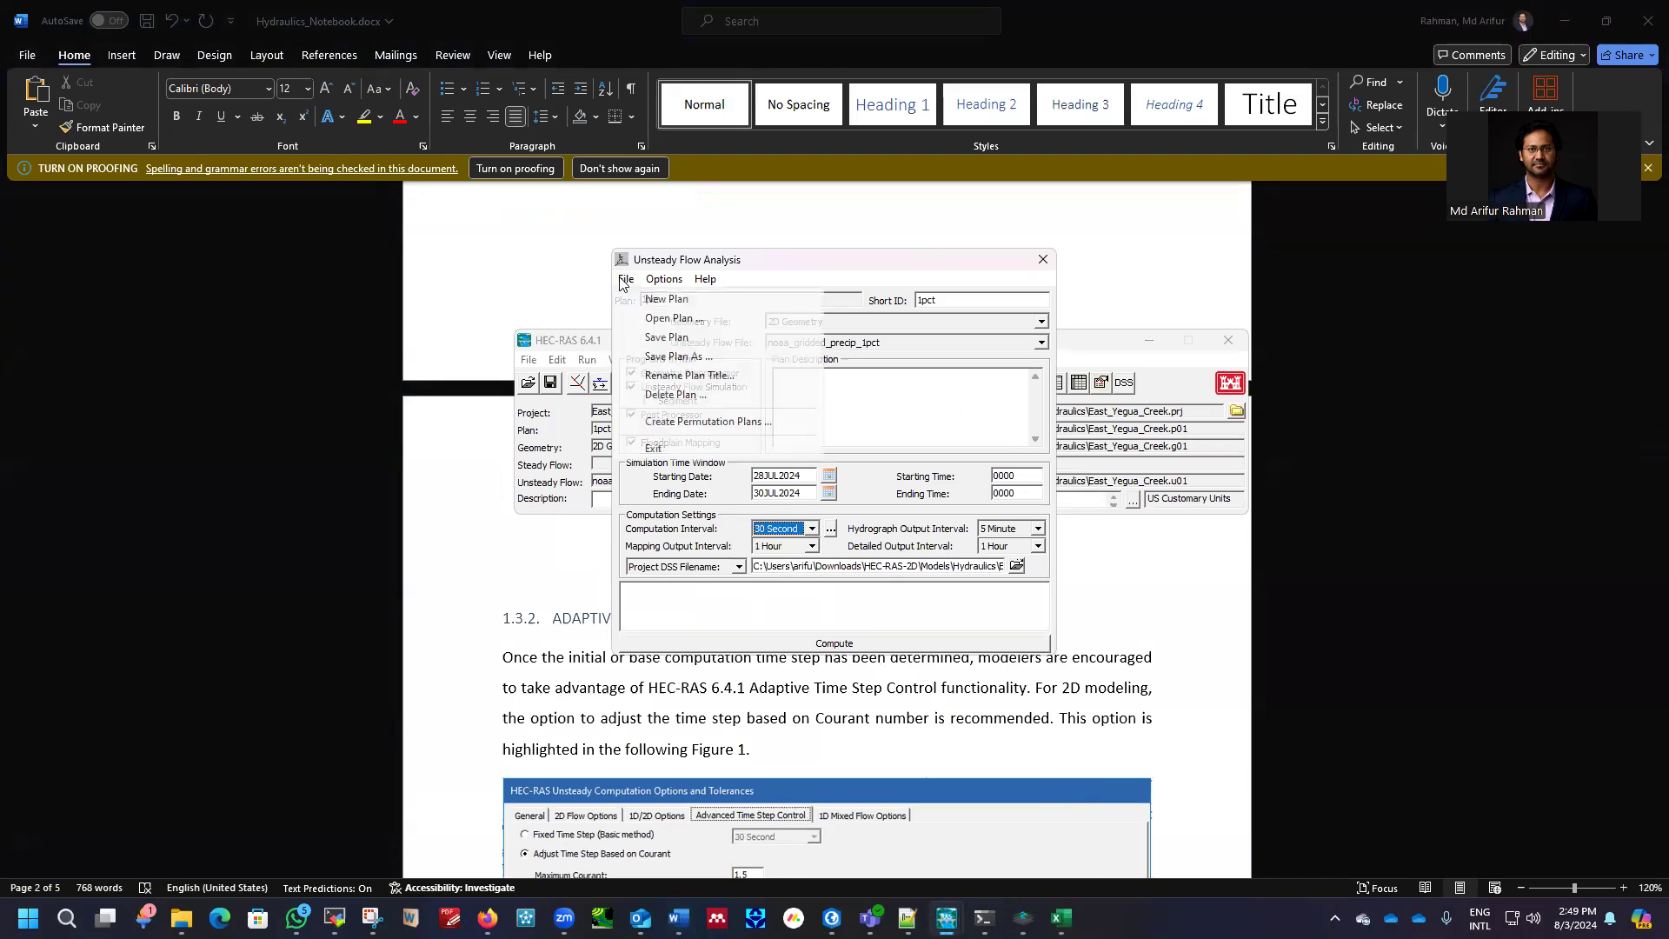
{"action": "left_click", "coordinate": [667, 339]}
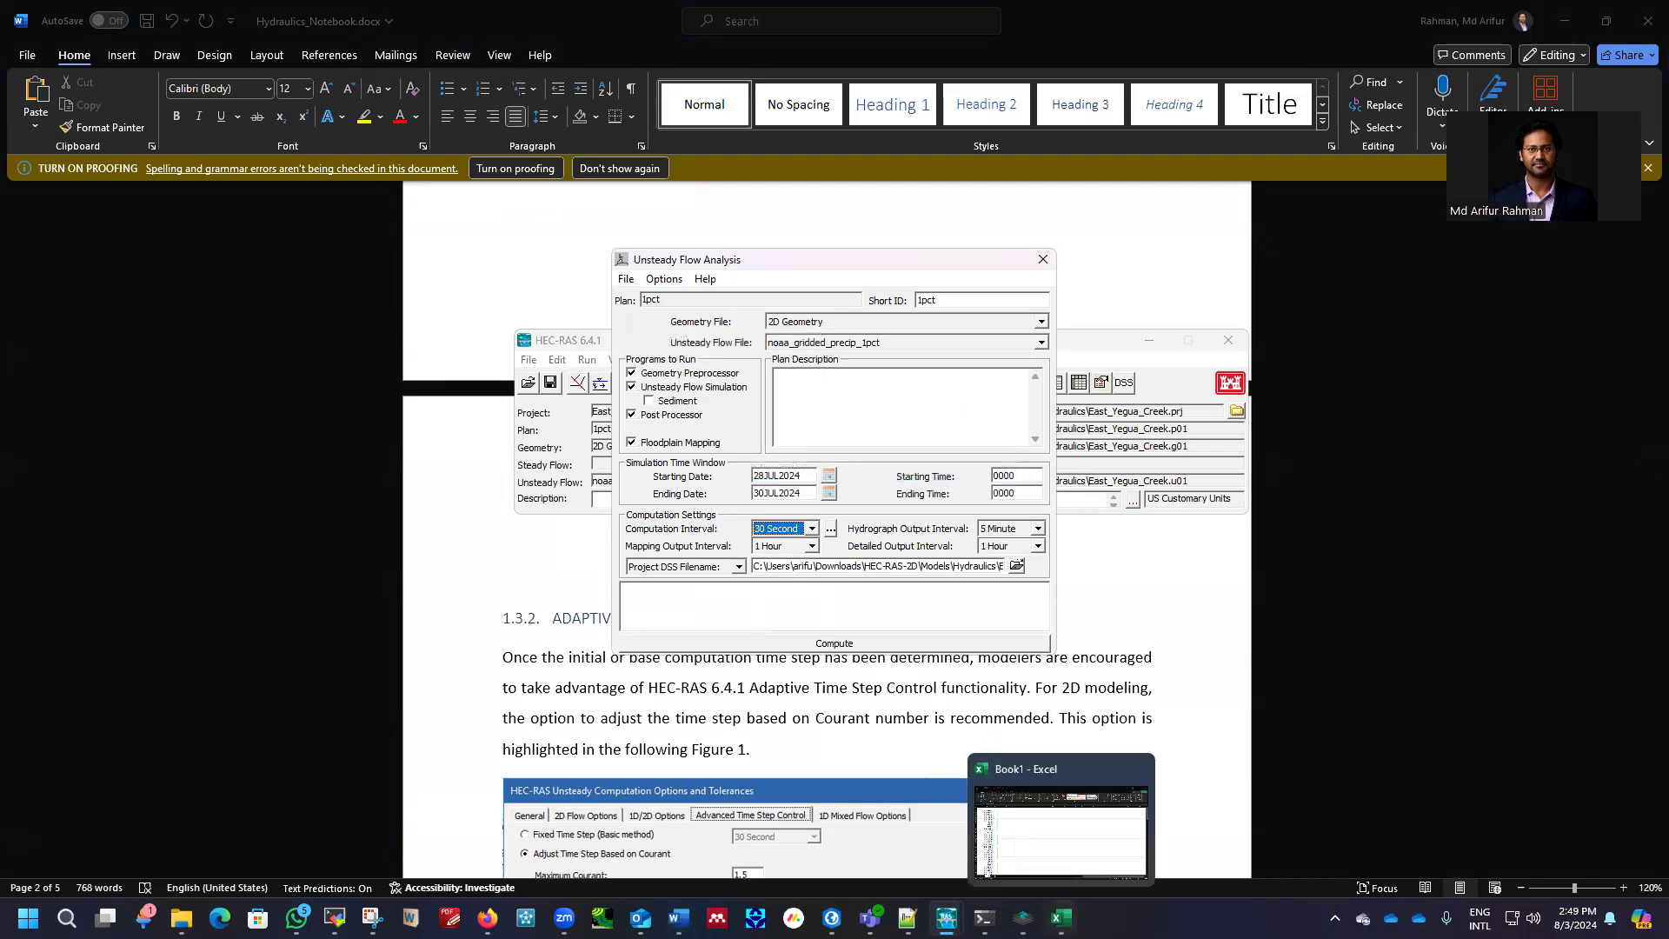
Switch to Hydraulics_Notebook.docx in Word and review the adaptive time step guidance and Figure 1 in section 1.3.2
{"action": "mouse_move", "coordinate": [947, 918]}
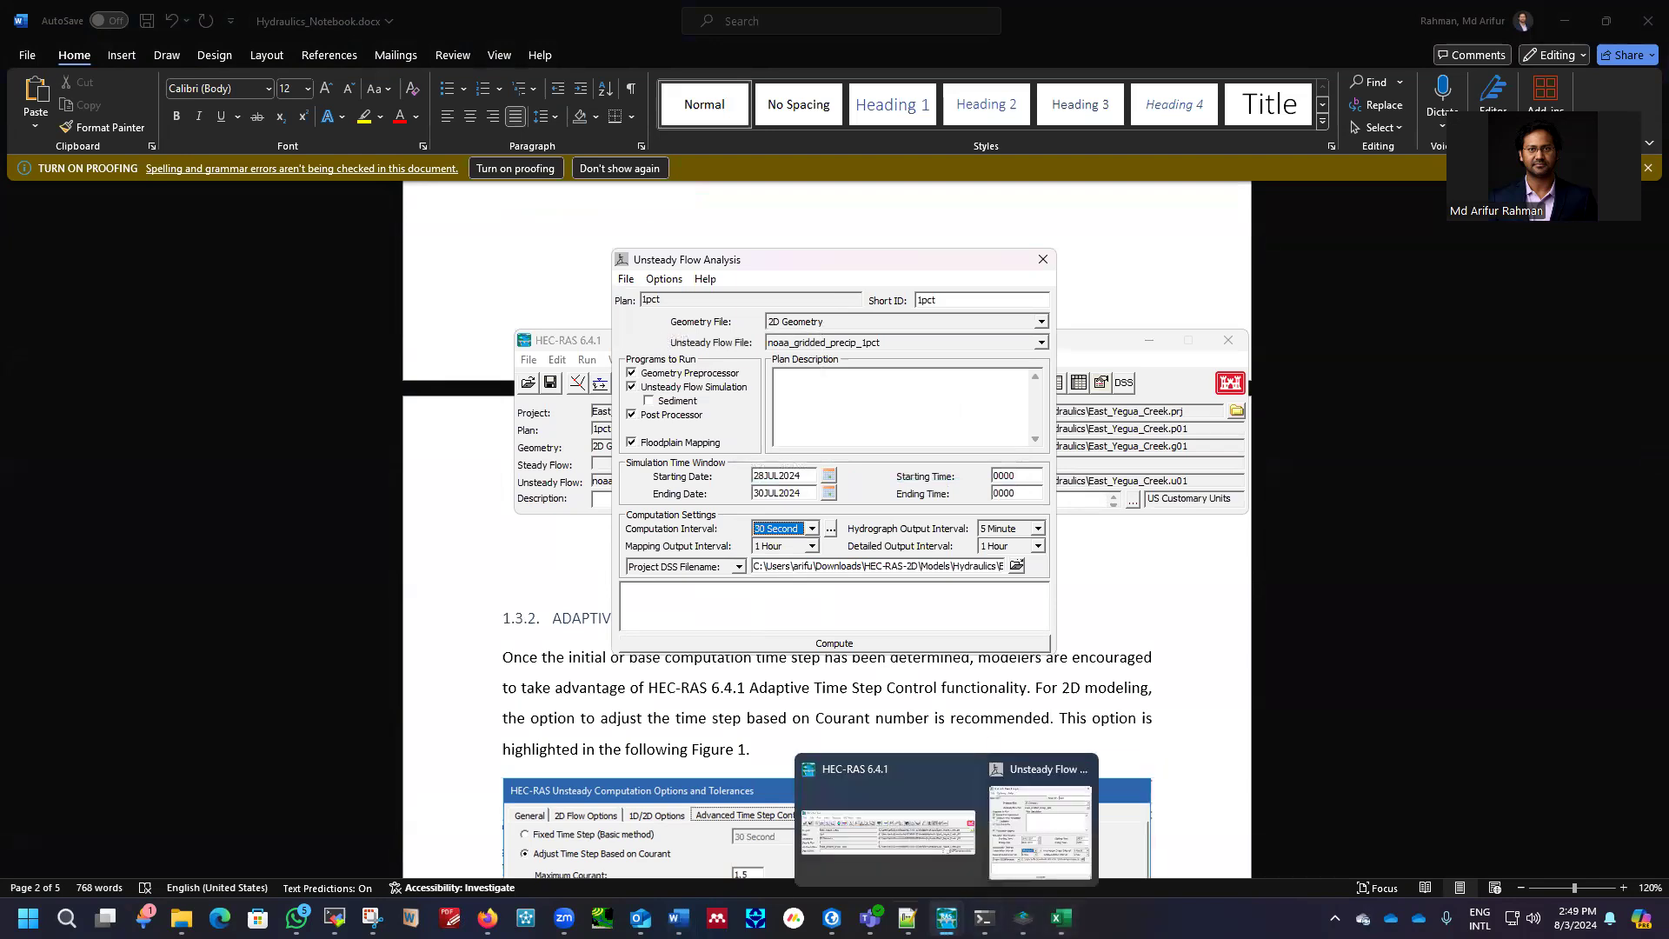
{"action": "left_click", "coordinate": [679, 917]}
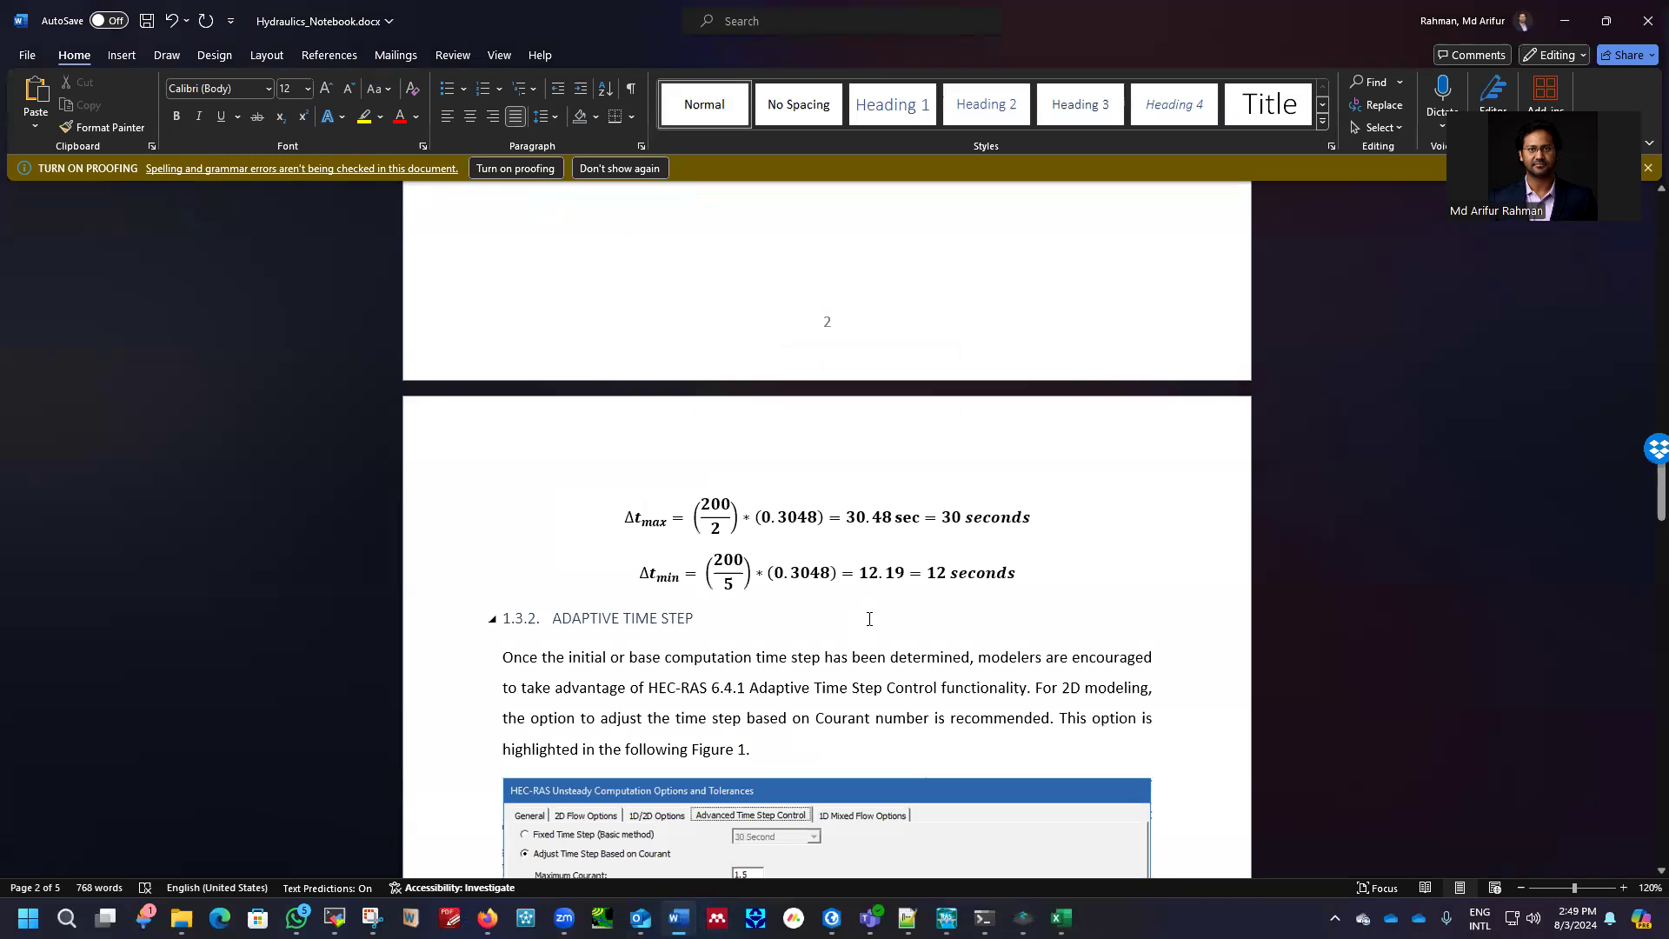
{"action": "scroll", "coordinate": [869, 619], "scroll_direction": "down", "scroll_amount": 3}
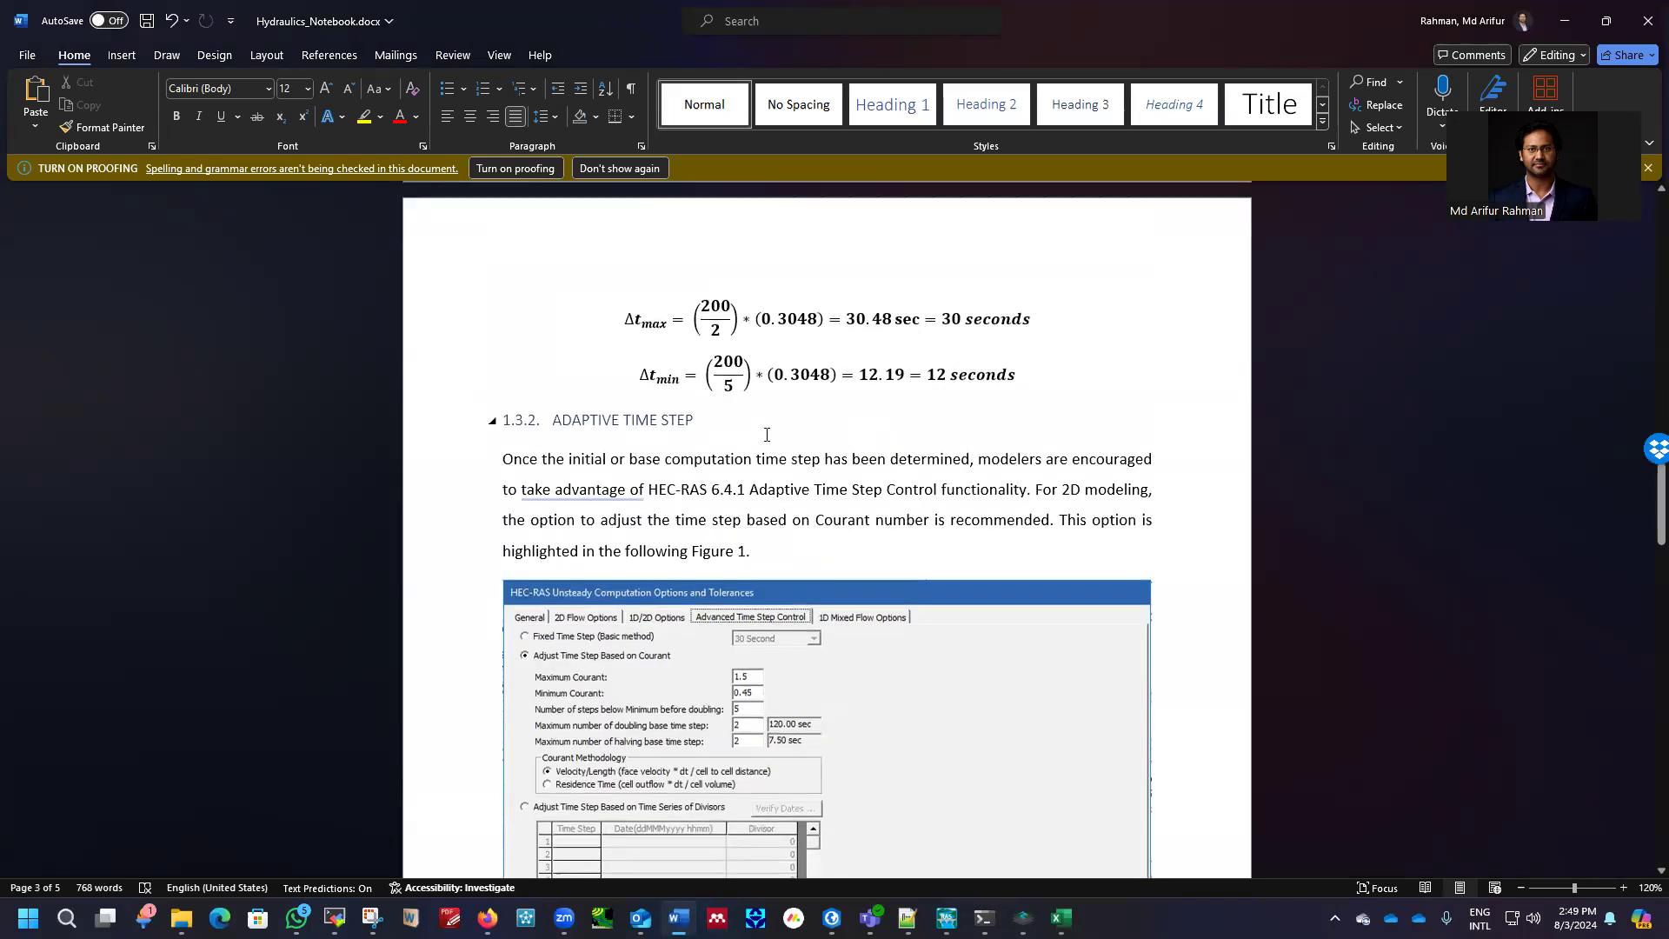
{"action": "scroll", "coordinate": [767, 435], "scroll_direction": "down", "scroll_amount": 2}
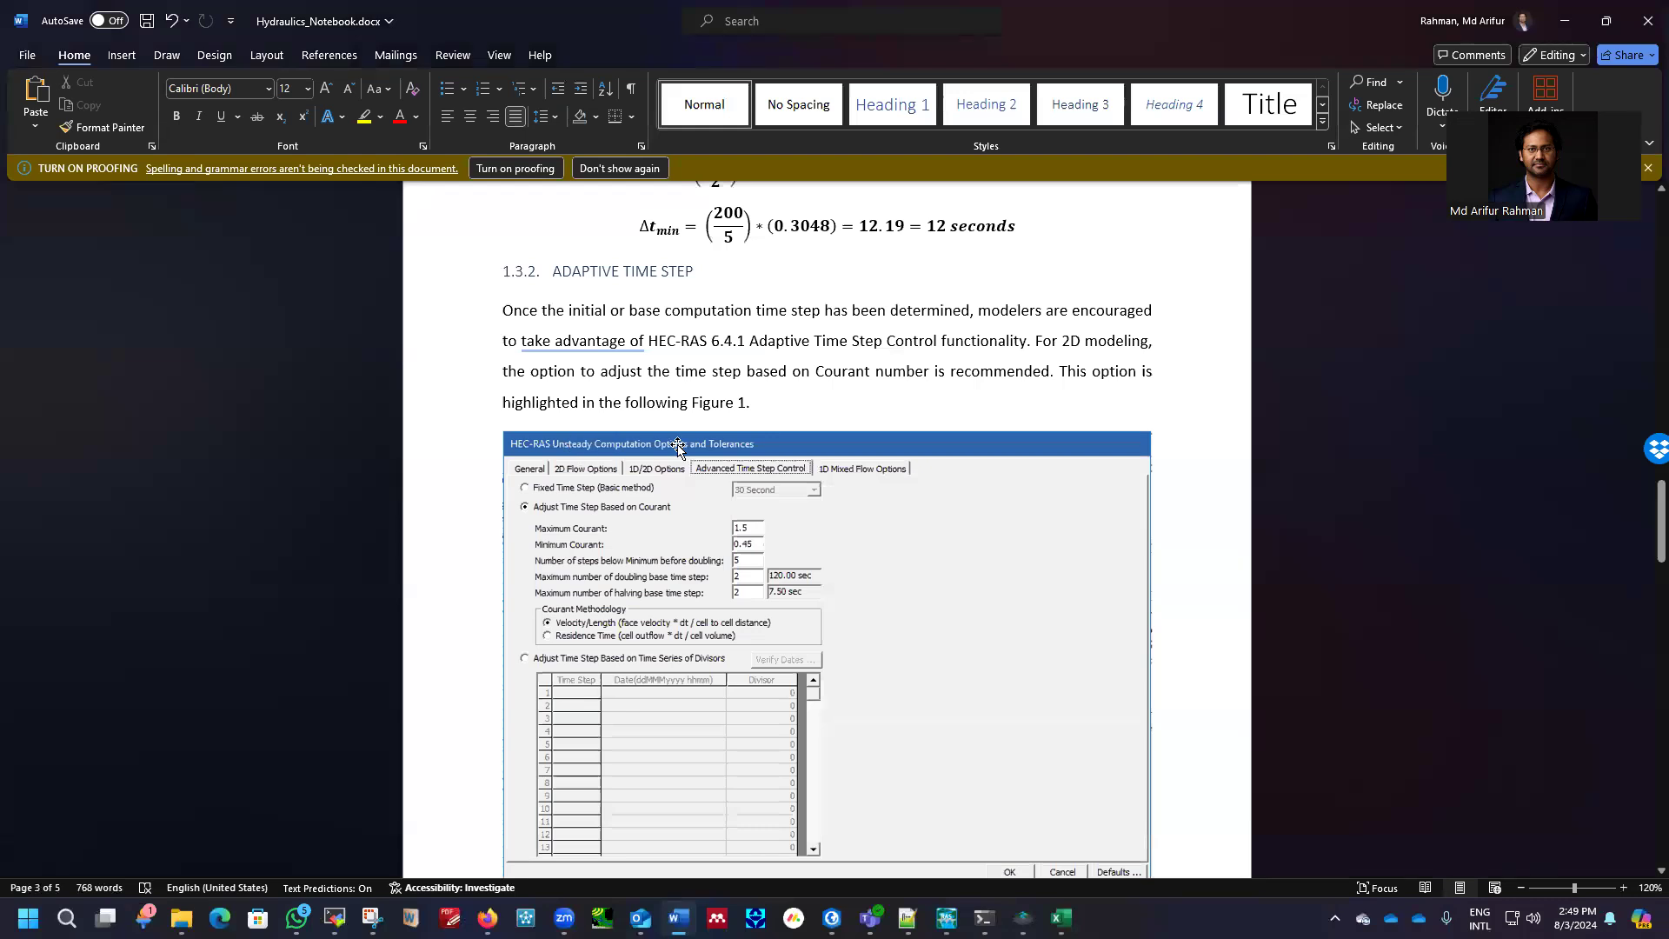
{"action": "scroll", "coordinate": [865, 513], "scroll_direction": "down", "scroll_amount": 1}
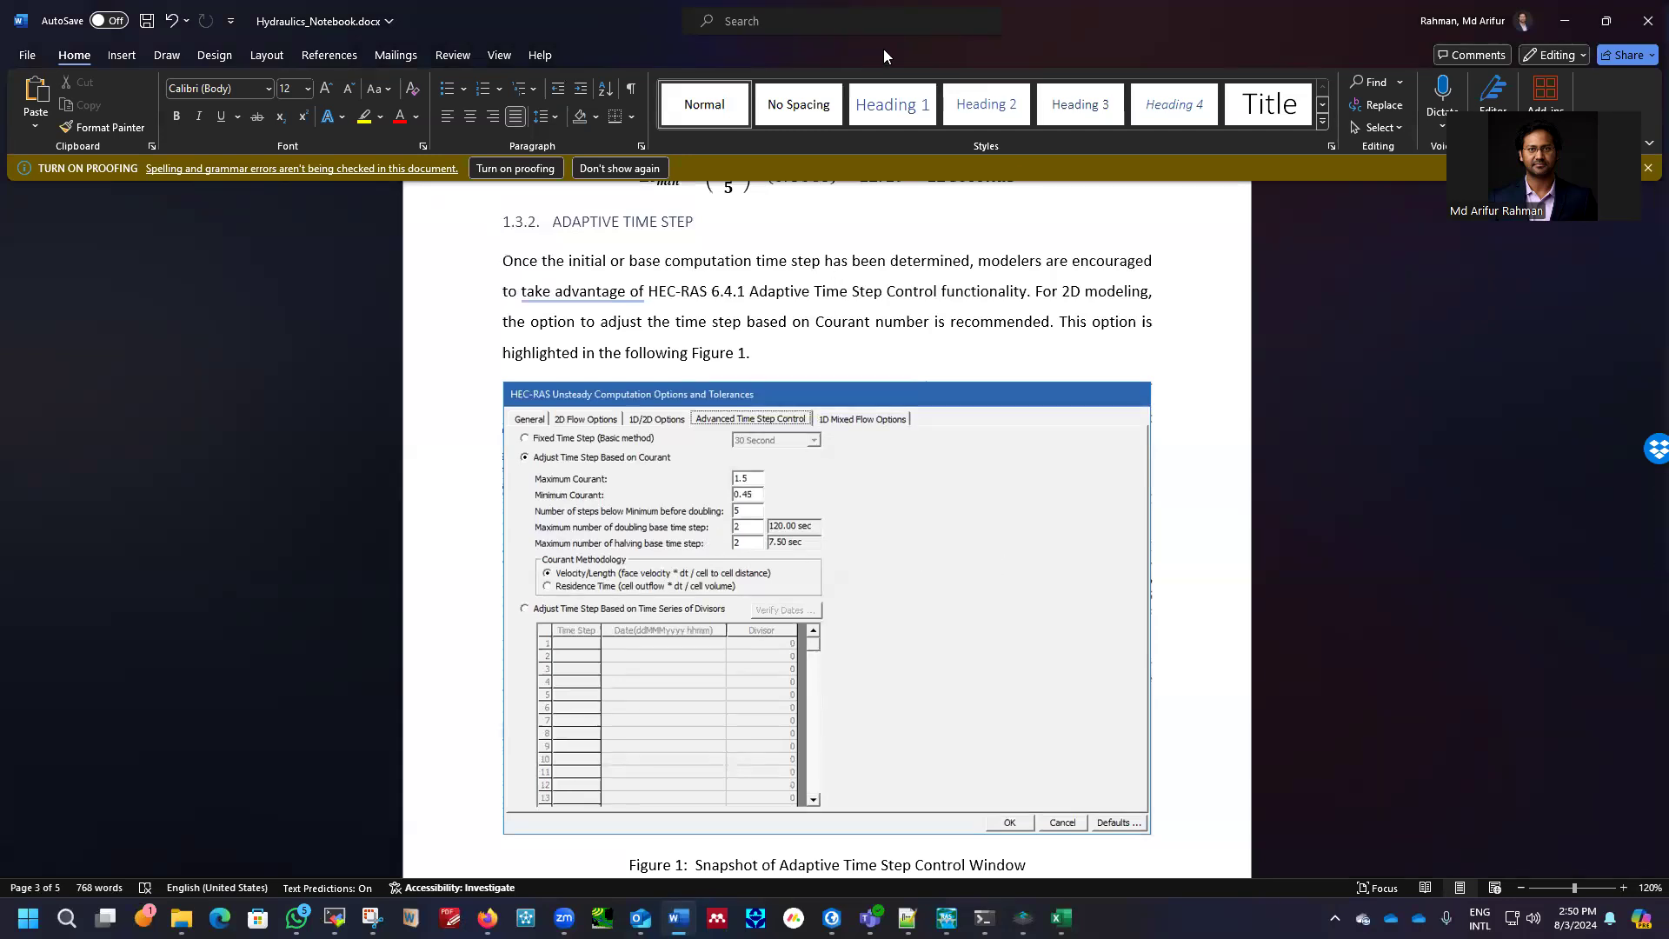
Return to HEC-RAS and make the 1pct plan's advanced time step control adjust the time step based on Courant
{"action": "key", "text": "alt+Tab"}
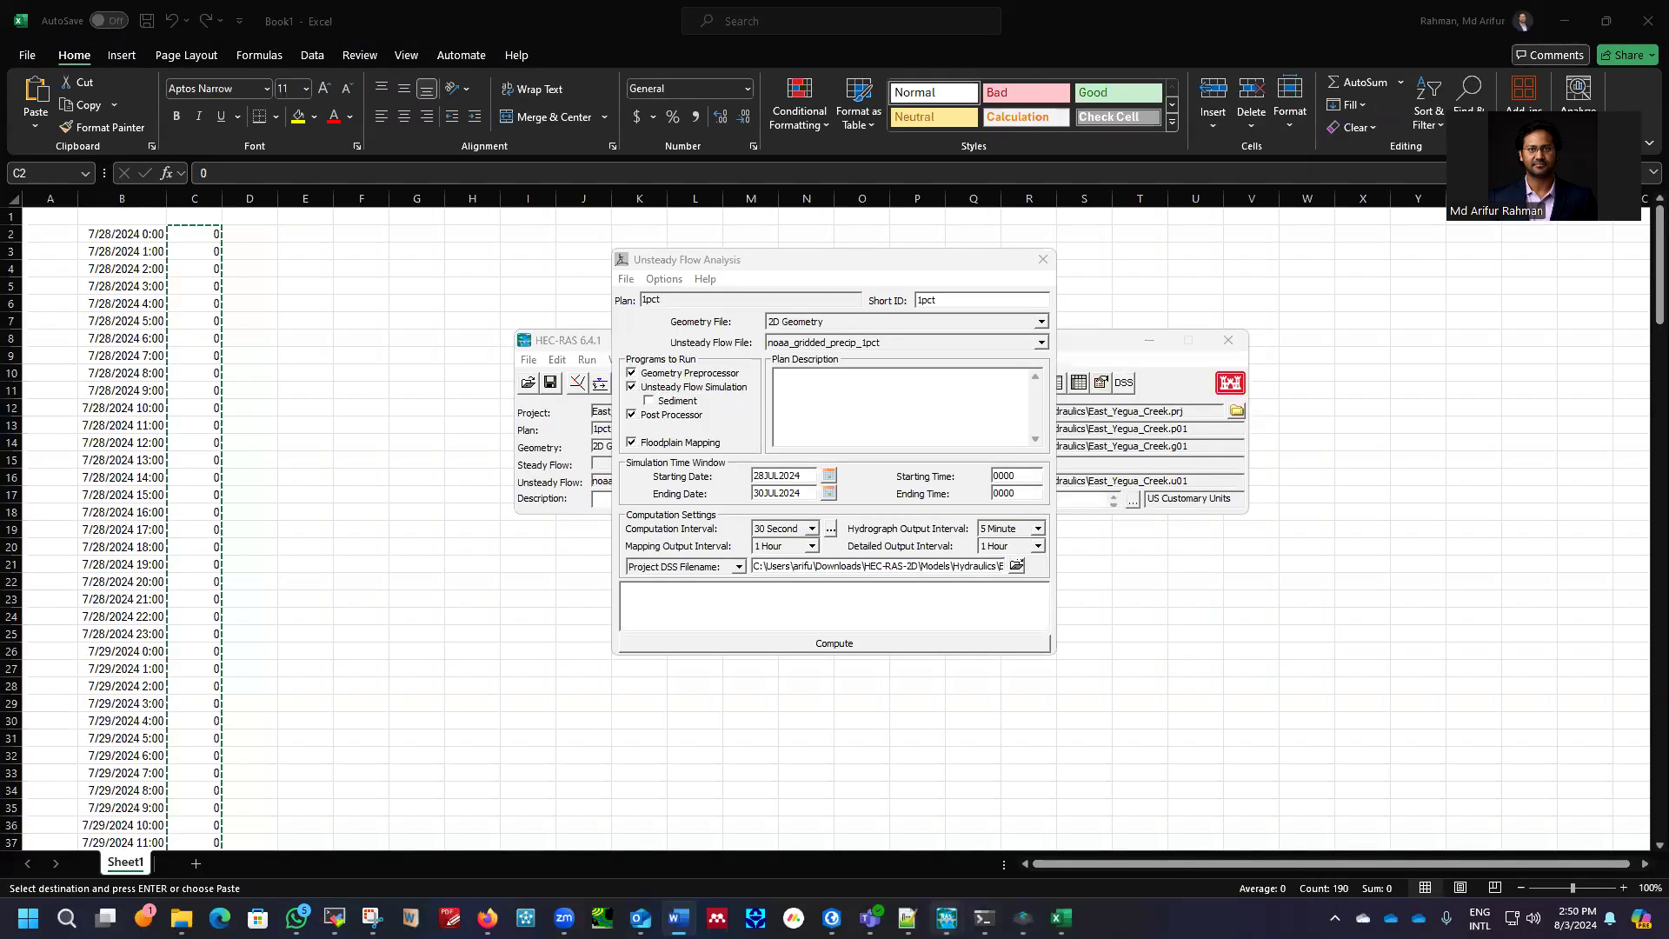
{"action": "left_click", "coordinate": [667, 283]}
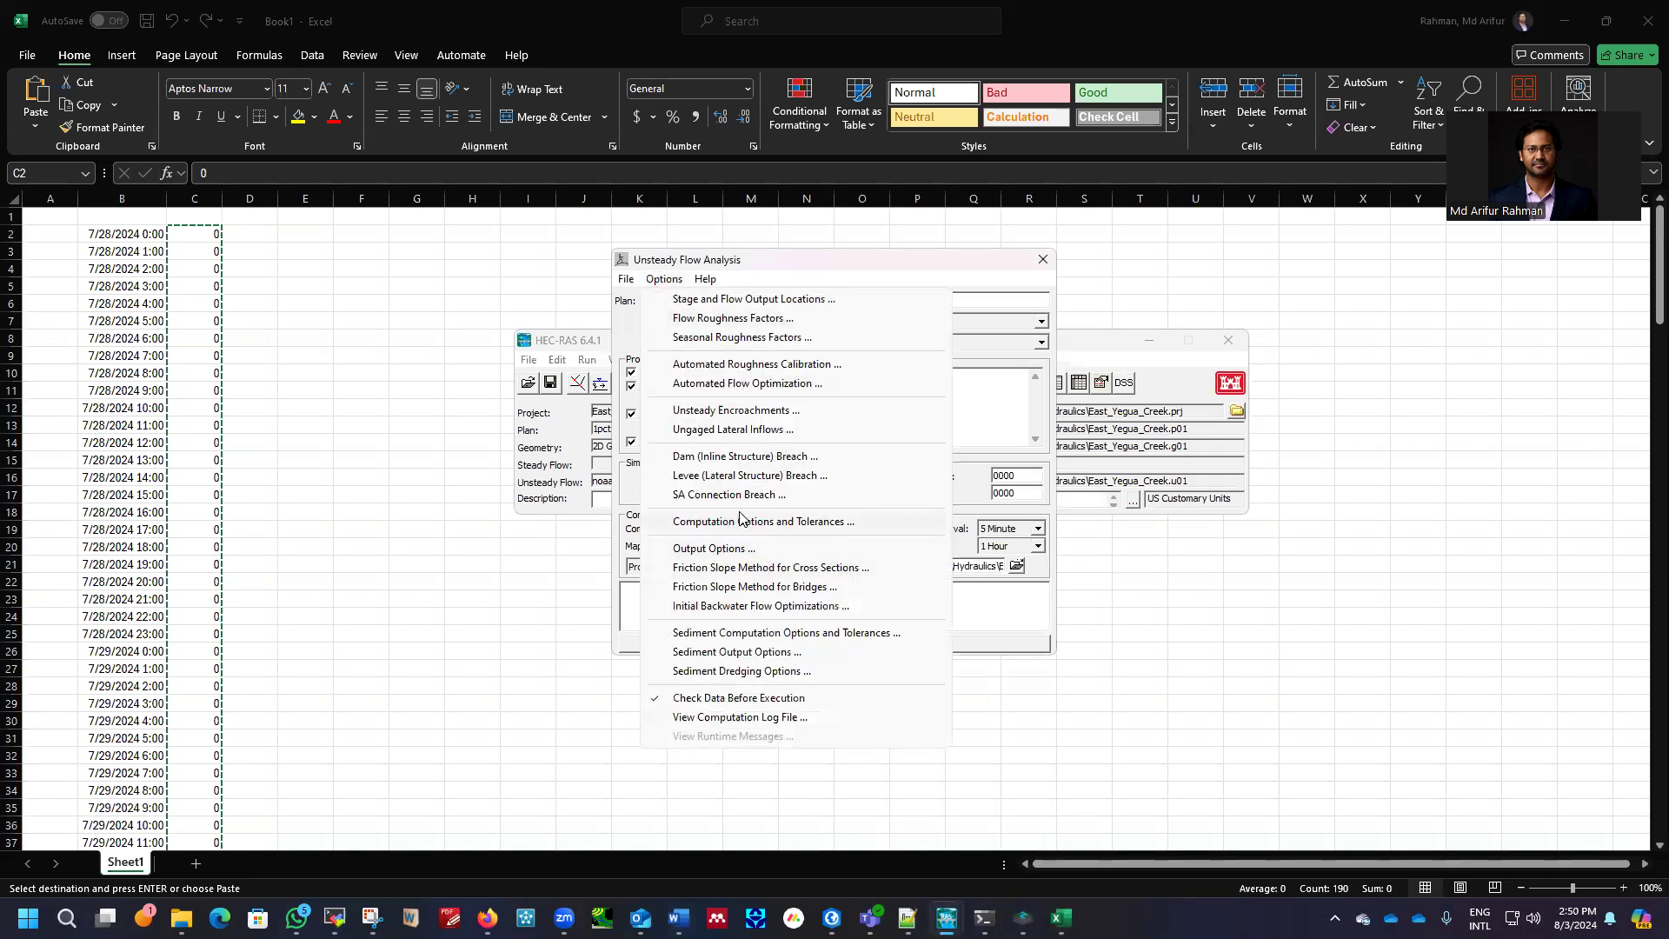
{"action": "left_click", "coordinate": [730, 526]}
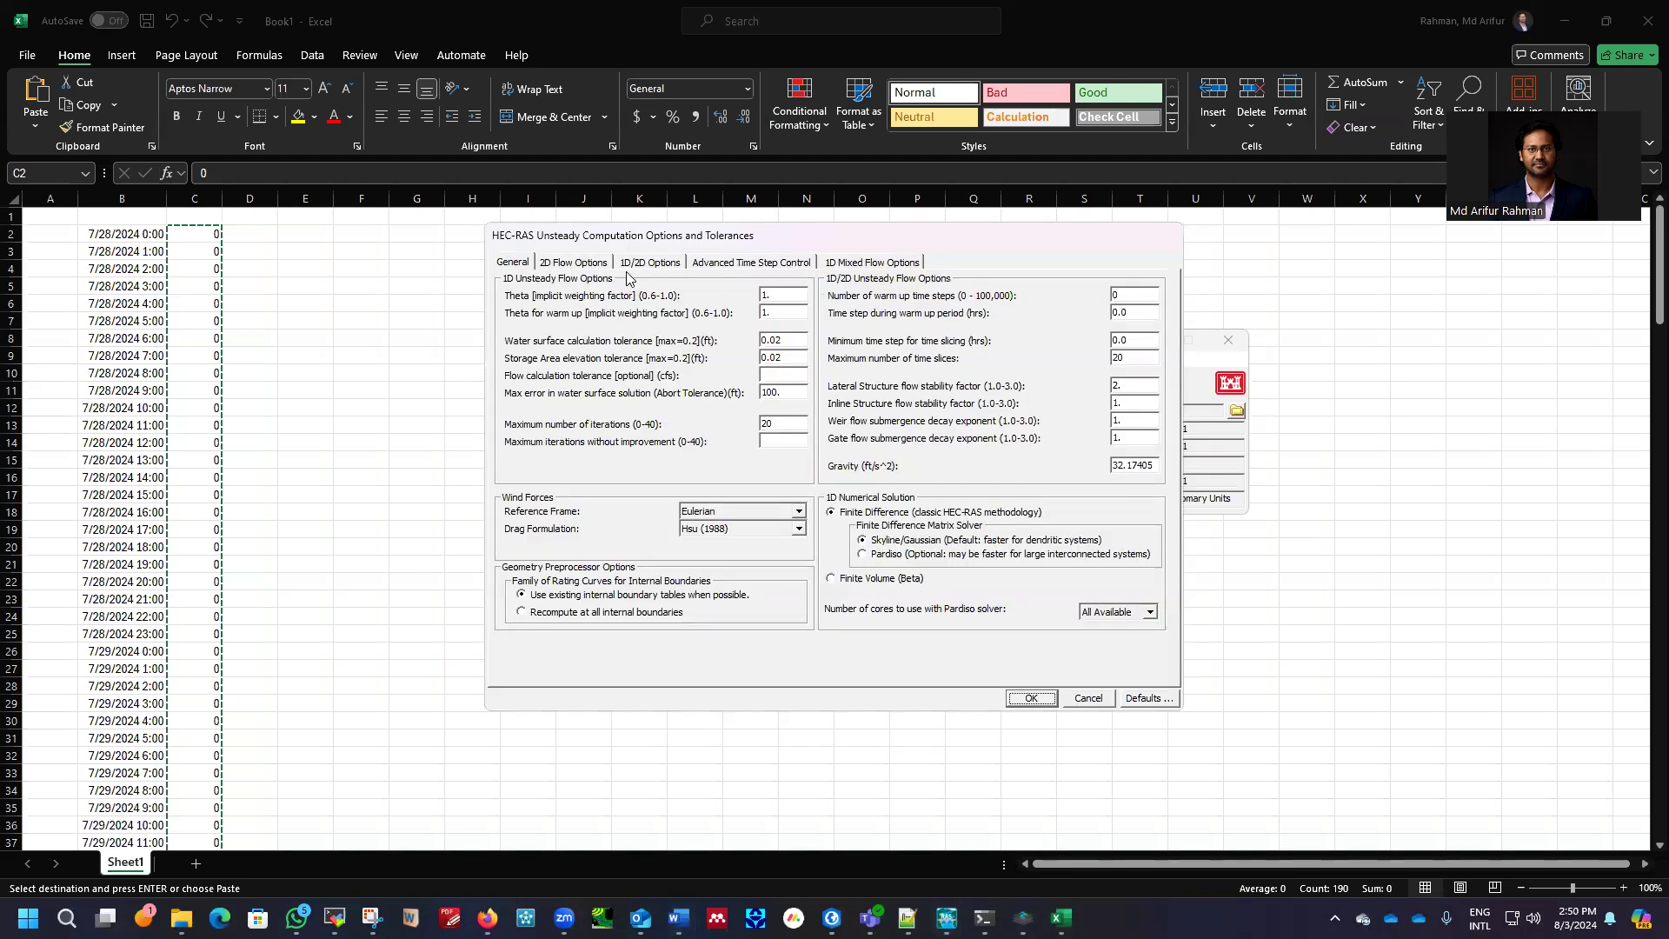
{"action": "left_click", "coordinate": [718, 263]}
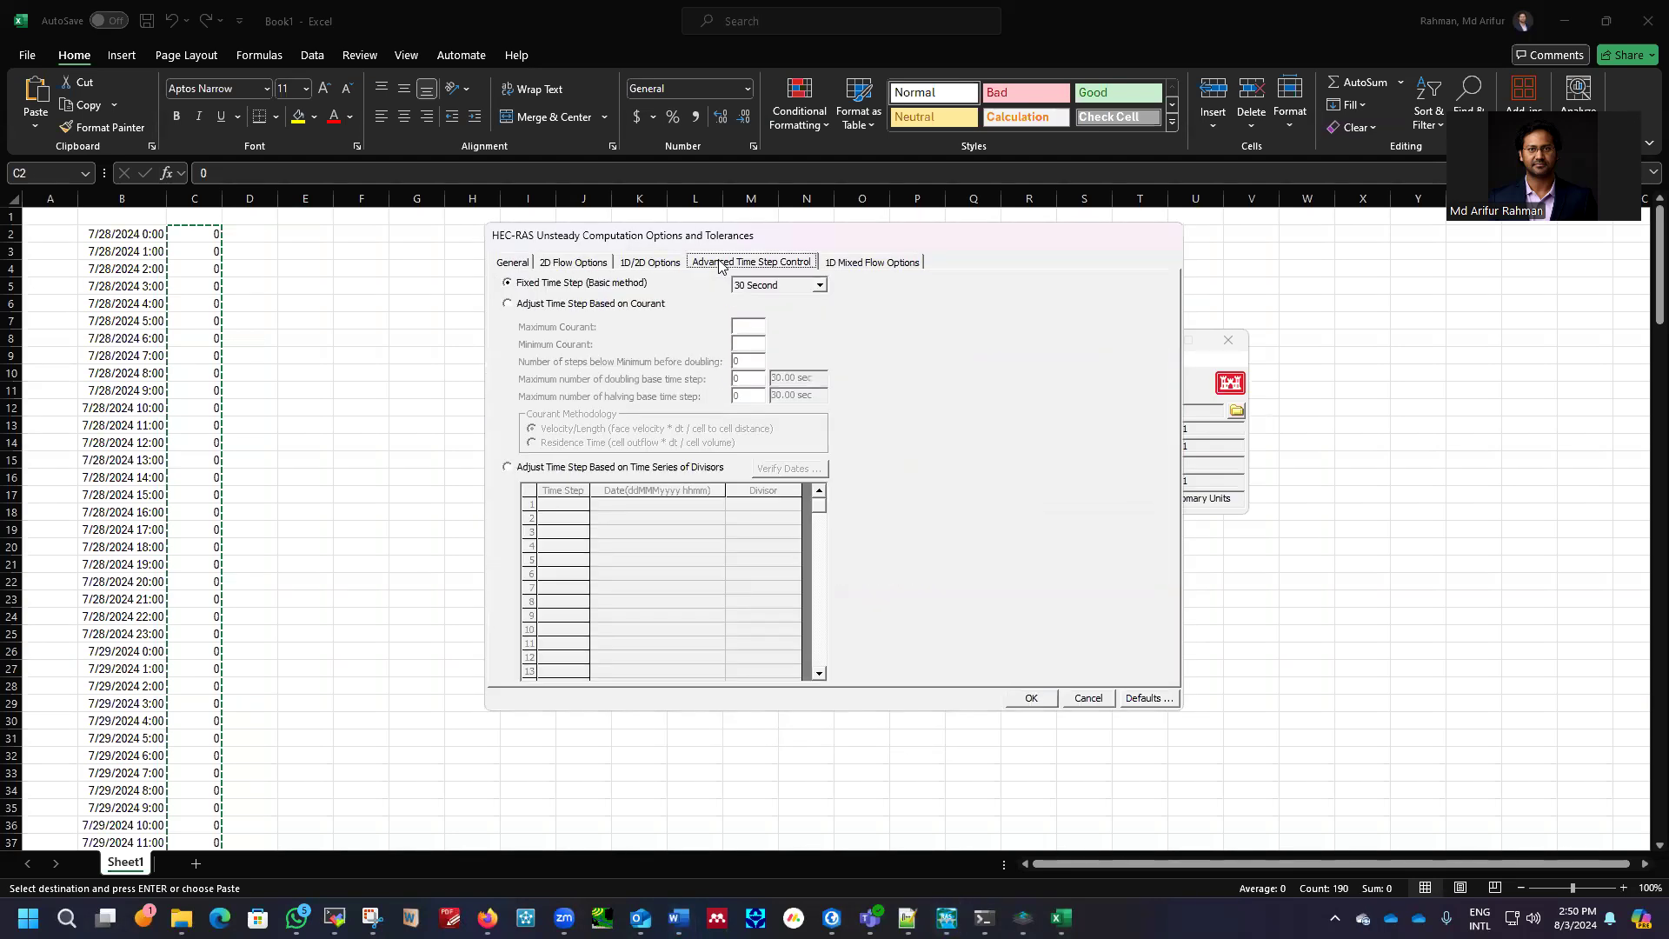
{"action": "left_click", "coordinate": [770, 287]}
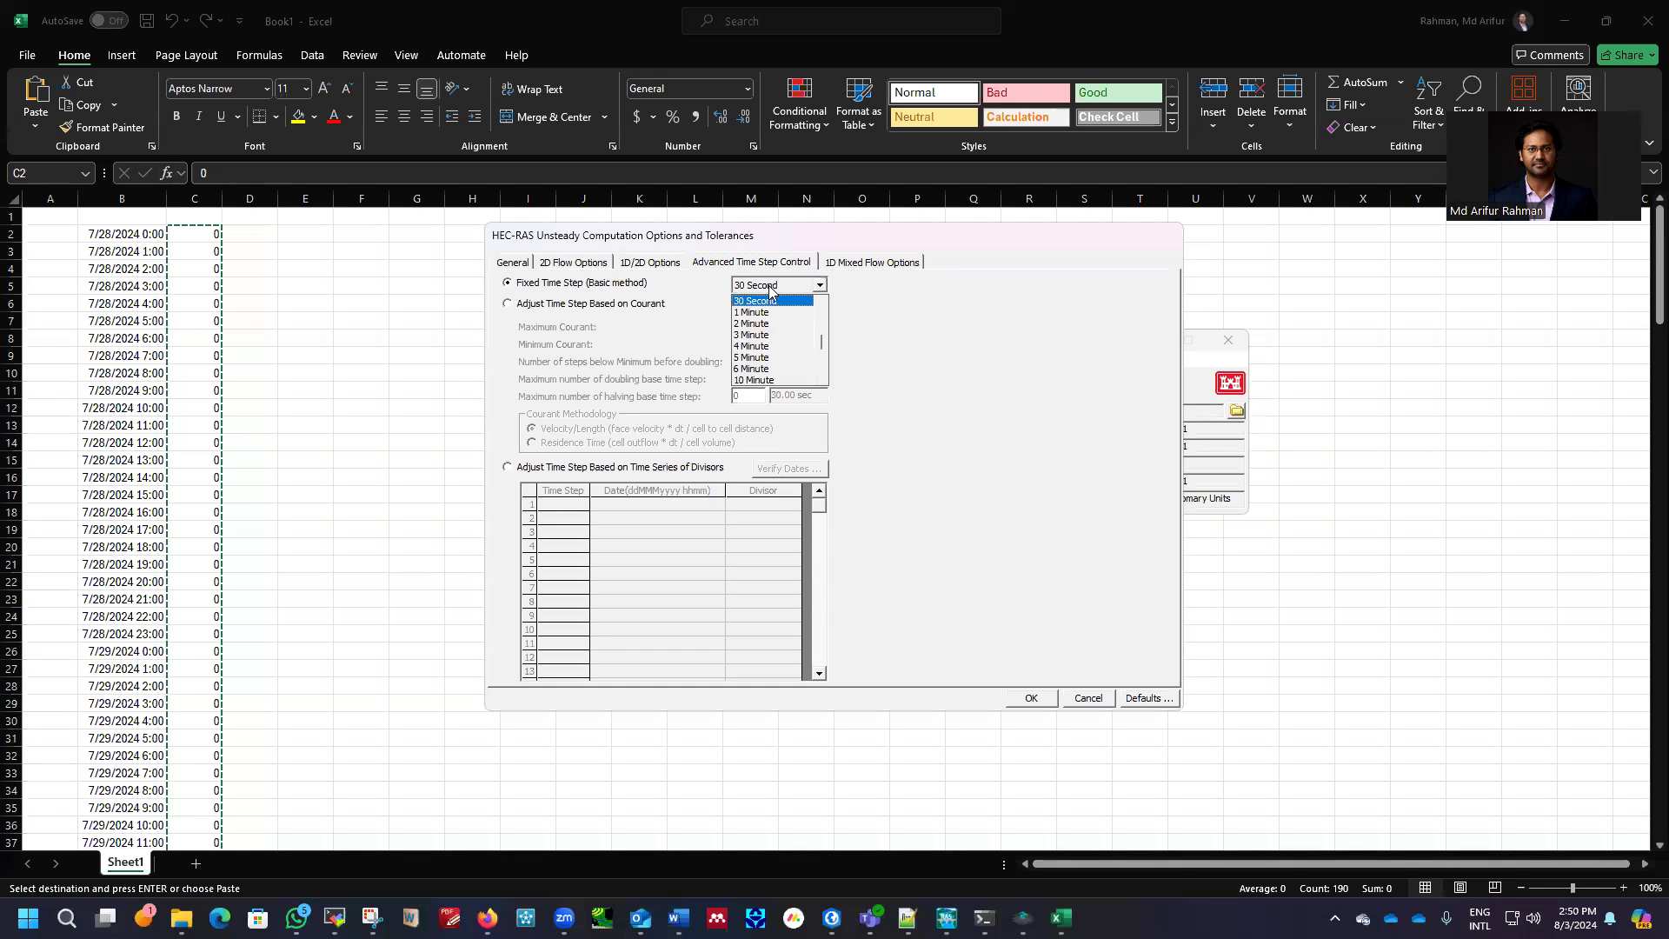
{"action": "left_click", "coordinate": [770, 288]}
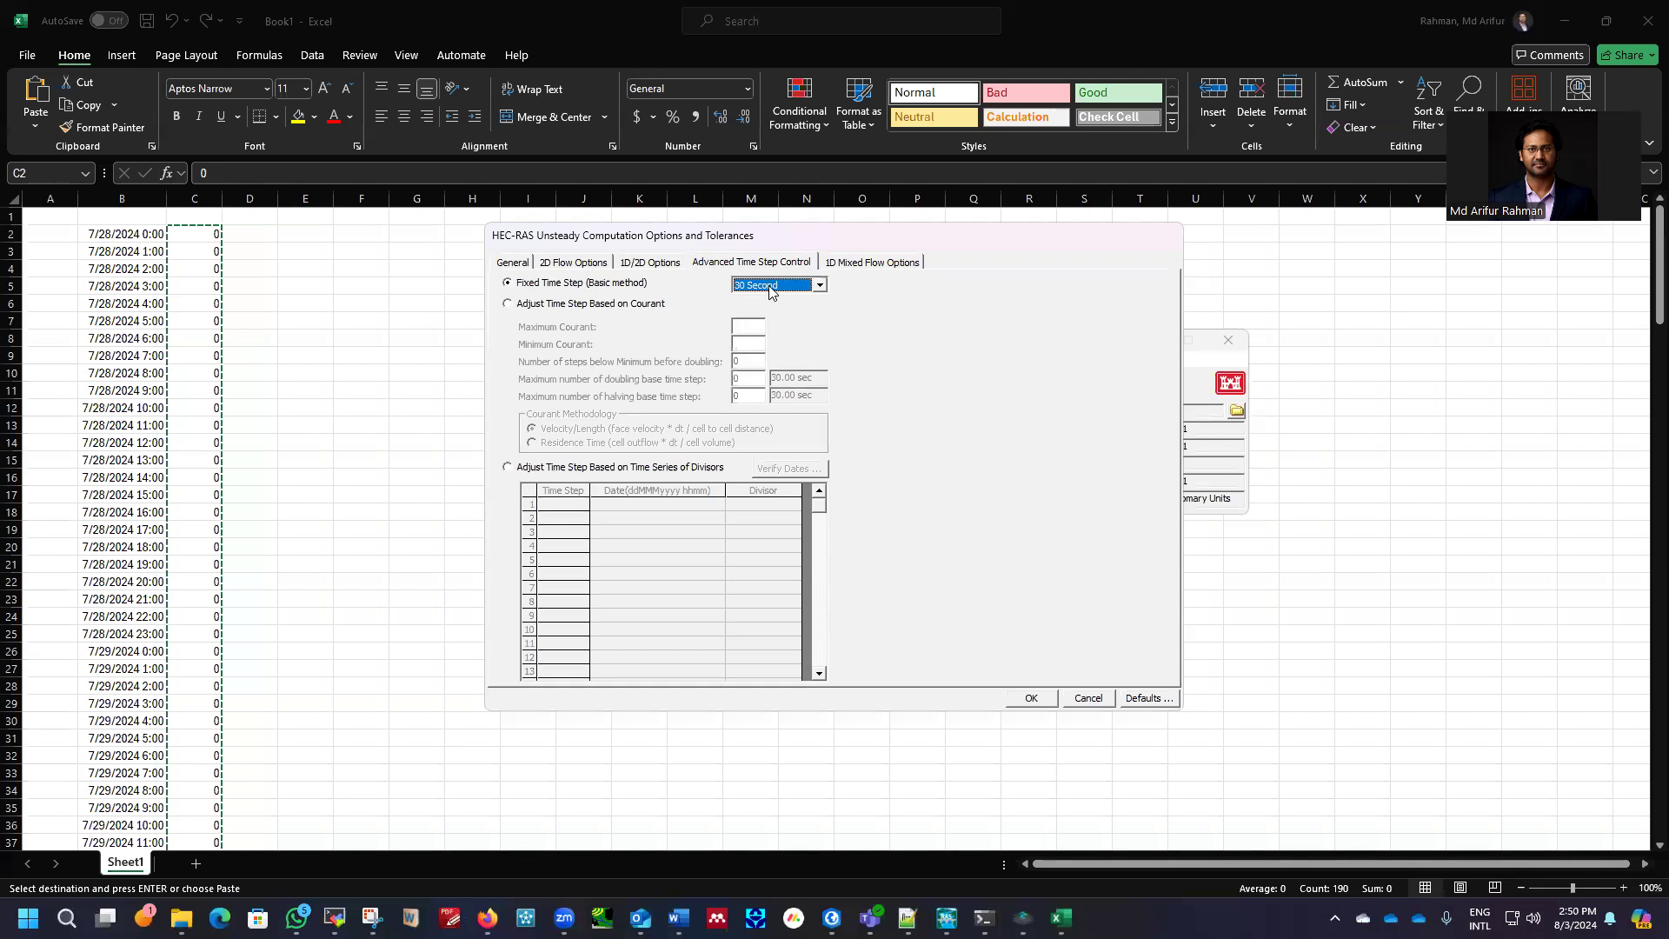
{"action": "left_click", "coordinate": [557, 304]}
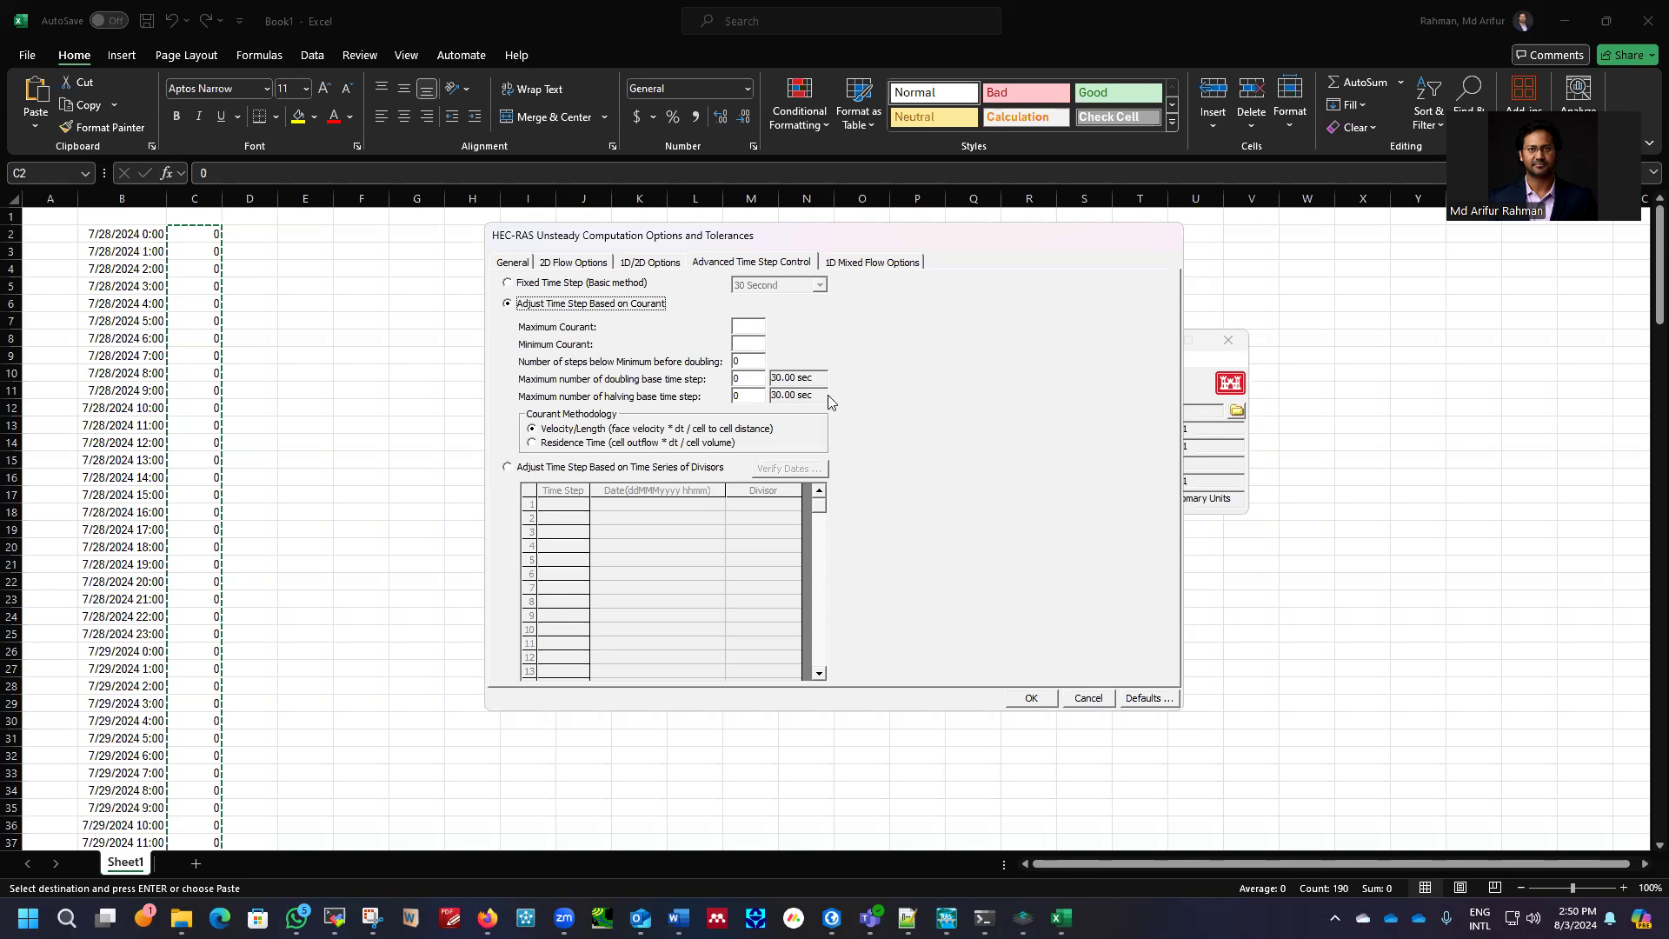
Set the maximum Courant to 1.5 and the minimum Courant to 0.45
{"action": "left_click", "coordinate": [753, 329]}
{"action": "type", "text": ".5"}
{"action": "type", "text": "0.45"}
Set the steps below minimum before doubling to 5, and the maximum numbers of doubling and halving base time steps to 2 each
{"action": "mouse_move", "coordinate": [744, 372]}
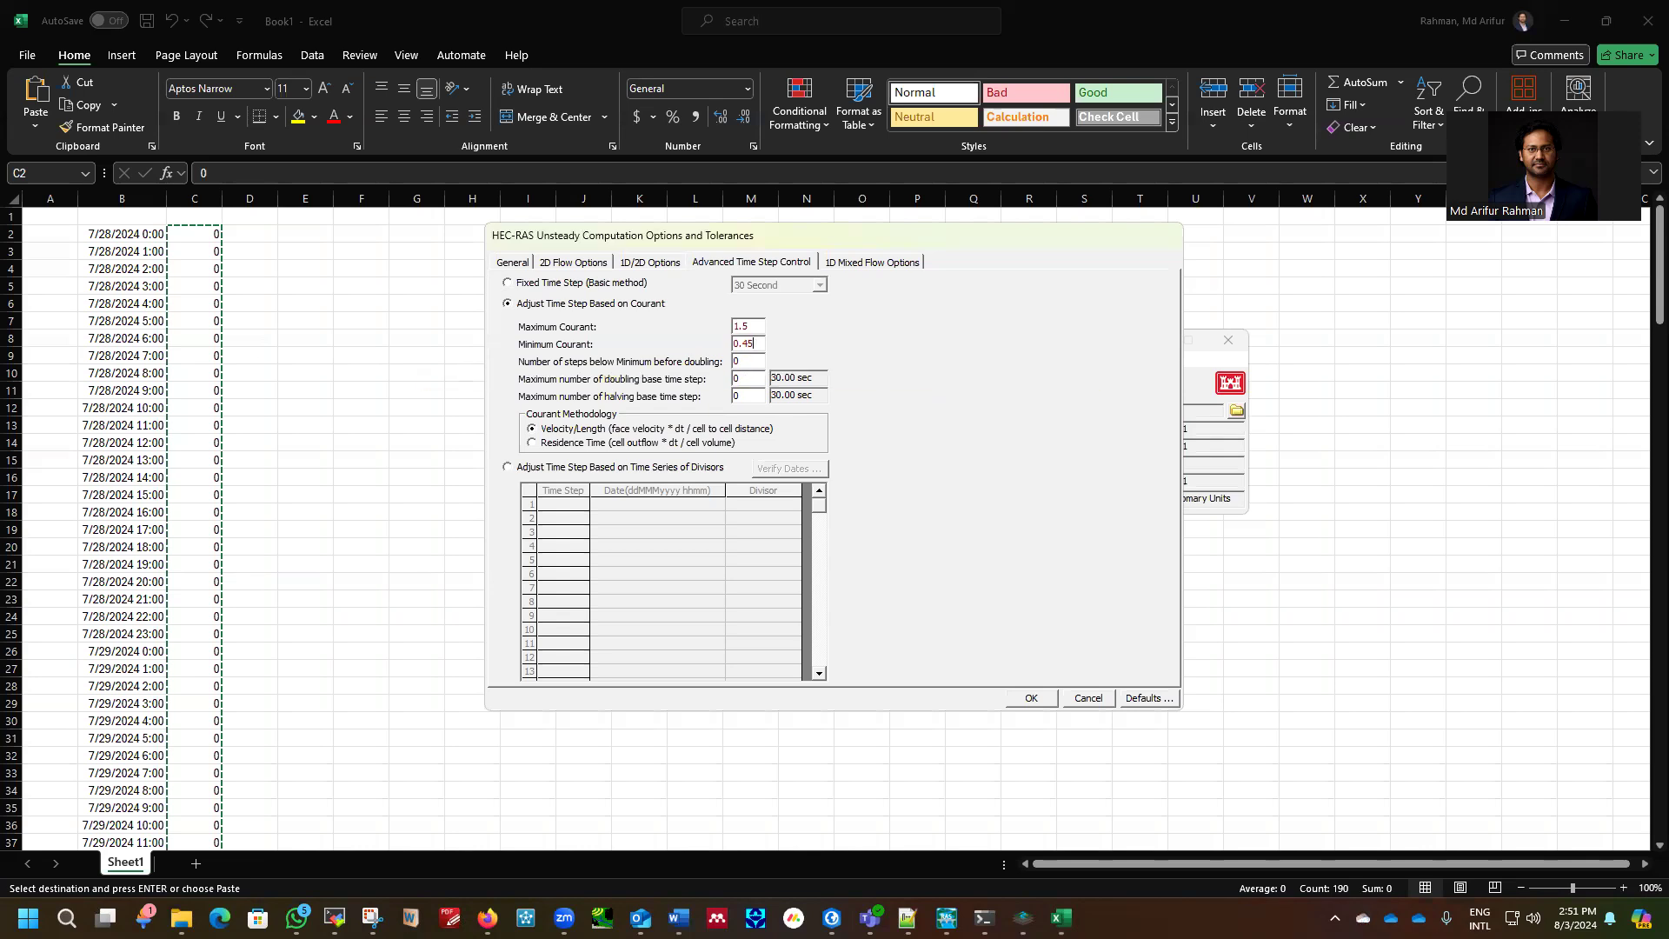
{"action": "double_click", "coordinate": [736, 361]}
{"action": "type", "text": "5"}
{"action": "key", "text": "Tab"}
{"action": "type", "text": "2"}
{"action": "key", "text": "Tab"}
{"action": "type", "text": "2"}
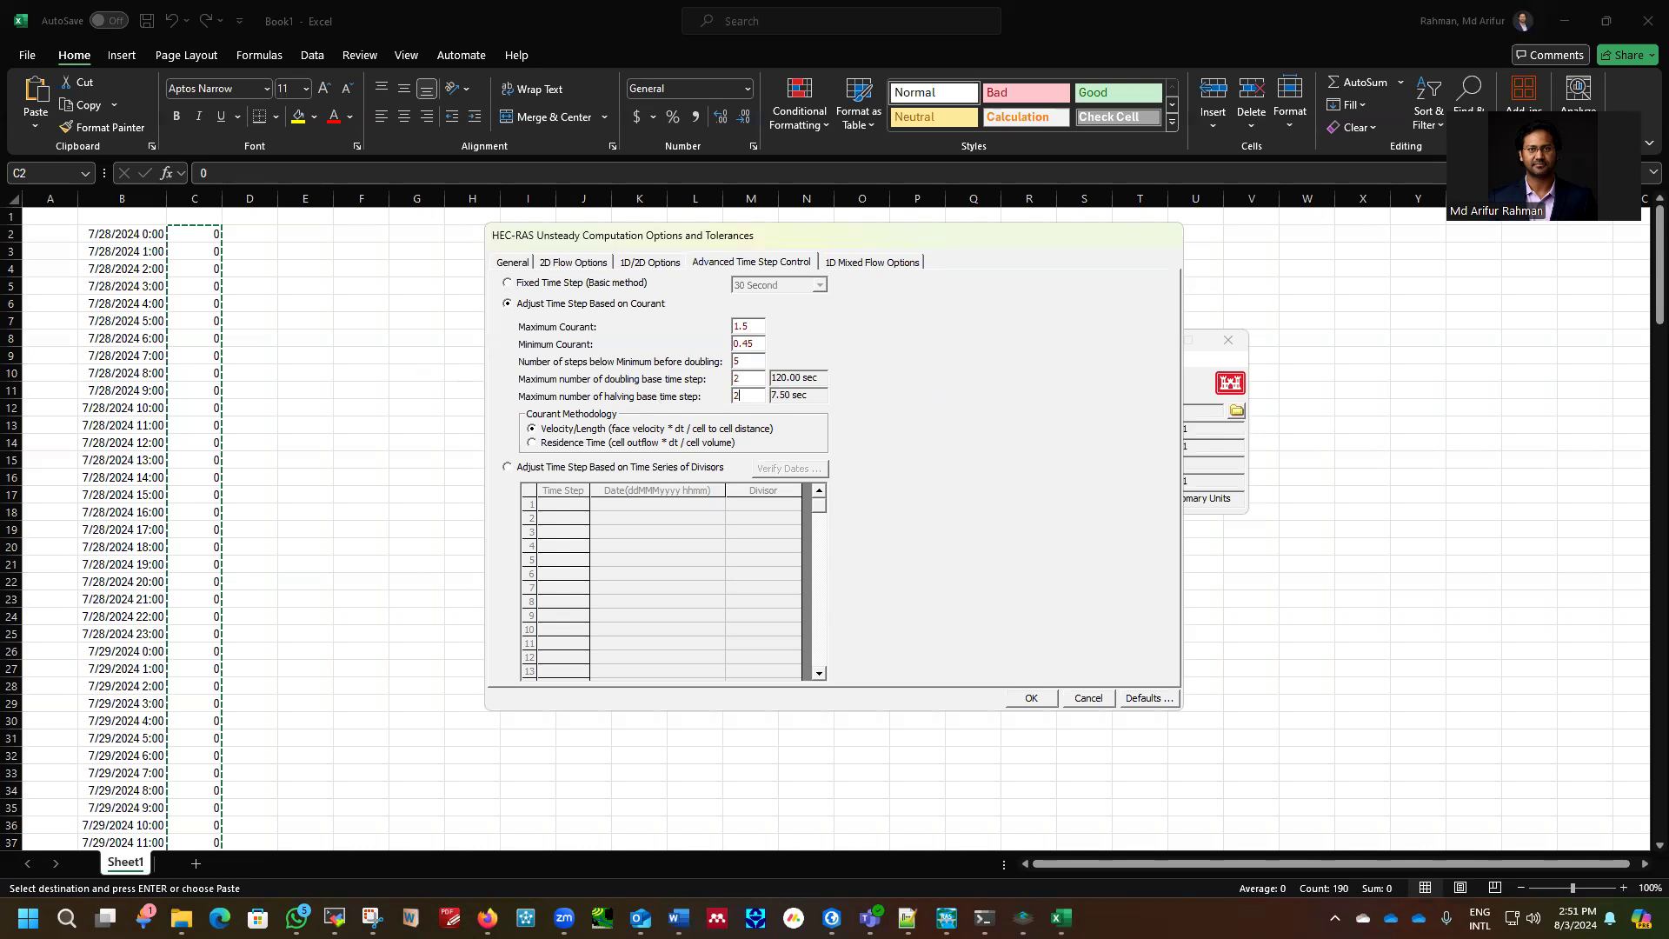
Accept the computation options and tolerances and save the 1pct plan
{"action": "left_click", "coordinate": [1031, 701]}
{"action": "left_click", "coordinate": [625, 279]}
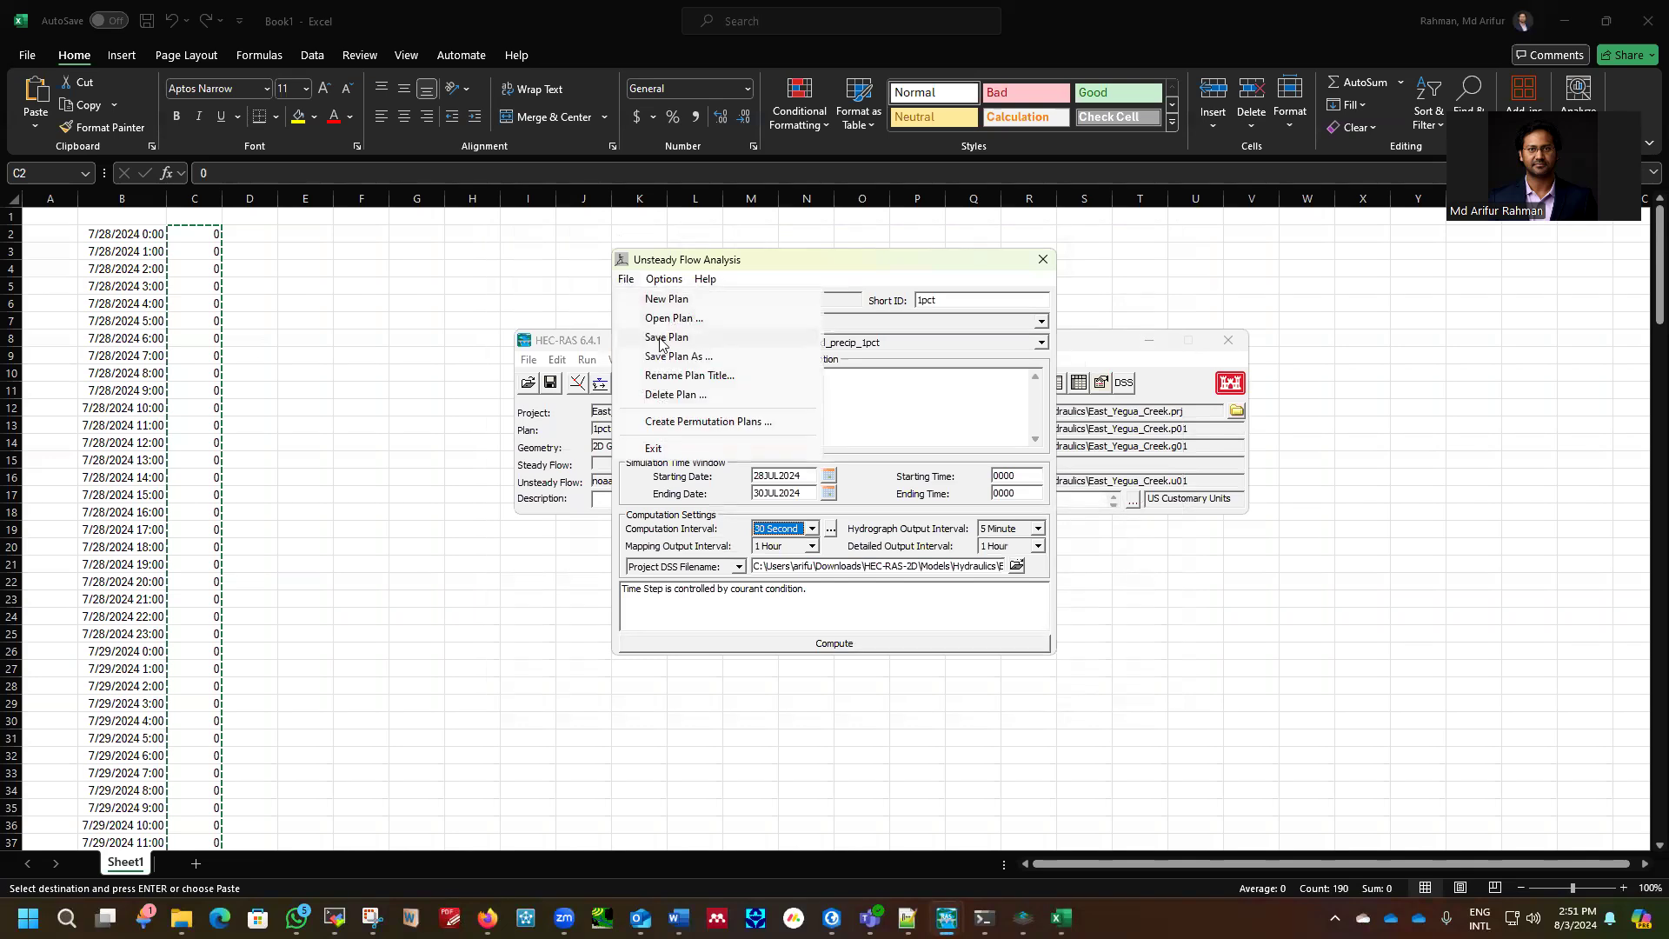
{"action": "left_click", "coordinate": [660, 339]}
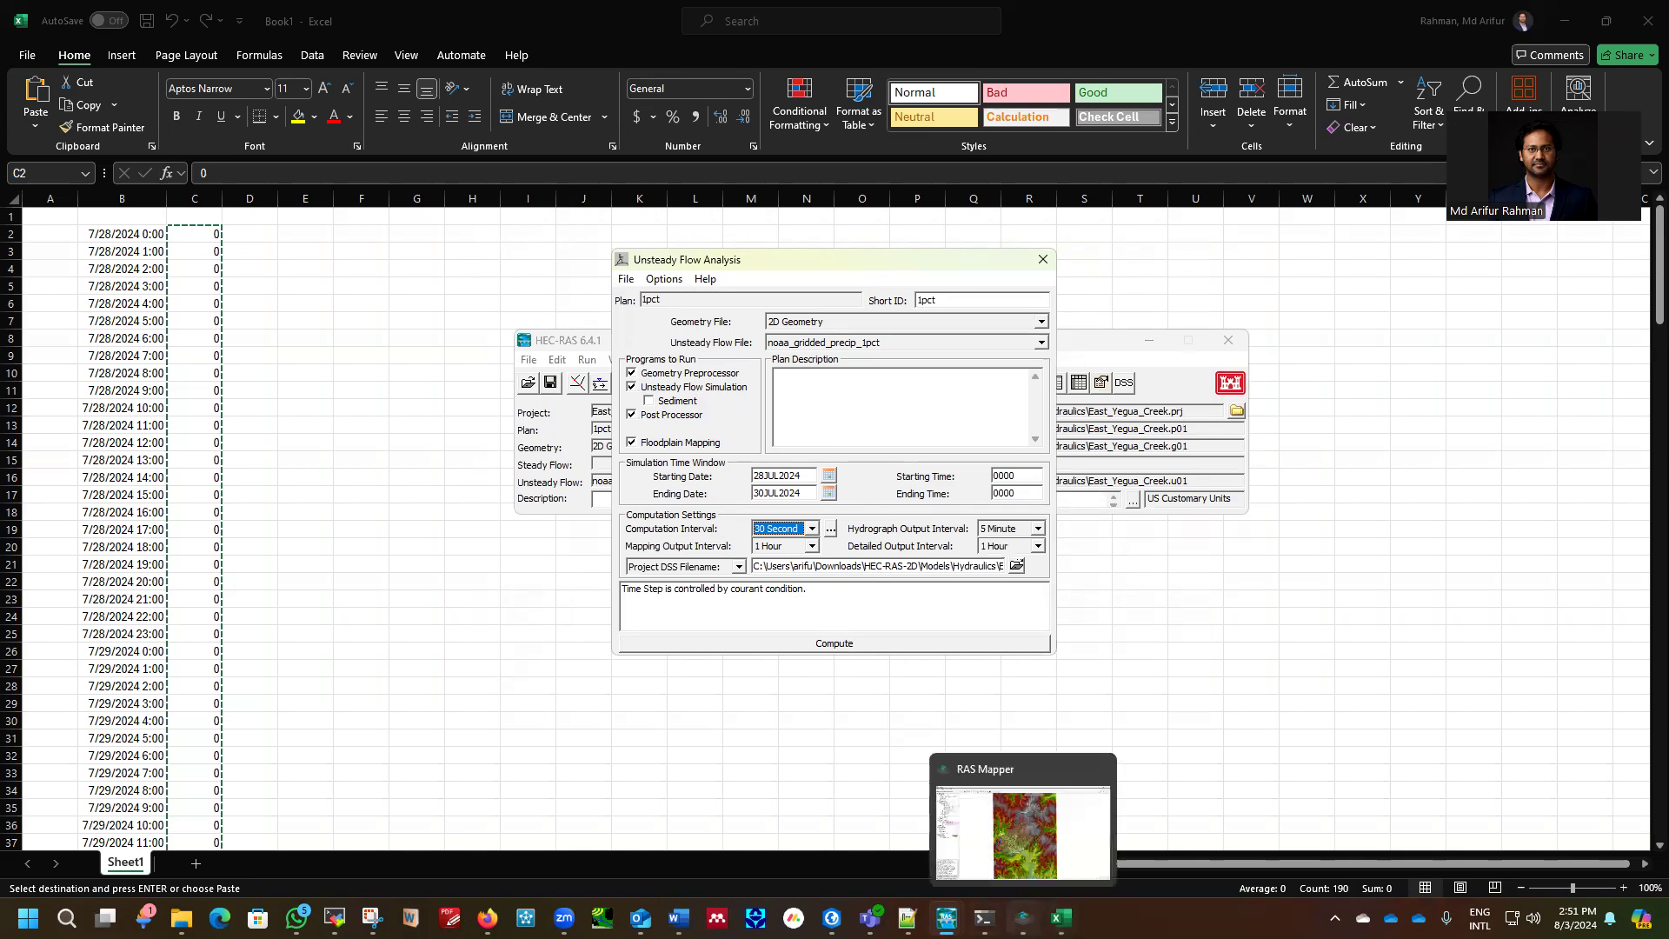
Glance at the model in RAS Mapper, return to the Unsteady Flow Analysis window and compute the 1pct plan
{"action": "left_click", "coordinate": [1023, 918]}
{"action": "mouse_move", "coordinate": [947, 918]}
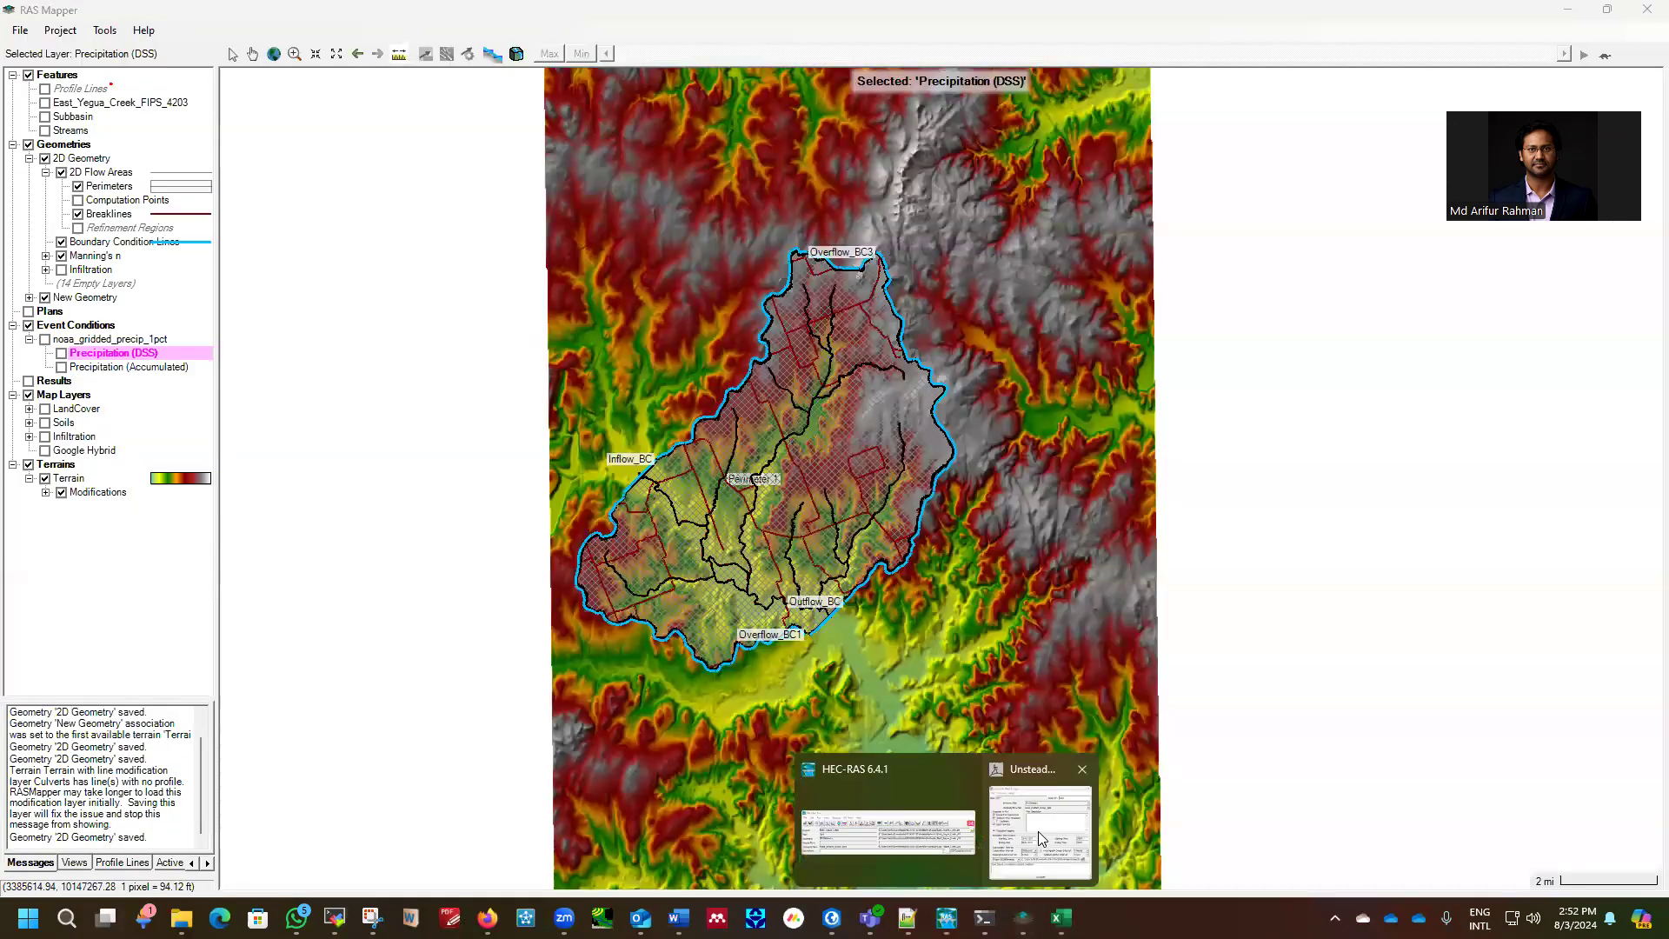
{"action": "left_click", "coordinate": [1040, 833]}
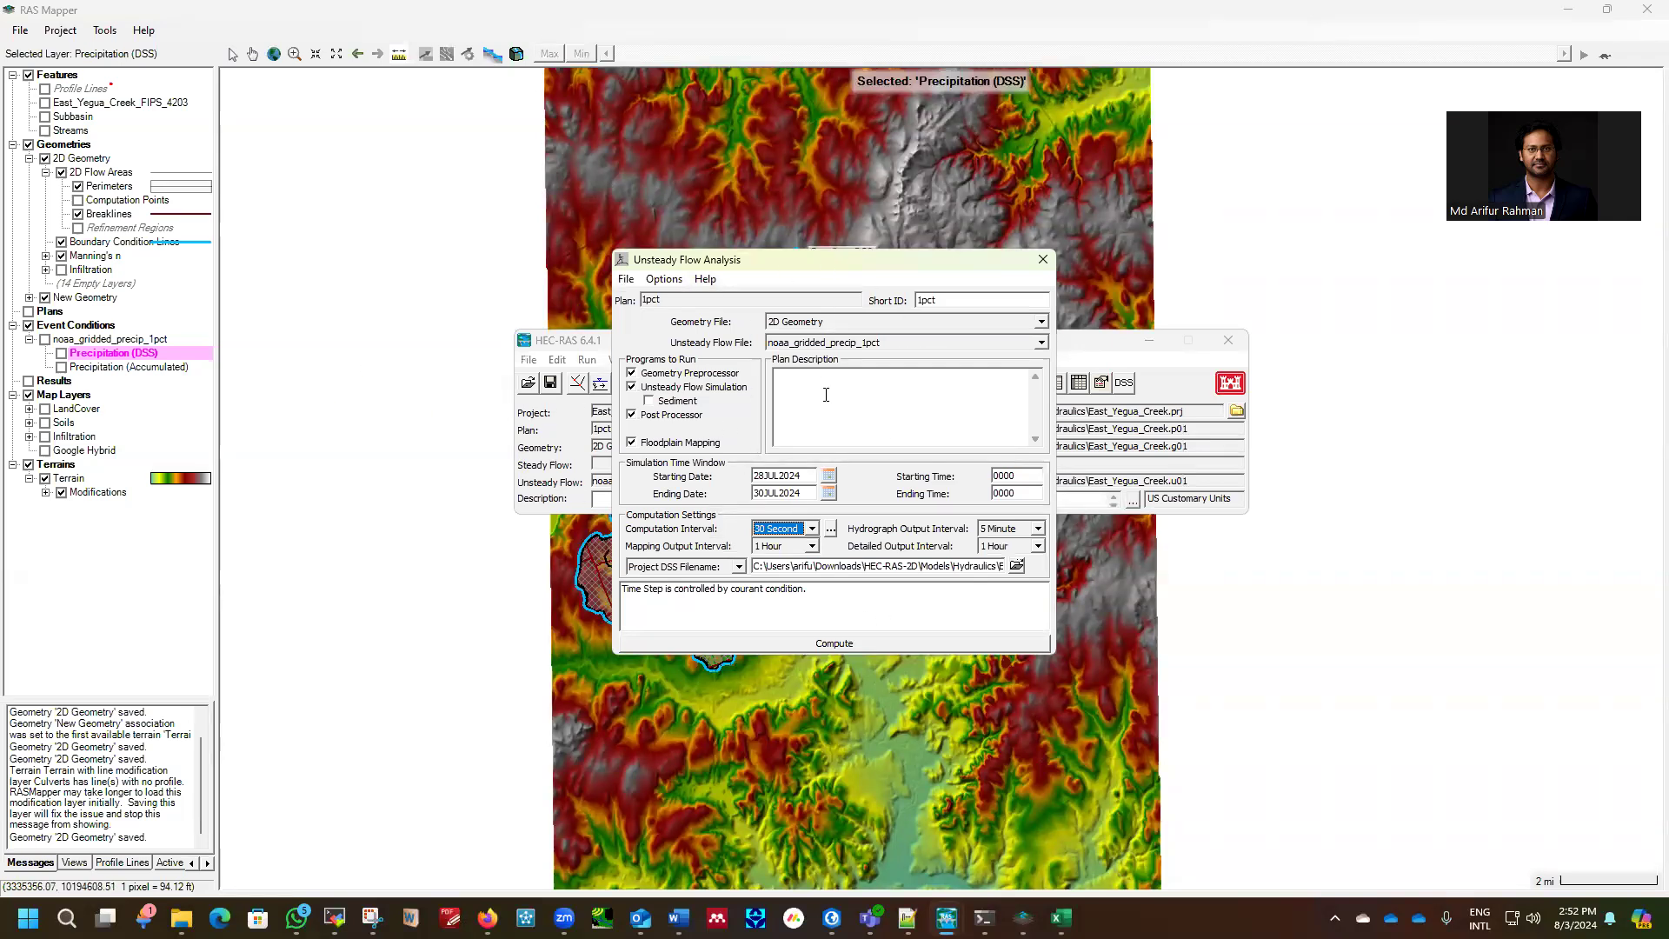
{"action": "left_click", "coordinate": [863, 643]}
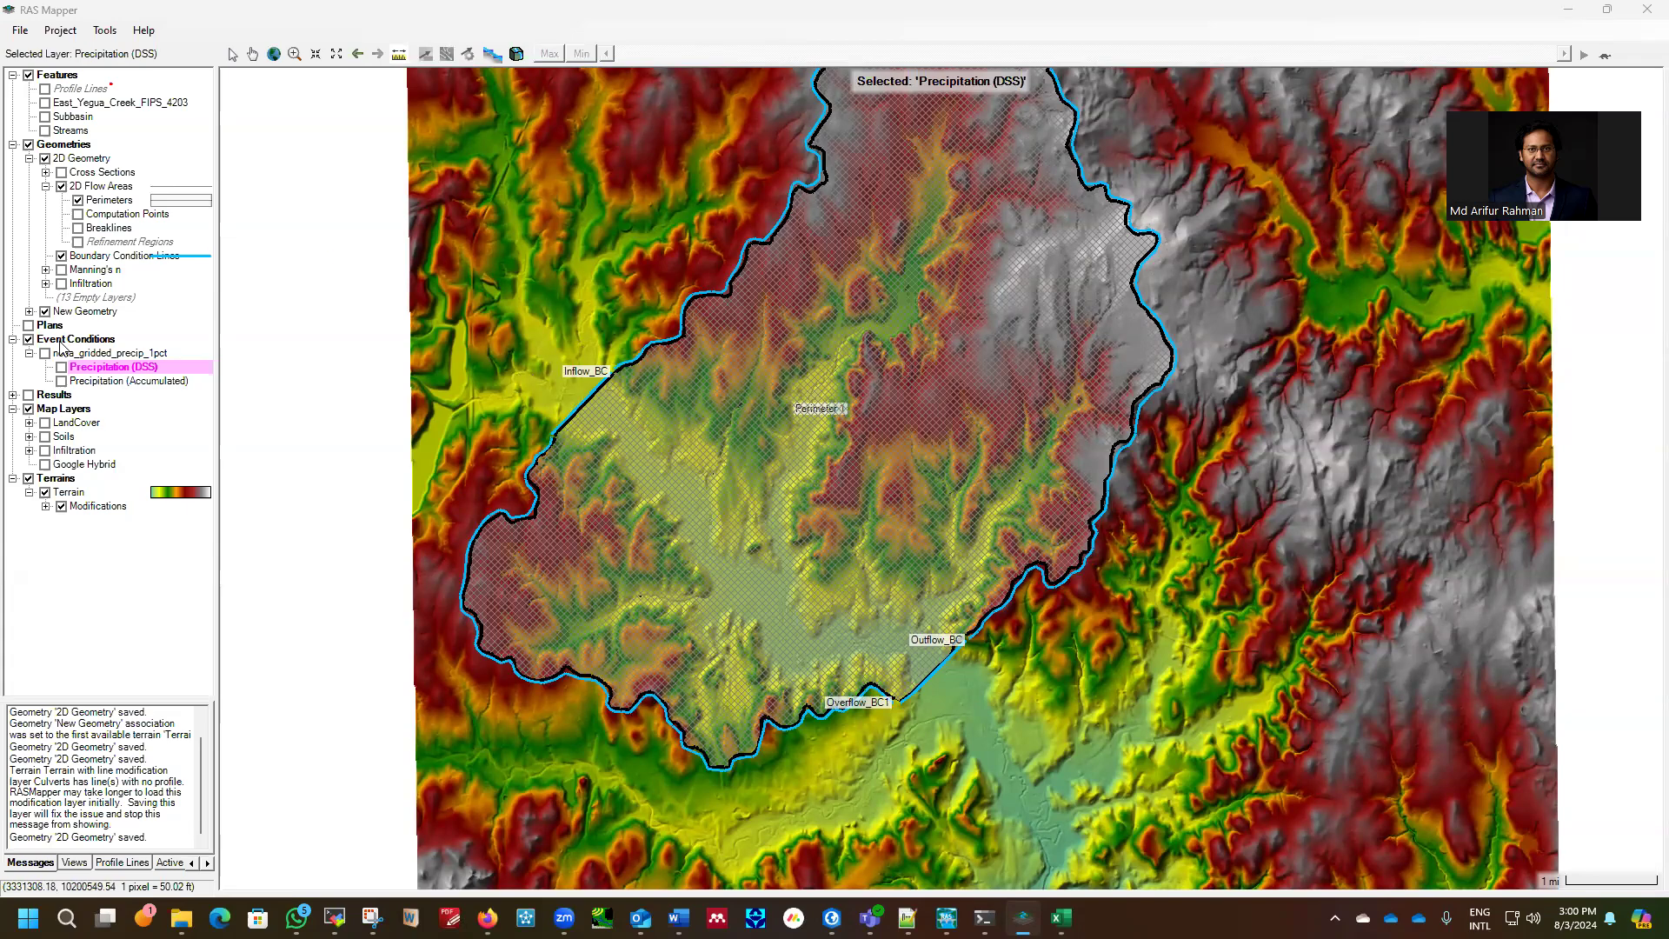
Expand the 1pct results in RAS Mapper and display the Depth (Max) layer on the map
{"action": "left_click", "coordinate": [12, 396]}
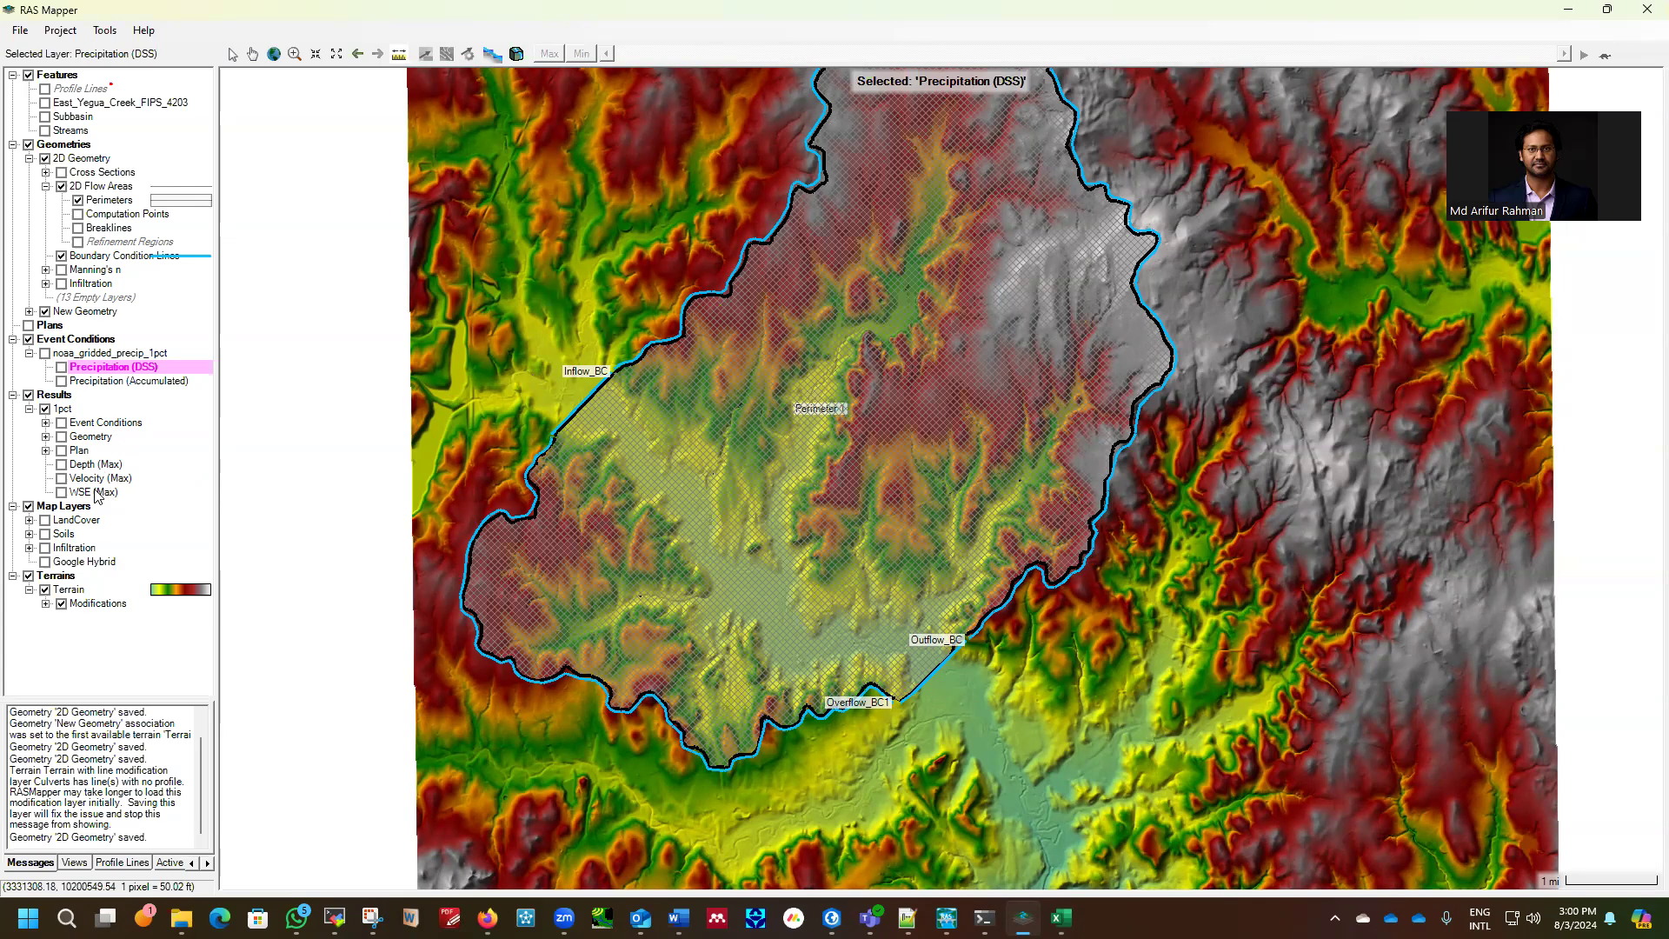
{"action": "left_click", "coordinate": [60, 466]}
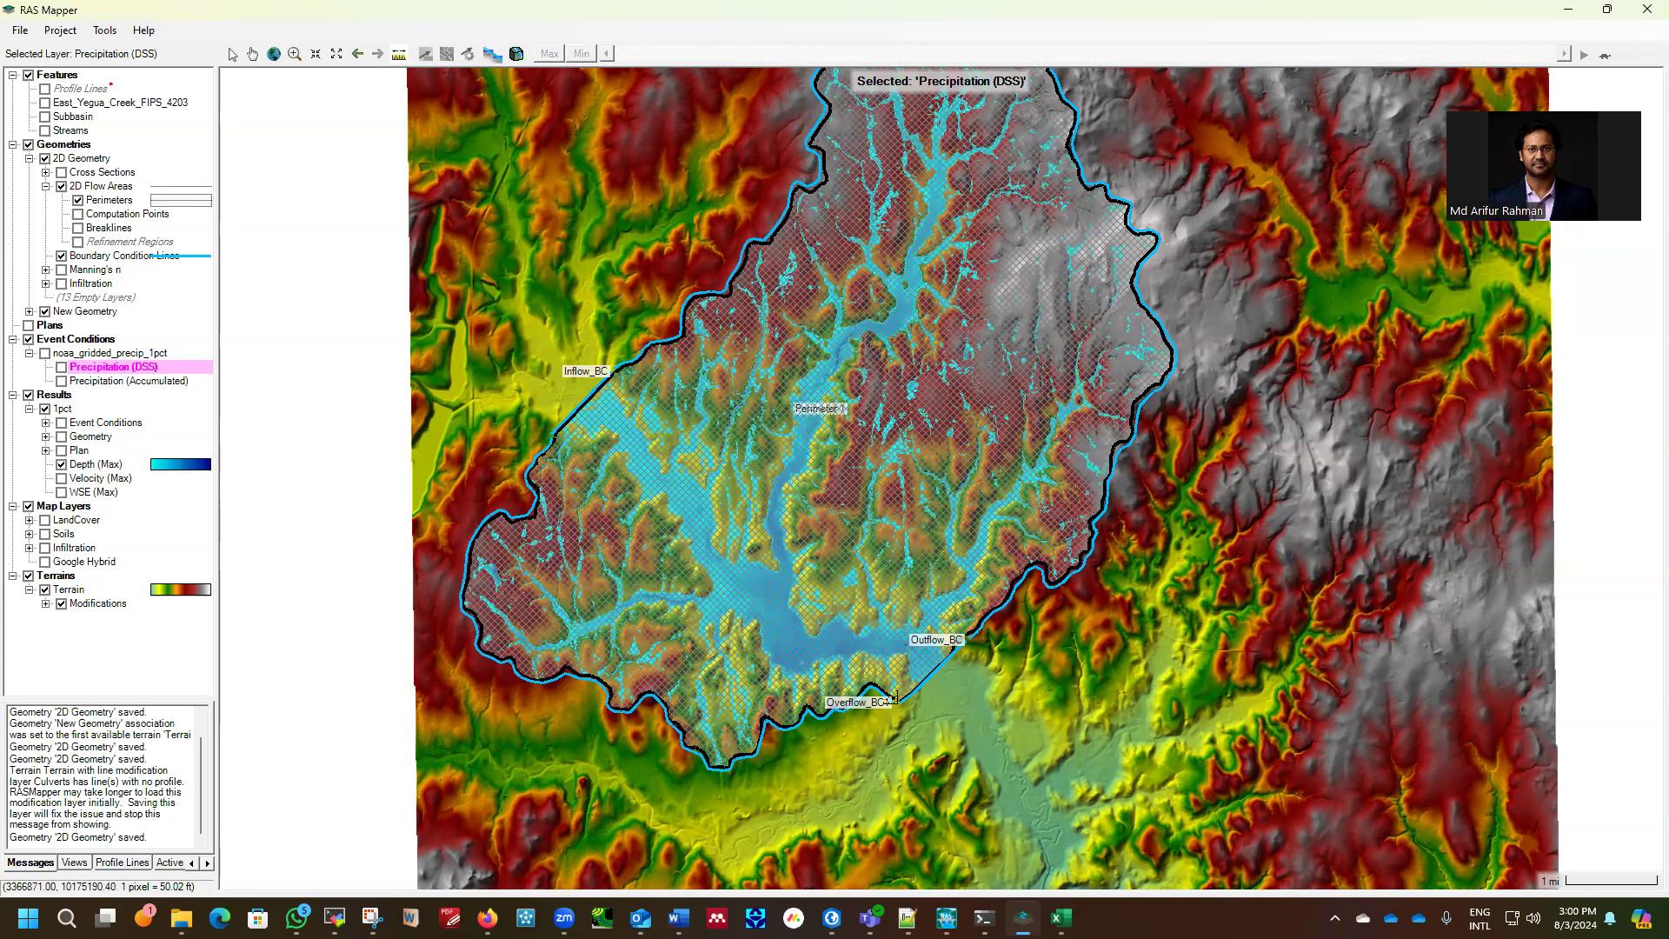
Examine the maximum depth map across the 2D flow area, including the upper channels and the road embankment crossings
{"action": "scroll", "coordinate": [681, 562], "scroll_direction": "up", "scroll_amount": 1}
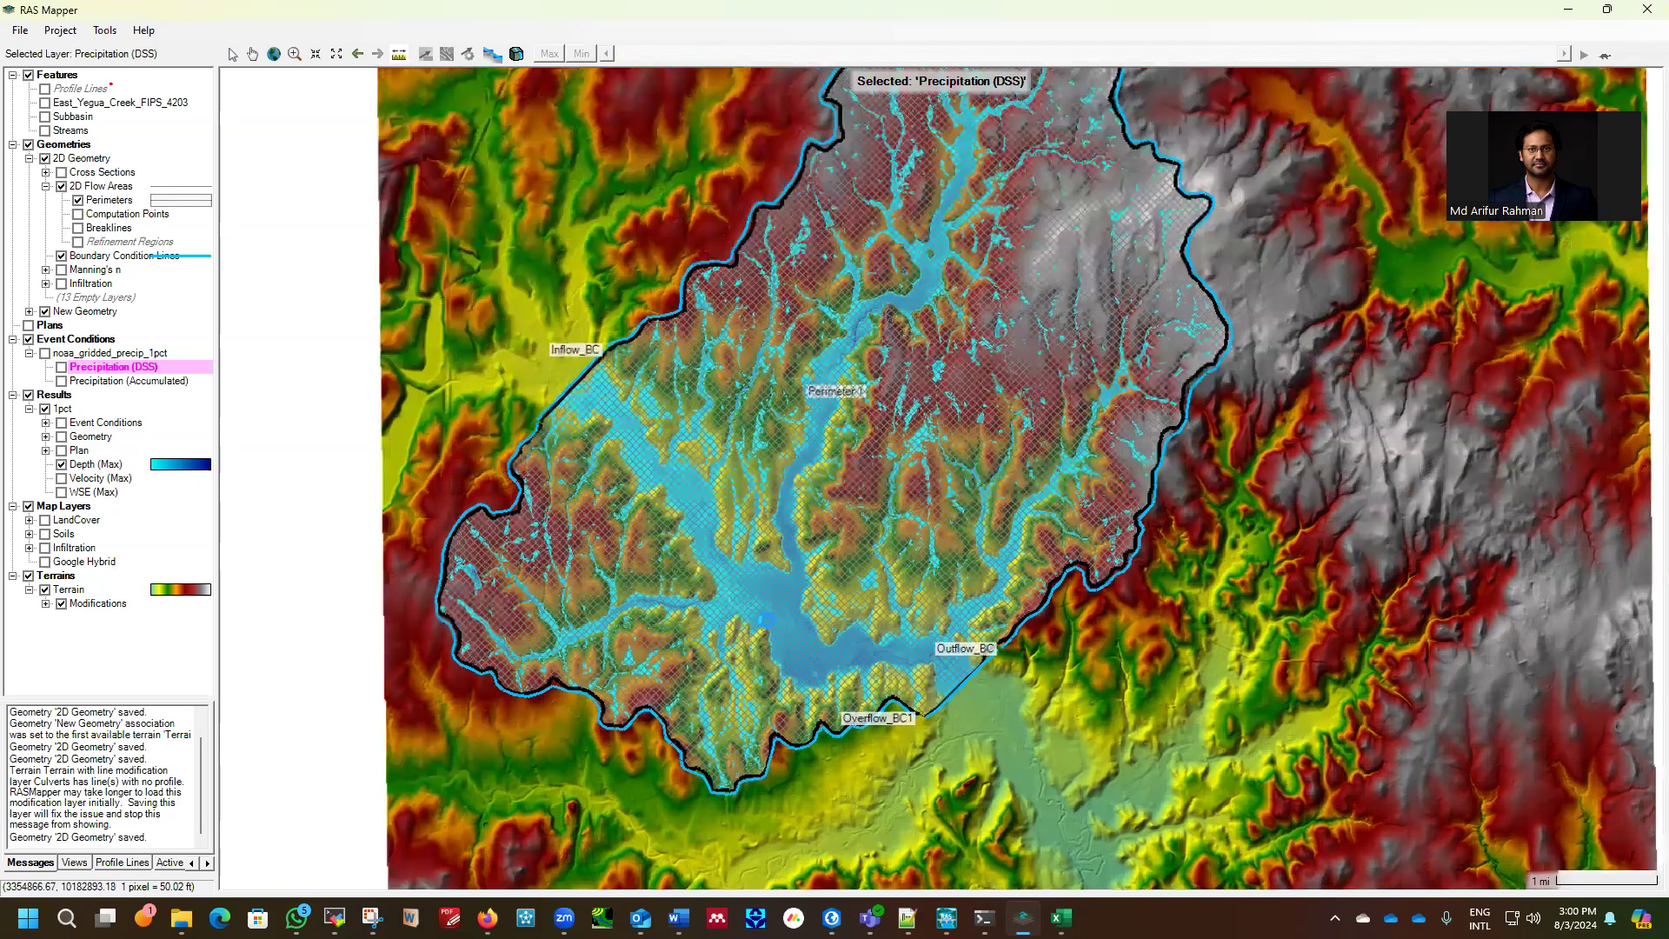
{"action": "scroll", "coordinate": [682, 557], "scroll_direction": "up", "scroll_amount": 2}
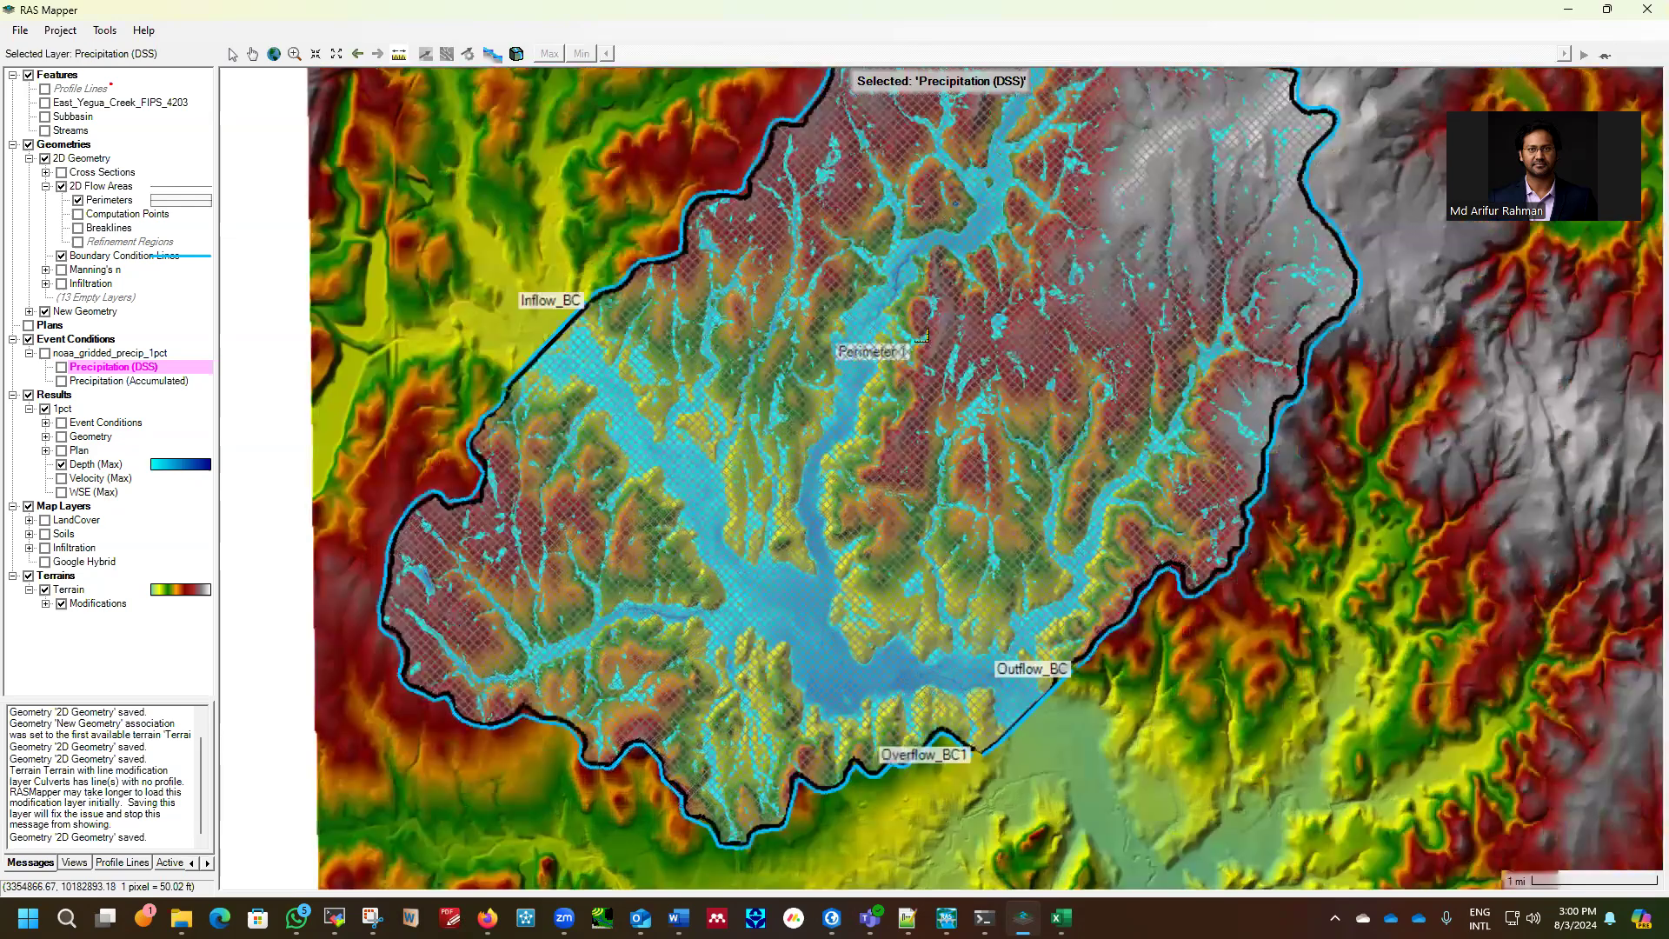
{"action": "scroll", "coordinate": [916, 206], "scroll_direction": "down", "scroll_amount": 3}
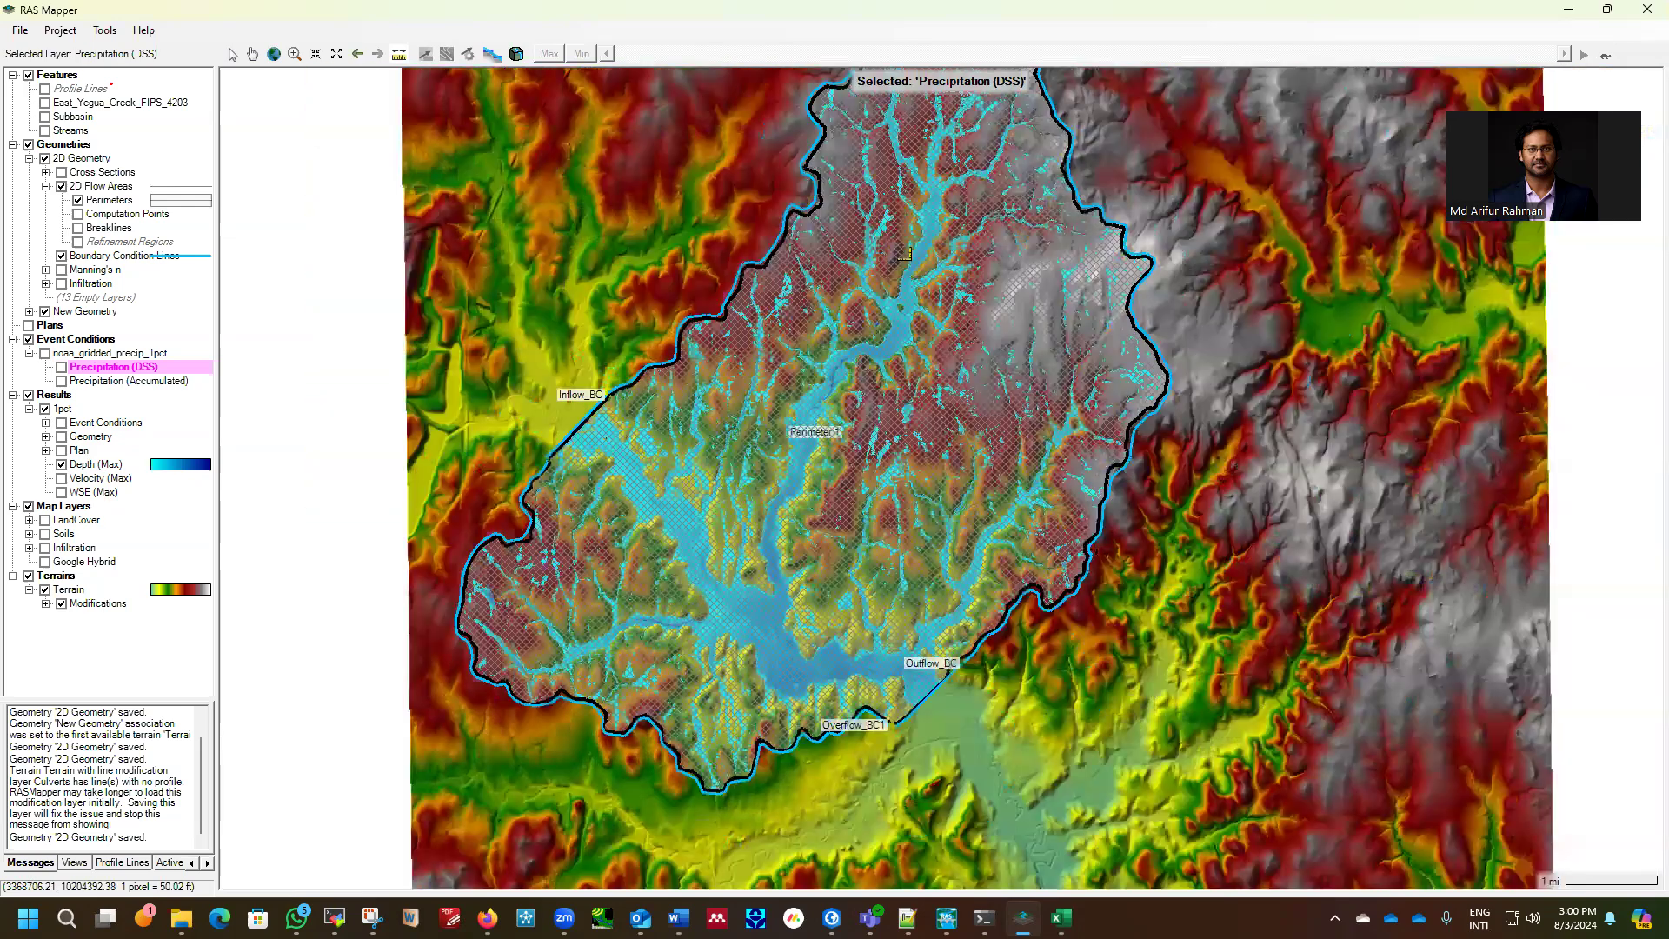
{"action": "scroll", "coordinate": [937, 478], "scroll_direction": "down", "scroll_amount": 1}
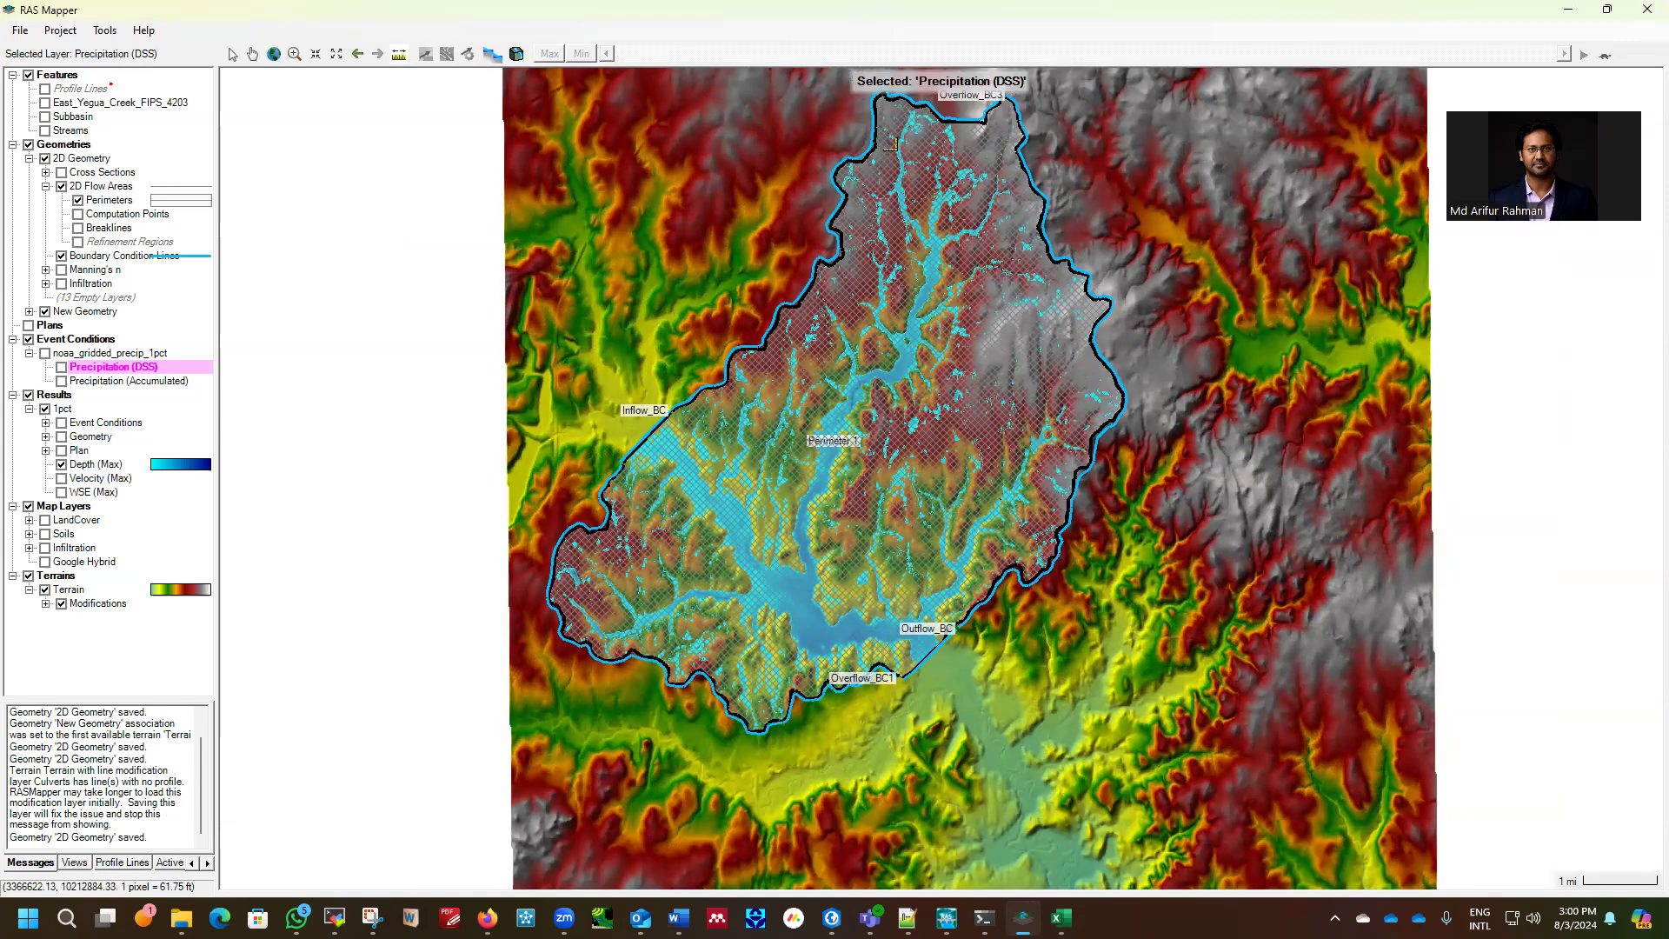
{"action": "scroll", "coordinate": [889, 148], "scroll_direction": "up", "scroll_amount": 1}
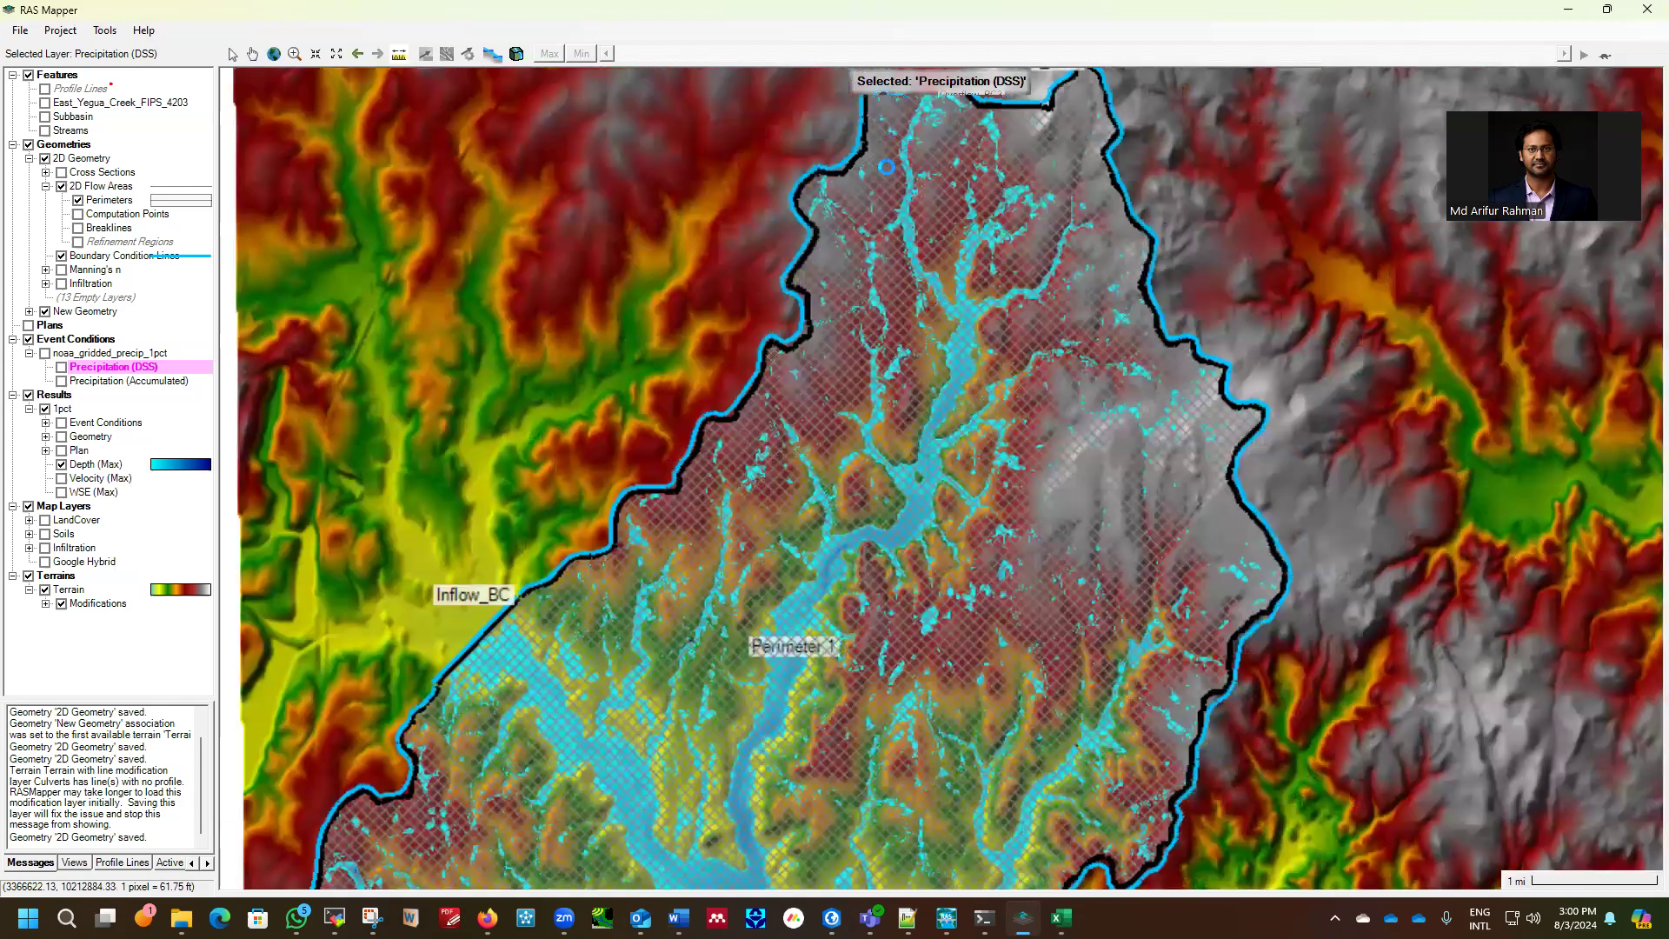
{"action": "scroll", "coordinate": [1000, 228], "scroll_direction": "up", "scroll_amount": 2}
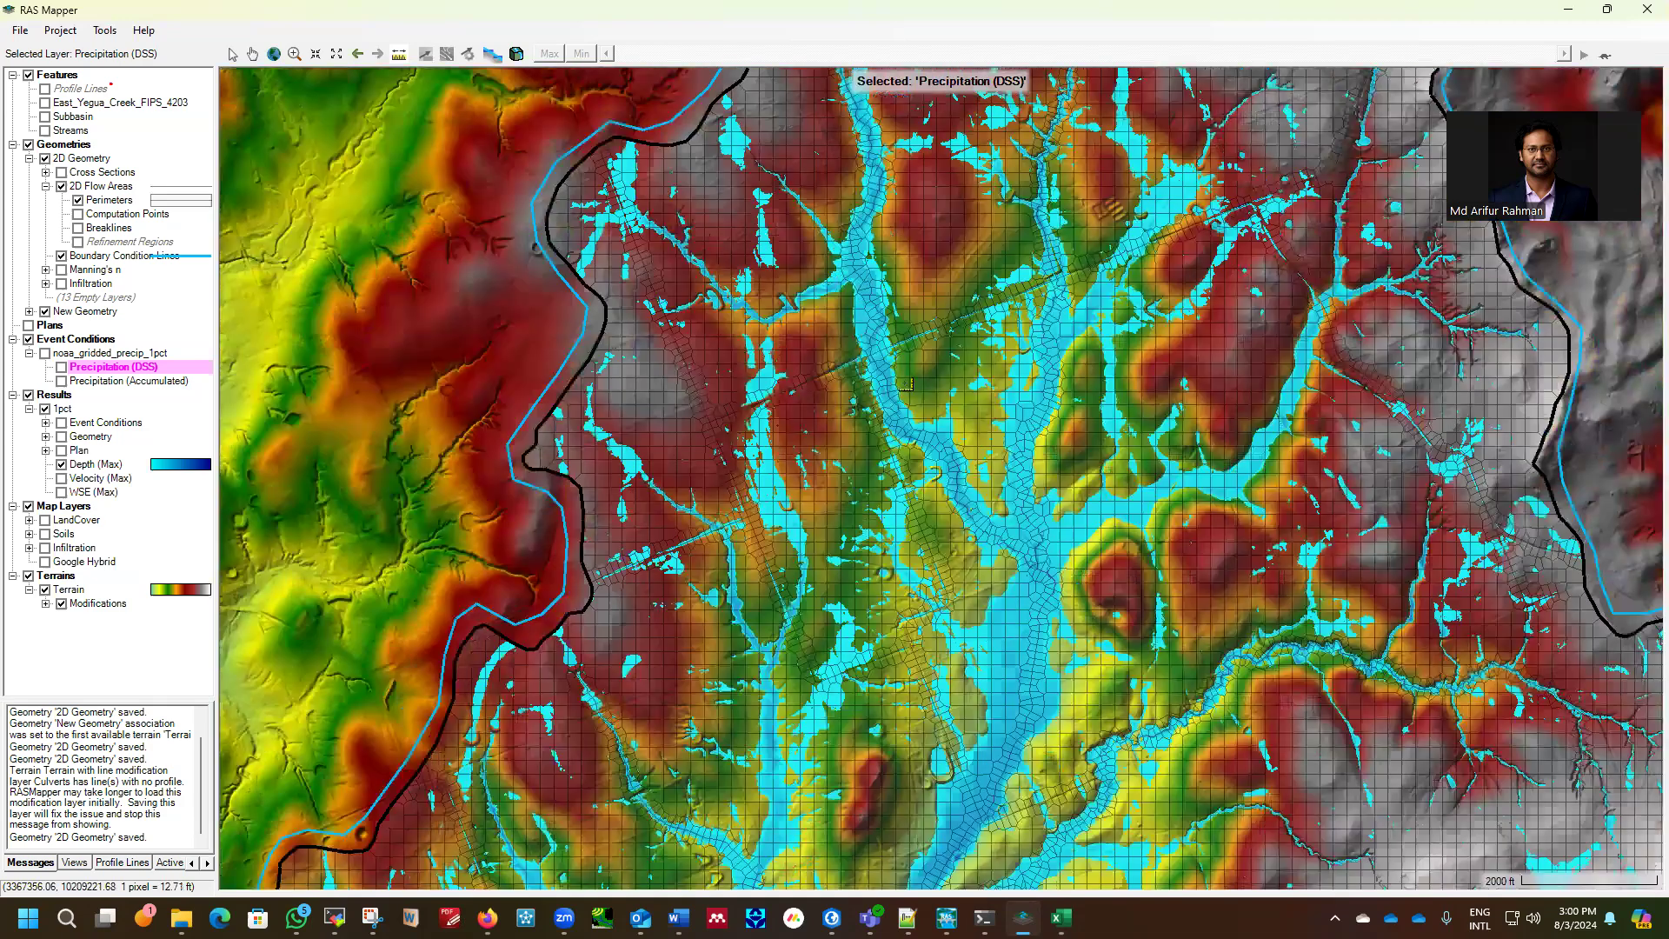
{"action": "scroll", "coordinate": [883, 331], "scroll_direction": "up", "scroll_amount": 1}
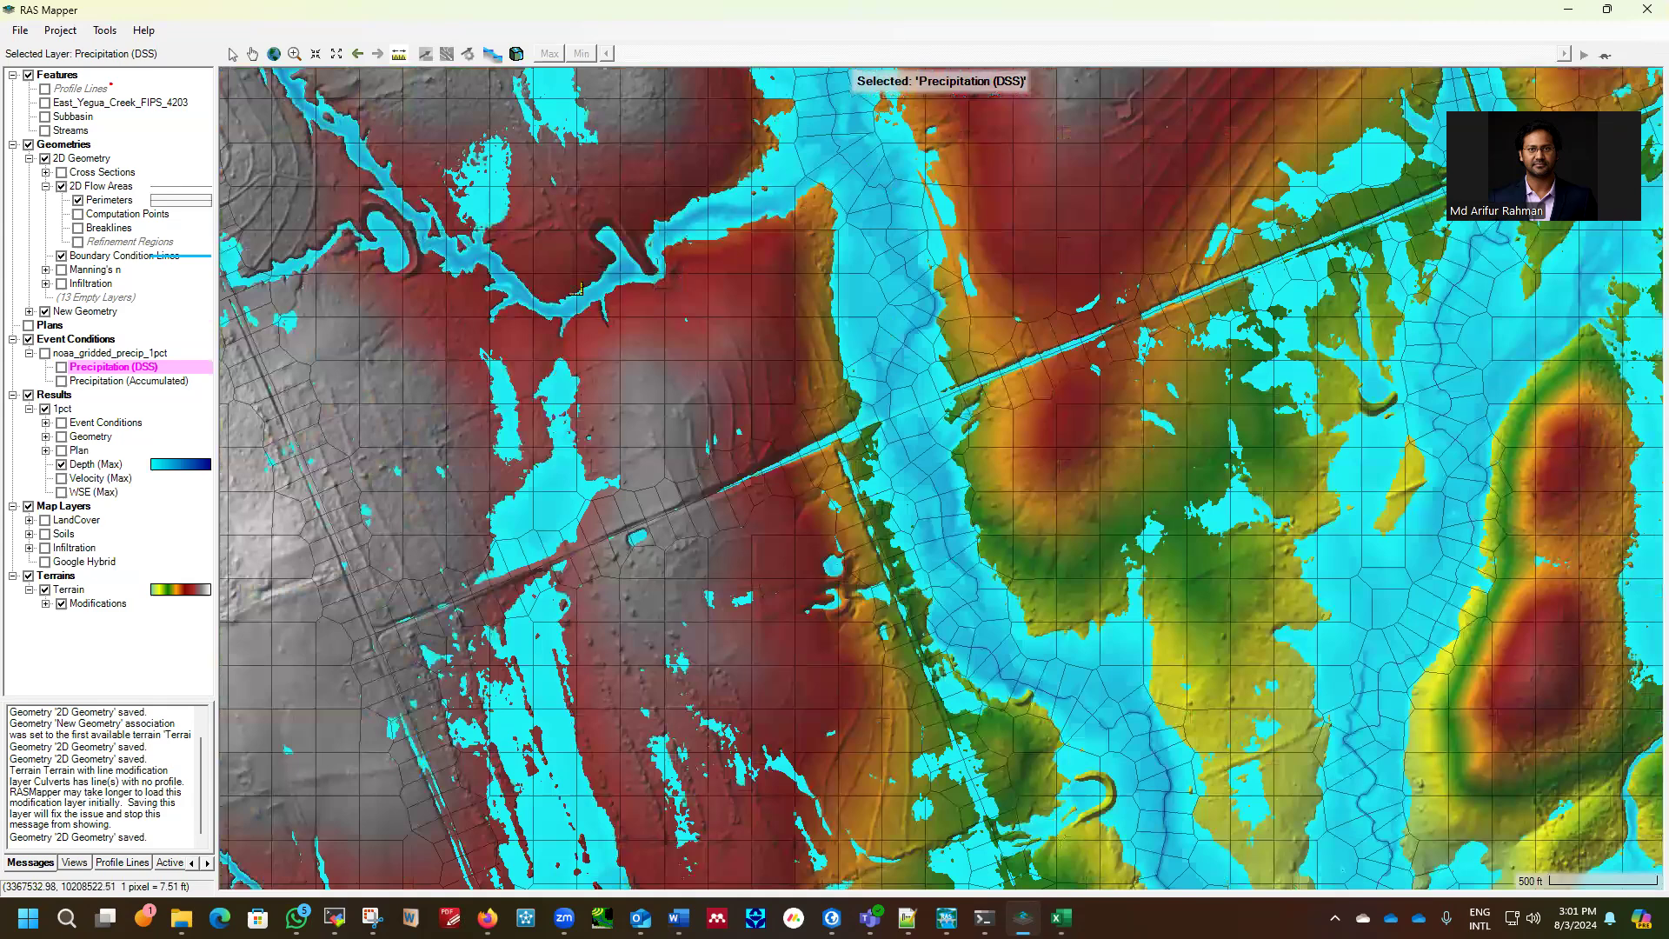
{"action": "scroll", "coordinate": [624, 219], "scroll_direction": "up", "scroll_amount": 1}
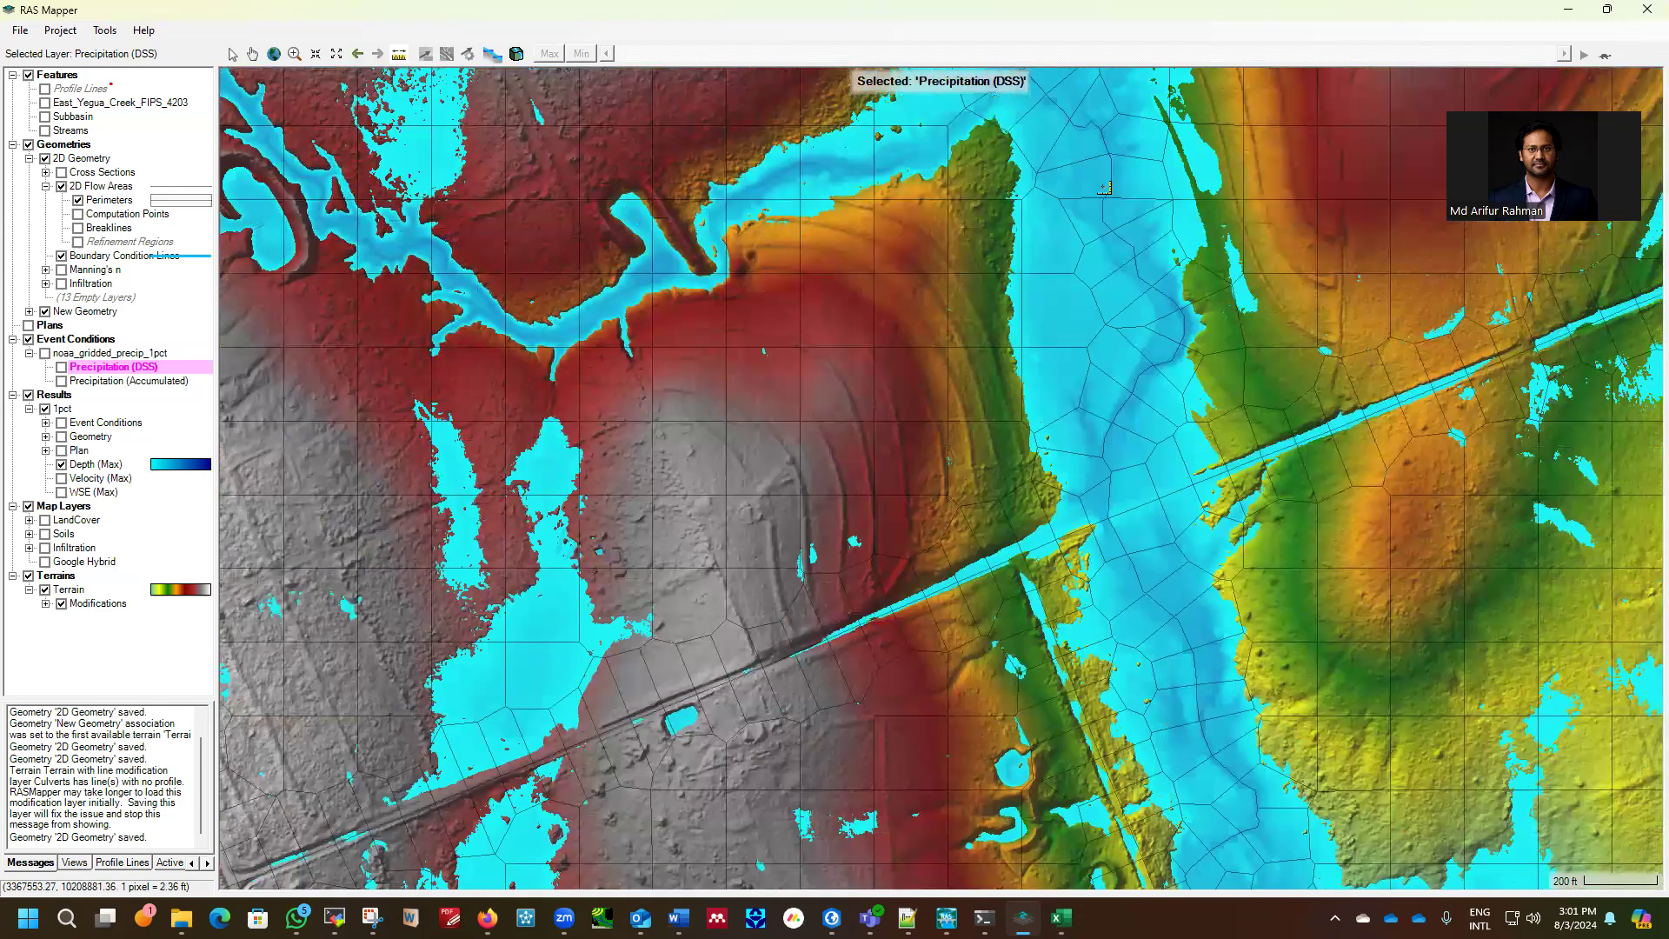
{"action": "scroll", "coordinate": [1156, 339], "scroll_direction": "up", "scroll_amount": 1}
{"action": "scroll", "coordinate": [1073, 610], "scroll_direction": "up", "scroll_amount": 1}
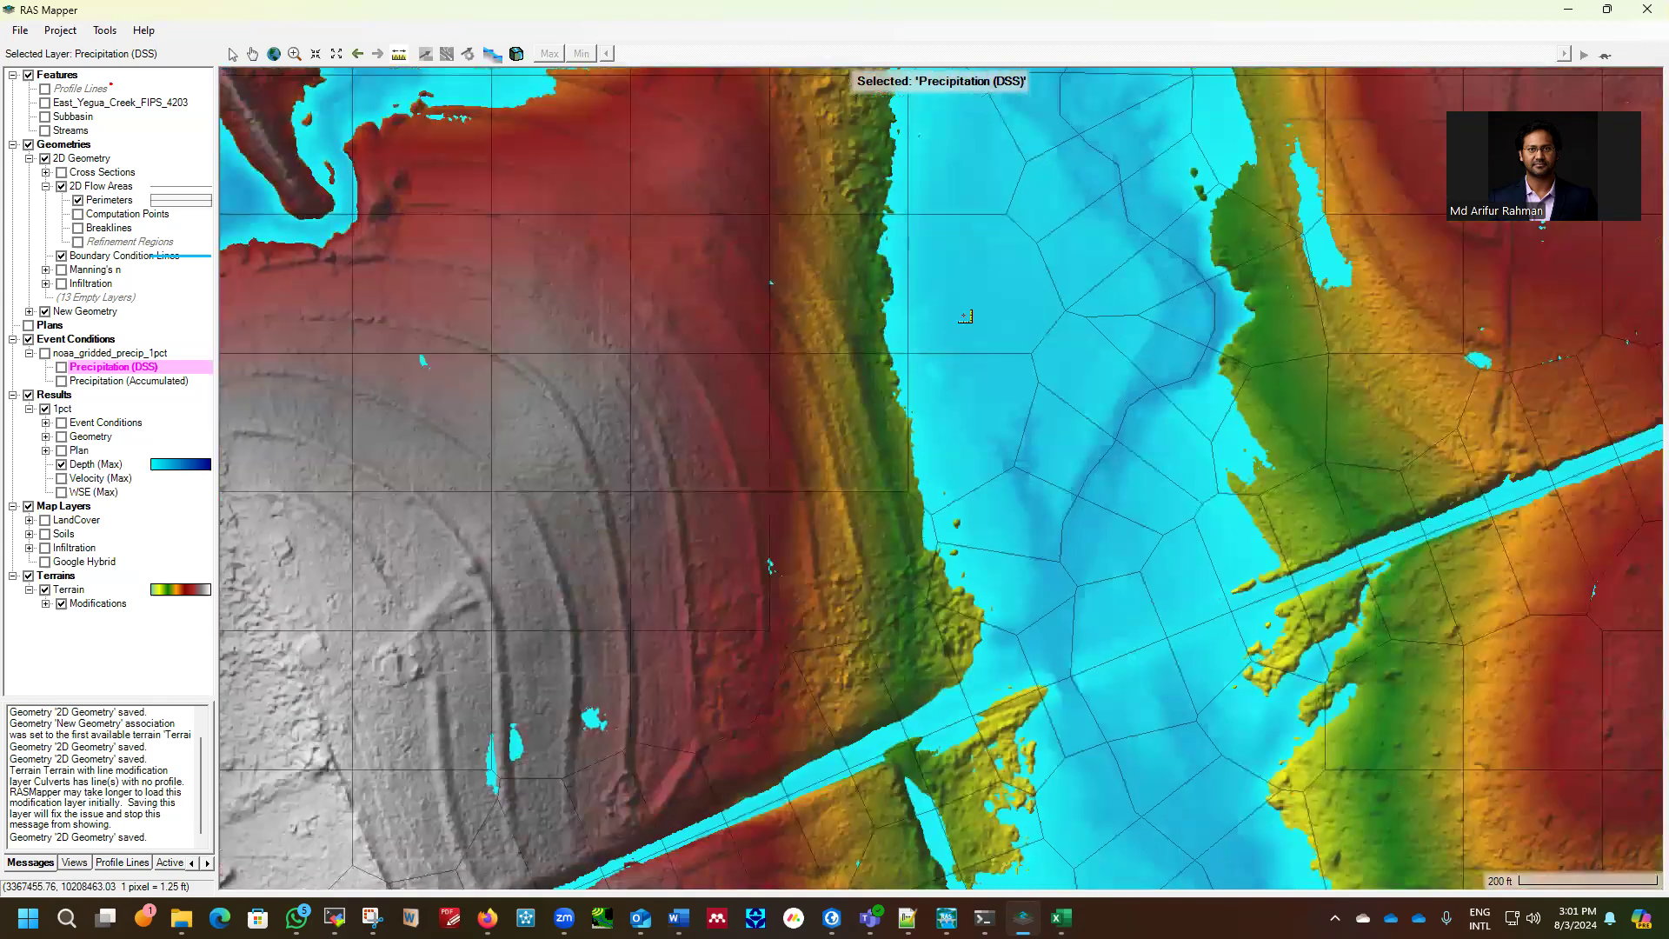
{"action": "scroll", "coordinate": [816, 279], "scroll_direction": "down", "scroll_amount": 1}
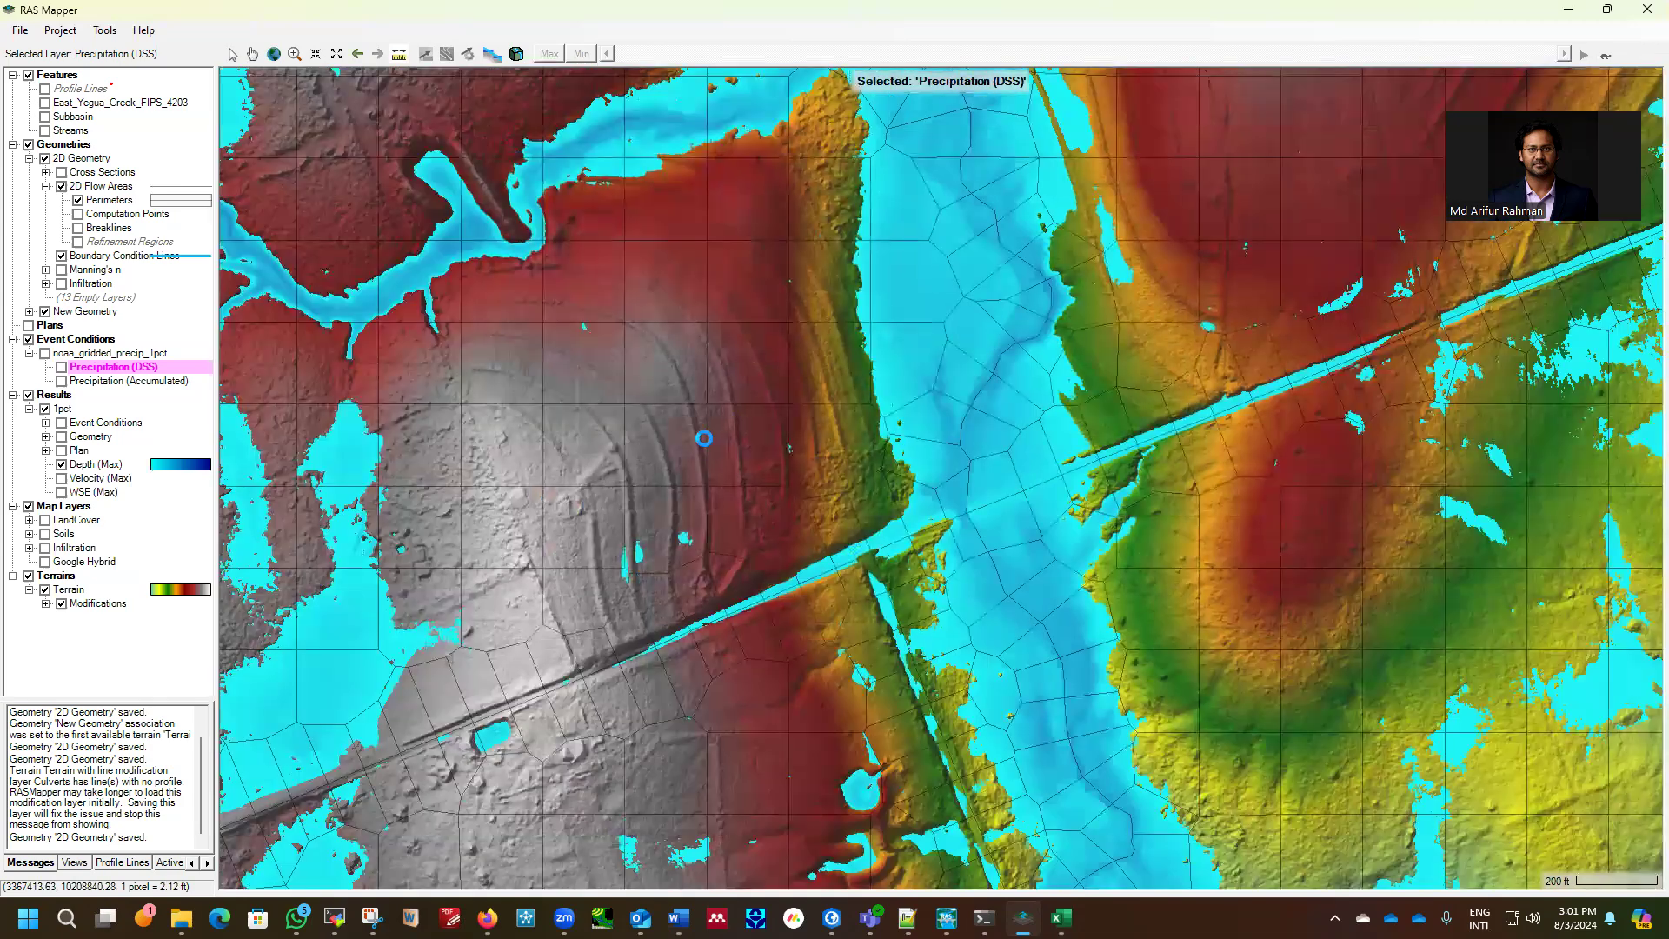
{"action": "scroll", "coordinate": [837, 478], "scroll_direction": "down", "scroll_amount": 1}
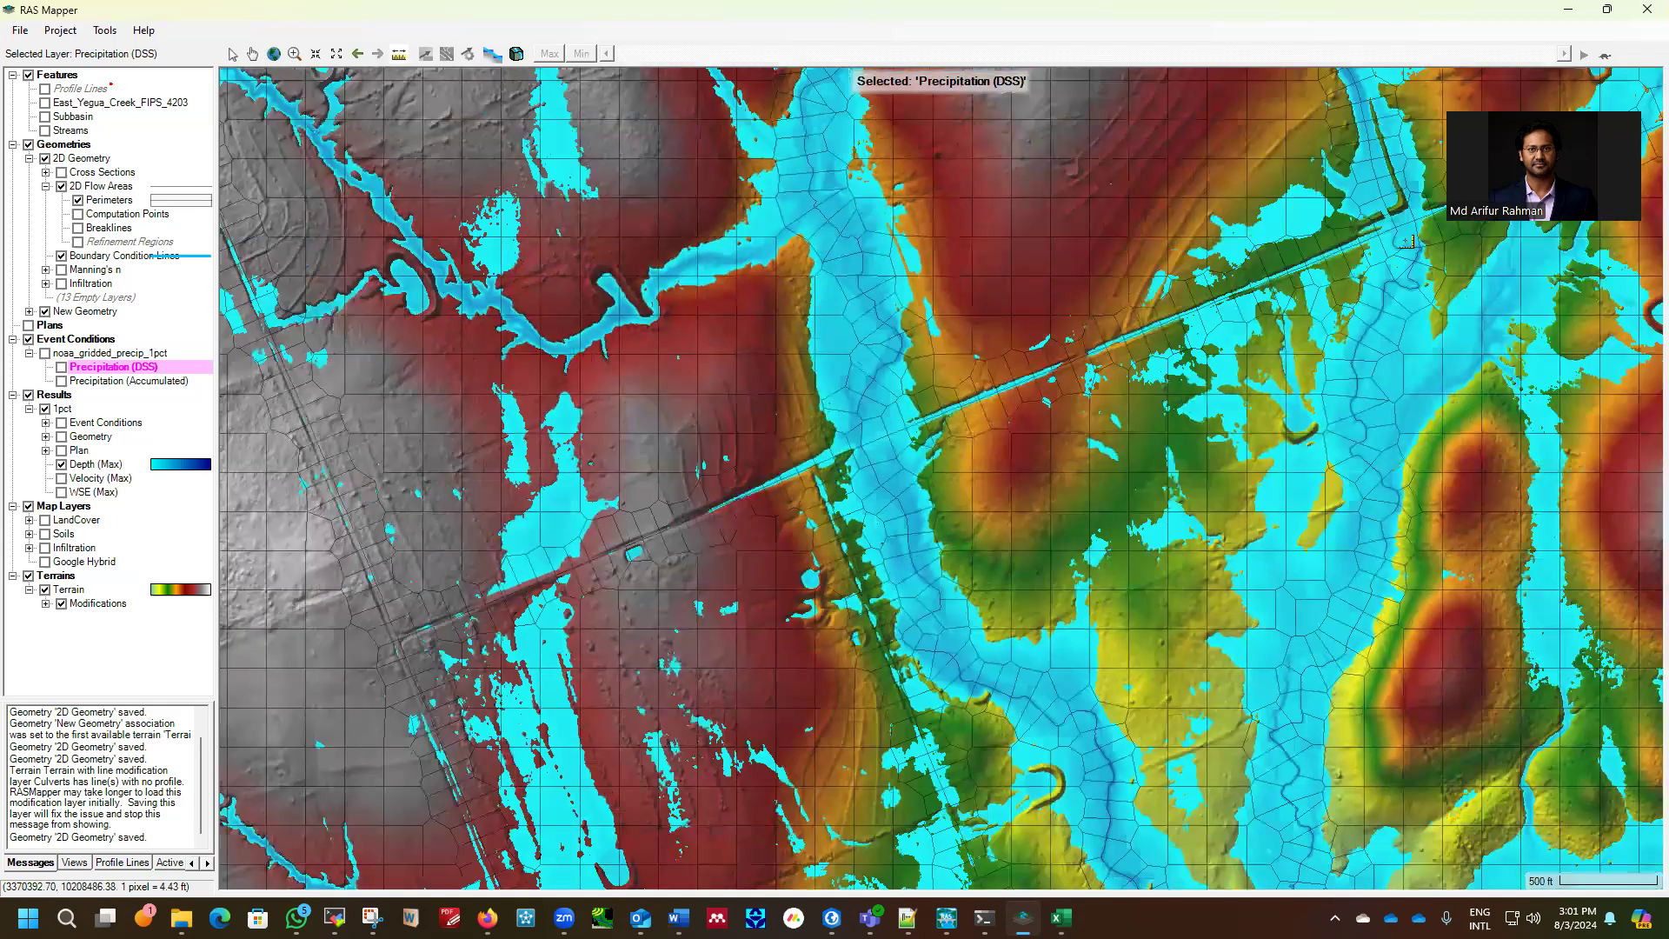
Inspect the maximum depth at the road embankment crossing, and display the 2D Geometry's breaklines over the map
{"action": "scroll", "coordinate": [1338, 132], "scroll_direction": "up", "scroll_amount": 1}
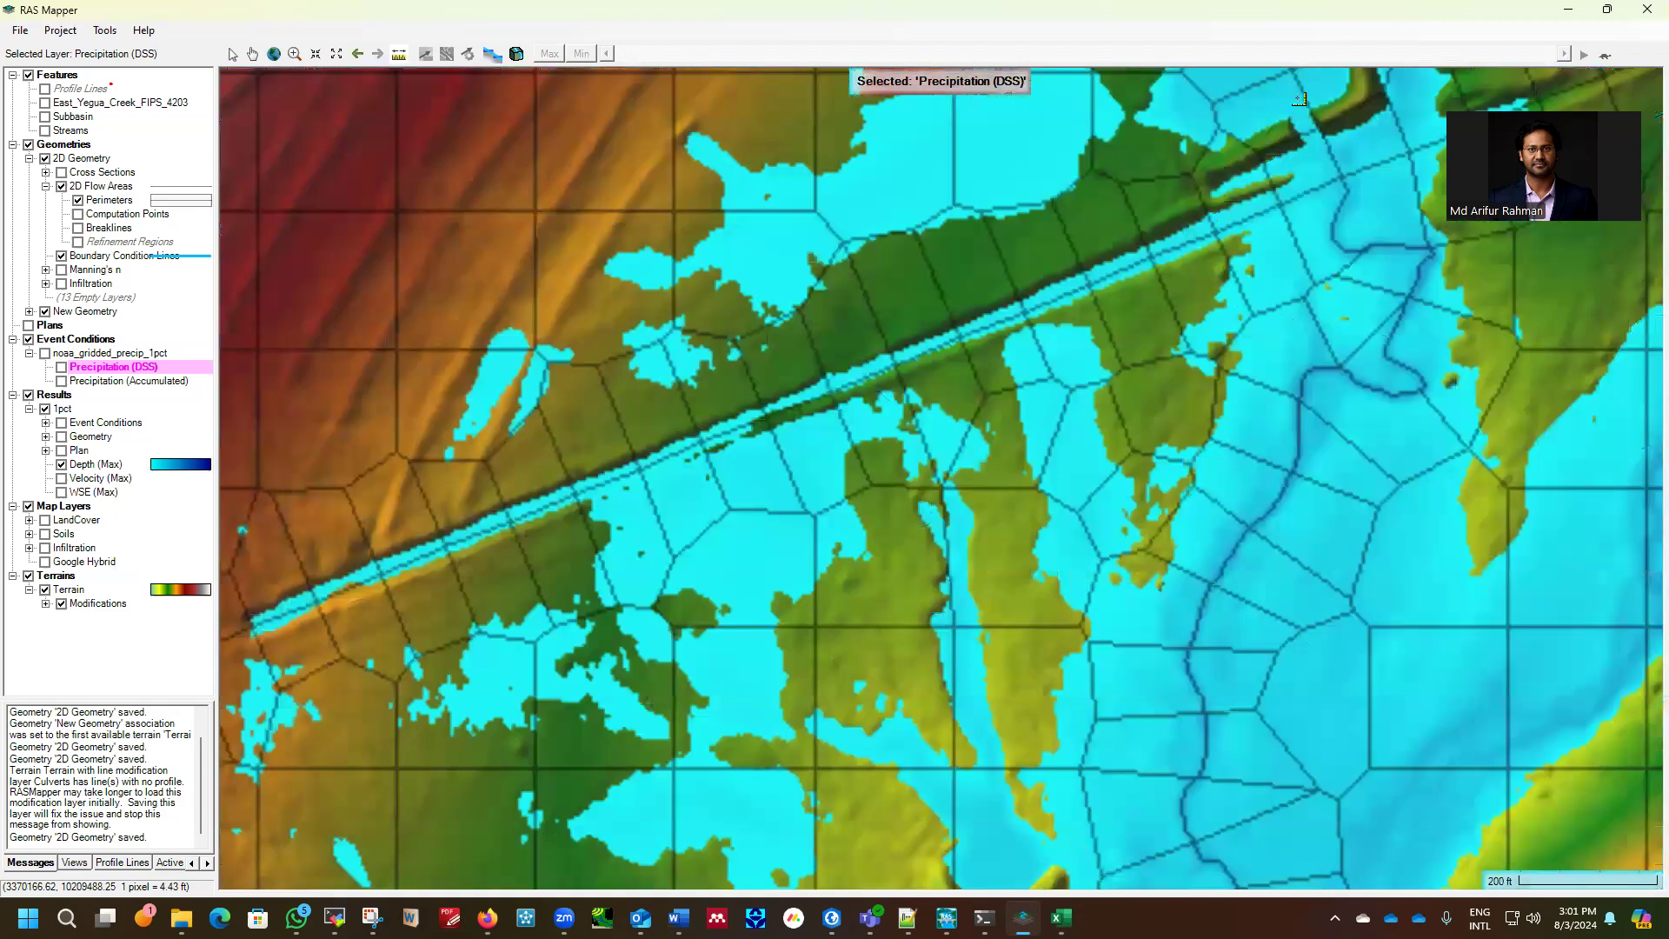
{"action": "scroll", "coordinate": [1308, 105], "scroll_direction": "up", "scroll_amount": 2}
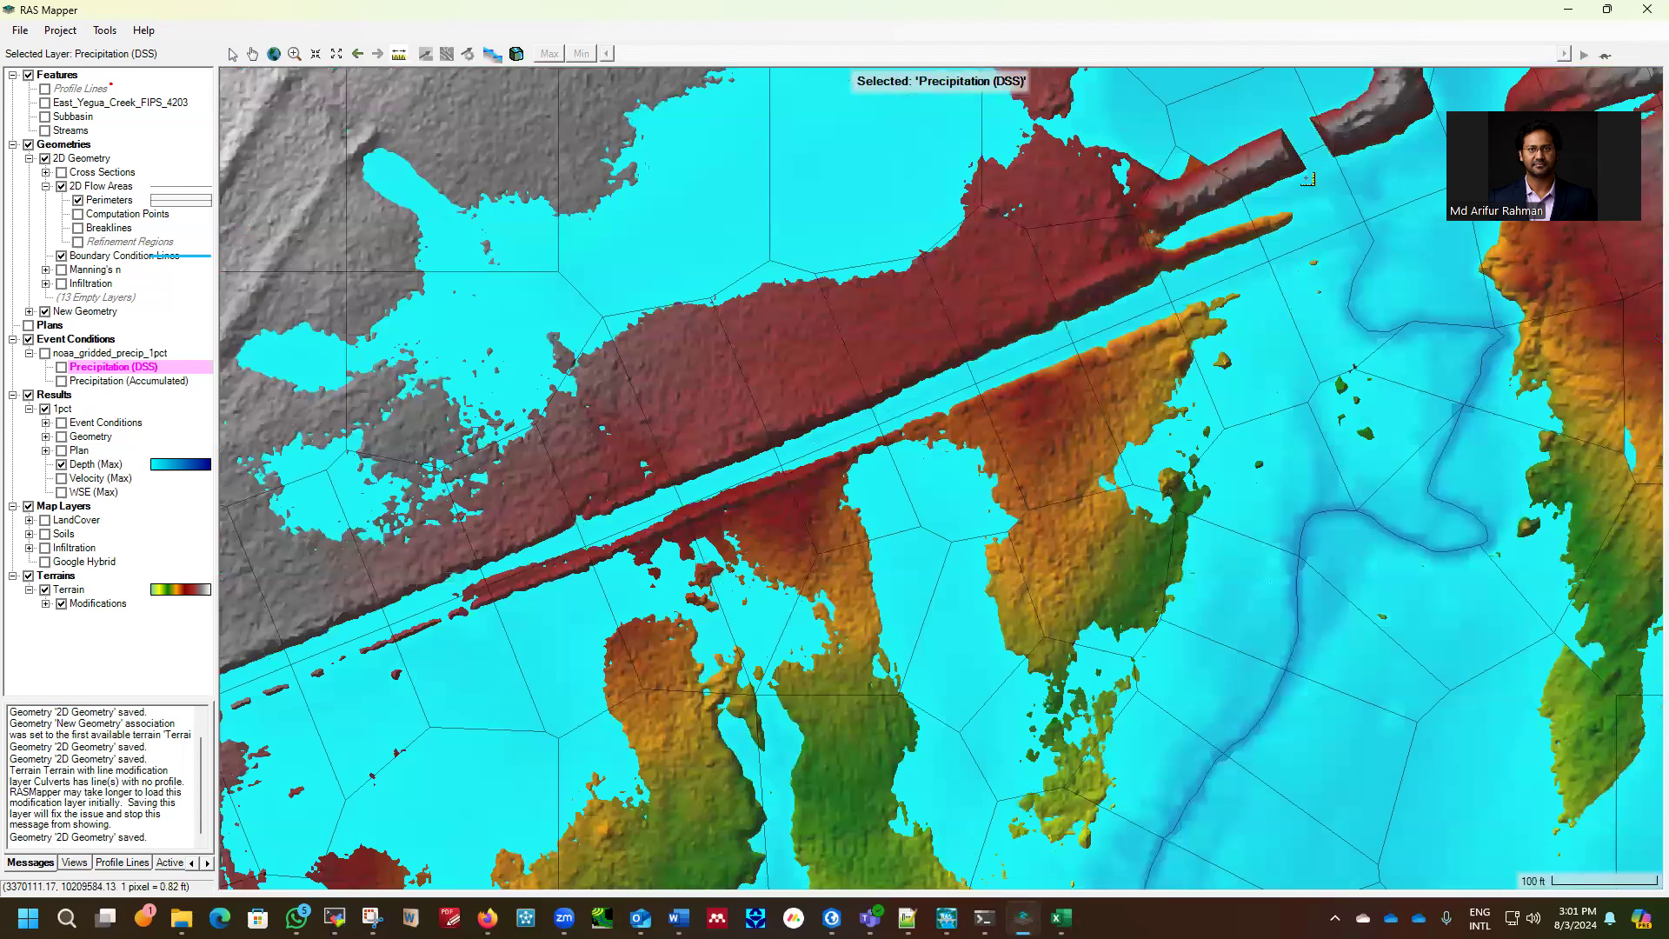
{"action": "scroll", "coordinate": [1331, 235], "scroll_direction": "down", "scroll_amount": 1}
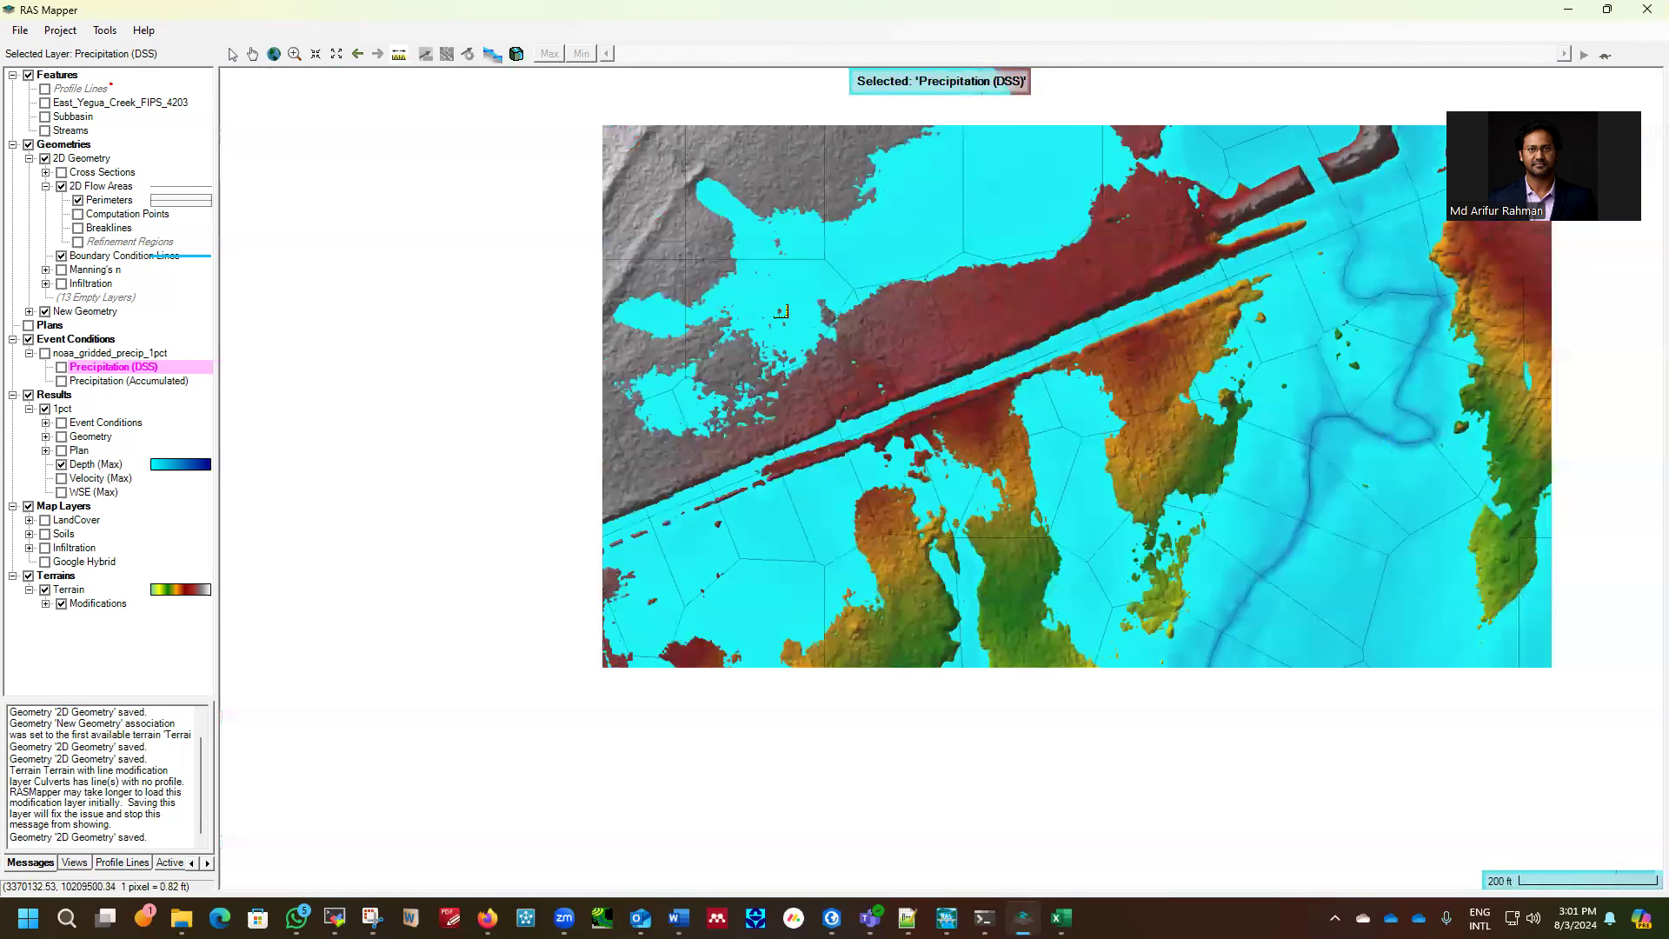
{"action": "scroll", "coordinate": [929, 372], "scroll_direction": "down", "scroll_amount": 2}
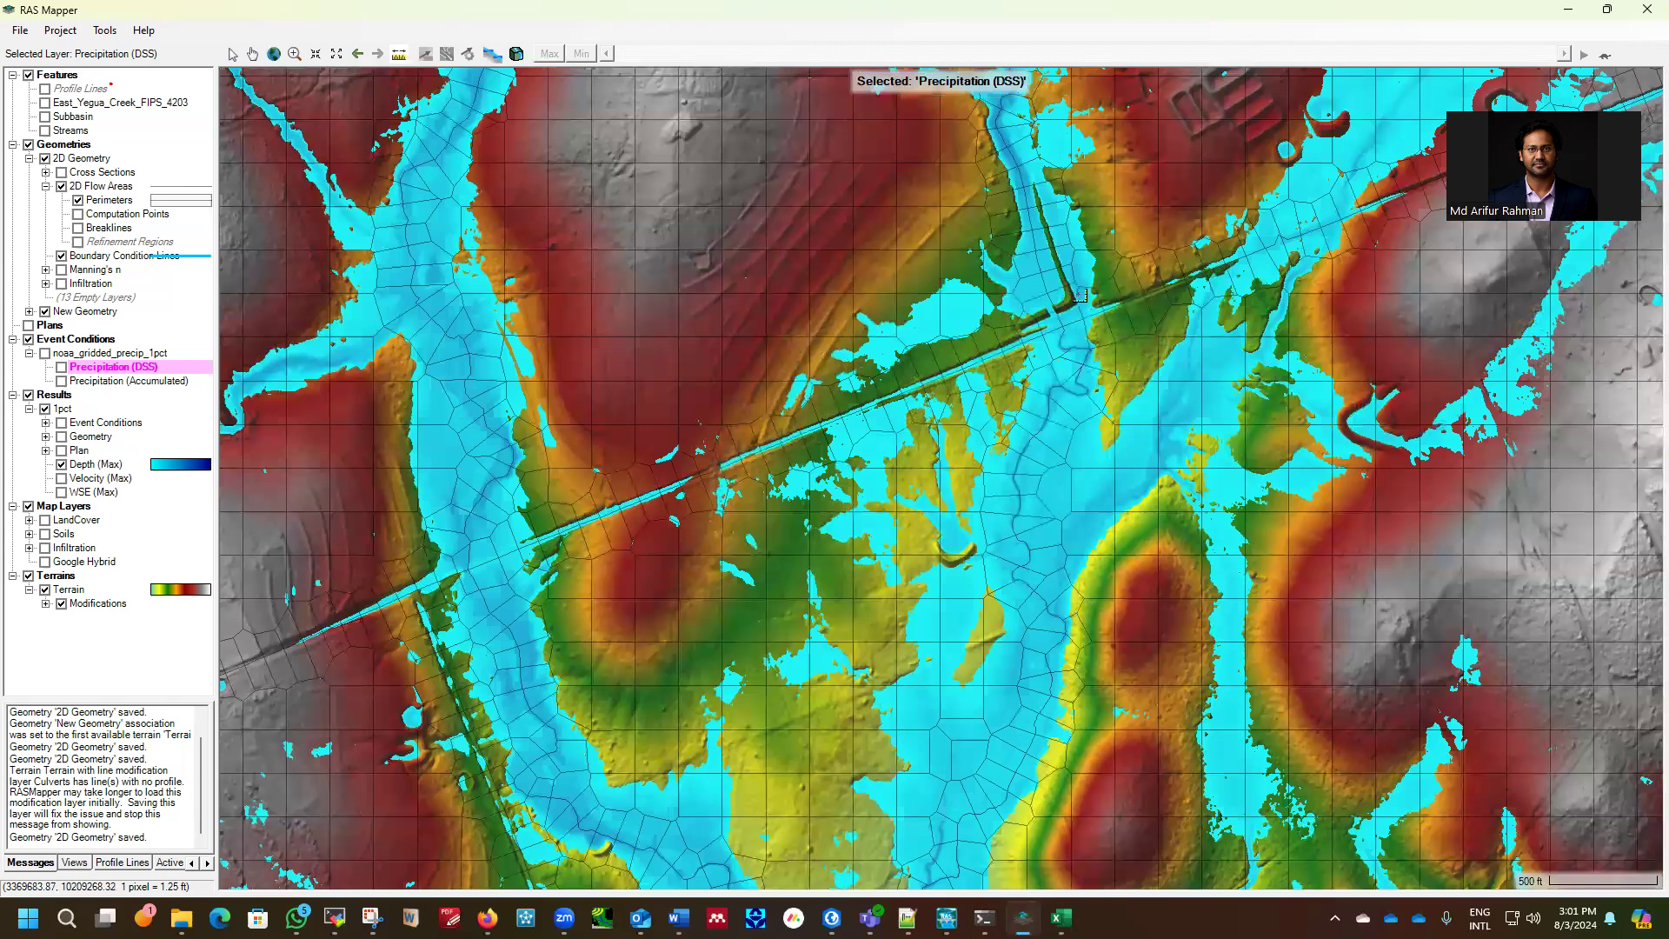
{"action": "scroll", "coordinate": [1087, 295], "scroll_direction": "down", "scroll_amount": 4}
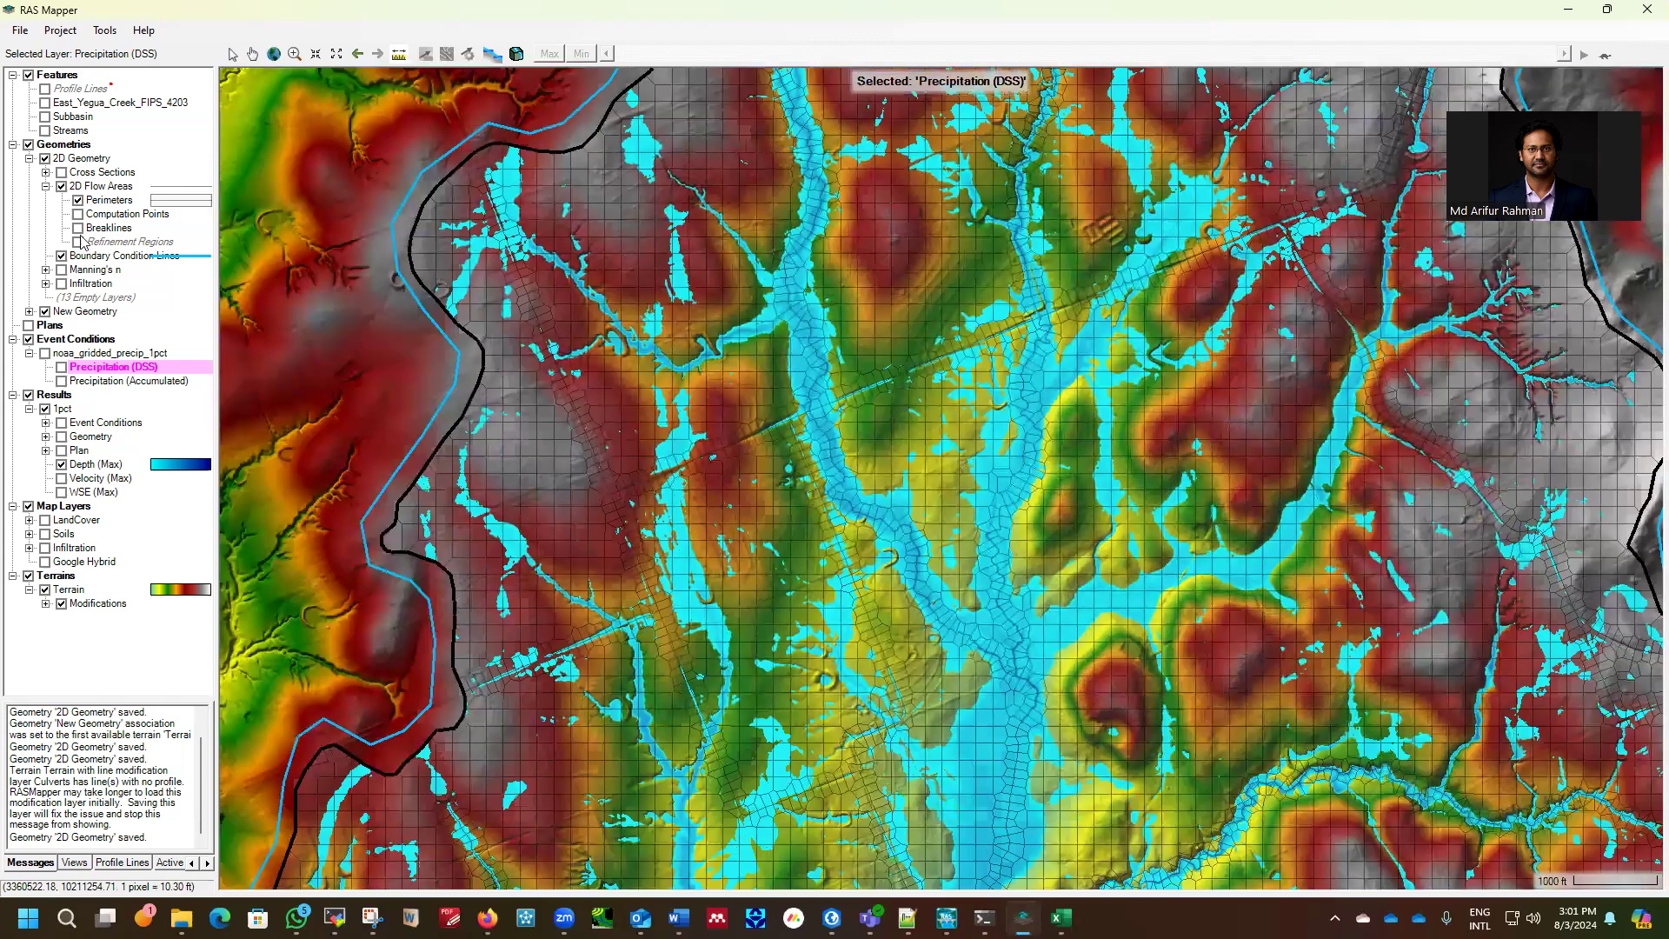
{"action": "left_click", "coordinate": [78, 228]}
Select the 1pct Depth result and play its time animation with the whole 2D flow area in view
{"action": "scroll", "coordinate": [812, 520], "scroll_direction": "down", "scroll_amount": 1}
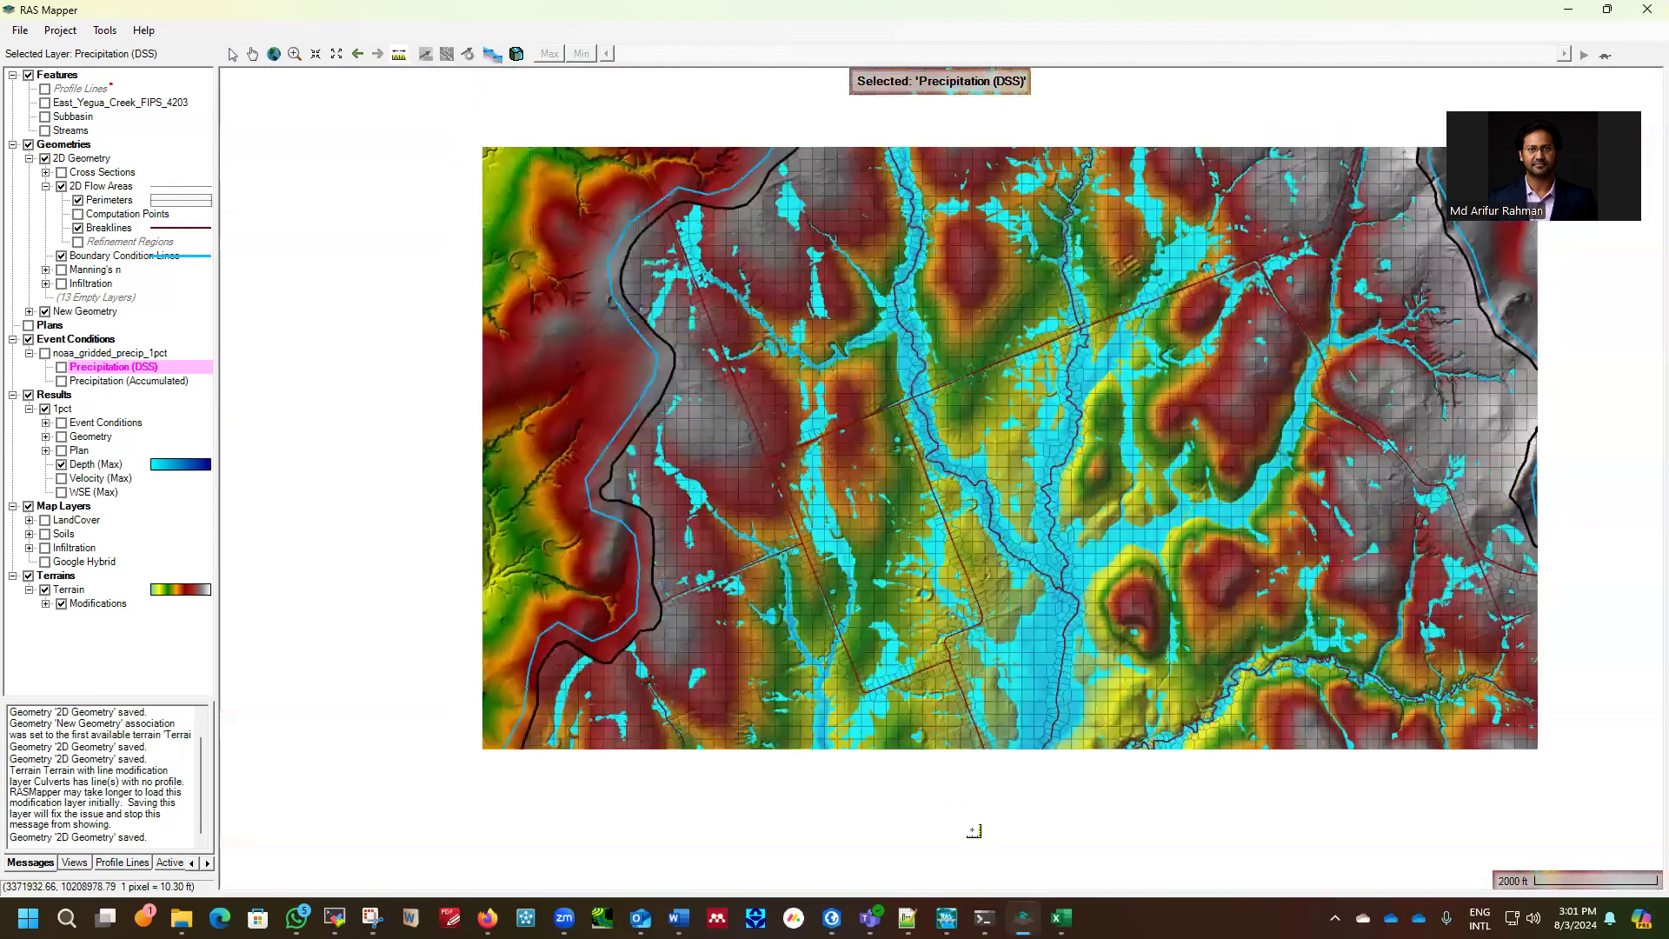
{"action": "scroll", "coordinate": [968, 280], "scroll_direction": "down", "scroll_amount": 1}
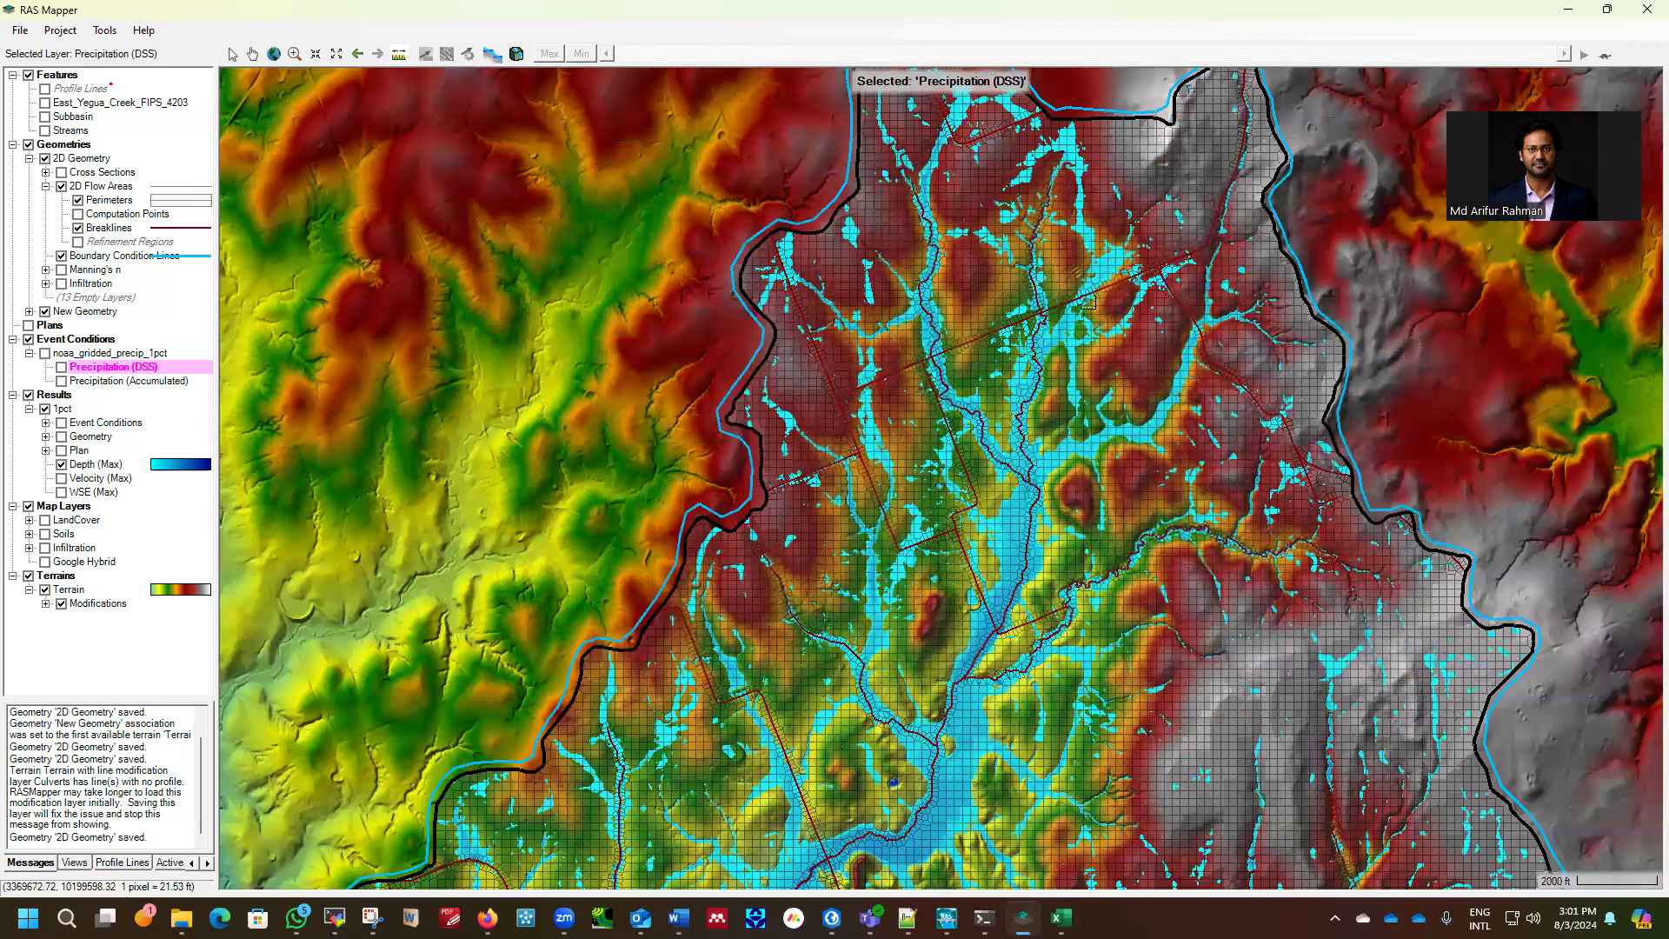
{"action": "scroll", "coordinate": [1102, 258], "scroll_direction": "down", "scroll_amount": 1}
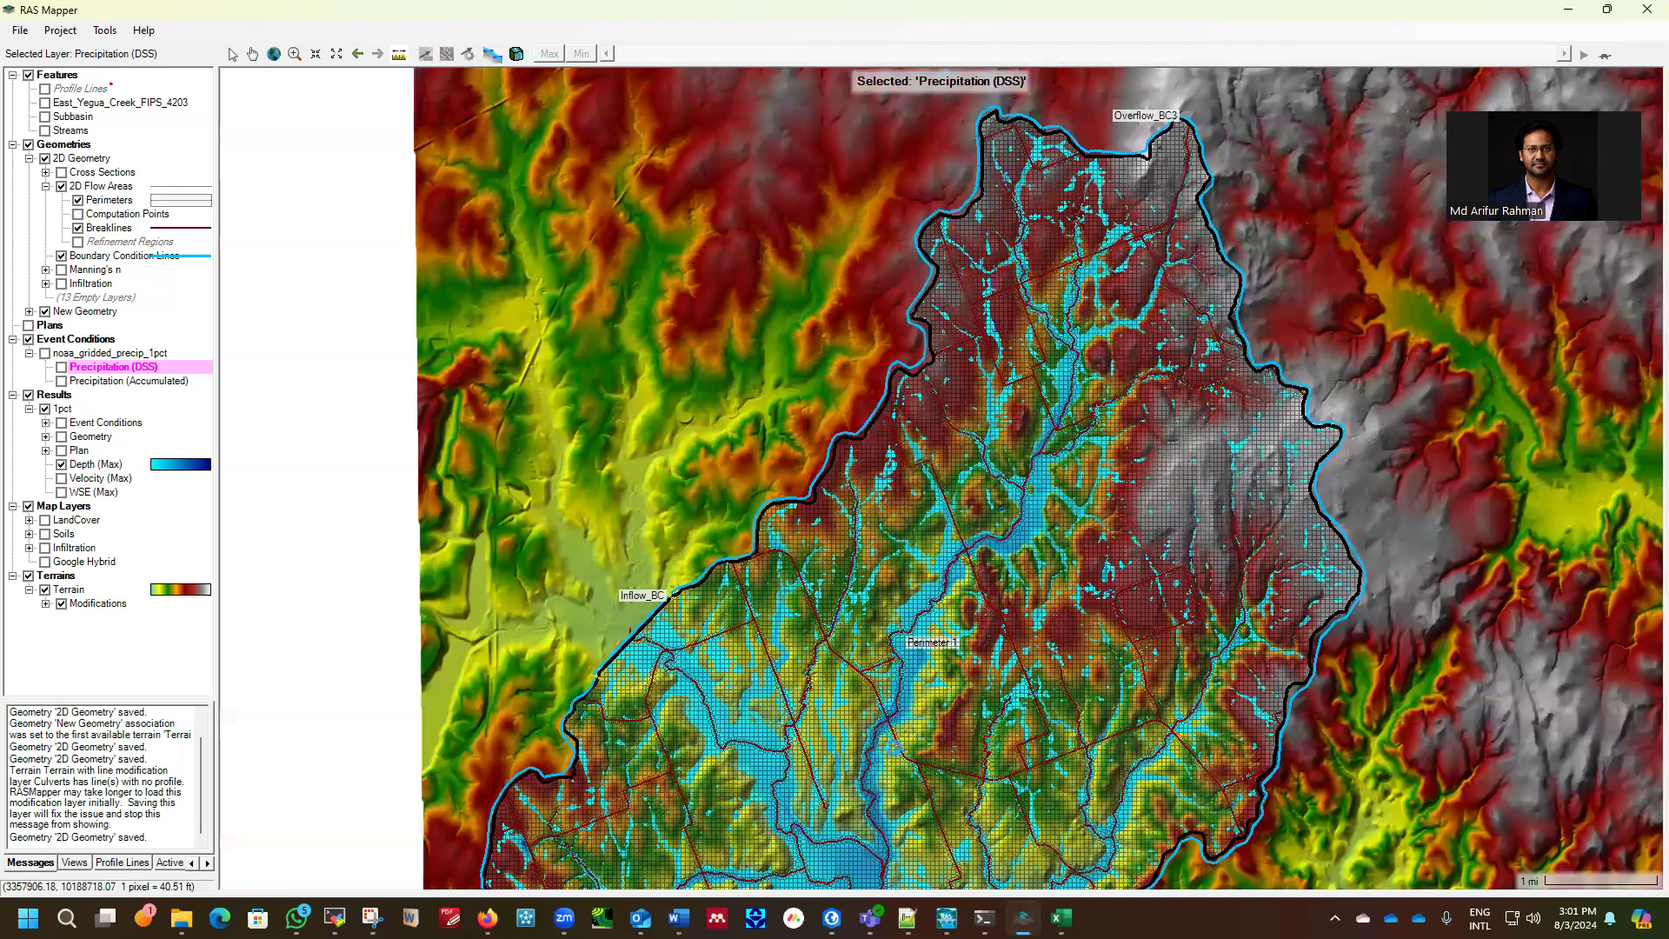
{"action": "scroll", "coordinate": [893, 748], "scroll_direction": "down", "scroll_amount": 1}
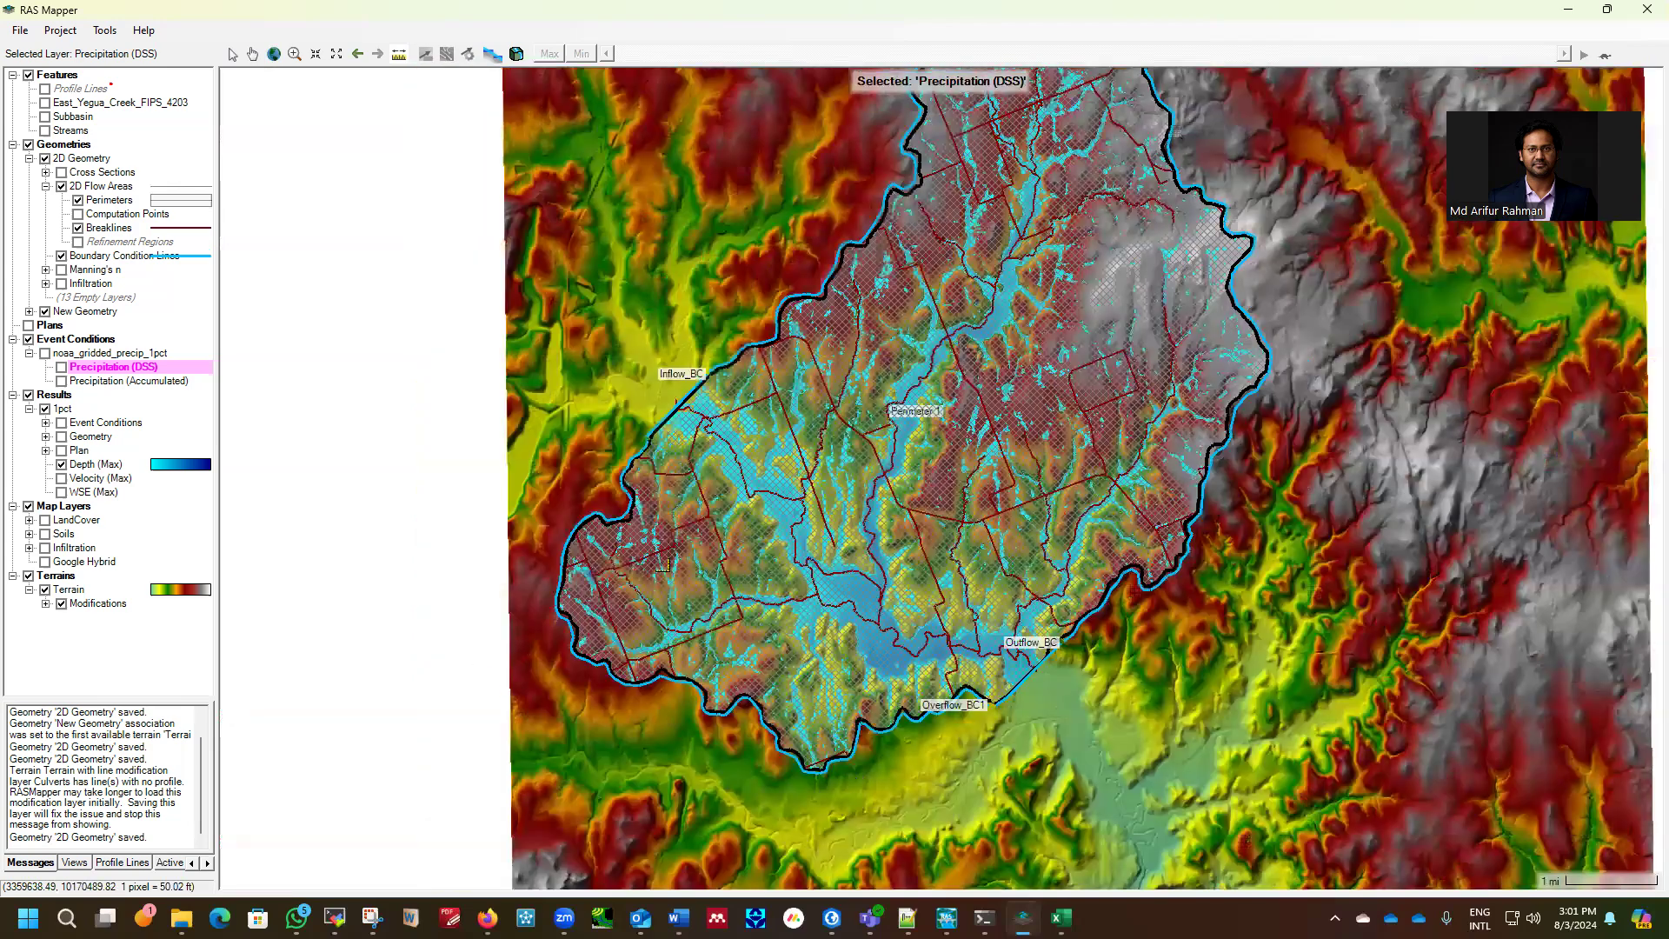
{"action": "scroll", "coordinate": [627, 574], "scroll_direction": "down", "scroll_amount": 1}
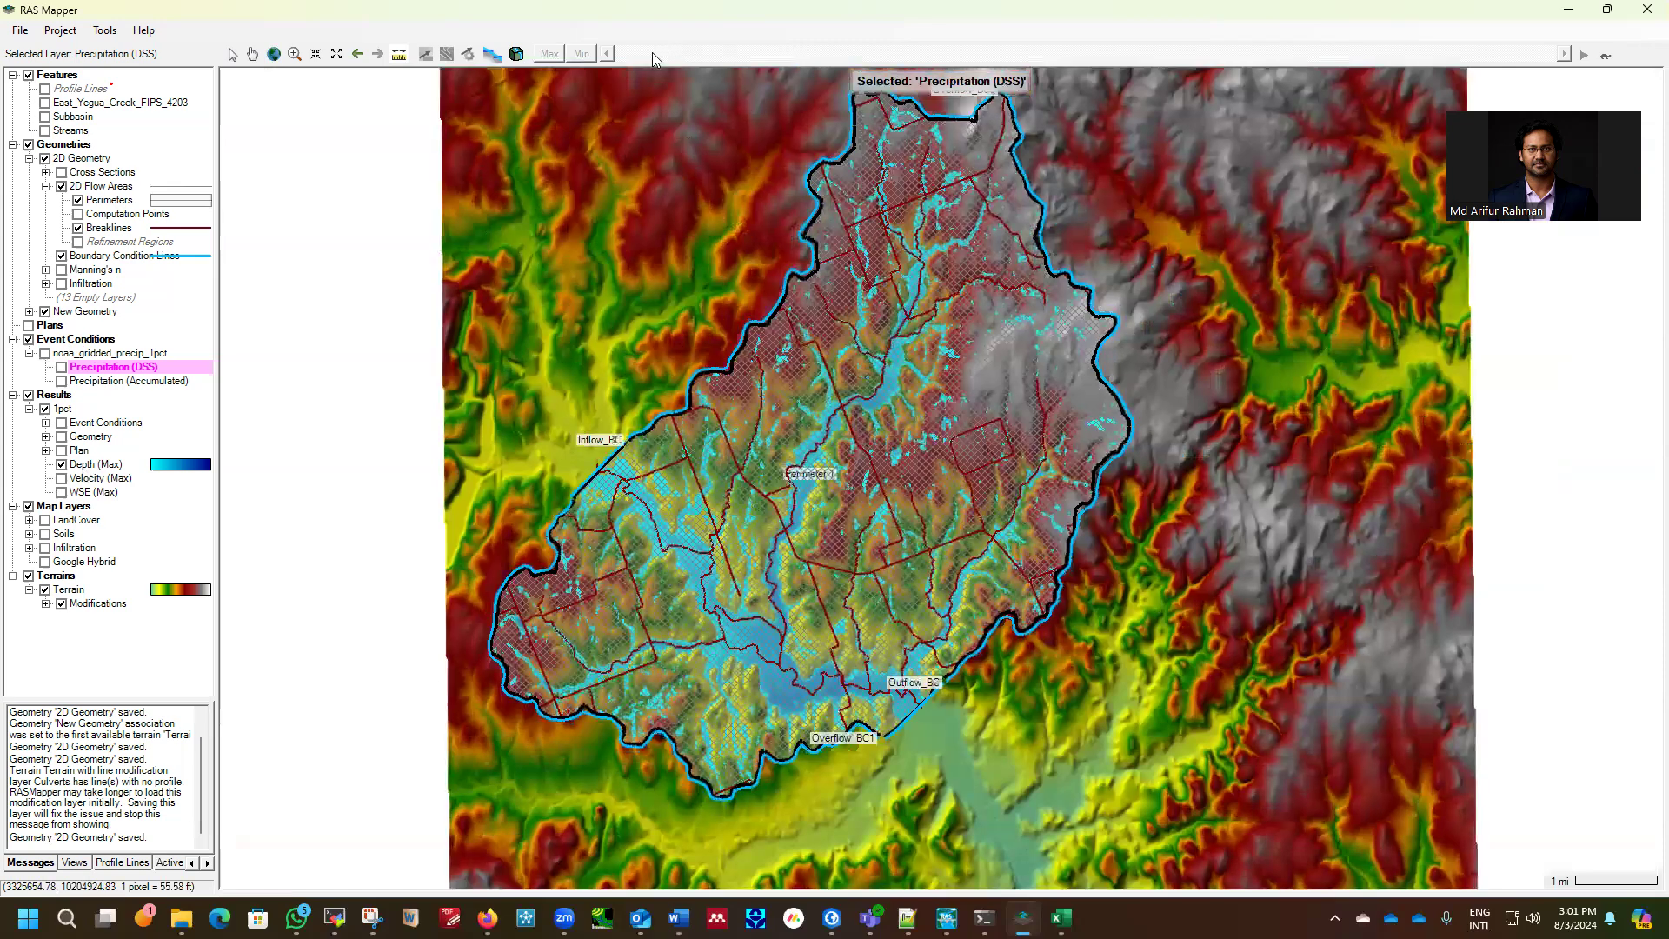
{"action": "left_click", "coordinate": [652, 52]}
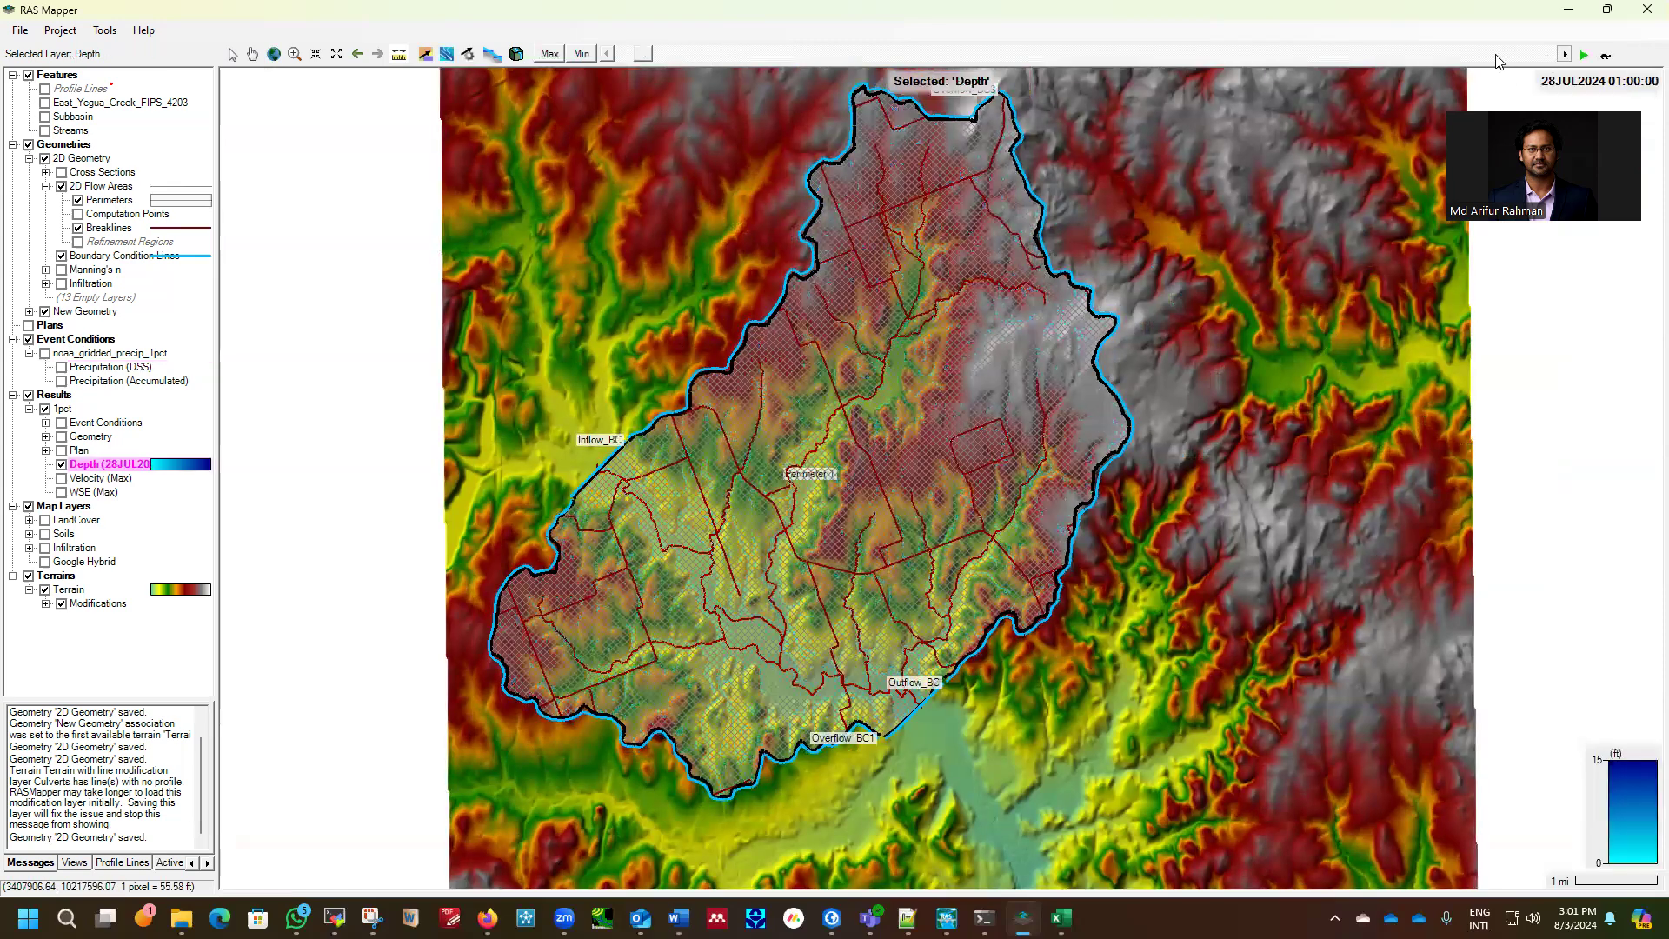
{"action": "left_click", "coordinate": [621, 57]}
{"action": "left_click", "coordinate": [1583, 56]}
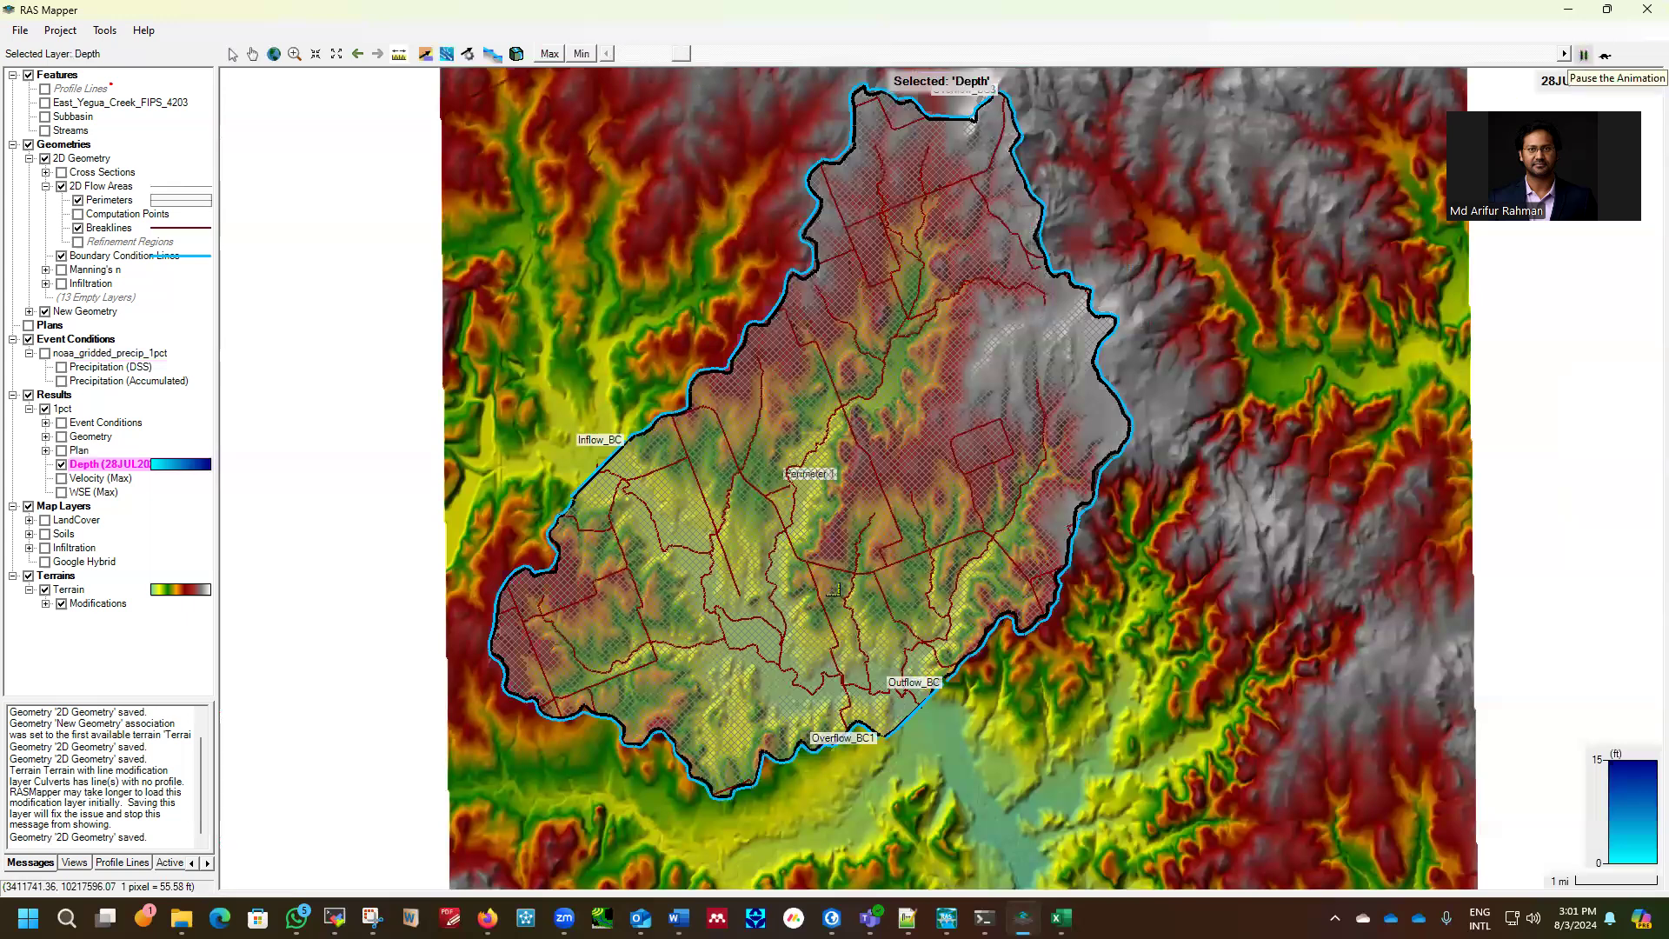